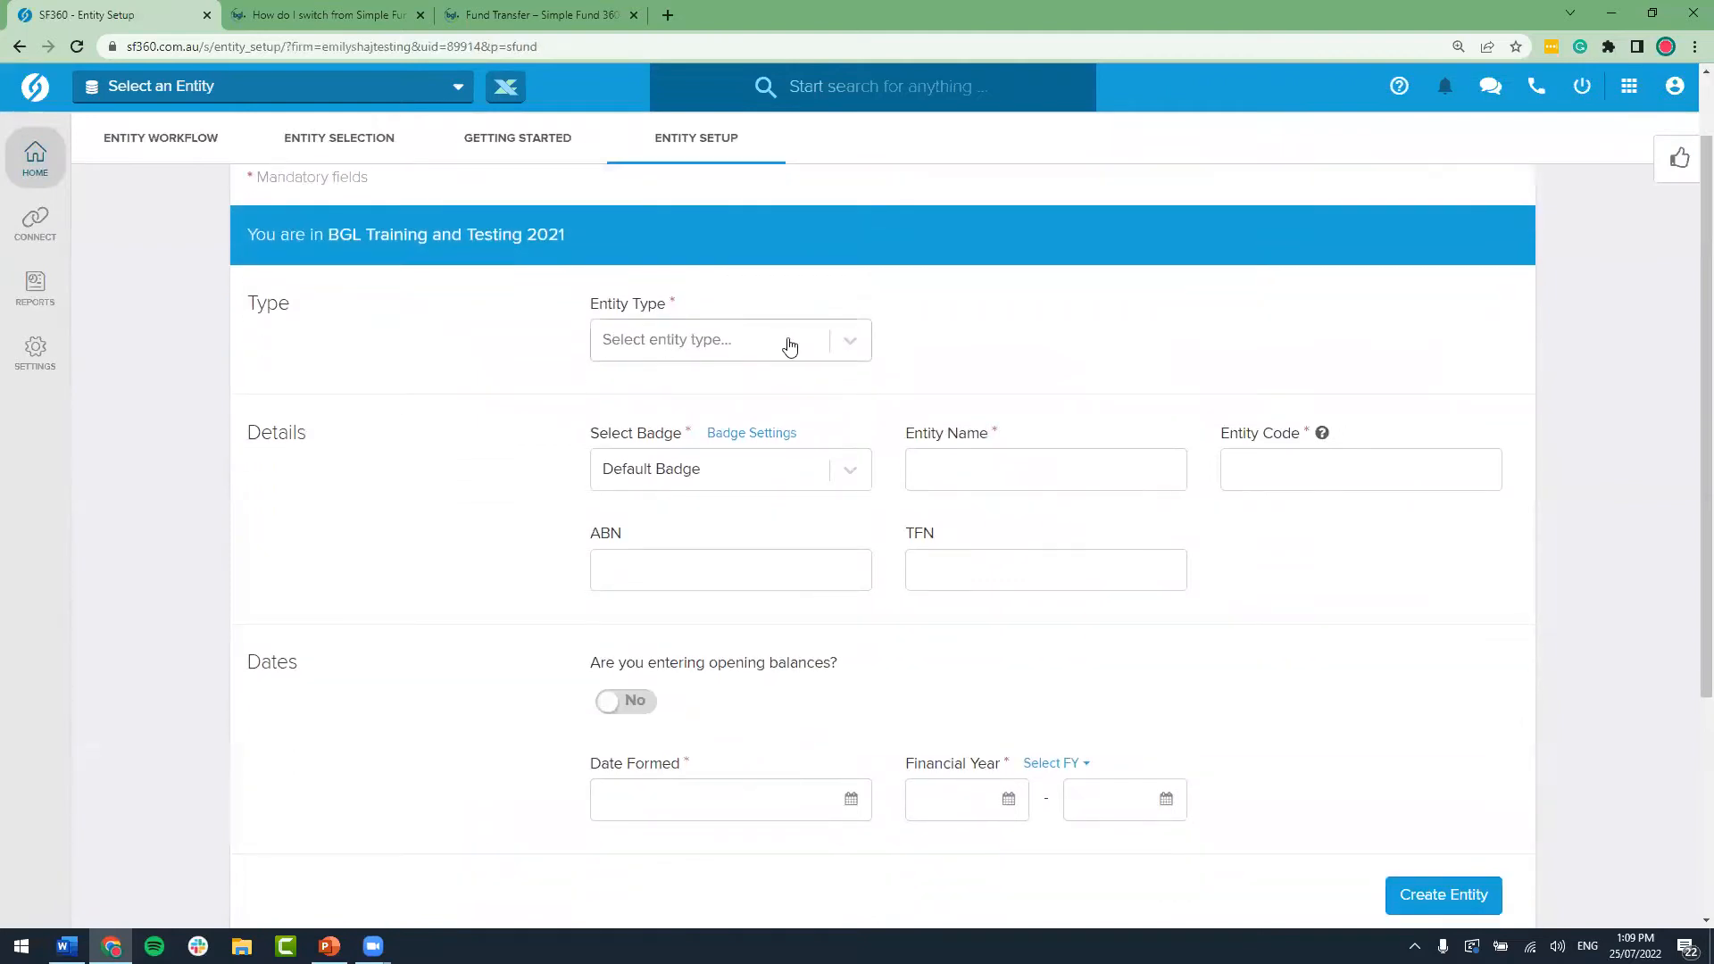
Step: Set the new entity's type to SMSF
left_click(789, 347)
left_click(787, 397)
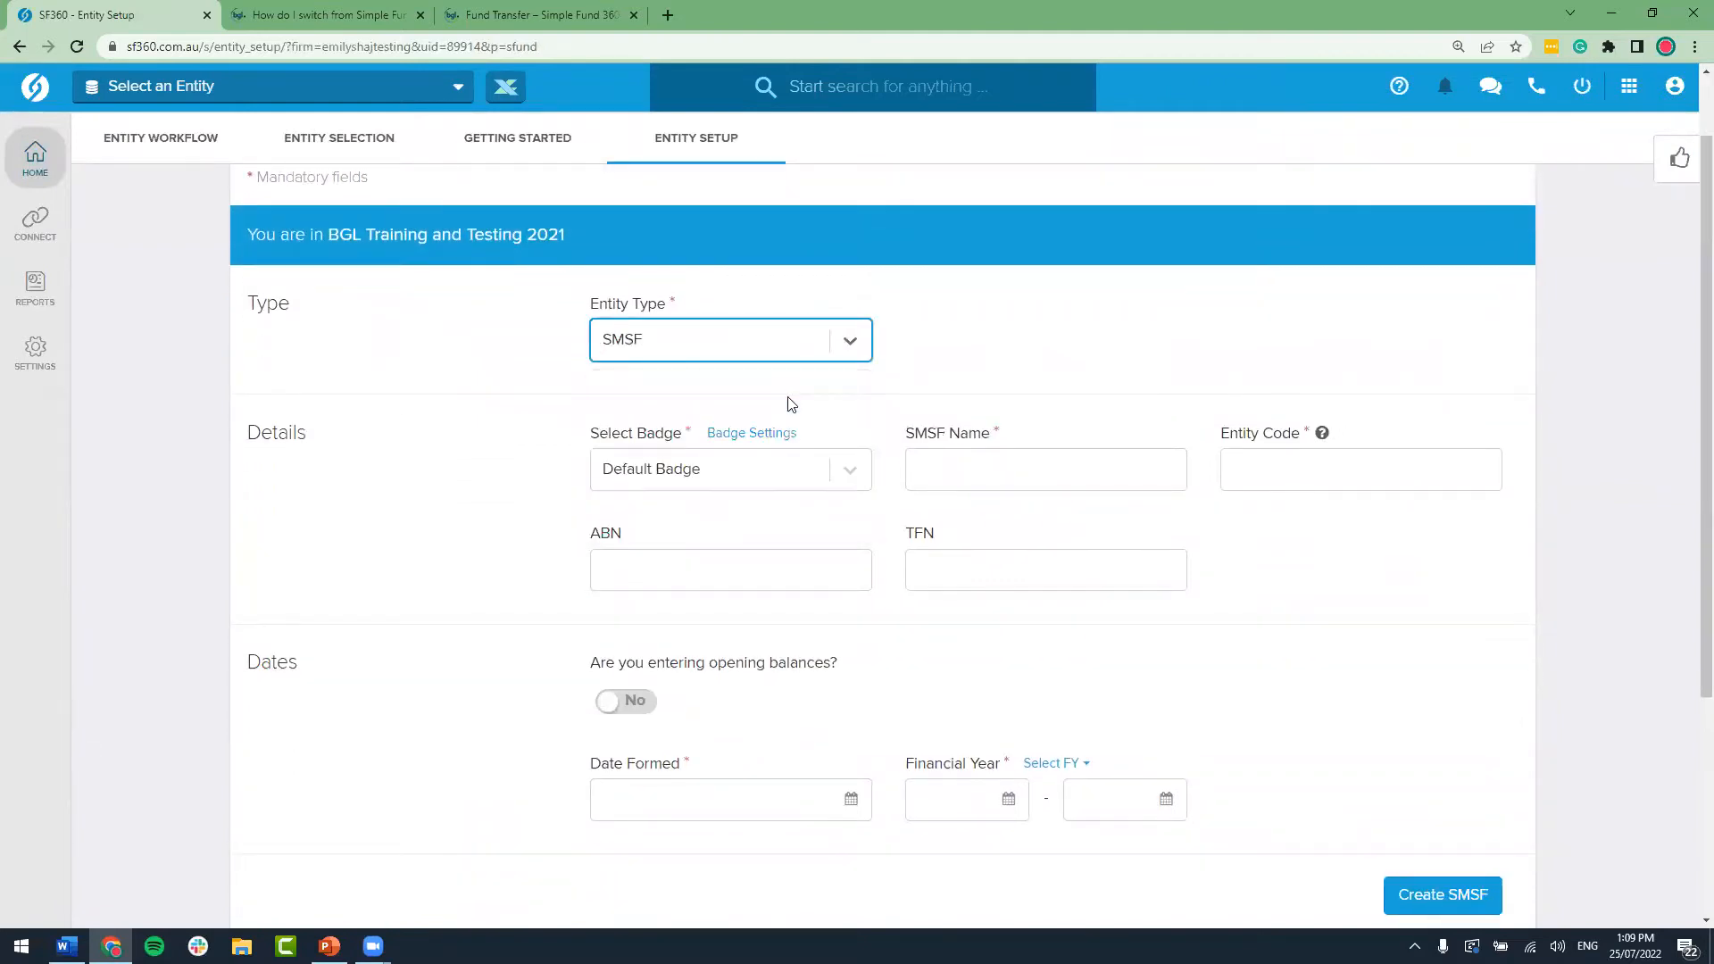
scroll(788, 397, "down", 1)
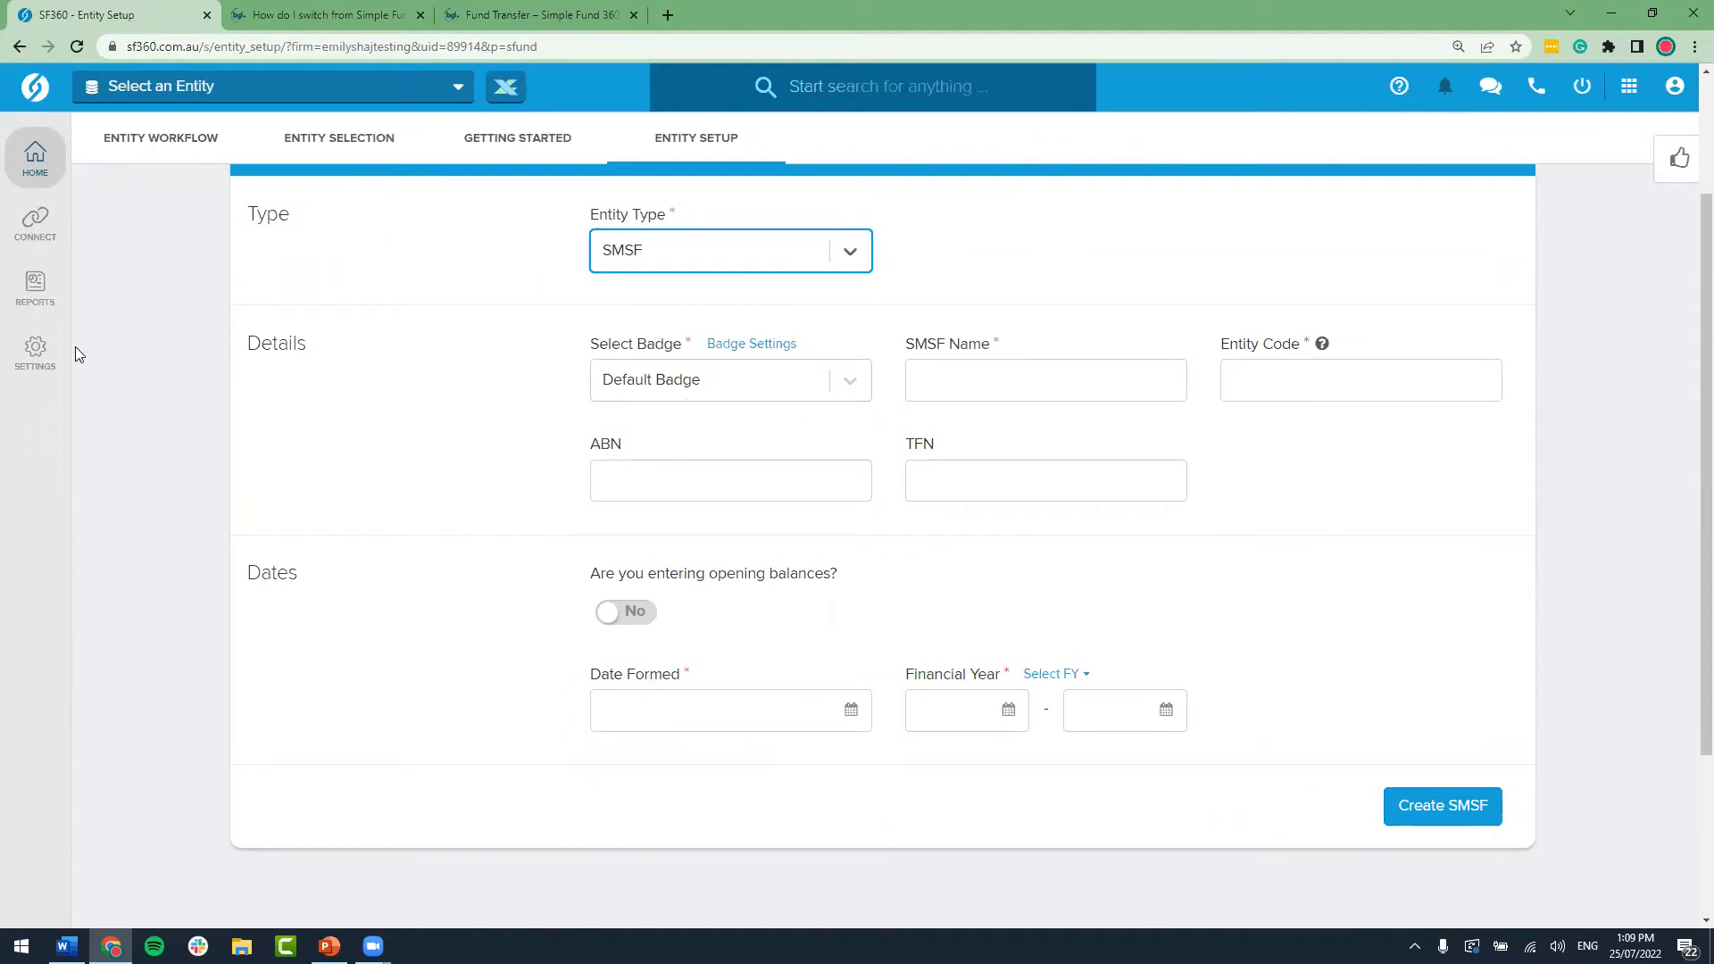
Step: Name the SMSF THE BGL FUND and shorten its entity code to THEBGL
mouse_move(49, 355)
left_click(1019, 385)
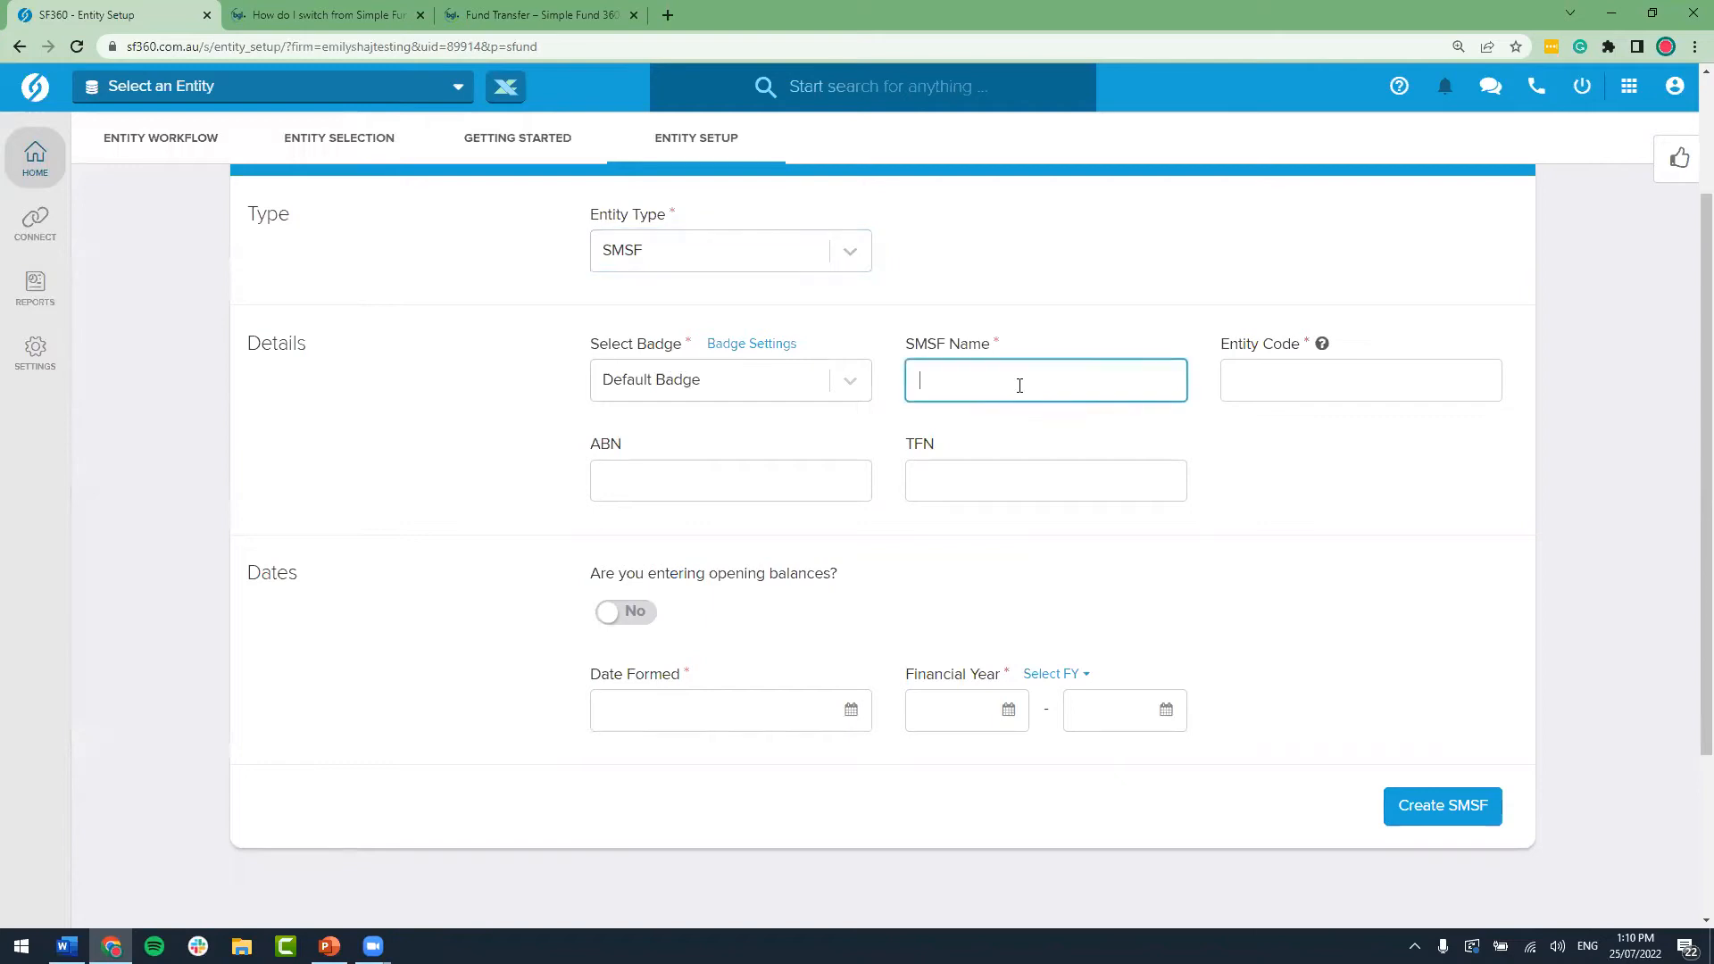
type("THE BGL FUND")
key("Tab")
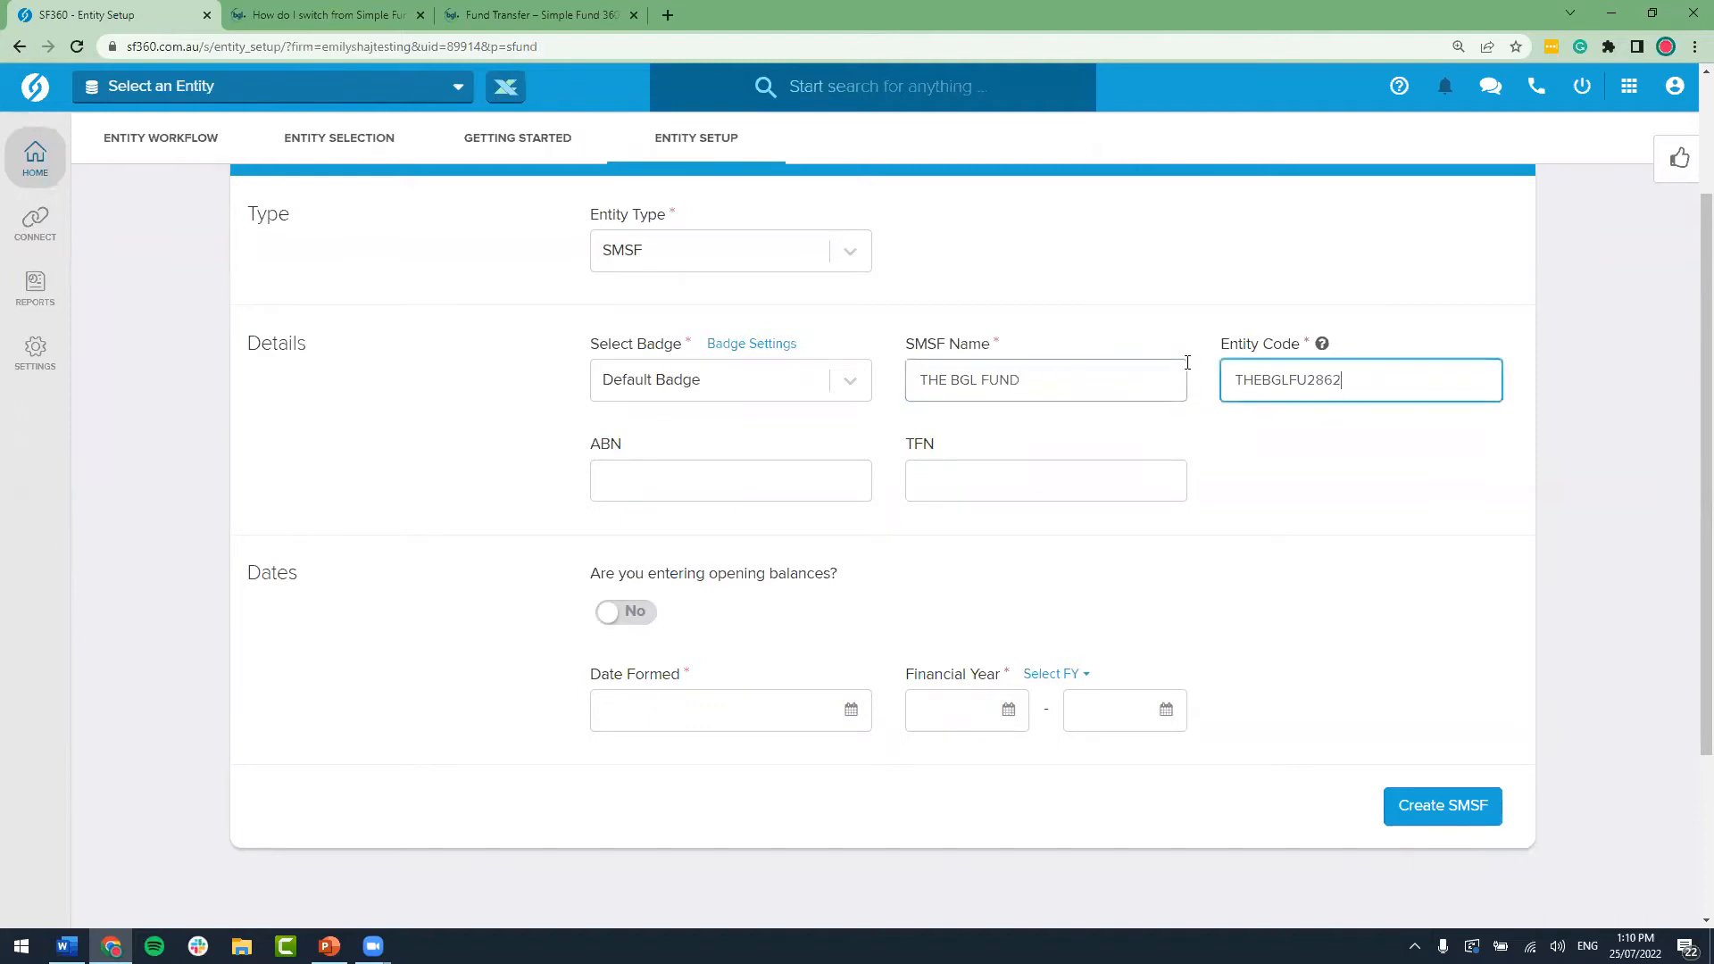
left_click_drag(1384, 384, 1291, 382)
key("BackSpace")
left_click(1289, 456)
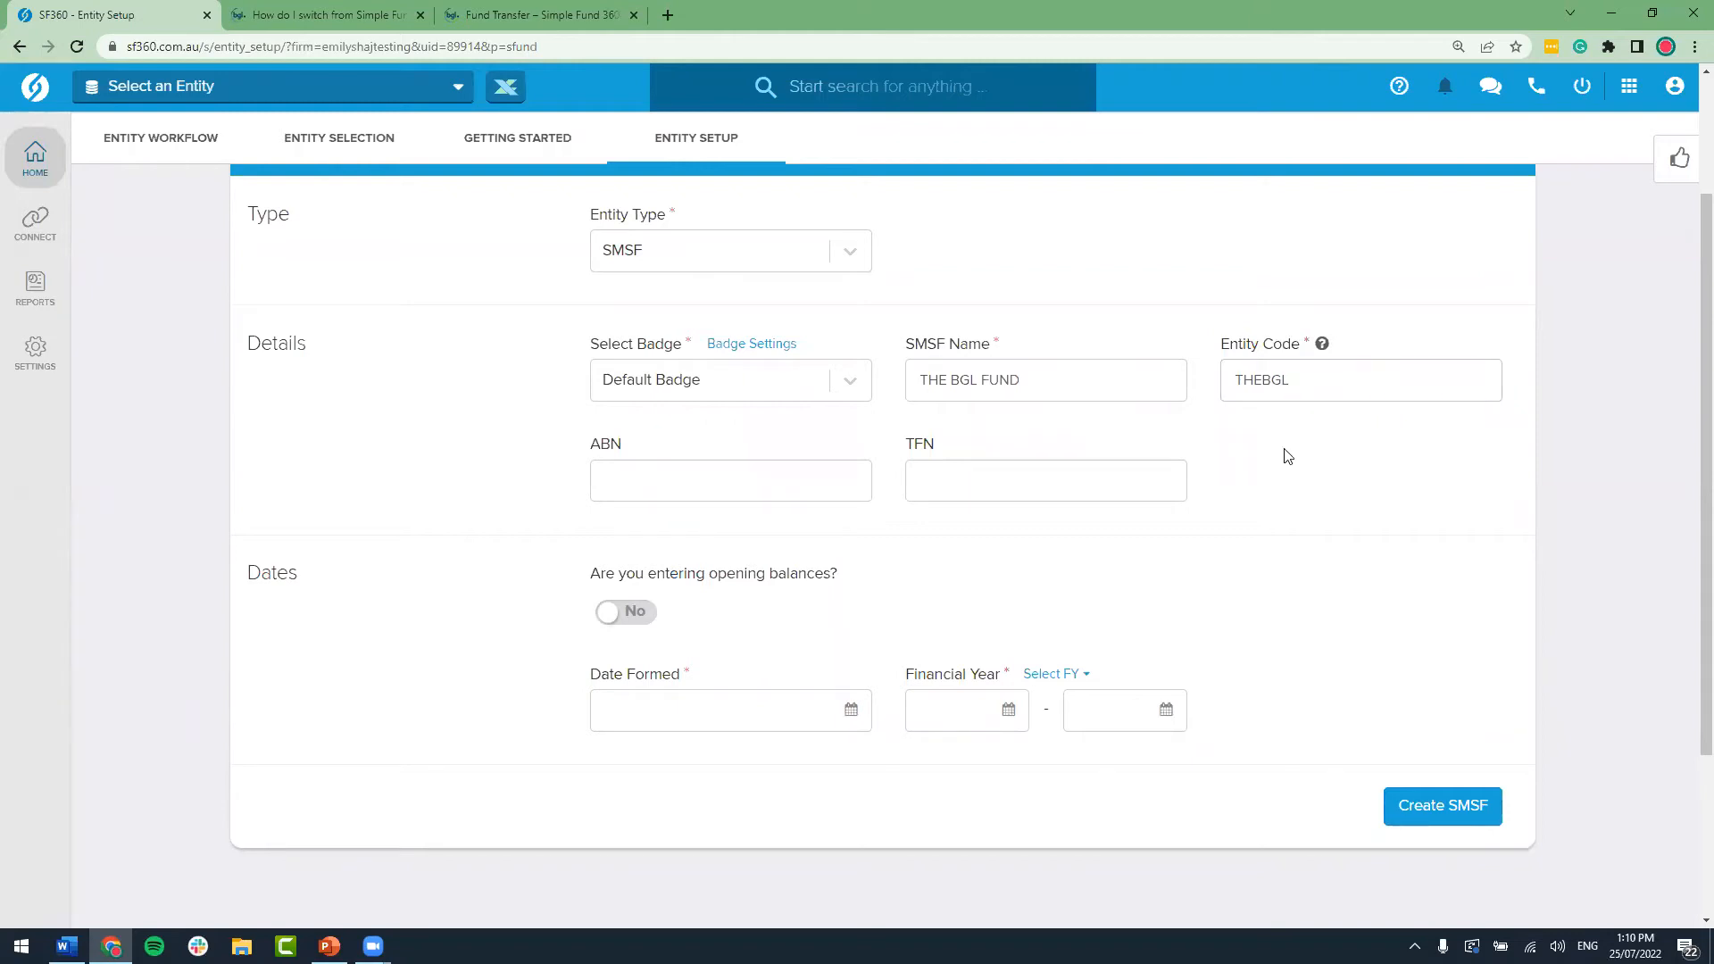
Step: Turn on entering opening balances and set the fund's formation date to 14/06/1994, leaving the ABN and TFN blank
left_click(835, 489)
left_click(1010, 484)
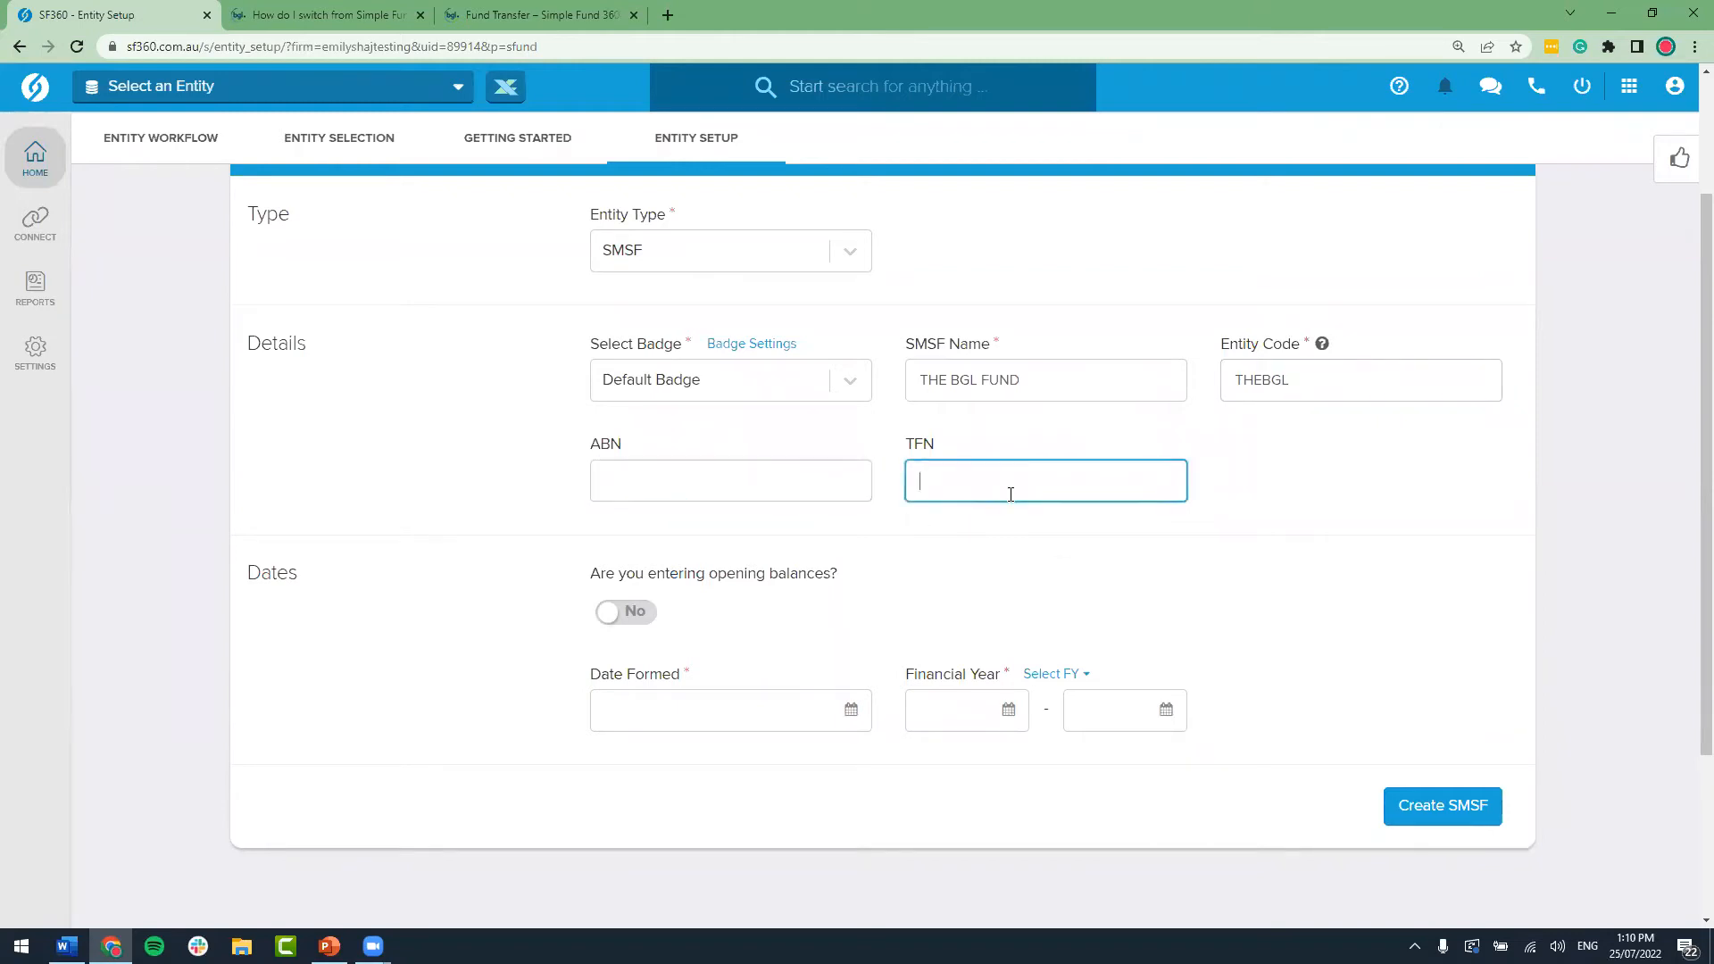
left_click(645, 625)
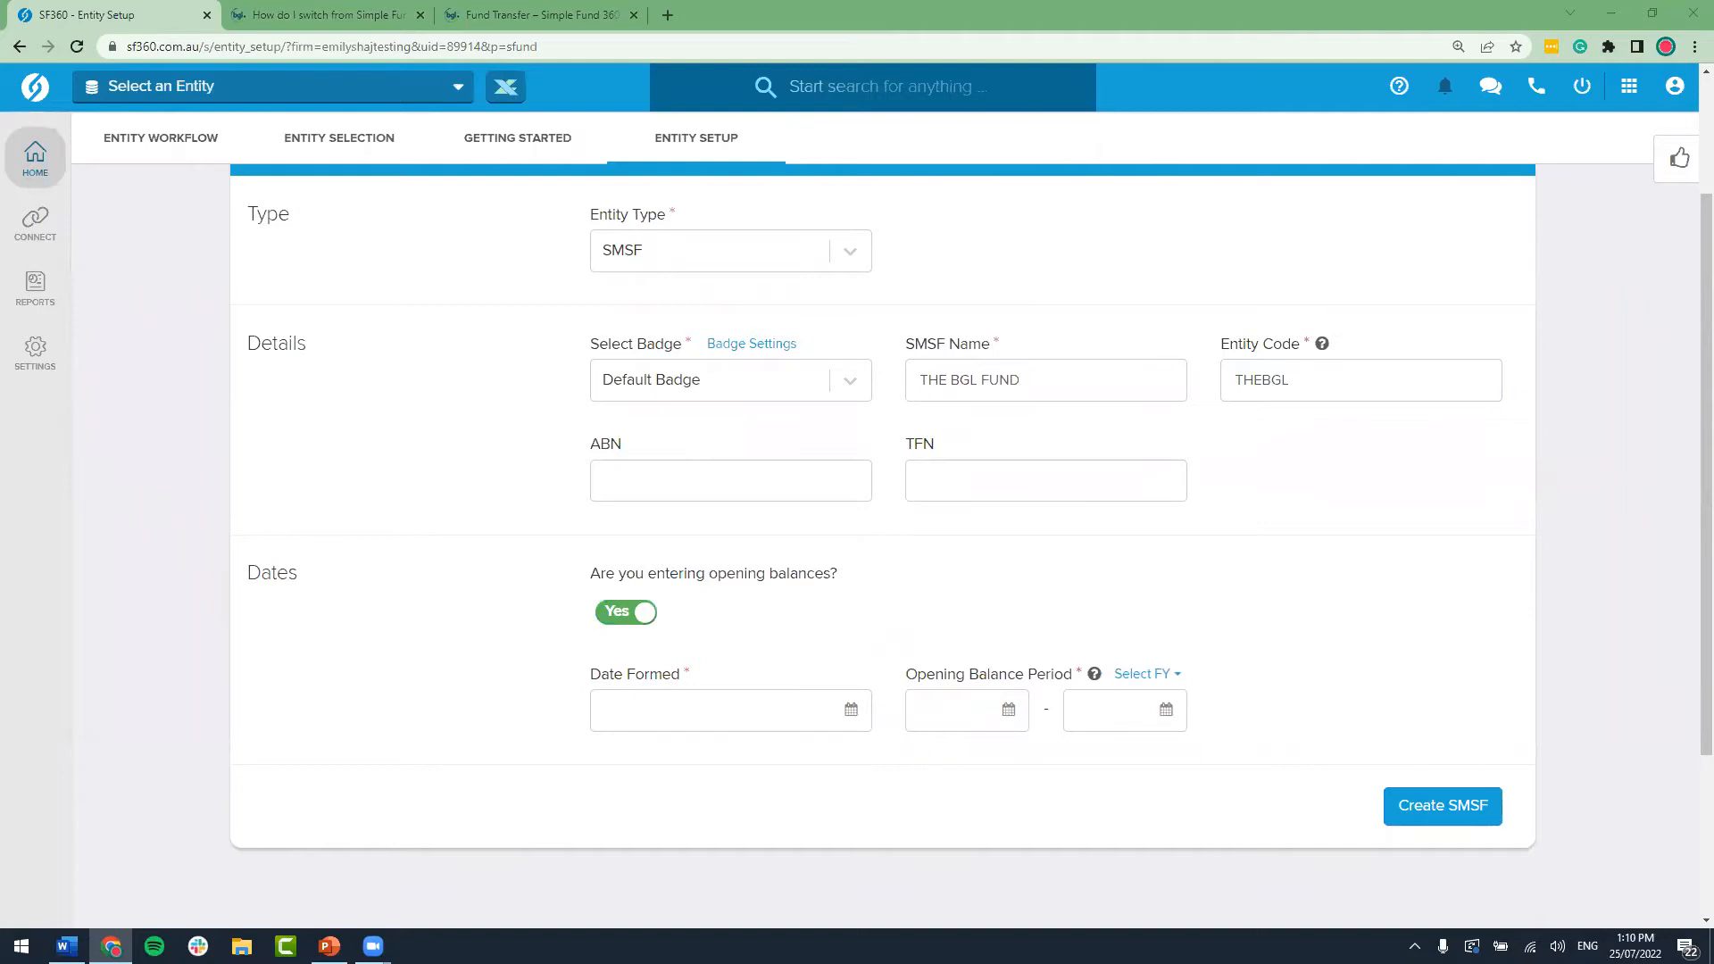
left_click(725, 723)
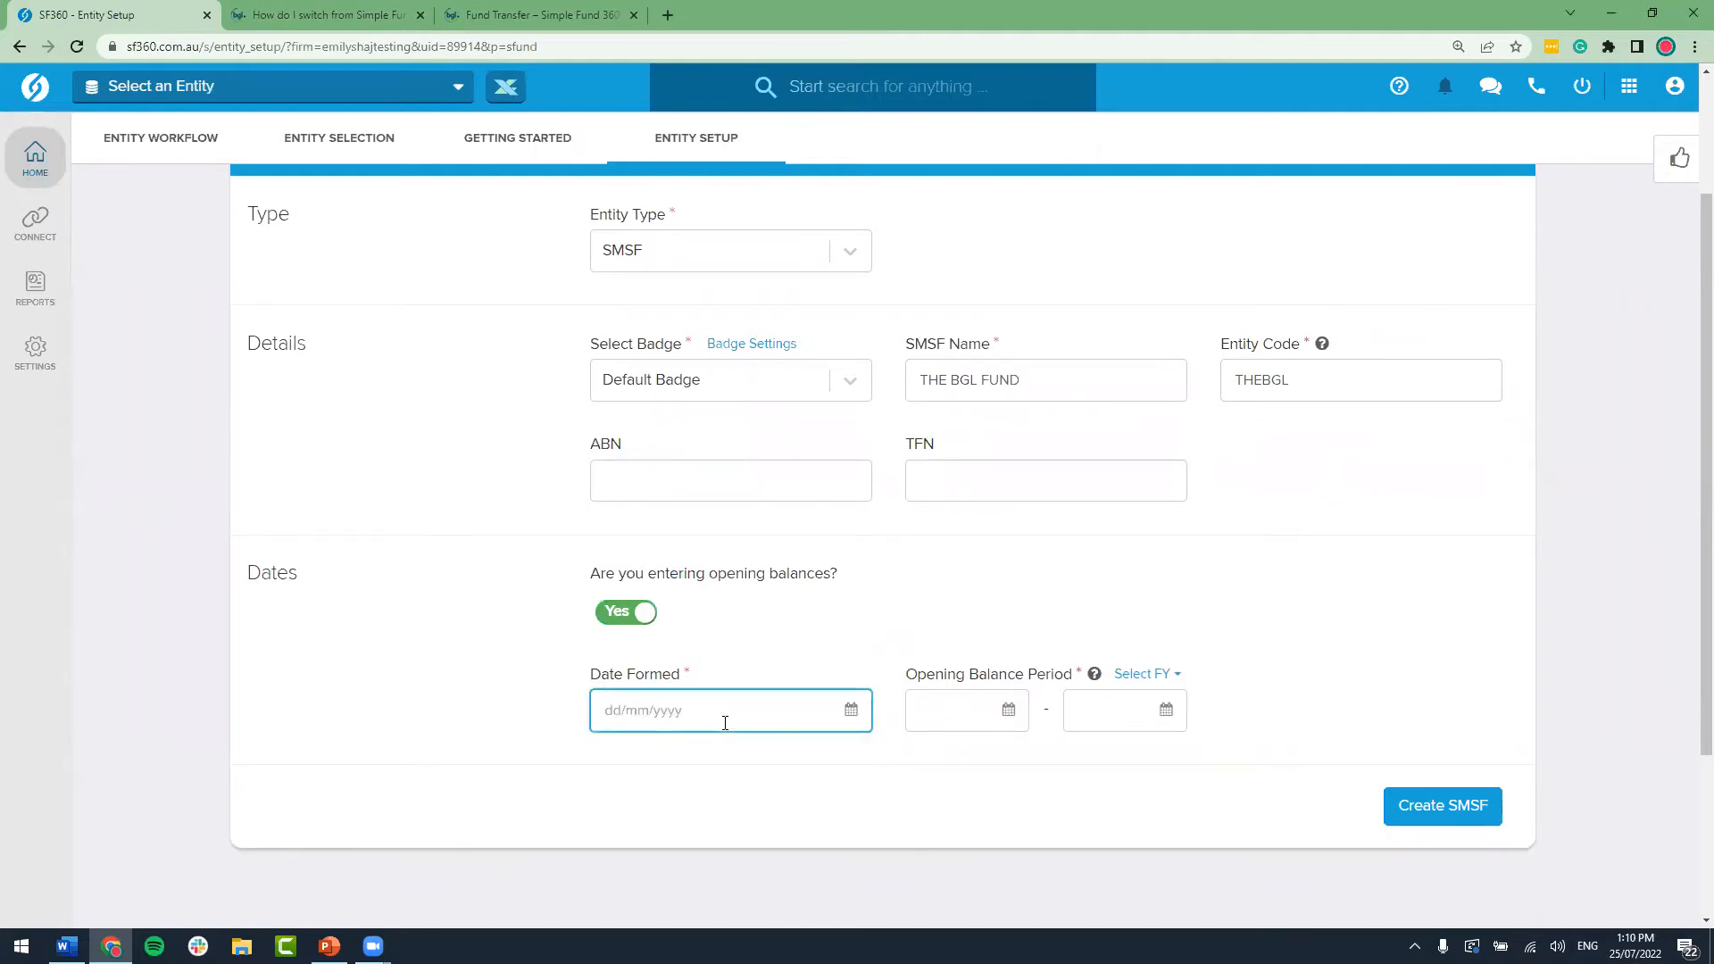
type("14061994")
key("Tab")
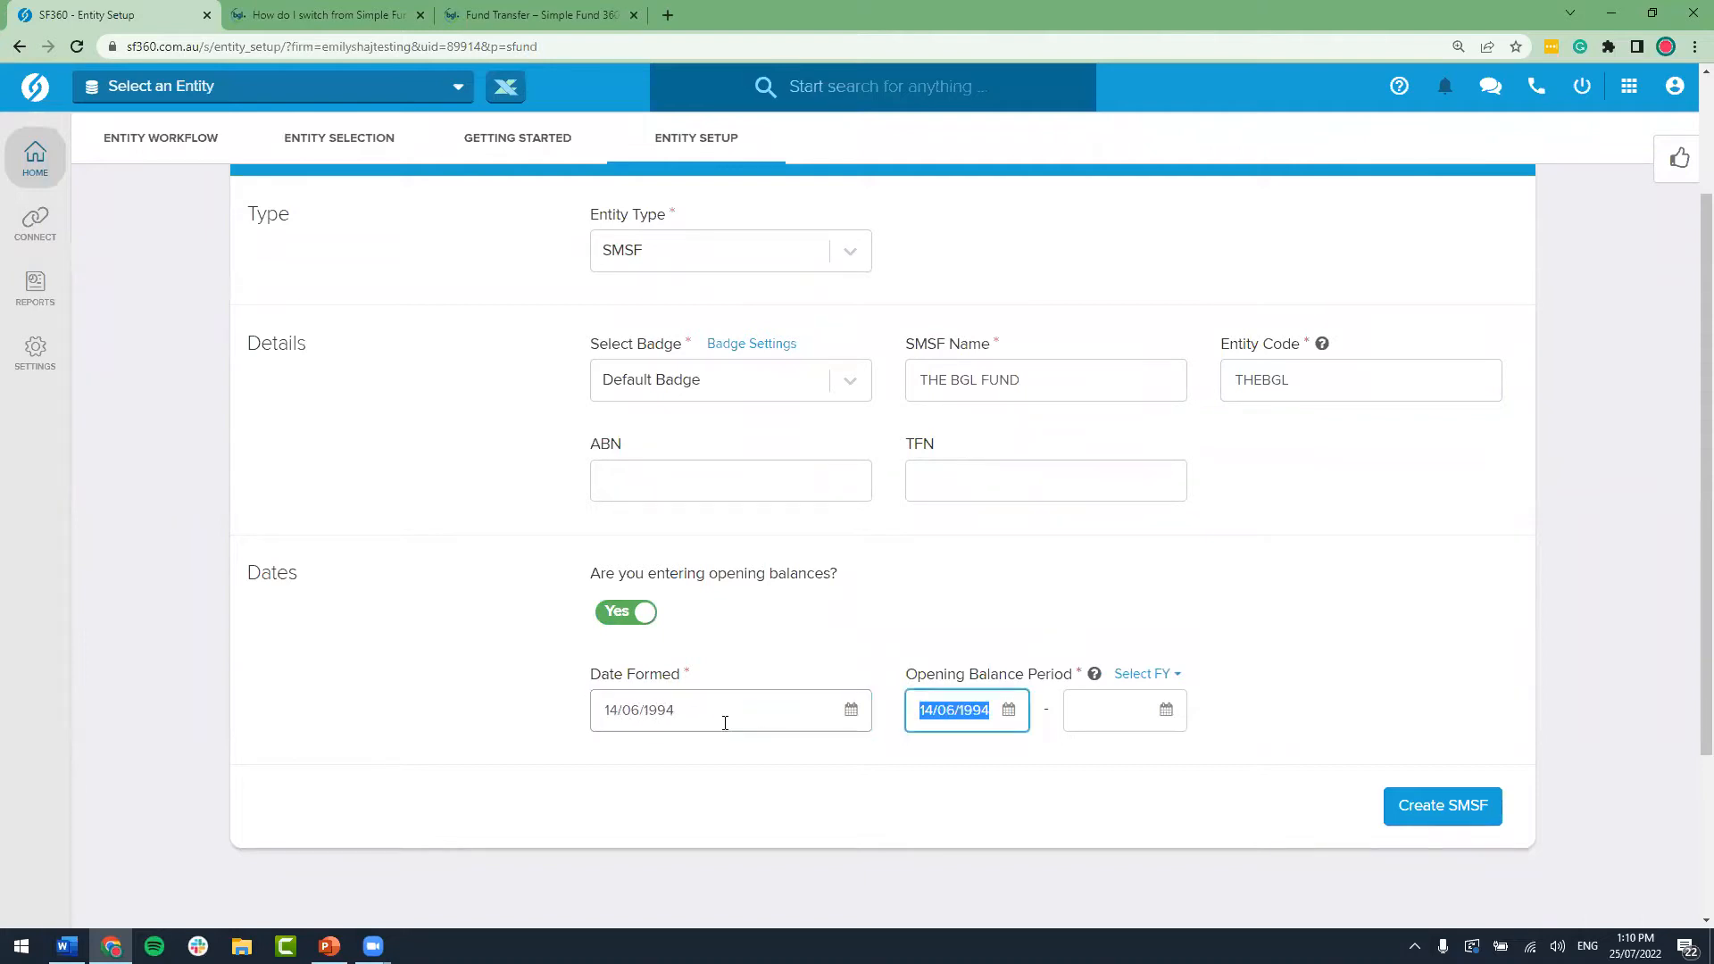
key("Tab")
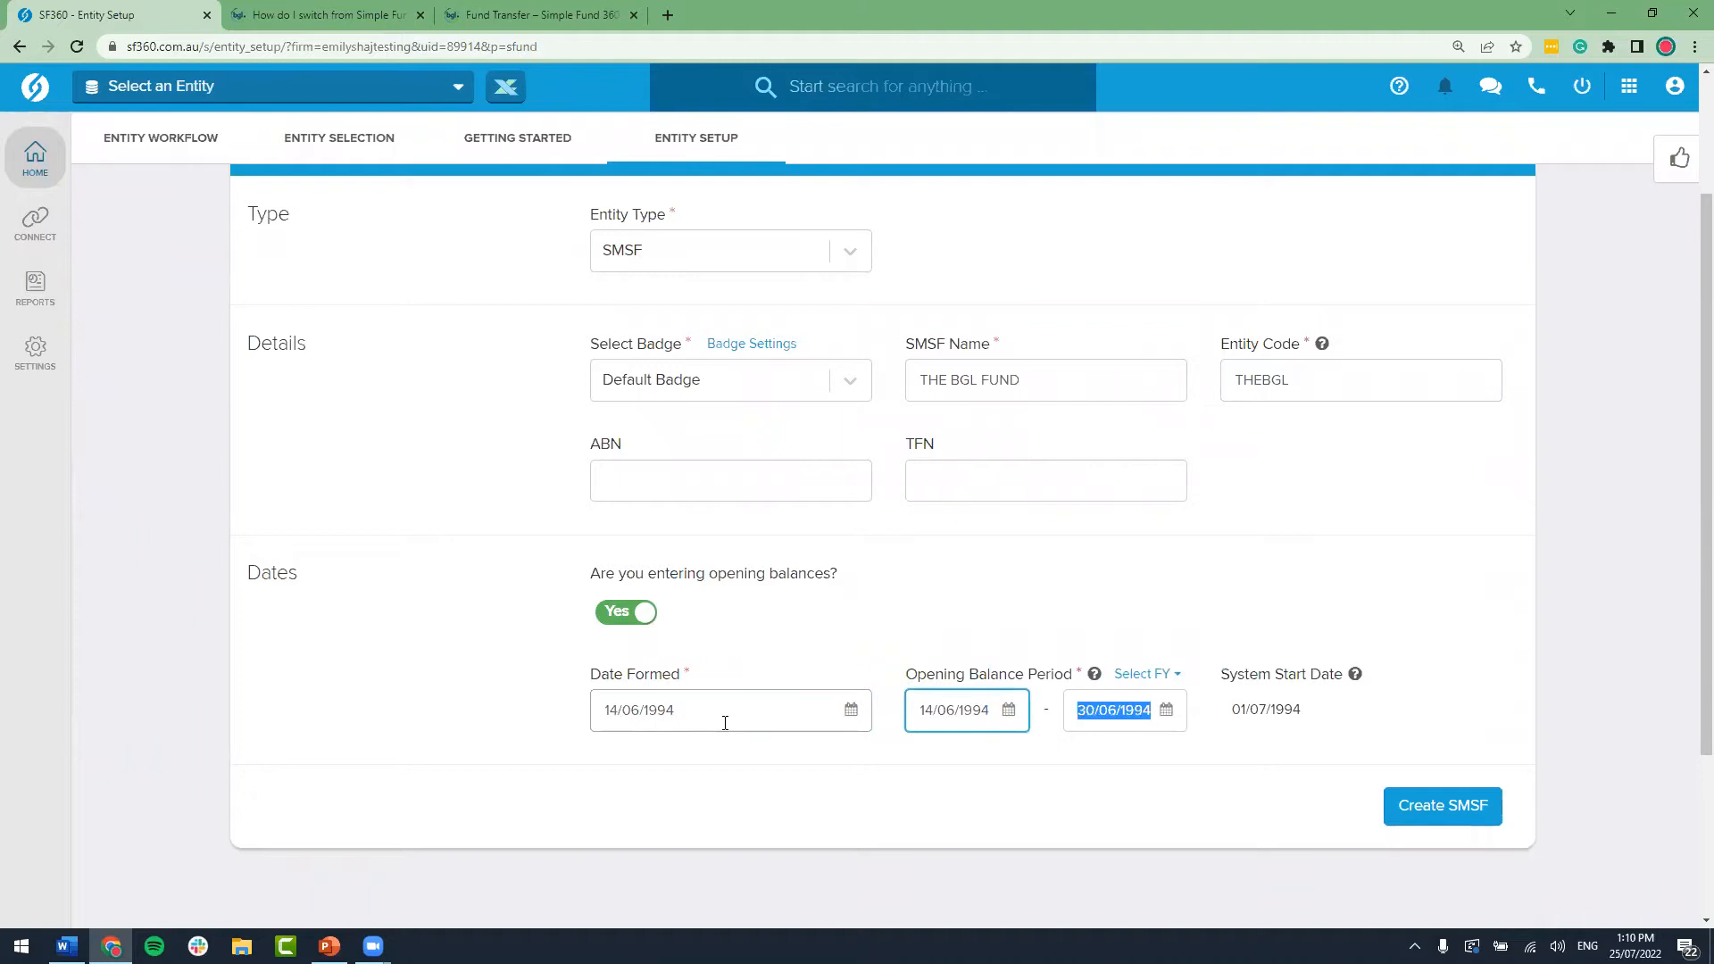
Step: Set the end of the opening balance period to 30/06/2021
left_click(1126, 712)
left_click_drag(1121, 711, 1154, 710)
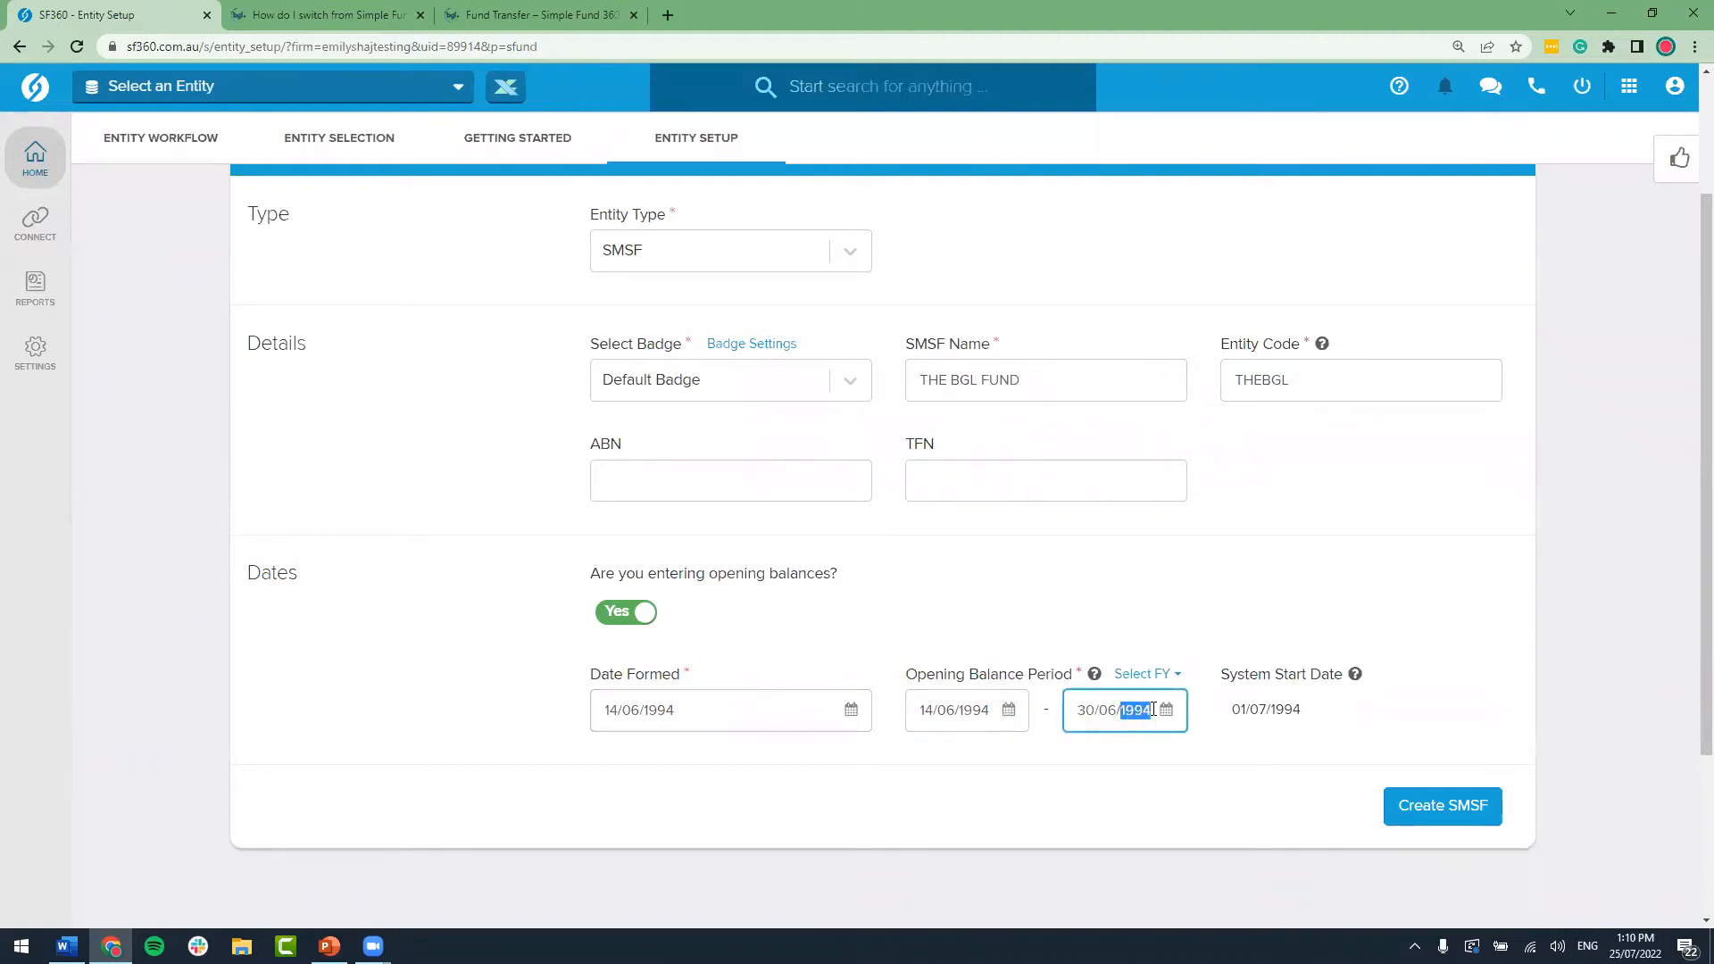
type("2021")
key("alt+Tab")
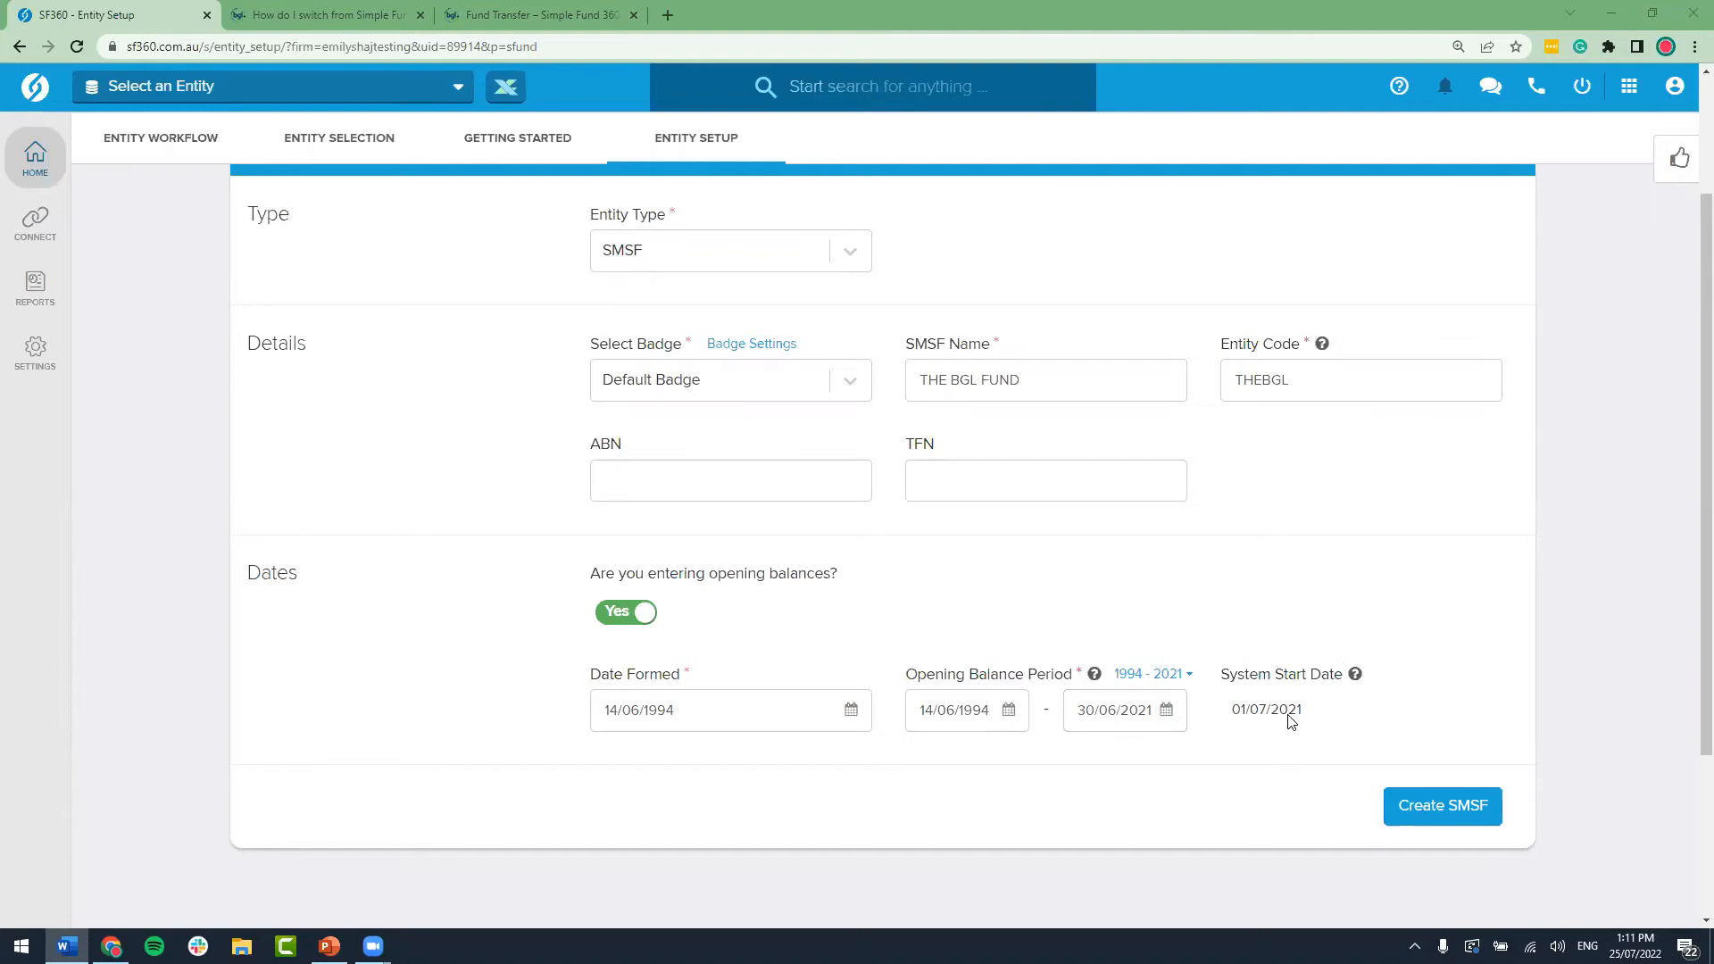
left_click(1234, 711)
left_click_drag(1265, 714, 1314, 715)
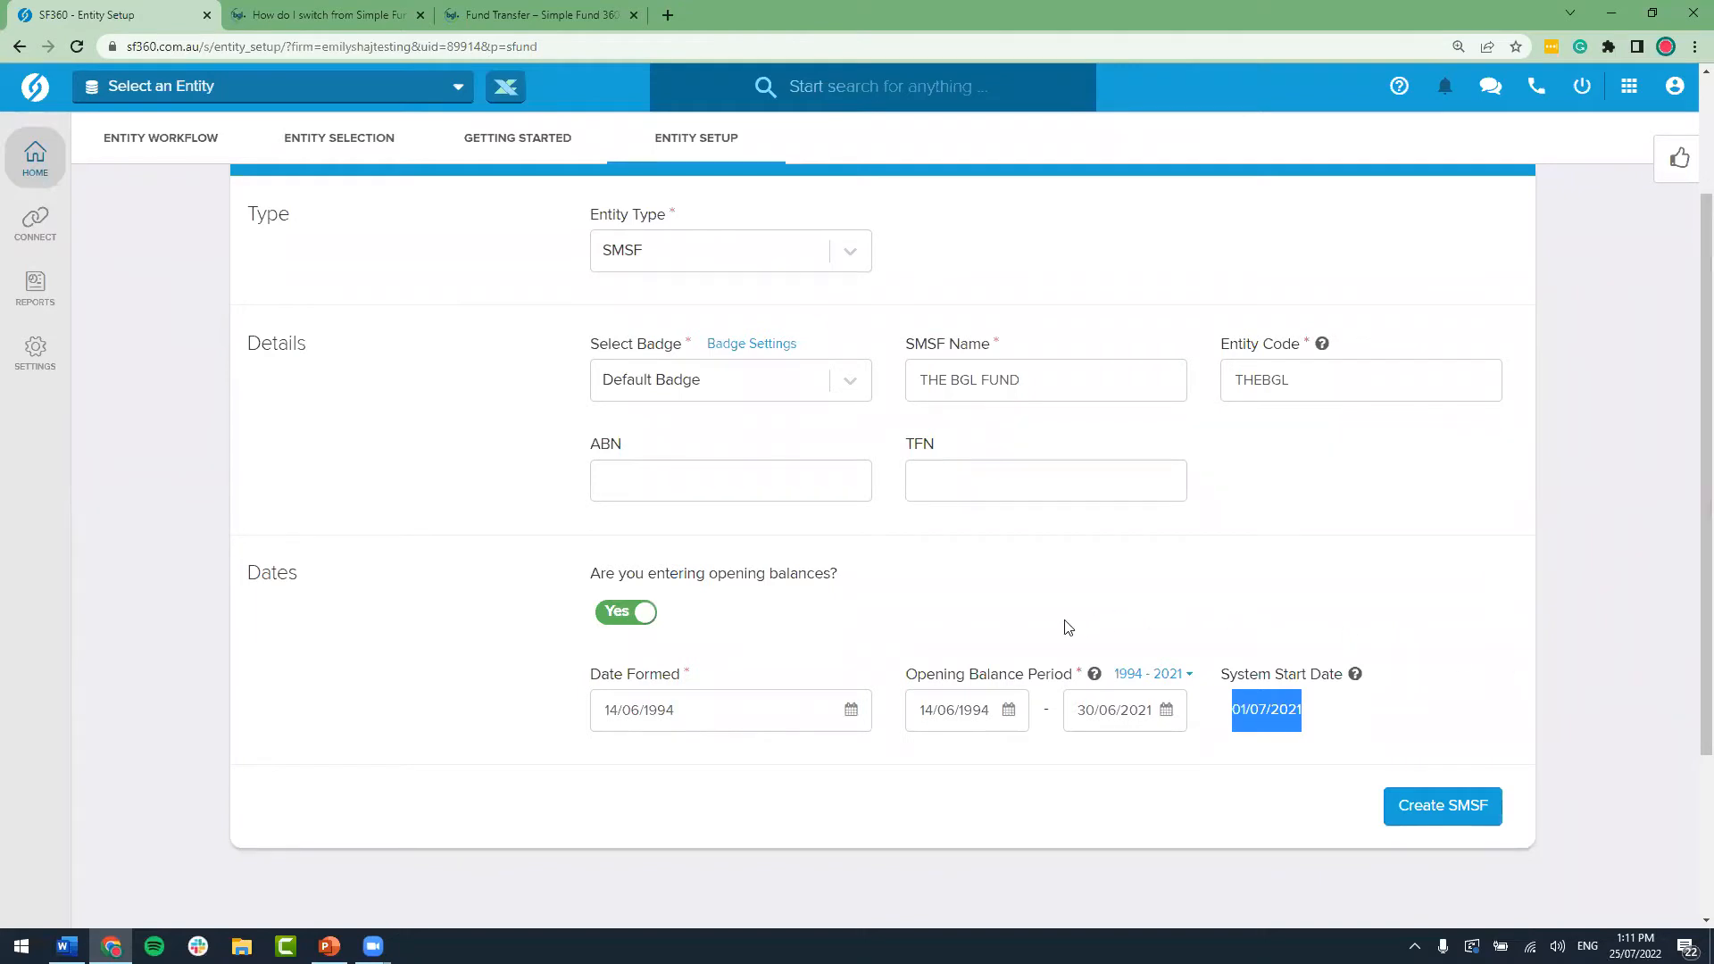
left_click(963, 714)
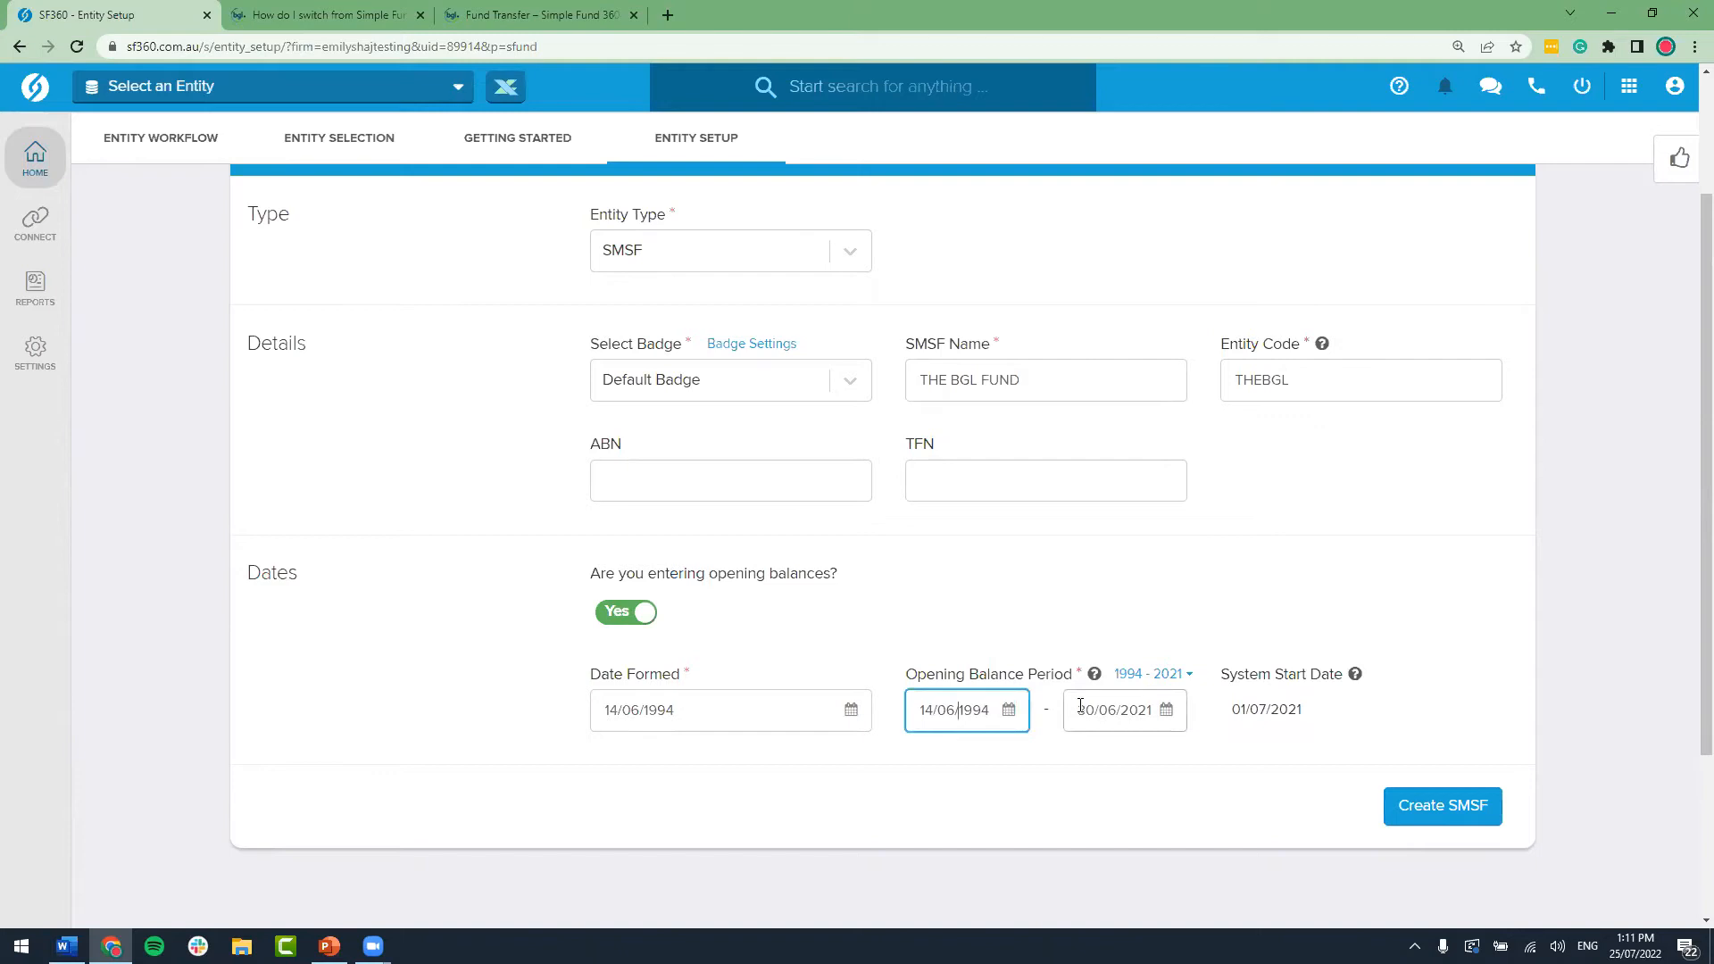
left_click_drag(1081, 707, 1152, 707)
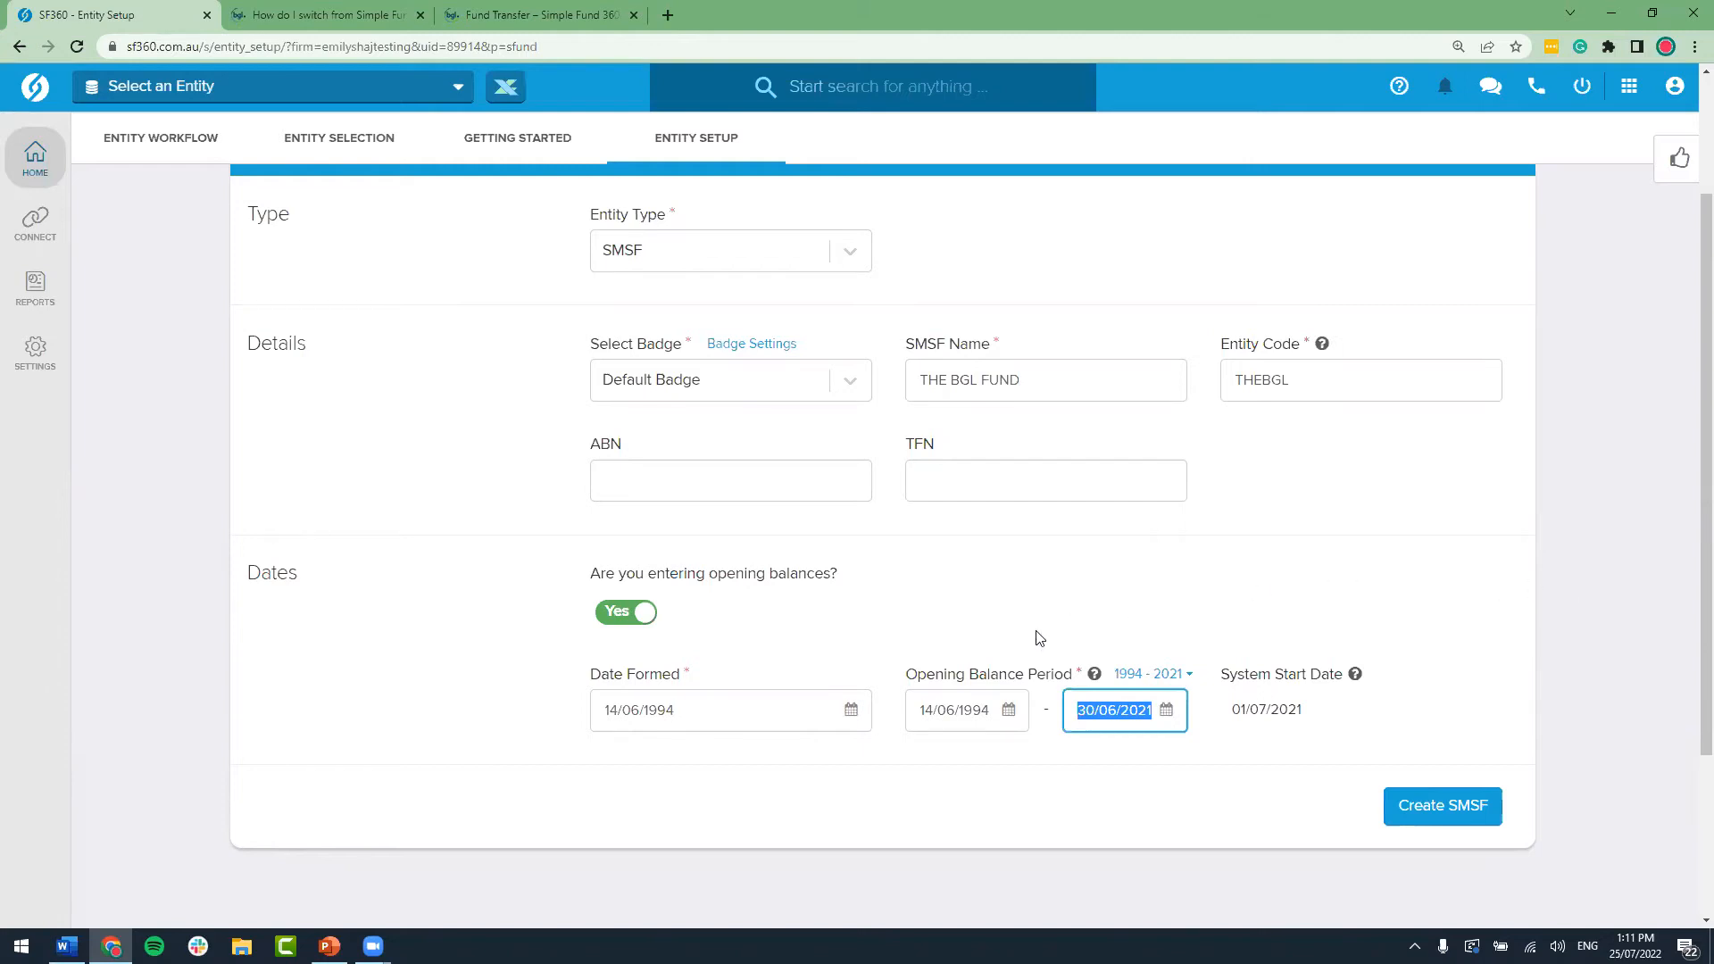
left_click(1178, 750)
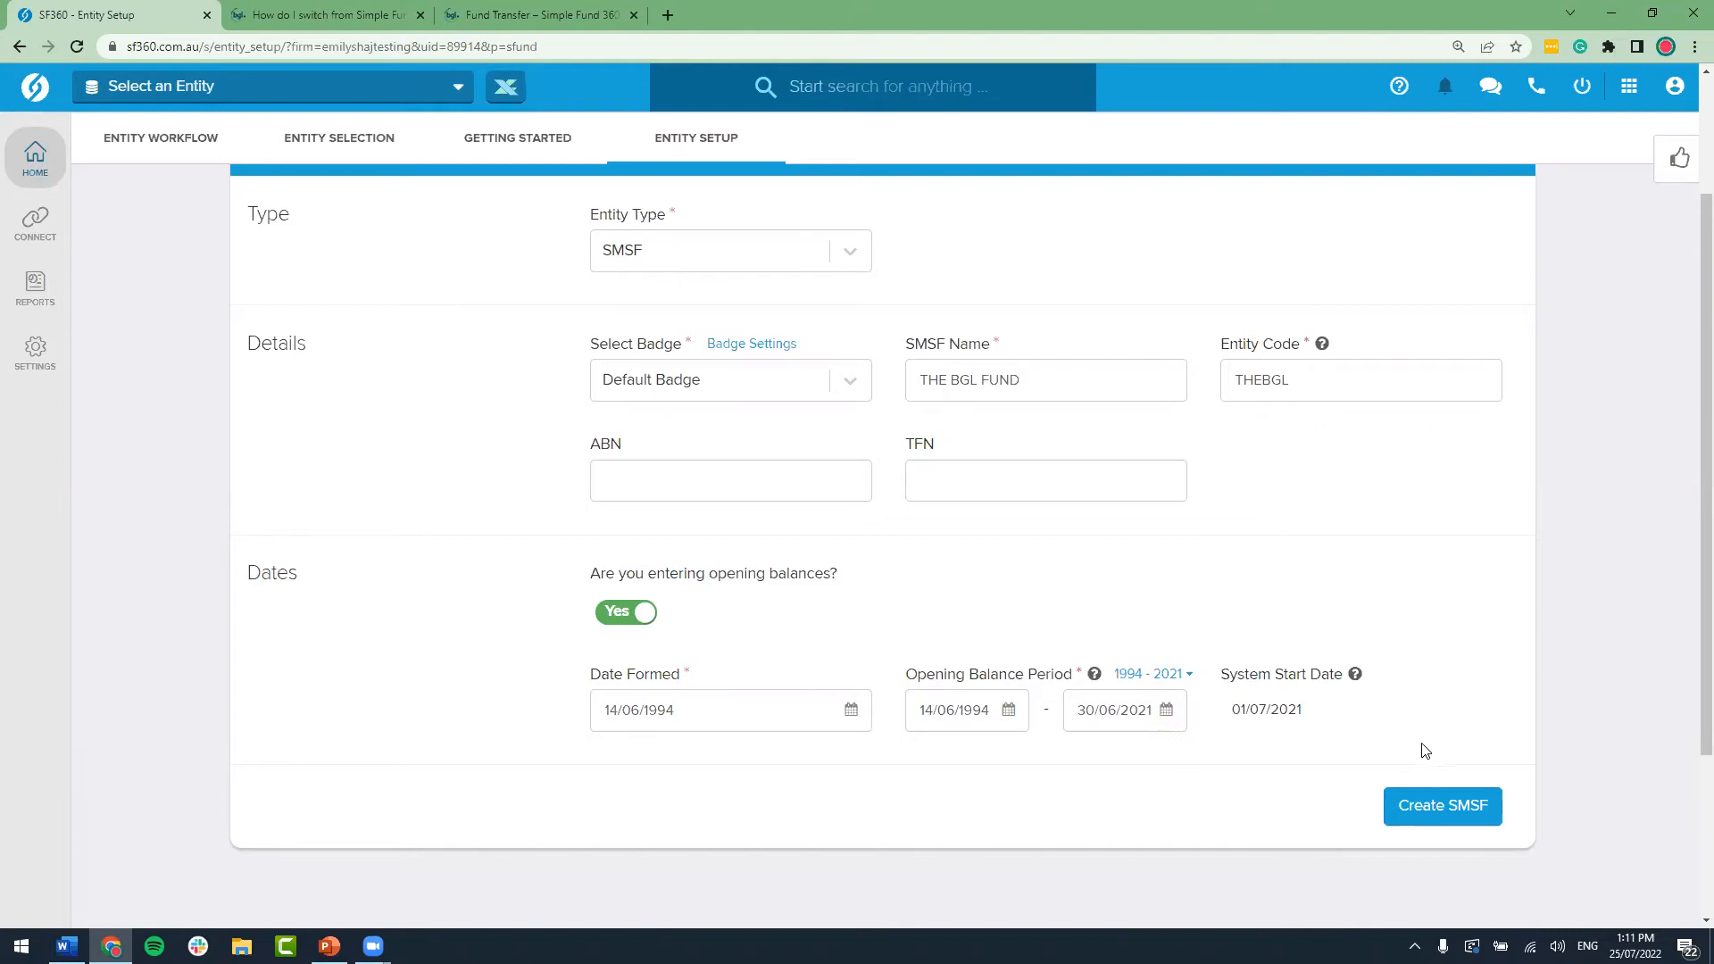
Step: Create the SMSF and dismiss the follow-up options without choosing one
left_click(1461, 820)
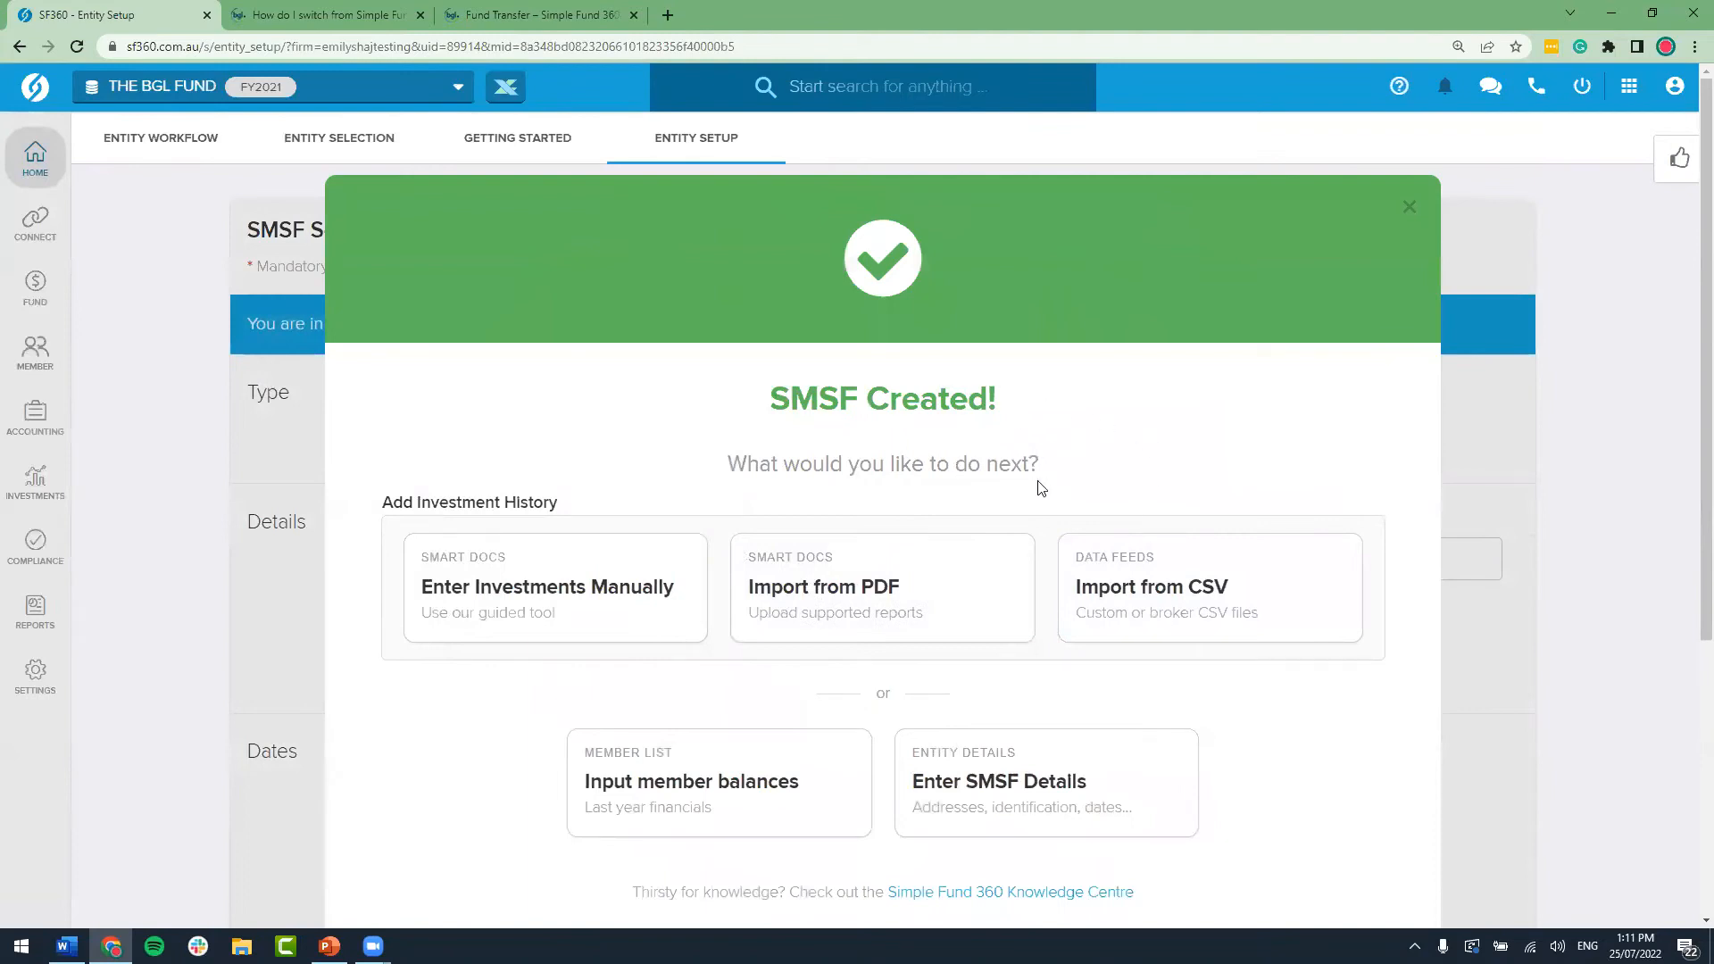
scroll(1151, 468, "down", 1)
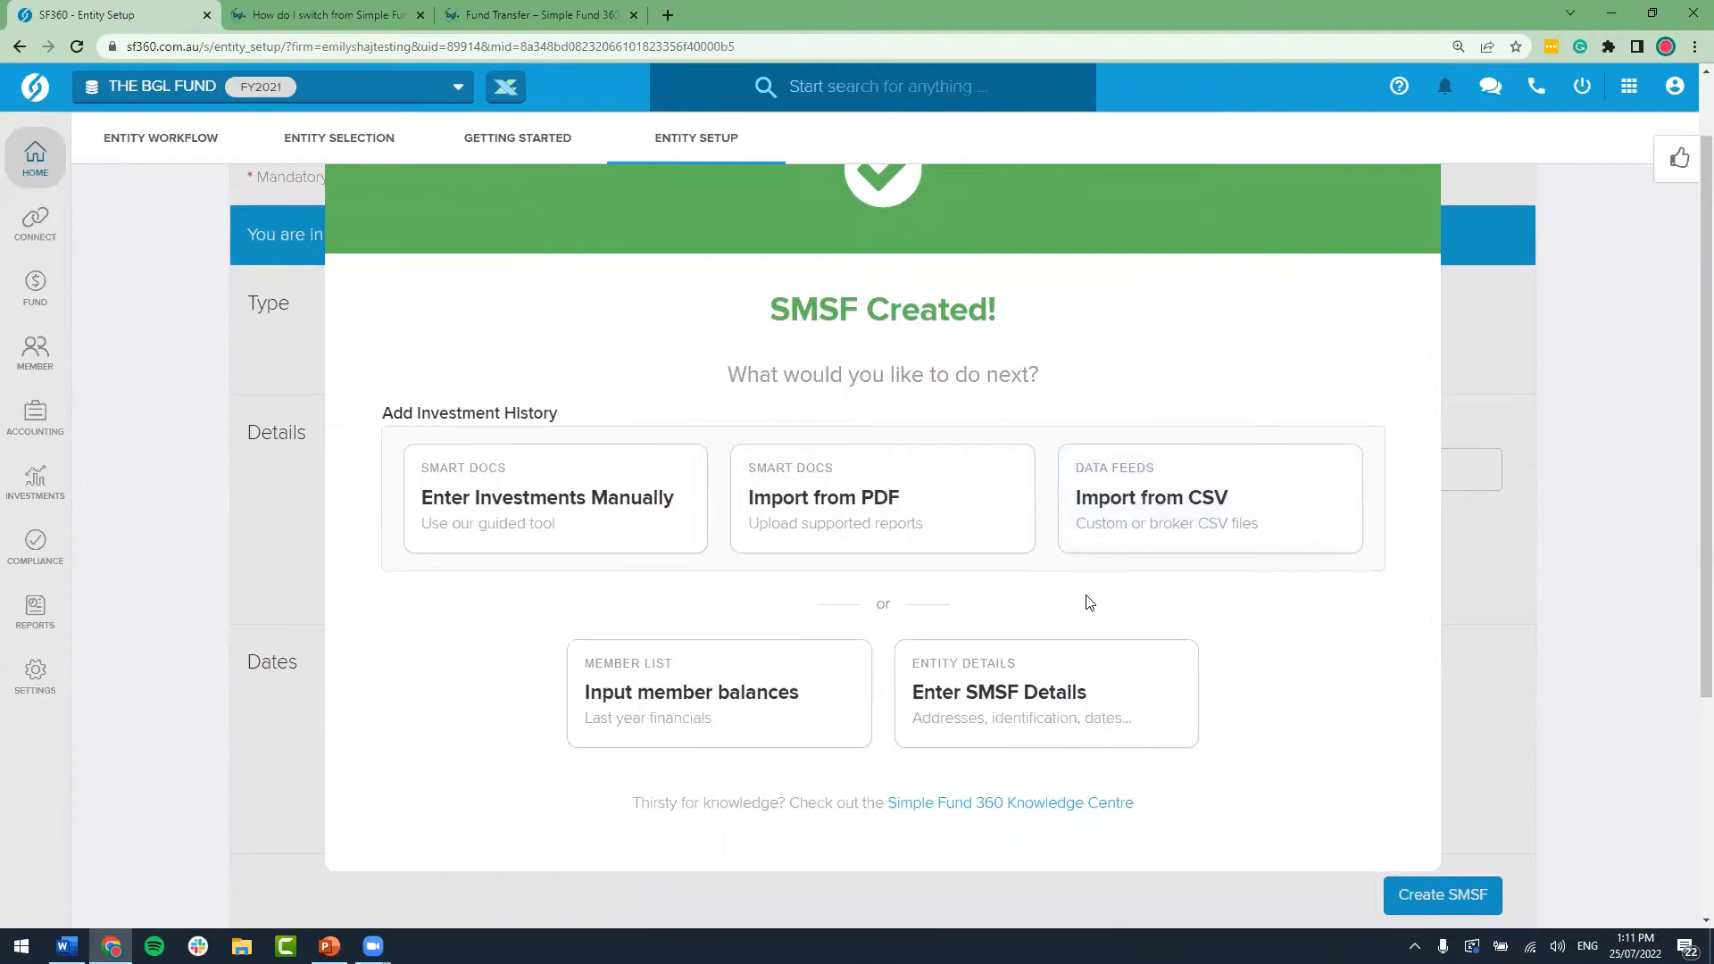
scroll(1094, 596, "up", 1)
left_click(1410, 210)
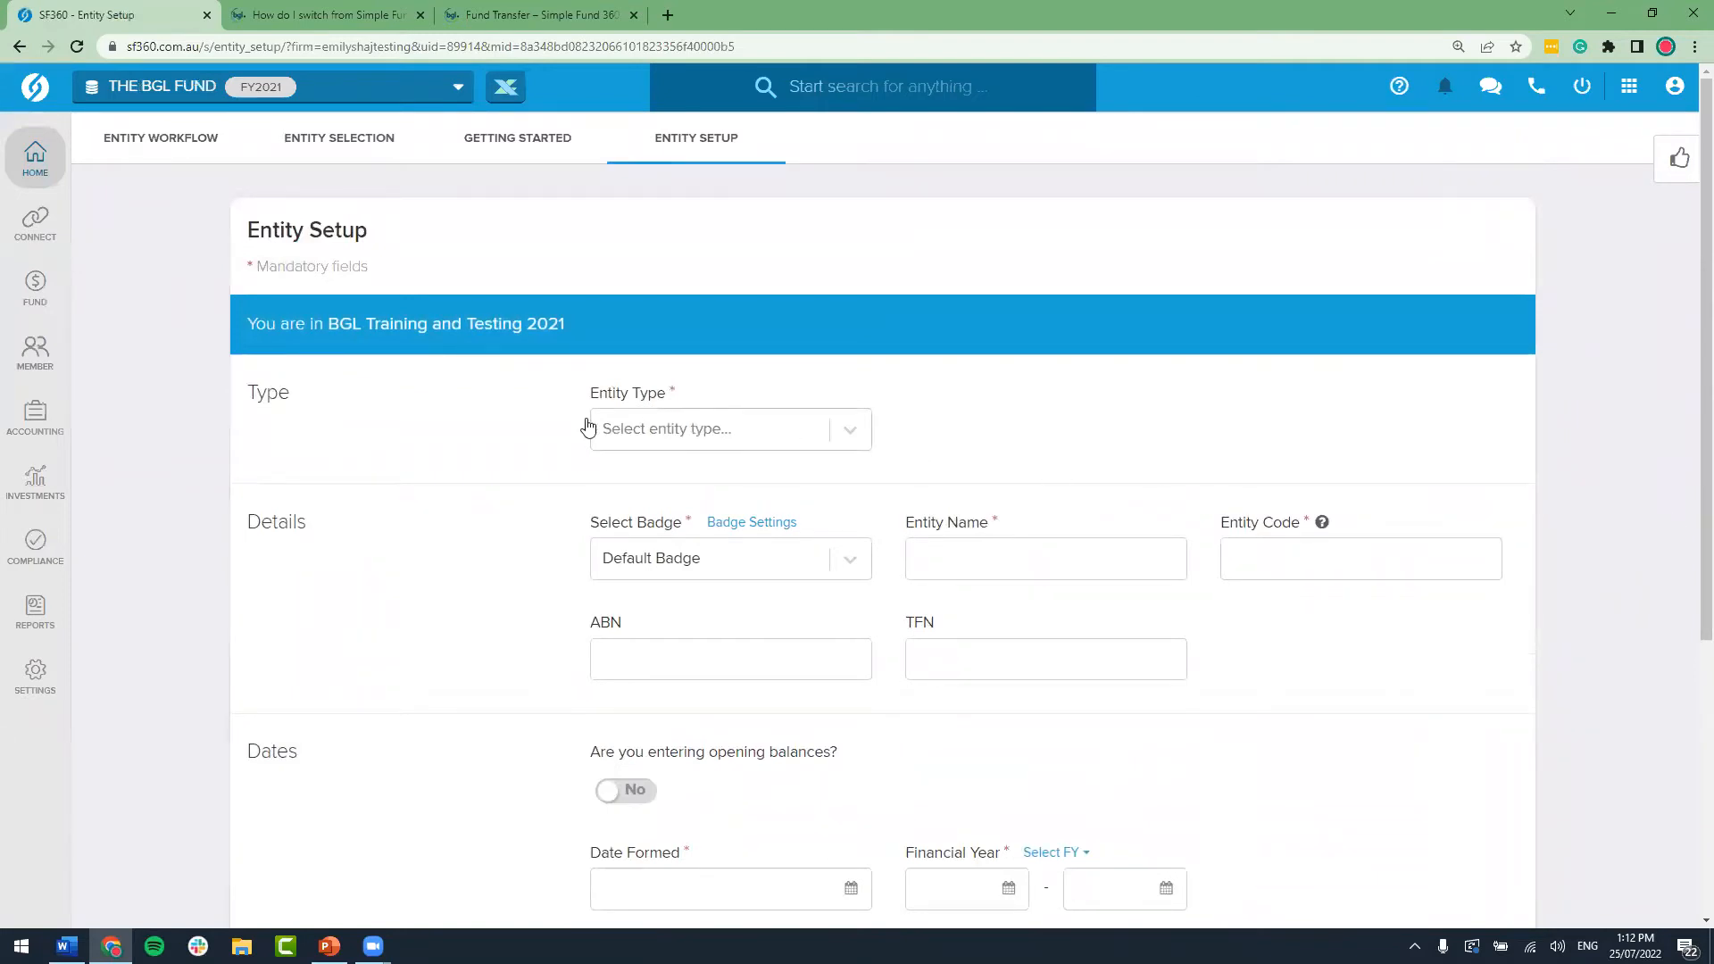
Step: Start a new accumulation member account from the fund's member list
left_click(71, 357)
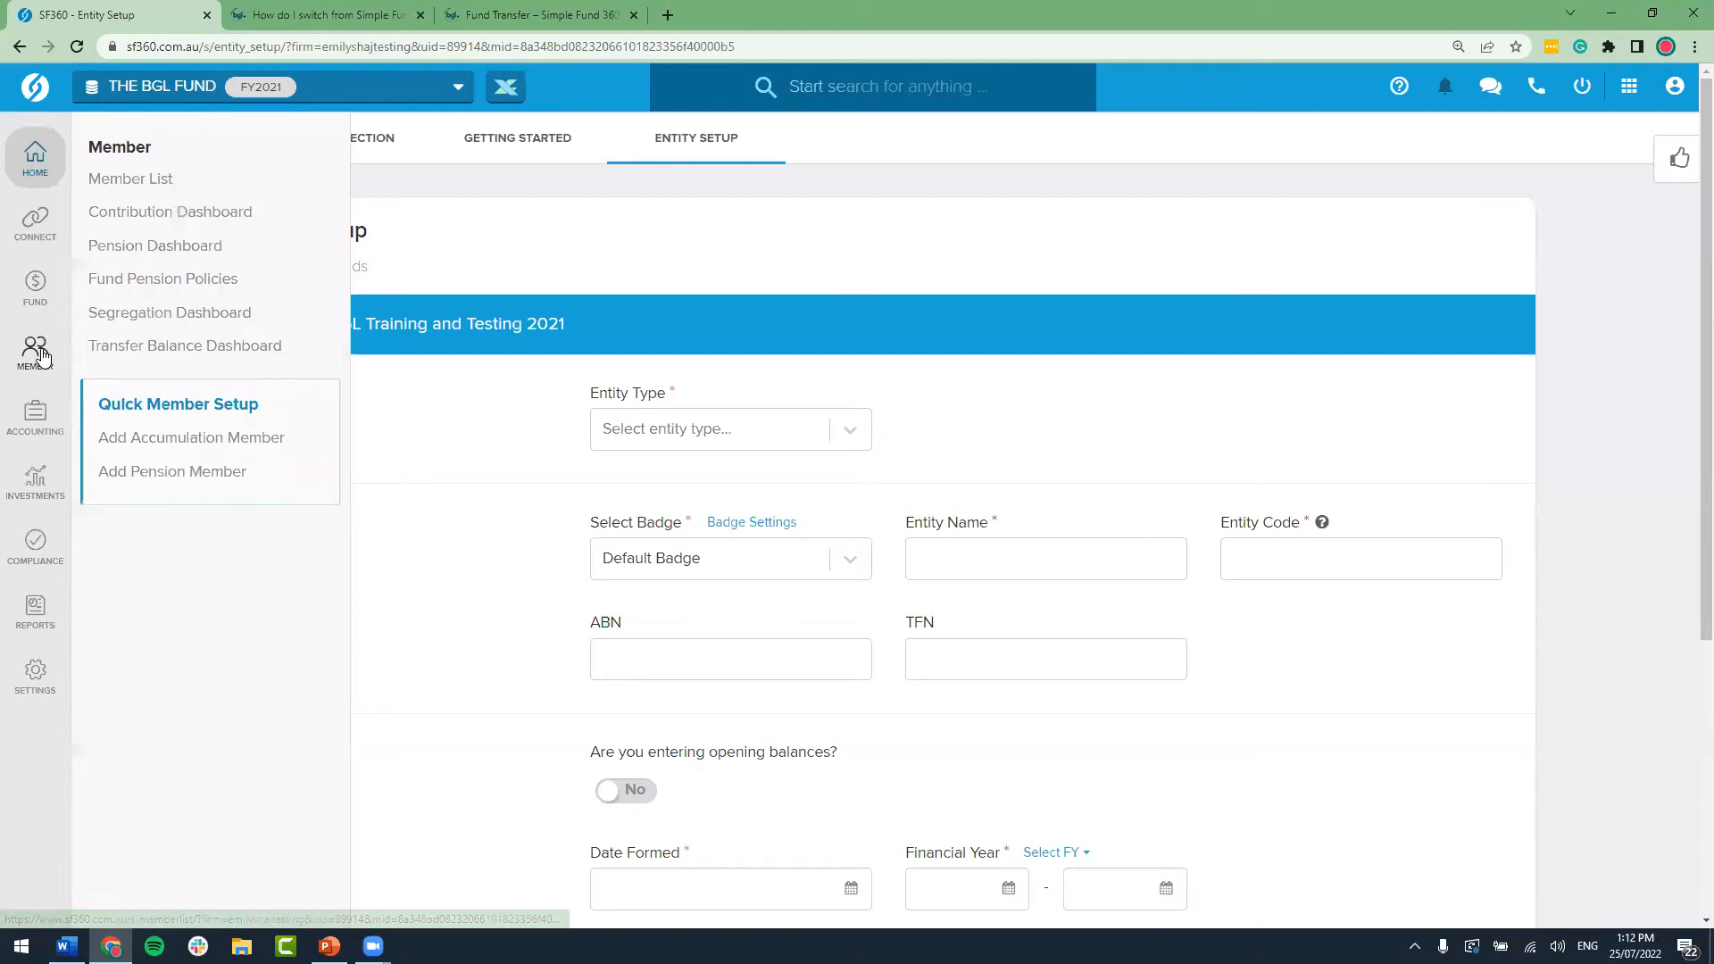
left_click(169, 181)
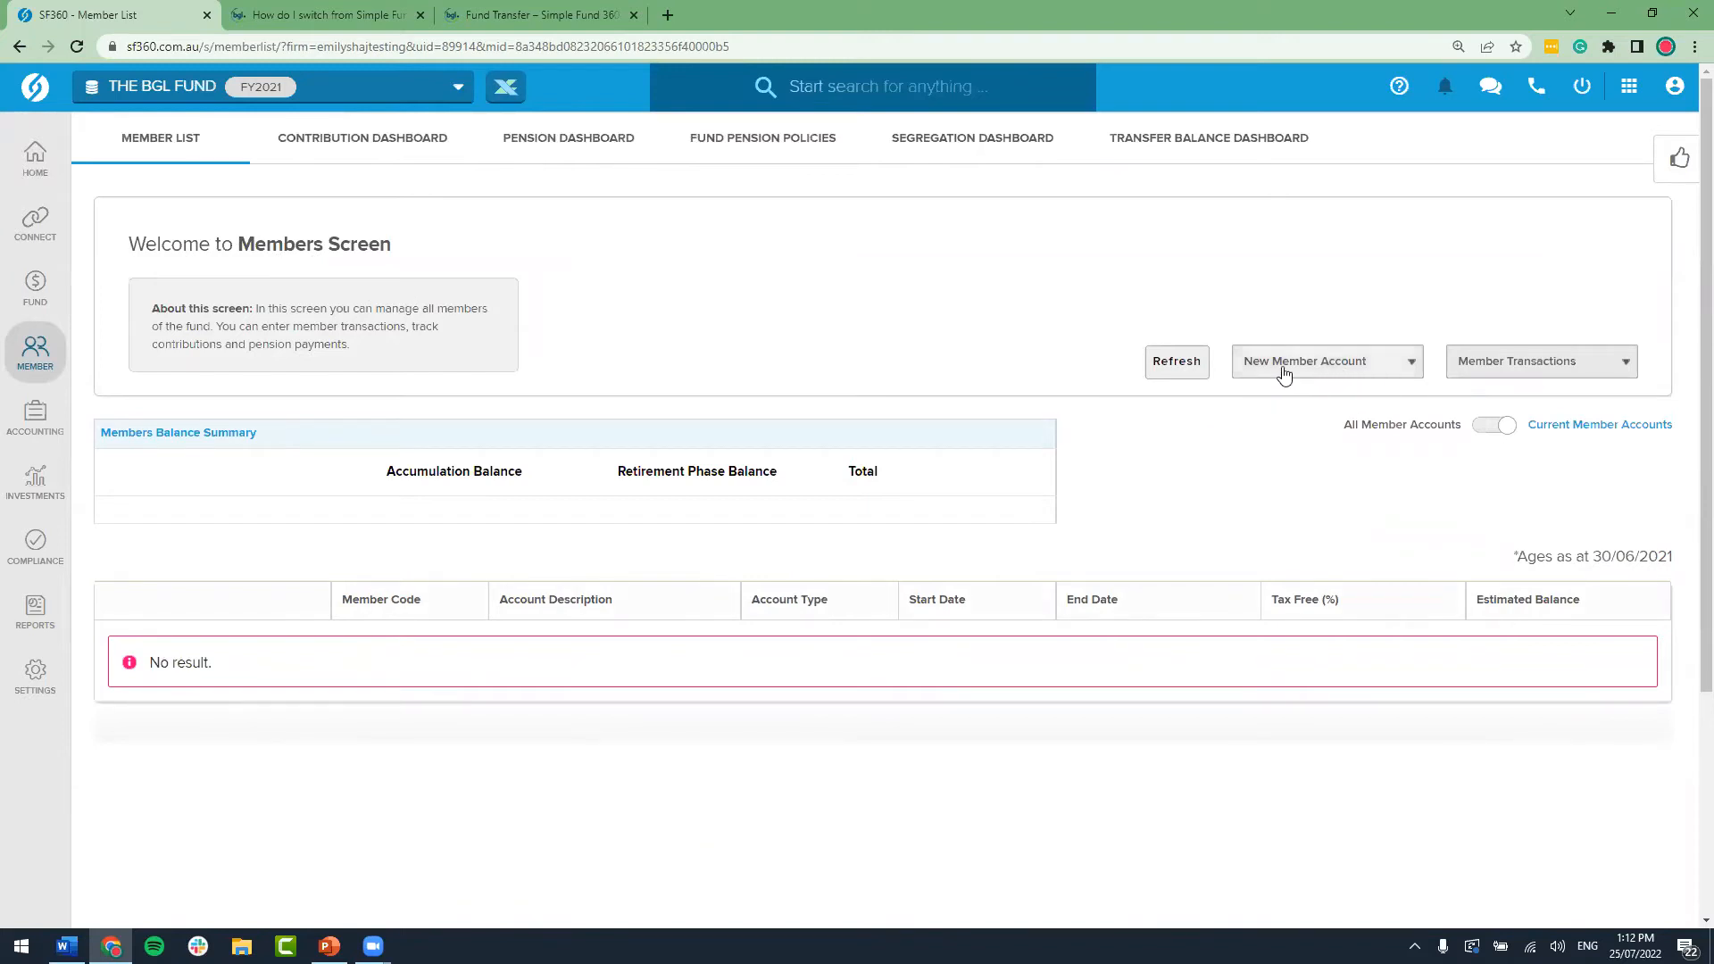
left_click(1405, 374)
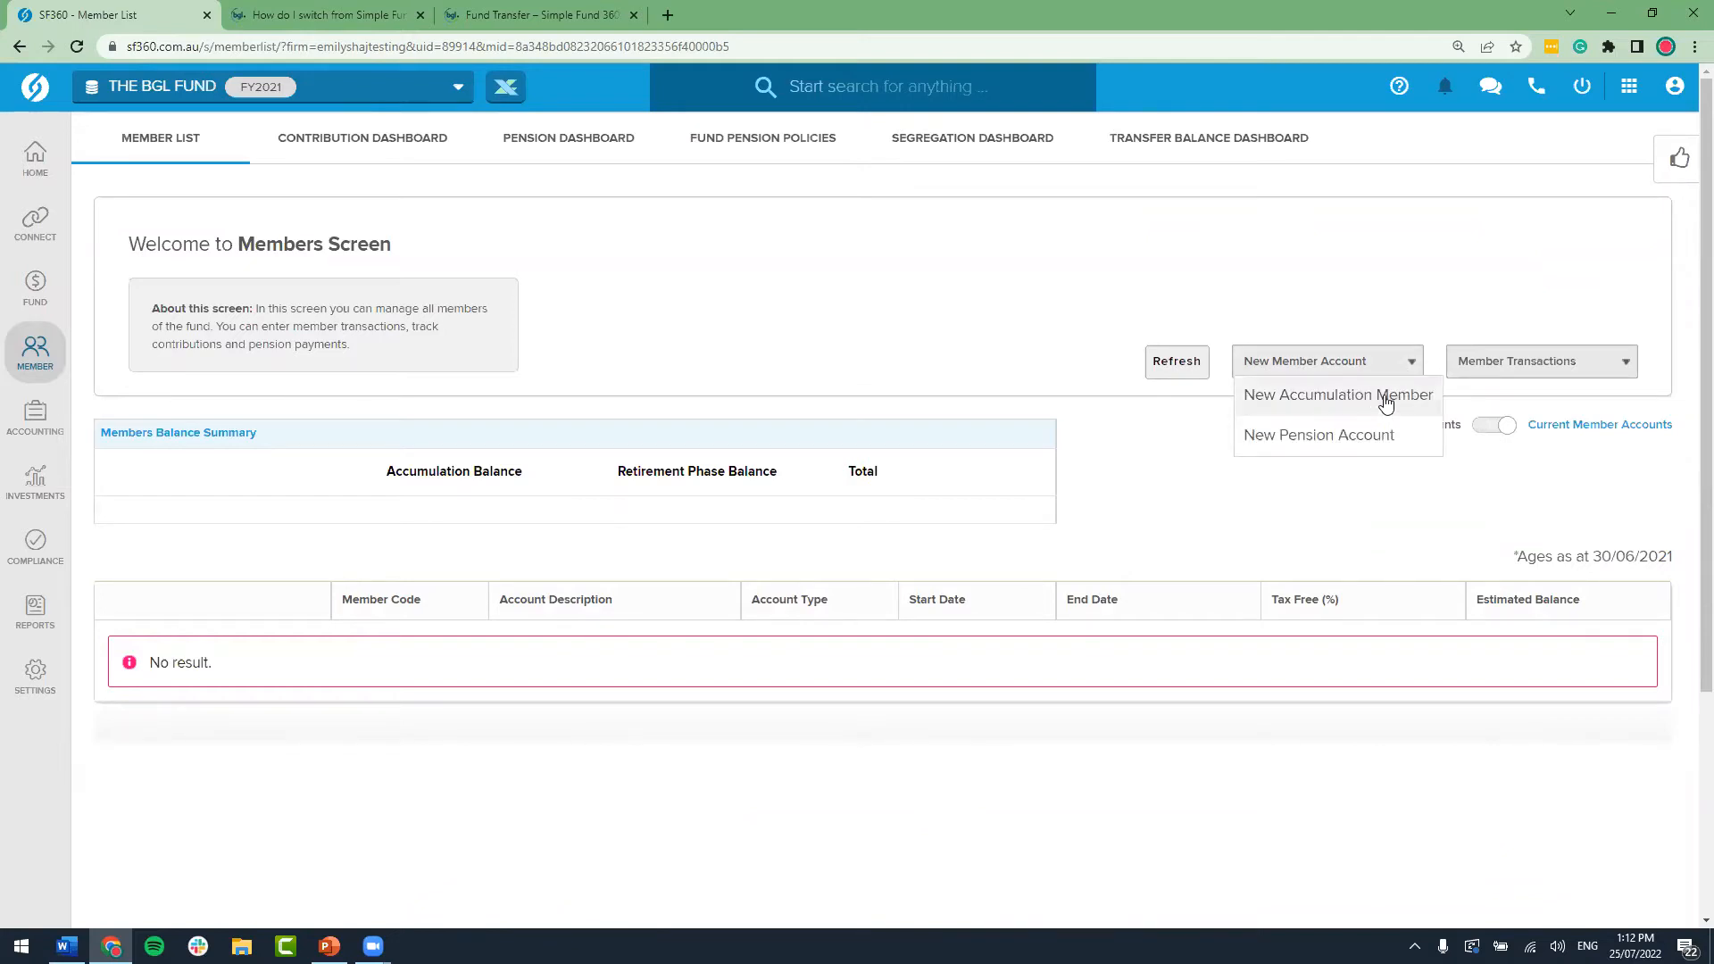
left_click(1384, 397)
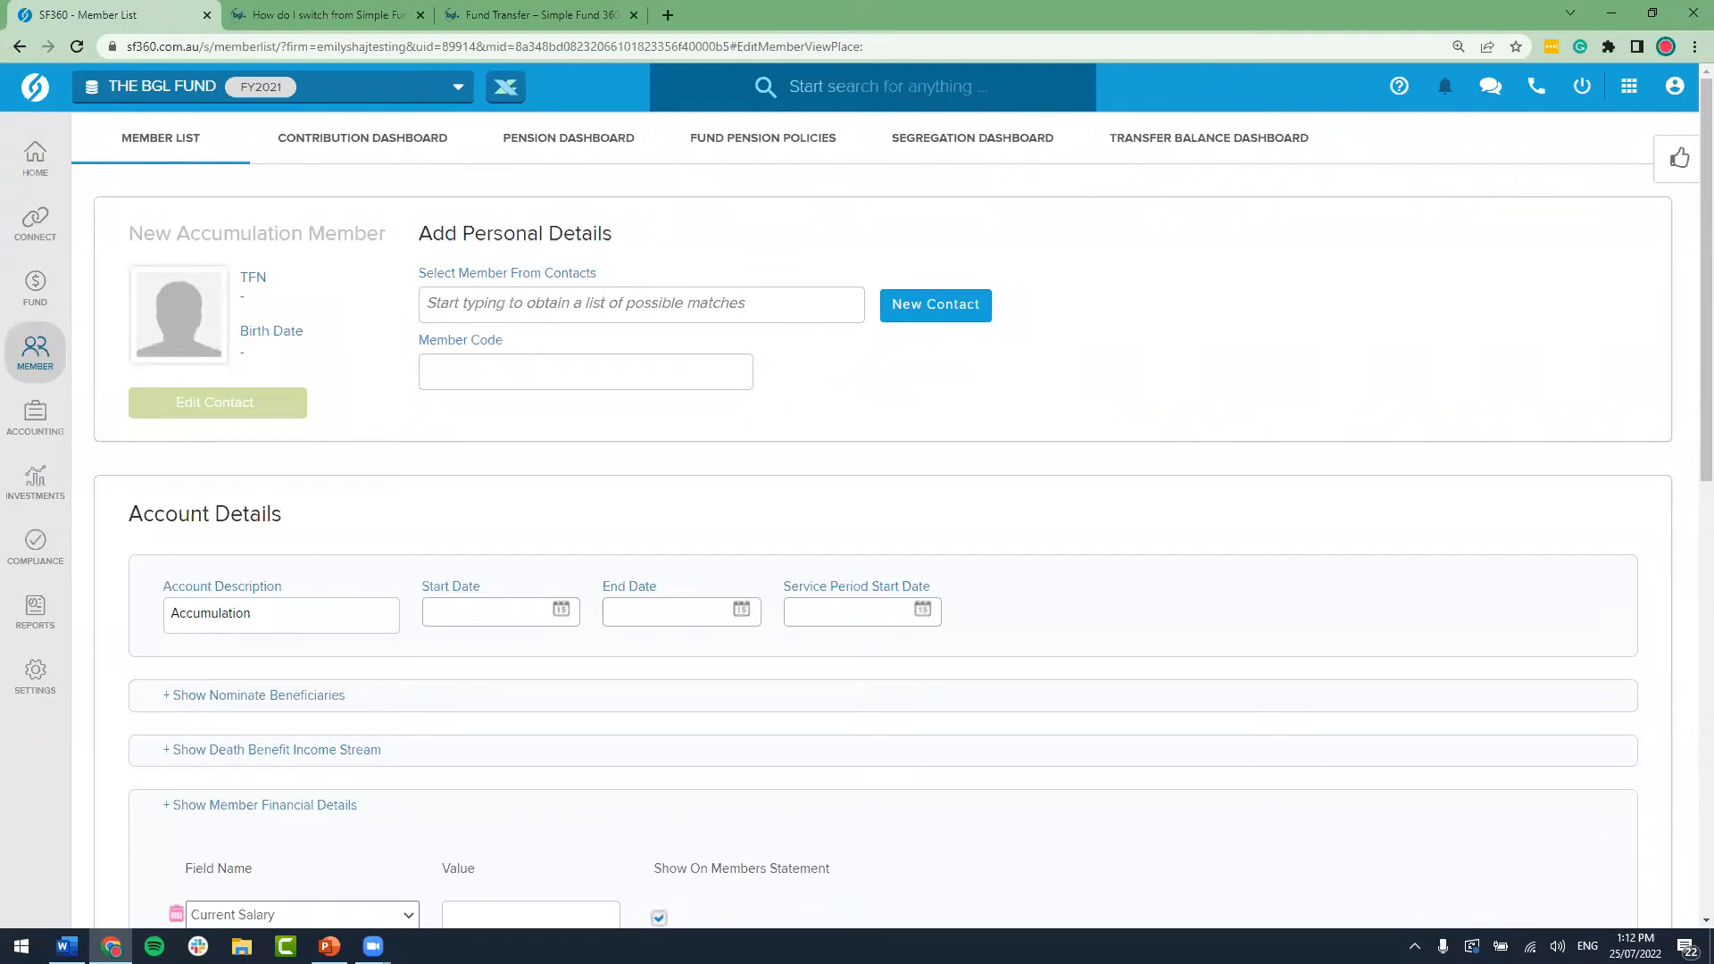
Step: Search the contacts by the member's surname and select the matching person as the new member
left_click(666, 305)
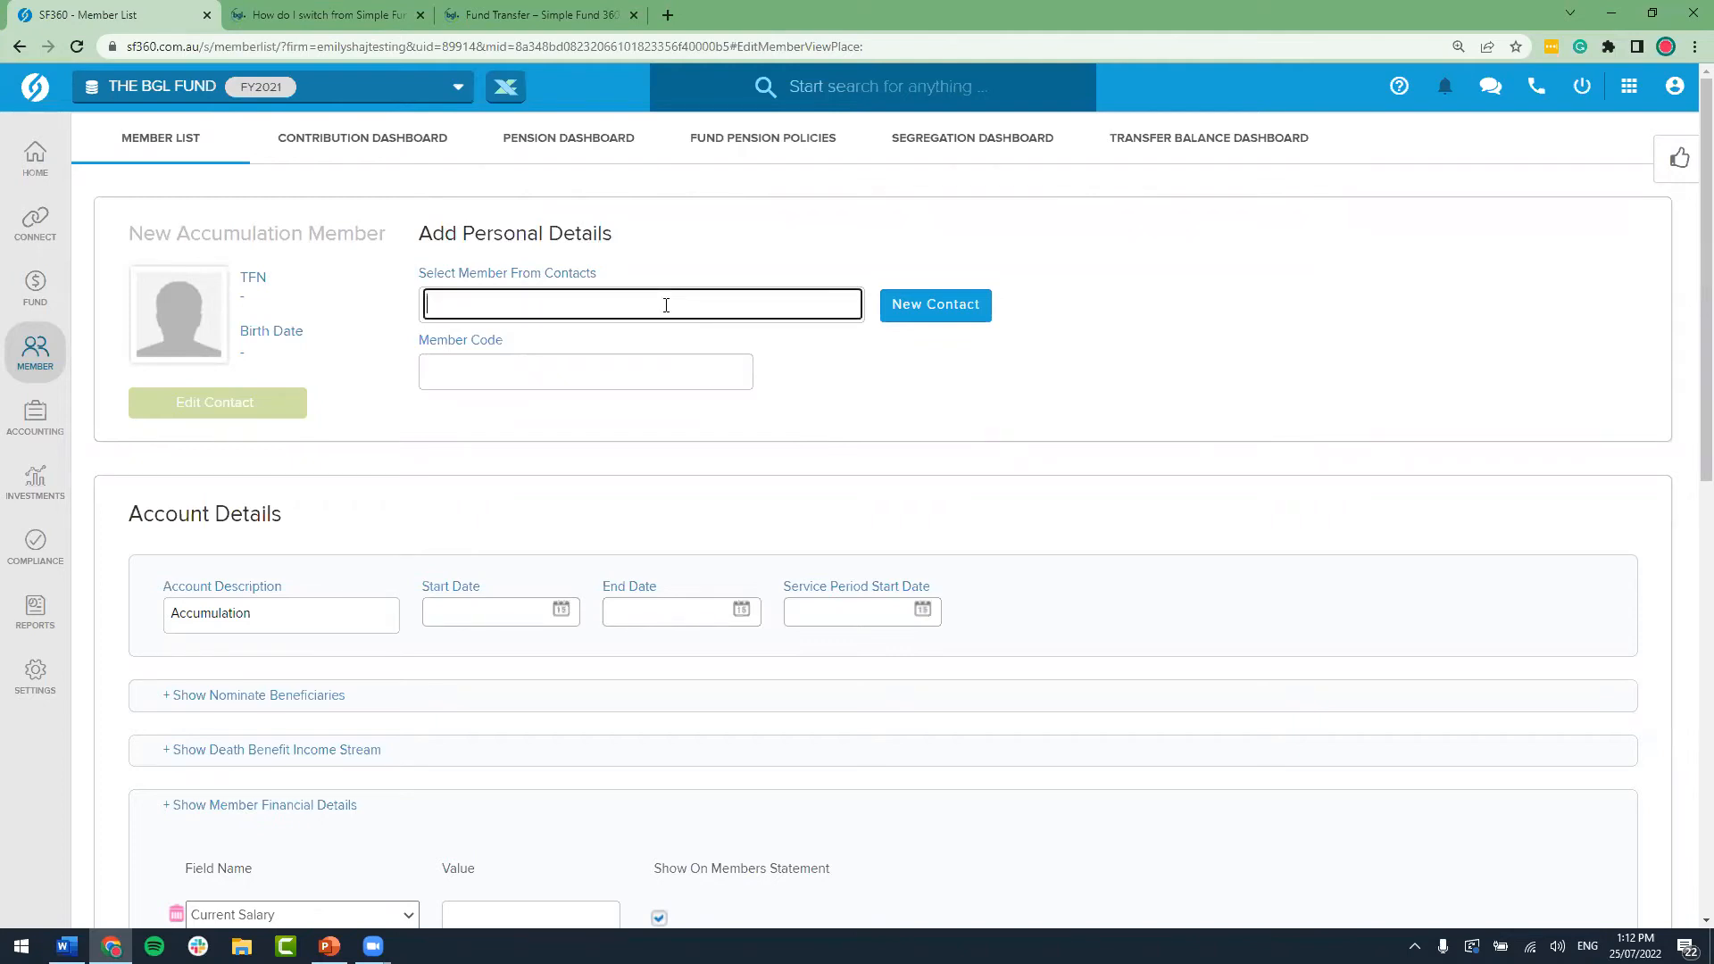
type("jones")
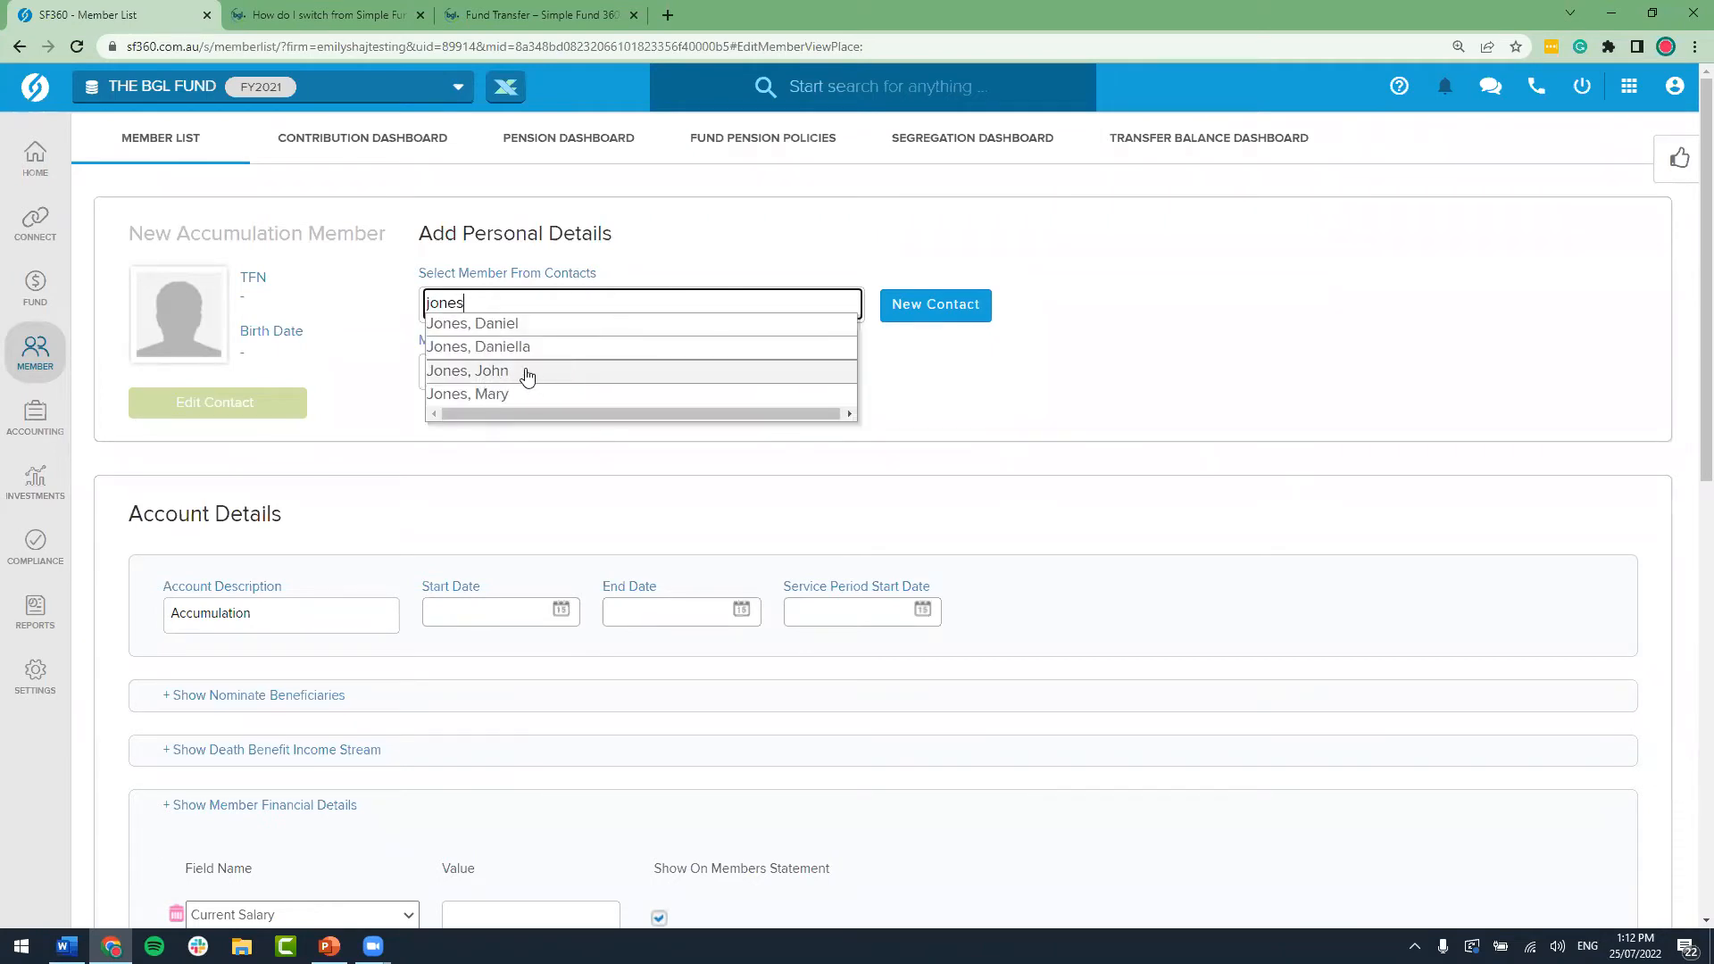
left_click(527, 374)
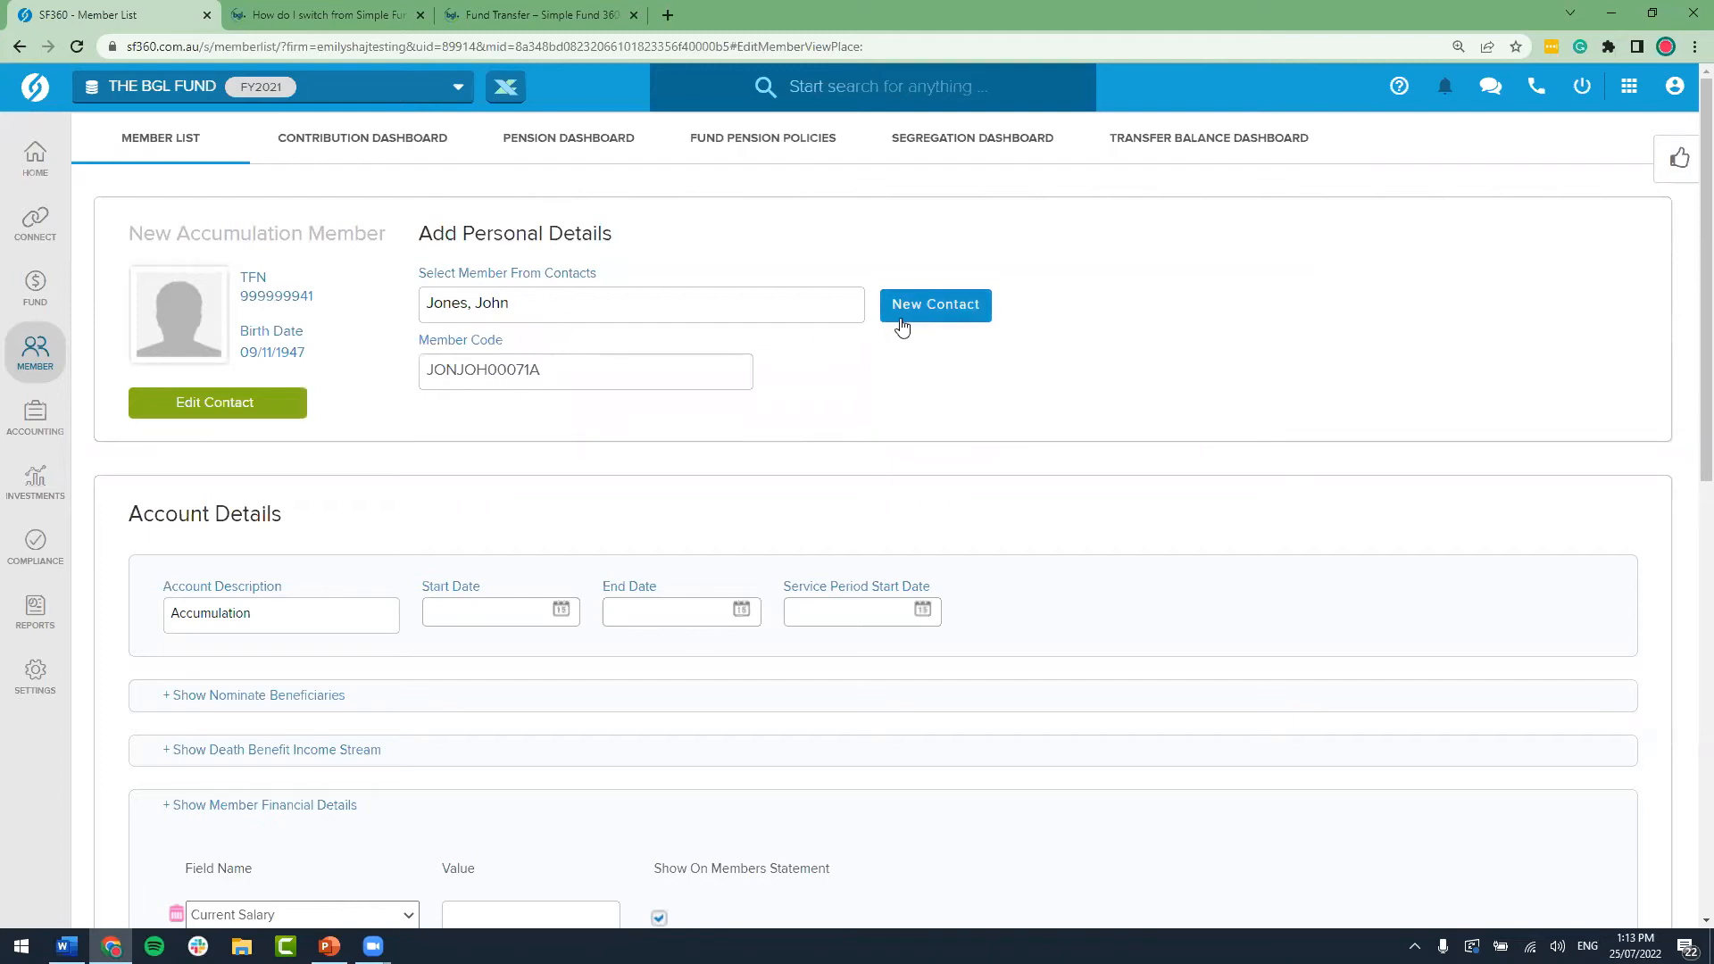
Step: Look over the fields of the form for creating a new contact, and close it without creating a person
left_click(968, 317)
scroll(897, 443, "down", 6)
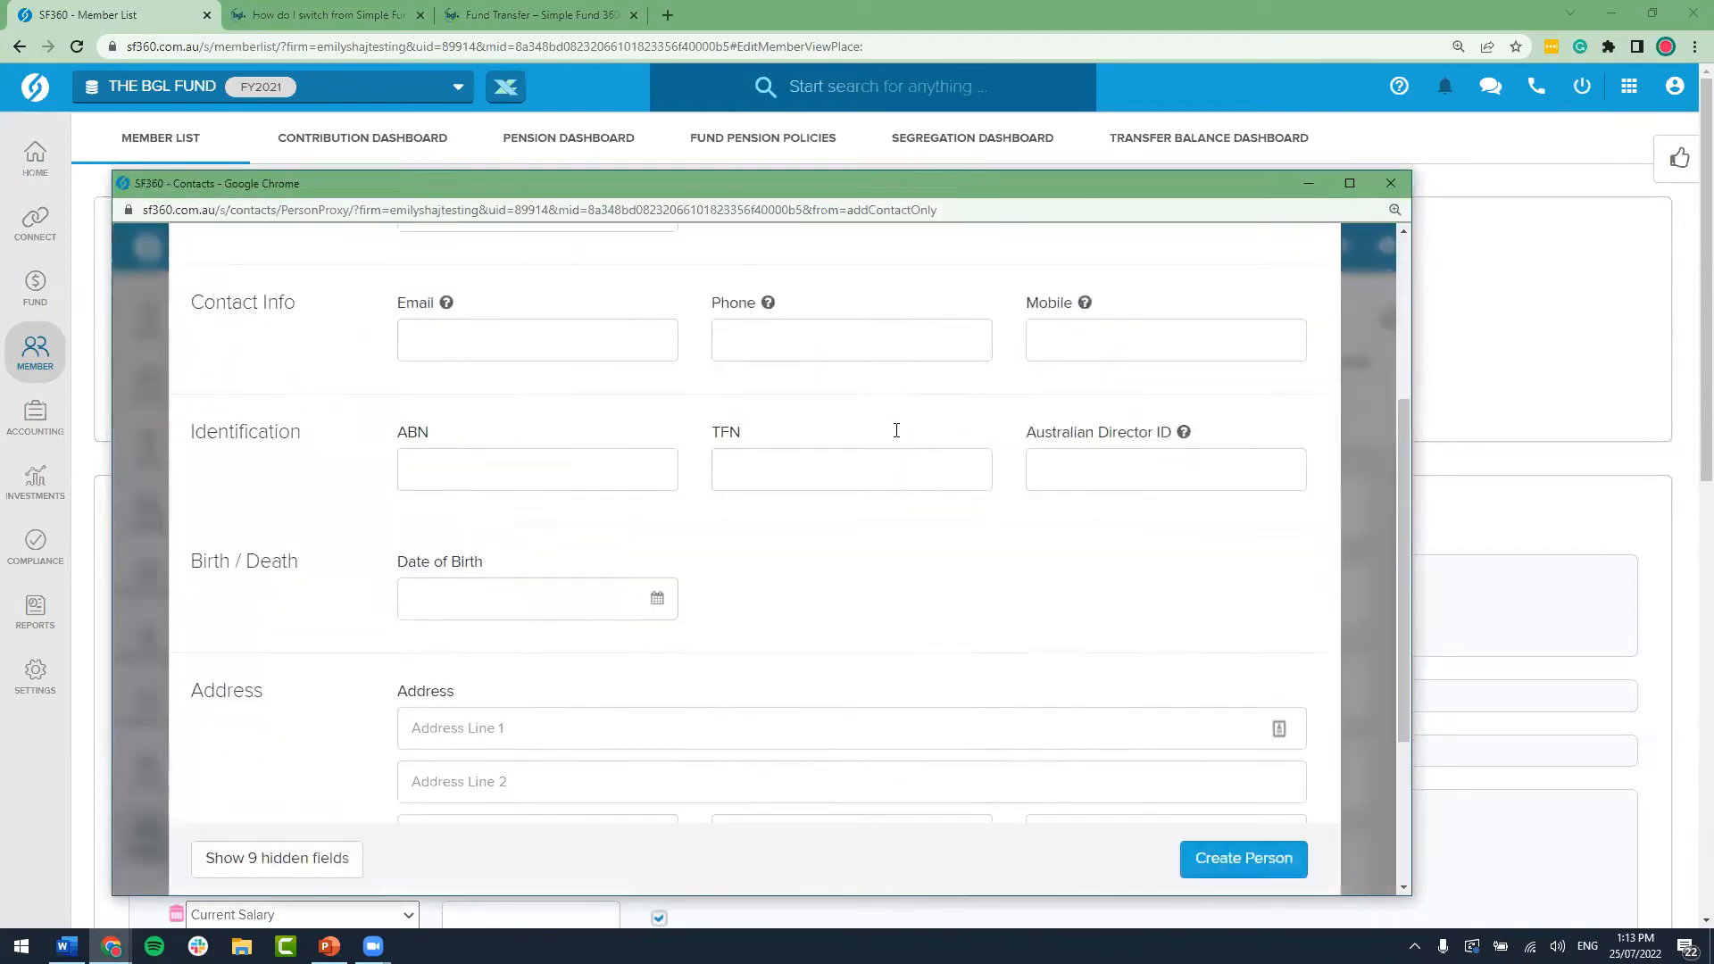
scroll(896, 437, "up", 6)
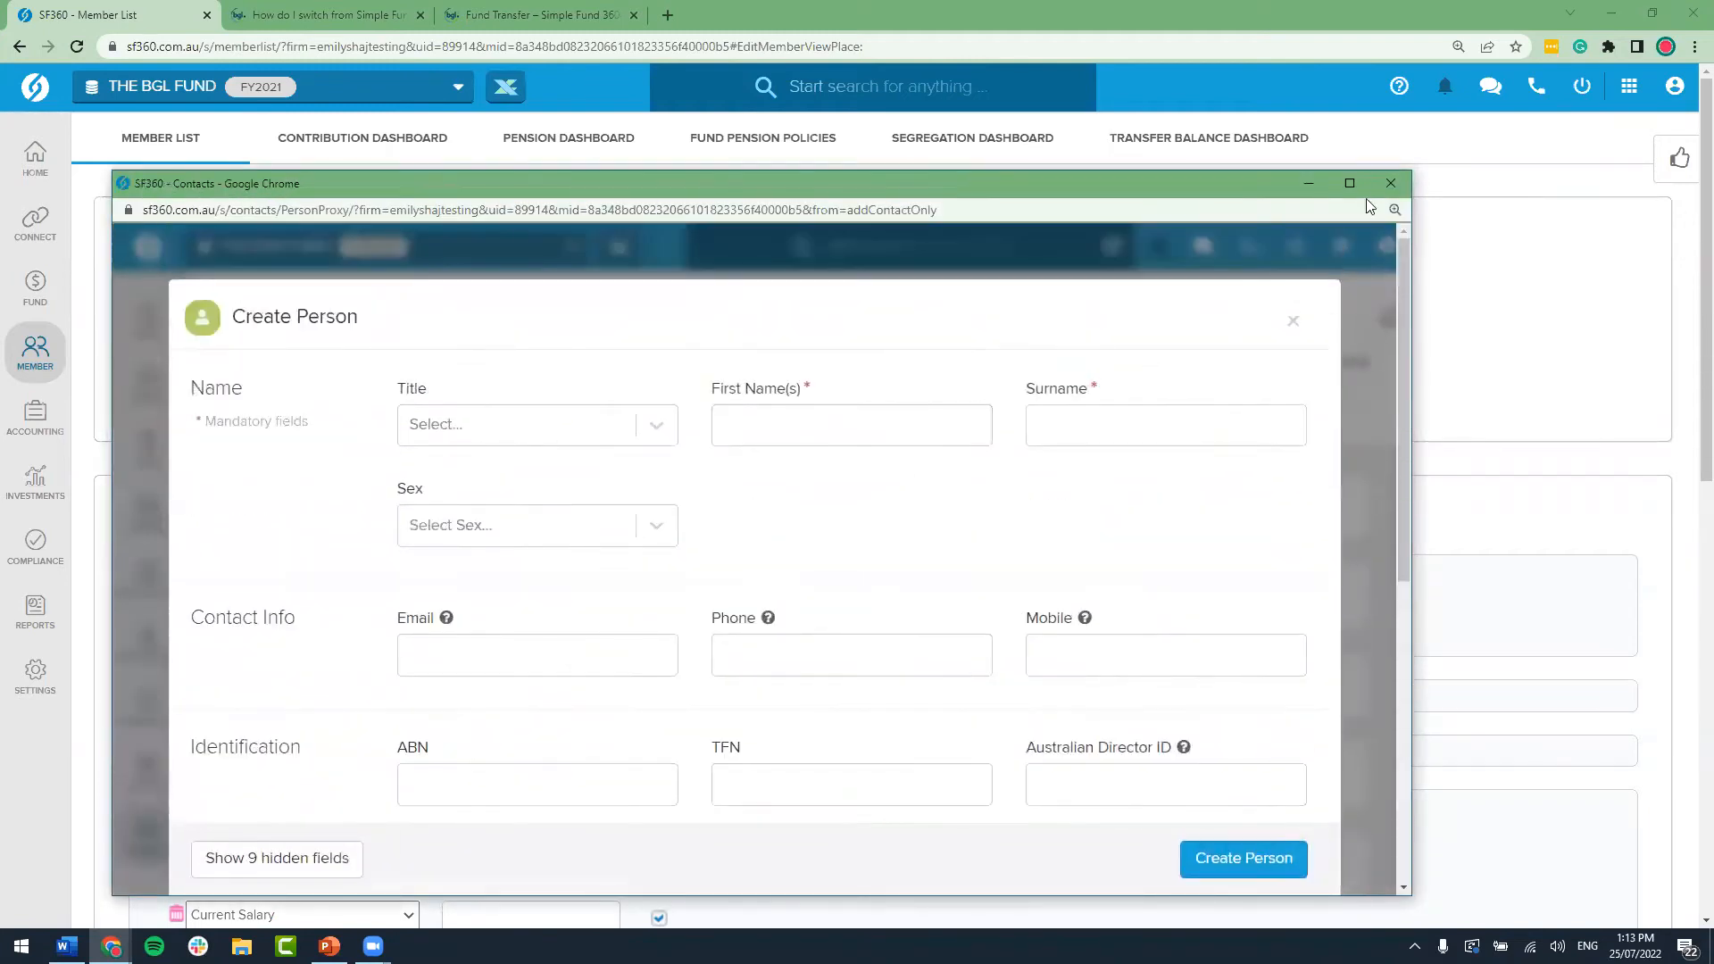
left_click(1387, 183)
Step: Replace the suggested member code with the member's first initial and surname
left_click_drag(620, 368, 436, 368)
type("o")
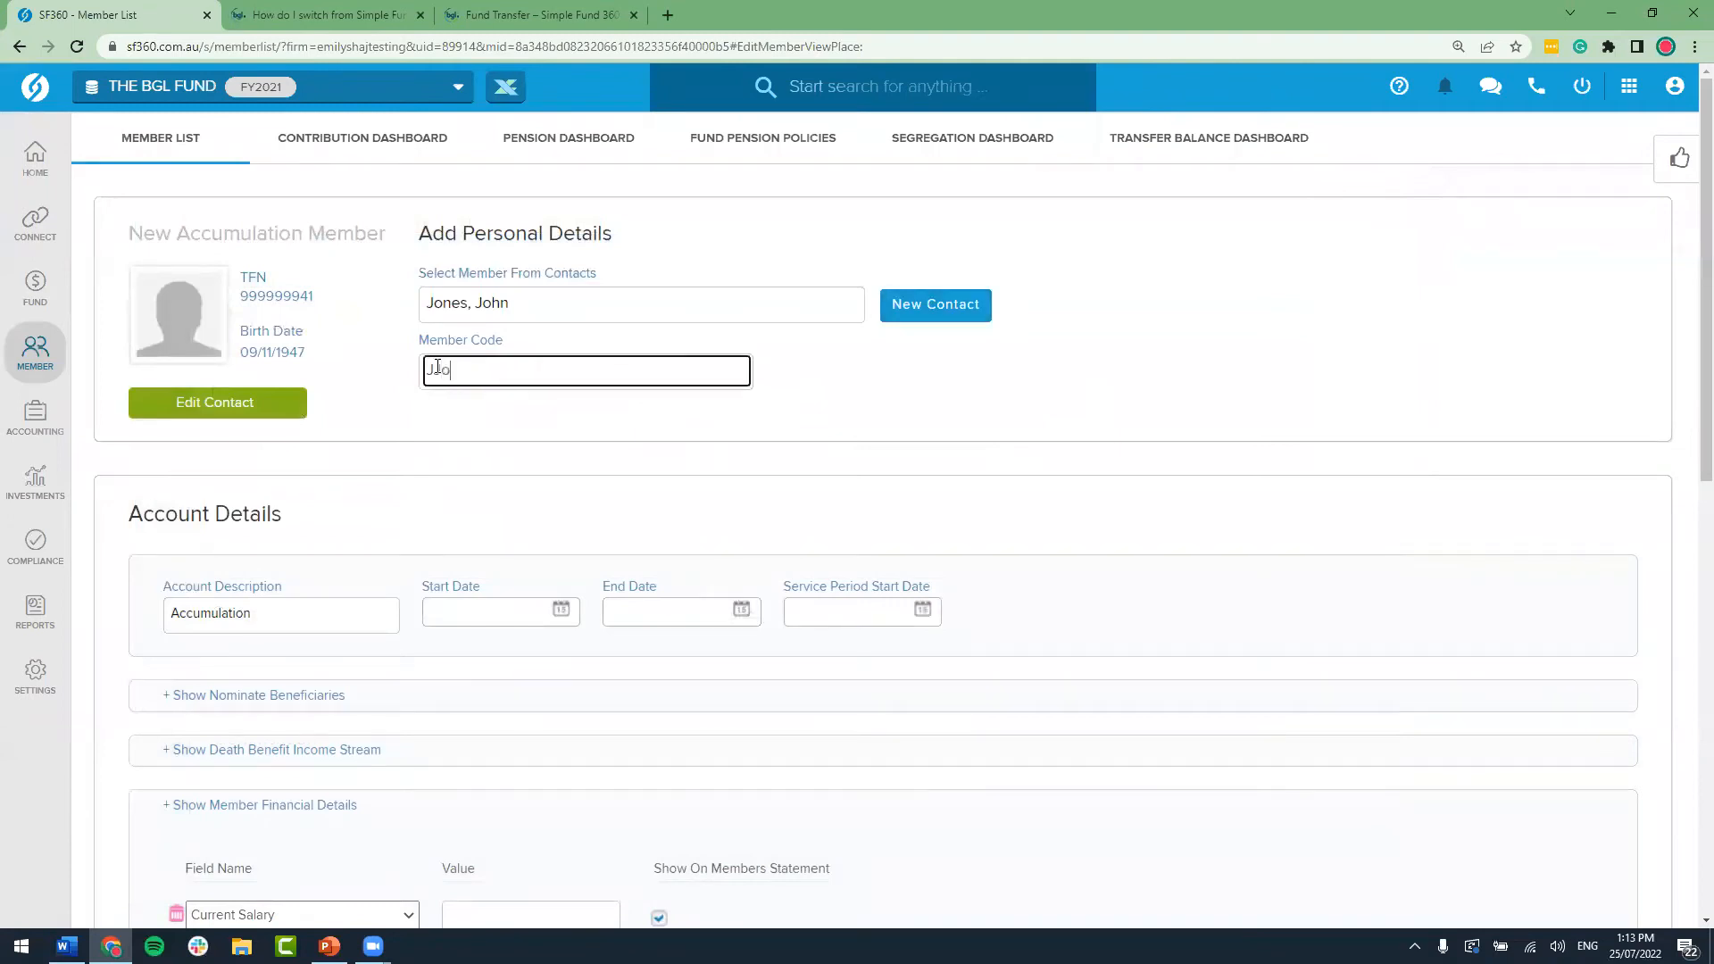
type("nes")
left_click(611, 462)
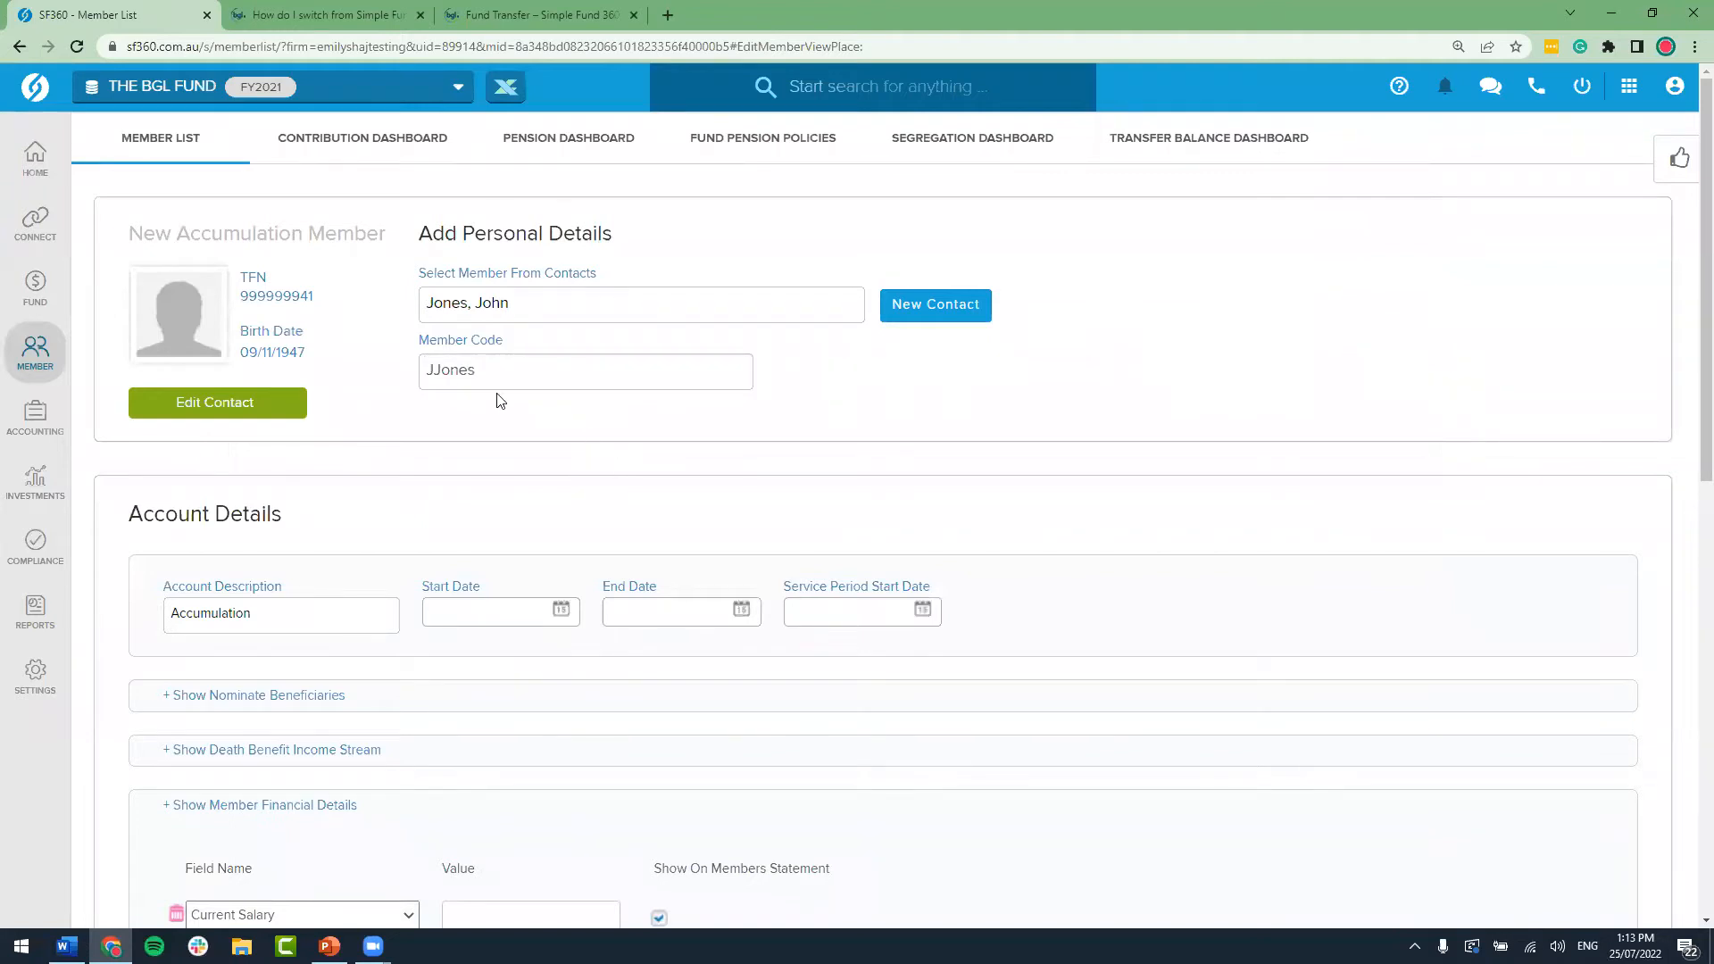
scroll(477, 429, "down", 8)
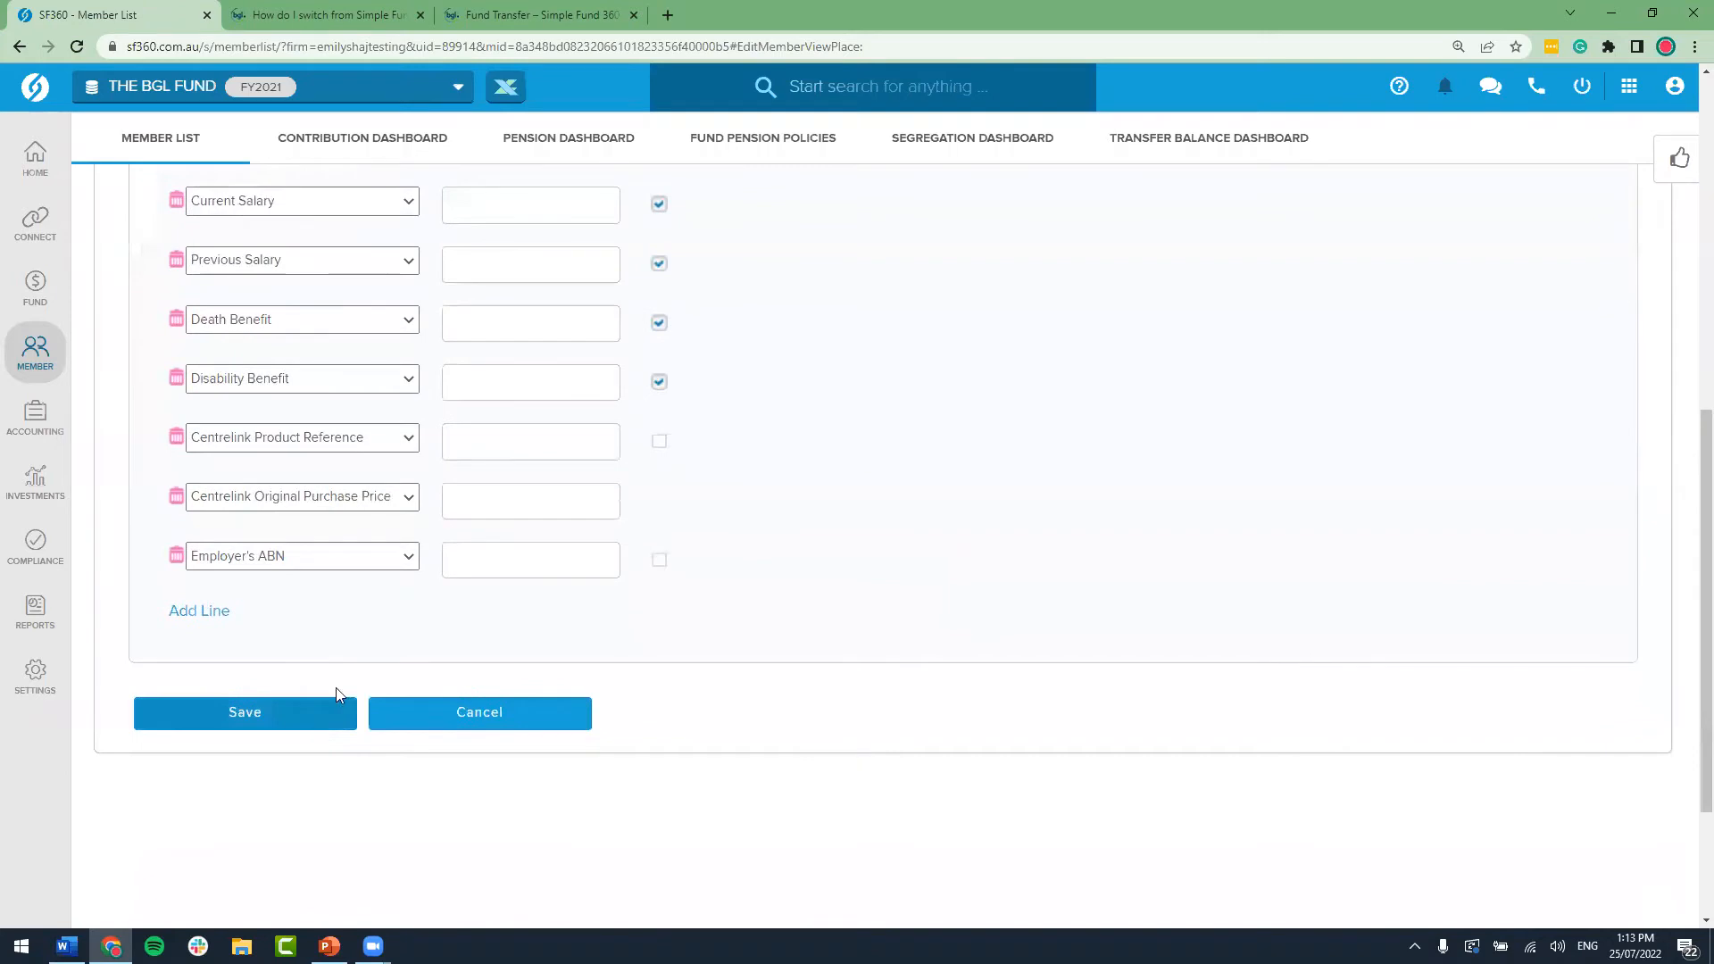
scroll(554, 509, "up", 8)
left_click(519, 373)
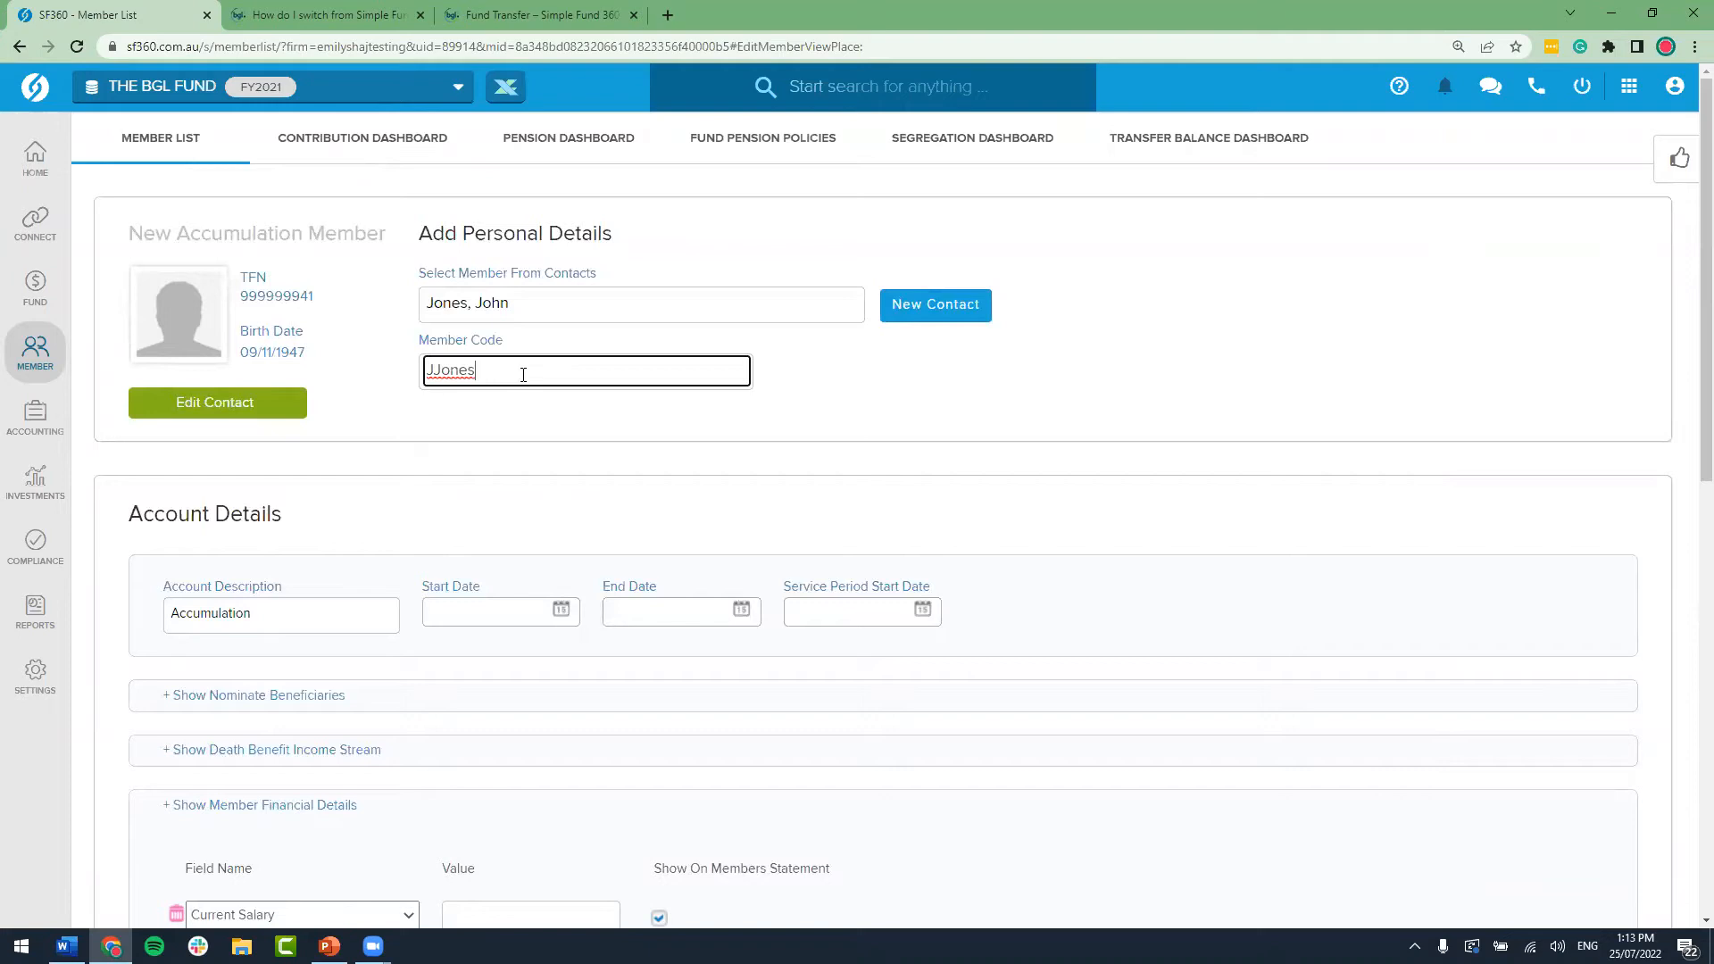
left_click_drag(487, 371, 425, 371)
left_click(481, 371)
Step: Keep the account description Accumulation and set the account's start date to 14/06/1994
left_click(330, 605)
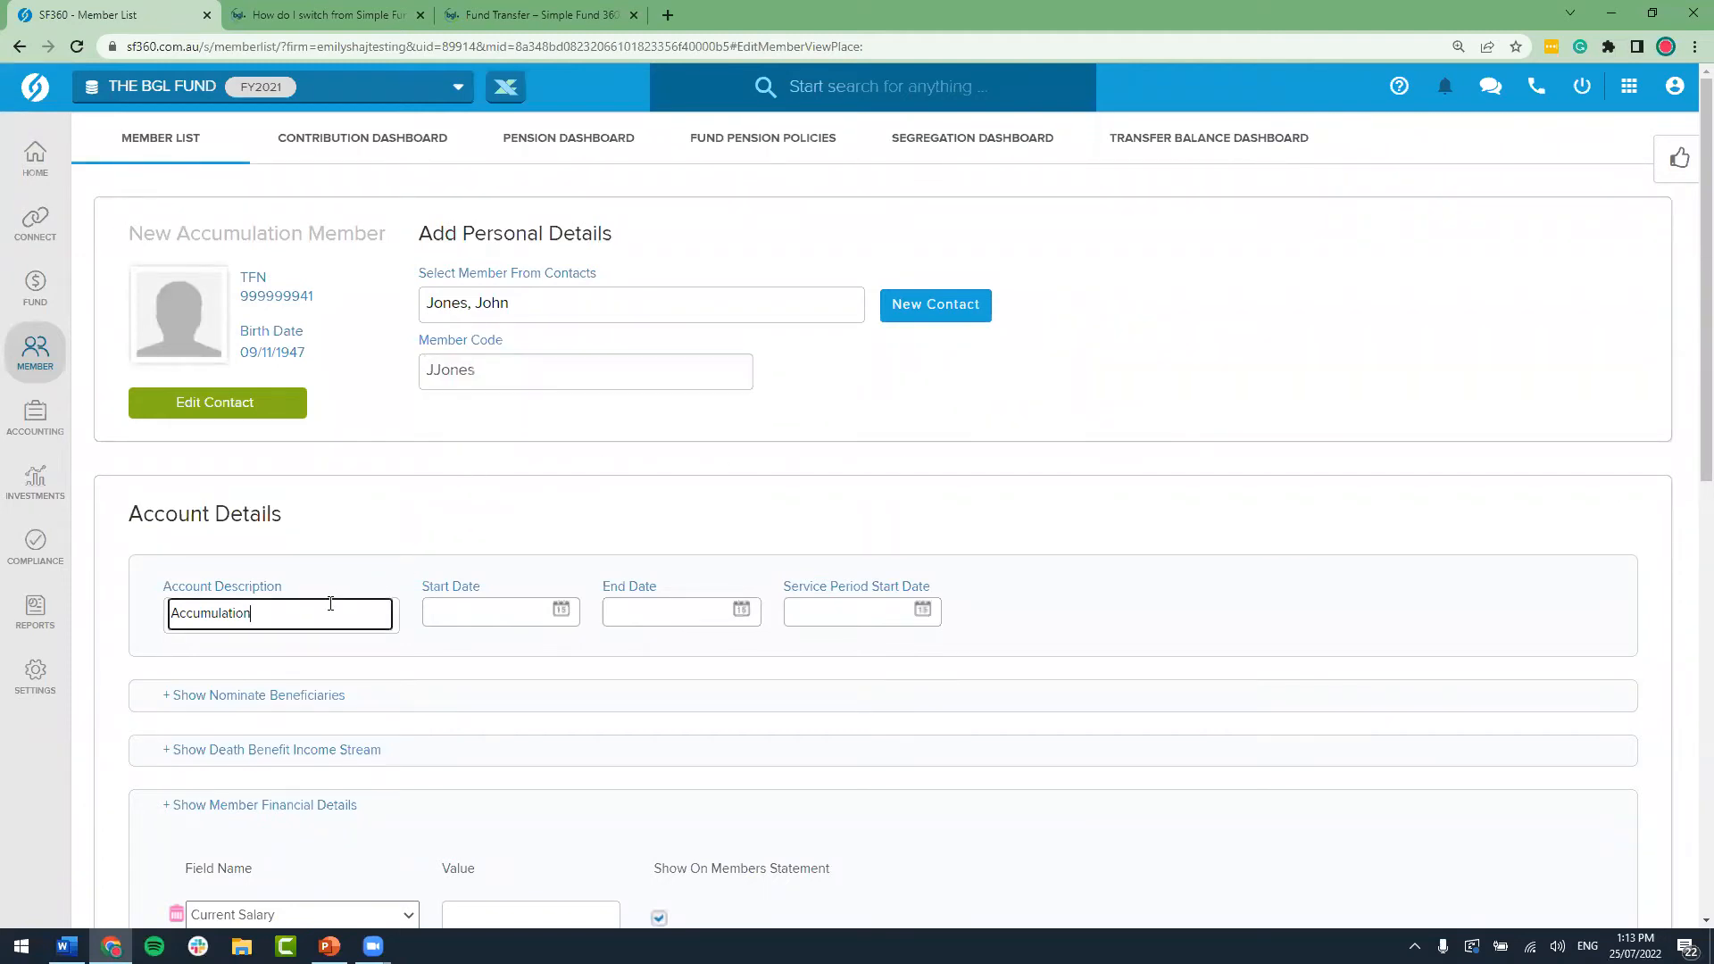
scroll(331, 604, "down", 1)
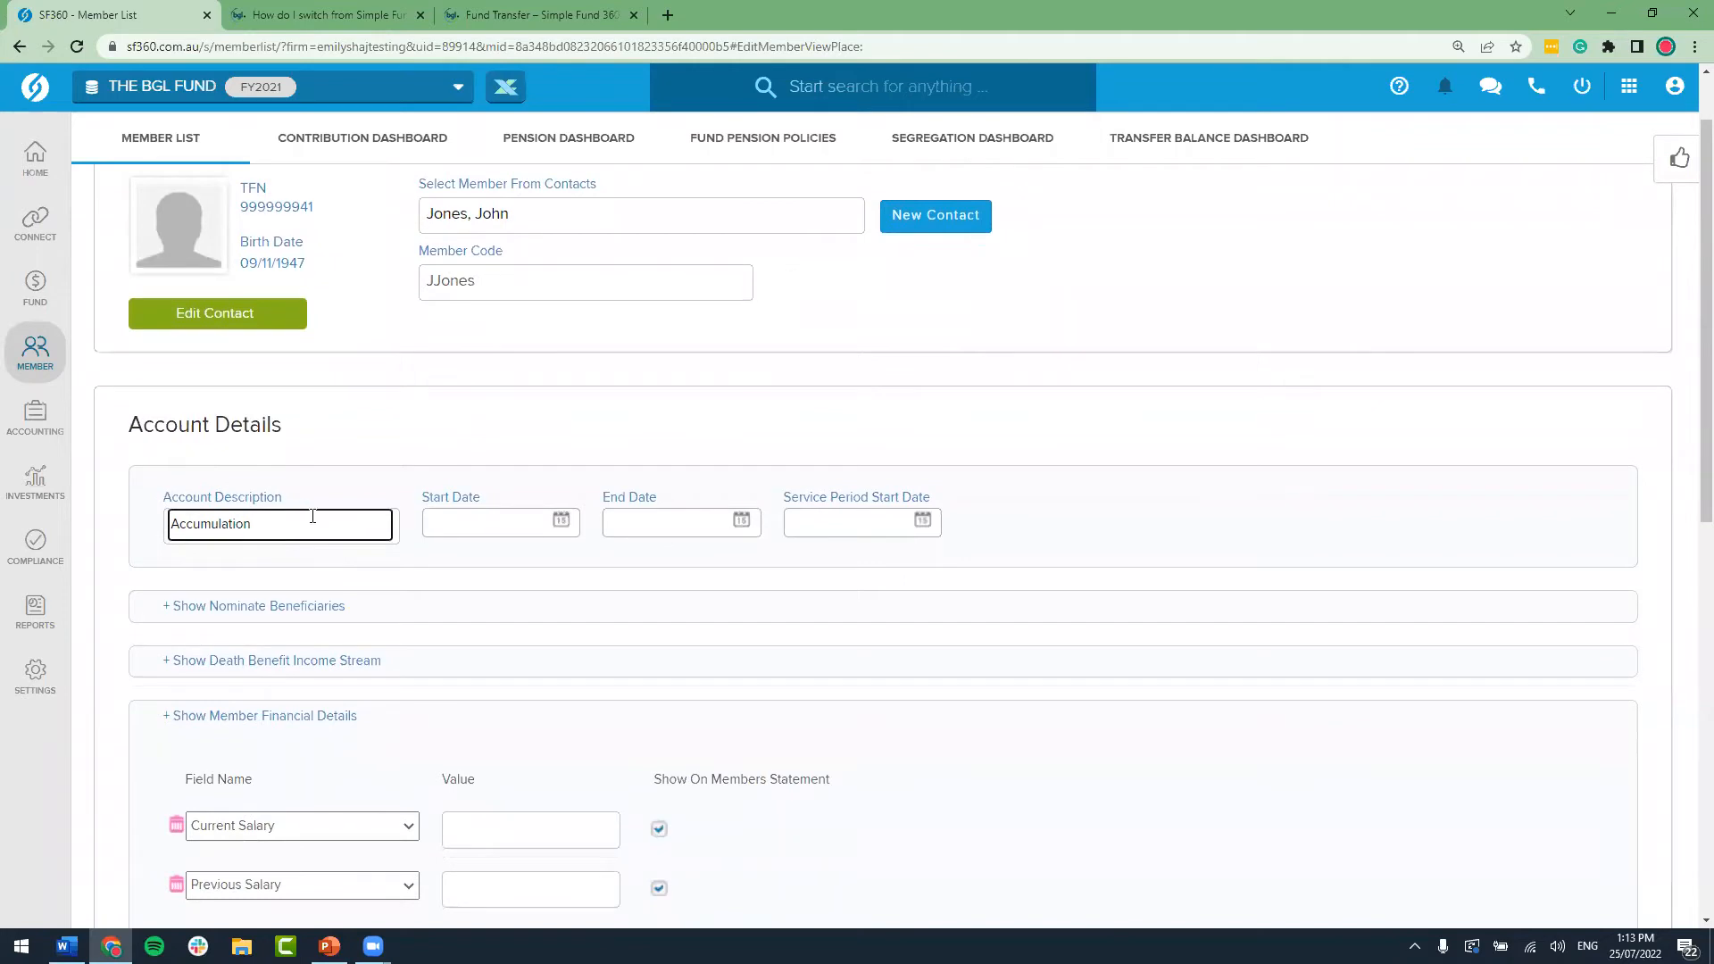
left_click(431, 521)
type("14/06/1994")
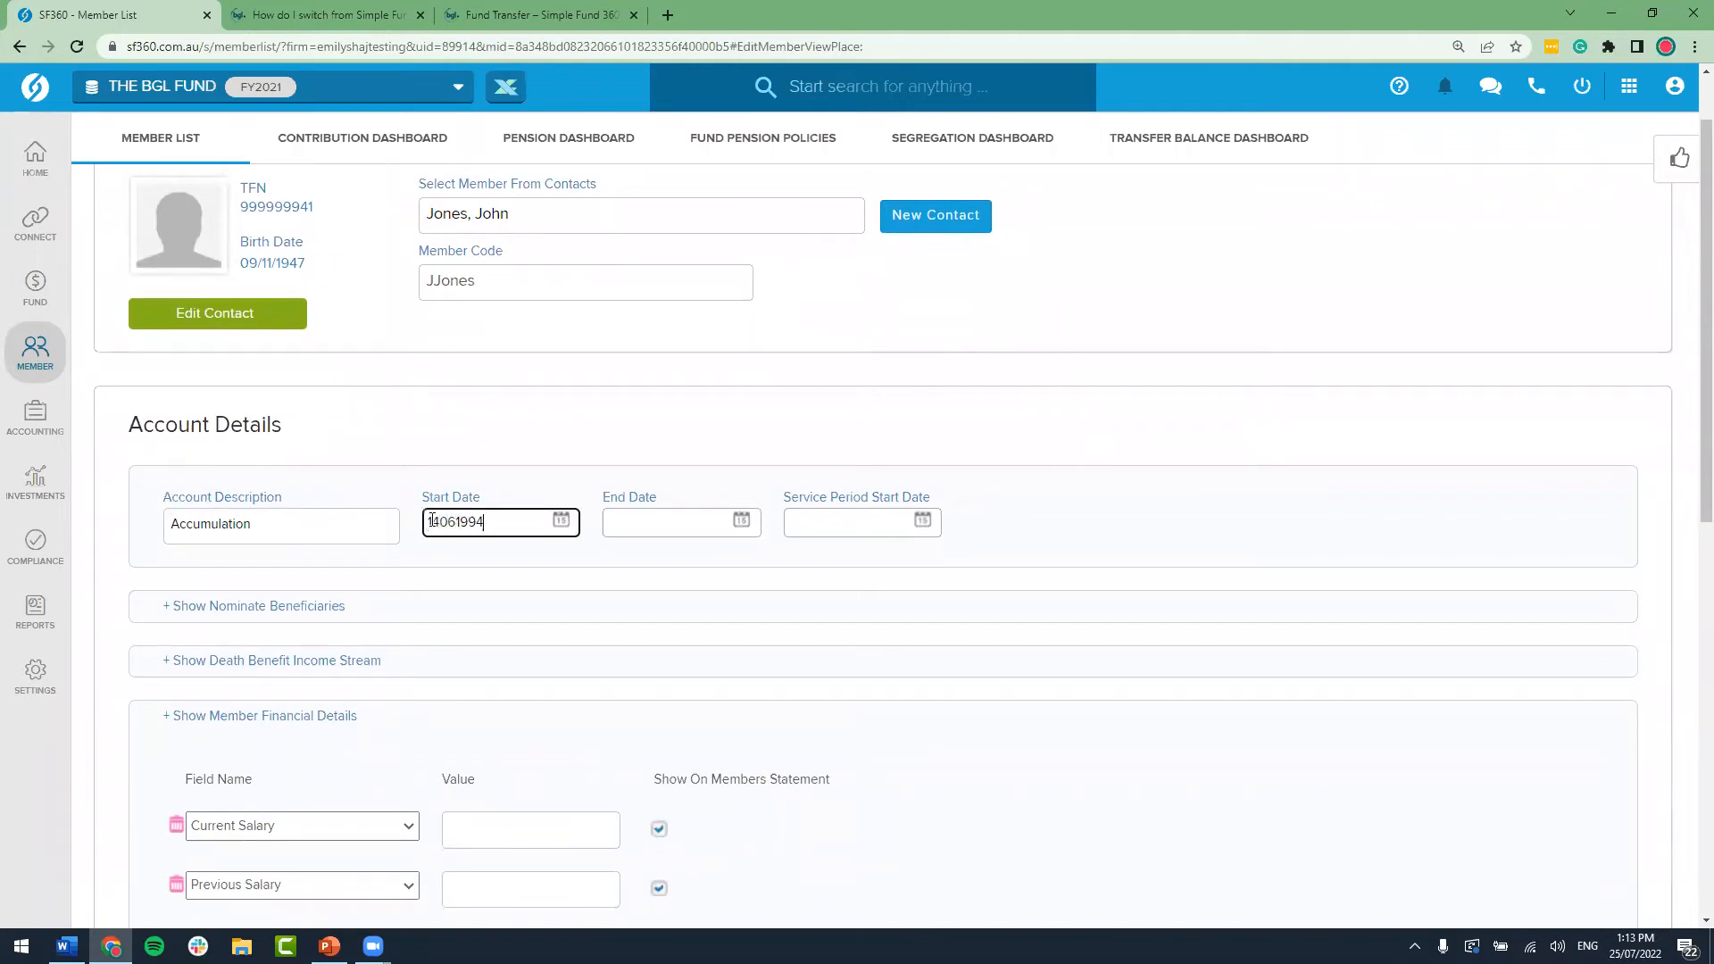
Step: Leave the account's end date empty and set the service period start date to 20/08/1975
key("Tab")
key("Tab")
type("20081975")
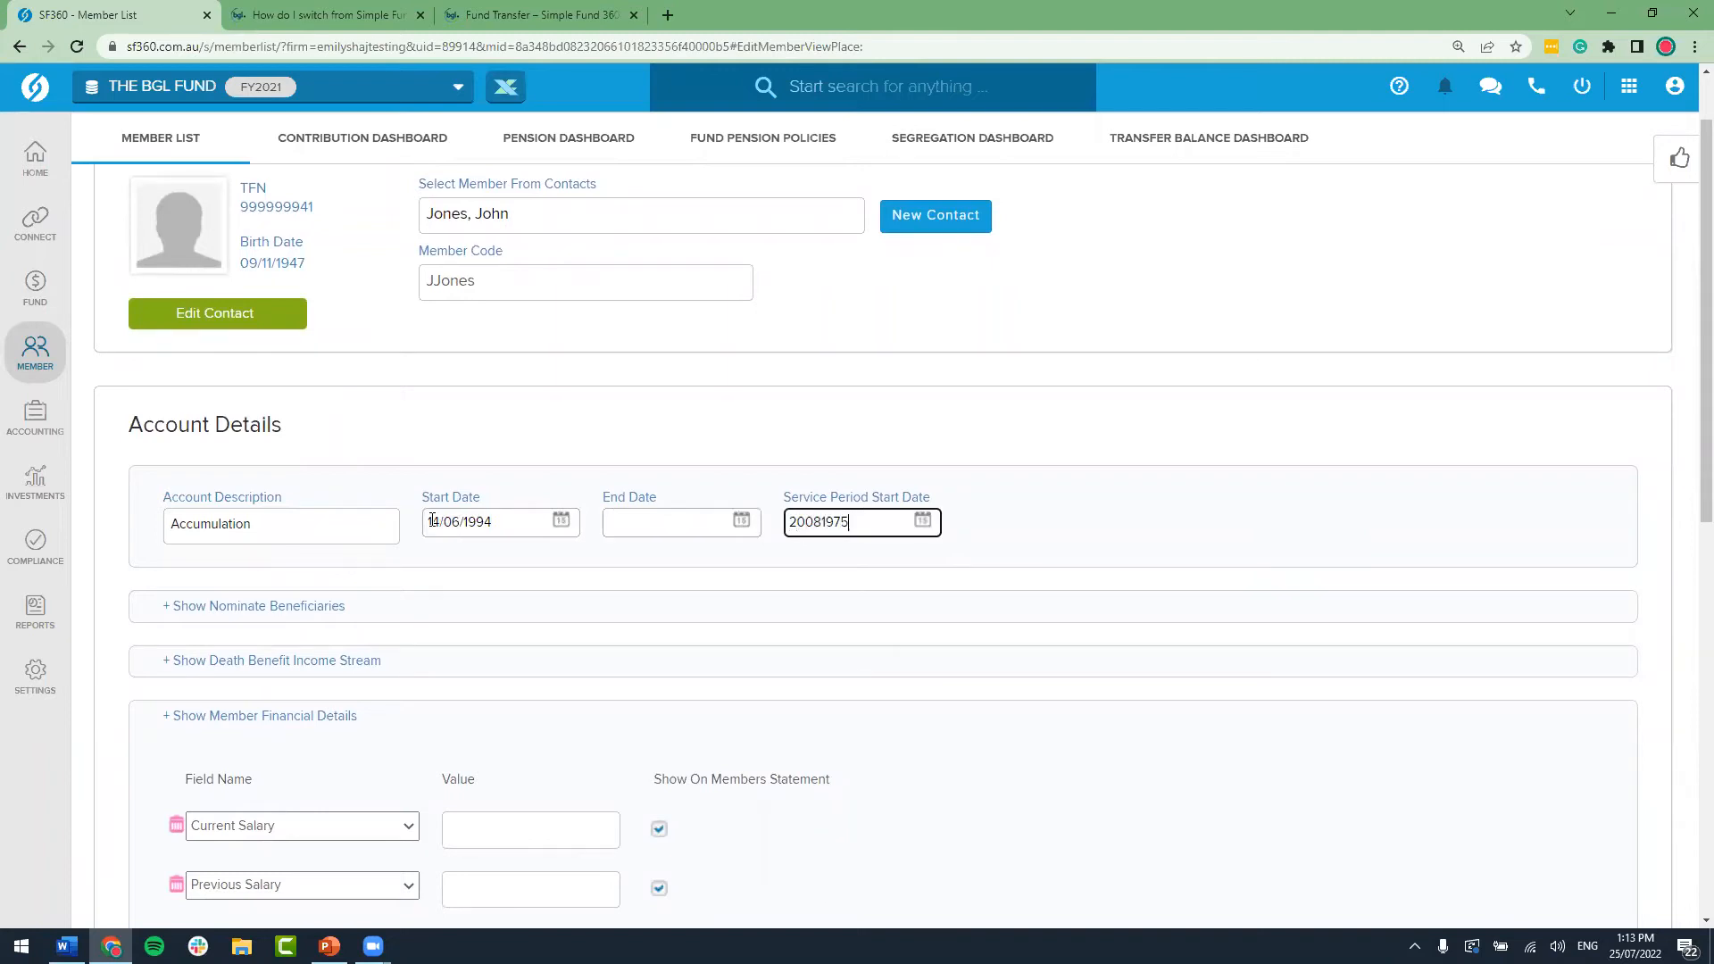
left_click(770, 422)
Step: Enter 1000000 as the Death Benefit value in the member's financial details
scroll(769, 421, "down", 5)
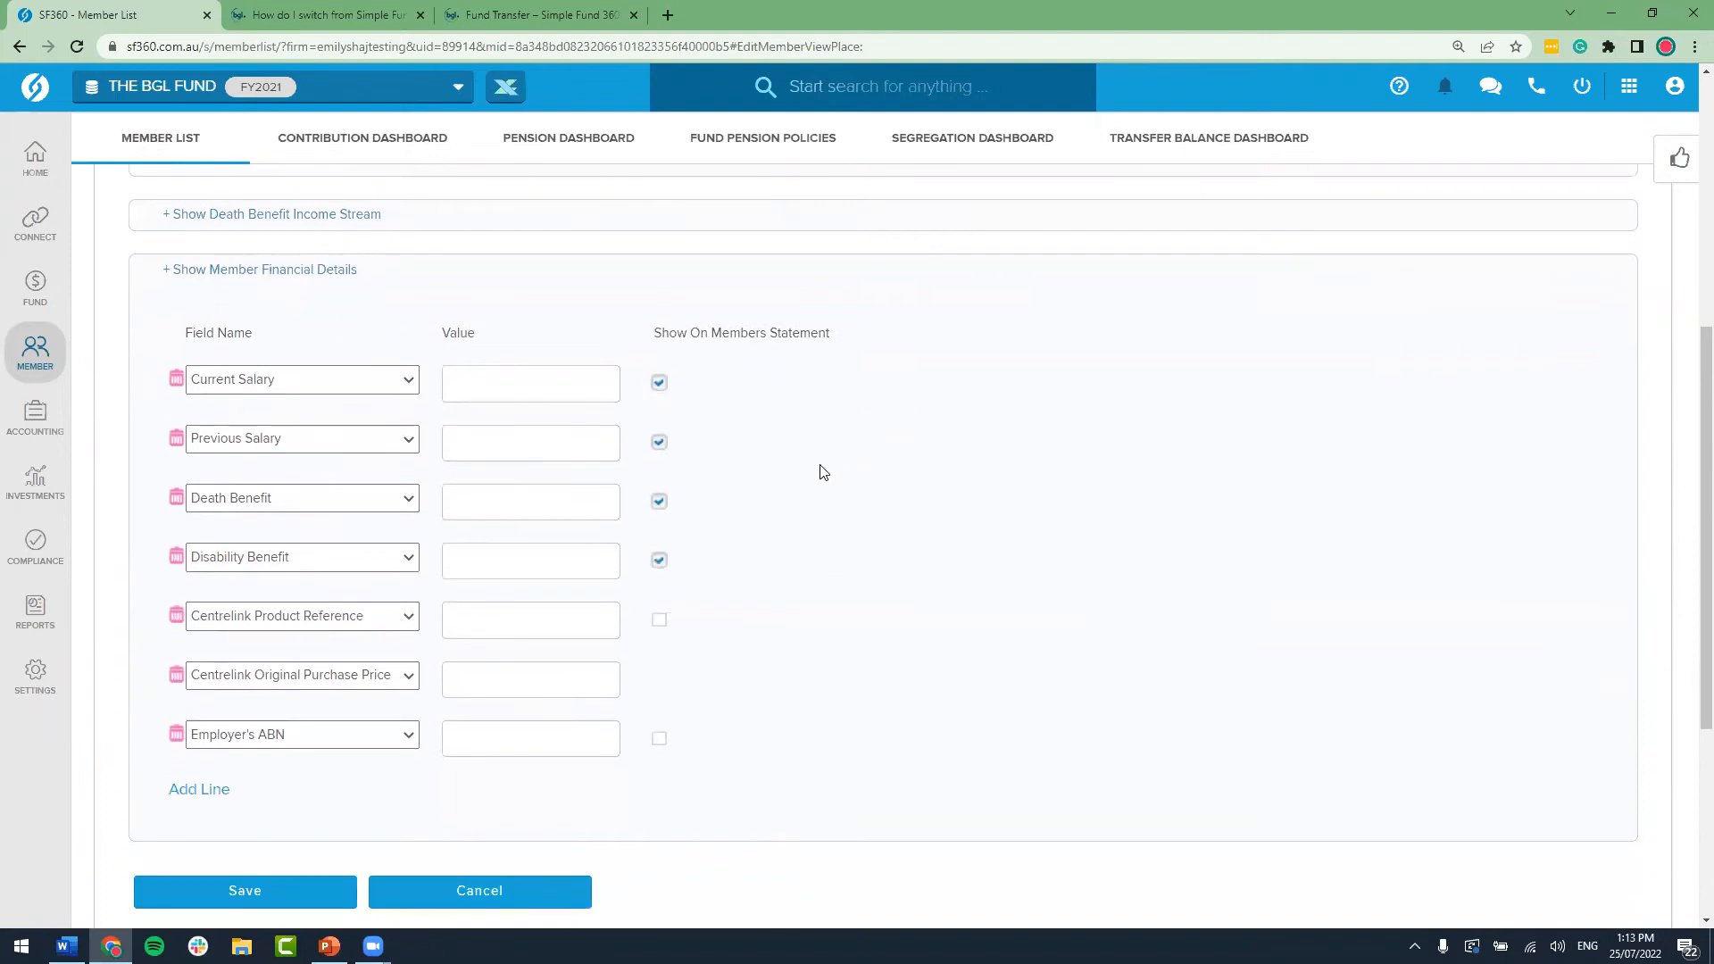
left_click(486, 509)
type("1000000")
left_click(759, 486)
Step: Try a custom financial details line named hgg with value 65 shown on the members statement, and delete that line
left_click(199, 790)
left_click(227, 789)
type("hgg")
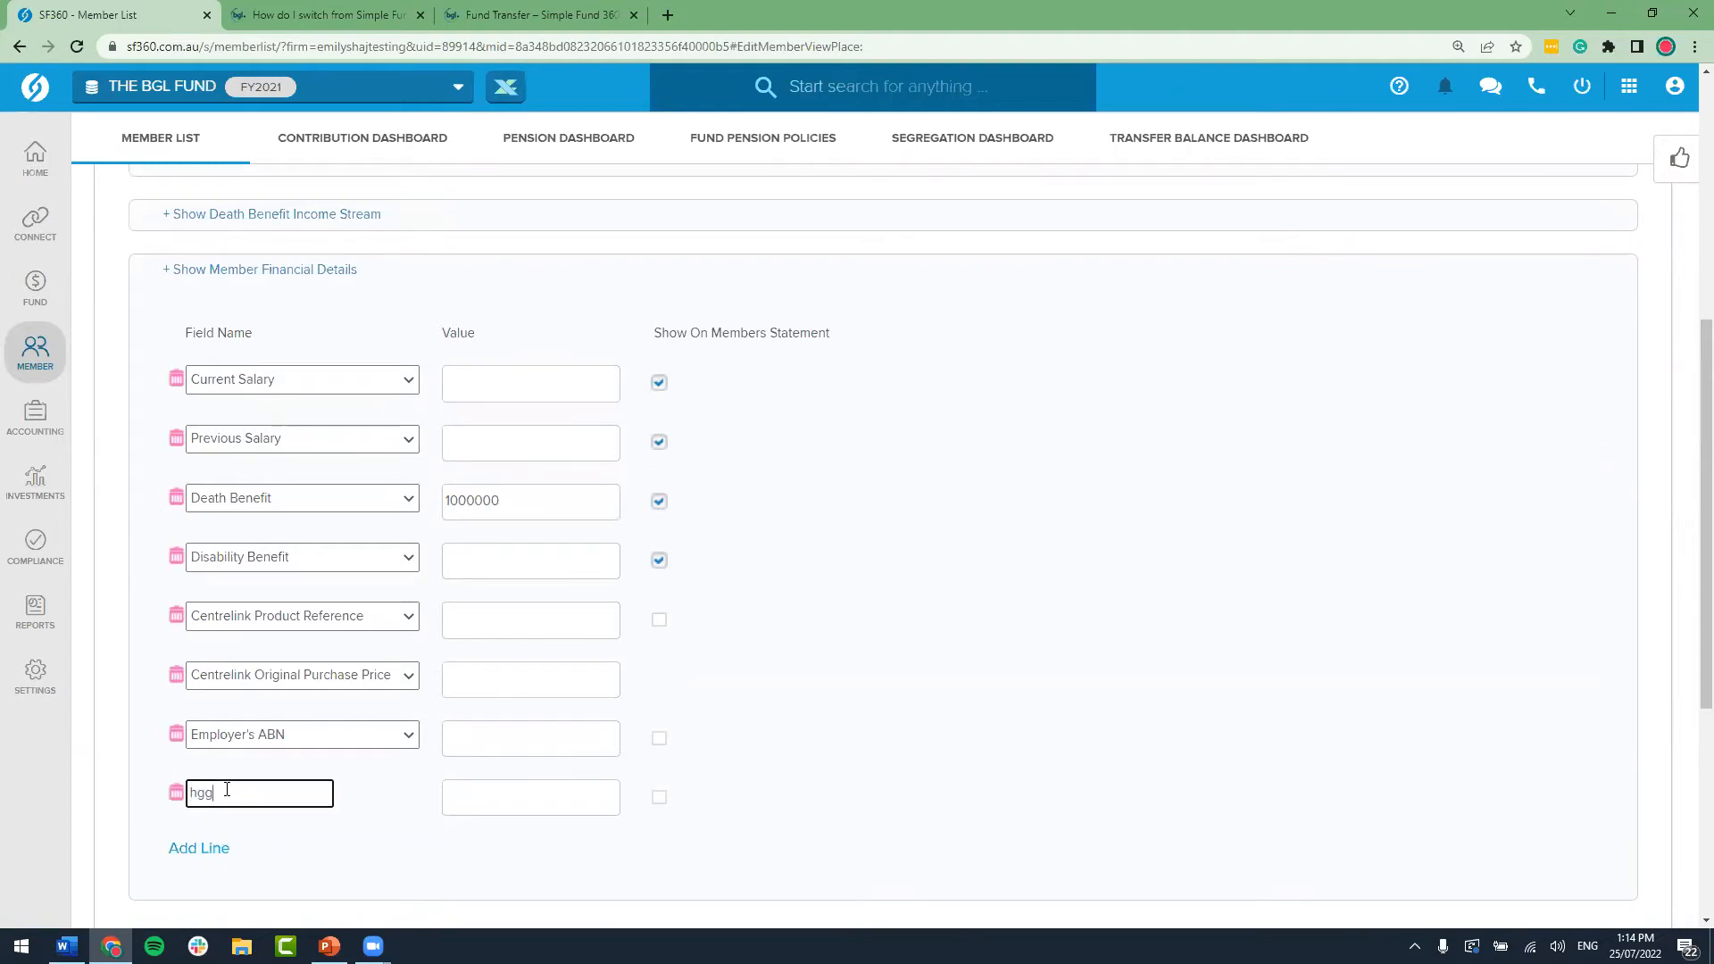
key("Tab")
type("65")
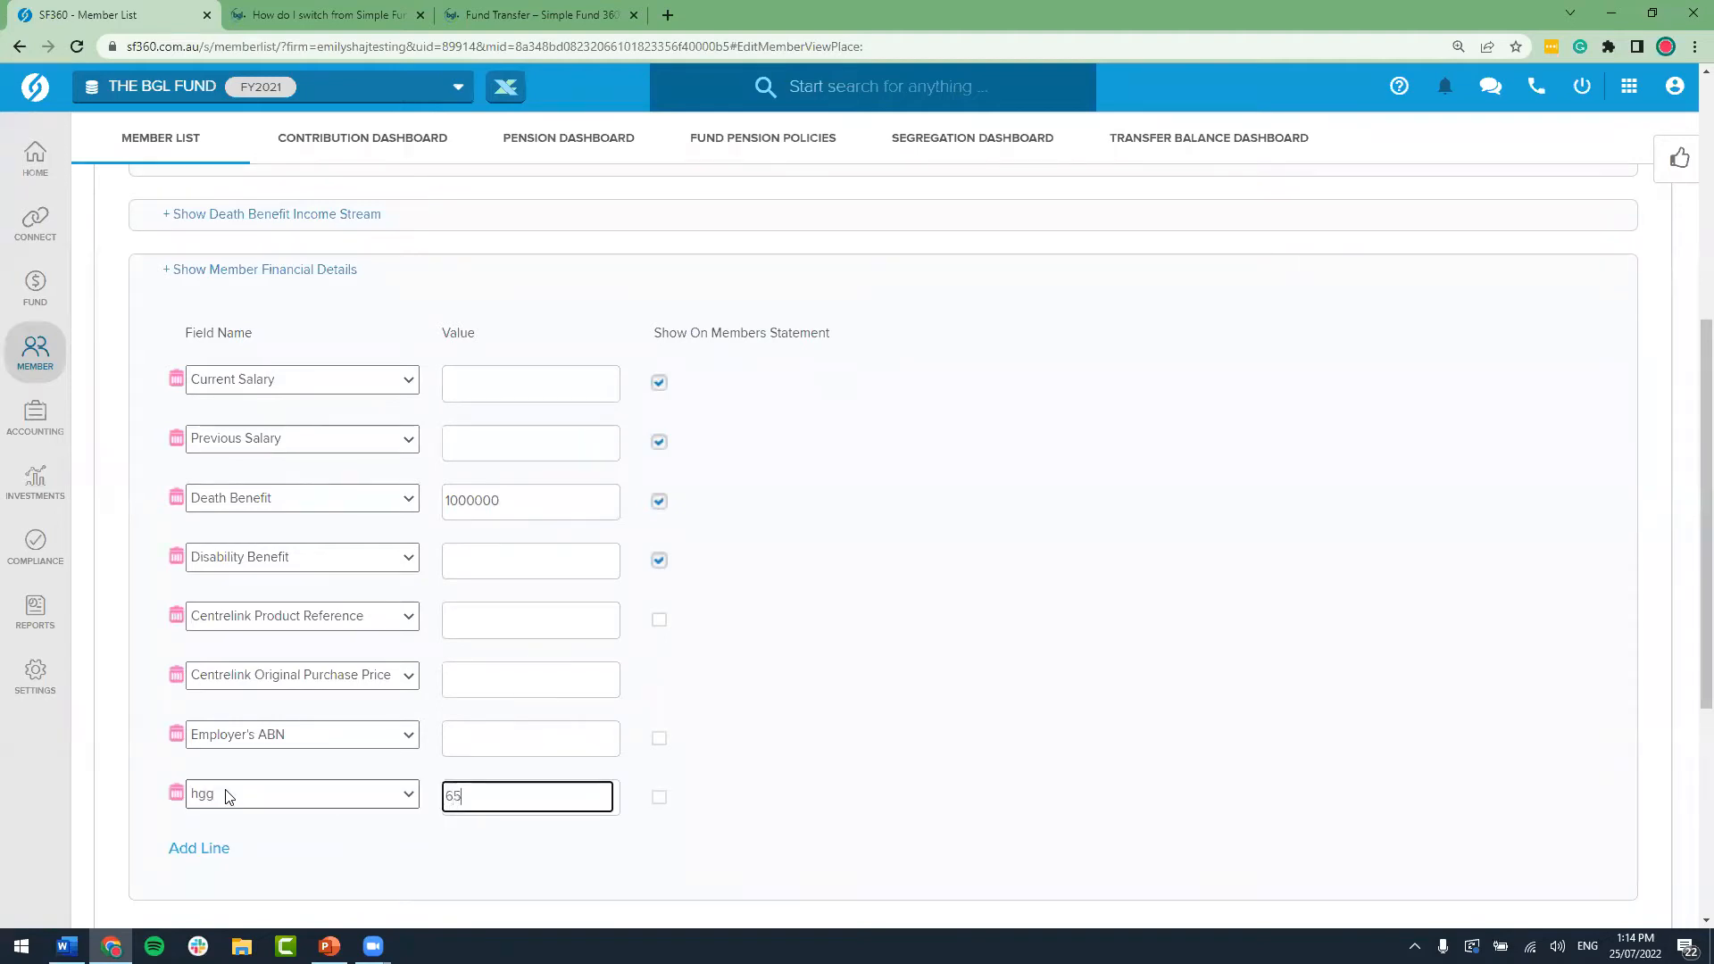
left_click(659, 797)
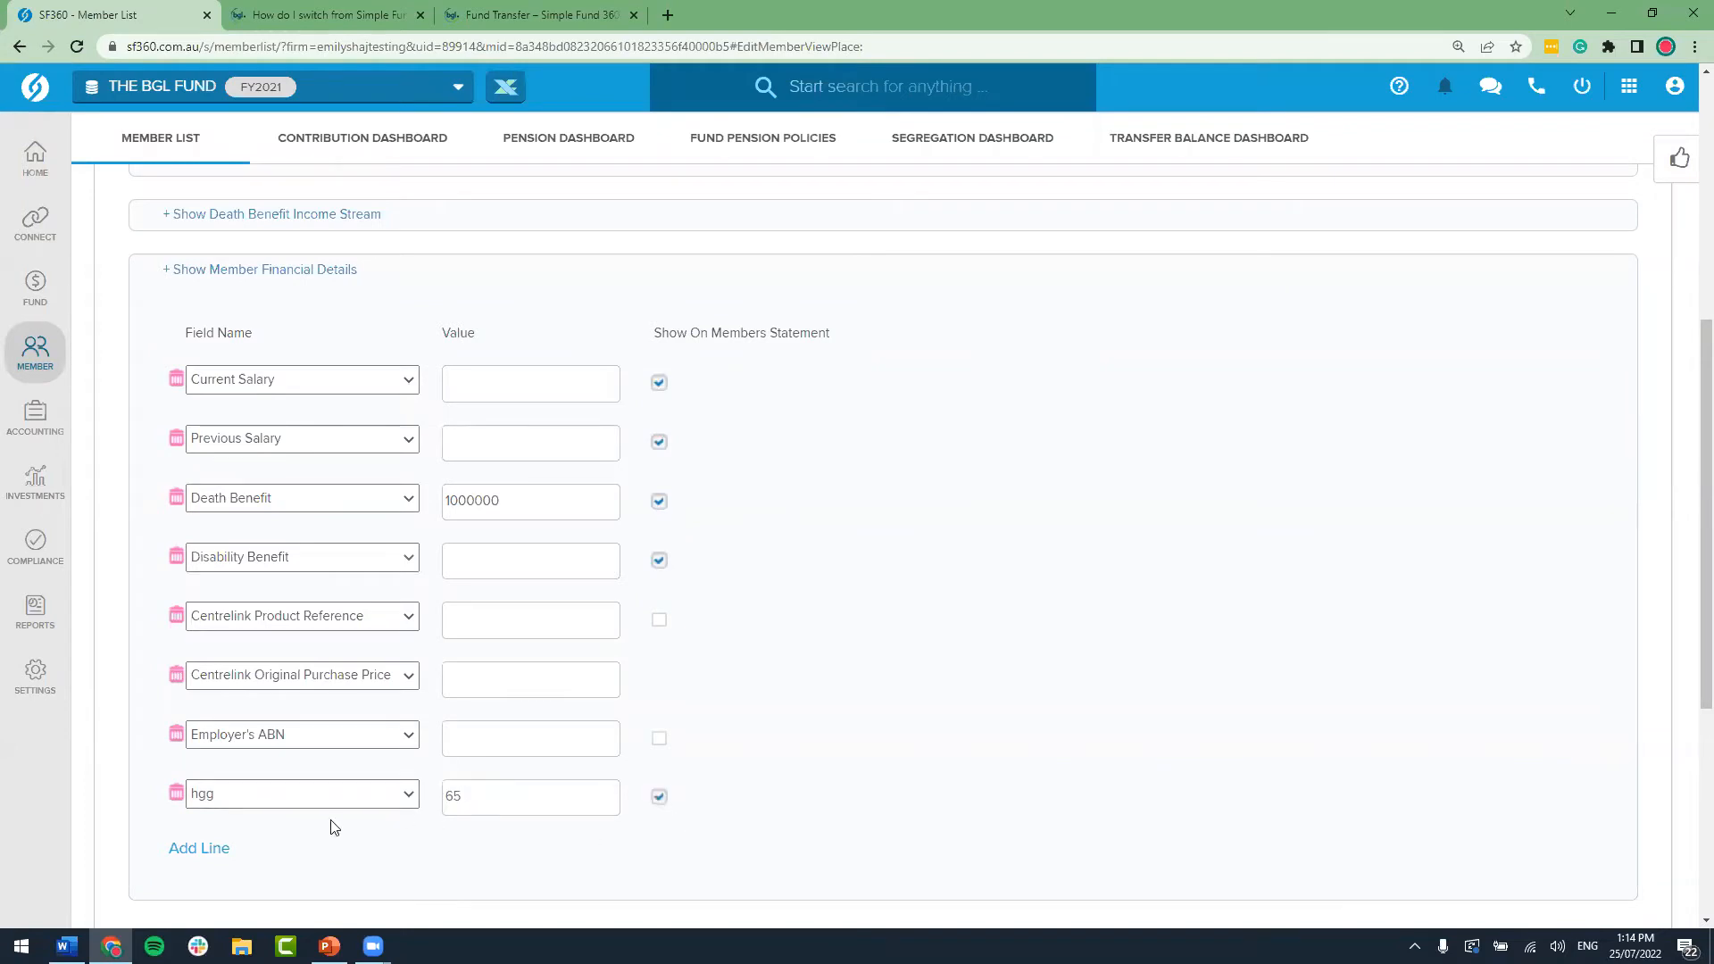
left_click(176, 794)
Step: Save the first accumulation member and decline to input opening balances for this member
scroll(719, 732, "down", 1)
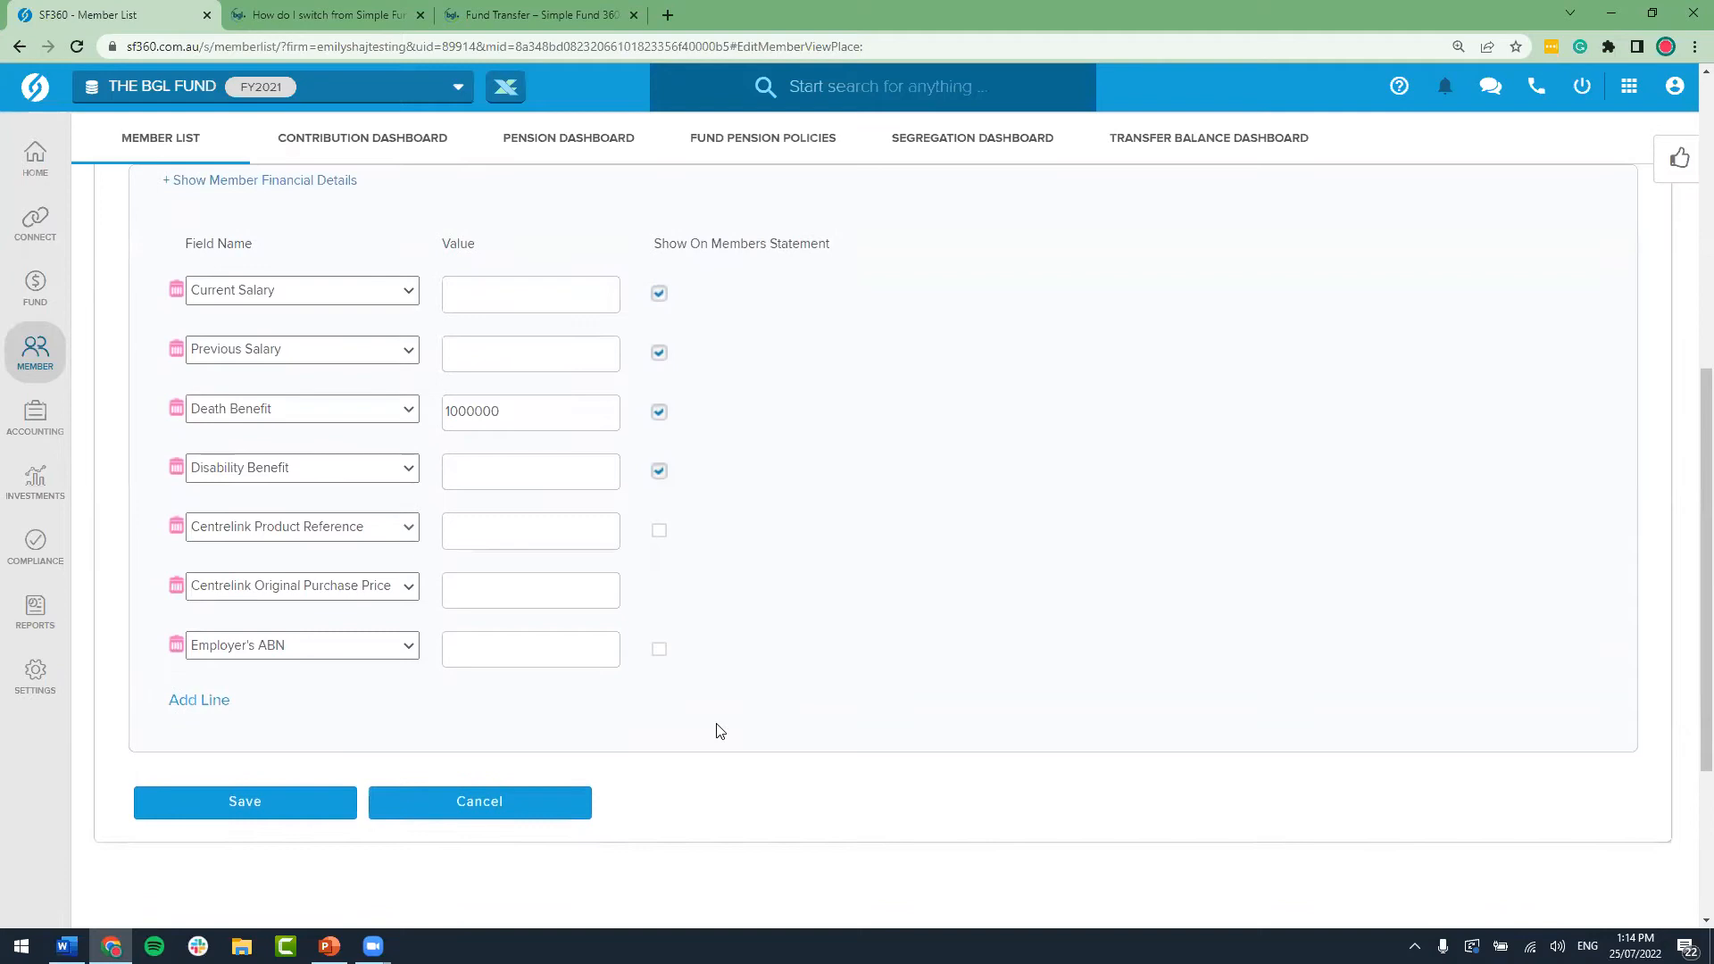
left_click(275, 808)
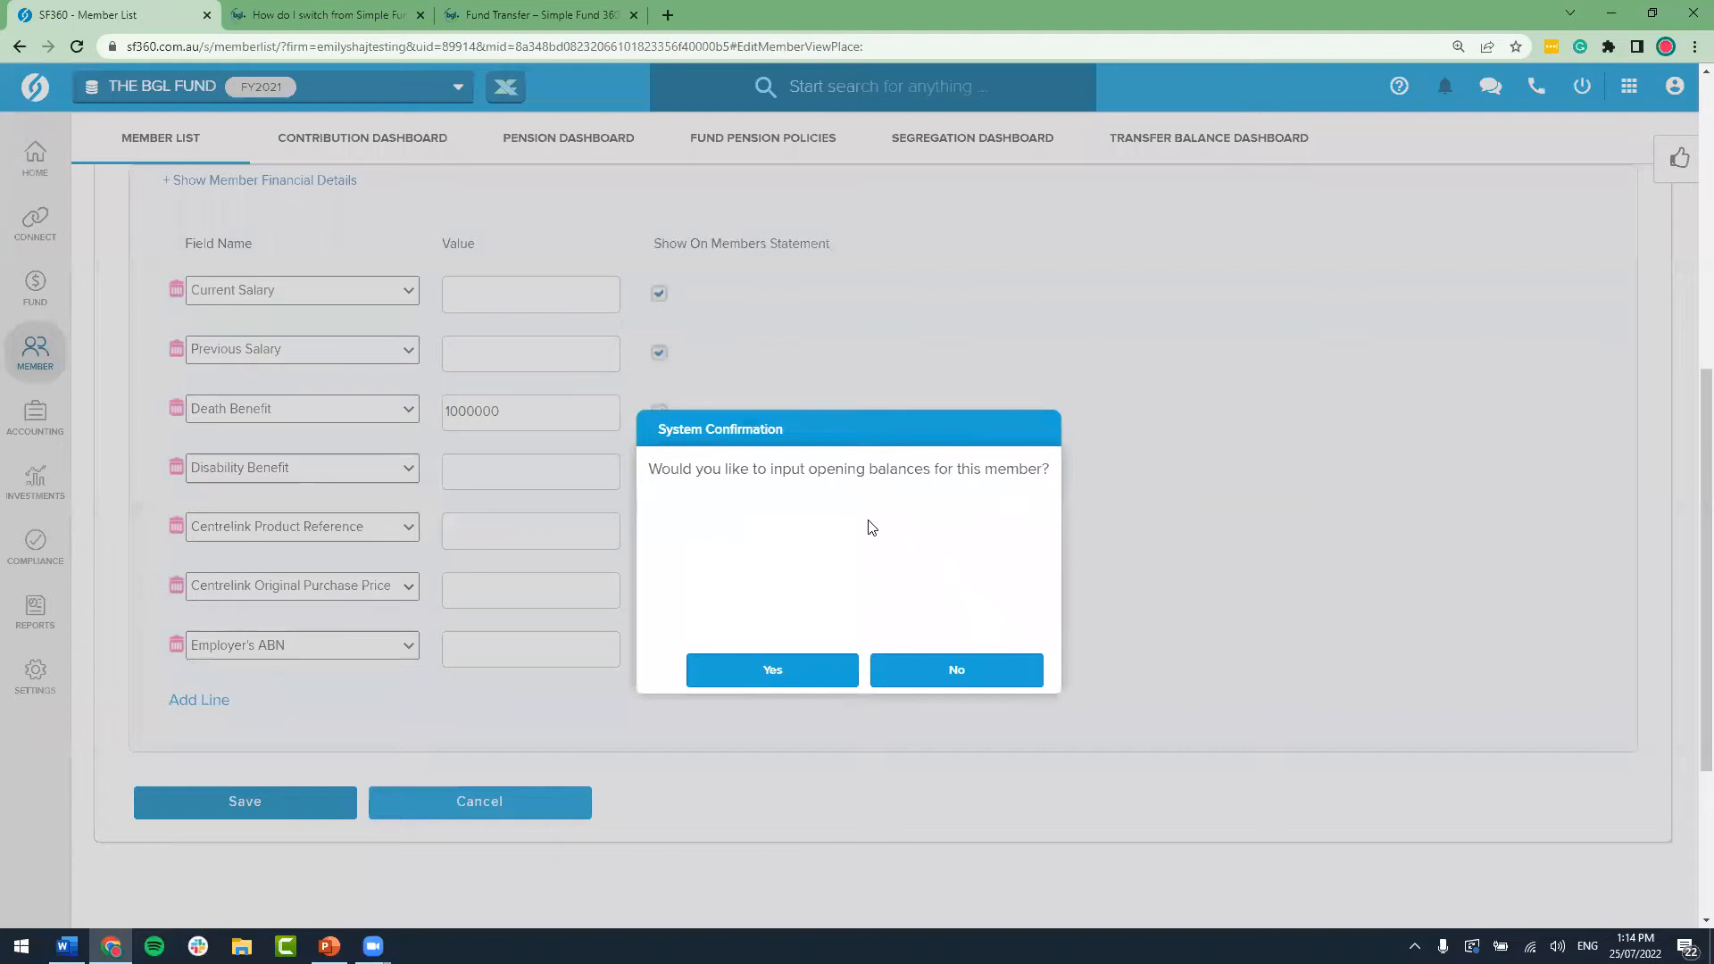
left_click_drag(773, 472, 1057, 473)
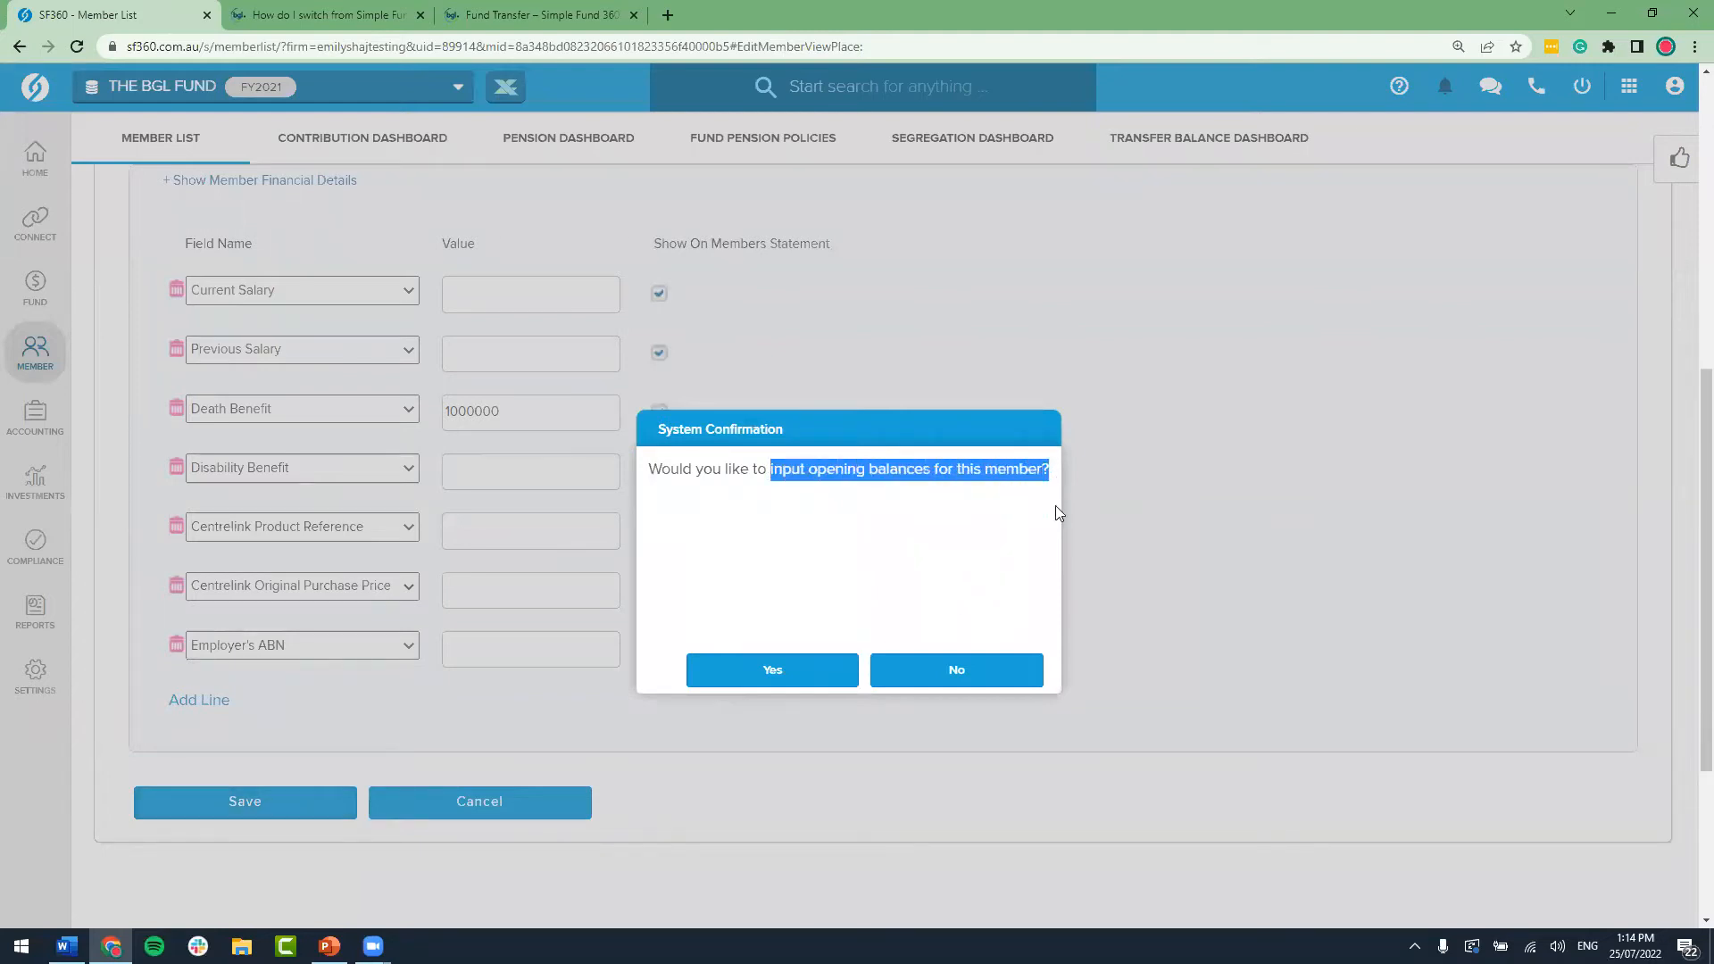
left_click(979, 681)
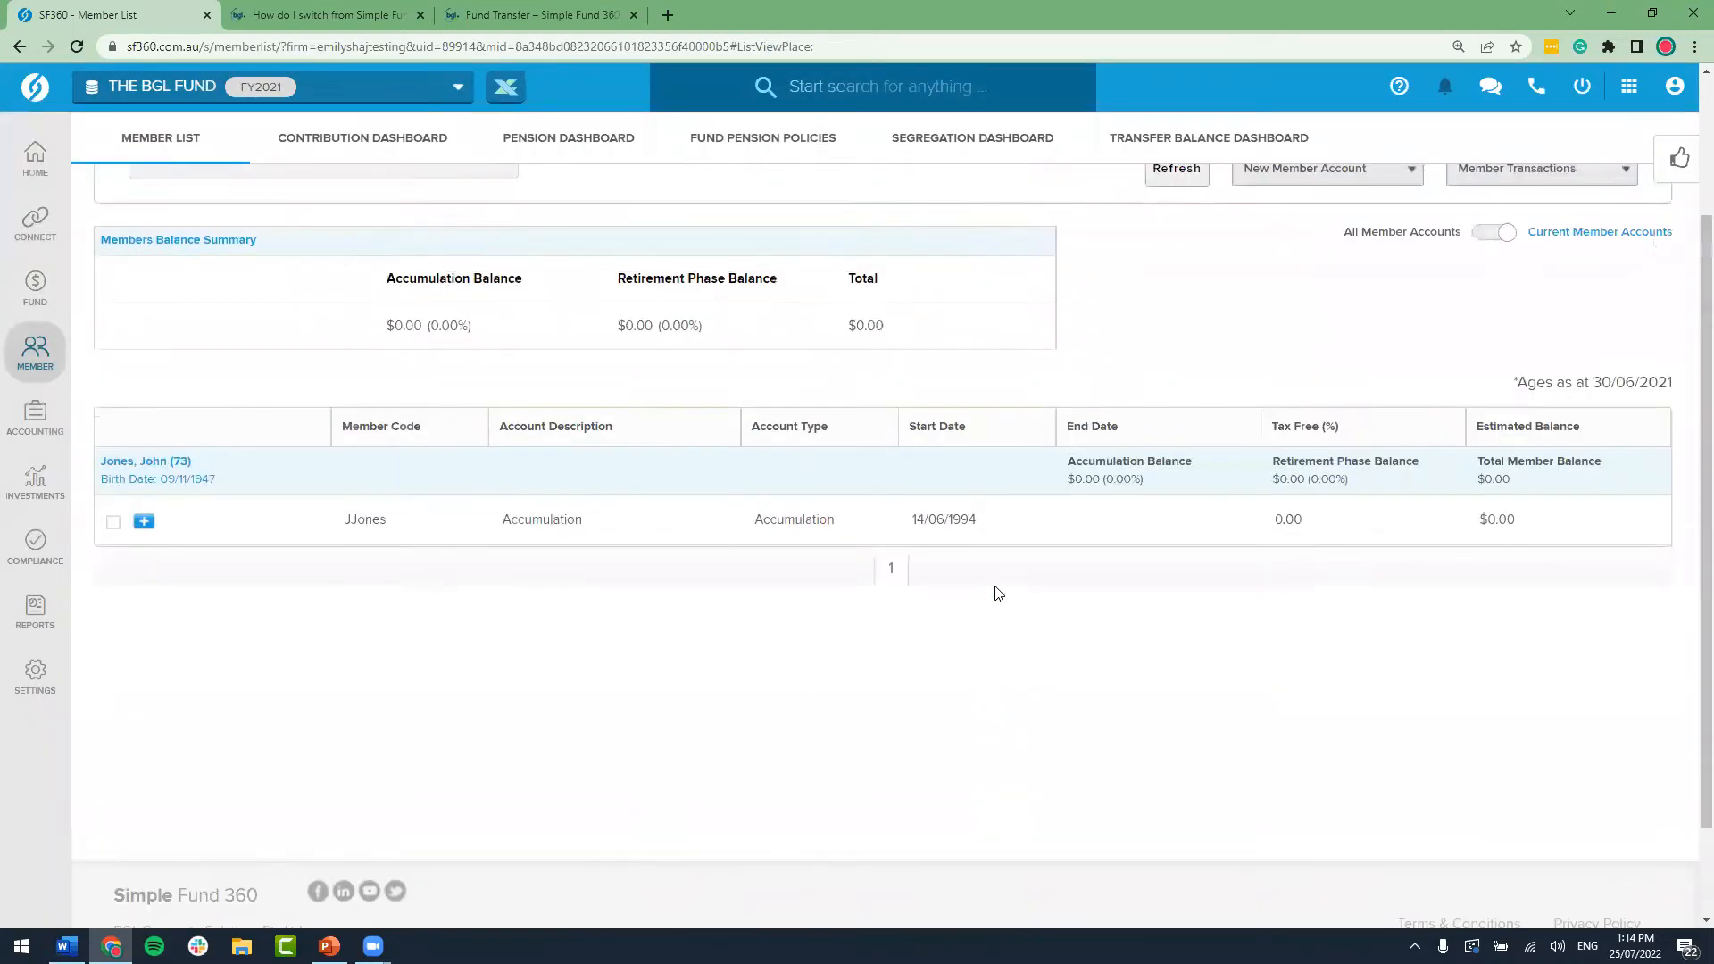
Step: Start another new accumulation member and select the second member from the contacts by searching for the surname
scroll(997, 594, "up", 1)
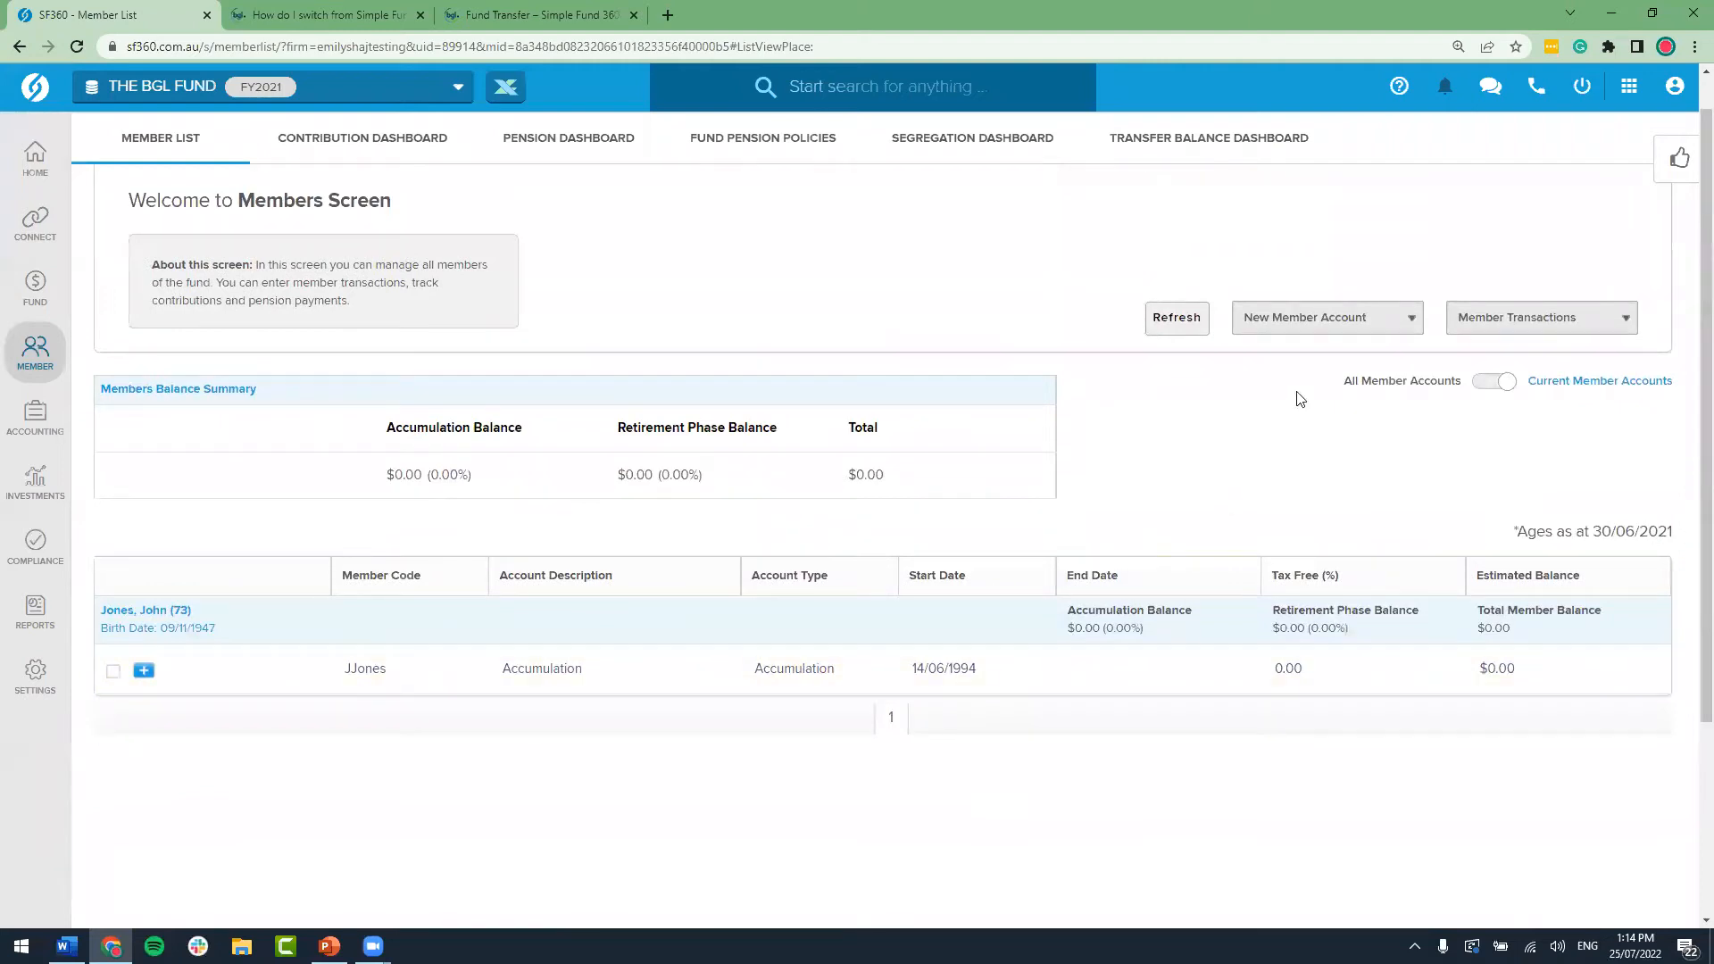
left_click(1390, 327)
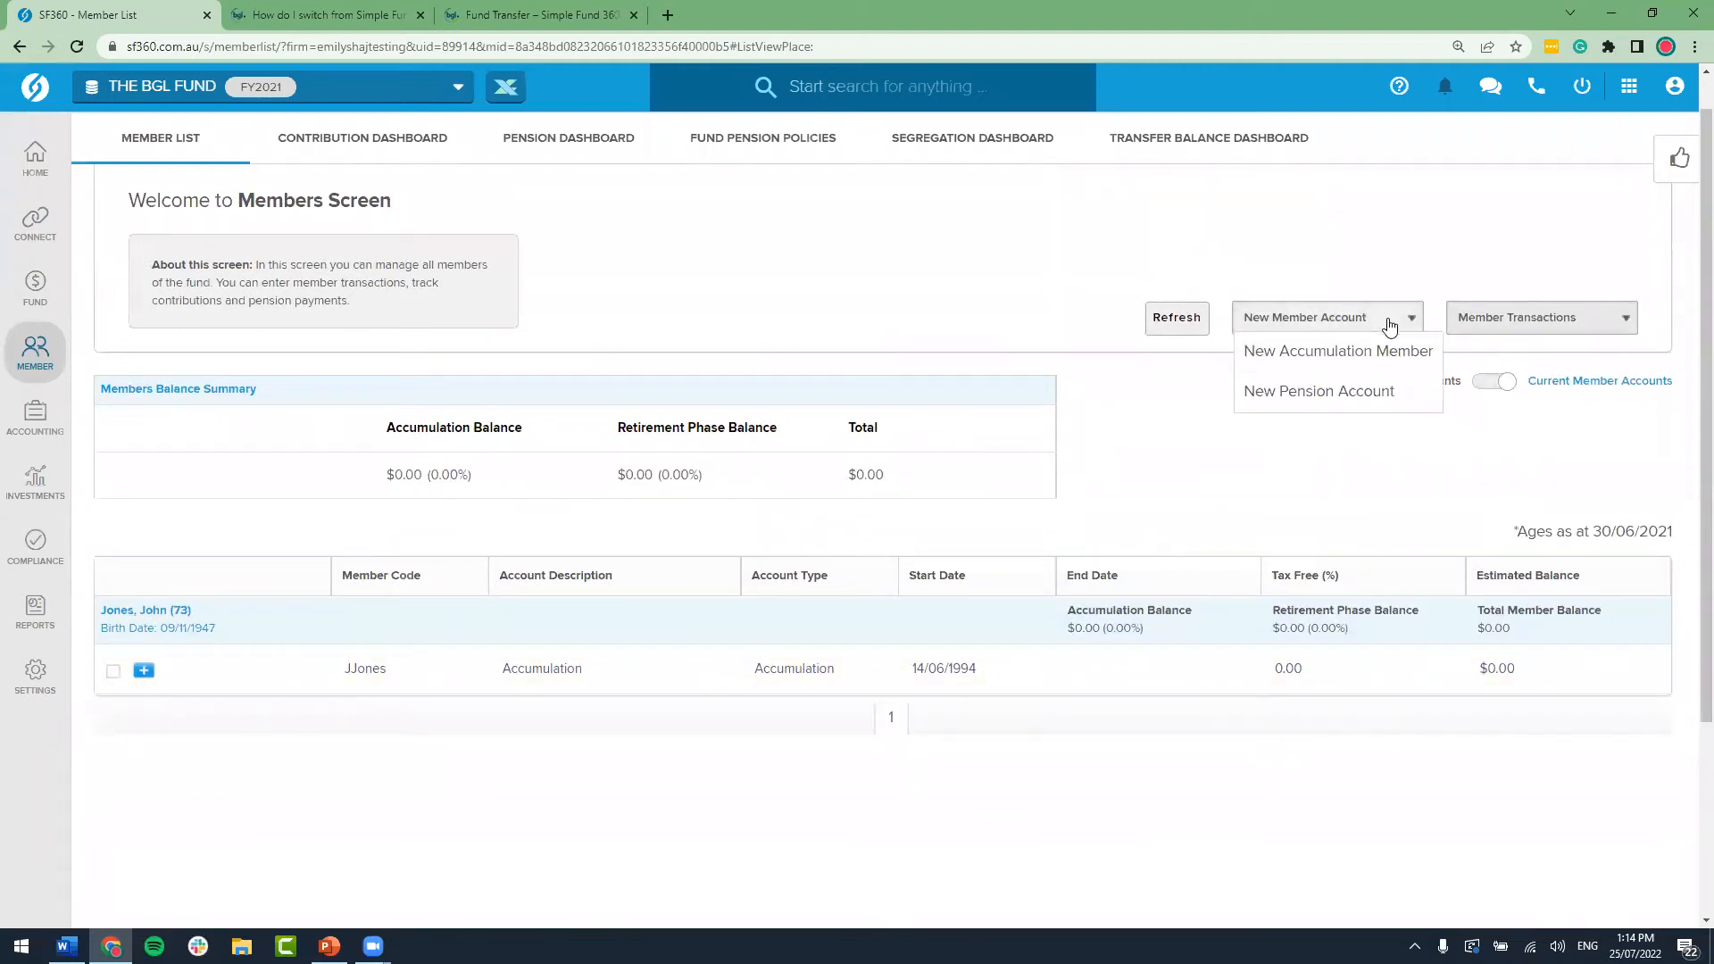
left_click(1337, 356)
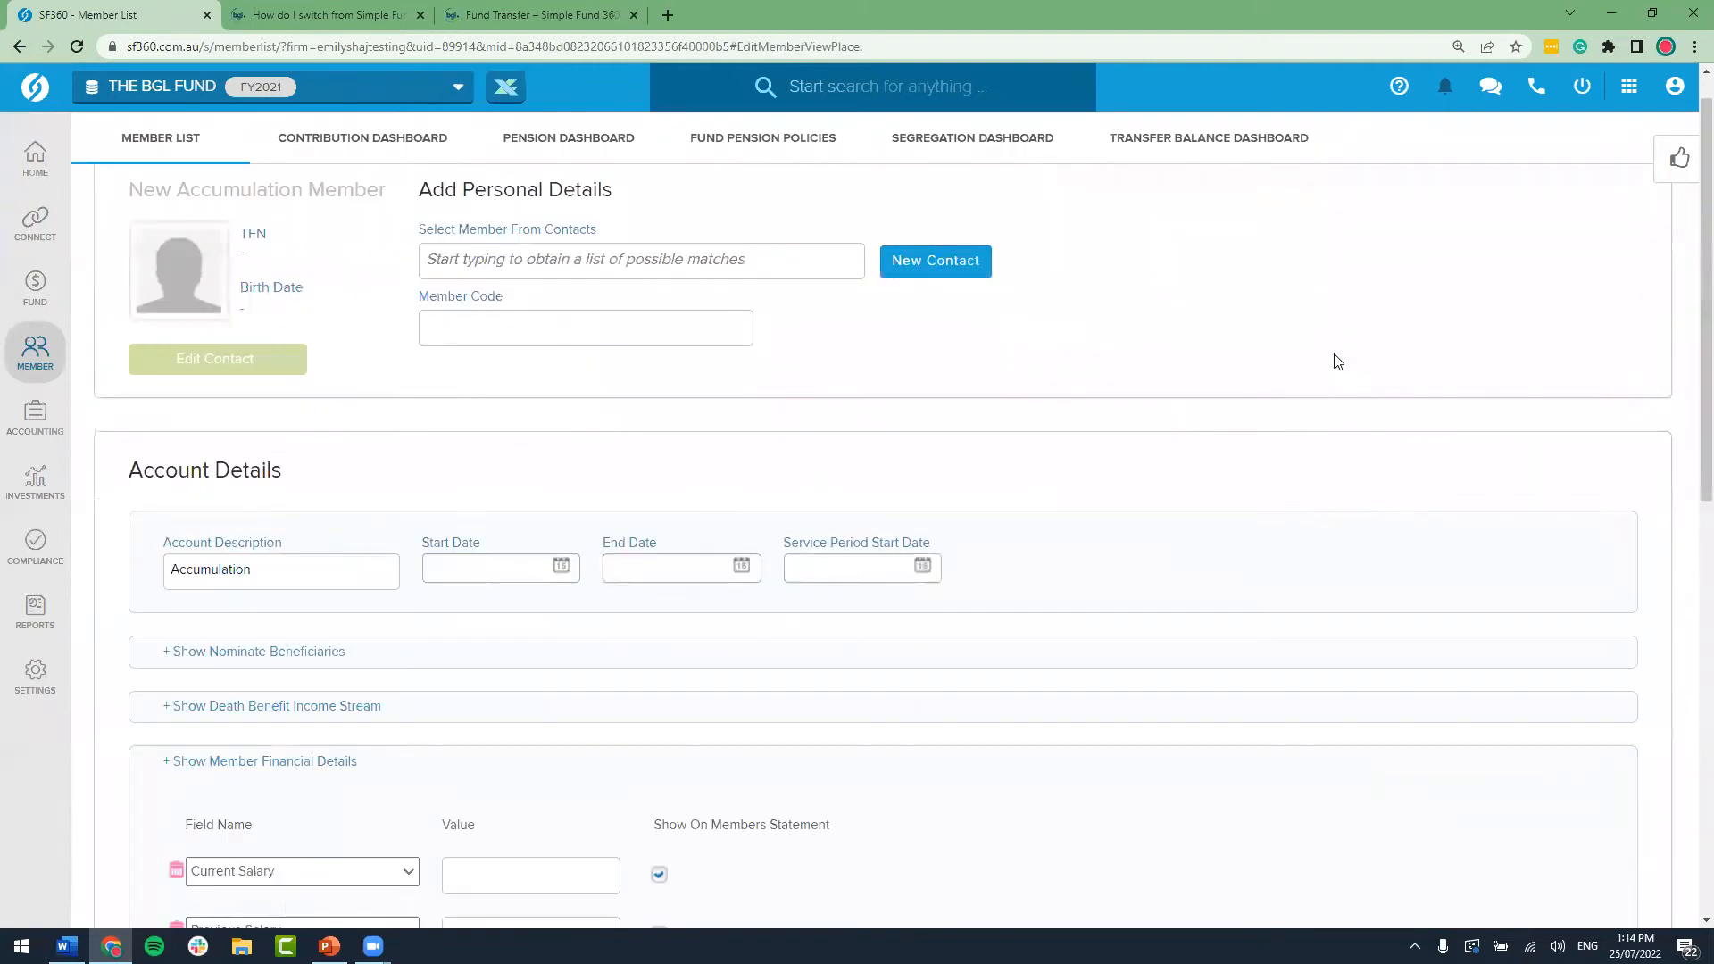
left_click(704, 257)
type("jon")
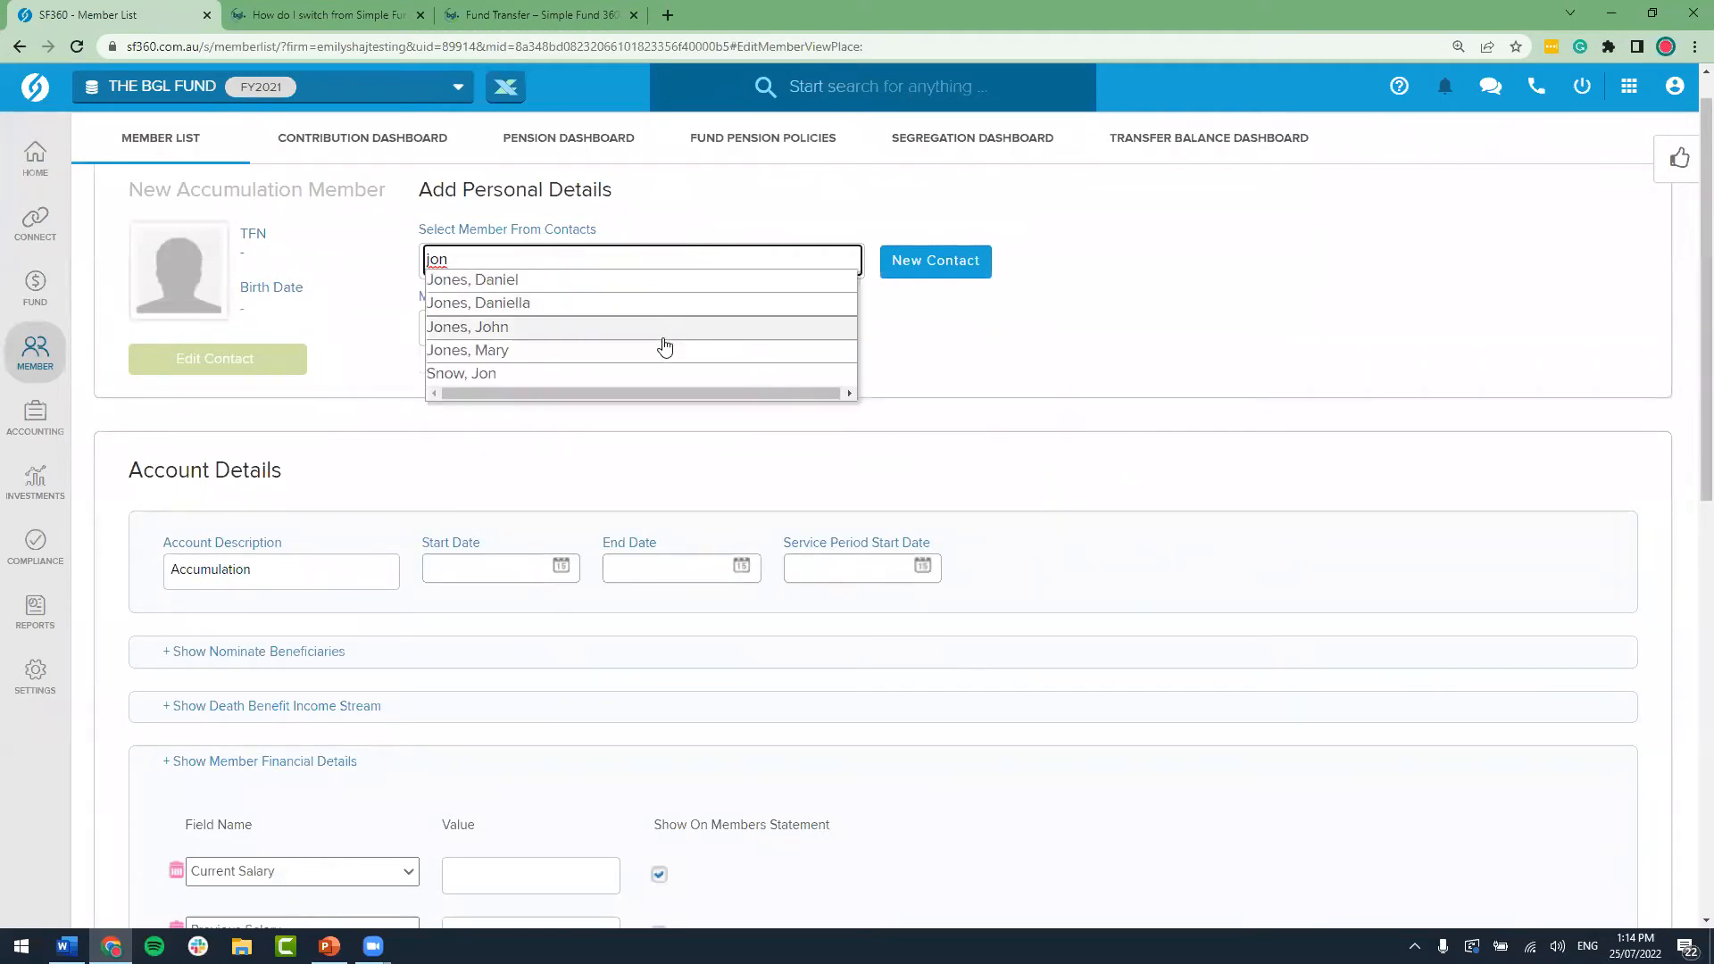
left_click(661, 350)
Step: Set the member code to the surname's initial followed by the first name, and the account's start date to 14/06/1994
left_click_drag(609, 337, 435, 325)
type("Mary")
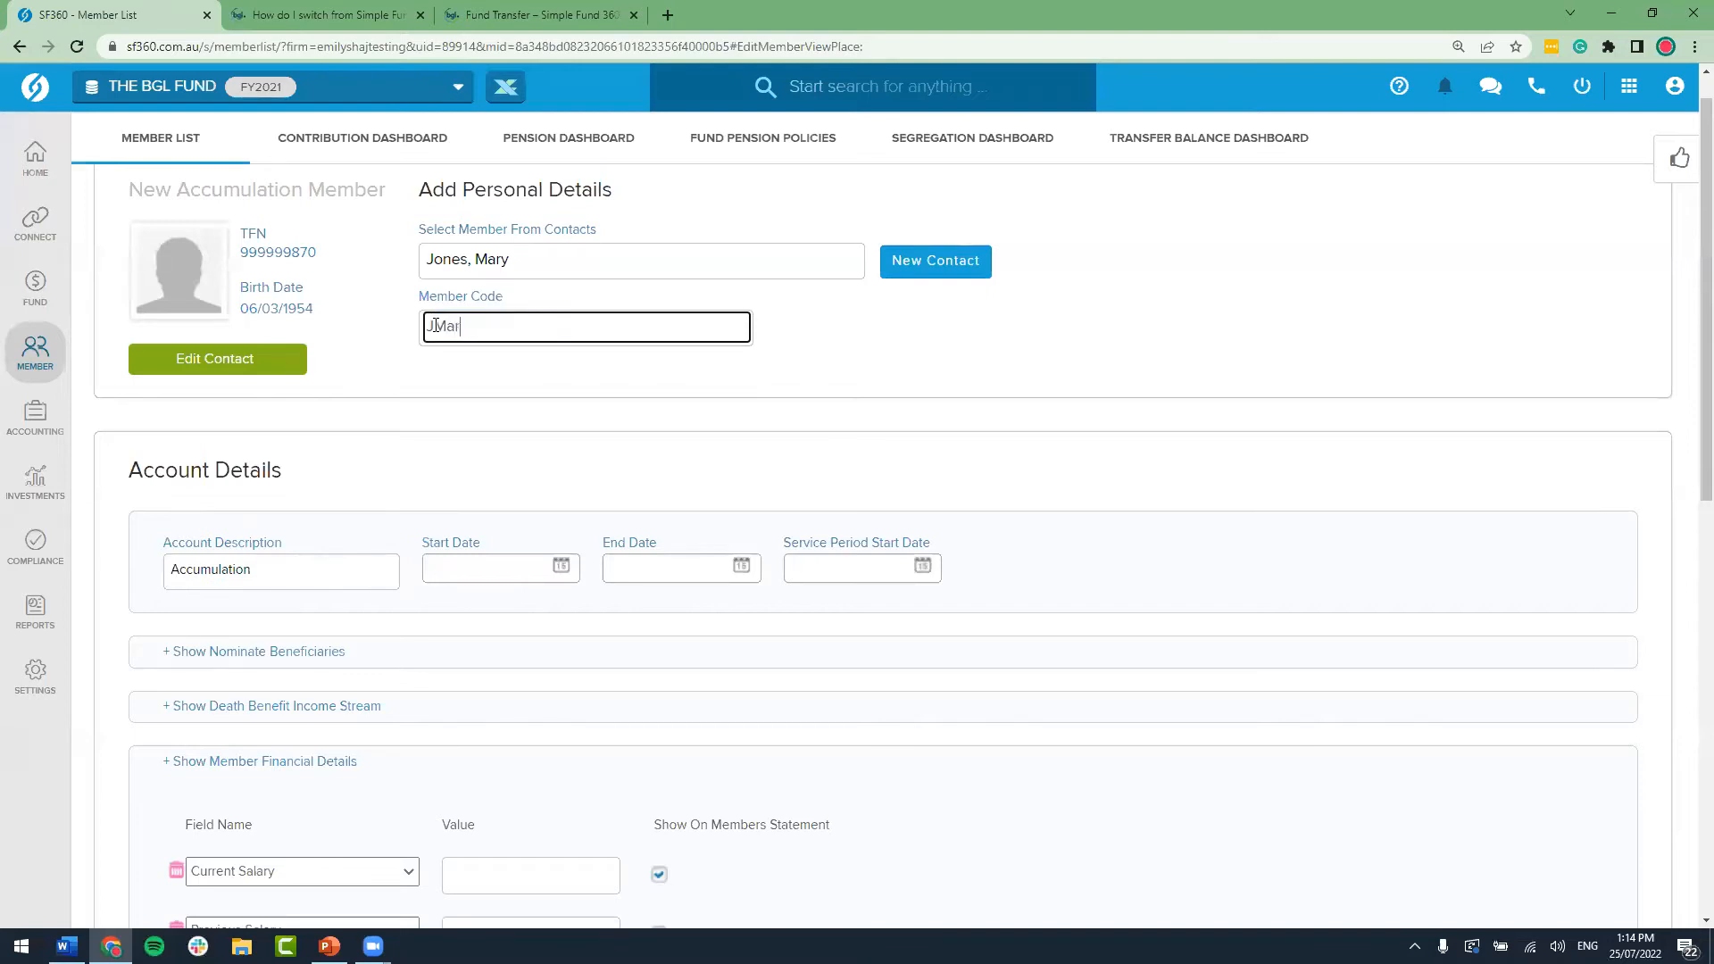
key("Tab")
key("Tab")
type("14/06/1994")
Step: Set the second member's service period start date to 21/06/1977, leaving the end date empty
key("Tab")
key("Tab")
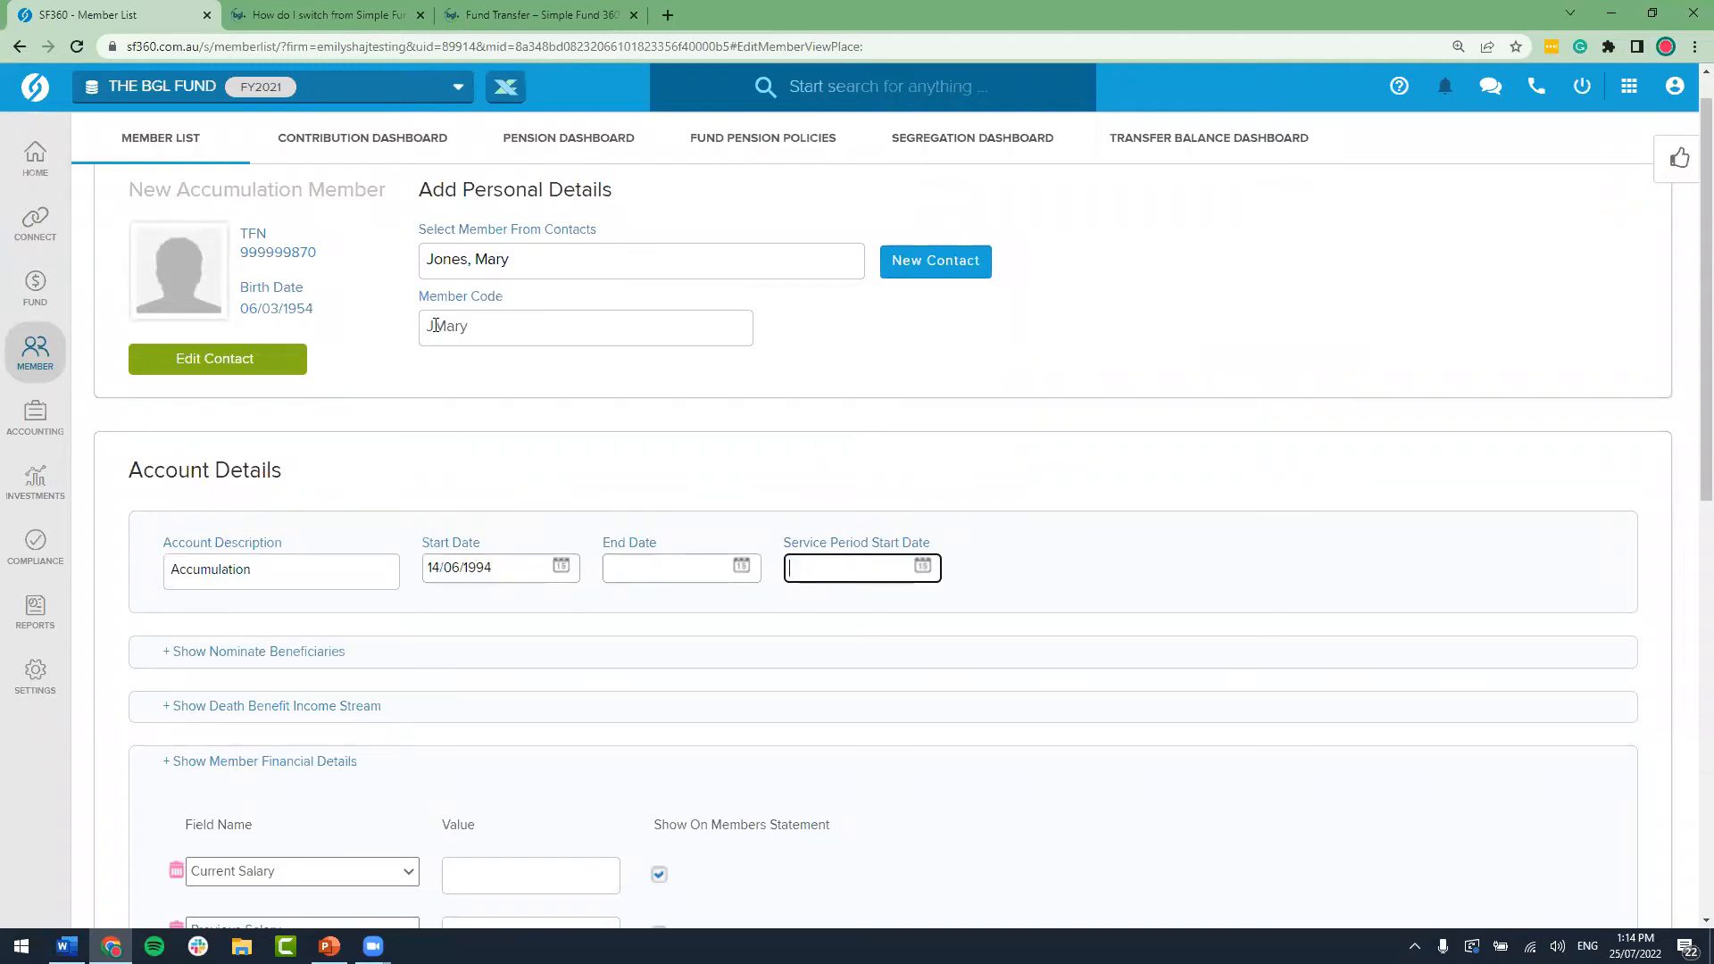
type("2106")
type("19777")
left_click(969, 515)
left_click(871, 569)
type("2106")
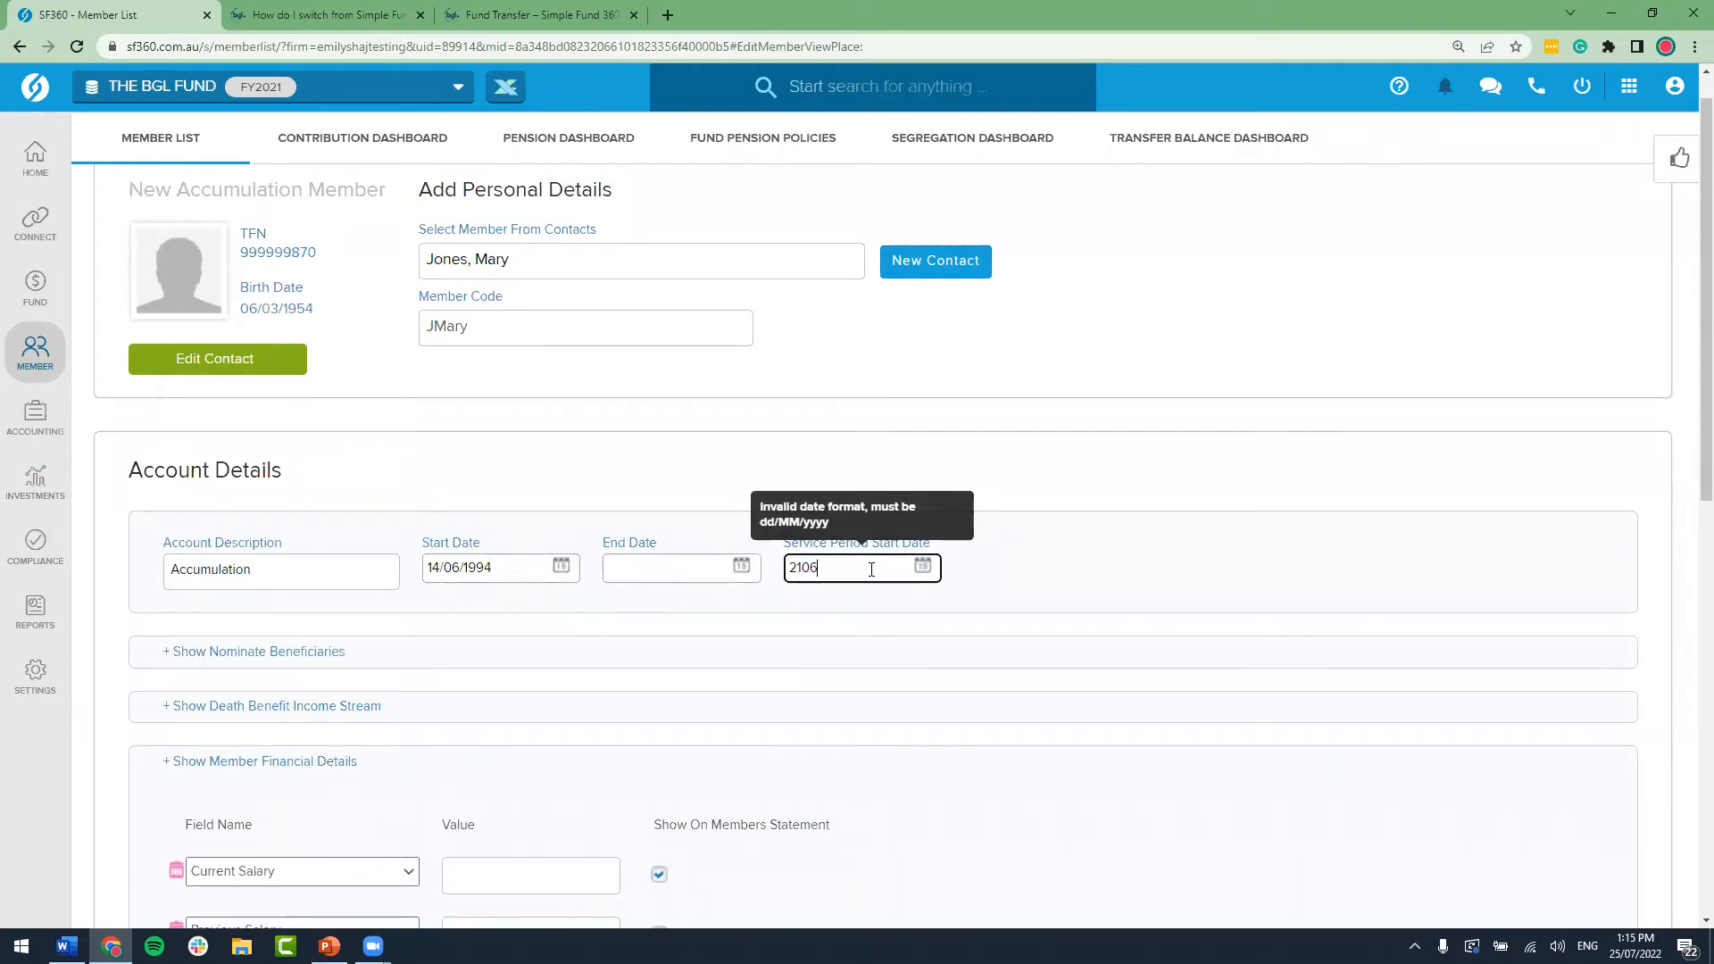
type("19977")
left_click(1000, 525)
Step: Save the second accumulation member without entering financial details, and decline to input the member's opening balances
scroll(1000, 525, "down", 3)
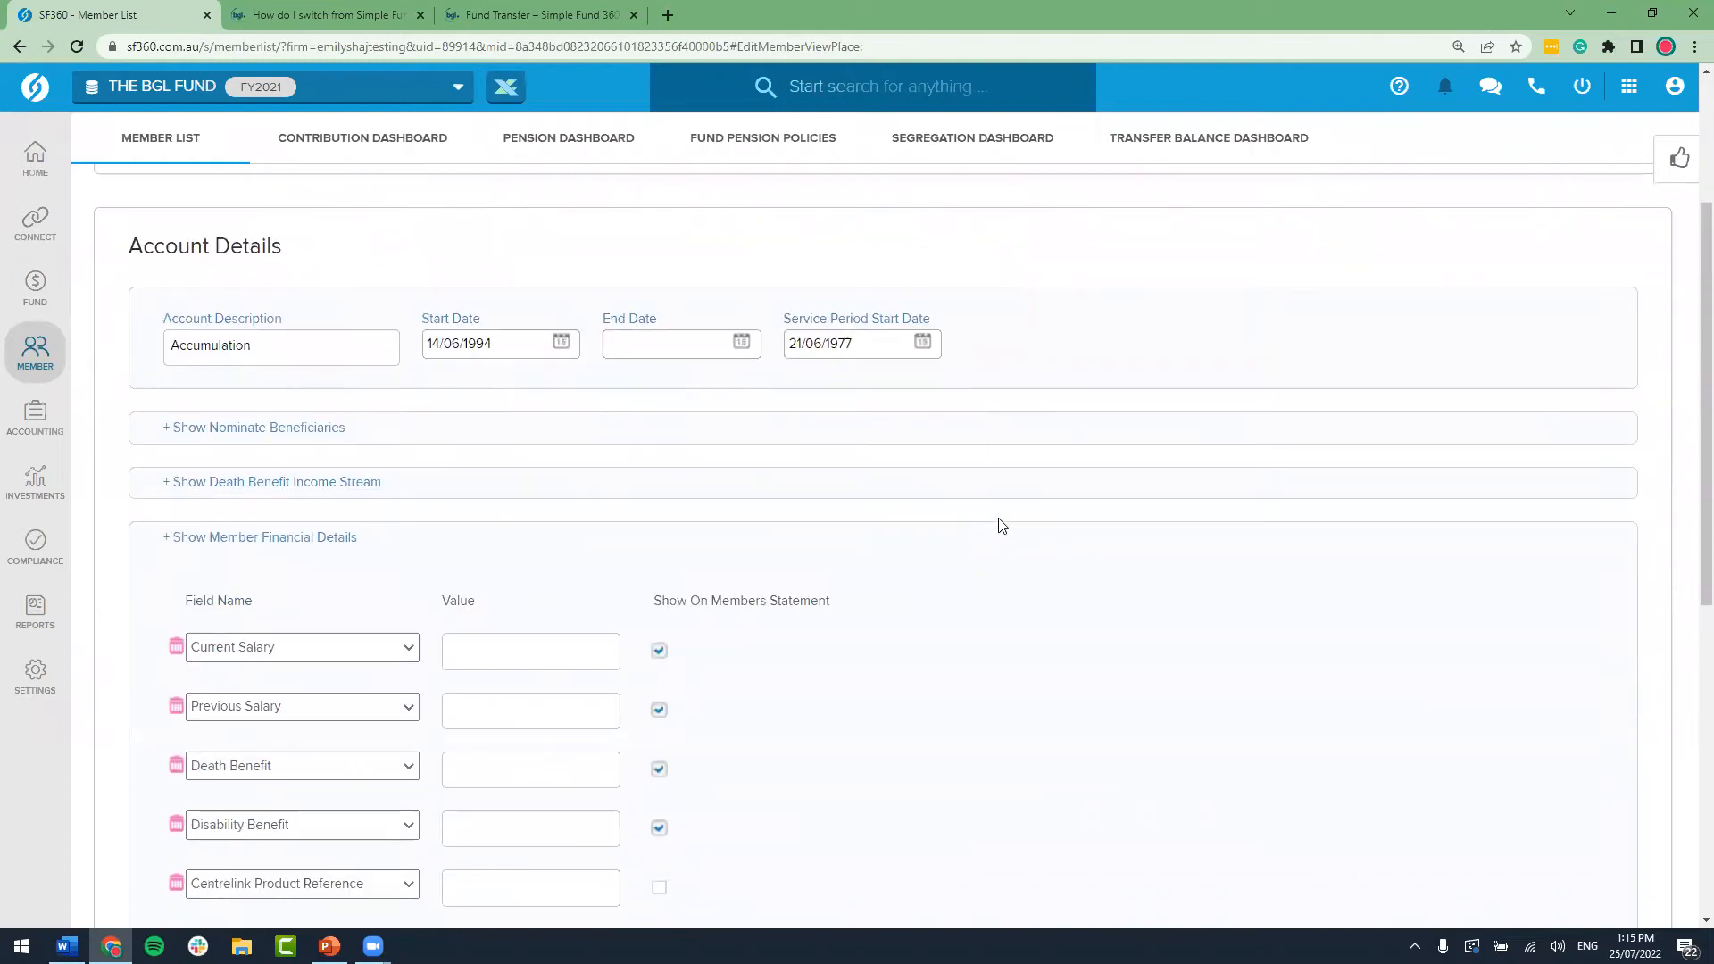
scroll(1000, 525, "down", 3)
left_click(291, 882)
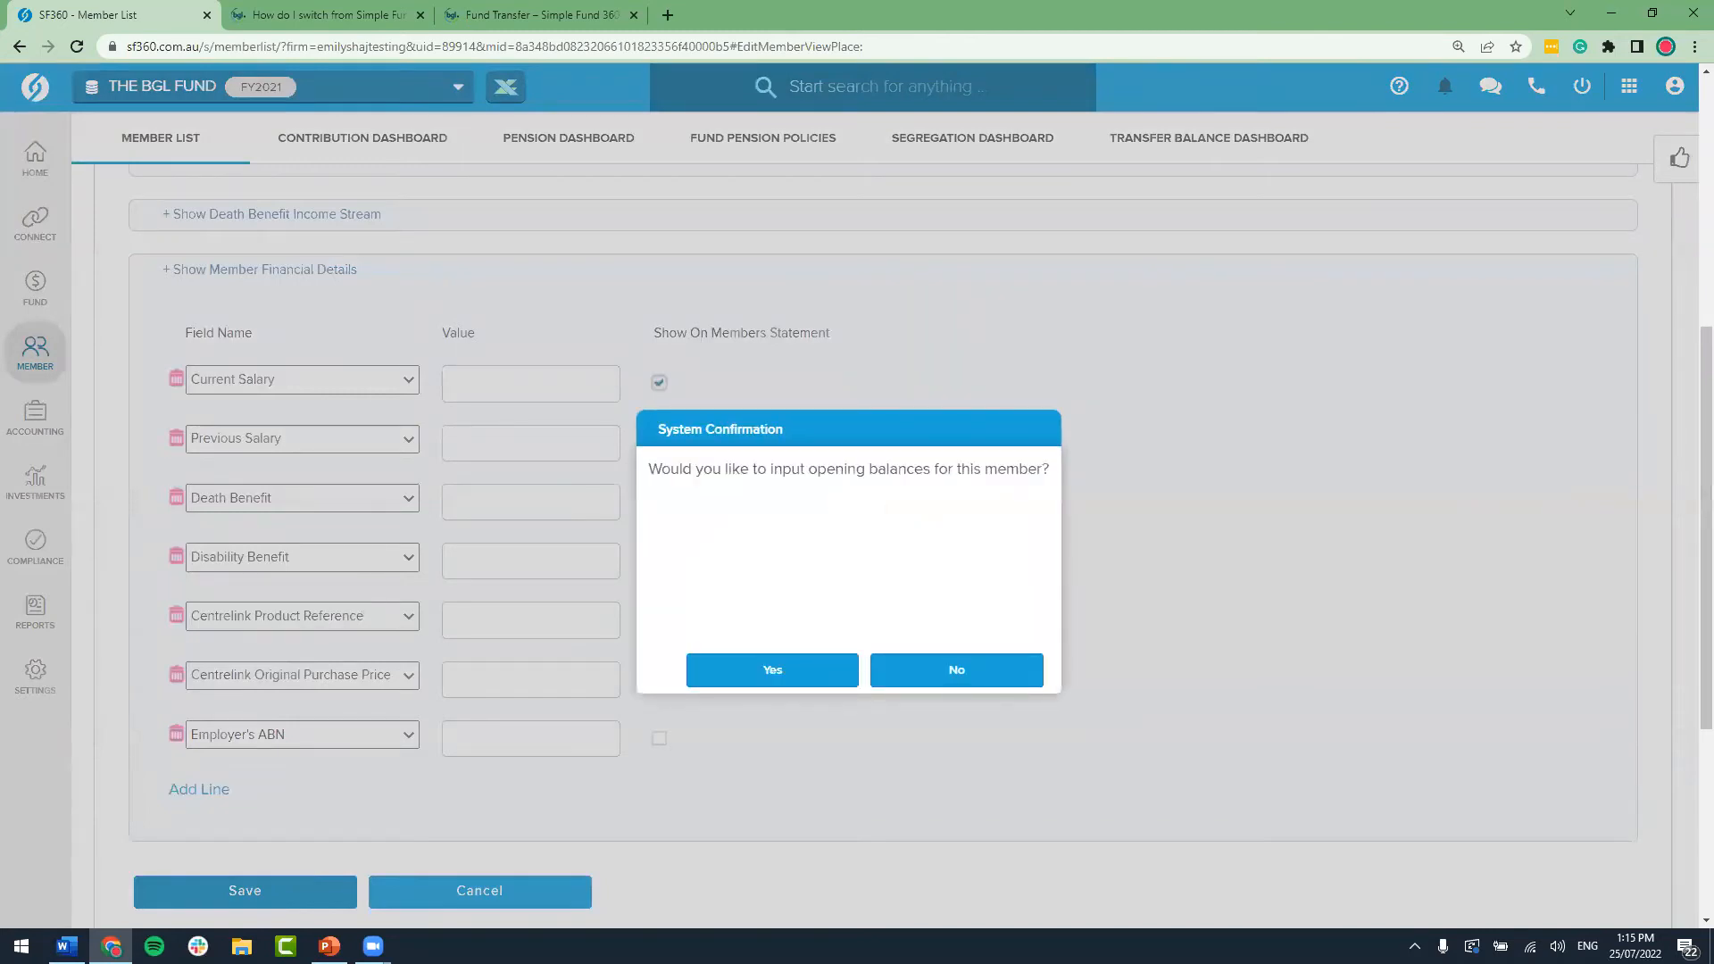
left_click(976, 677)
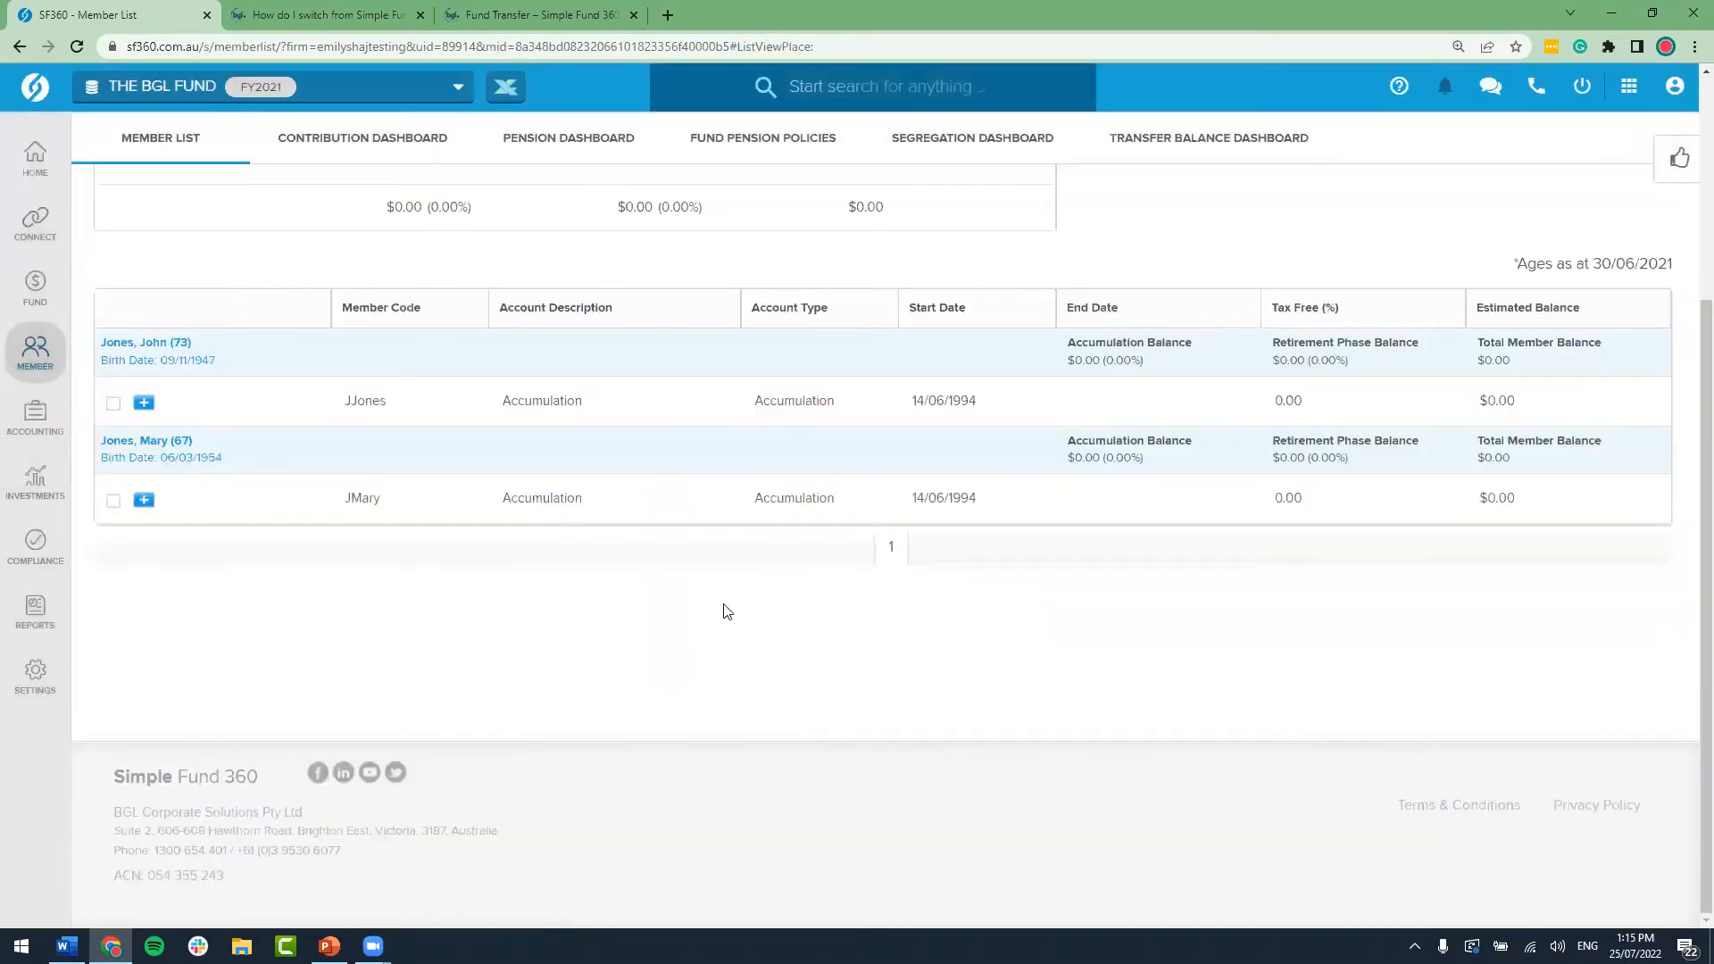
Step: Open the fund's chart of accounts and look through the income and expense accounts, including the member-type ones
mouse_move(41, 418)
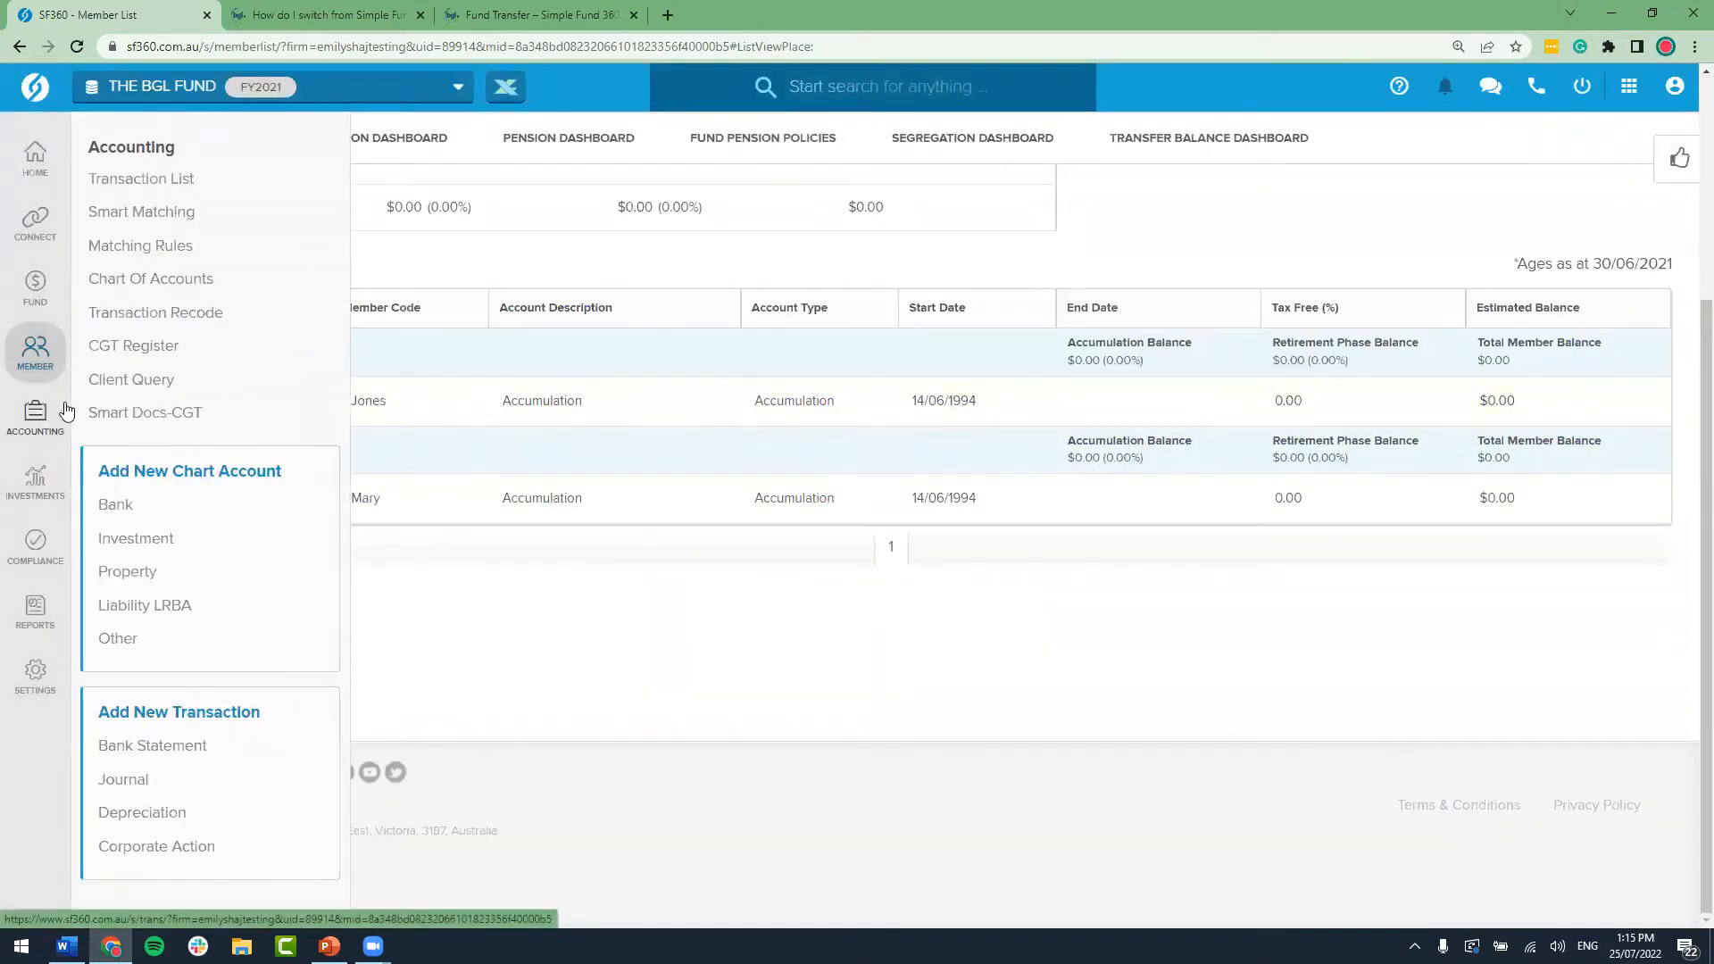
left_click(202, 280)
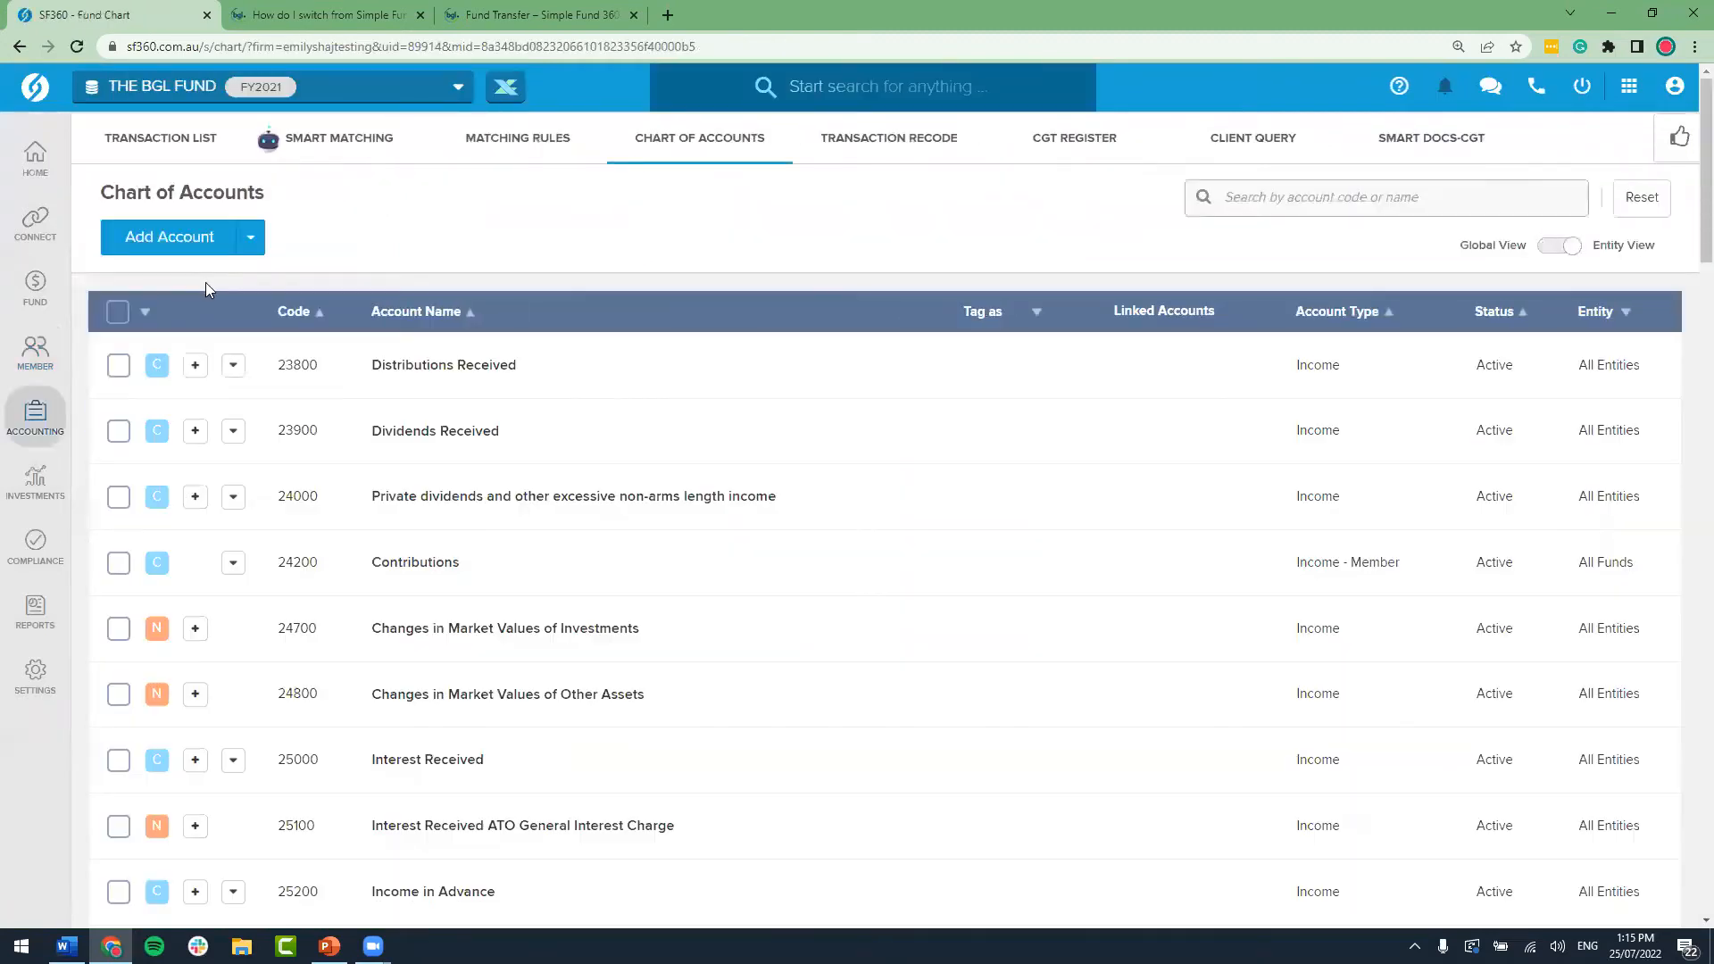
scroll(510, 376, "down", 1)
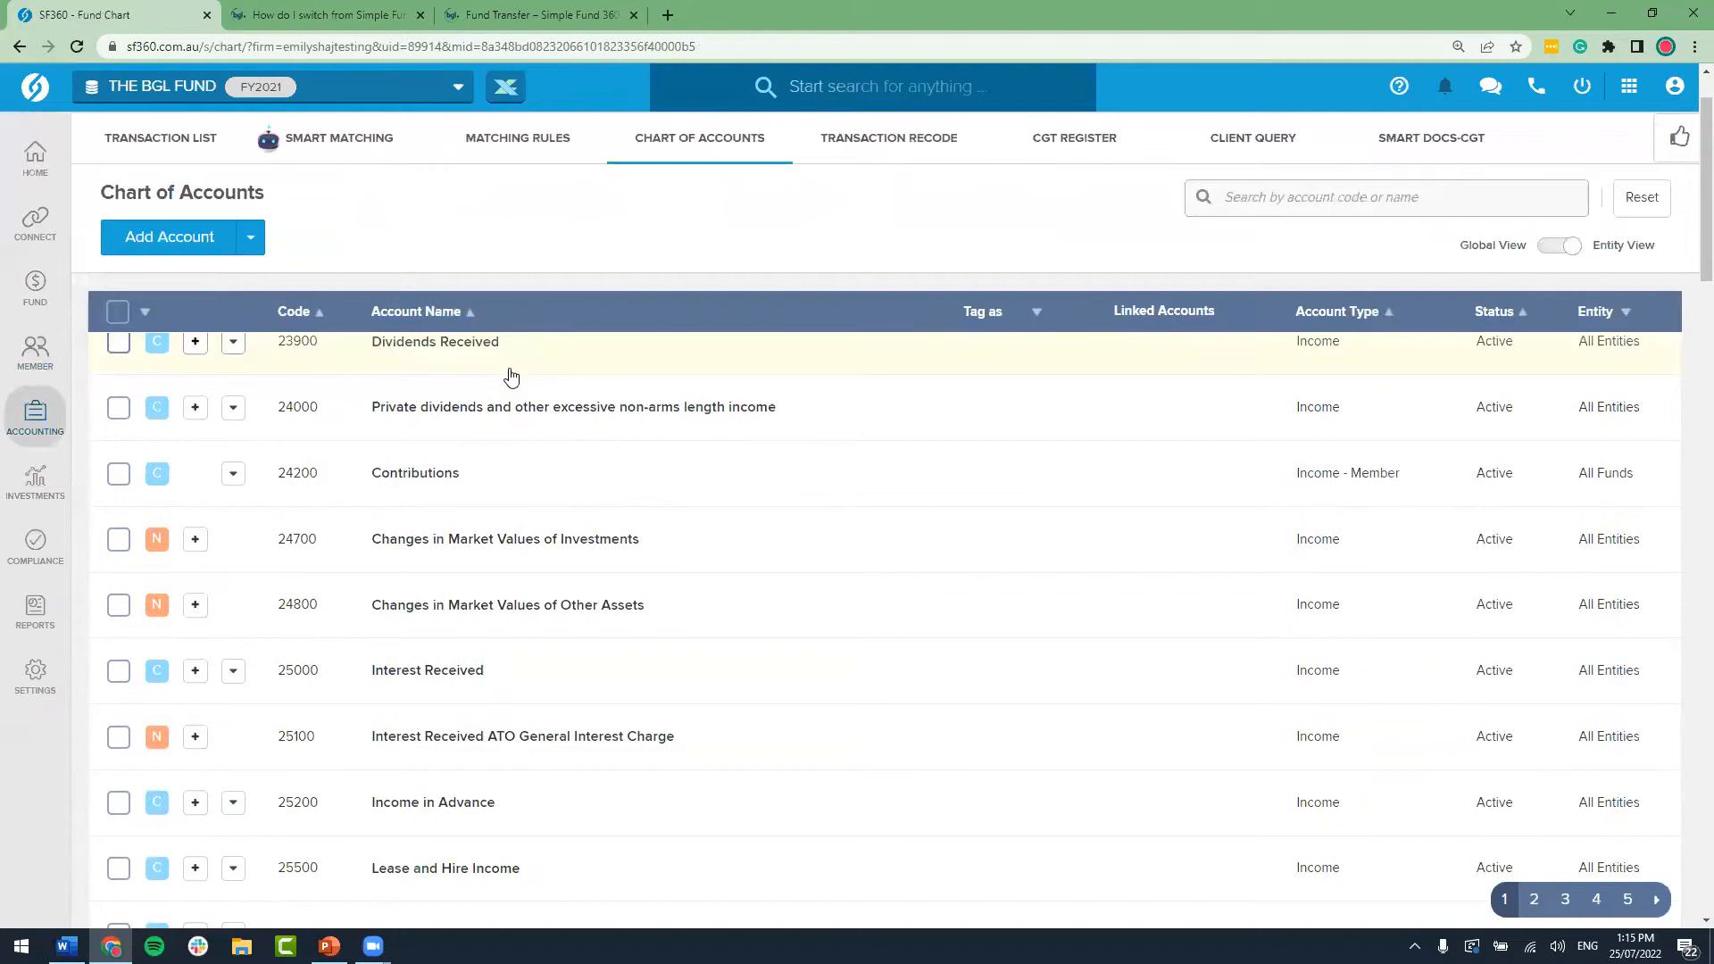
scroll(511, 375, "down", 5)
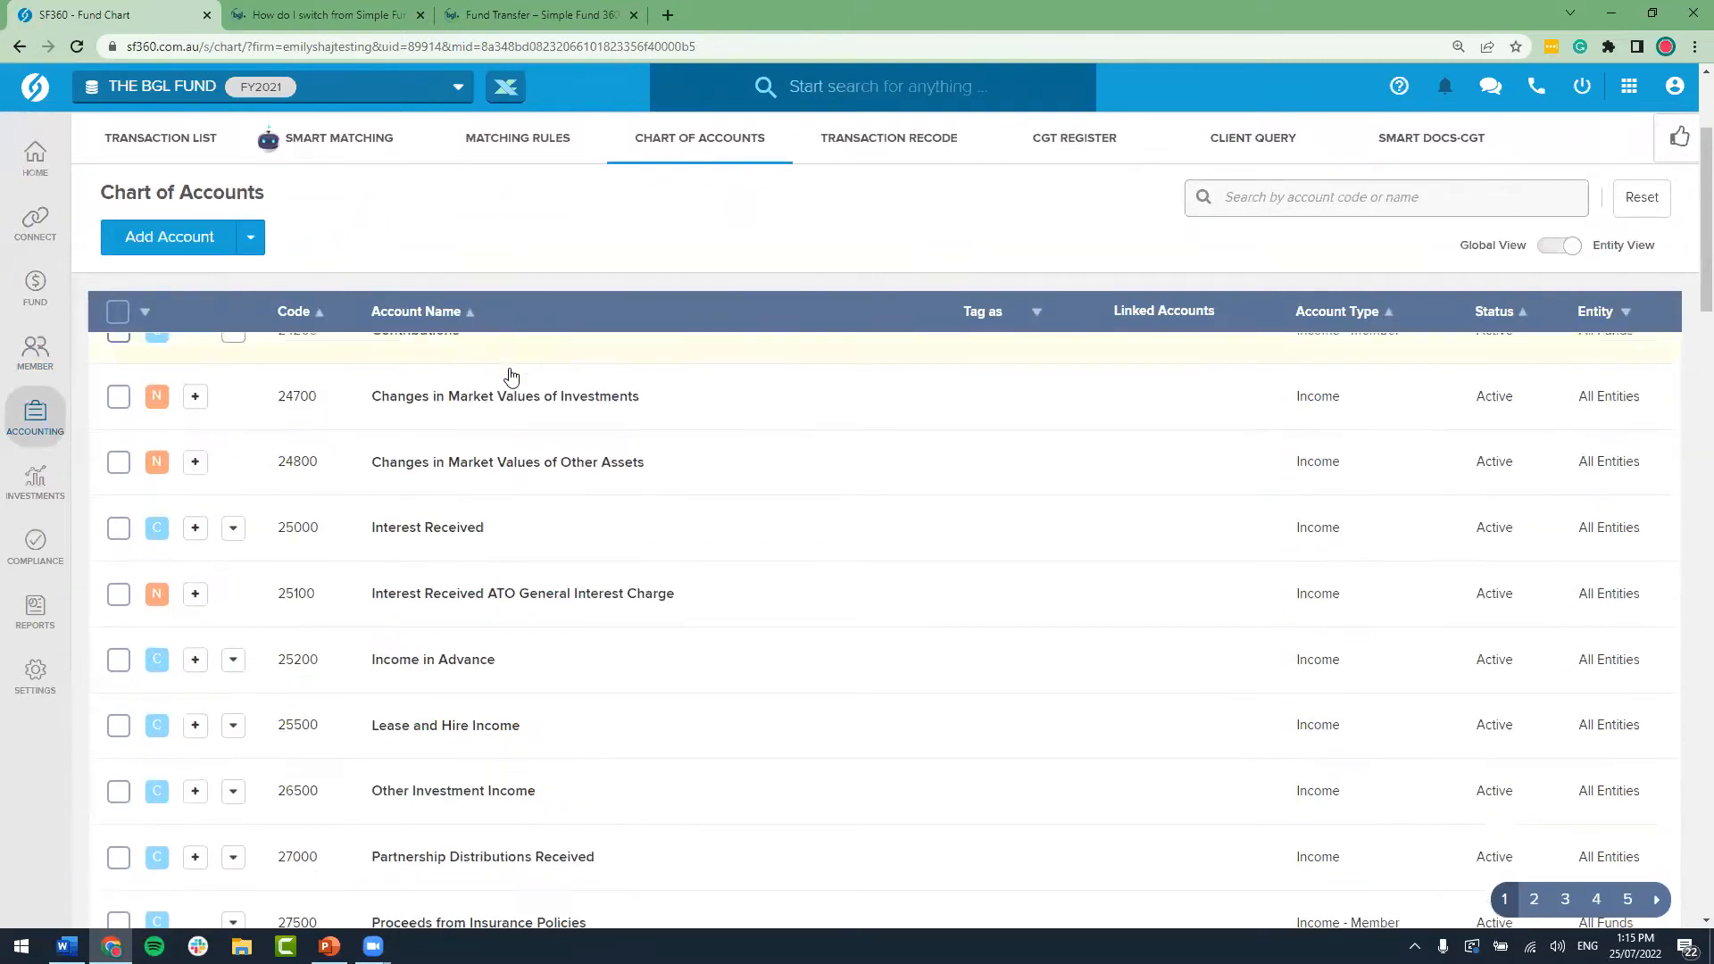
scroll(511, 375, "down", 4)
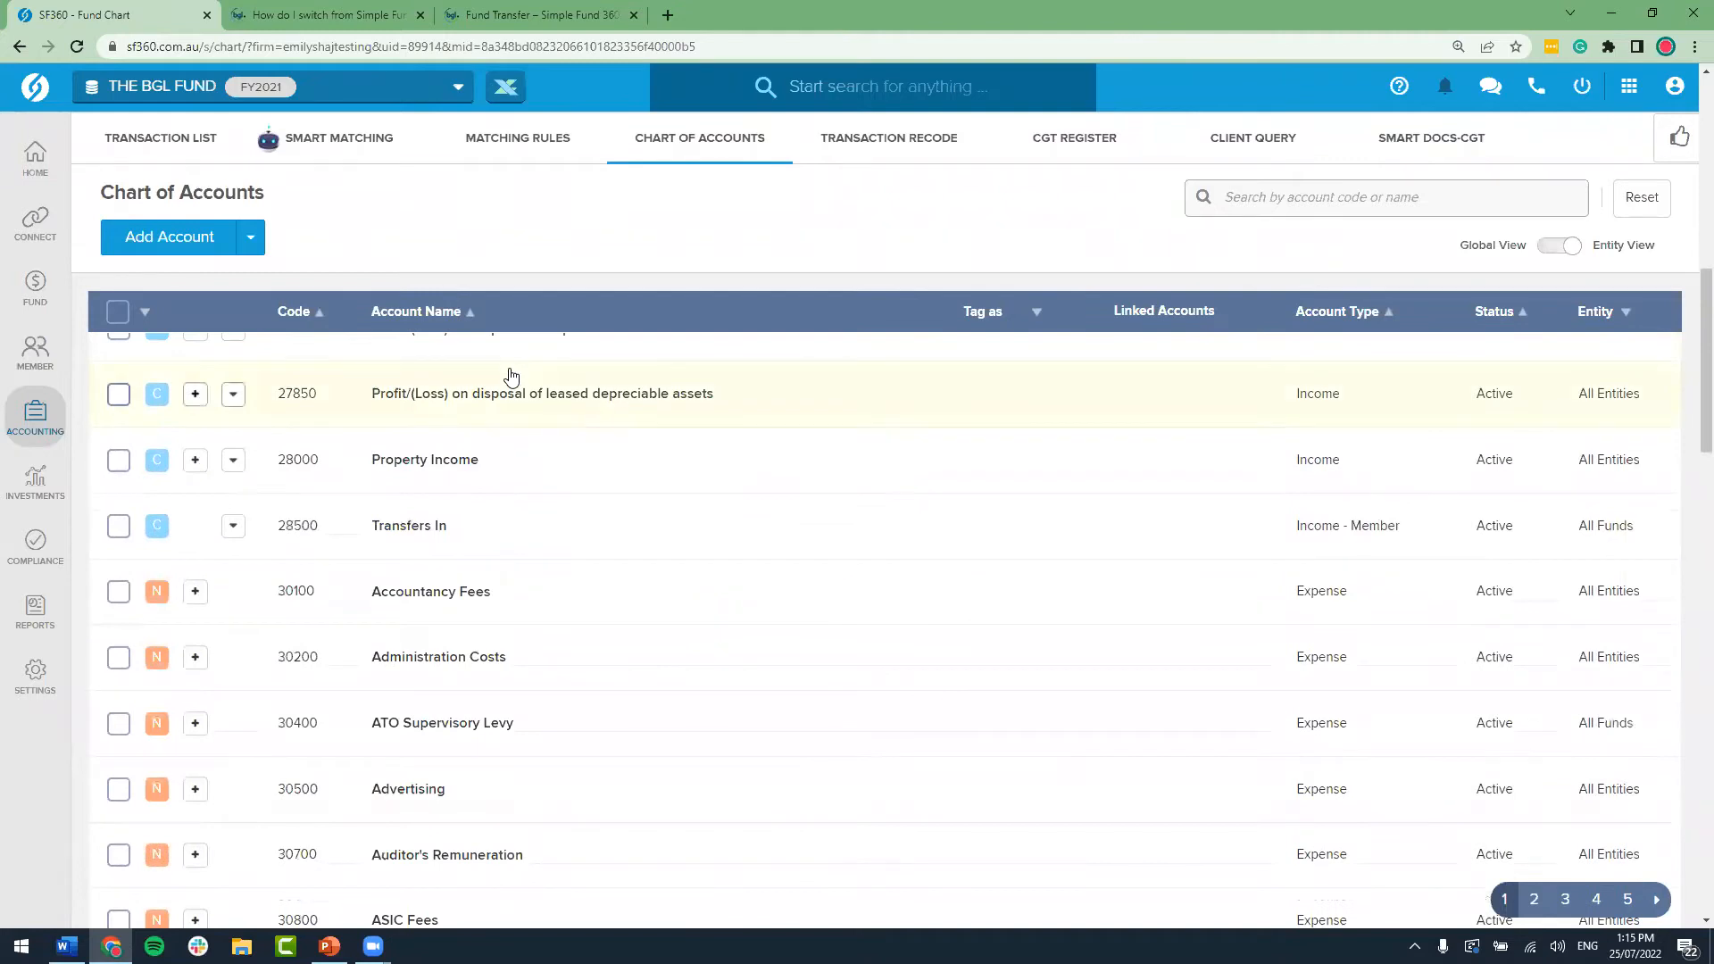
scroll(574, 384, "down", 3)
scroll(573, 384, "down", 6)
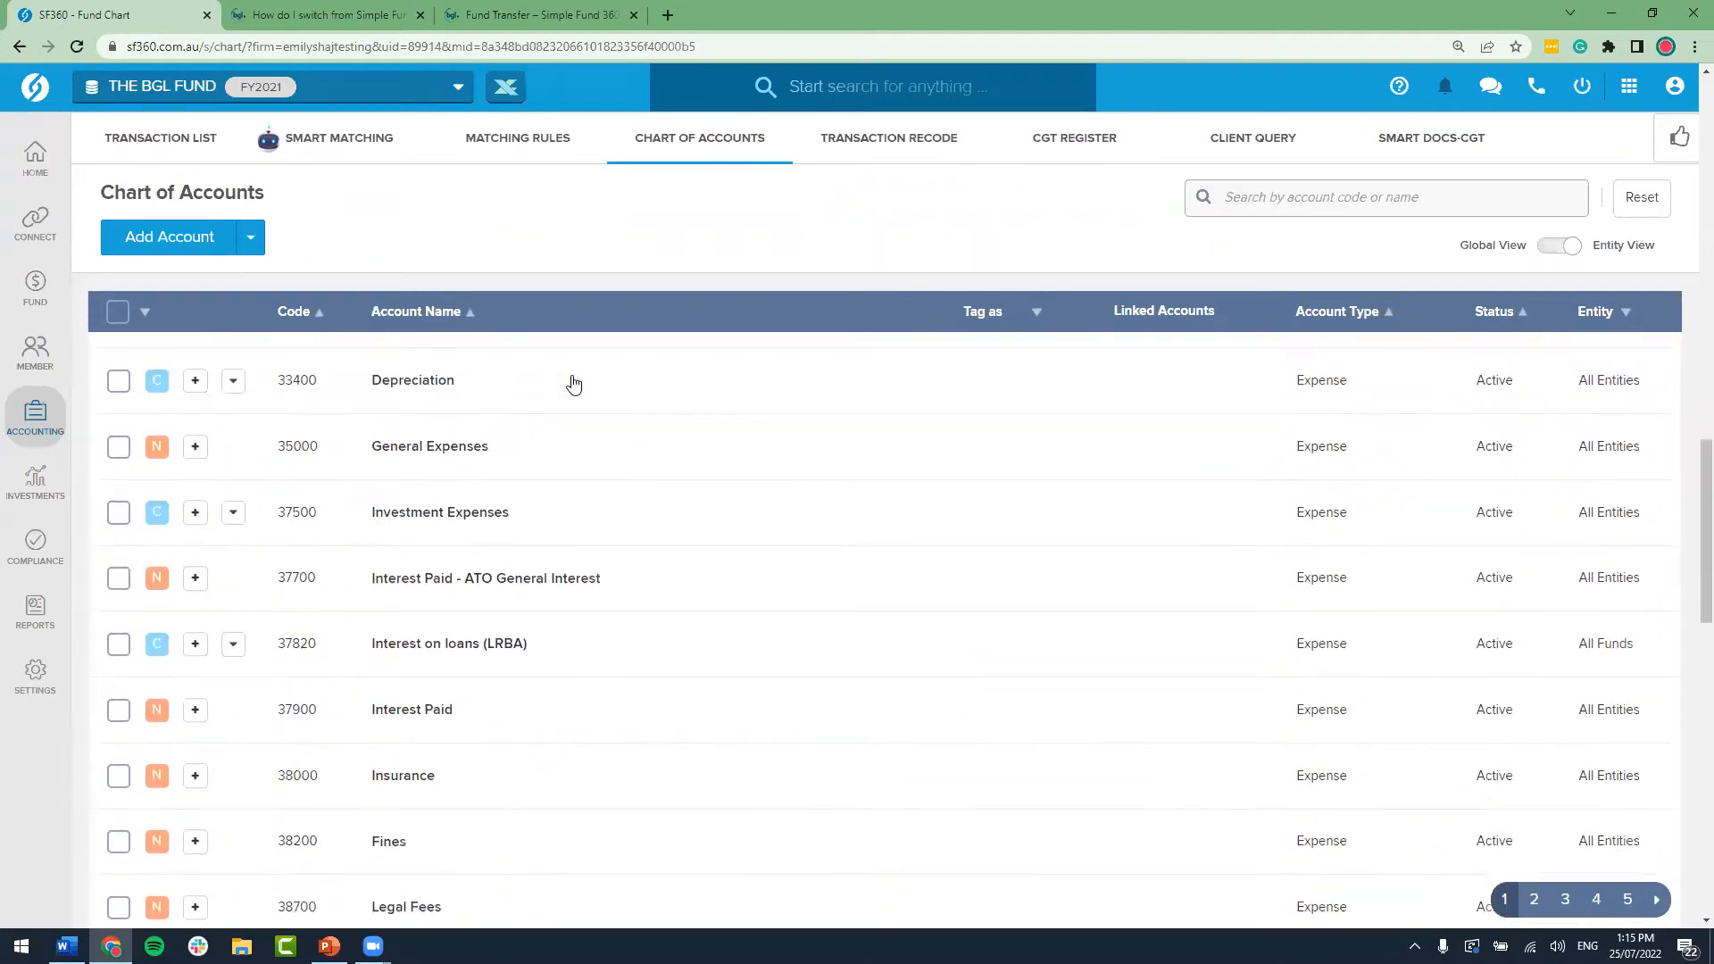
scroll(574, 384, "down", 3)
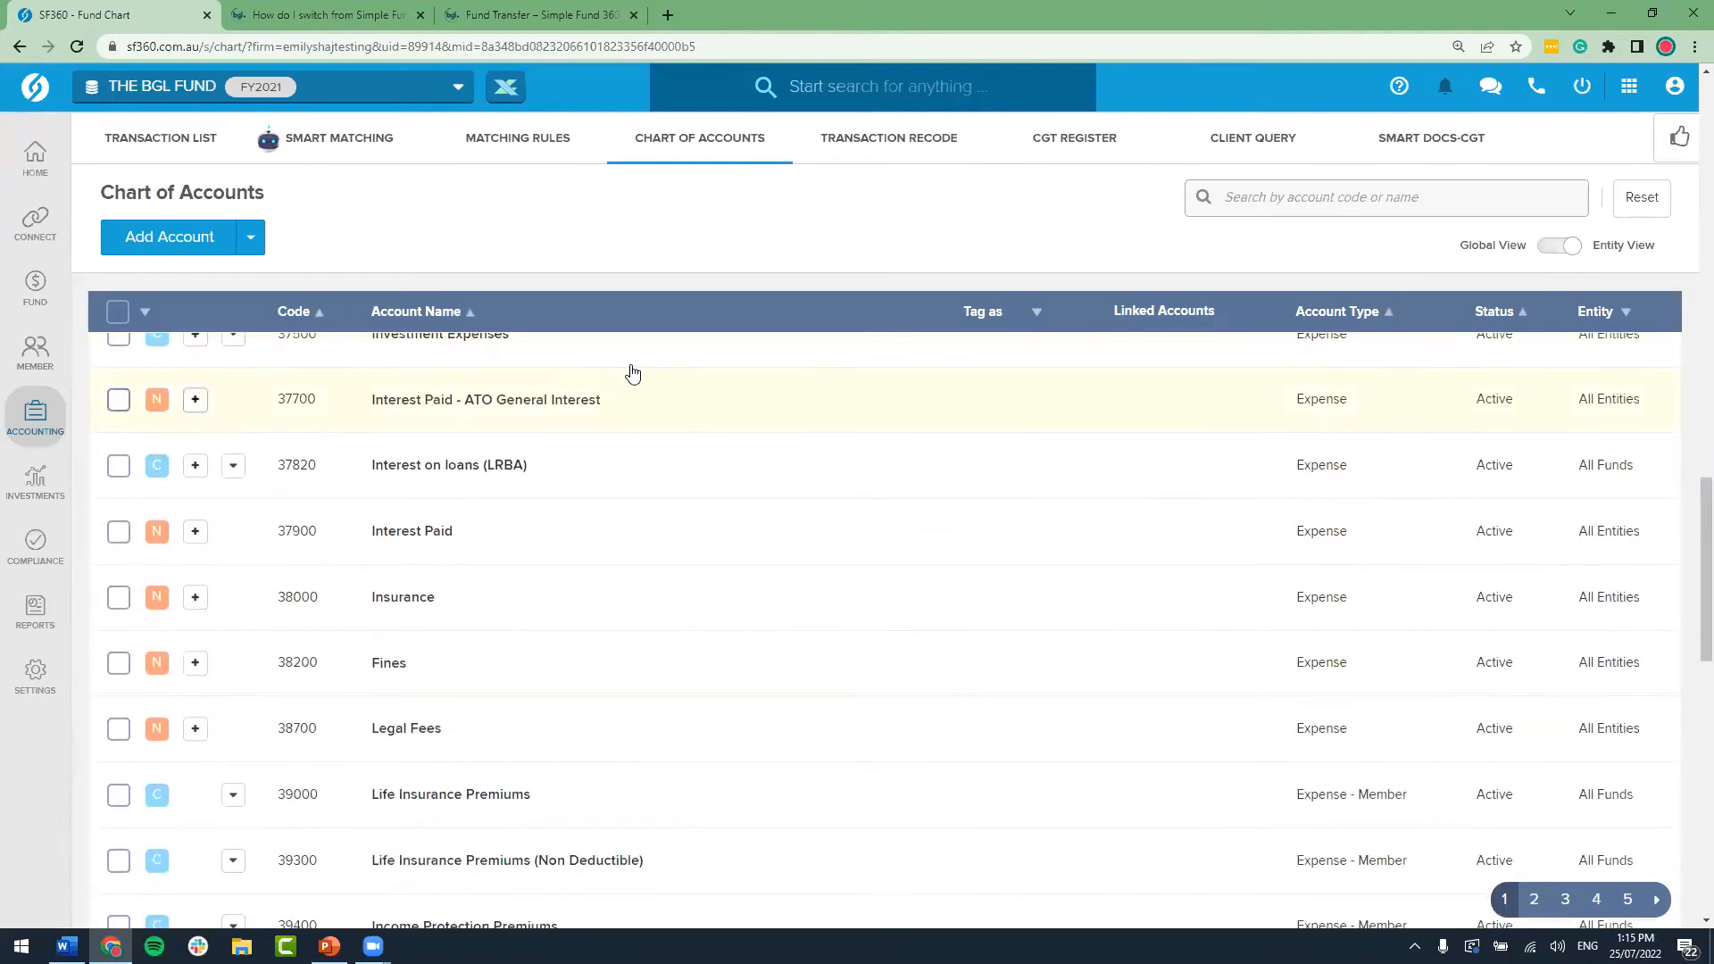
scroll(632, 372, "down", 3)
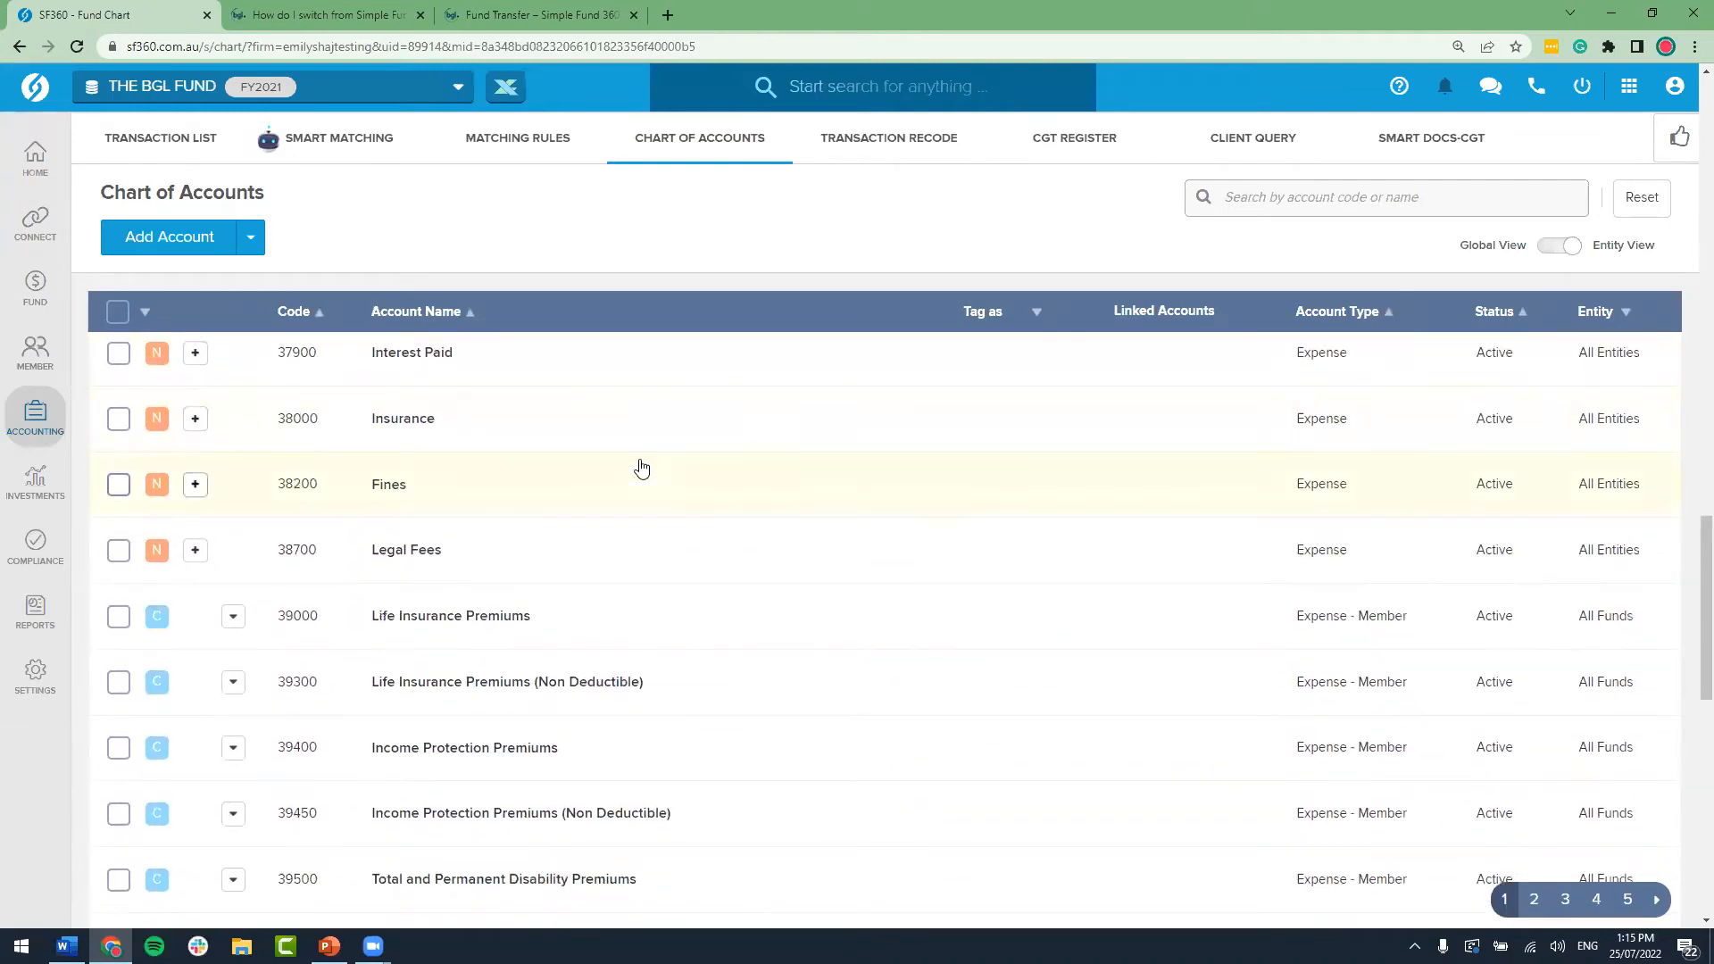
scroll(641, 466, "down", 10)
scroll(641, 466, "up", 4)
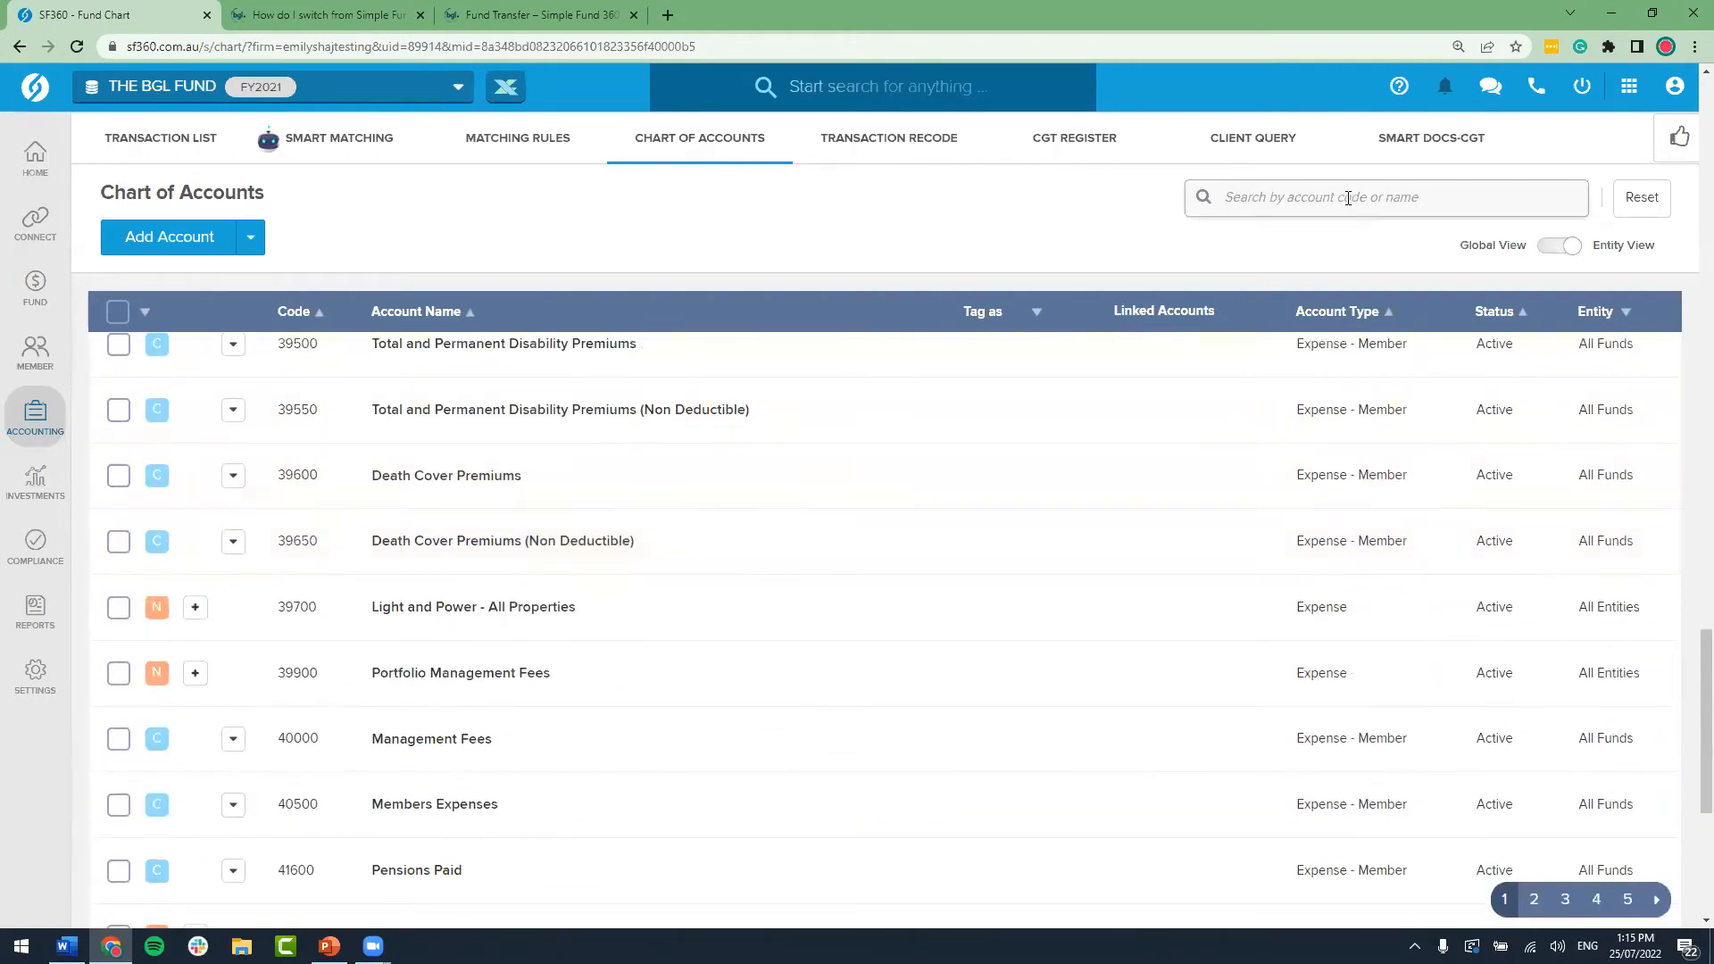
Step: Search the chart of accounts by the first member's code and examine the sub-accounts listed for that member
type("jjones")
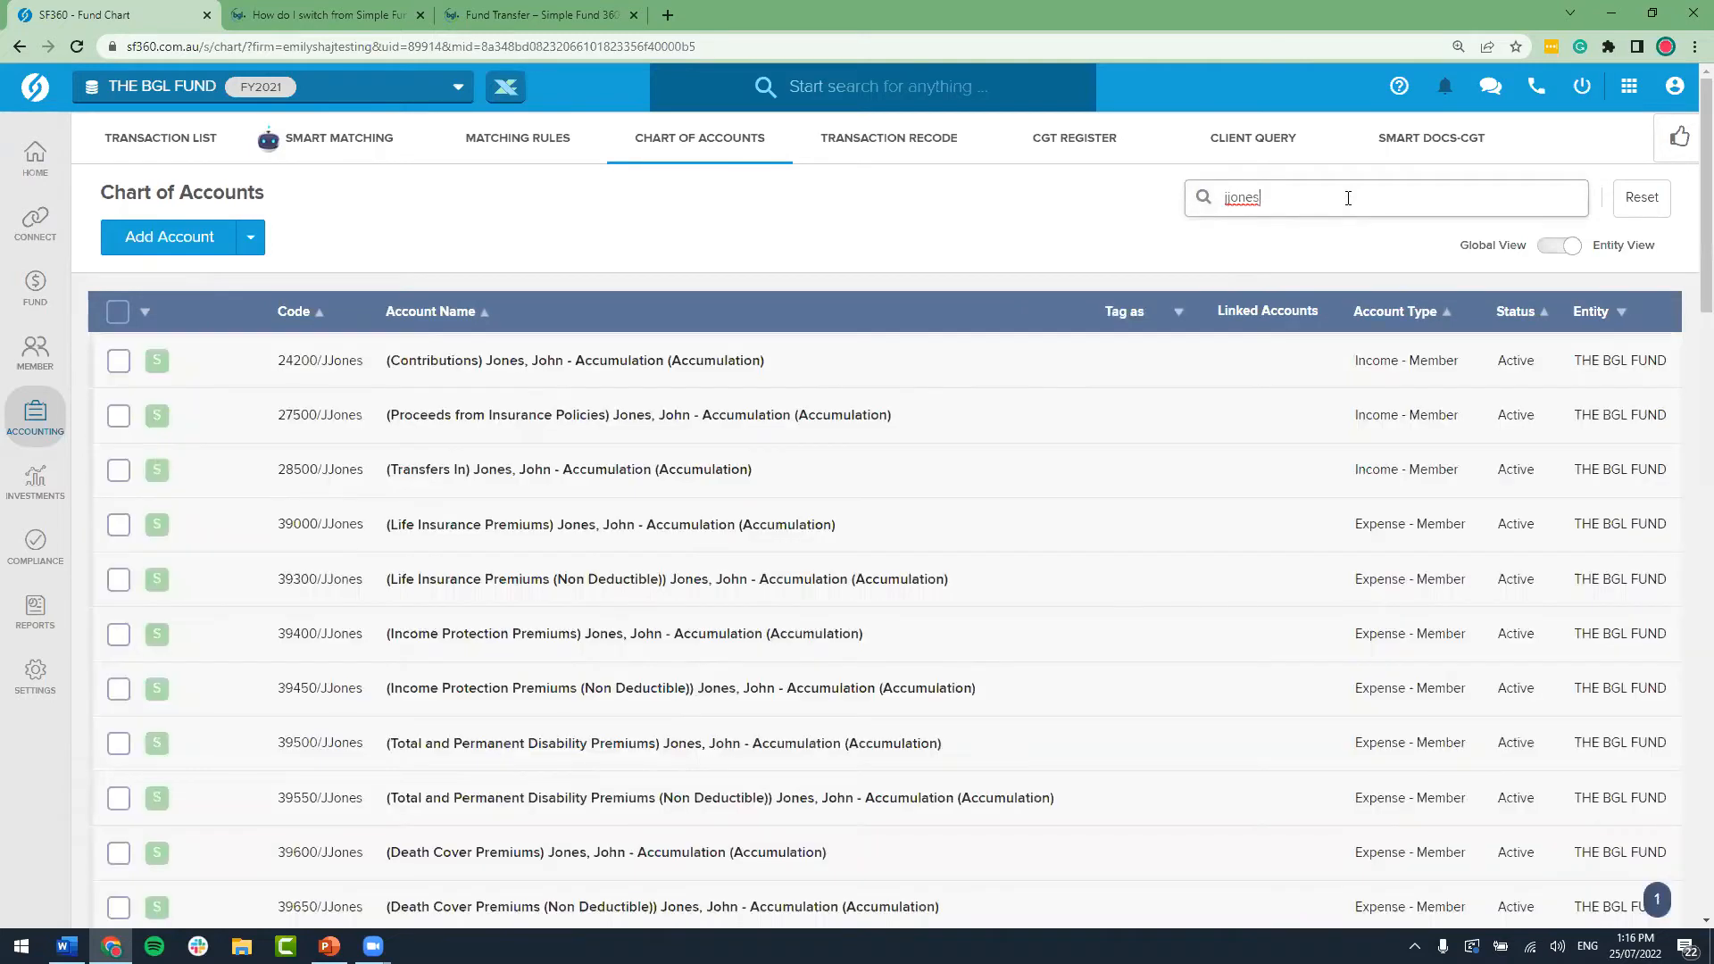
scroll(878, 374, "down", 2)
scroll(877, 374, "down", 6)
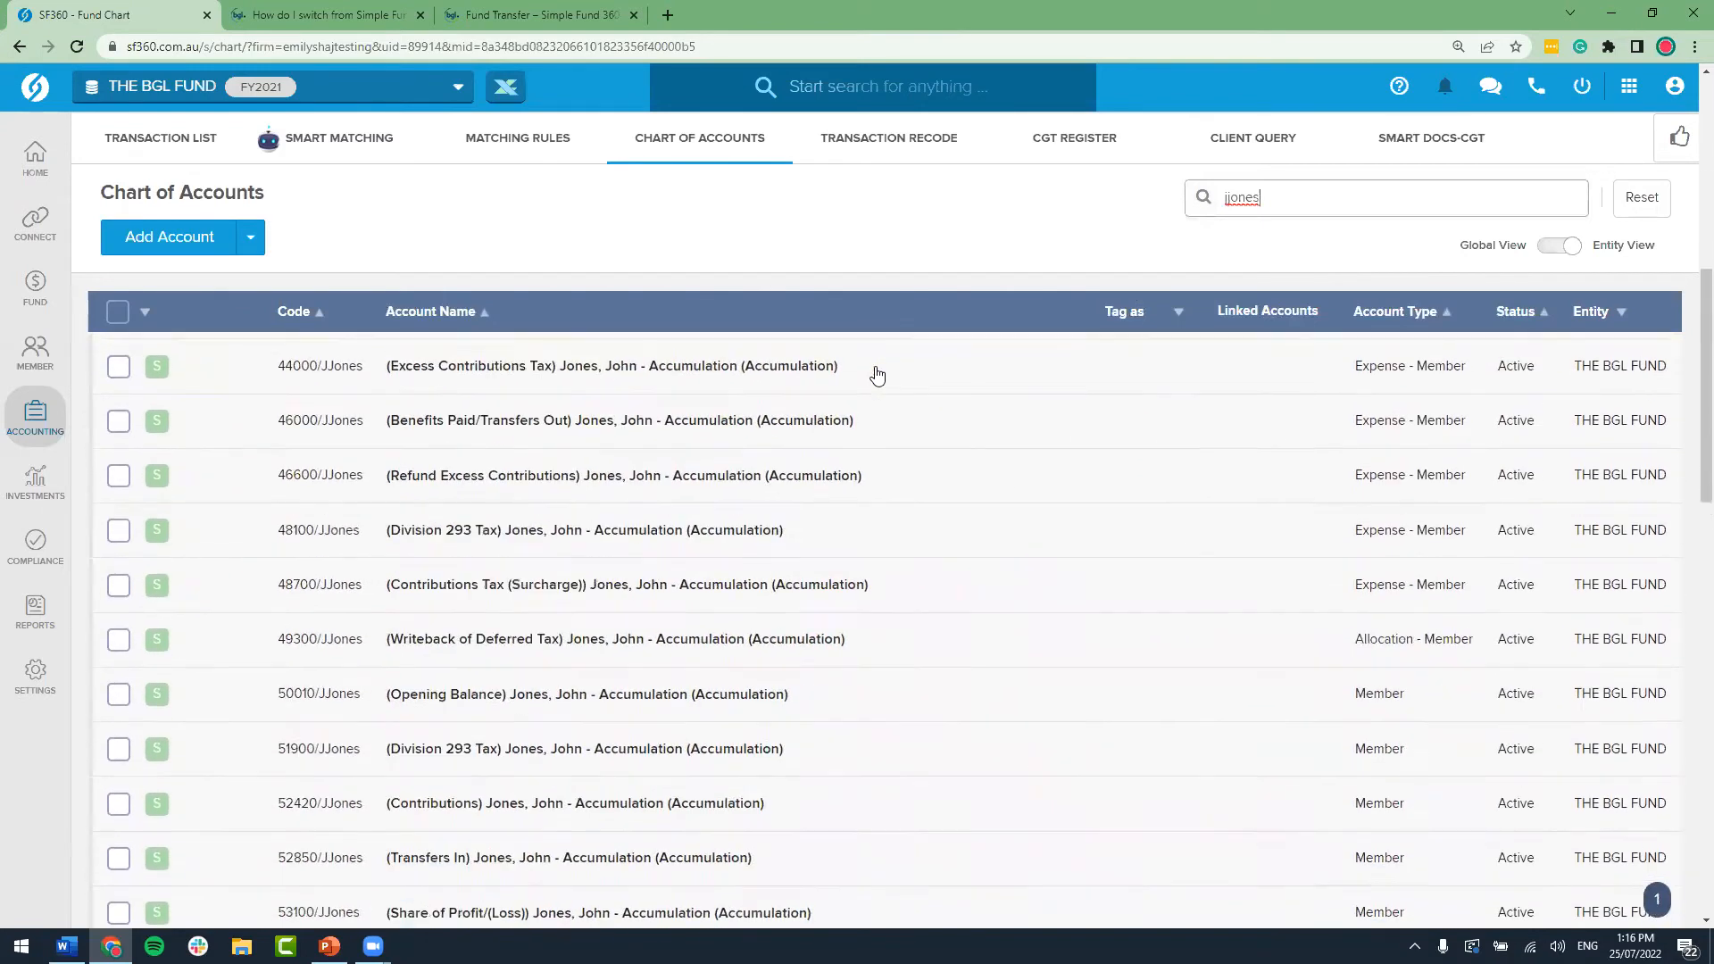
scroll(878, 373, "down", 2)
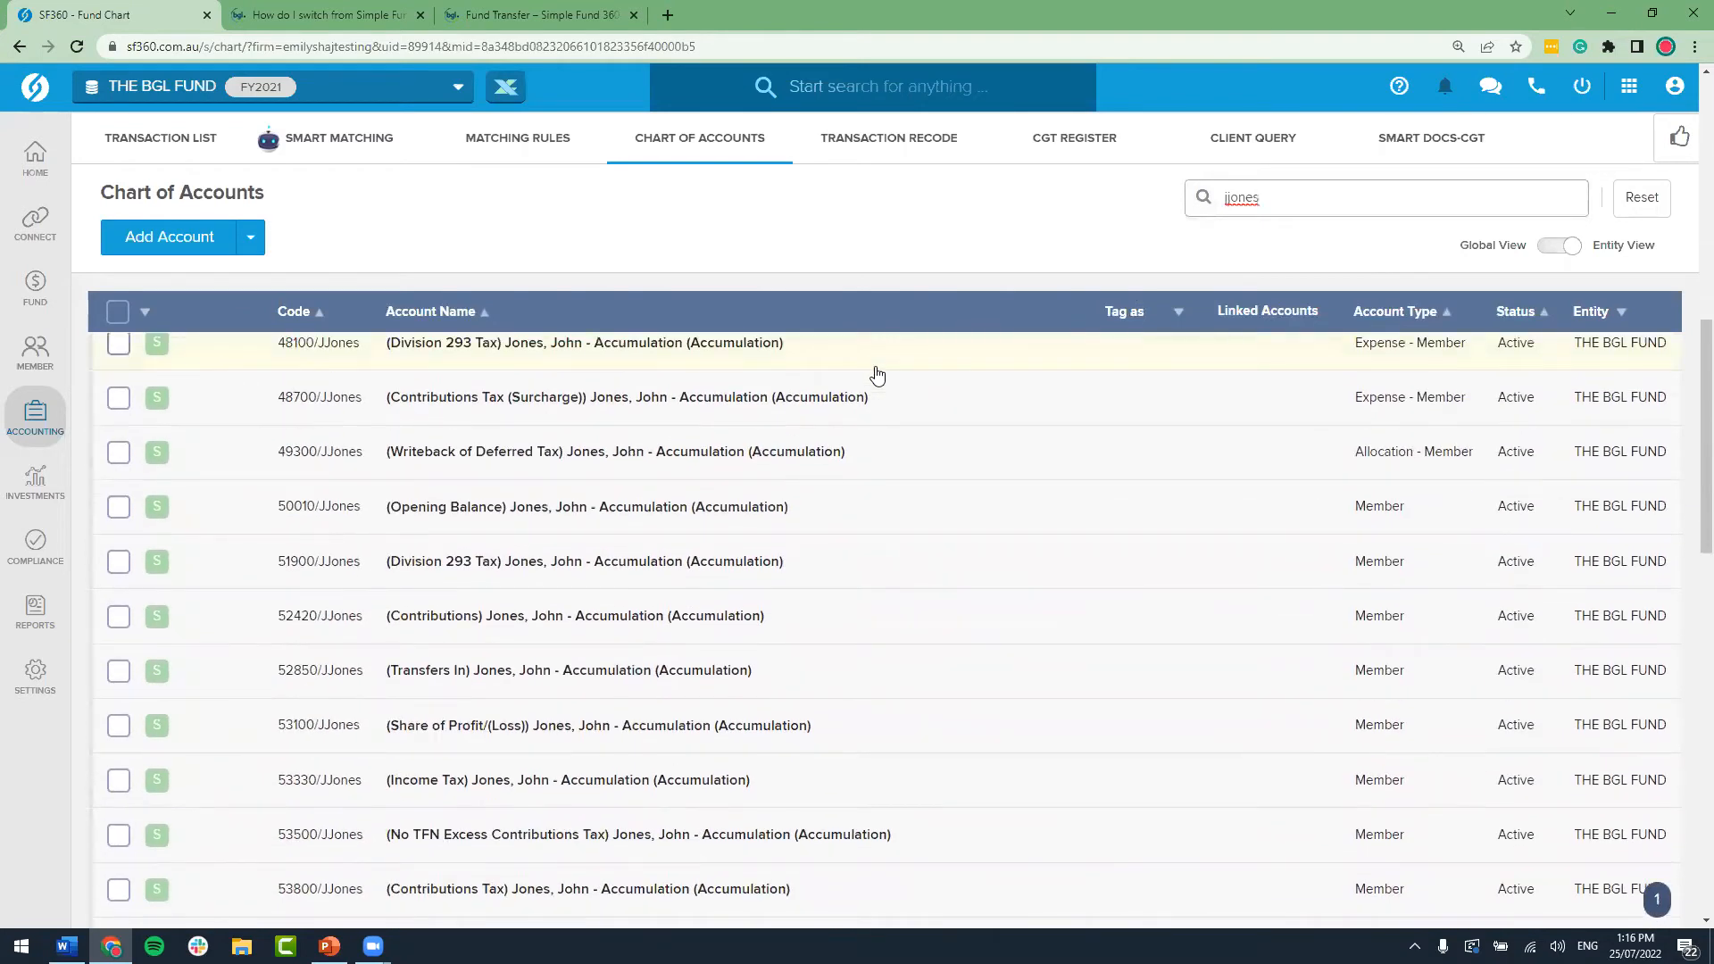
scroll(877, 373, "down", 7)
scroll(877, 373, "down", 4)
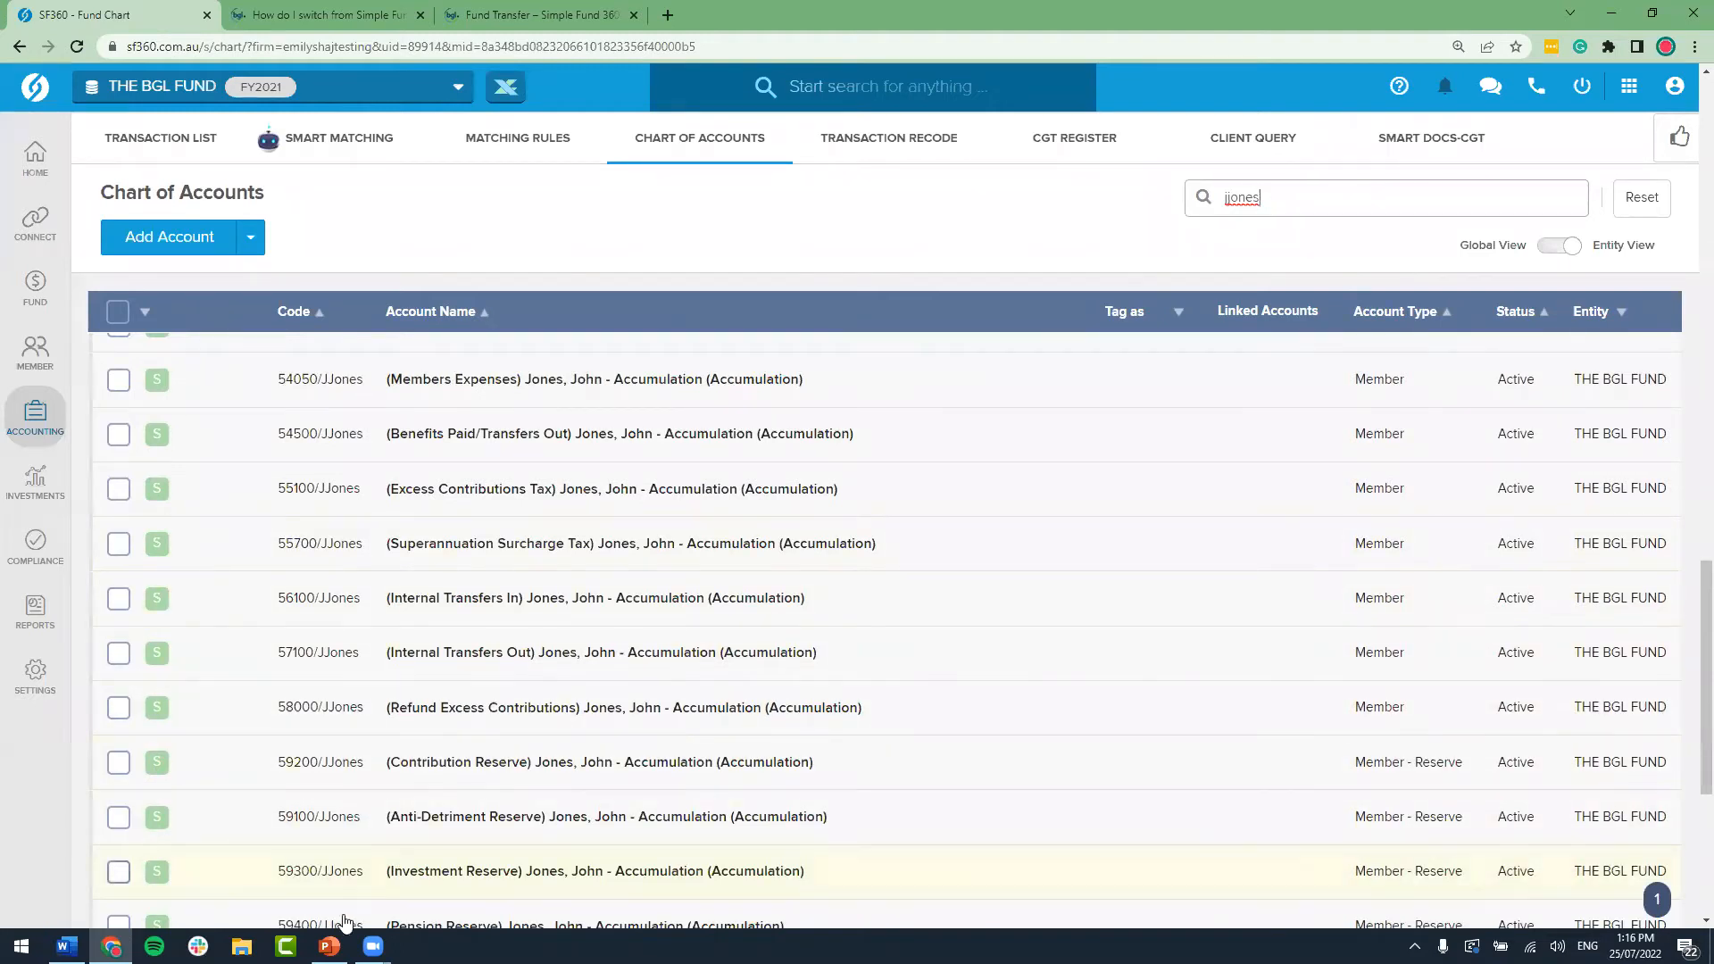
Step: Switch to the SF360EW presentation in PowerPoint and present slide 9 with the two Members Statements
mouse_move(330, 946)
scroll(170, 525, "down", 5)
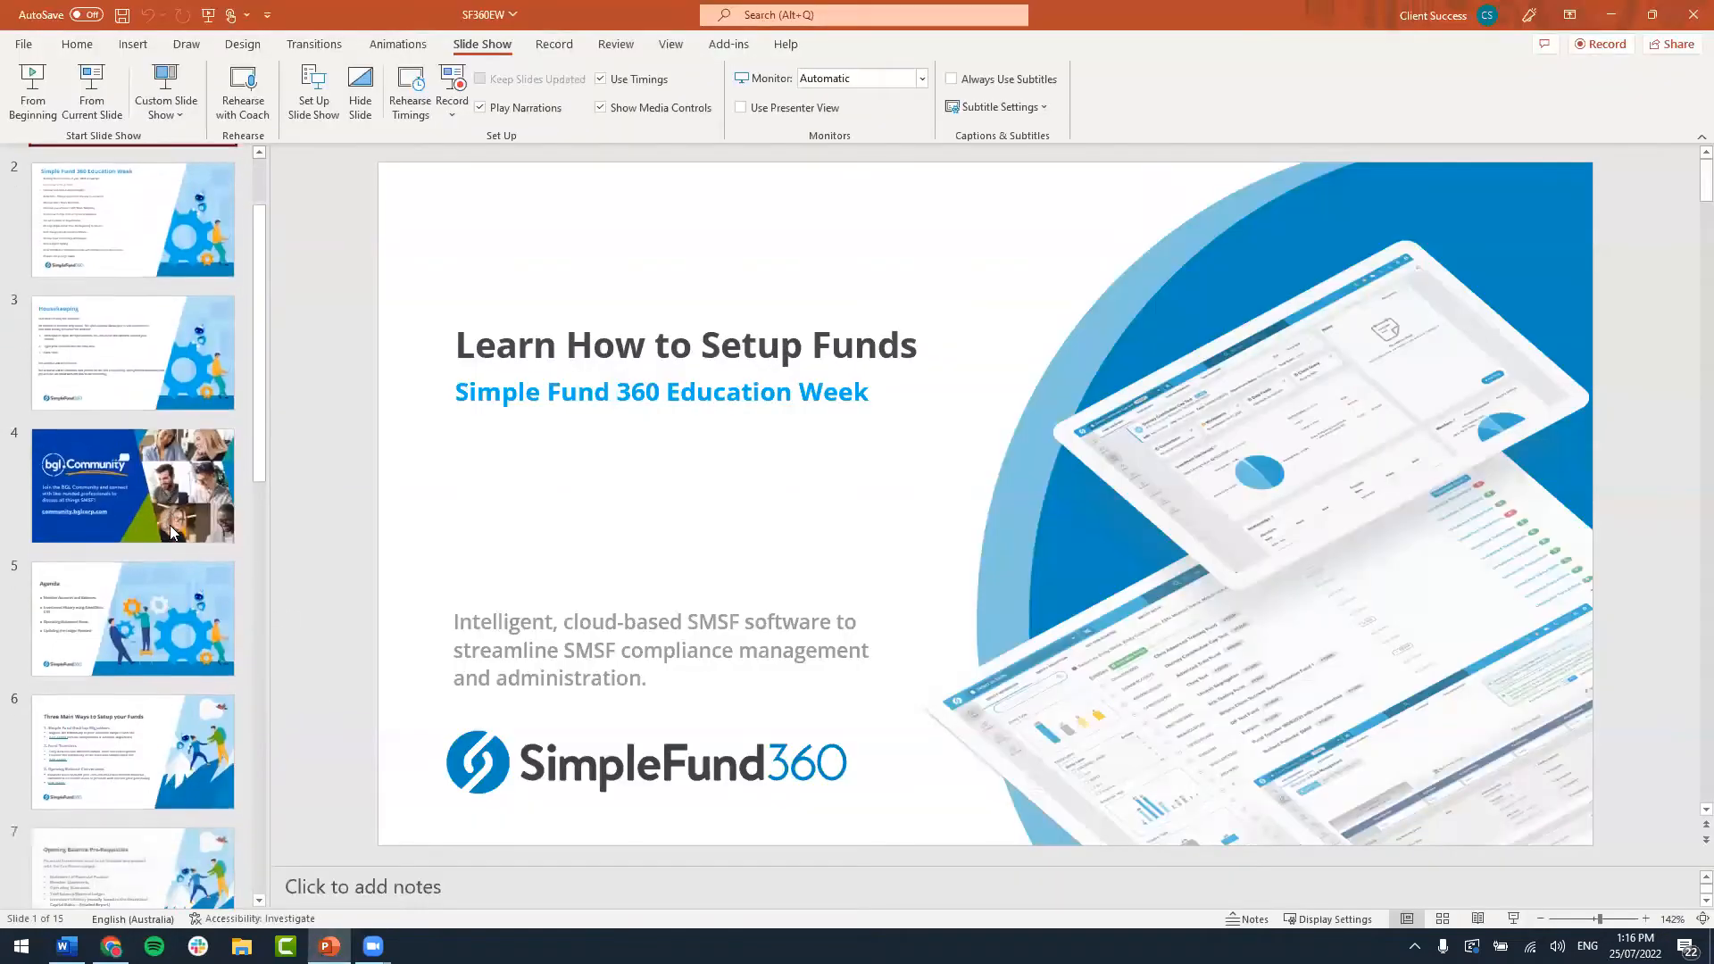
left_click(161, 745)
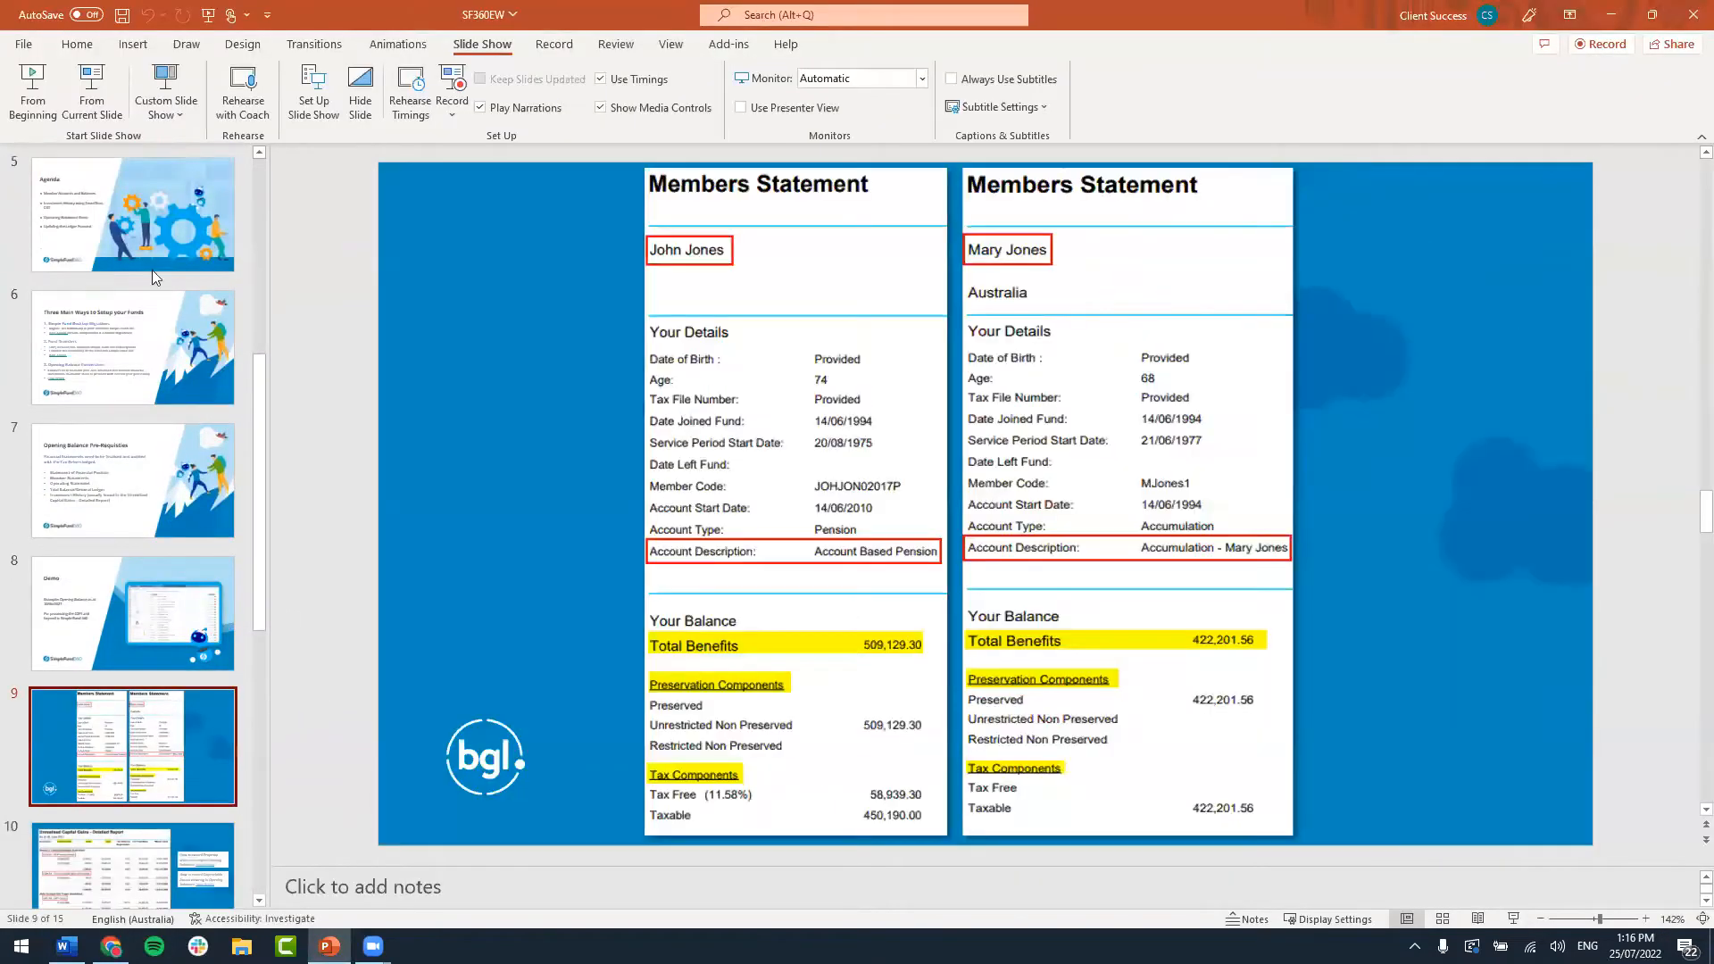
left_click(91, 90)
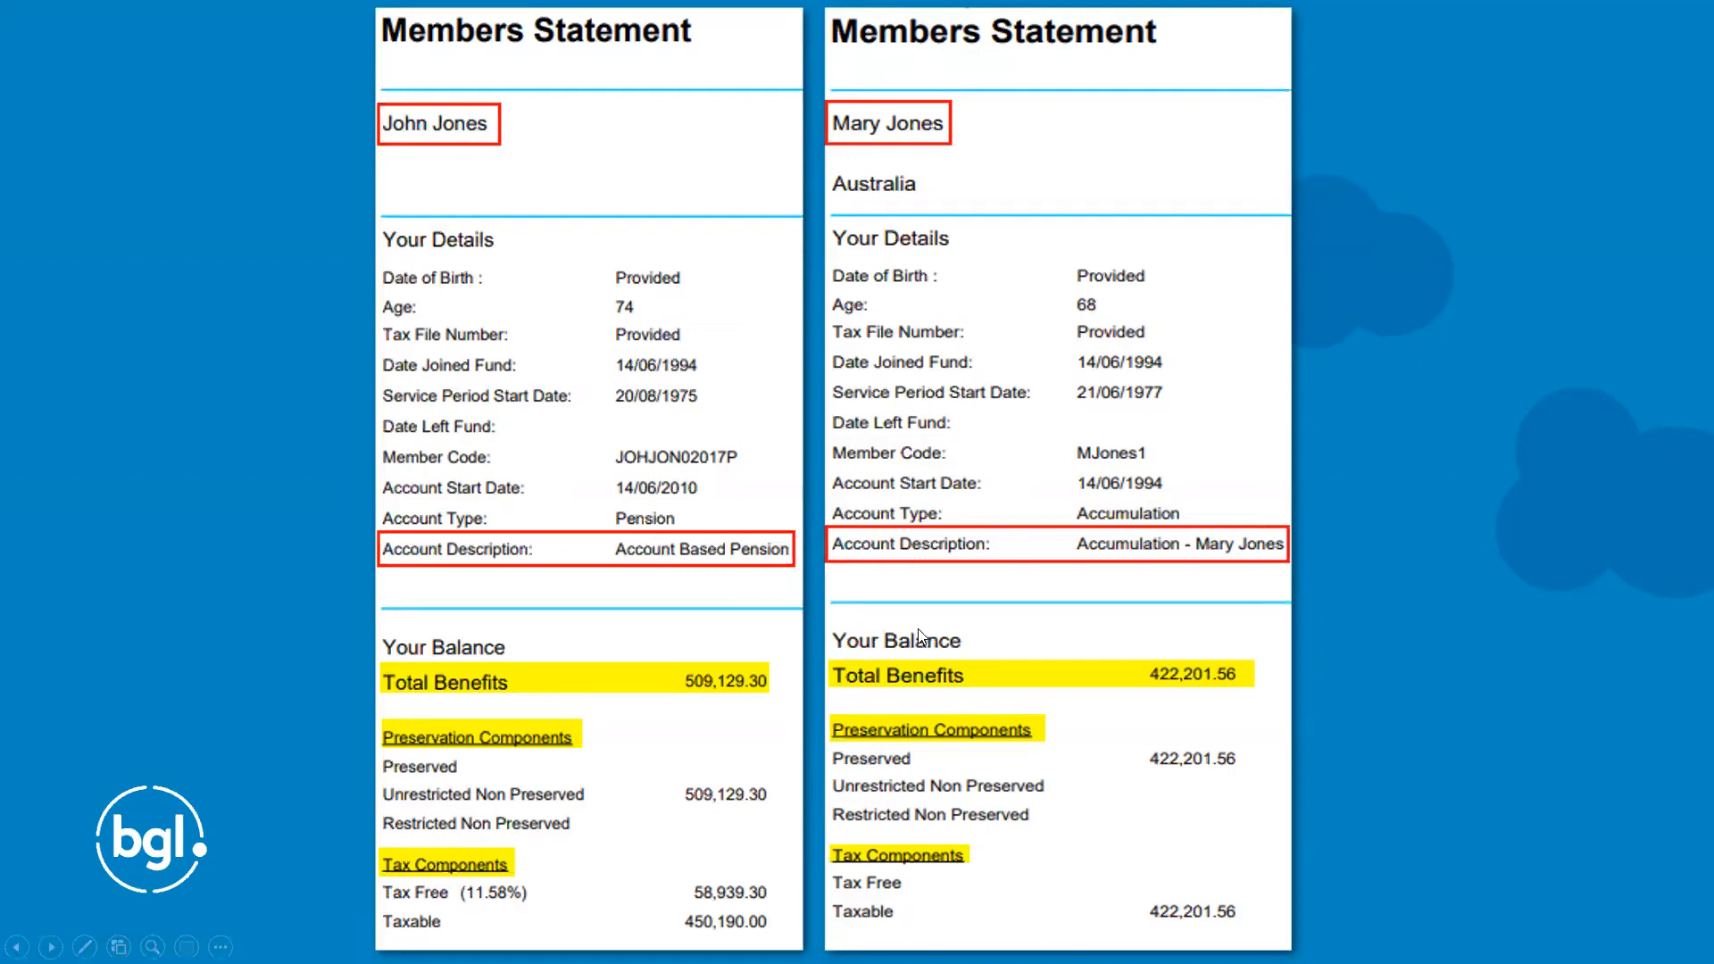
Step: End the slide show, return to the fund in Simple Fund 360 and start a new general journal from the transaction list
key("Escape")
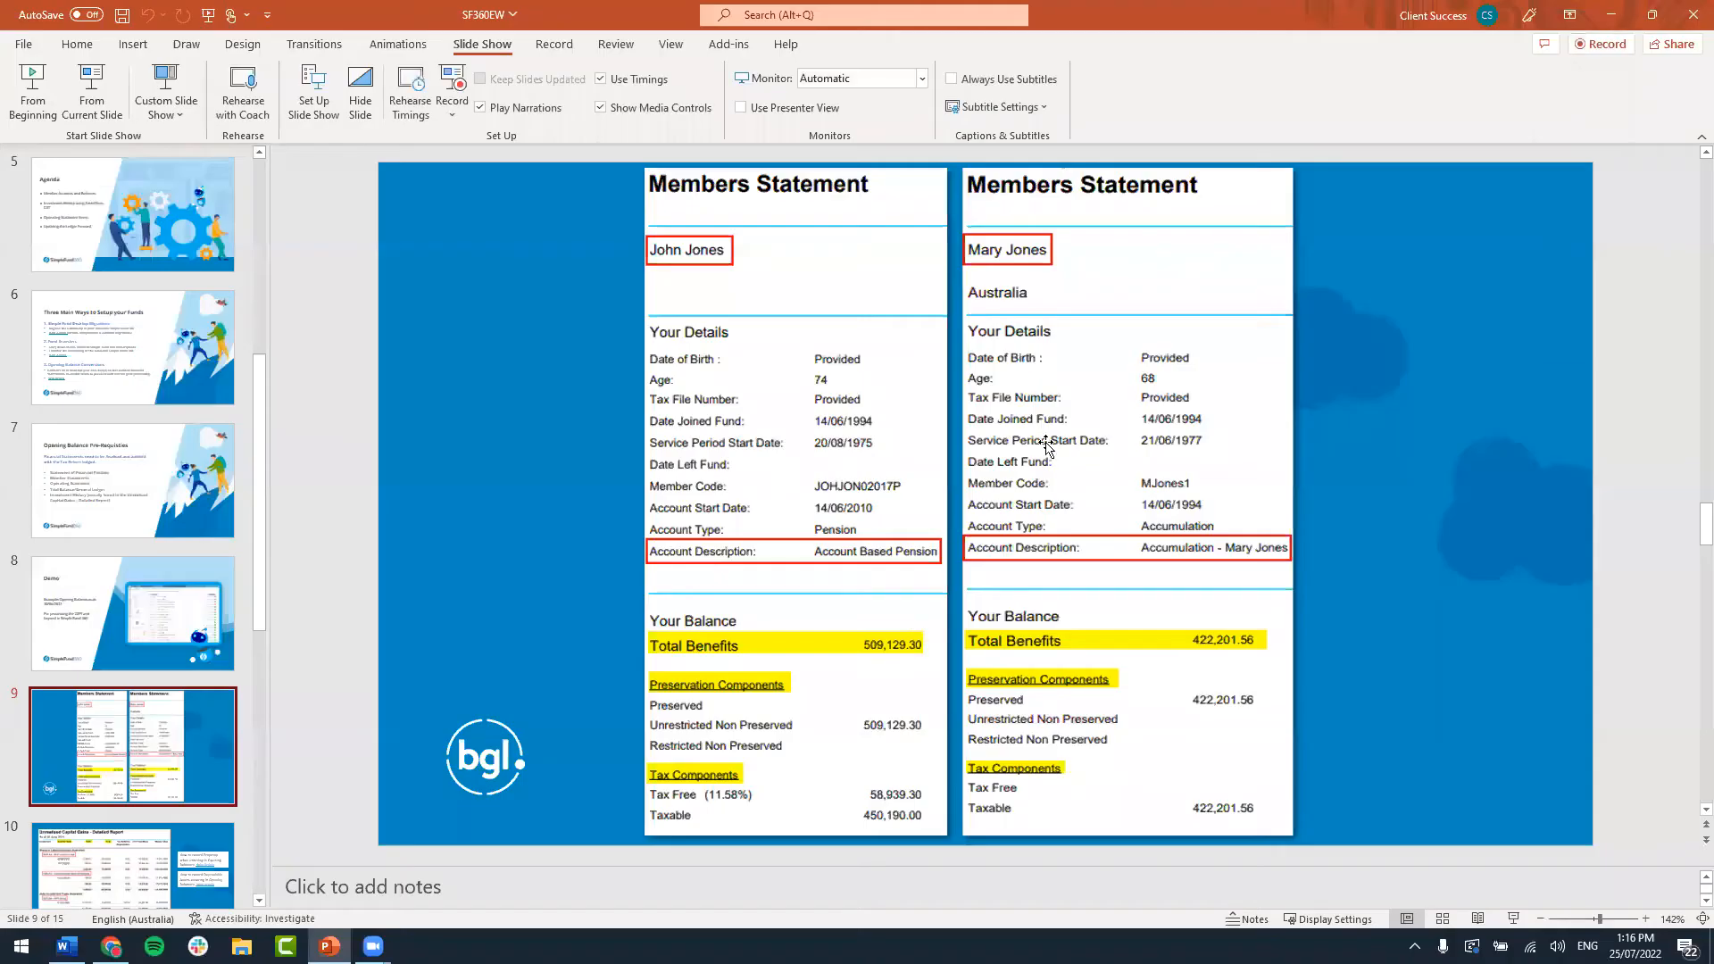
left_click(1611, 25)
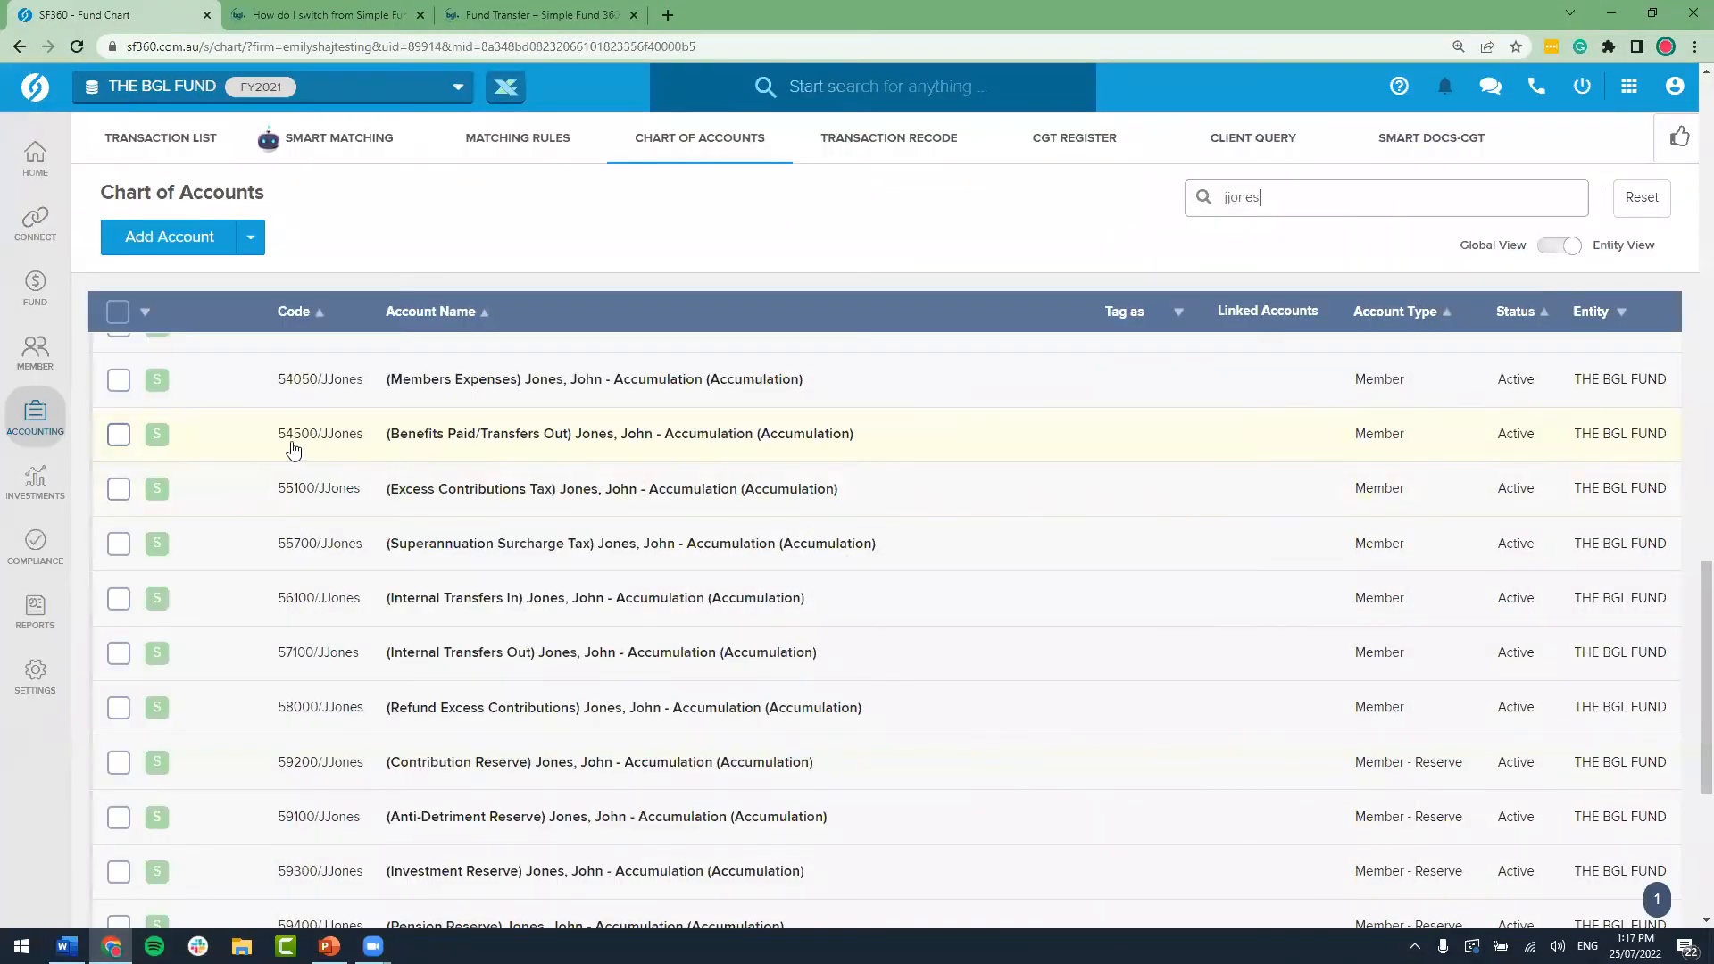
mouse_move(37, 412)
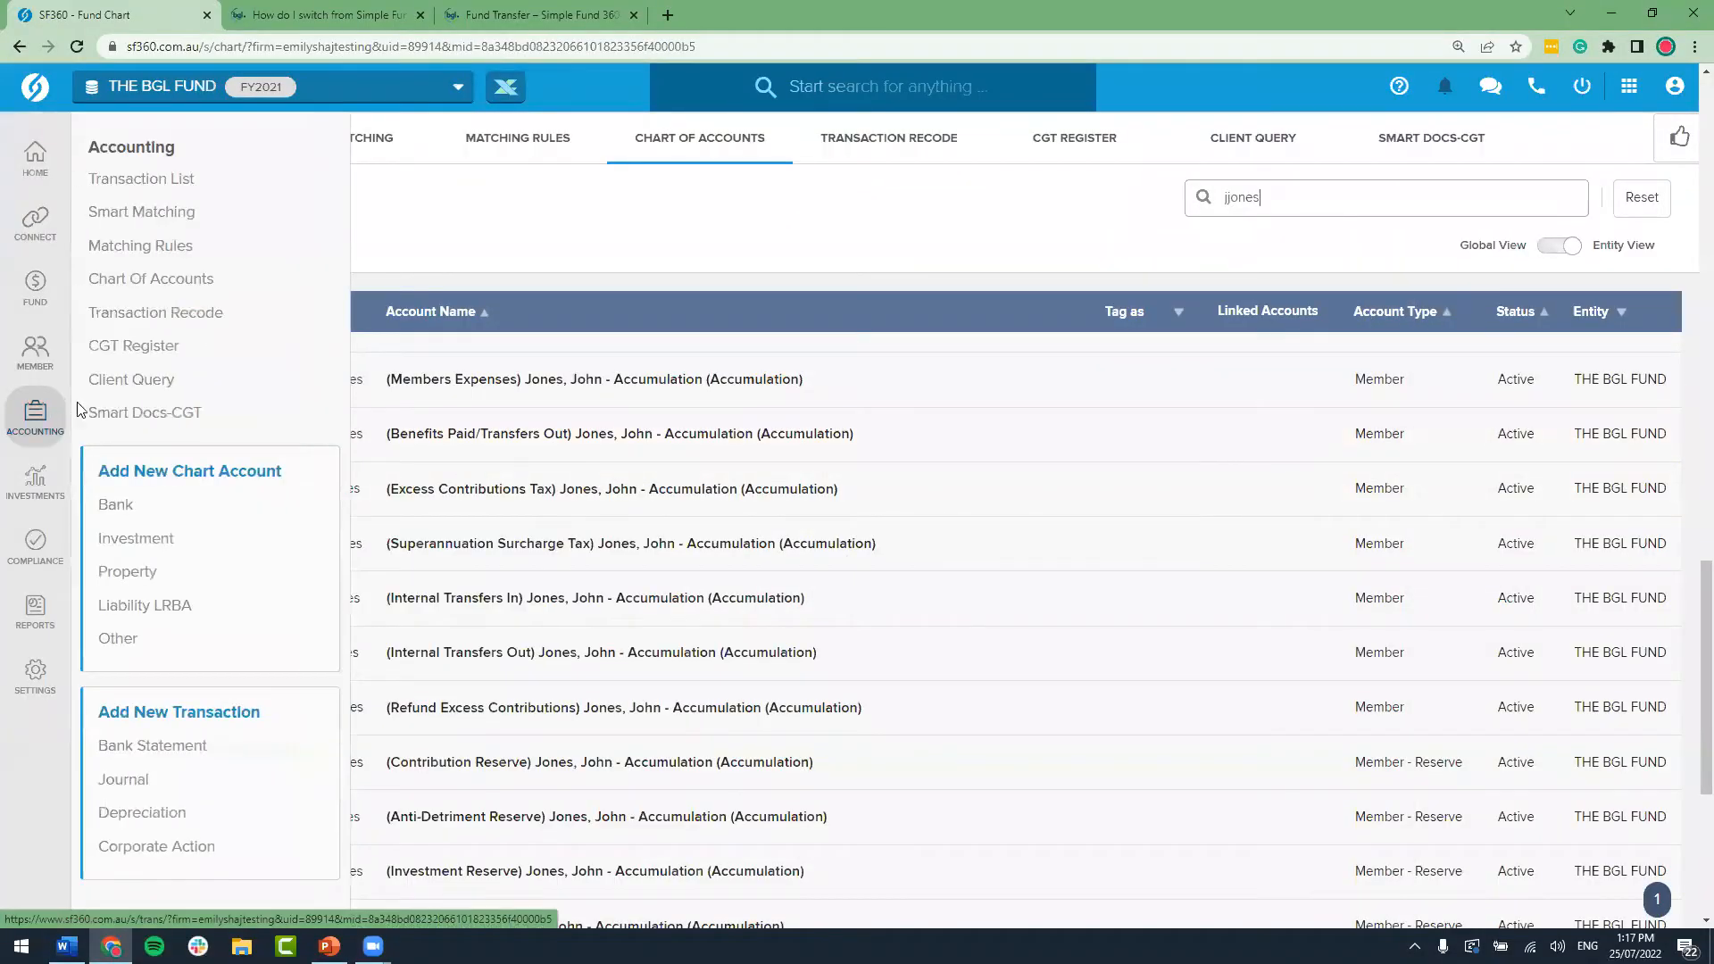
left_click(194, 181)
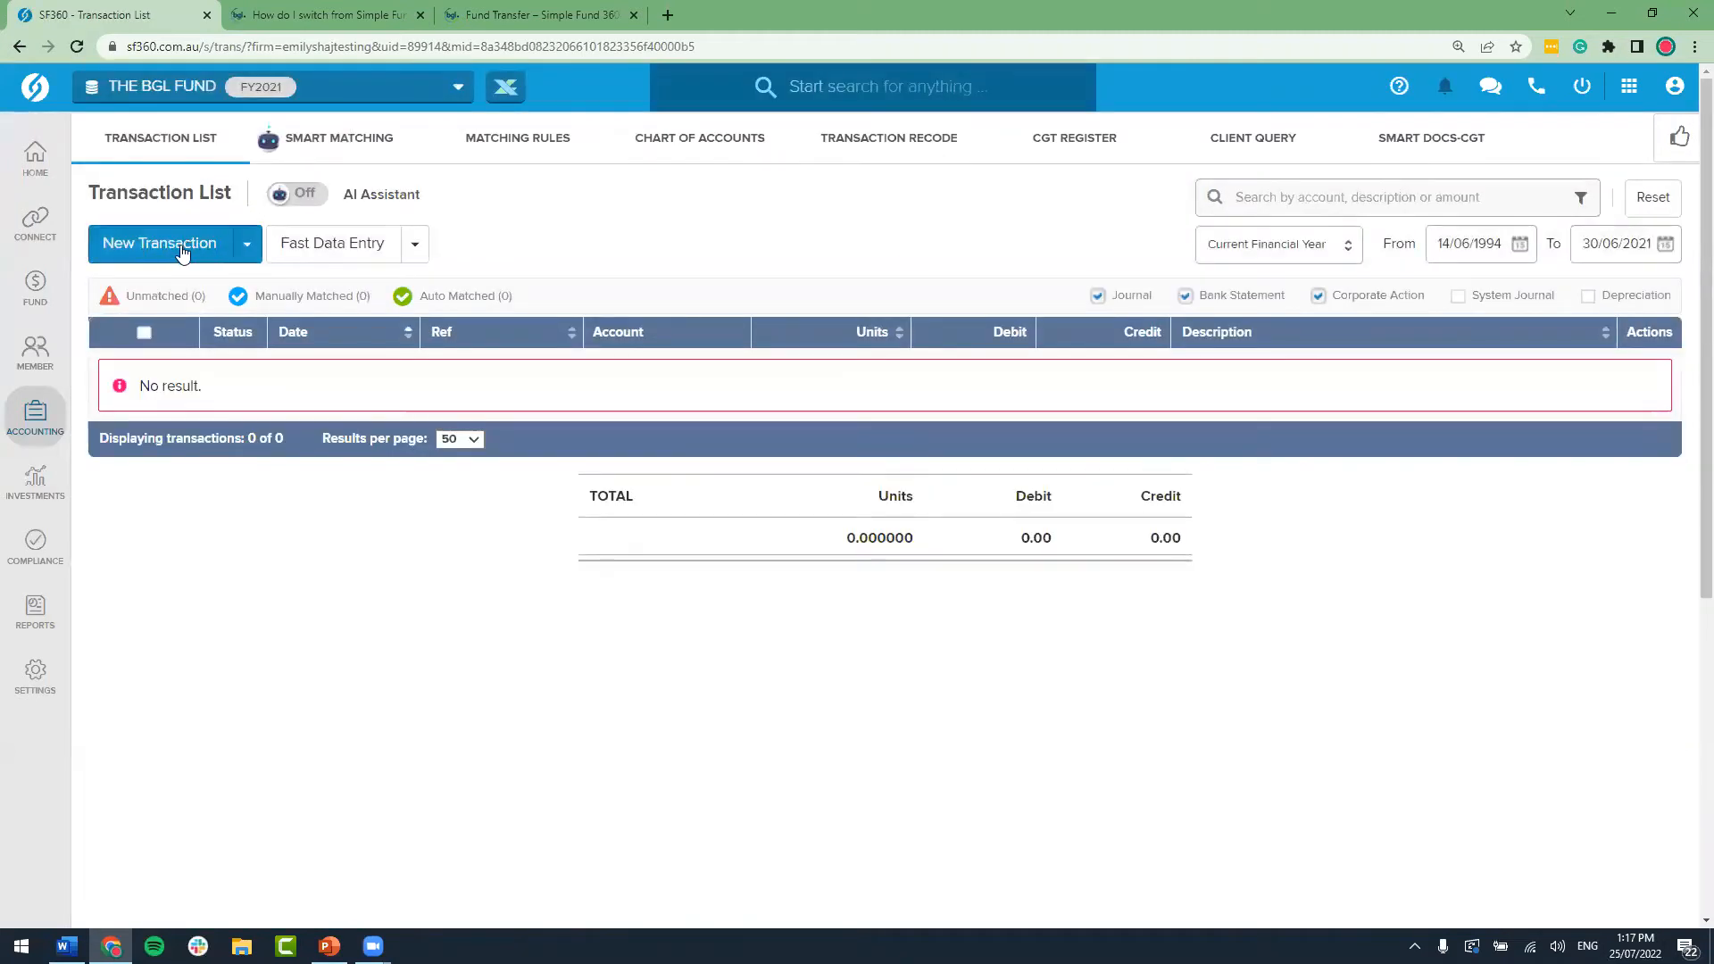
left_click(246, 249)
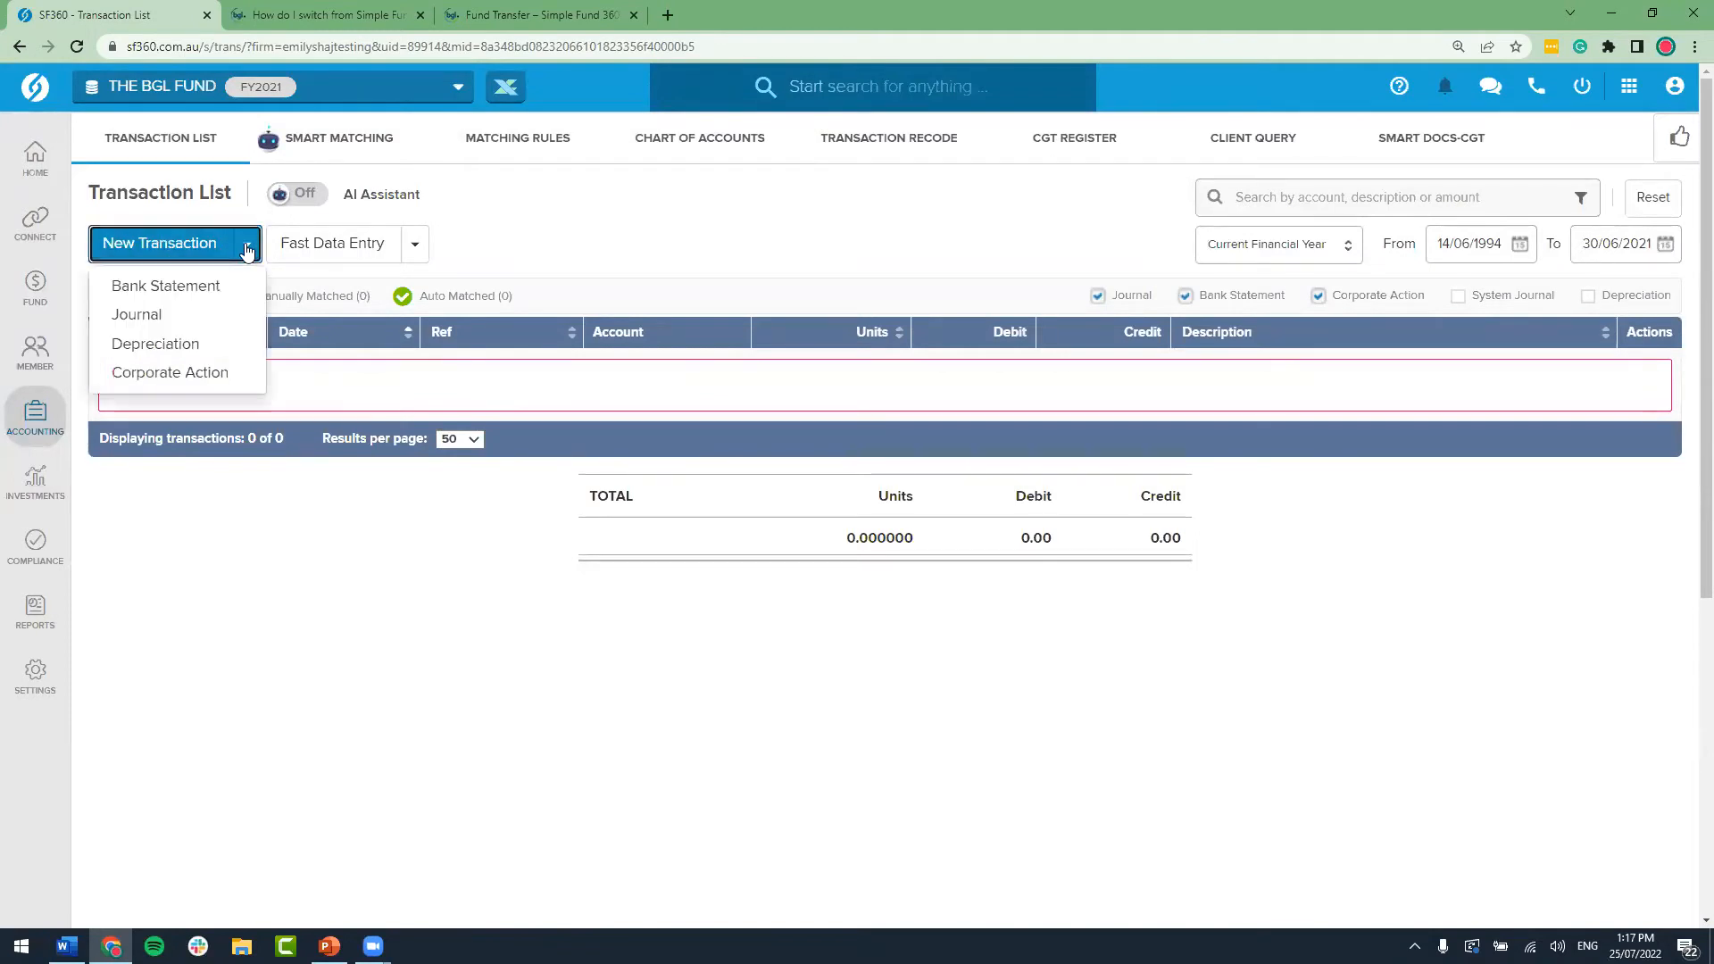
left_click(231, 317)
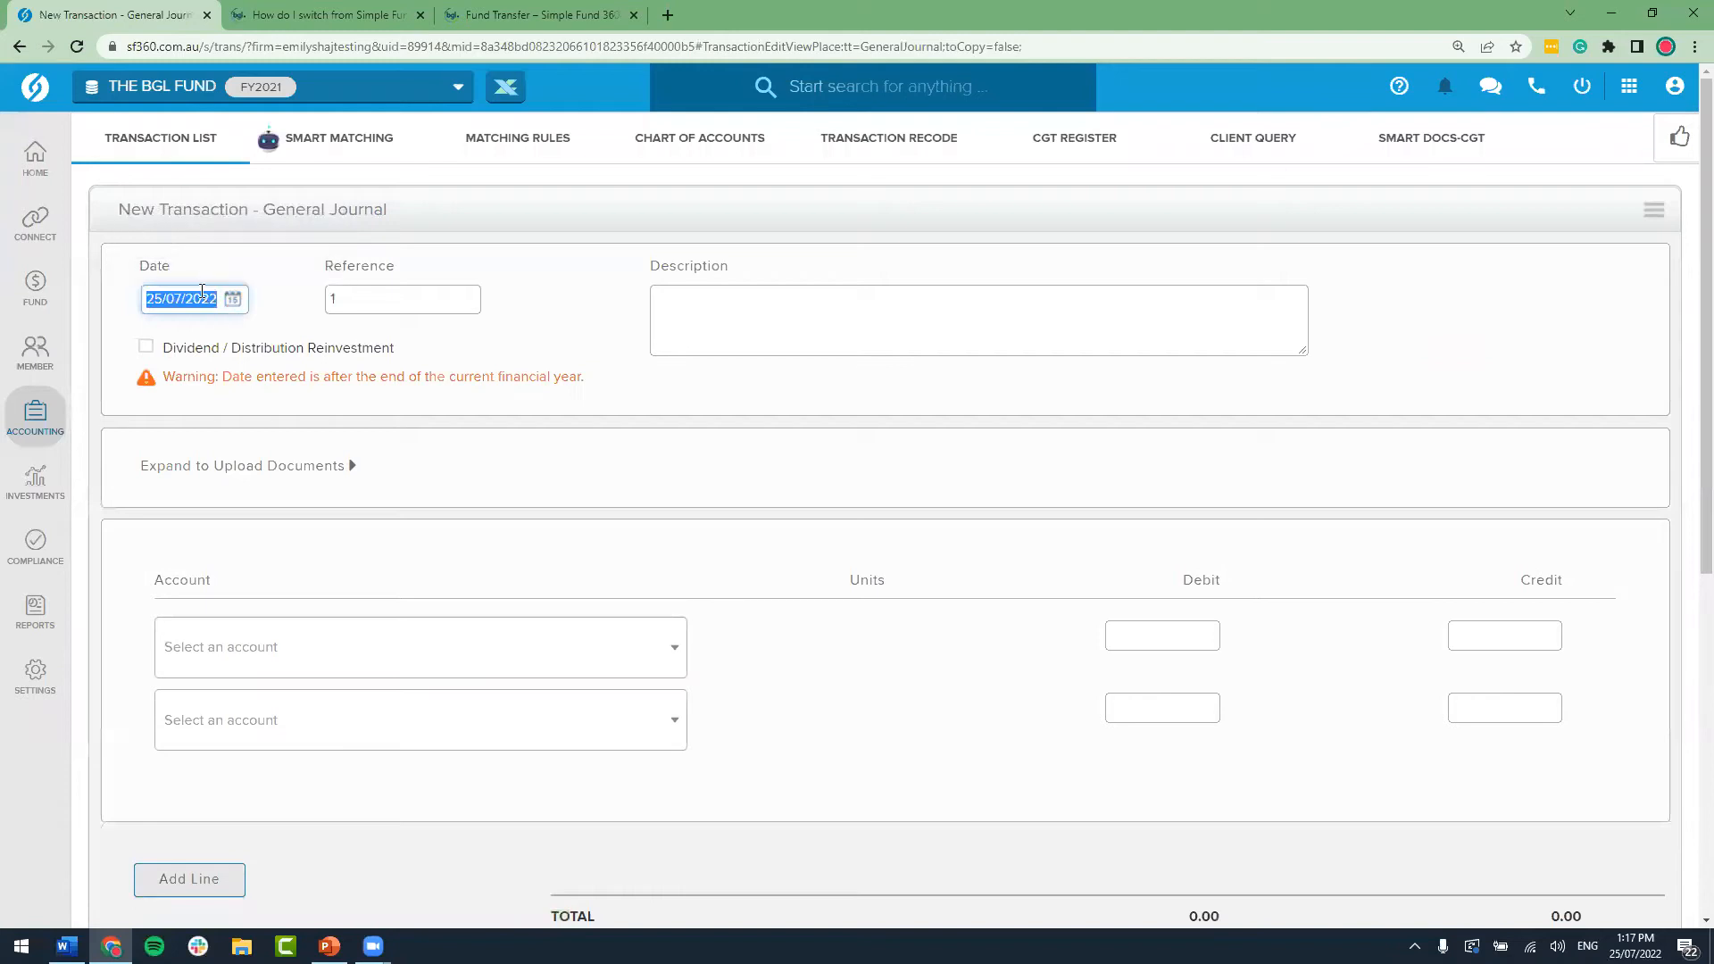
Step: Date the general journal 30/06/2021 and describe it as Member Balances
type("30062021")
key("Tab")
key("Tab")
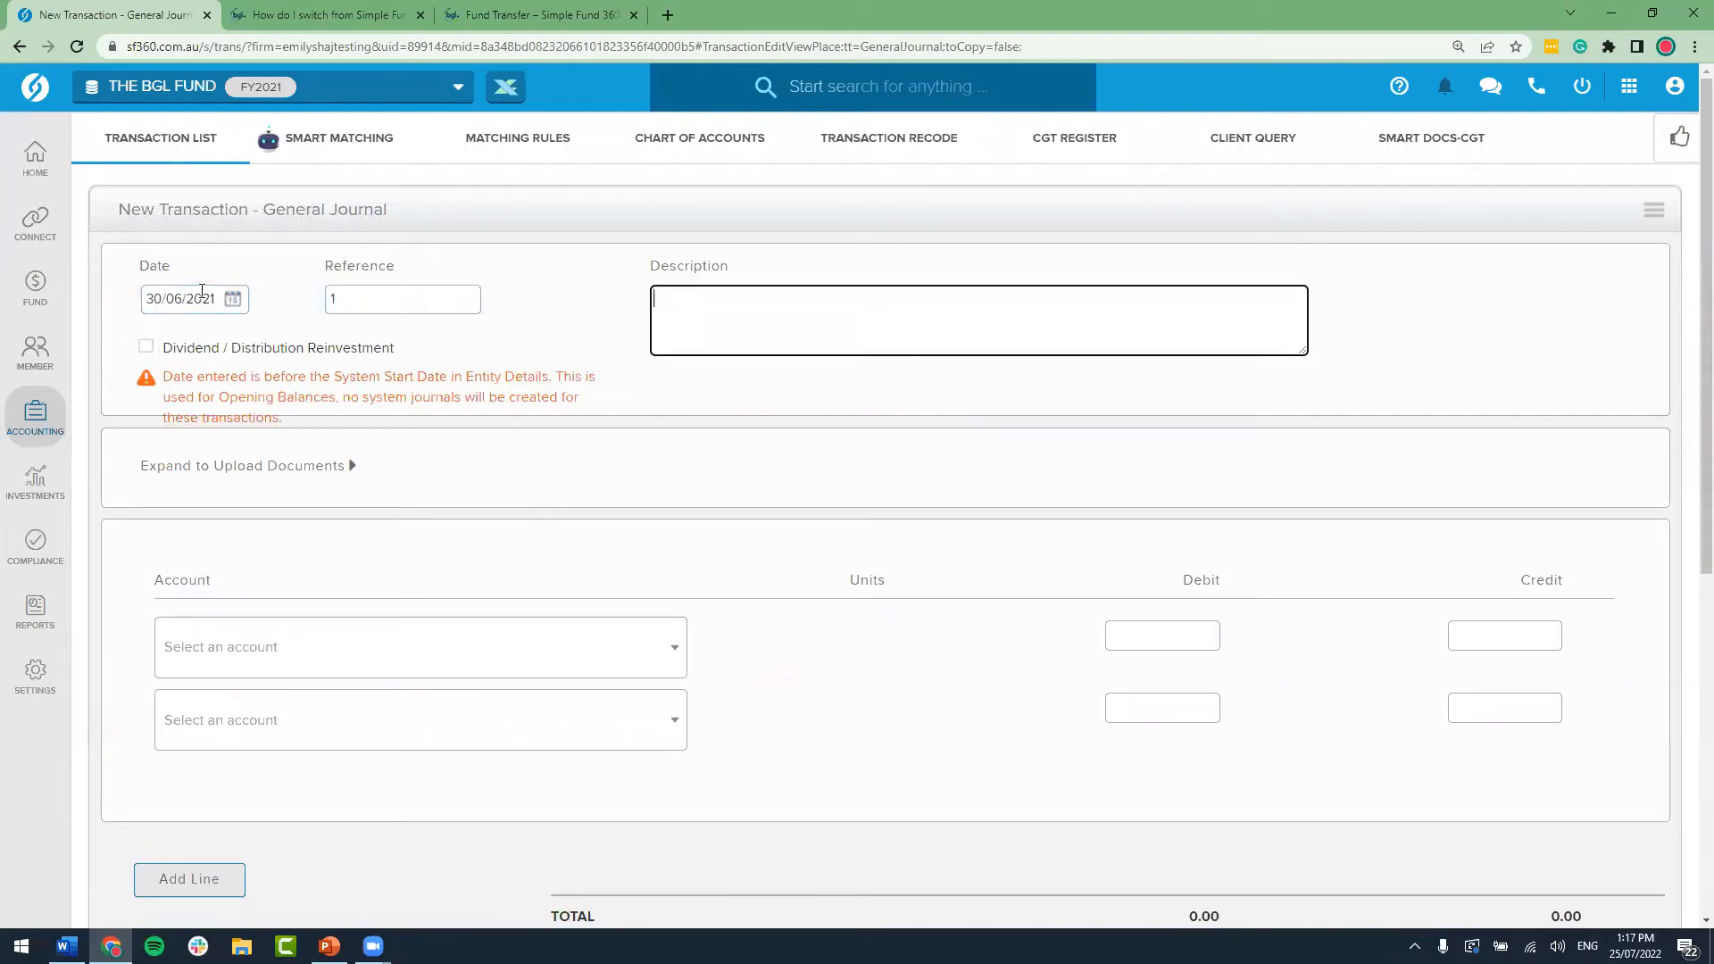
type("Member Balances")
key("Tab")
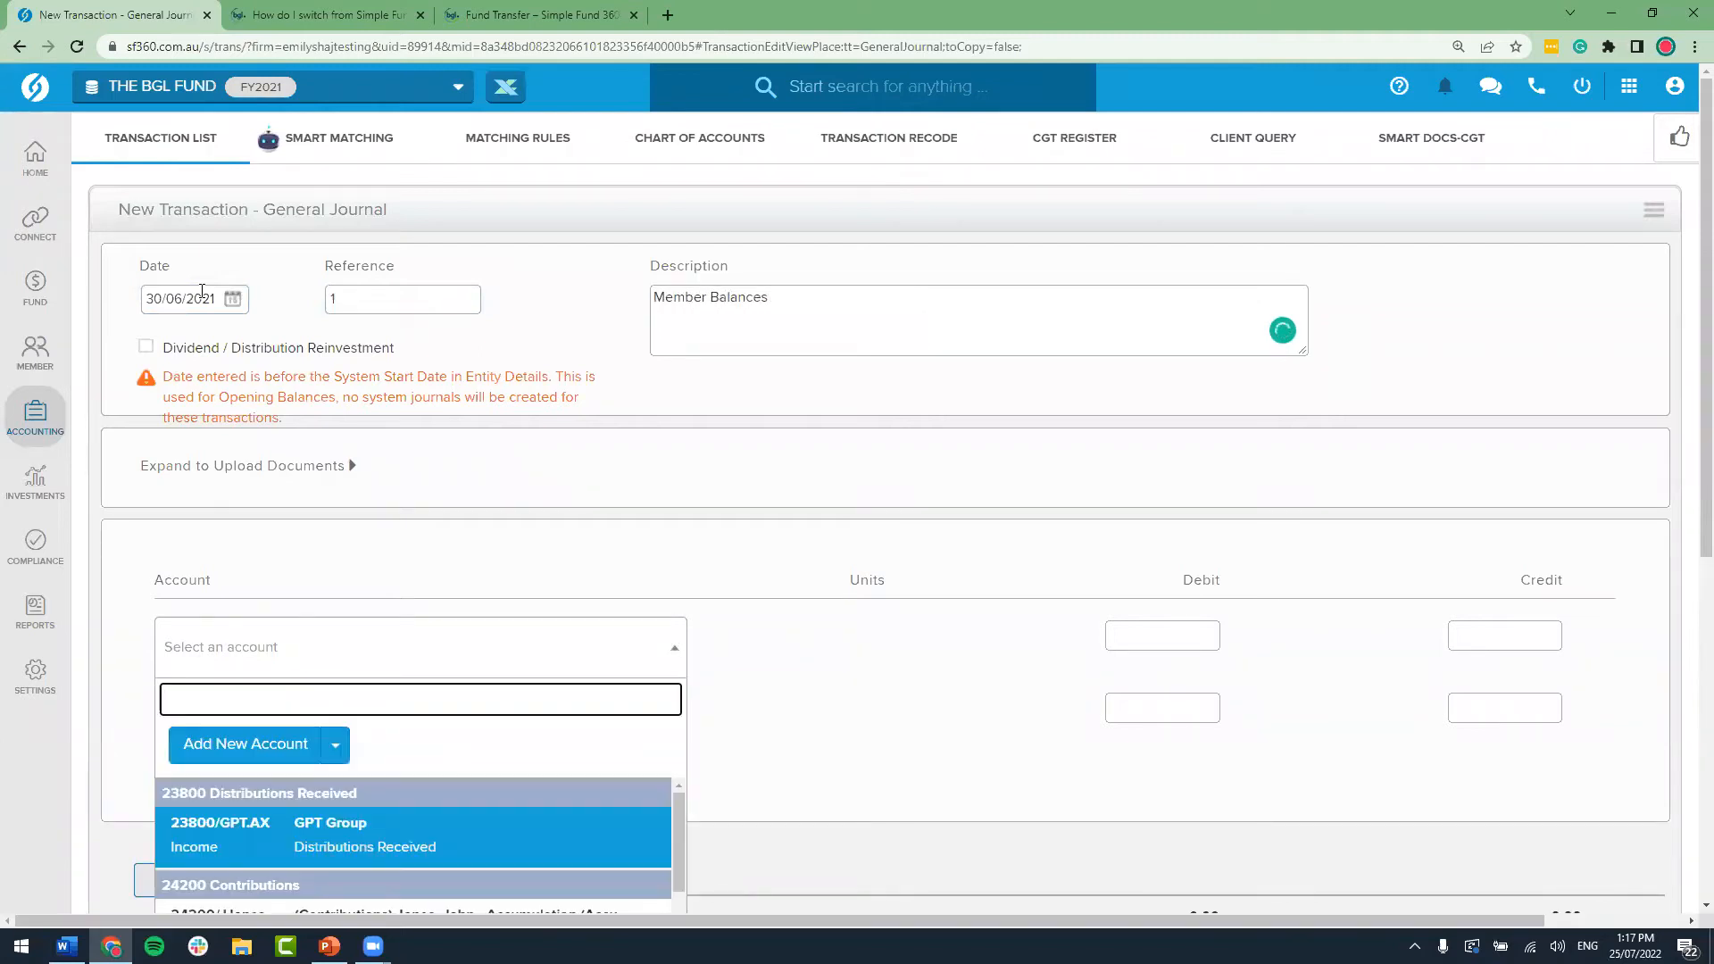
Step: Assign the first member's 50010 Opening Balance account to the first journal line and credit it 509,129.30
type("50010")
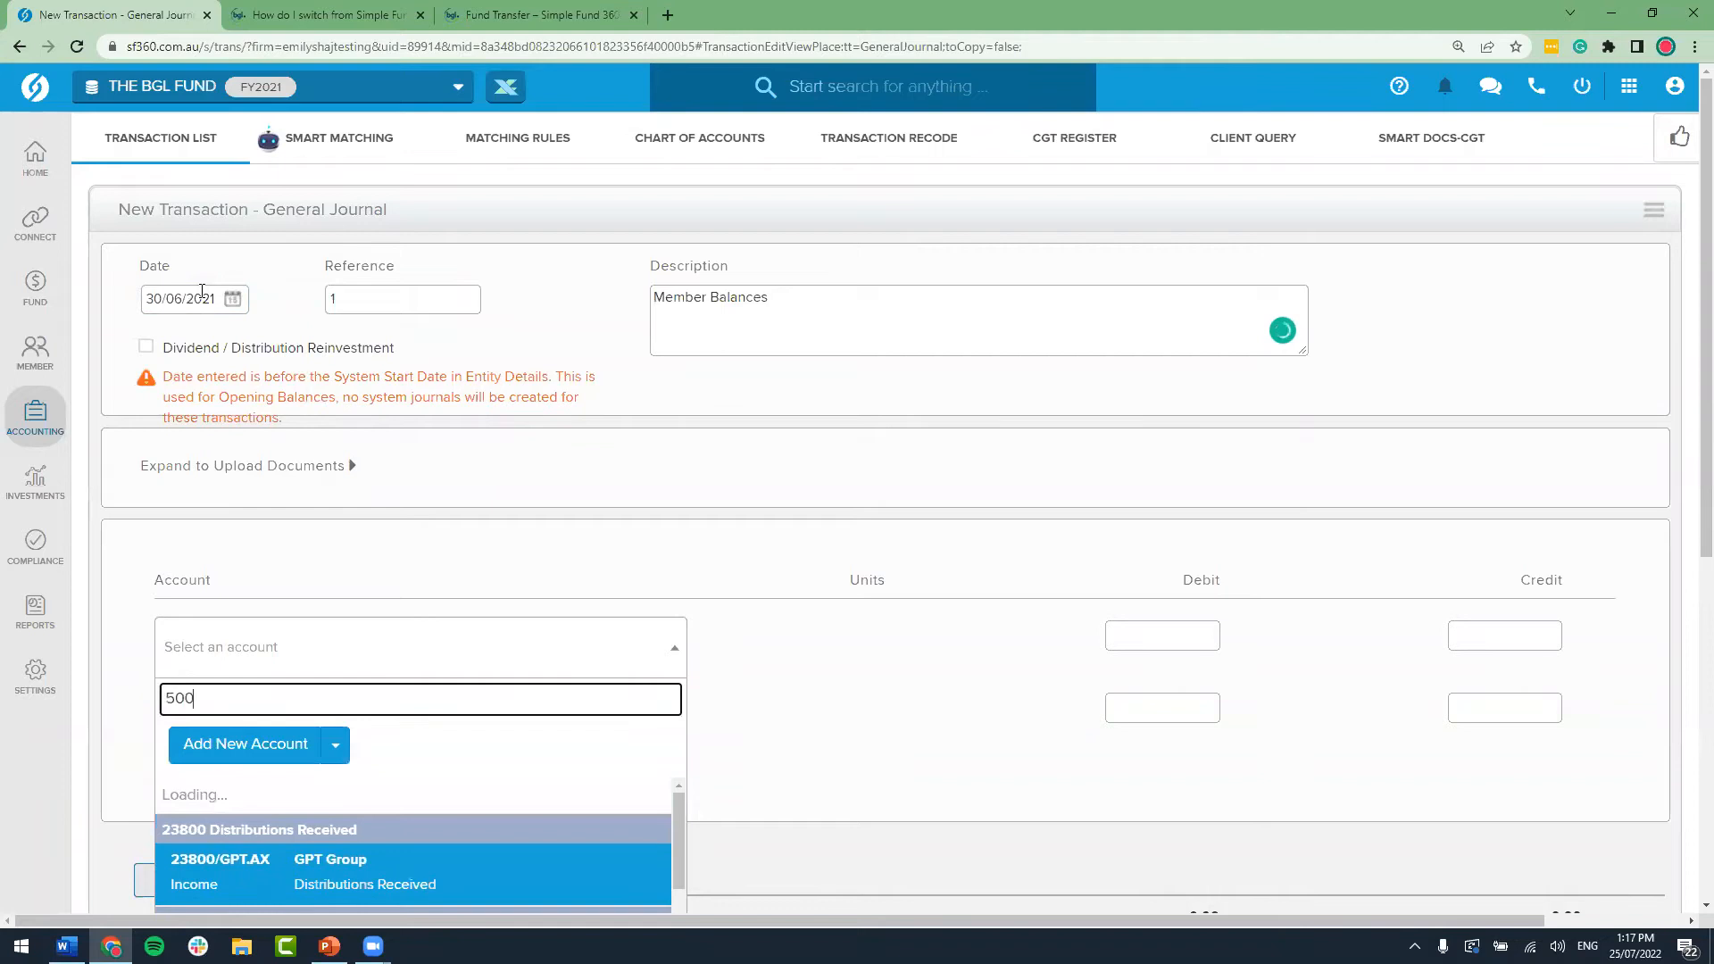
scroll(393, 482, "down", 2)
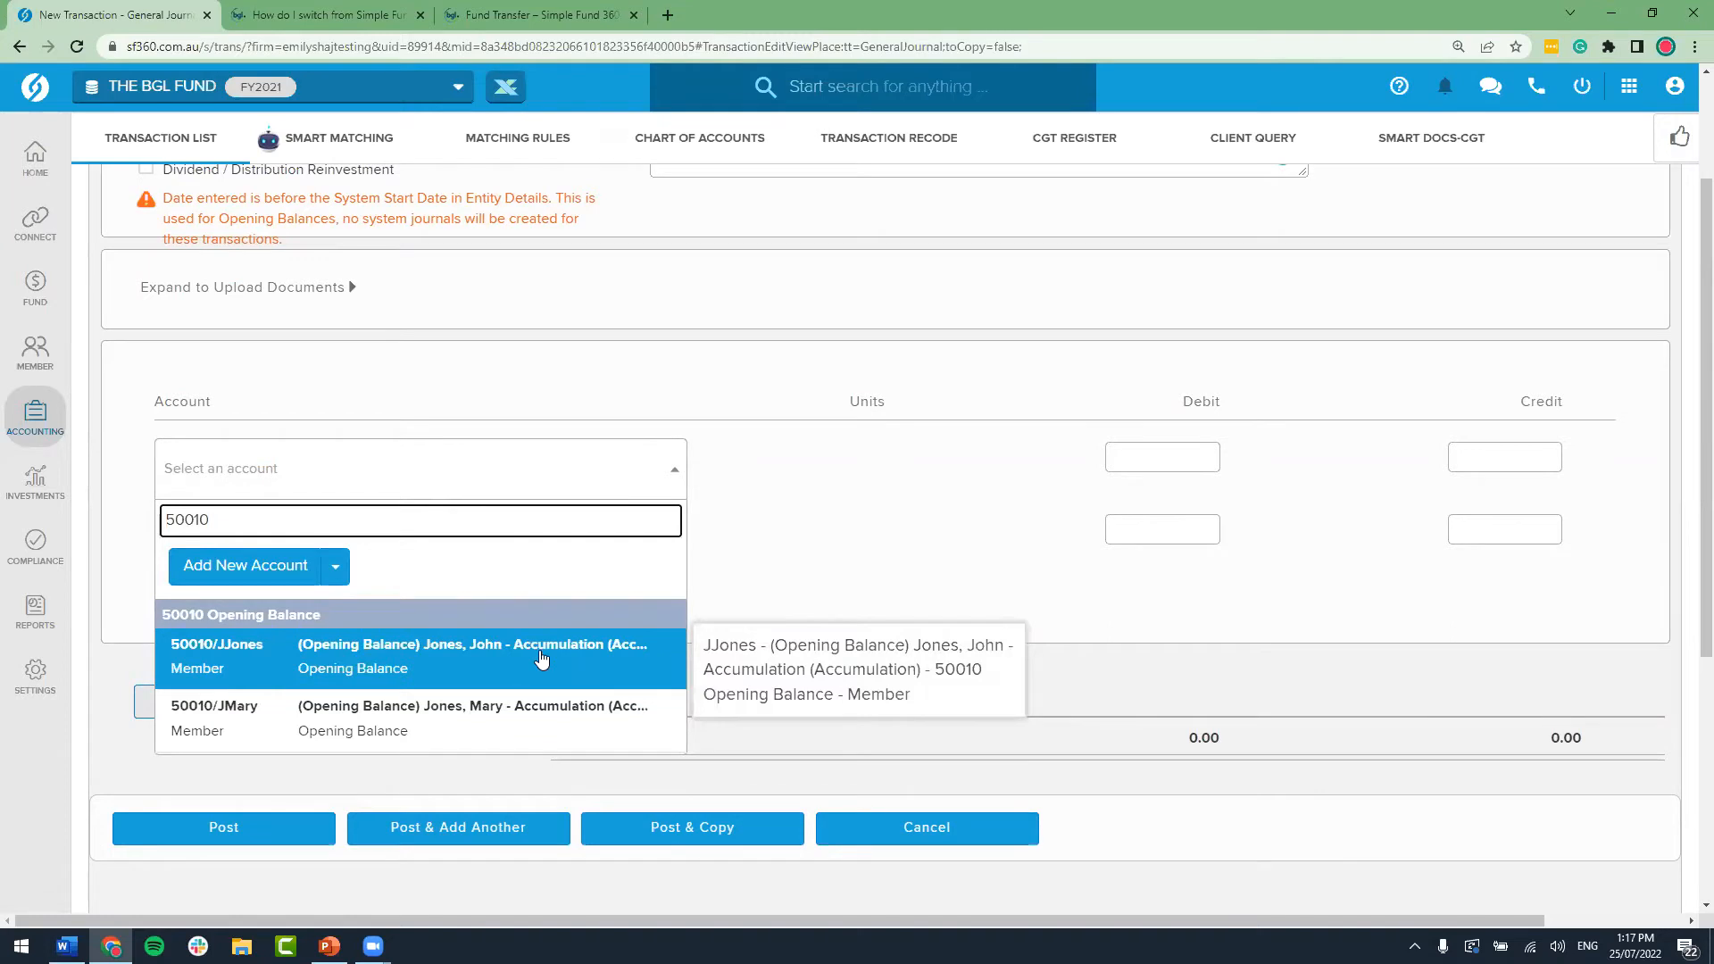
left_click(542, 658)
left_click(1489, 466)
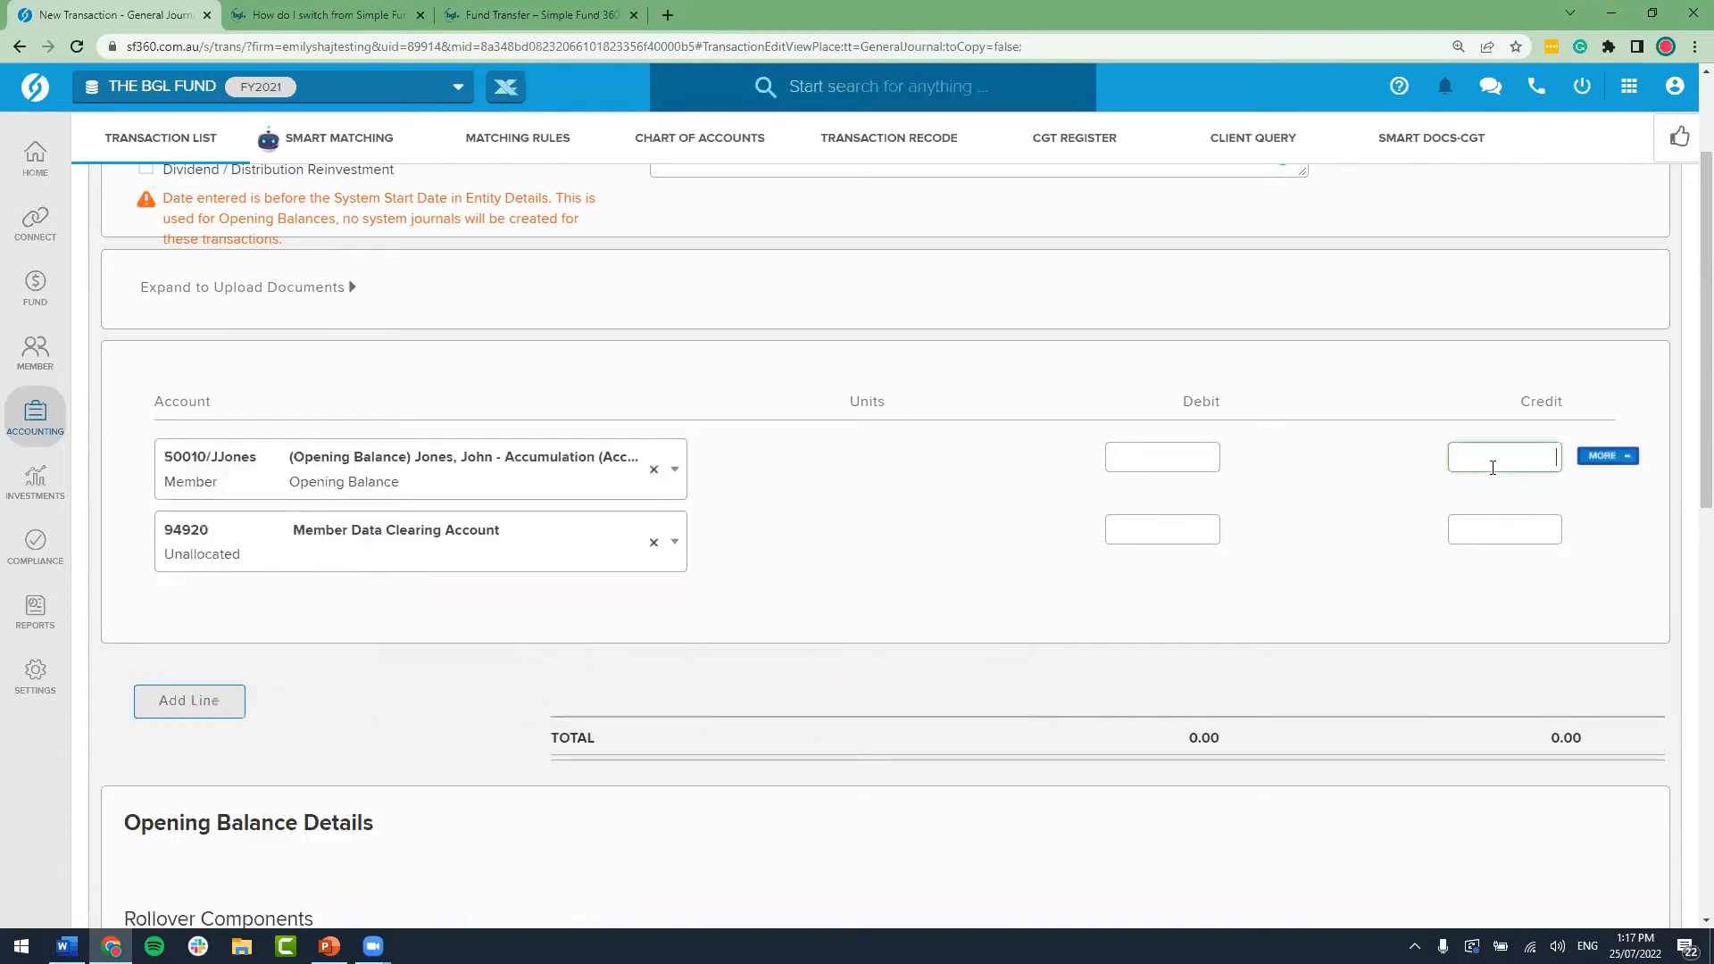
key("alt+Tab")
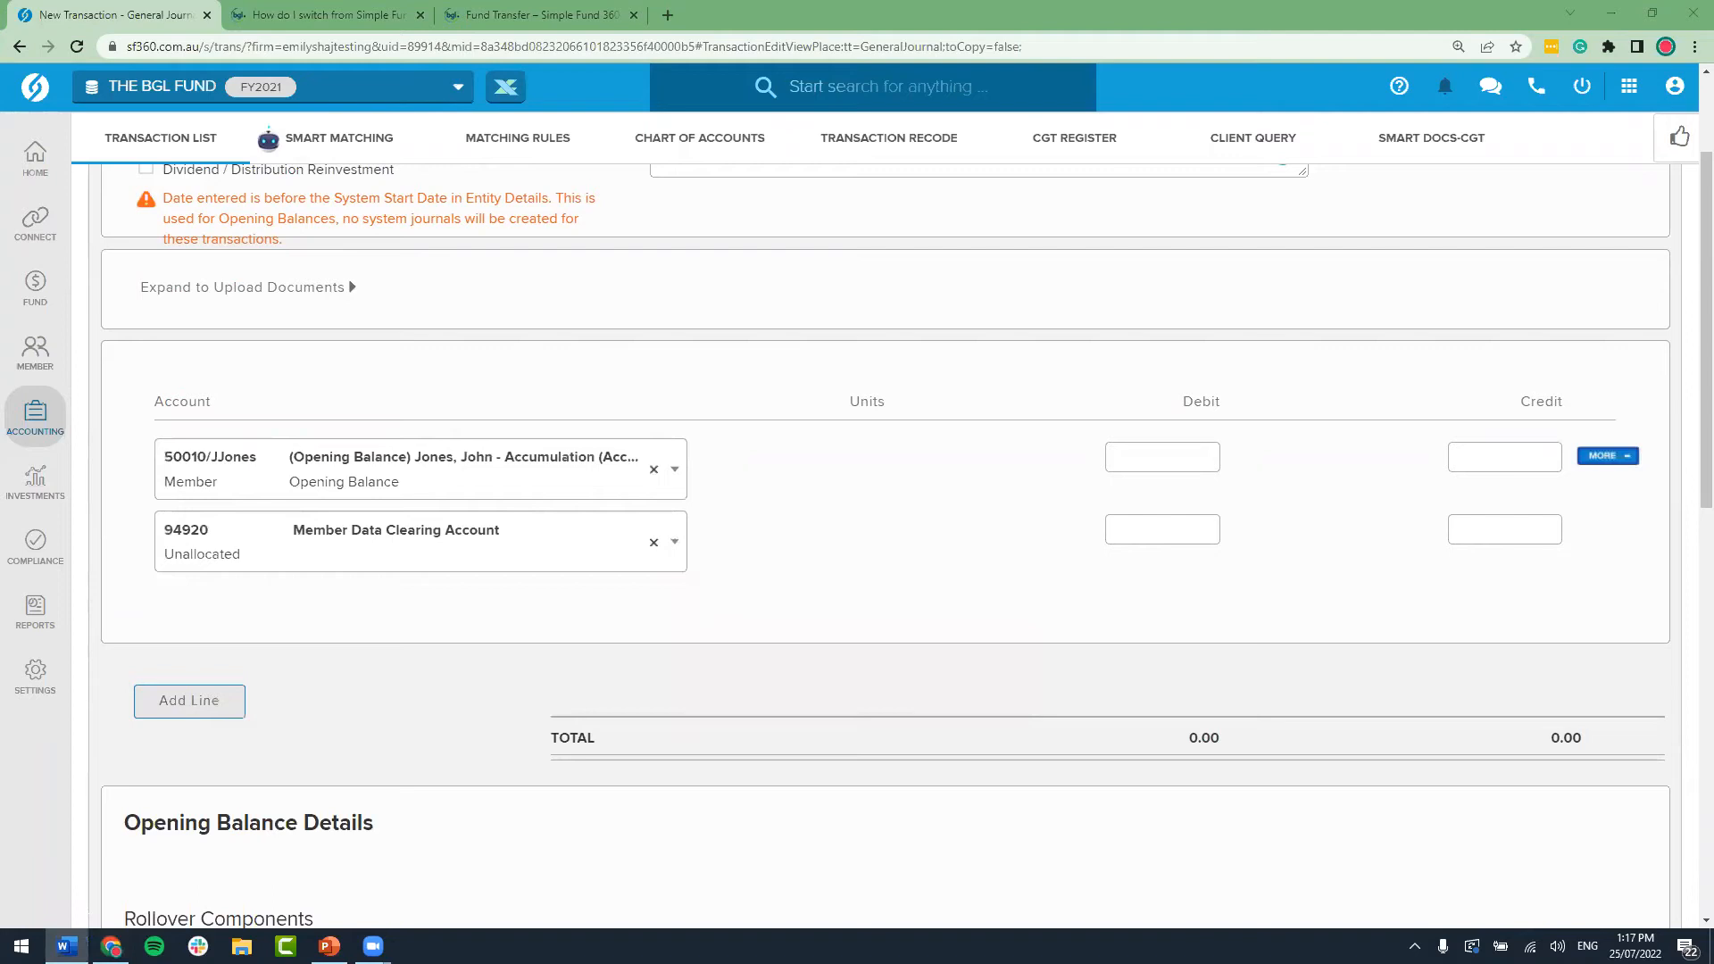
left_click(1514, 460)
key("ctrl+v")
left_click(1389, 482)
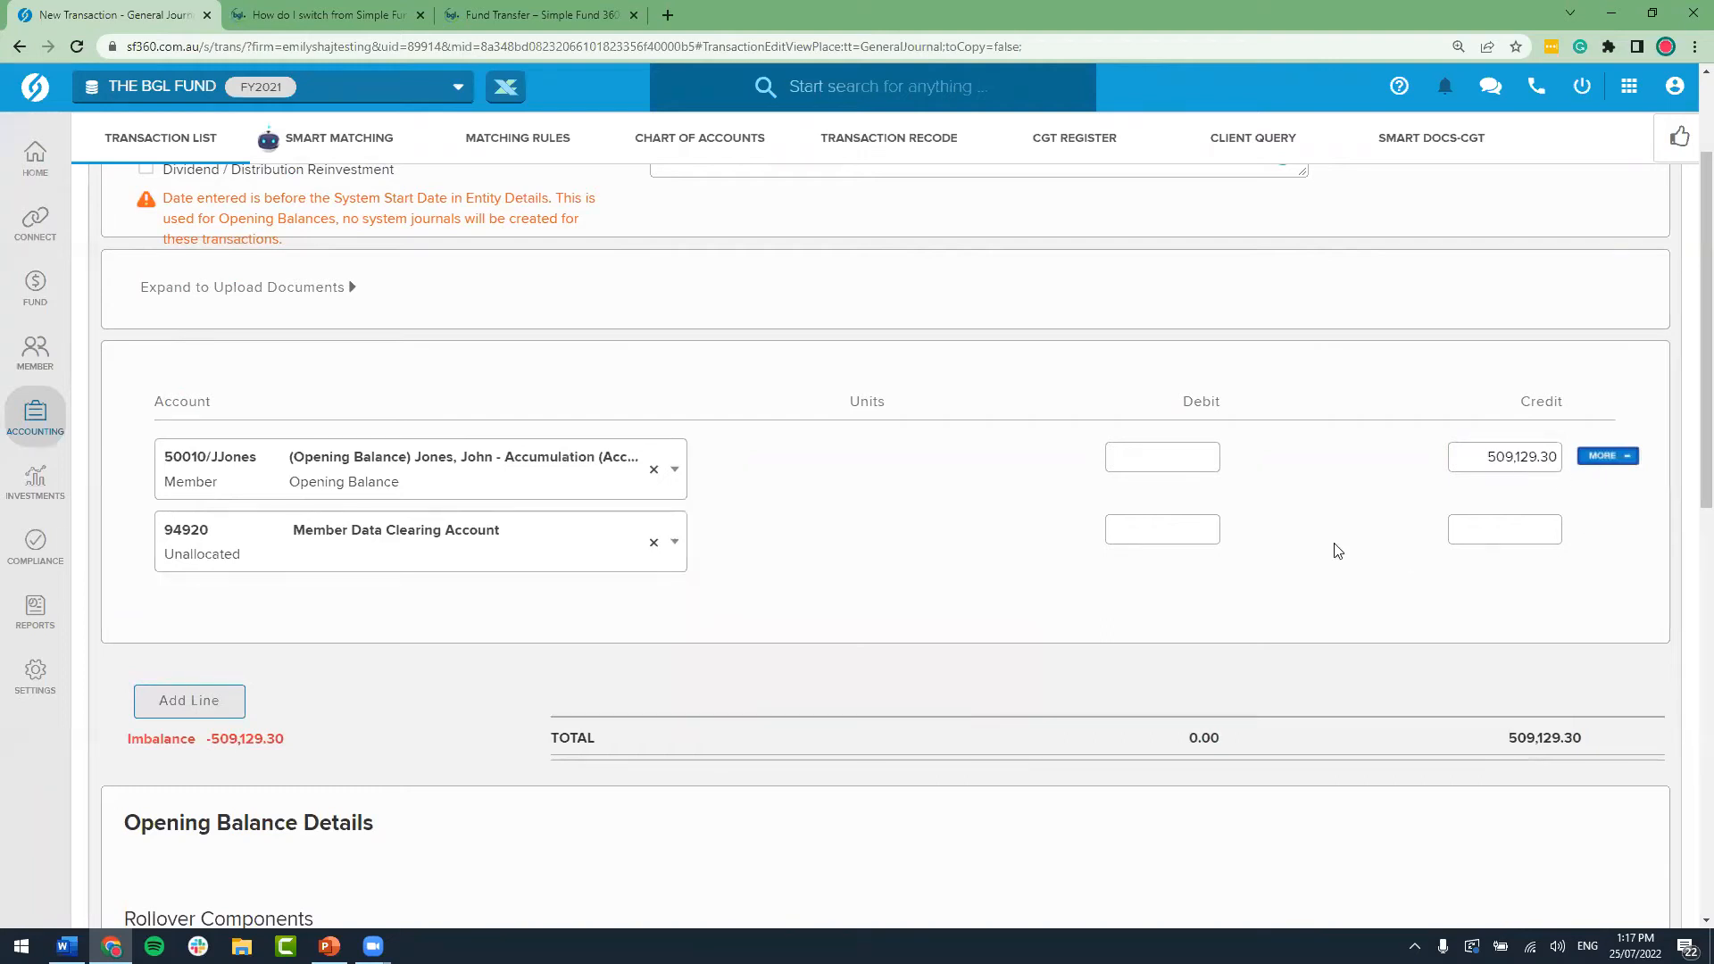
Step: Fill in the first member's opening balance details: tax-free component 58,939.30, element taxed in the fund 450,190.00, and preserved amount 509,129.30
scroll(1337, 551, "down", 5)
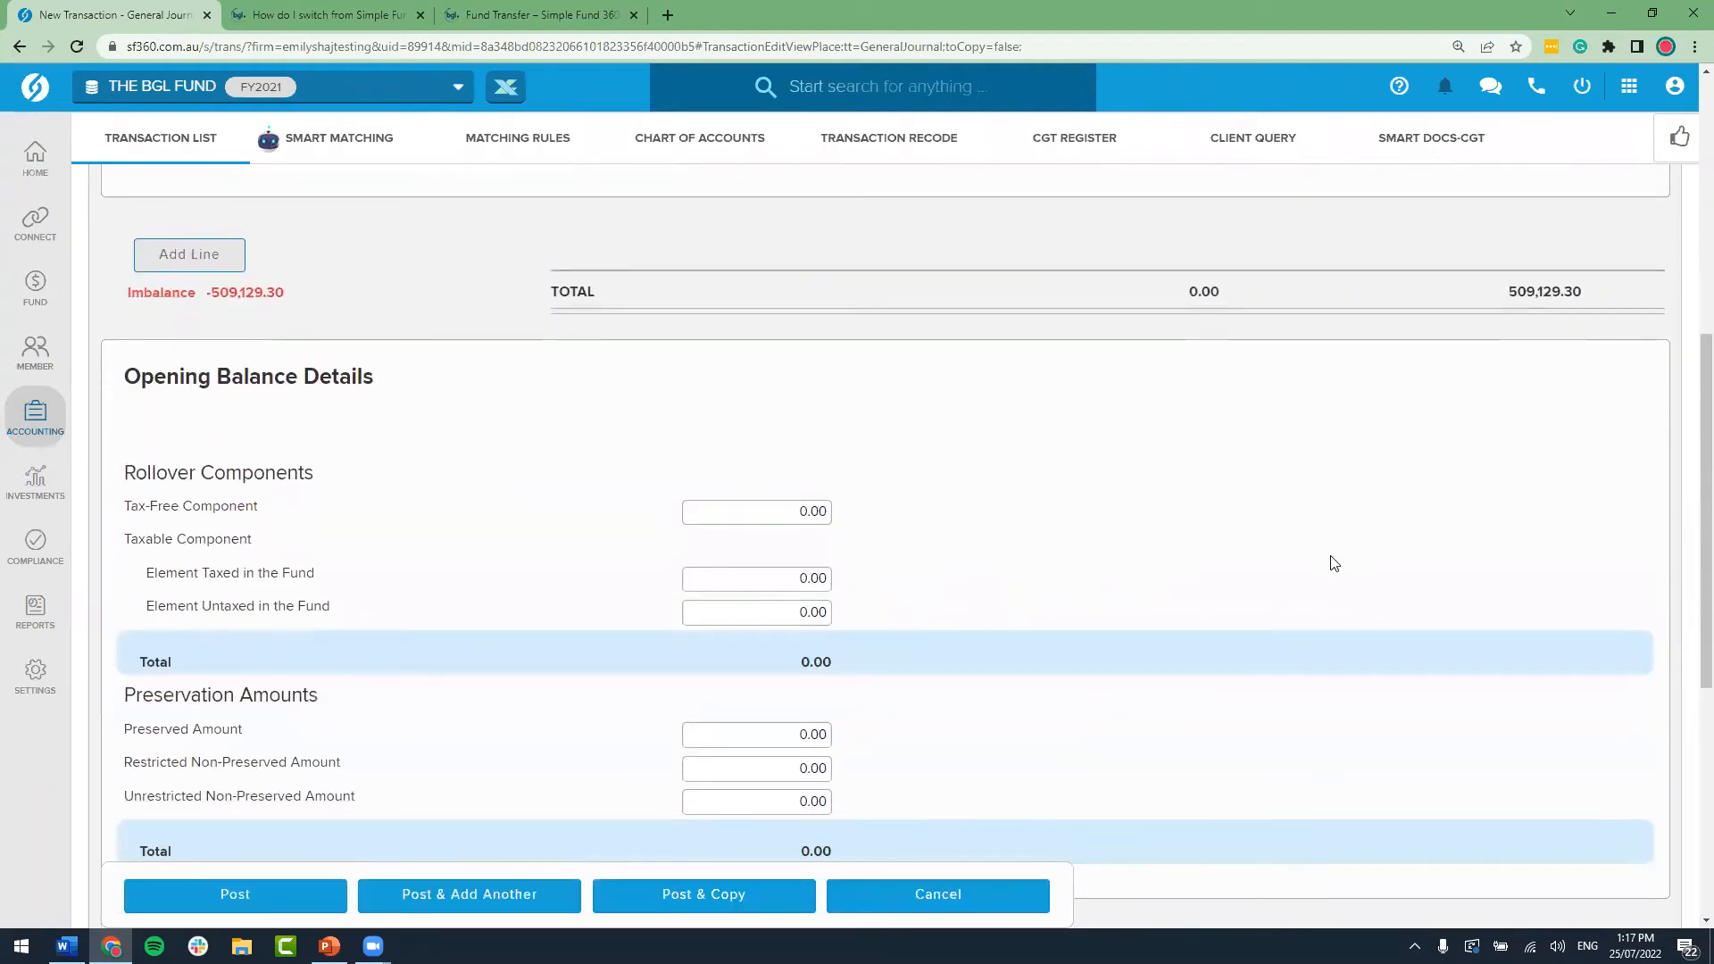
scroll(1333, 563, "down", 1)
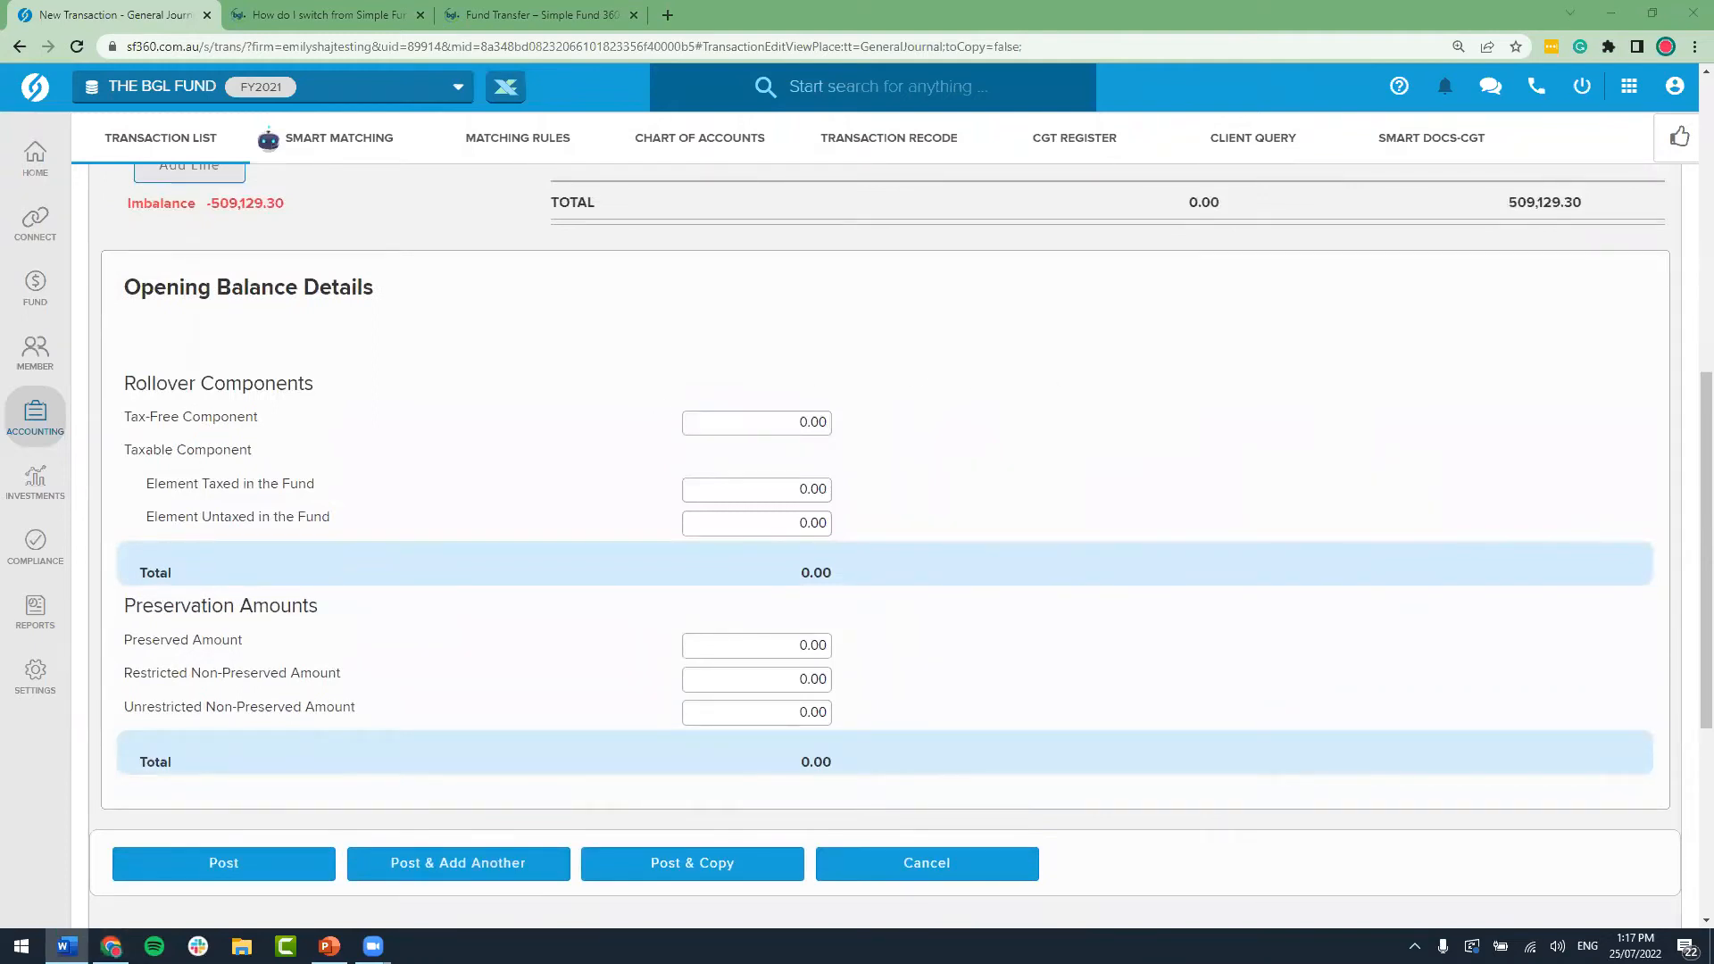
left_click(777, 418)
type("58939.30")
left_click(67, 946)
left_click(785, 490)
type("450190.00")
key("alt+Tab")
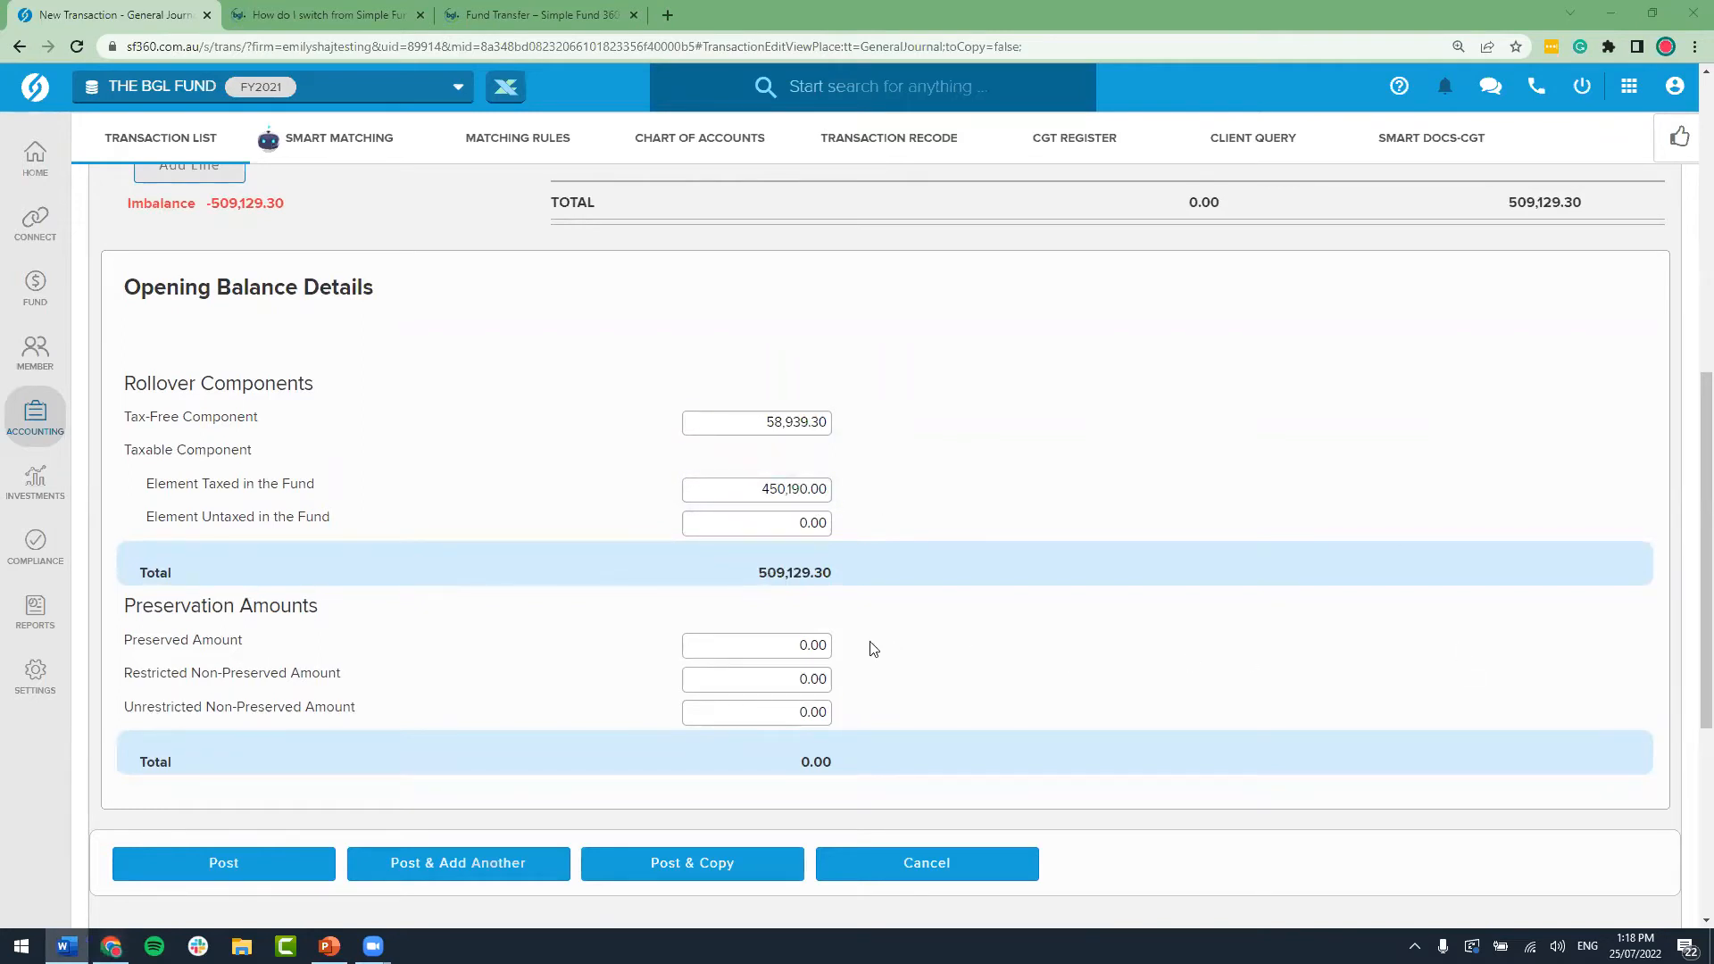
left_click(815, 645)
type("509,129.30")
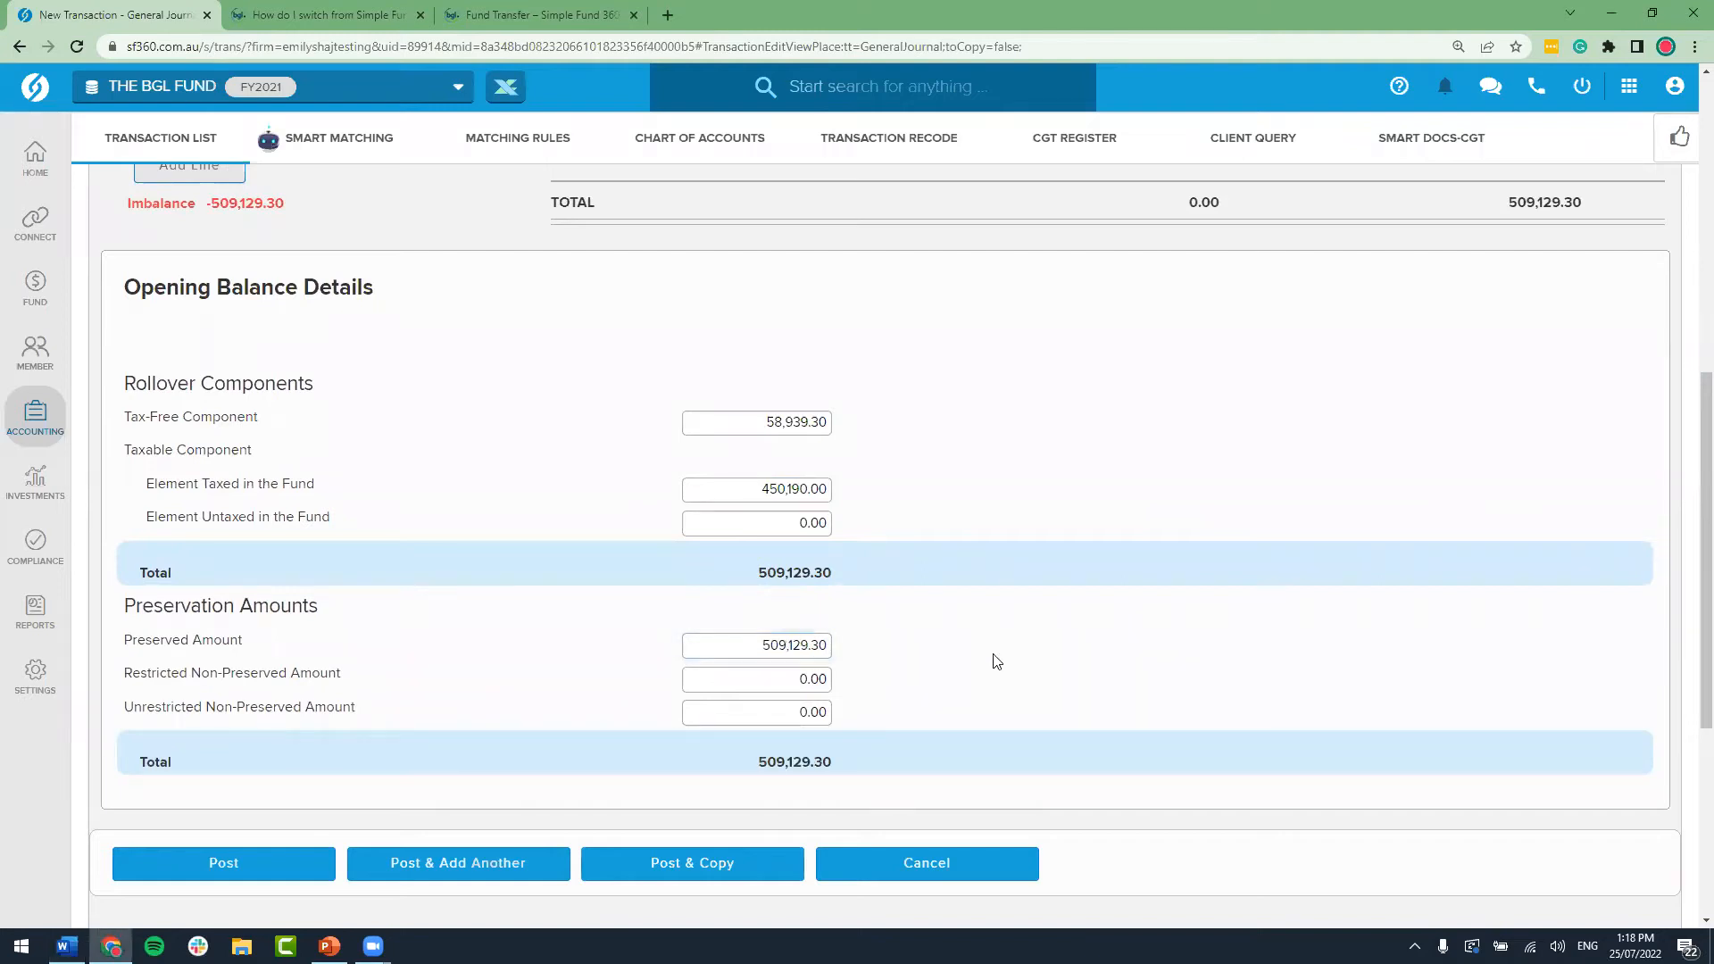
Step: Change the second journal line's account to 94910 Investment Movement Data Clearing Account
scroll(996, 661, "up", 5)
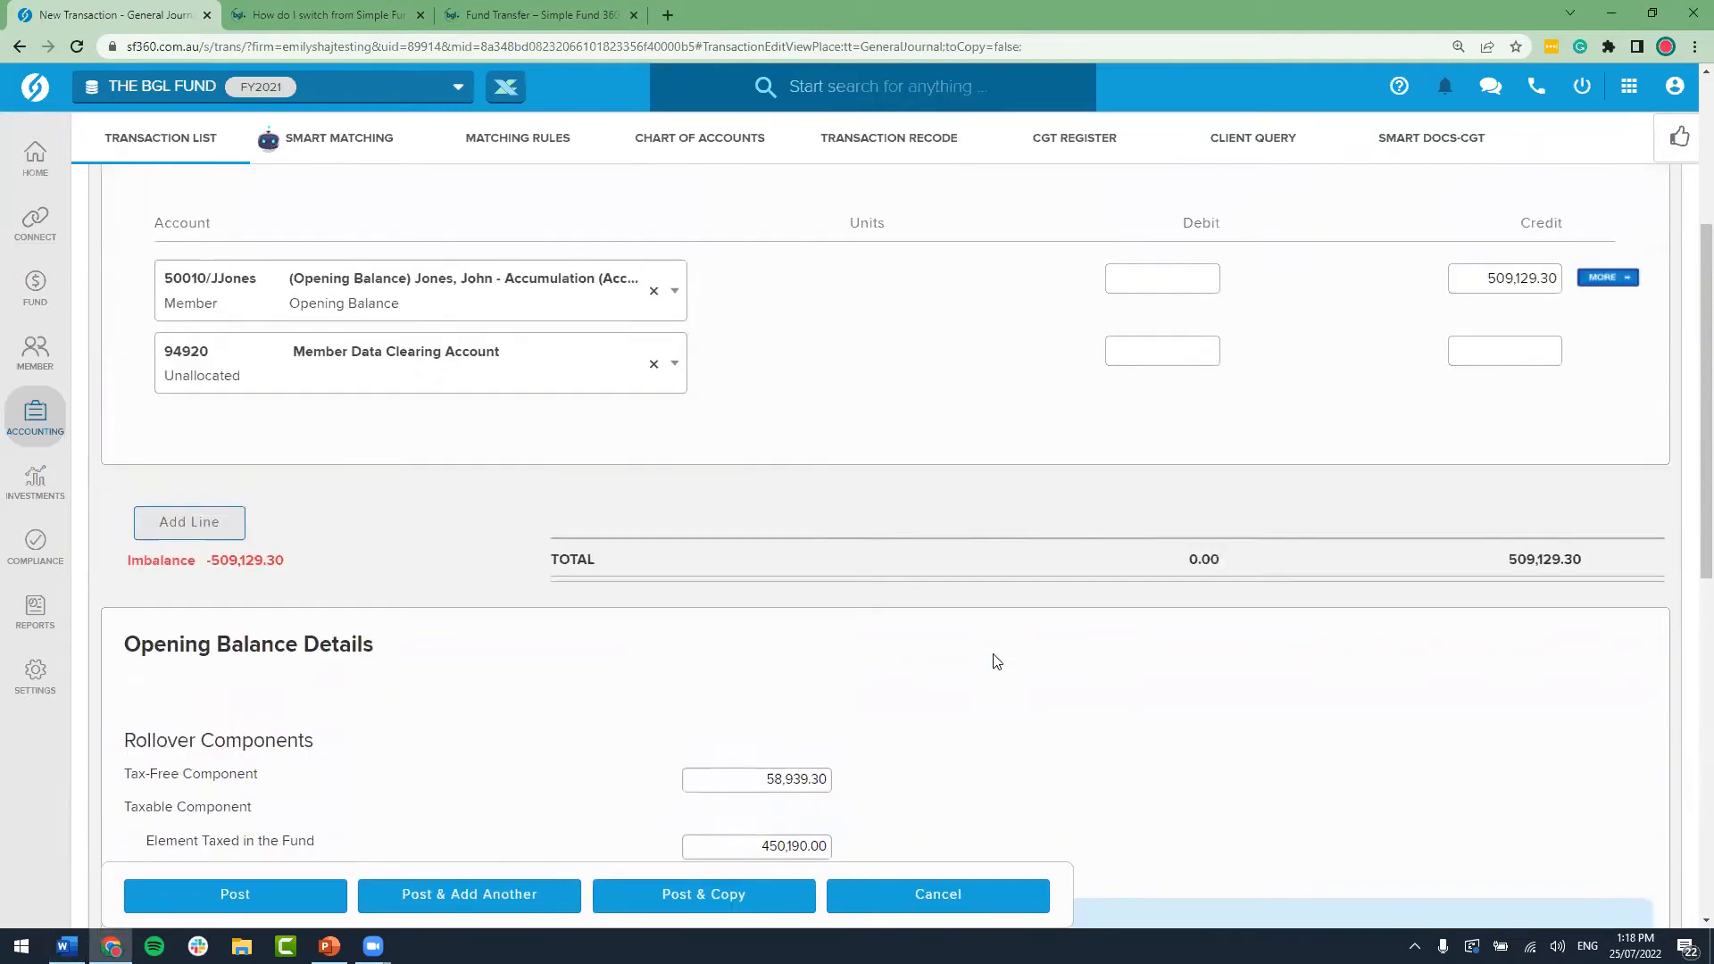
scroll(741, 616, "up", 1)
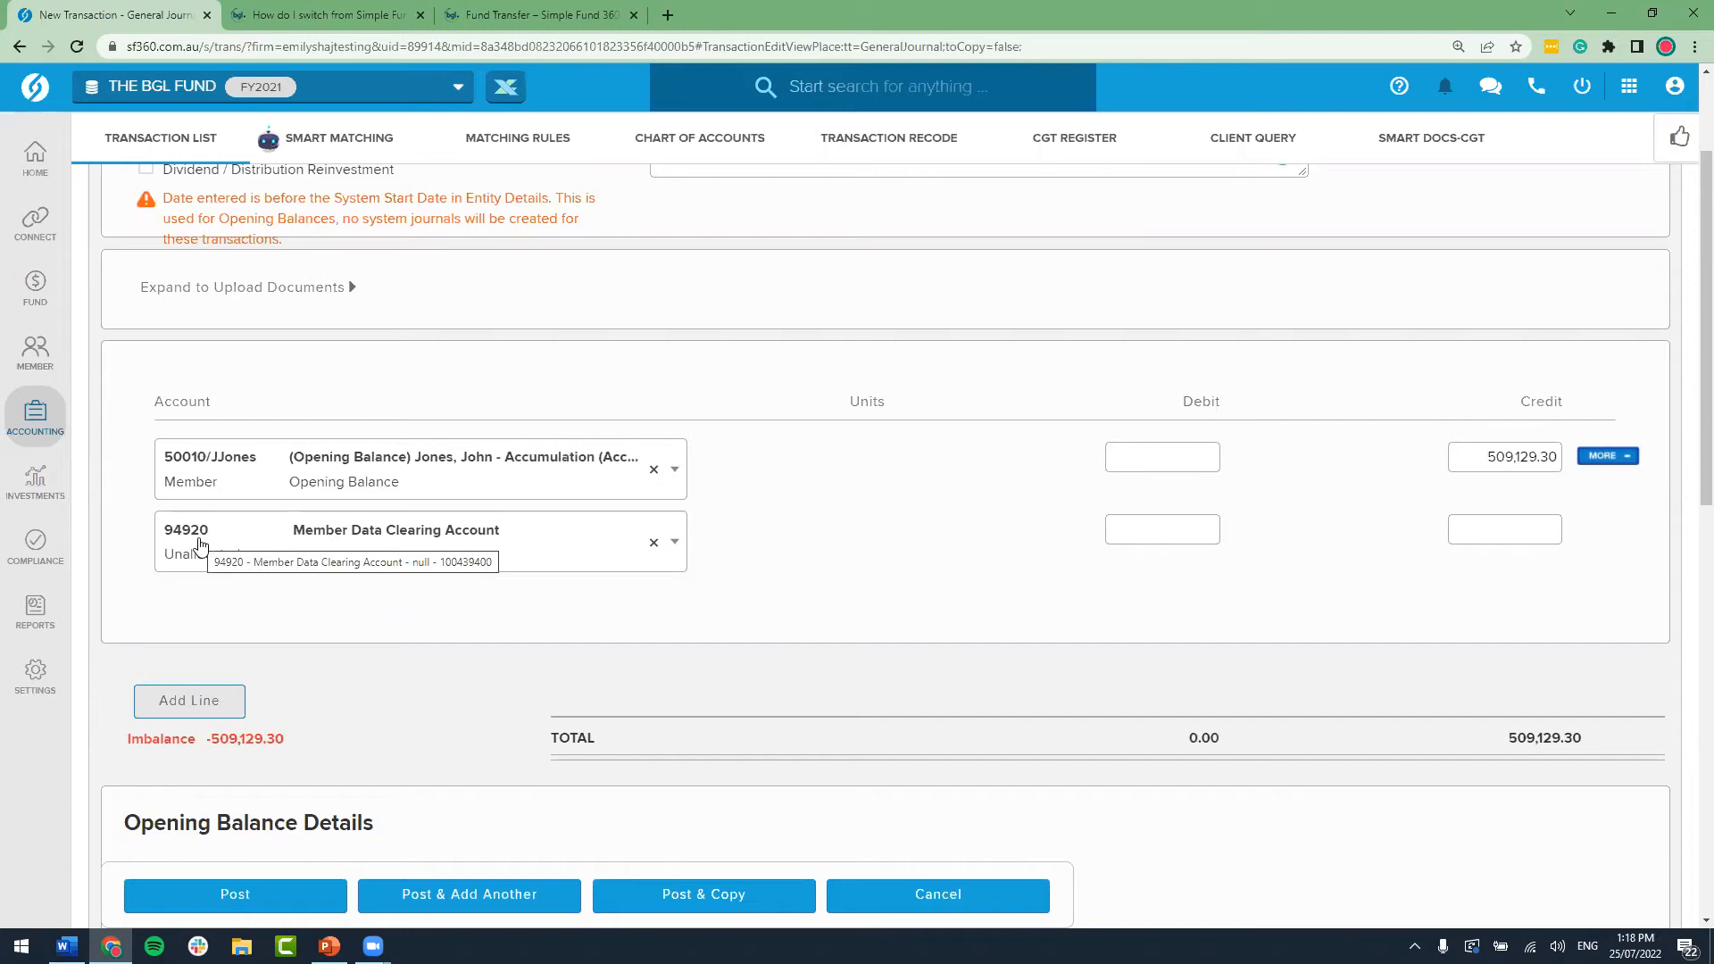
left_click(401, 546)
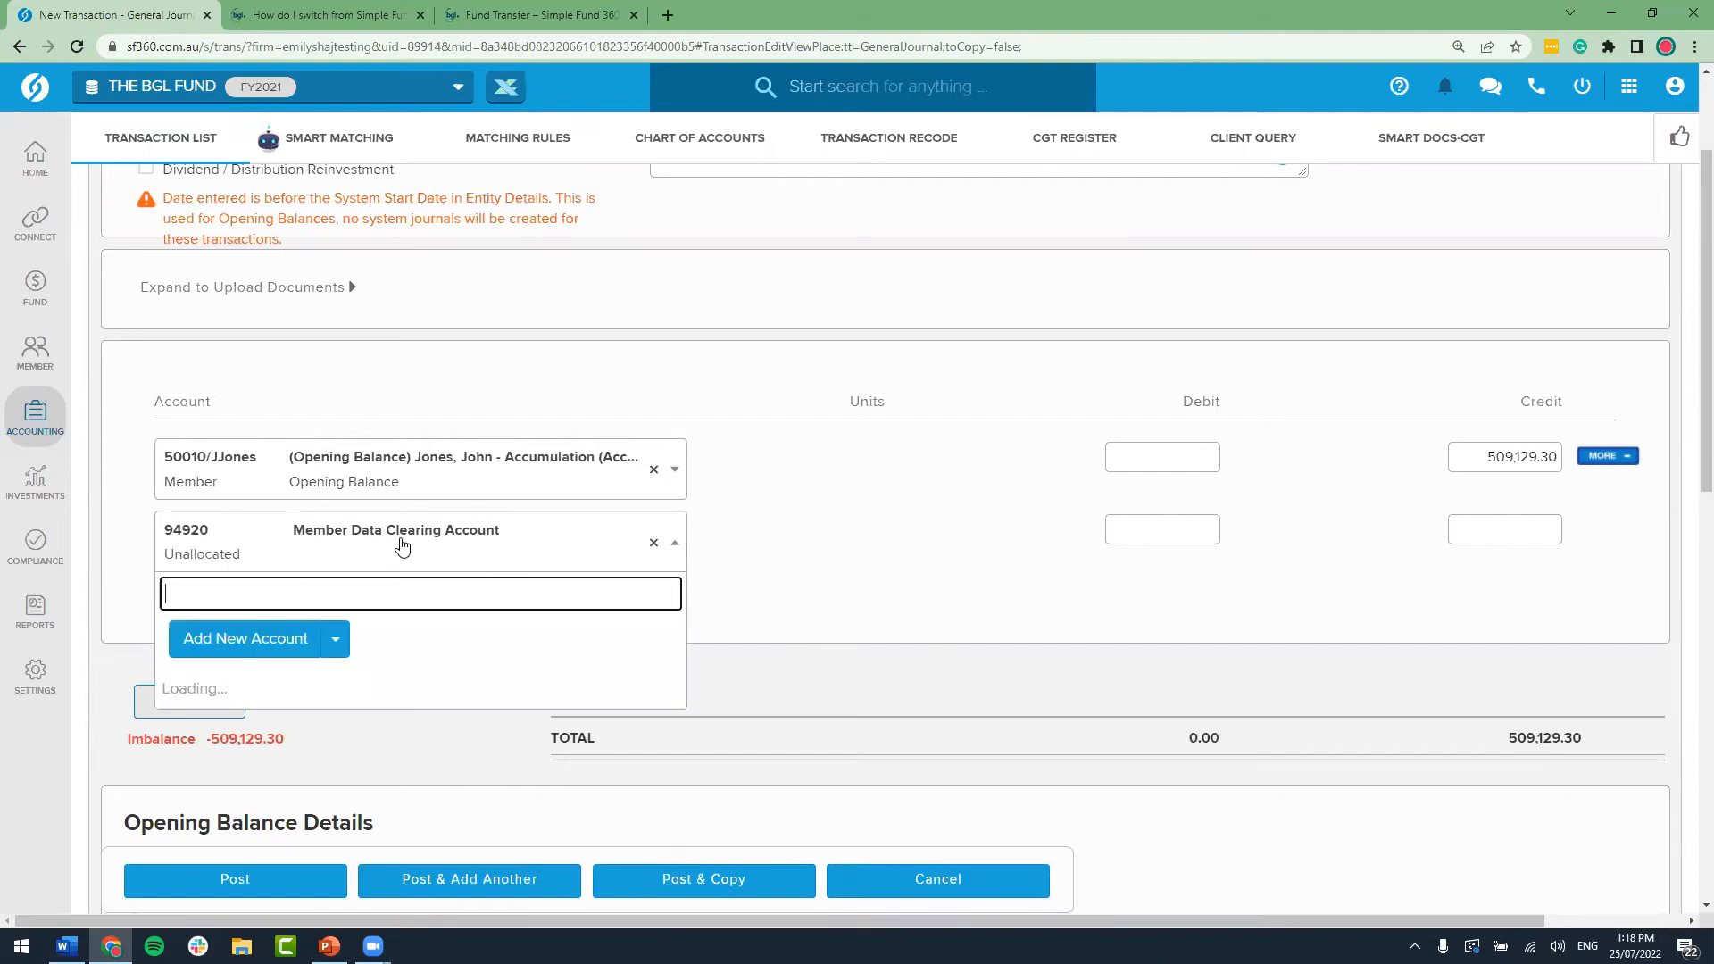
type("94910")
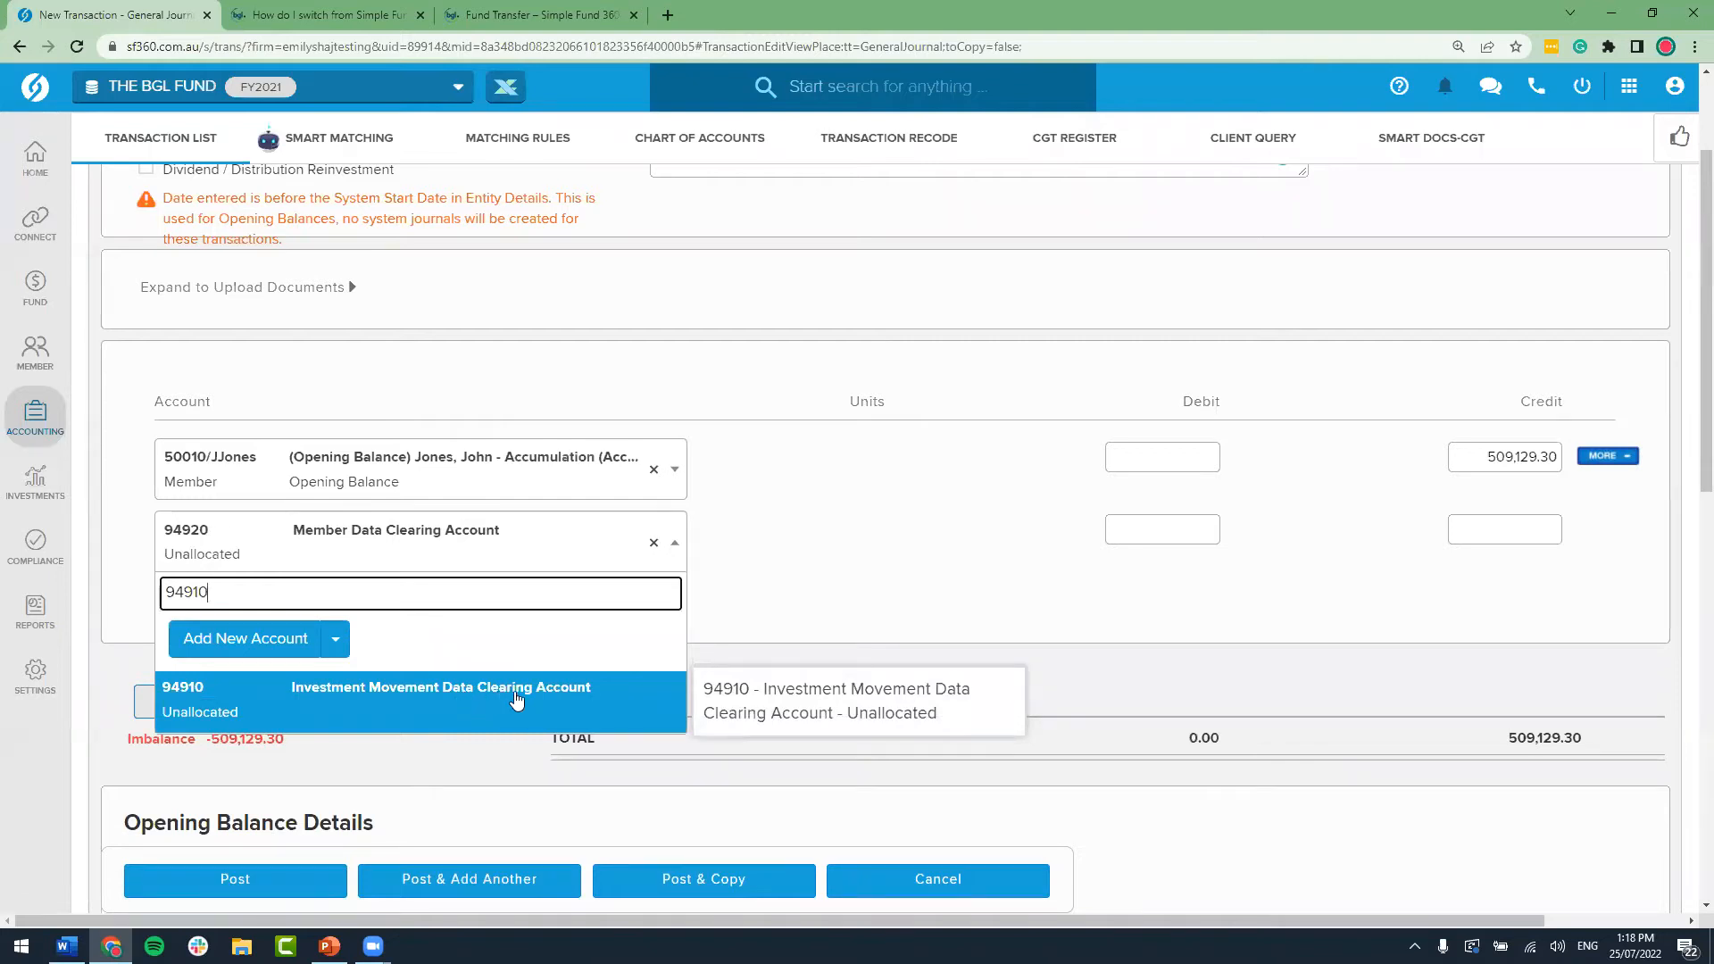
left_click(551, 700)
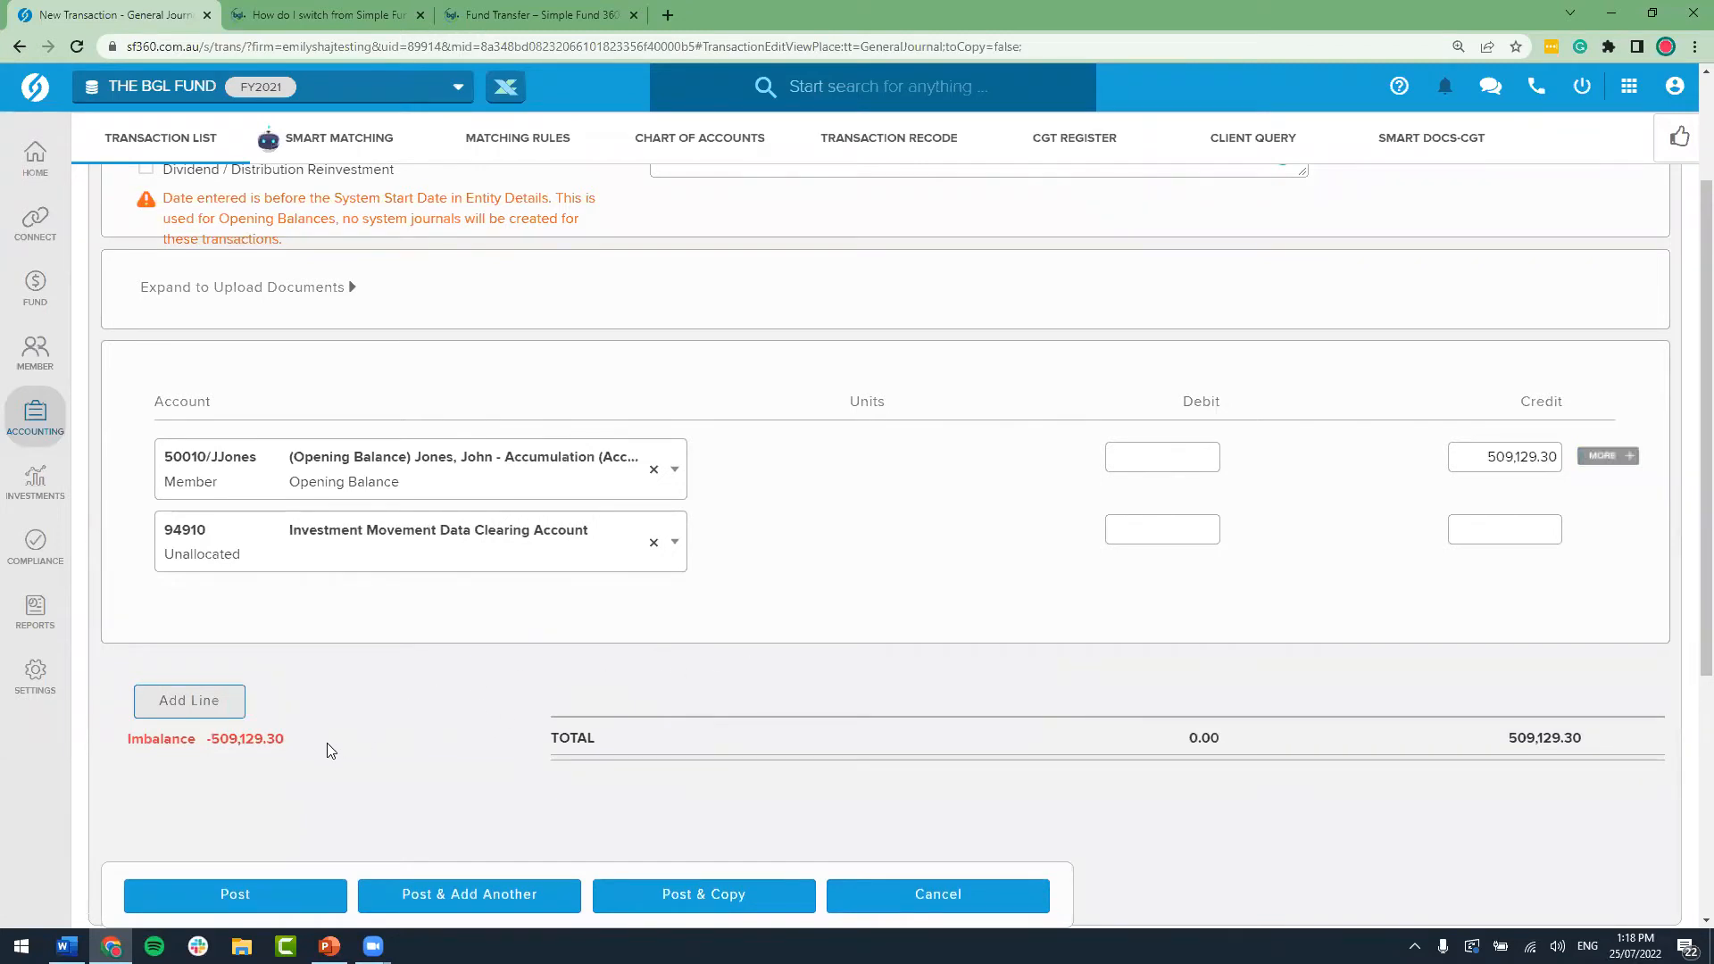
Step: Copy the journal's imbalance amount and debit 509,129.30 to the Investment Movement Data Clearing Account line
left_click_drag(306, 747, 211, 741)
key("ctrl+c")
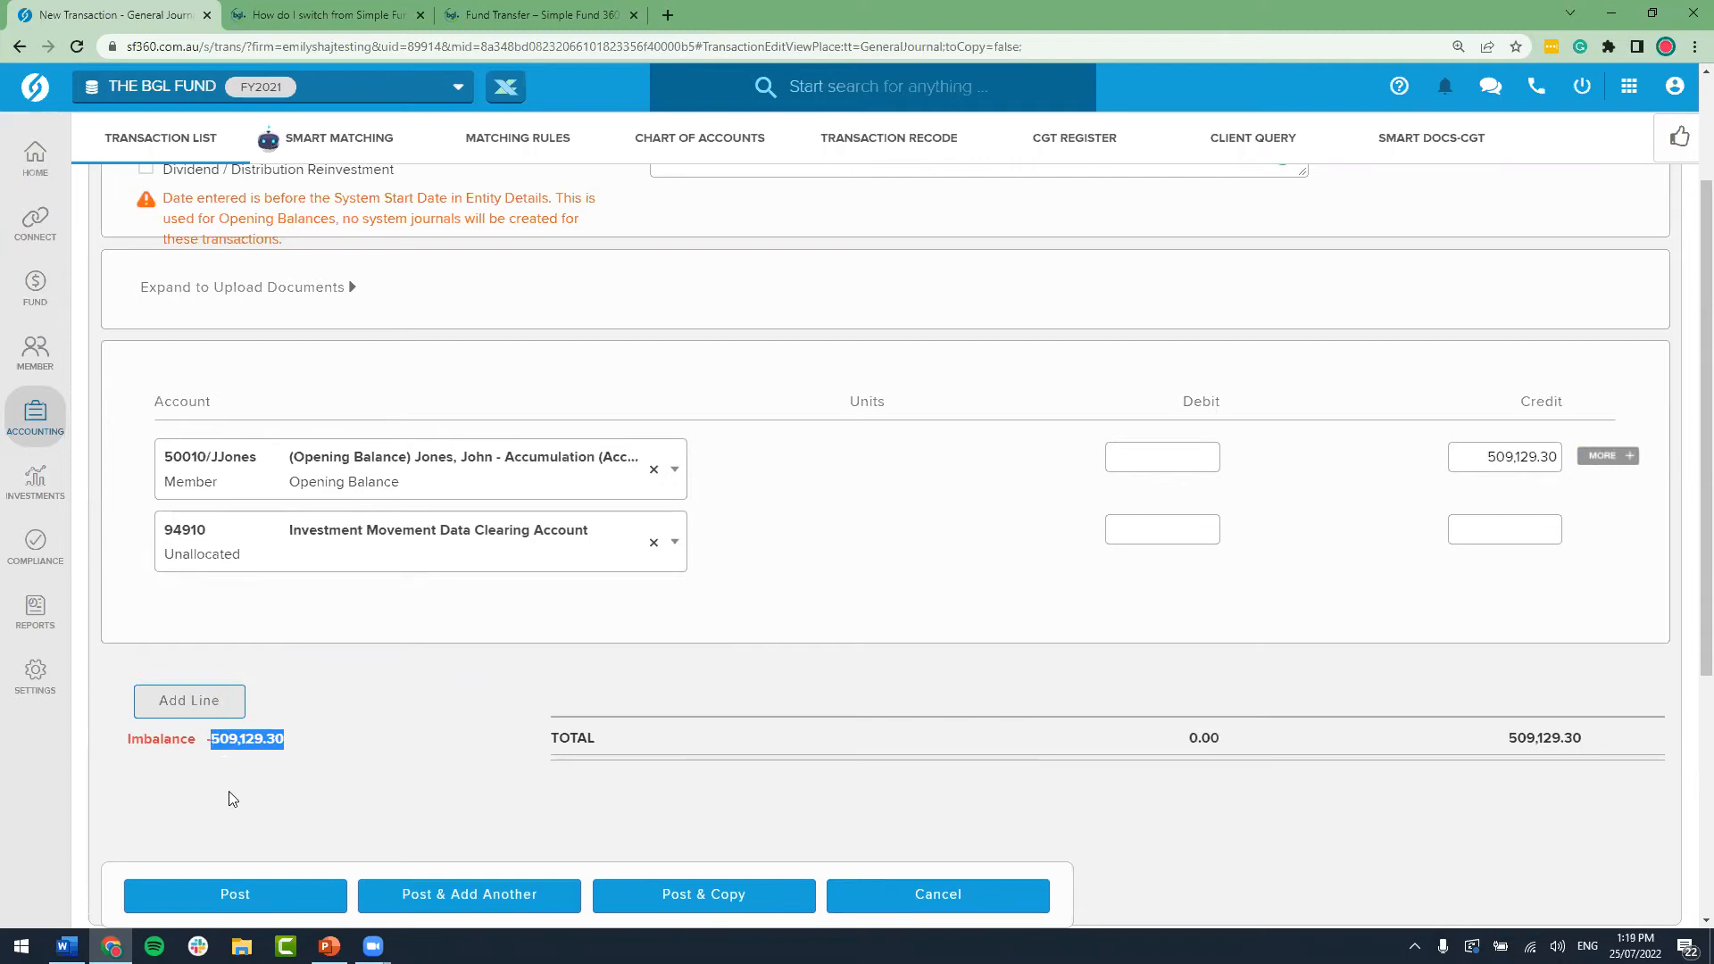
left_click(1180, 535)
key("ctrl+v")
left_click(1003, 590)
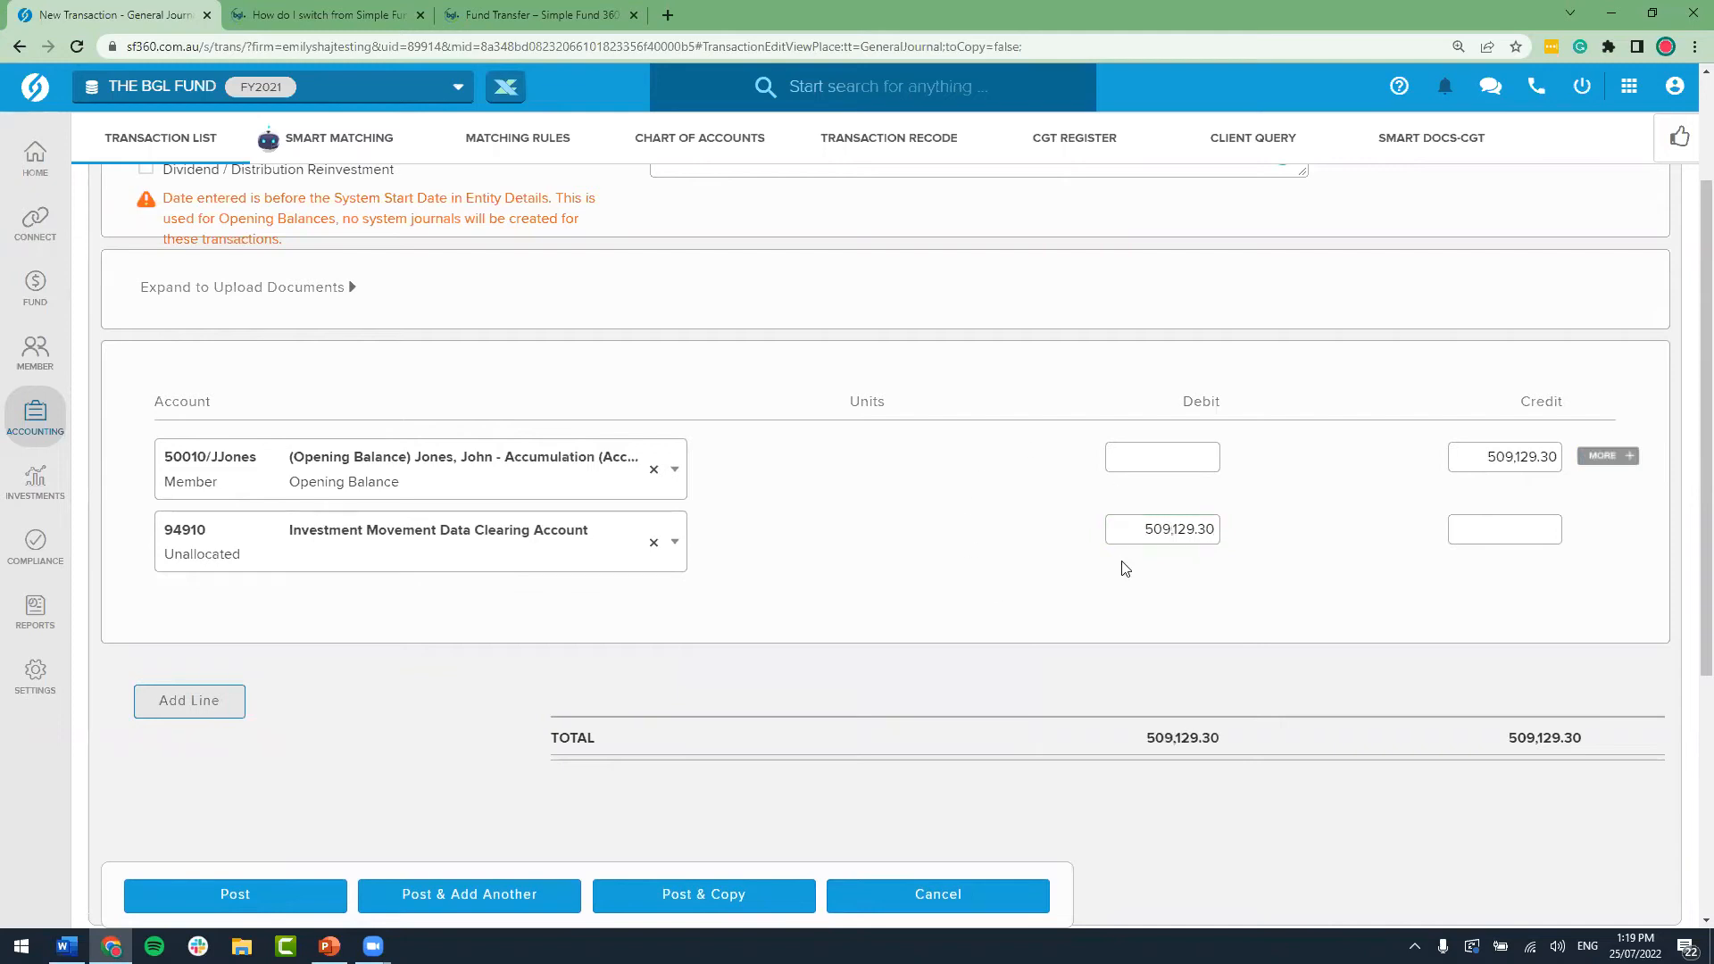
Step: Add a journal line for the second member's 50010 Opening Balance account and credit it 422,201.56
left_click(225, 707)
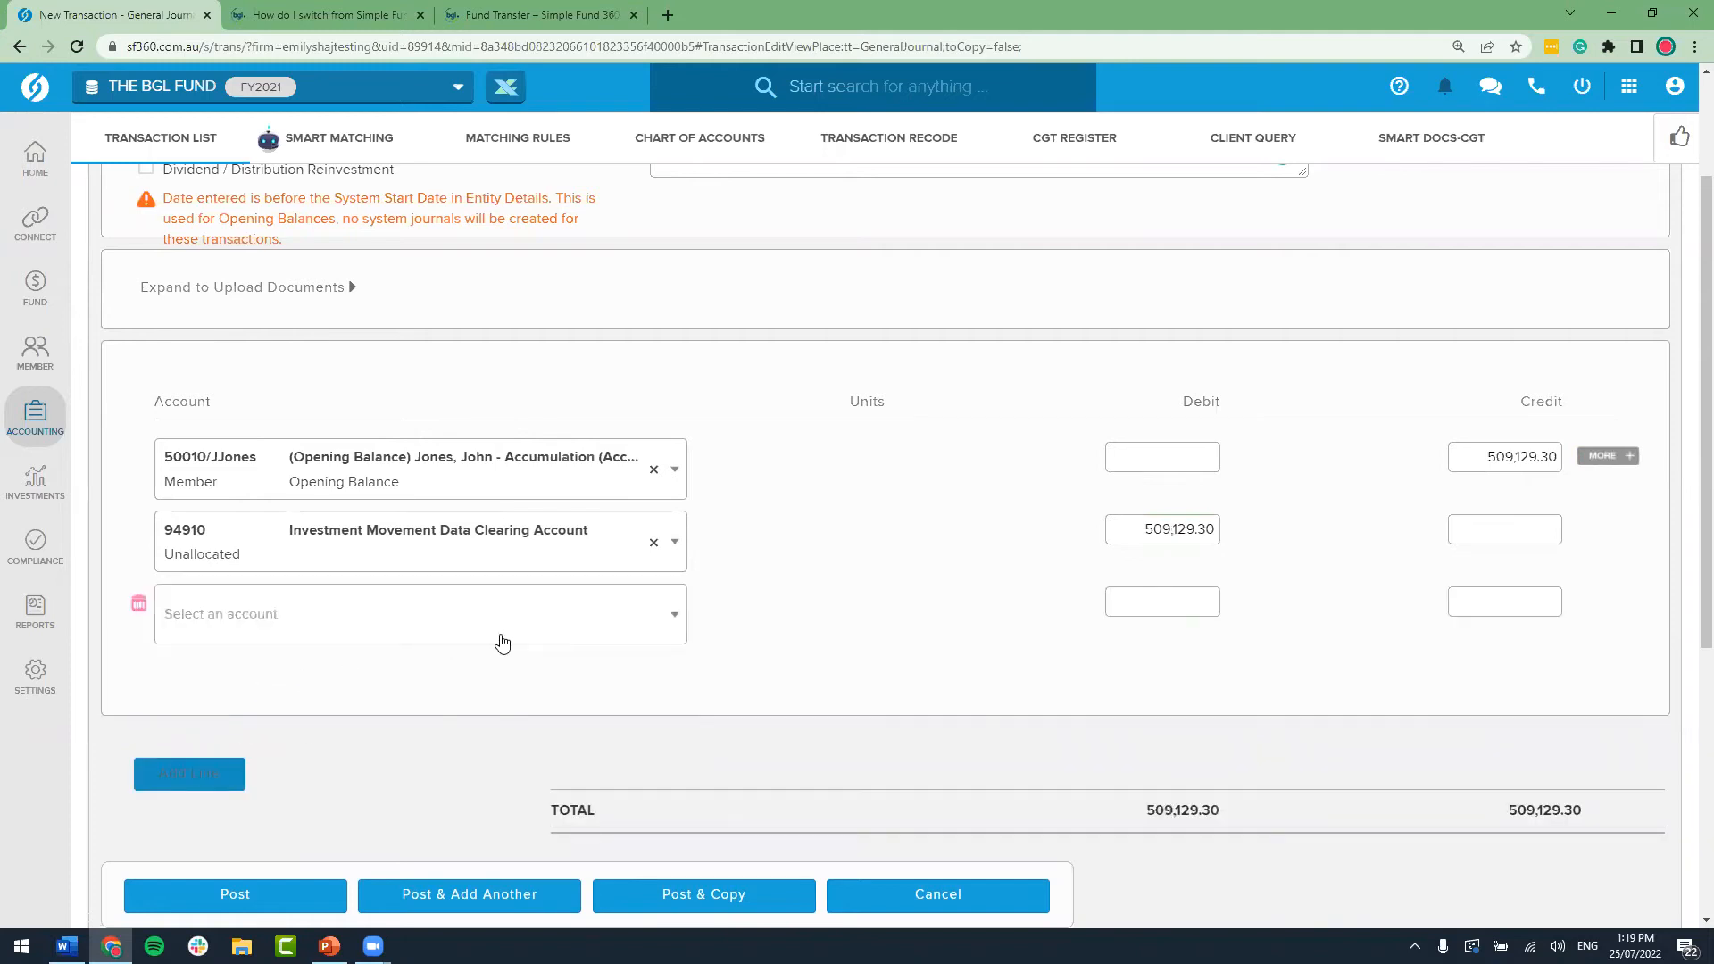
left_click(418, 637)
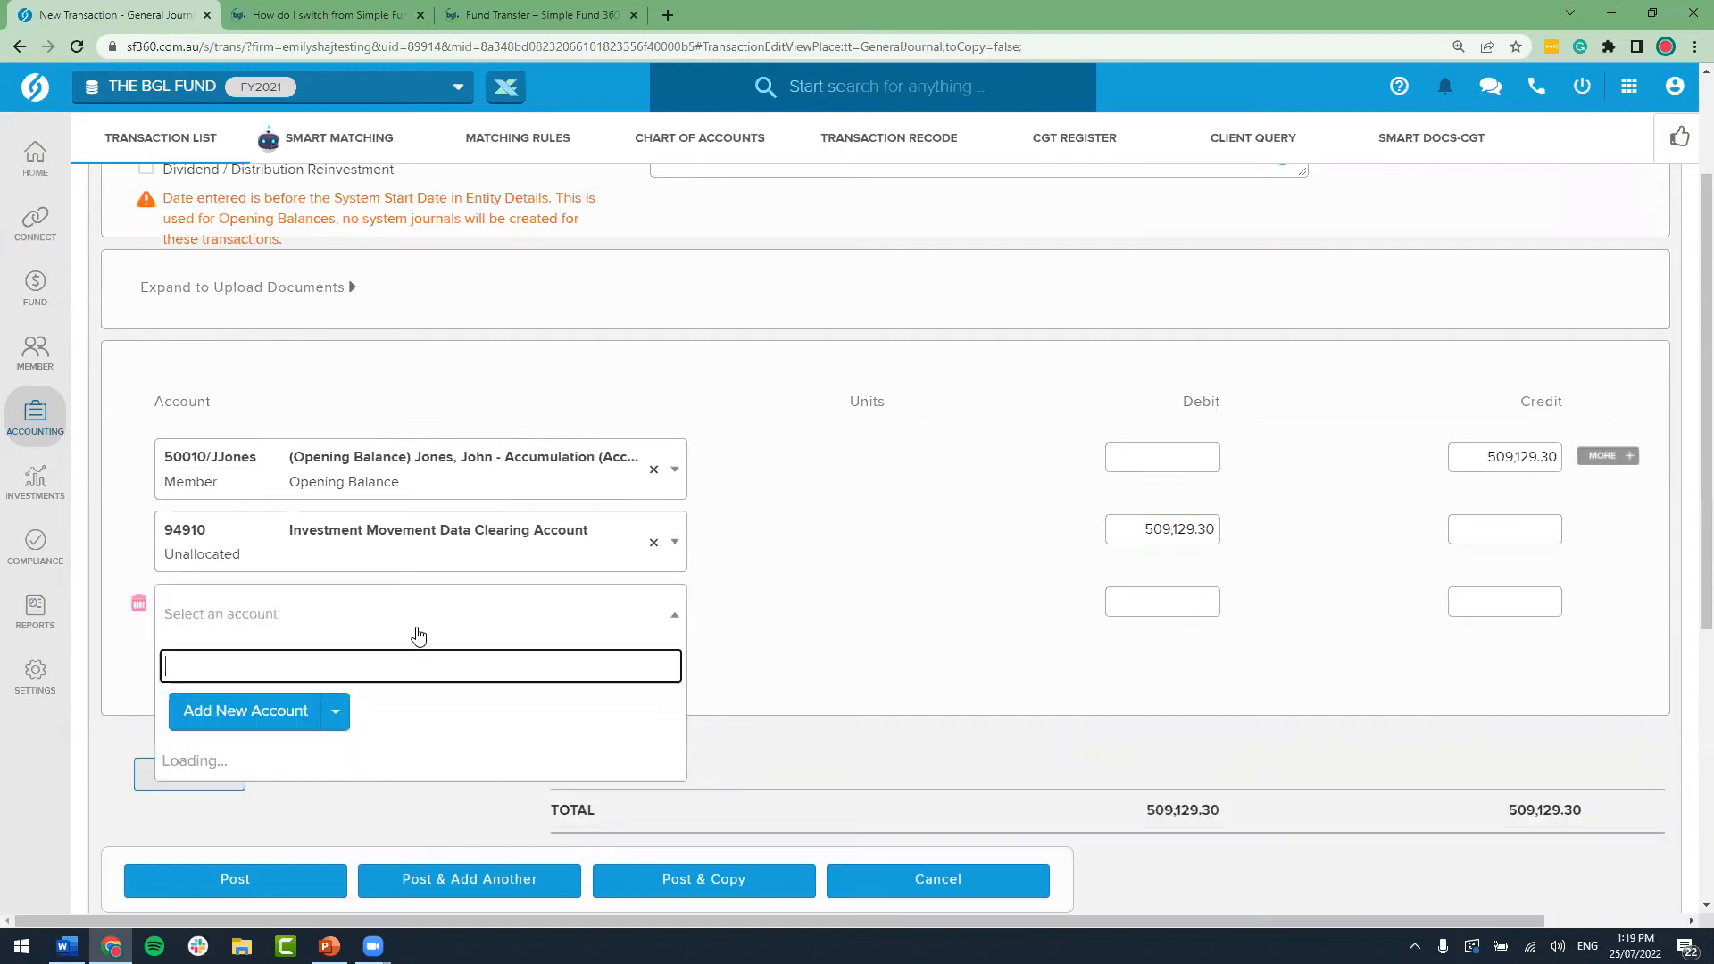
type("5")
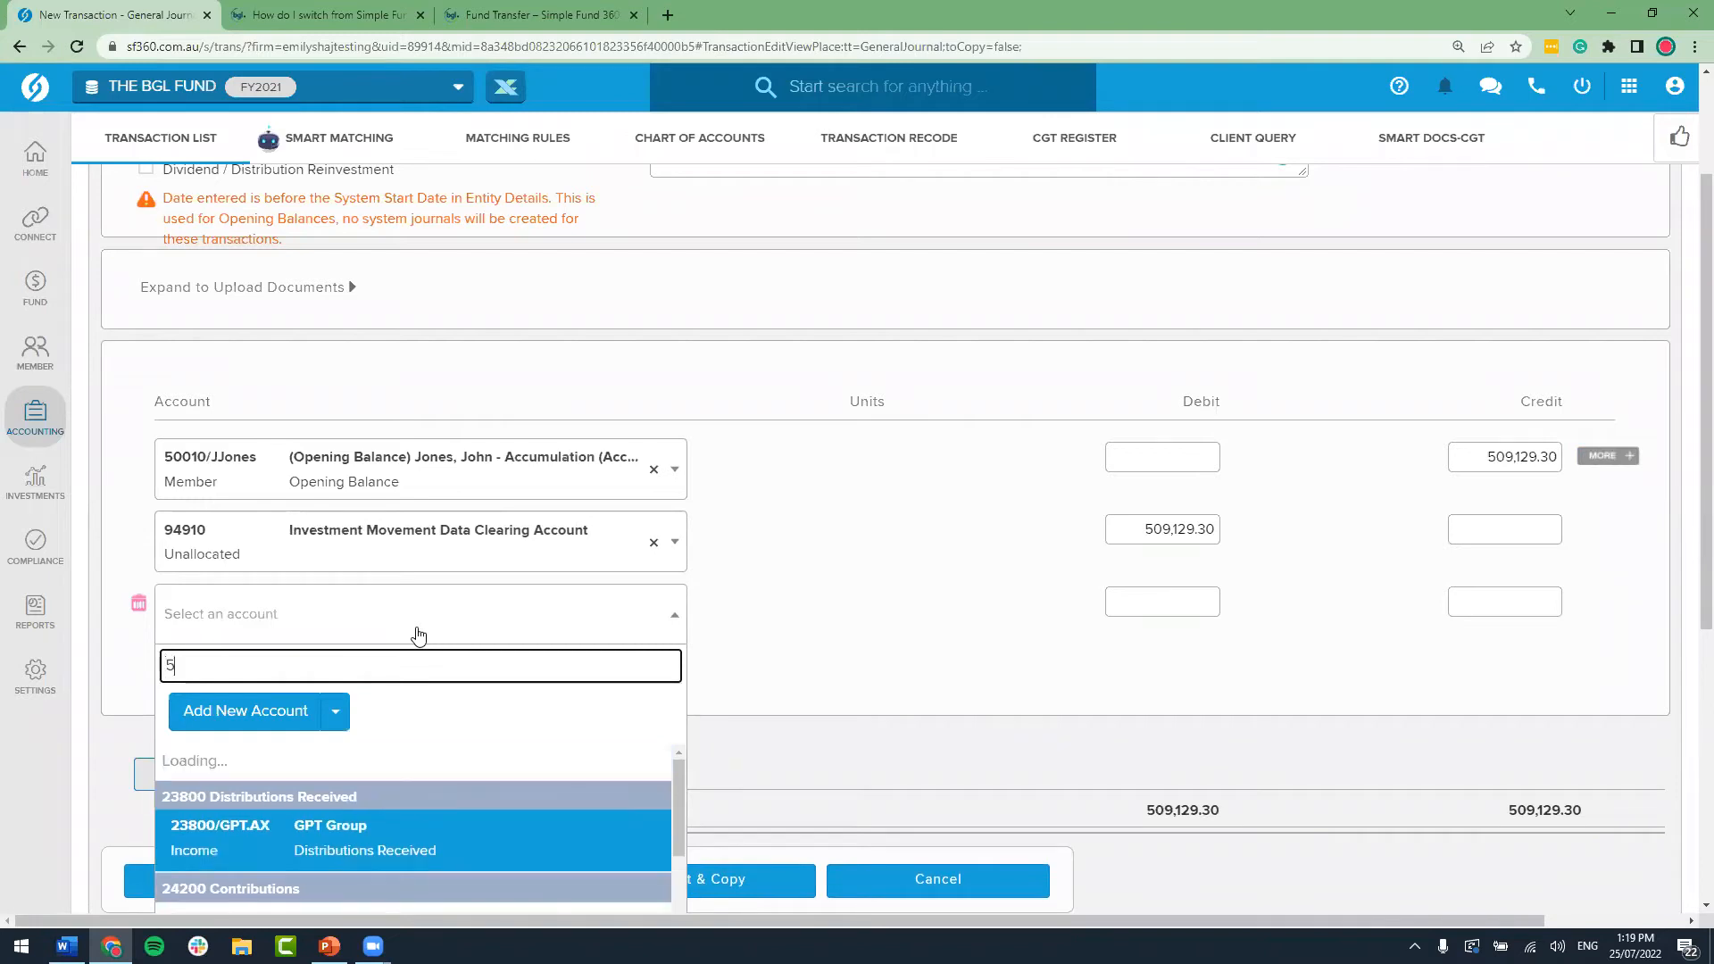
type("0010")
scroll(505, 596, "down", 1)
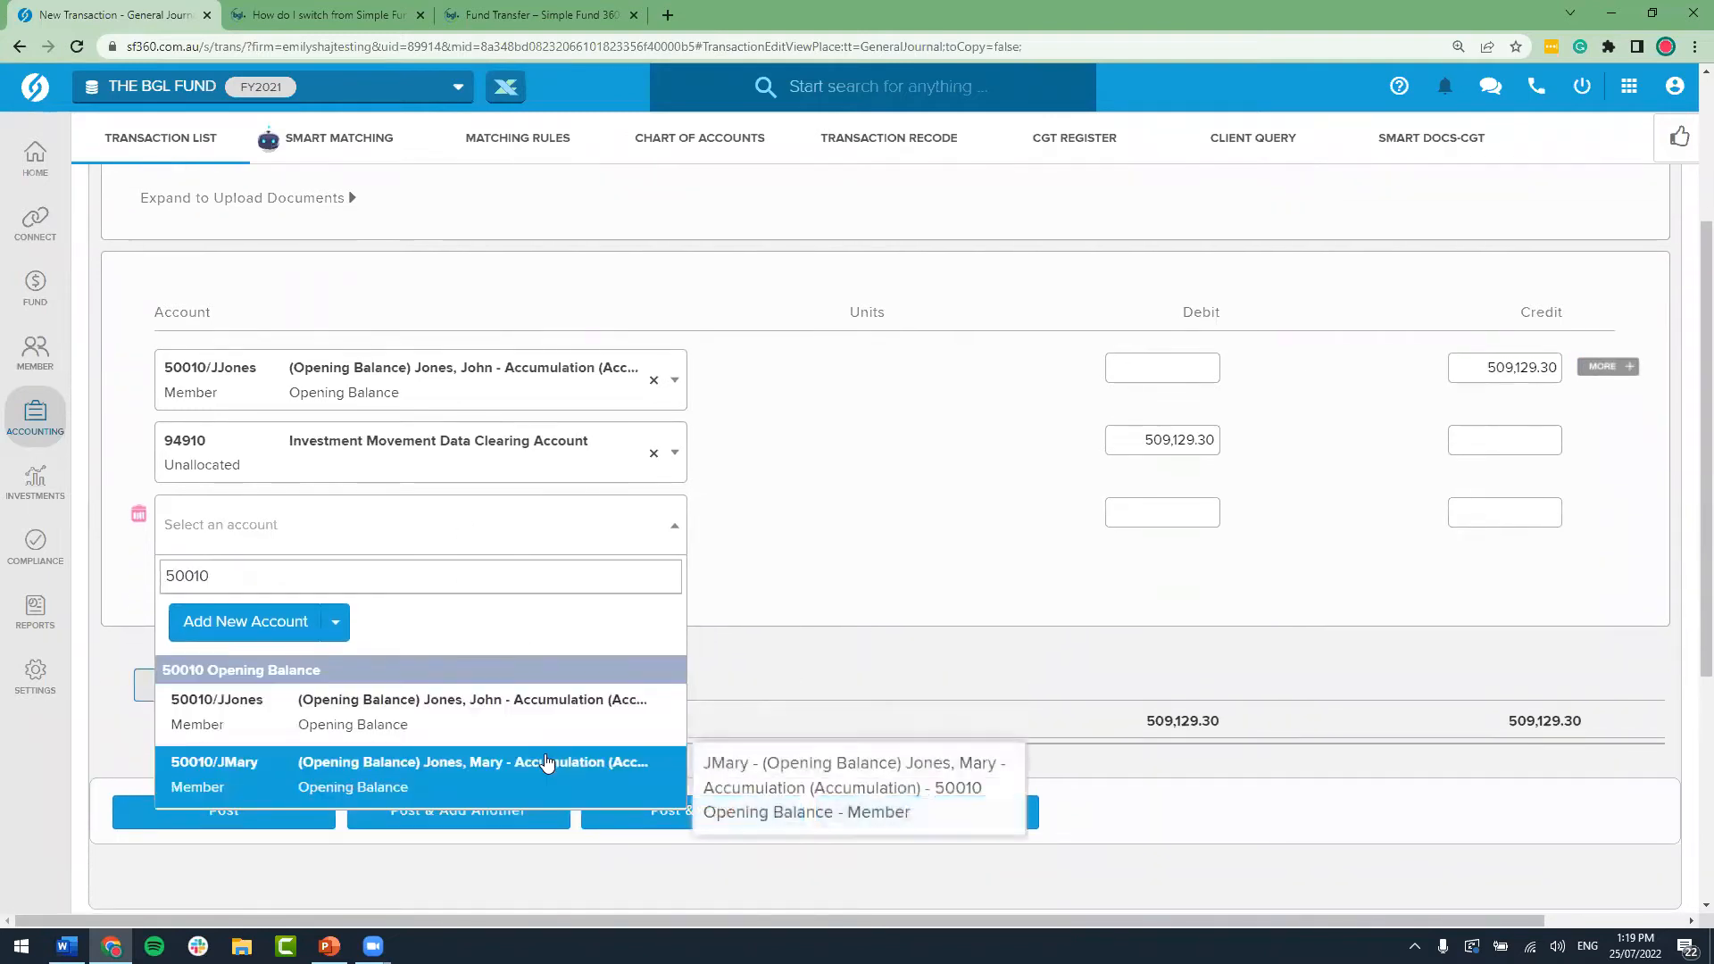
left_click(547, 761)
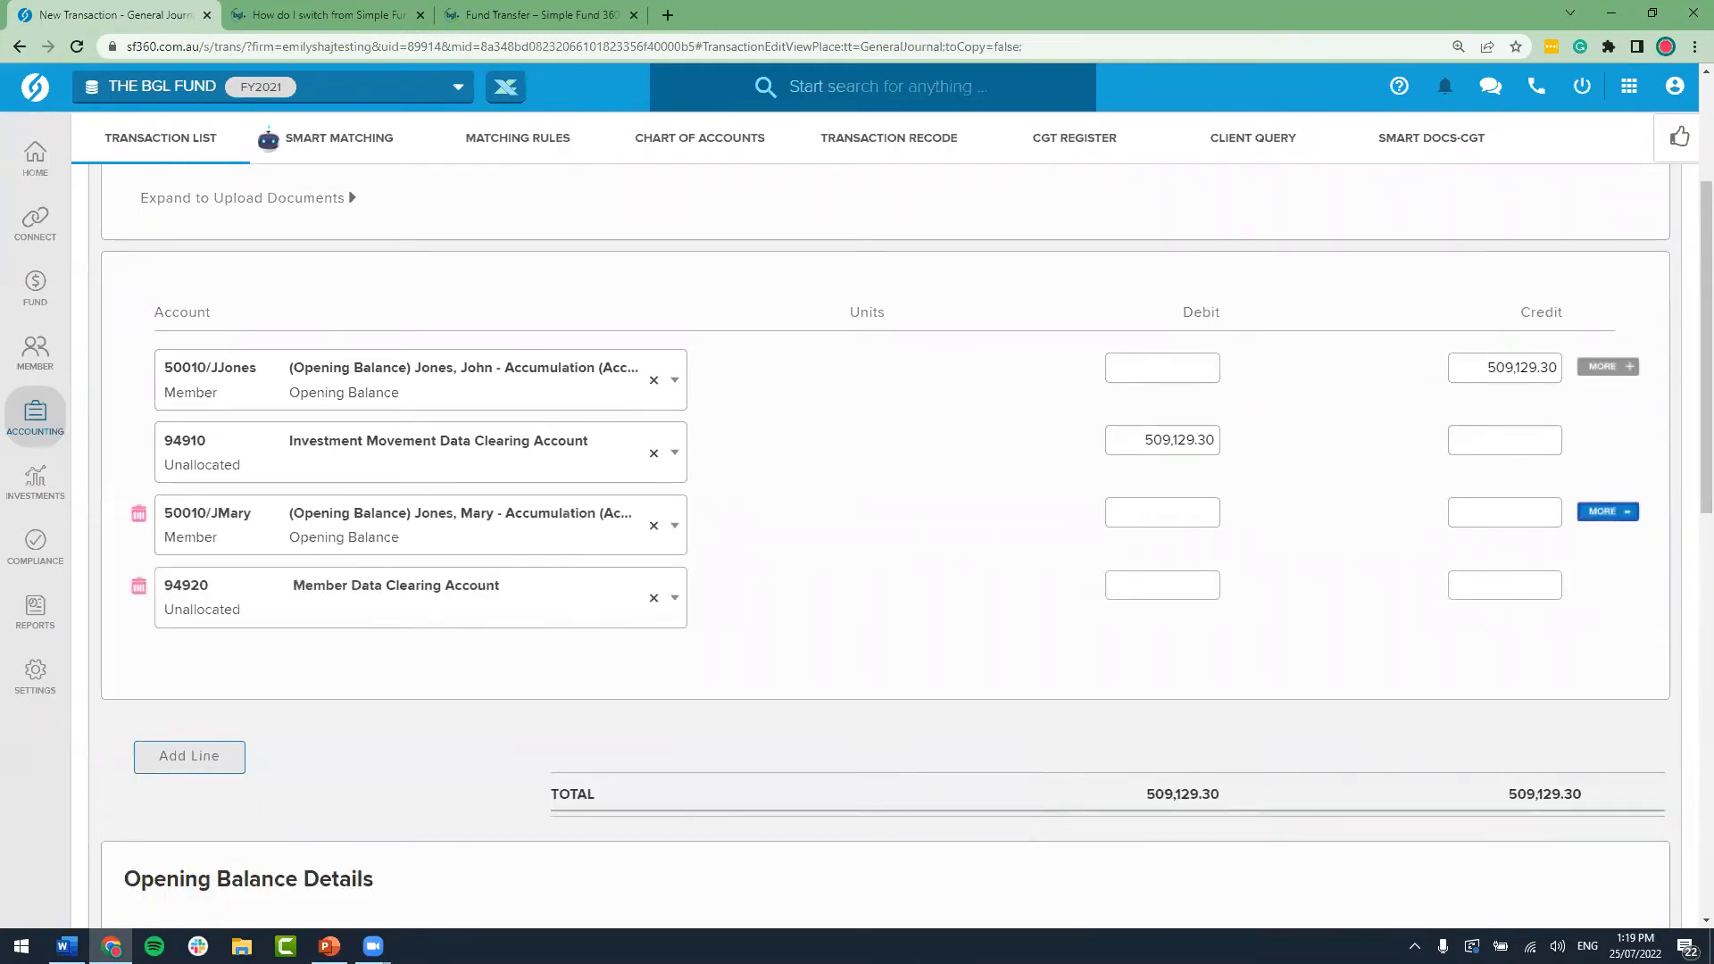
key("alt+Tab")
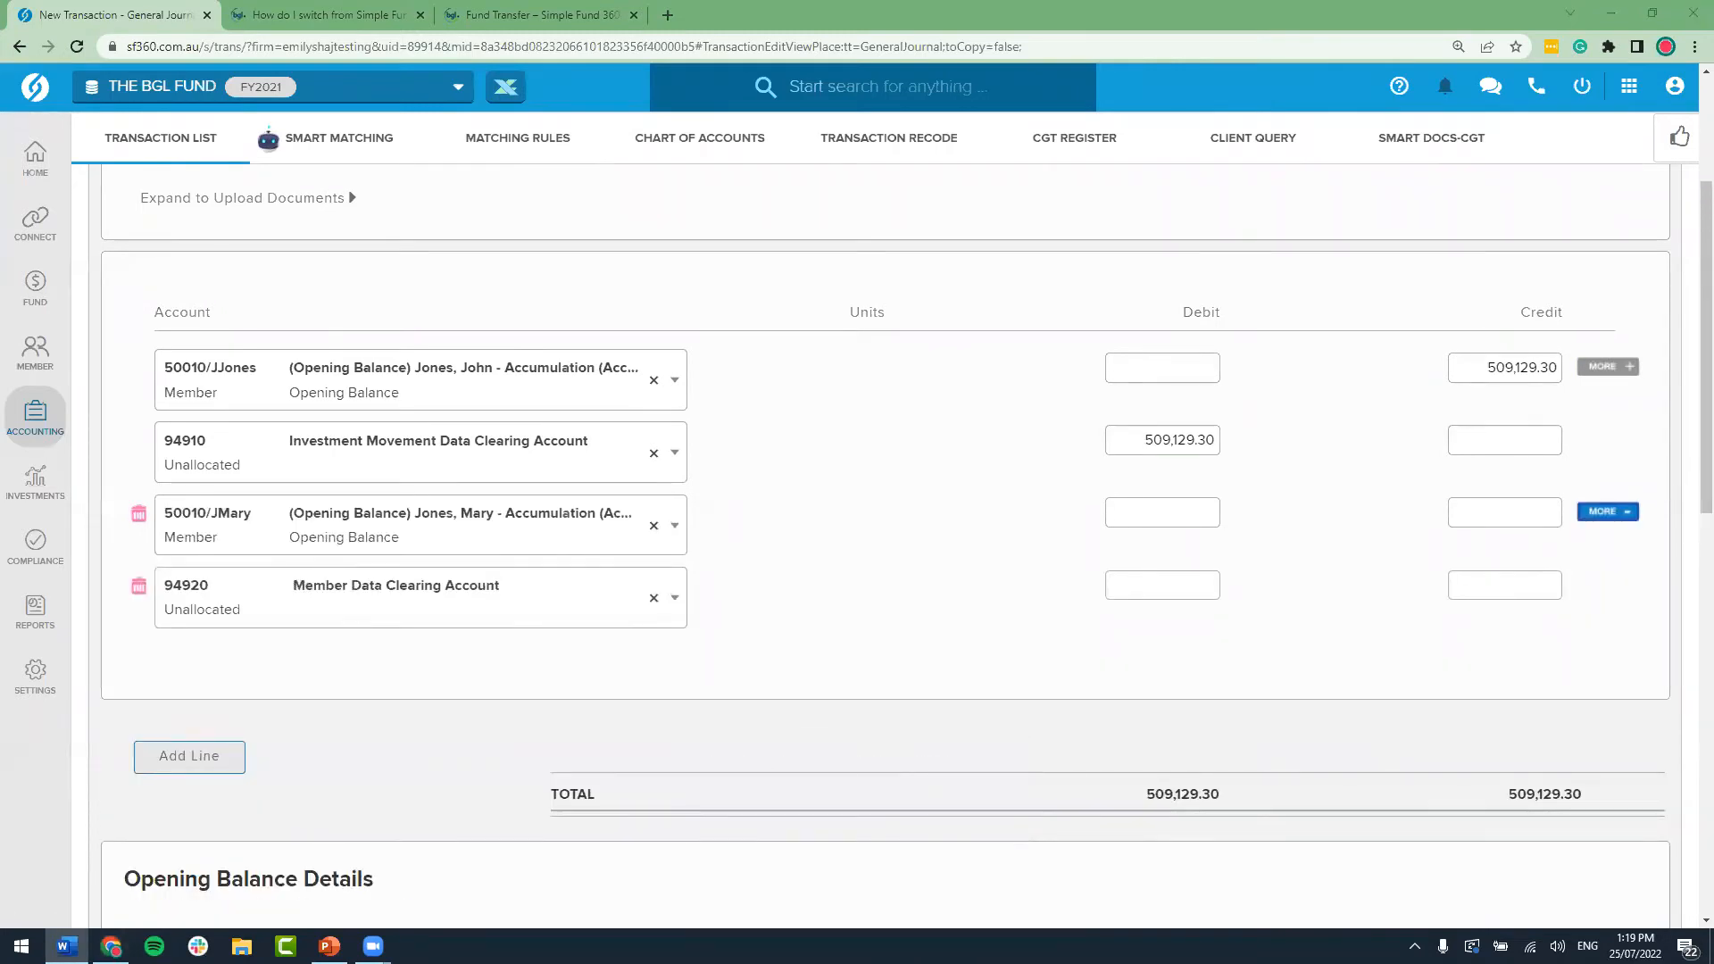
left_click(1491, 512)
type("422,201.56")
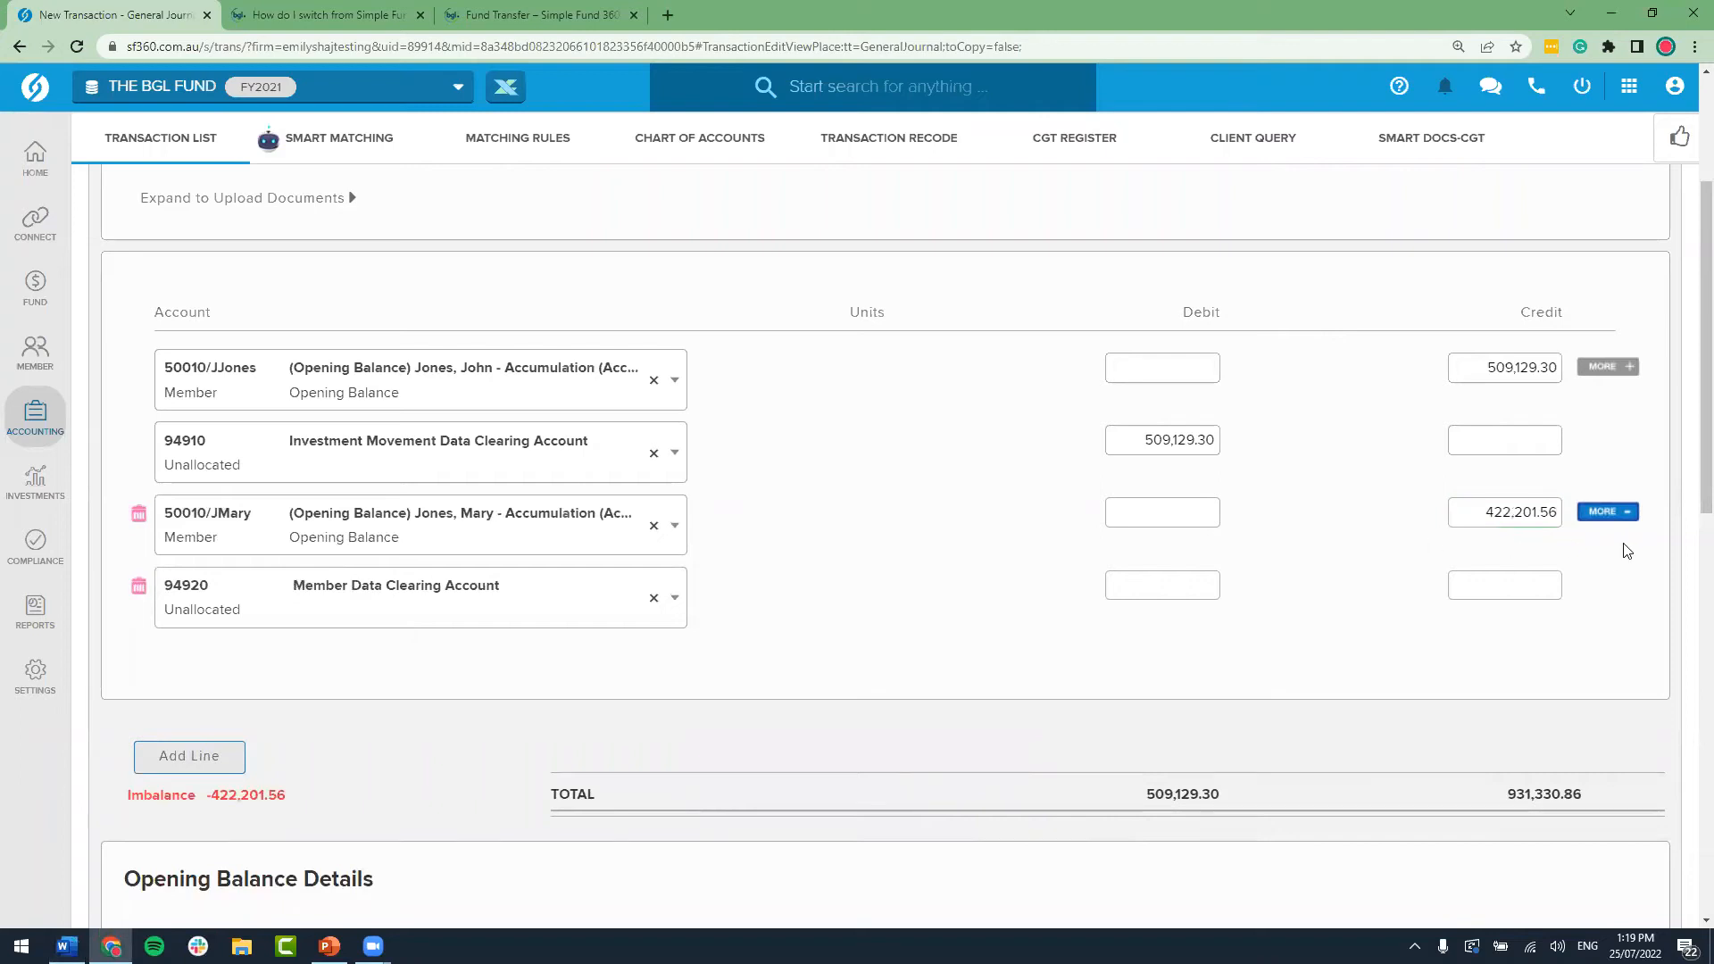
Step: Fill in the second member's opening balance details: element taxed in the fund 422,201.56 and preserved amount 422,201.56, with the tax-free component blank
scroll(1135, 549, "down", 5)
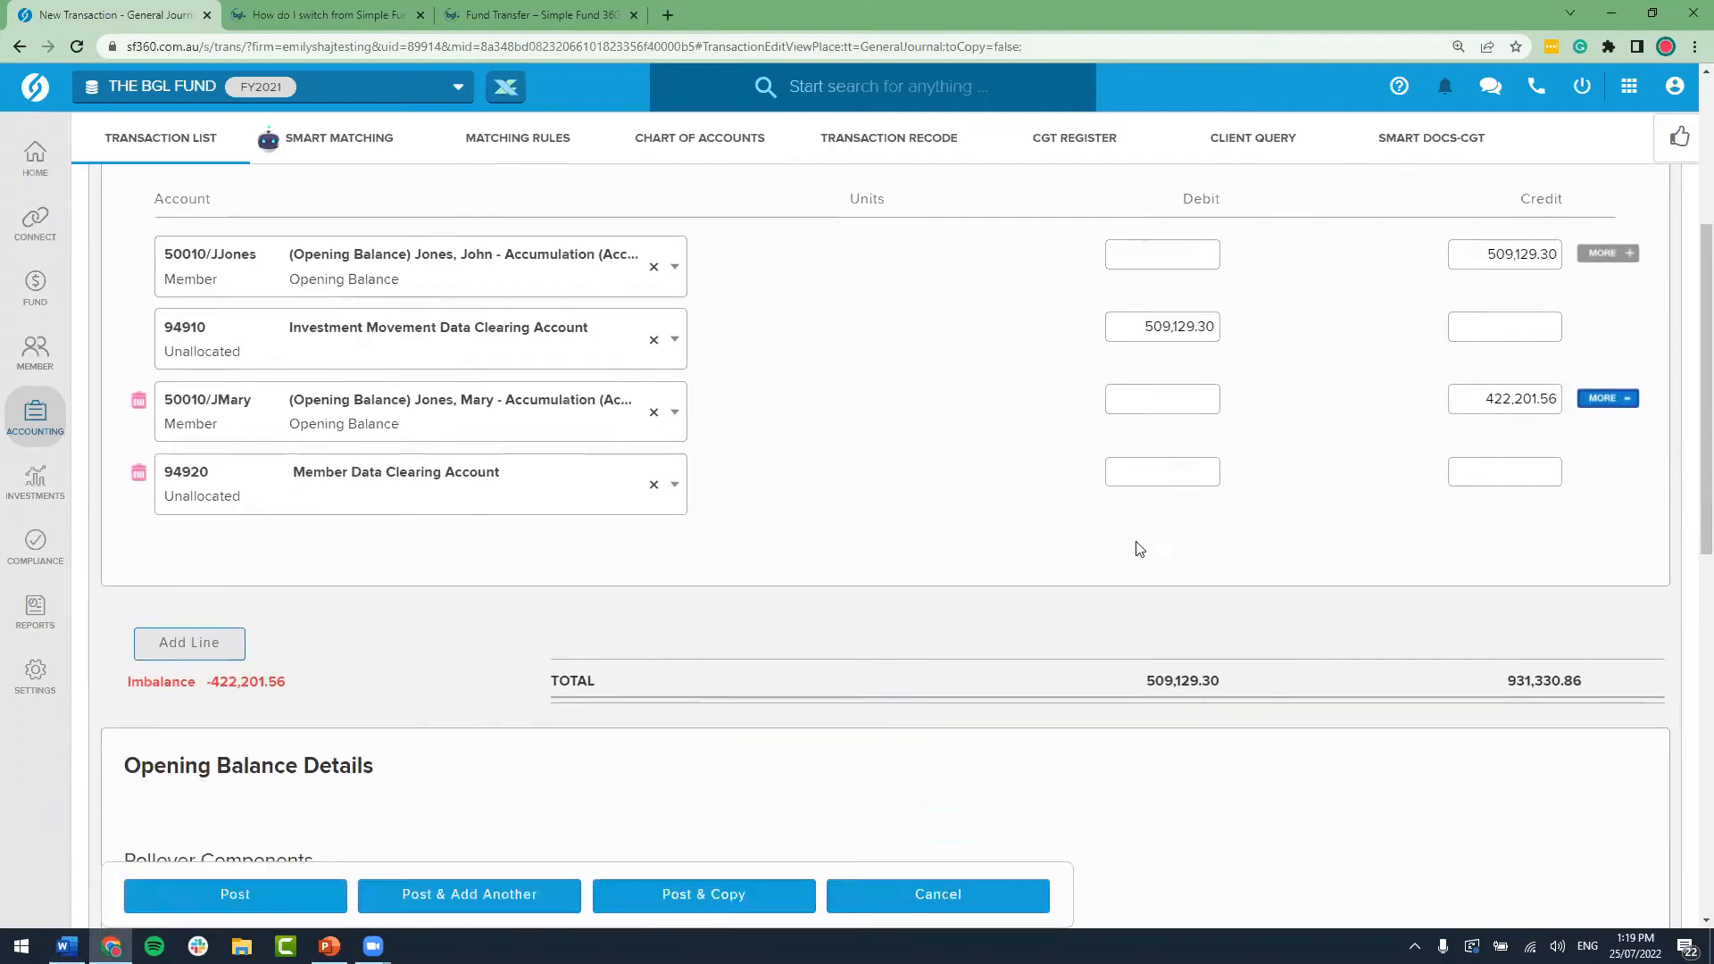
scroll(1136, 549, "down", 1)
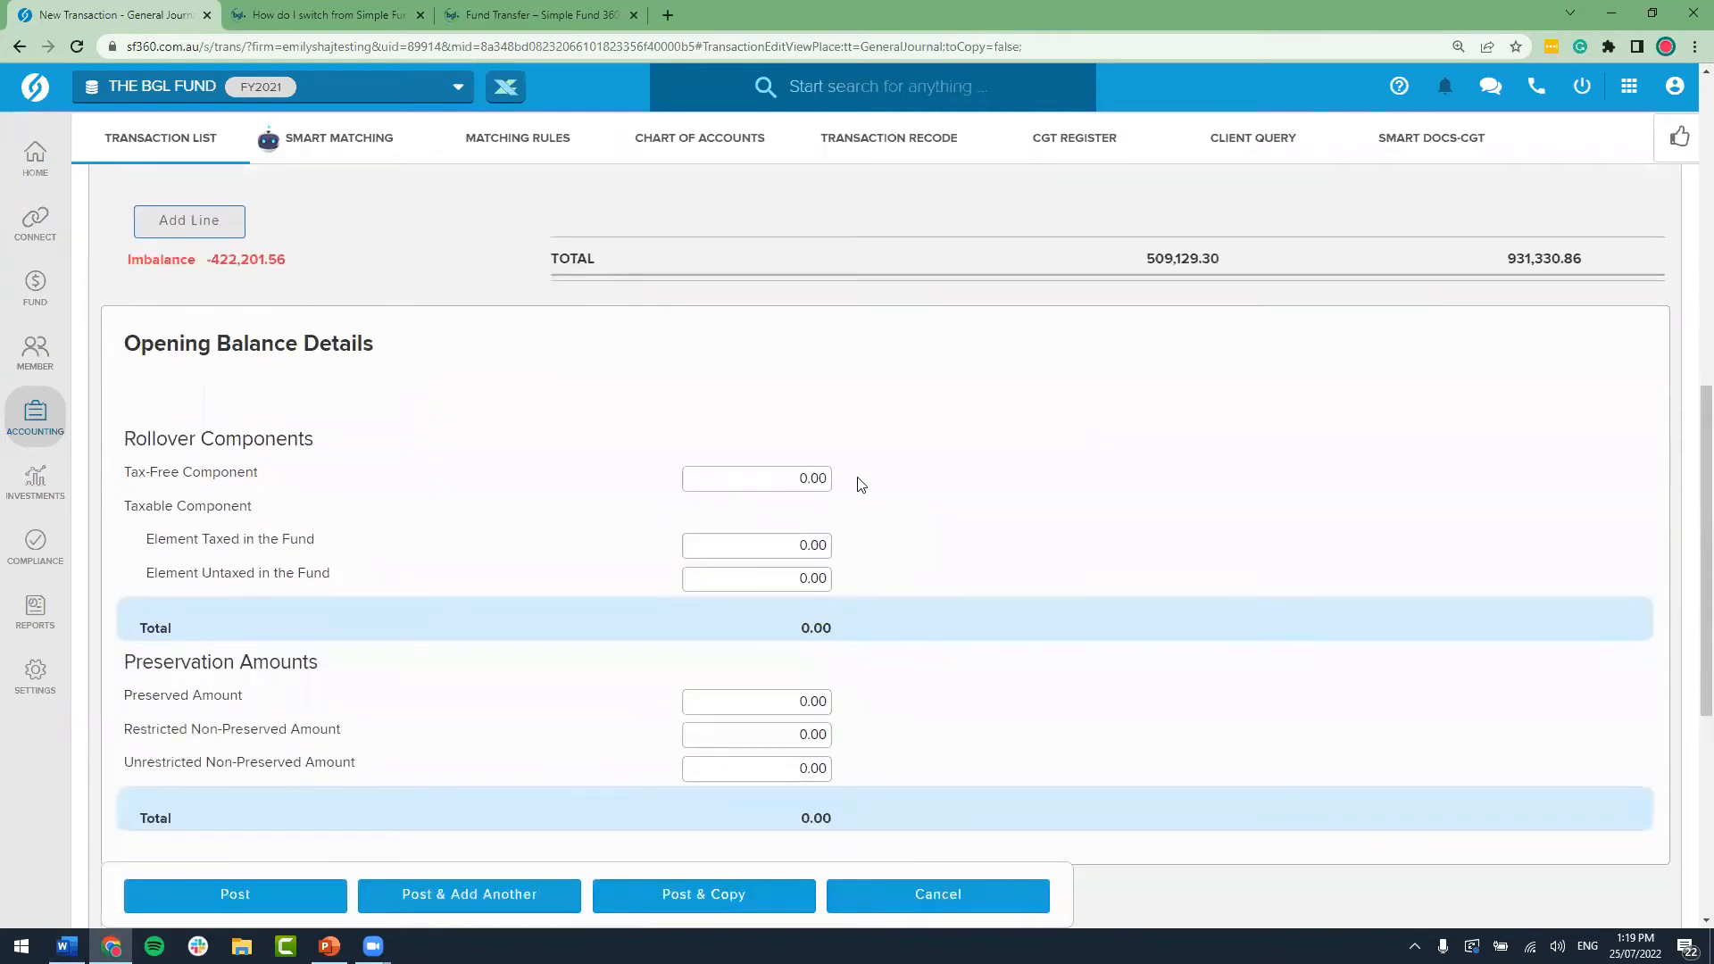
left_click(811, 476)
type("422,201.56")
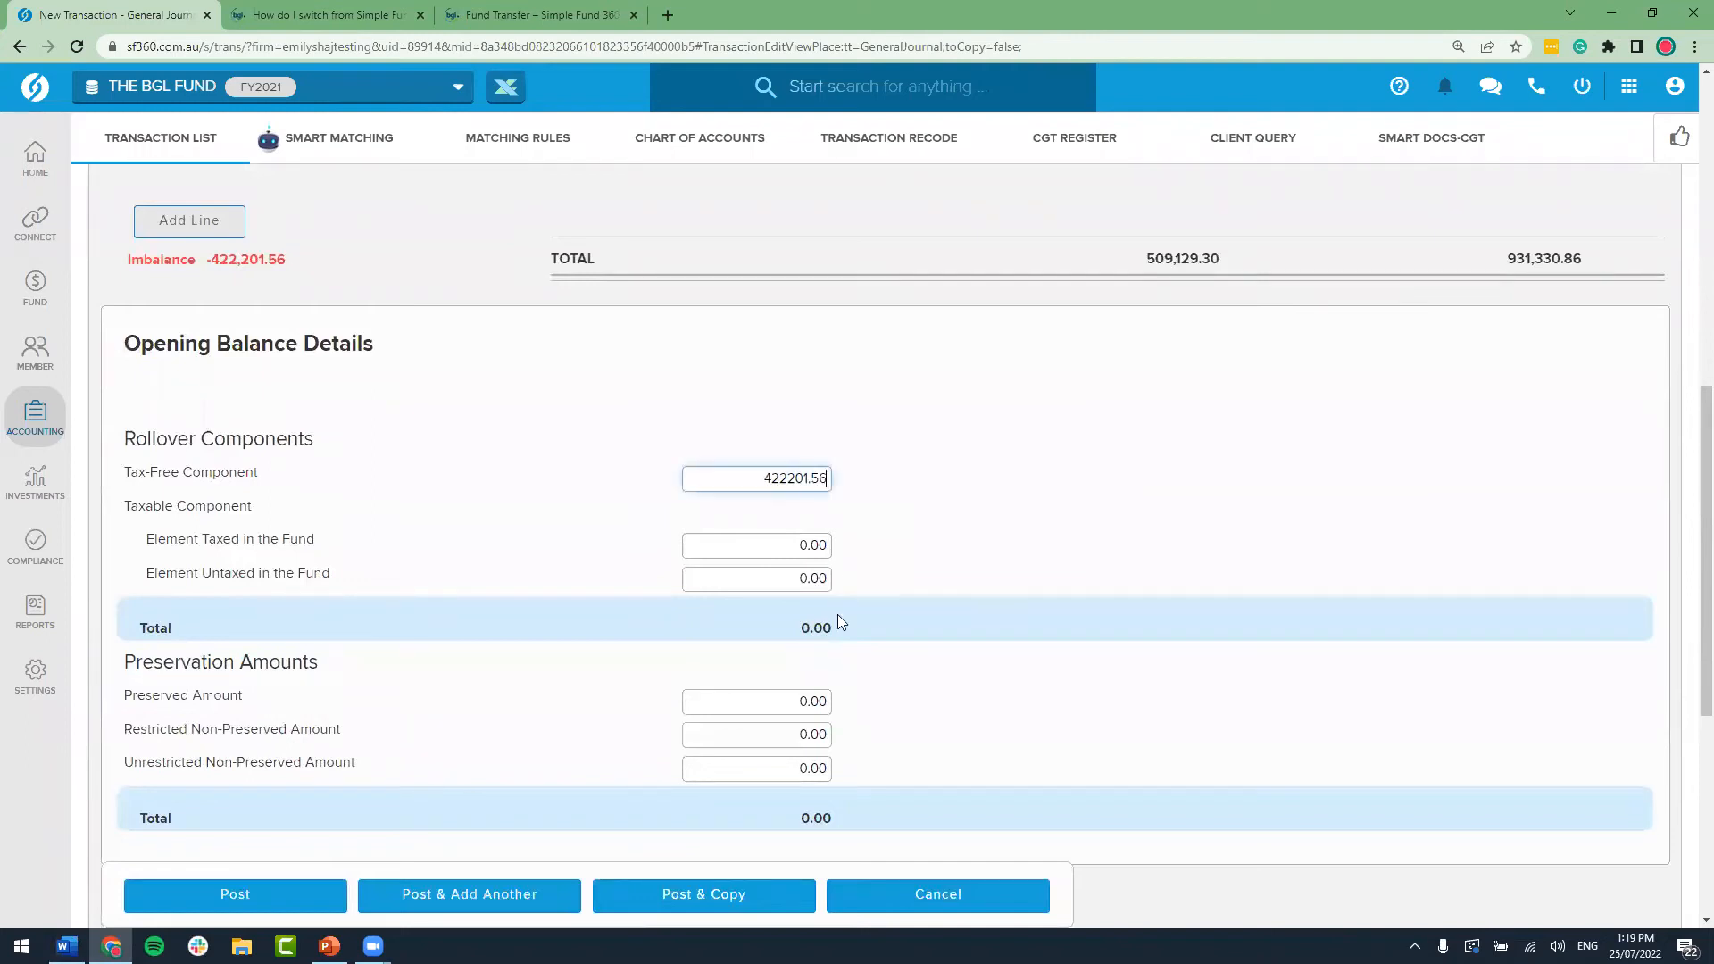
left_click(821, 535)
type("422,201.56")
left_click(816, 480)
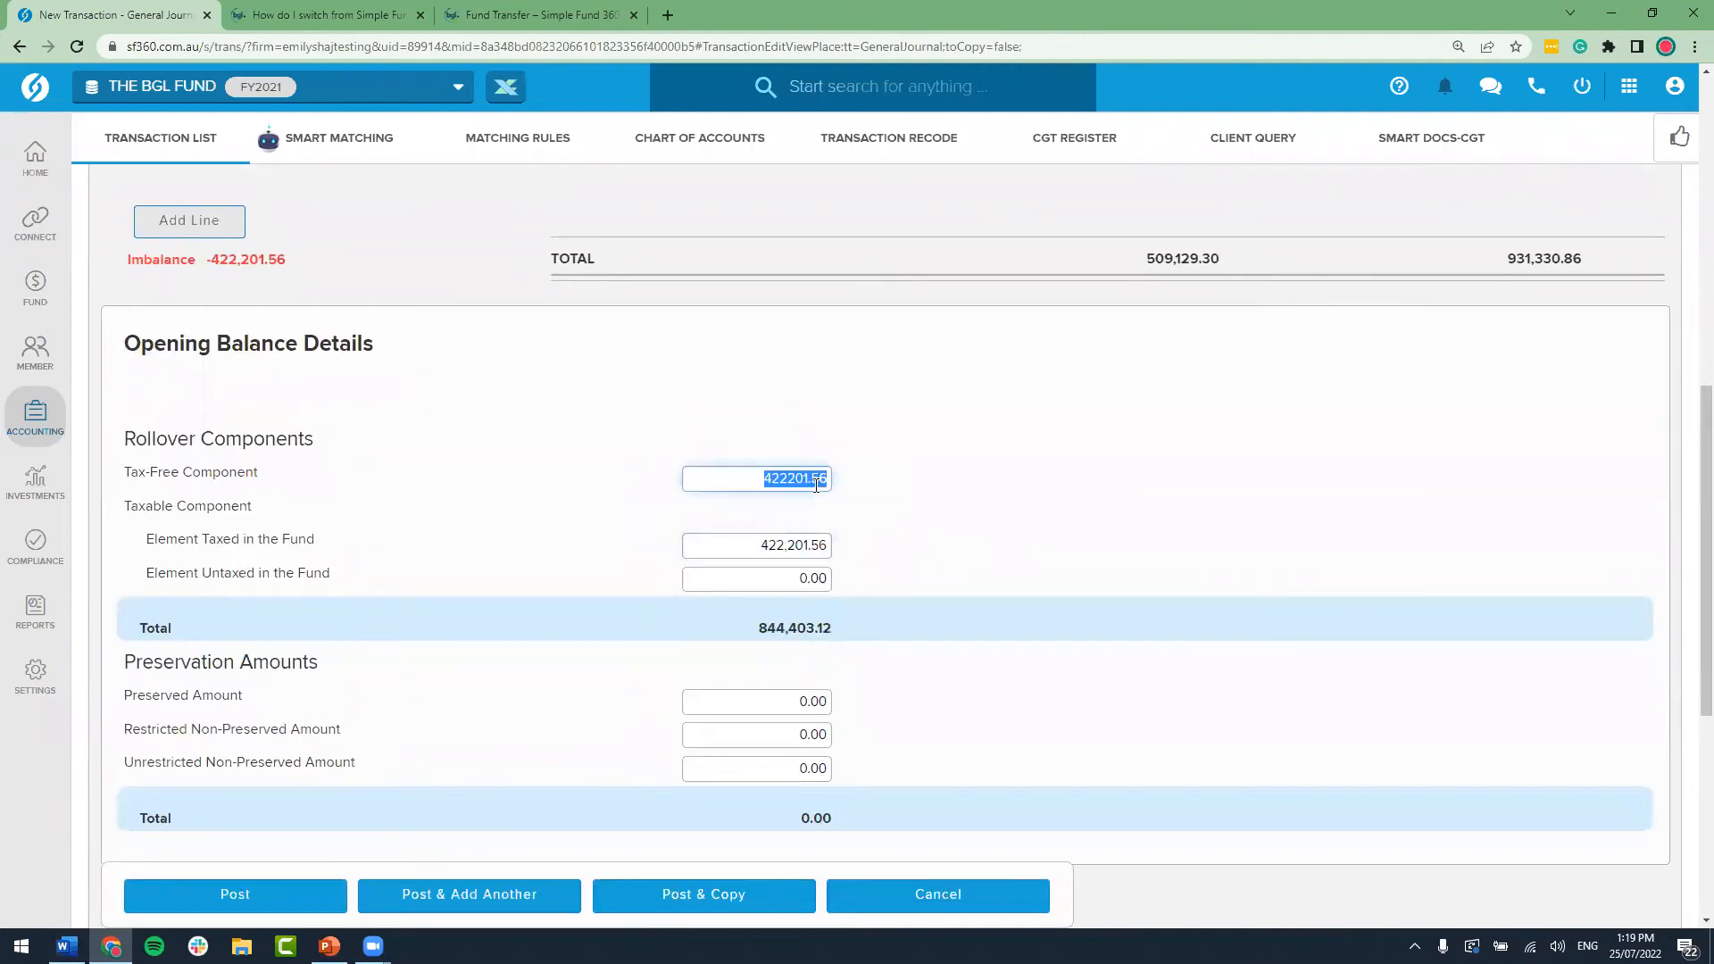
key("Delete")
left_click(817, 702)
type("422,201.56")
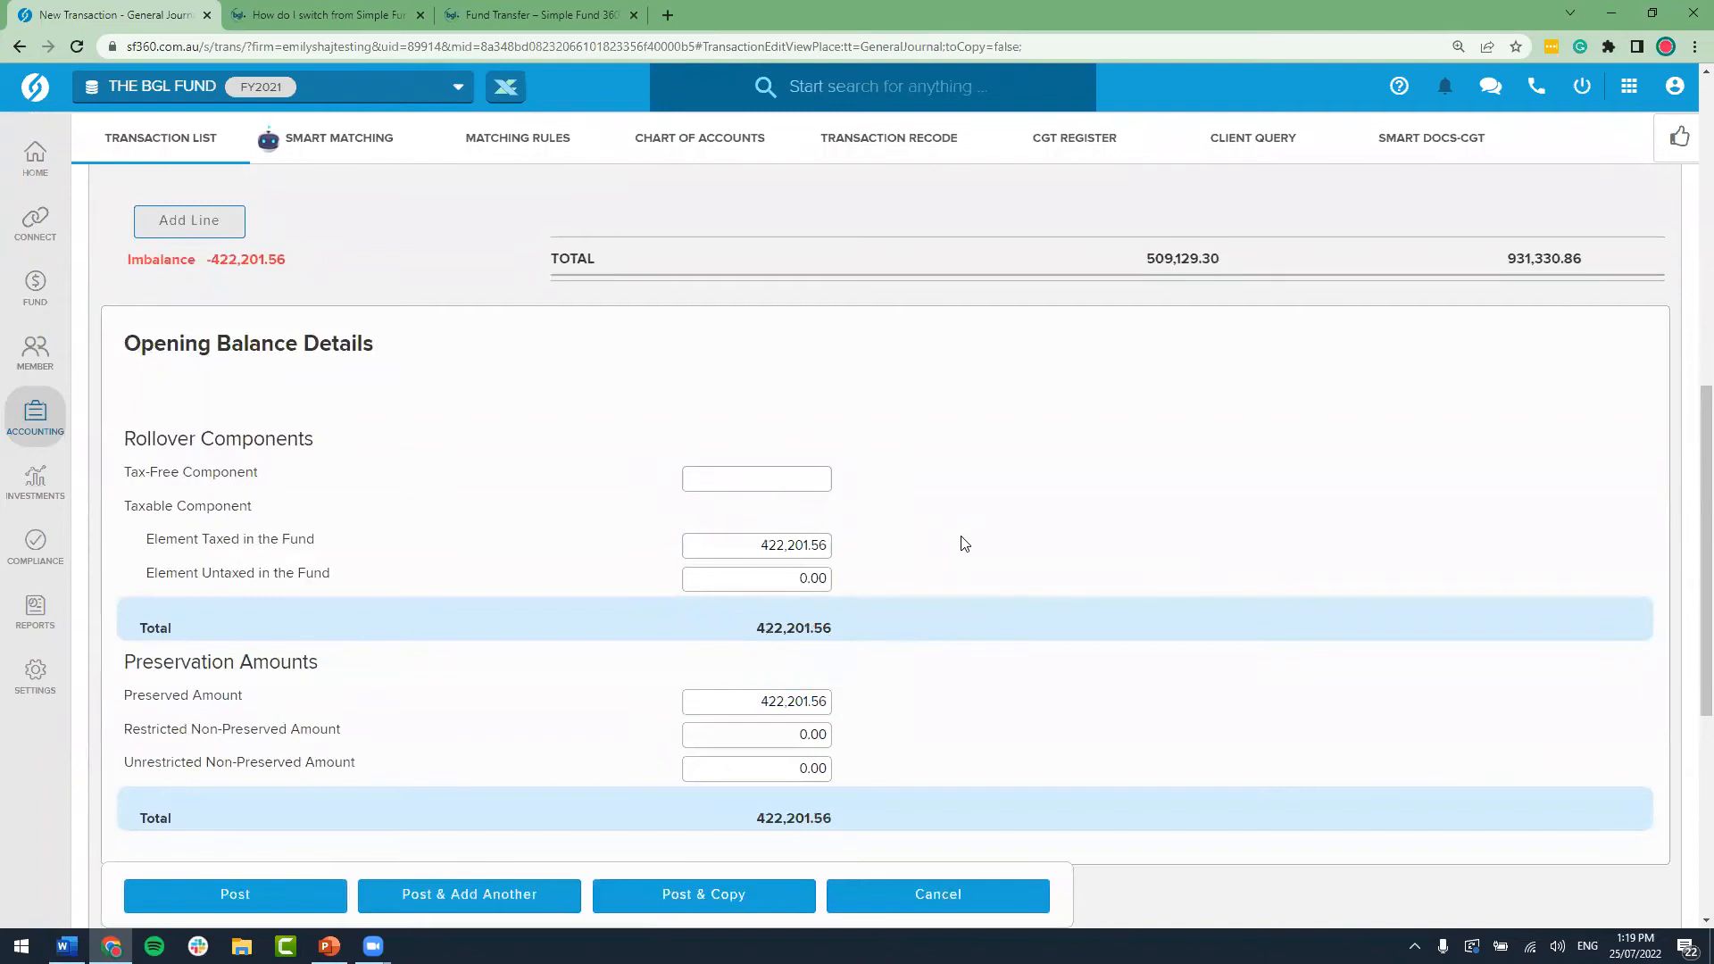
Step: Remove the 94920 Member Data Clearing Account line and clear the debit on the 94910 Investment Movement Data Clearing Account line
scroll(964, 544, "up", 5)
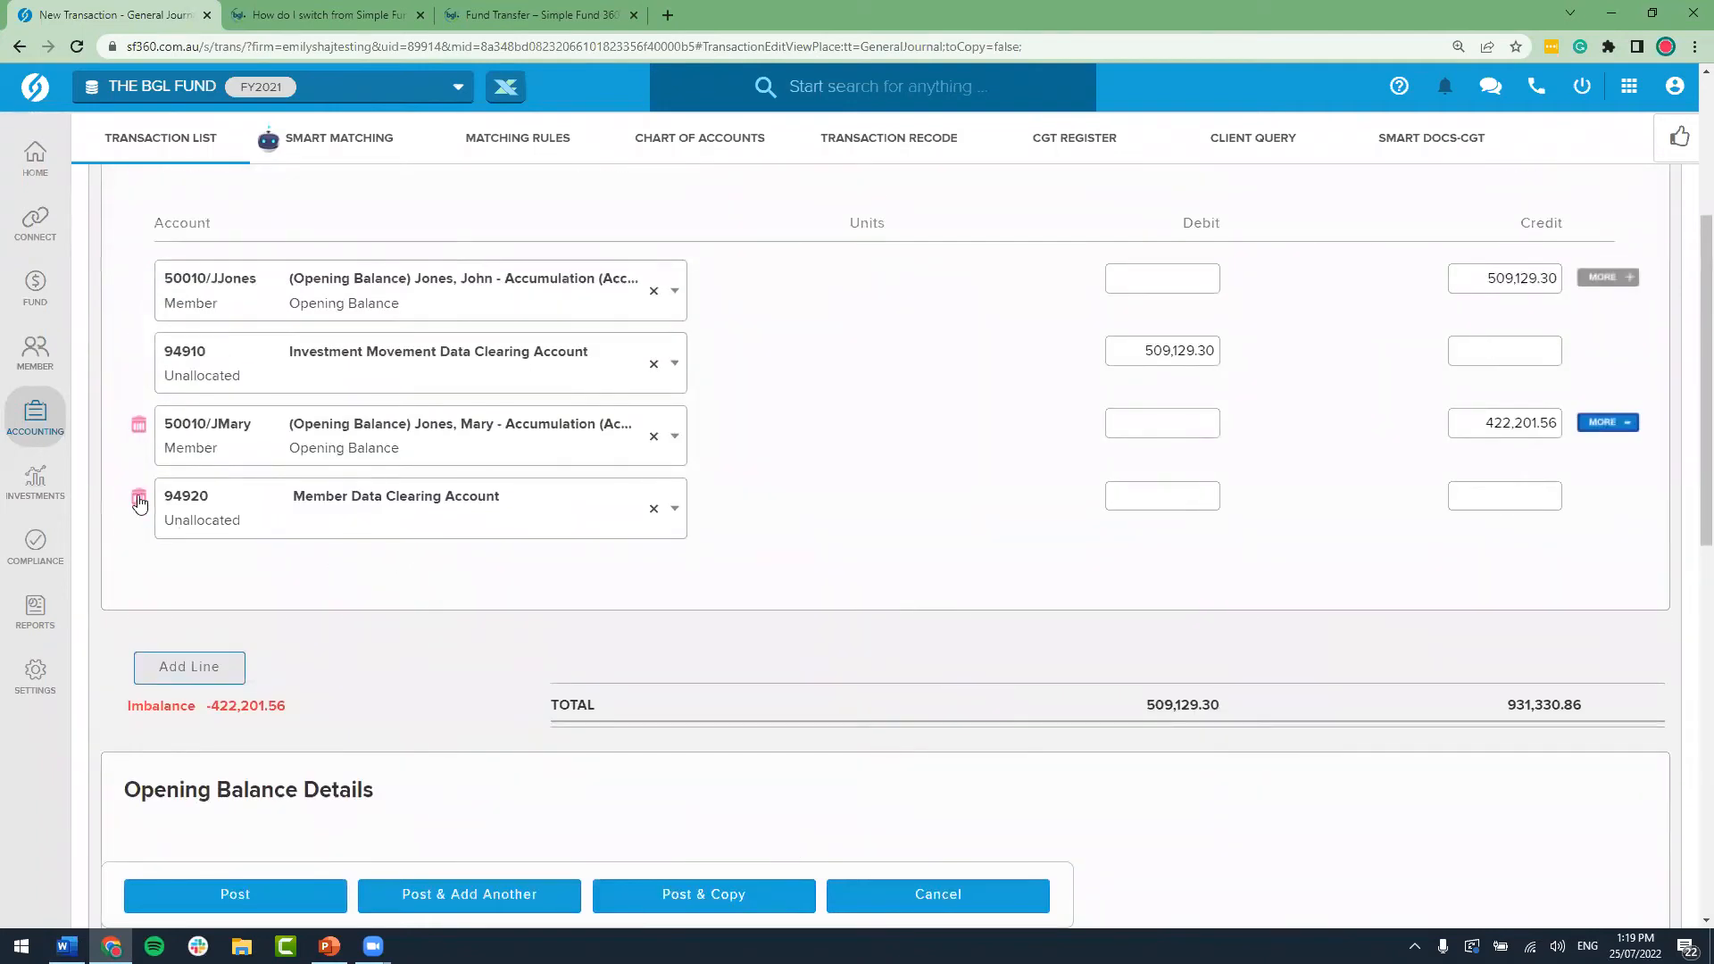
left_click(139, 498)
left_click(1186, 342)
key("Delete")
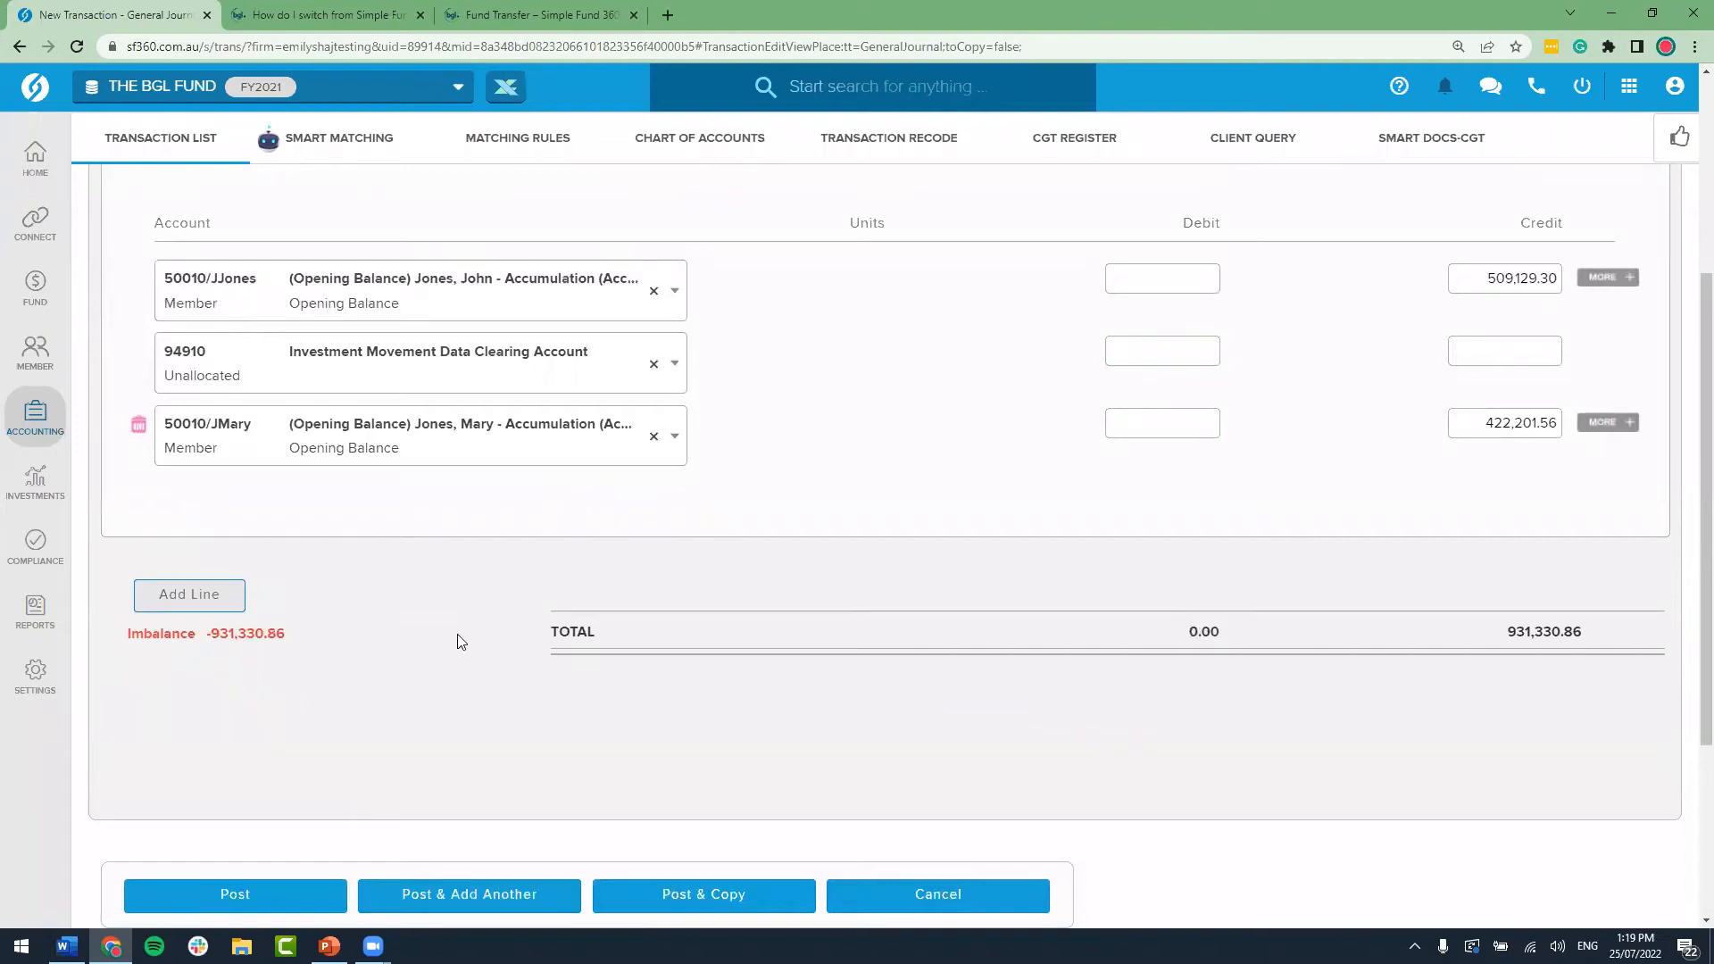
Step: Copy the imbalance amount, debit 931,330.86 to the 94910 Investment Movement Data Clearing Account line, and post the journal
scroll(339, 687, "up", 1)
left_click_drag(278, 722, 216, 724)
key("ctrl+c")
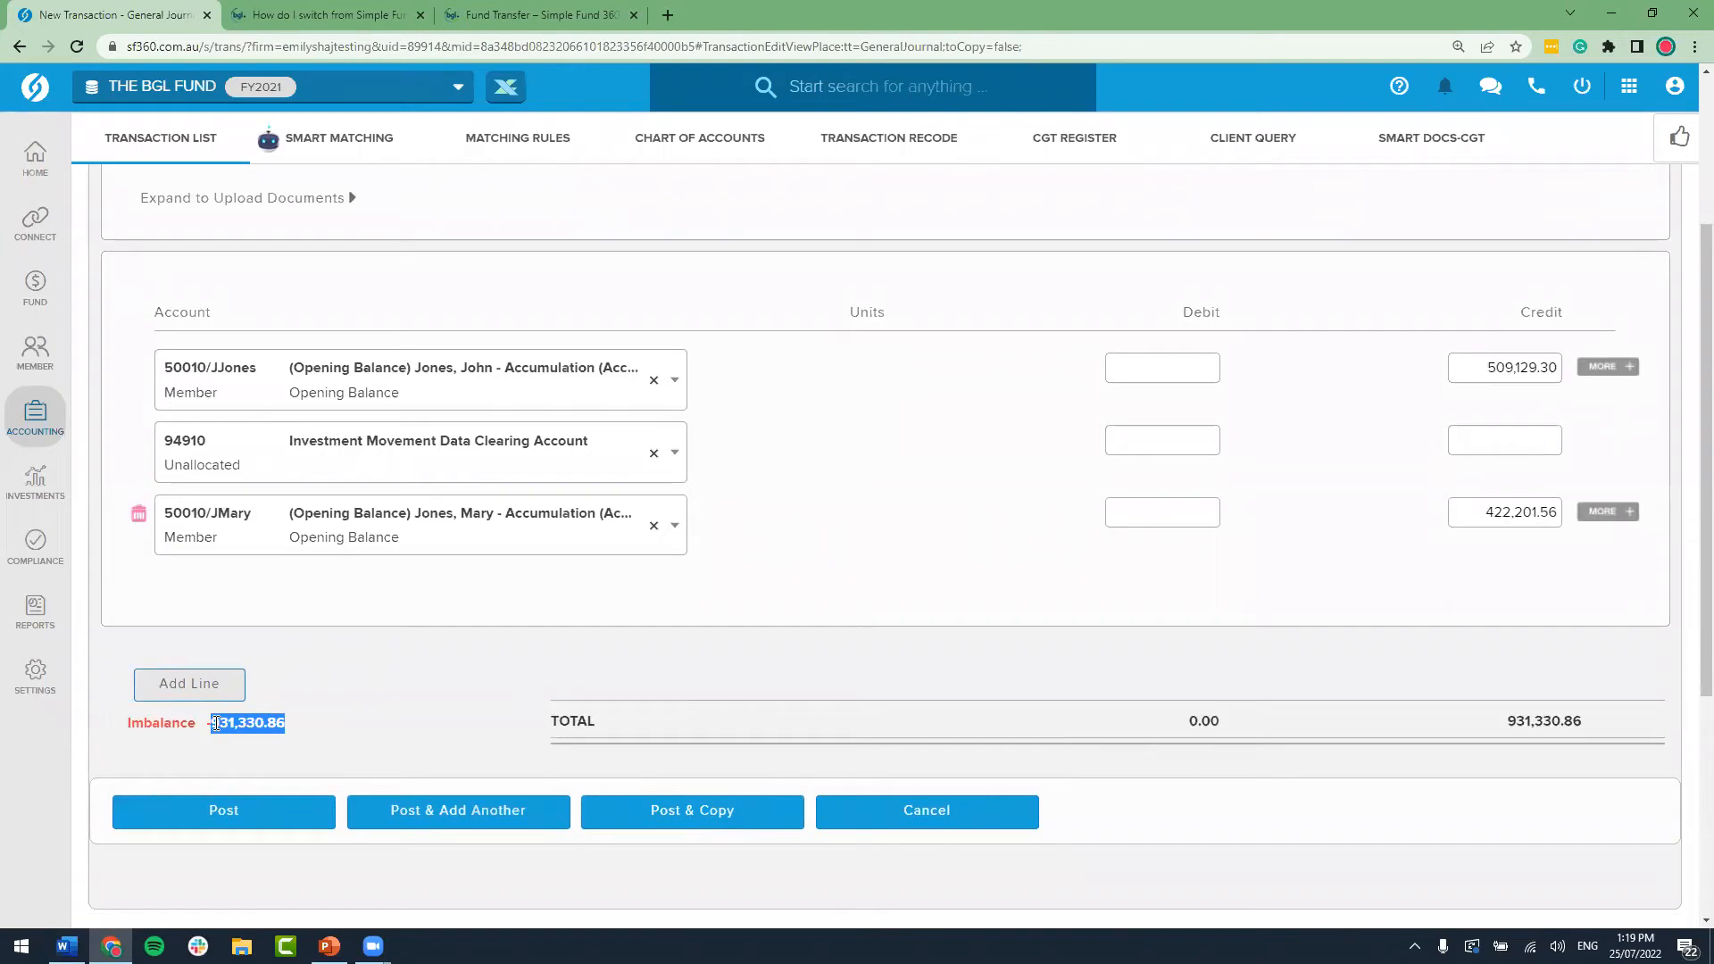
left_click(1187, 441)
key("ctrl+v")
left_click(1029, 459)
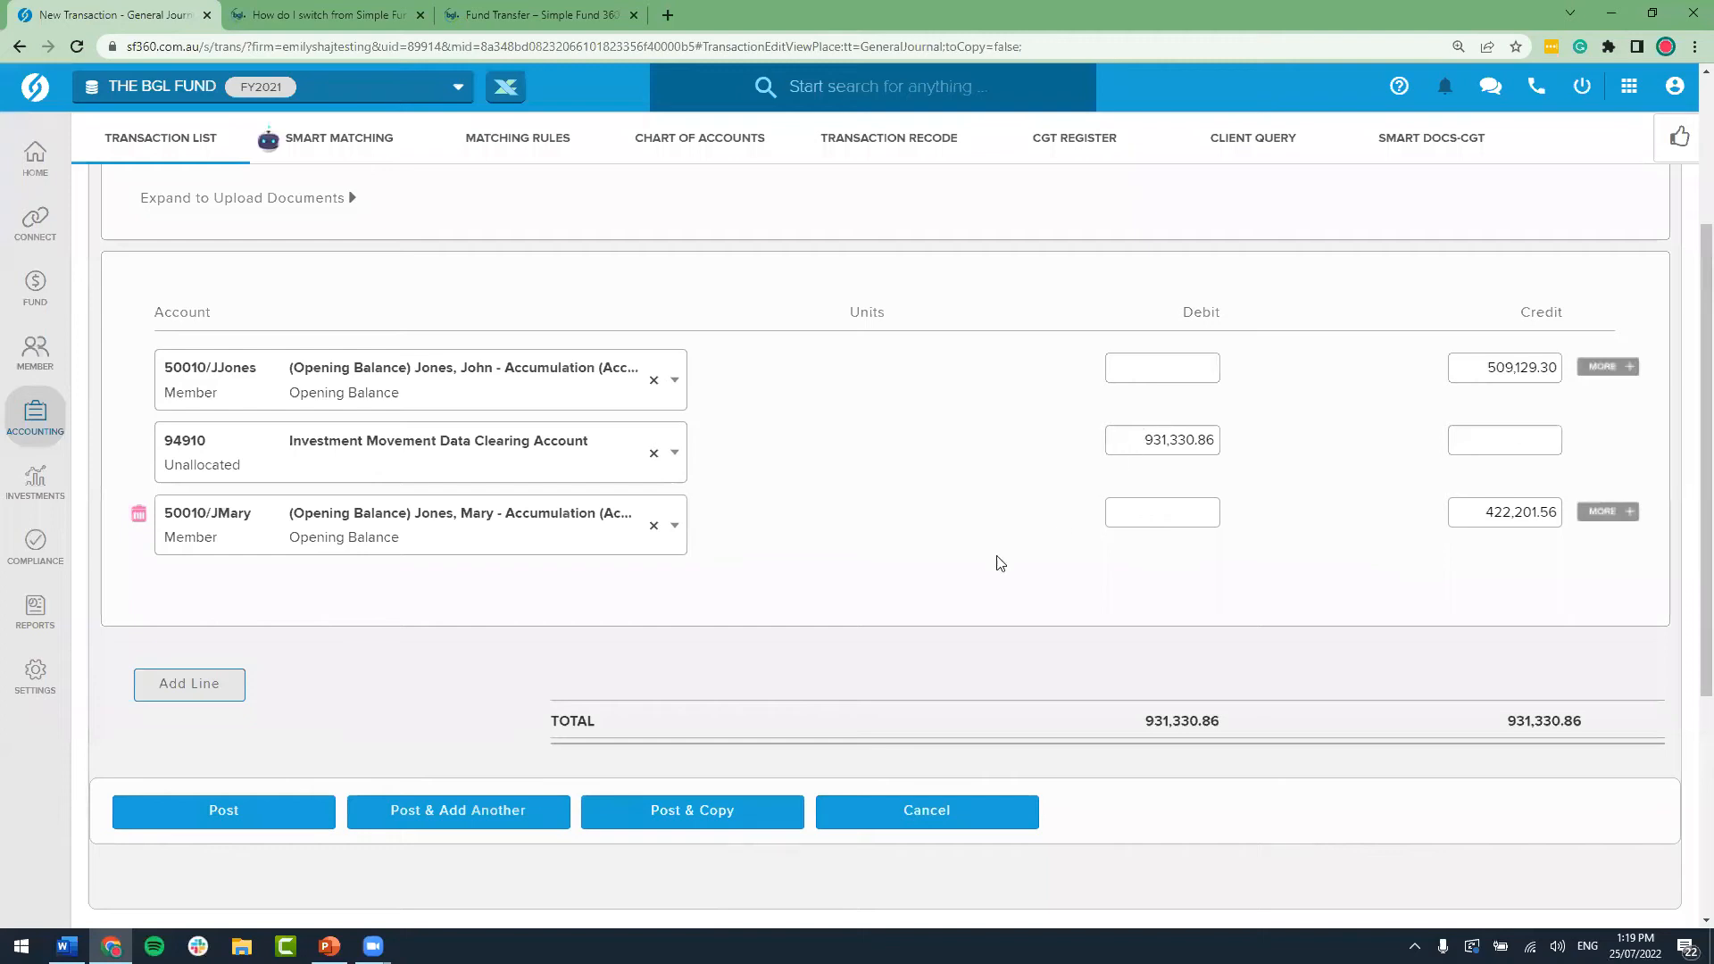
left_click(291, 815)
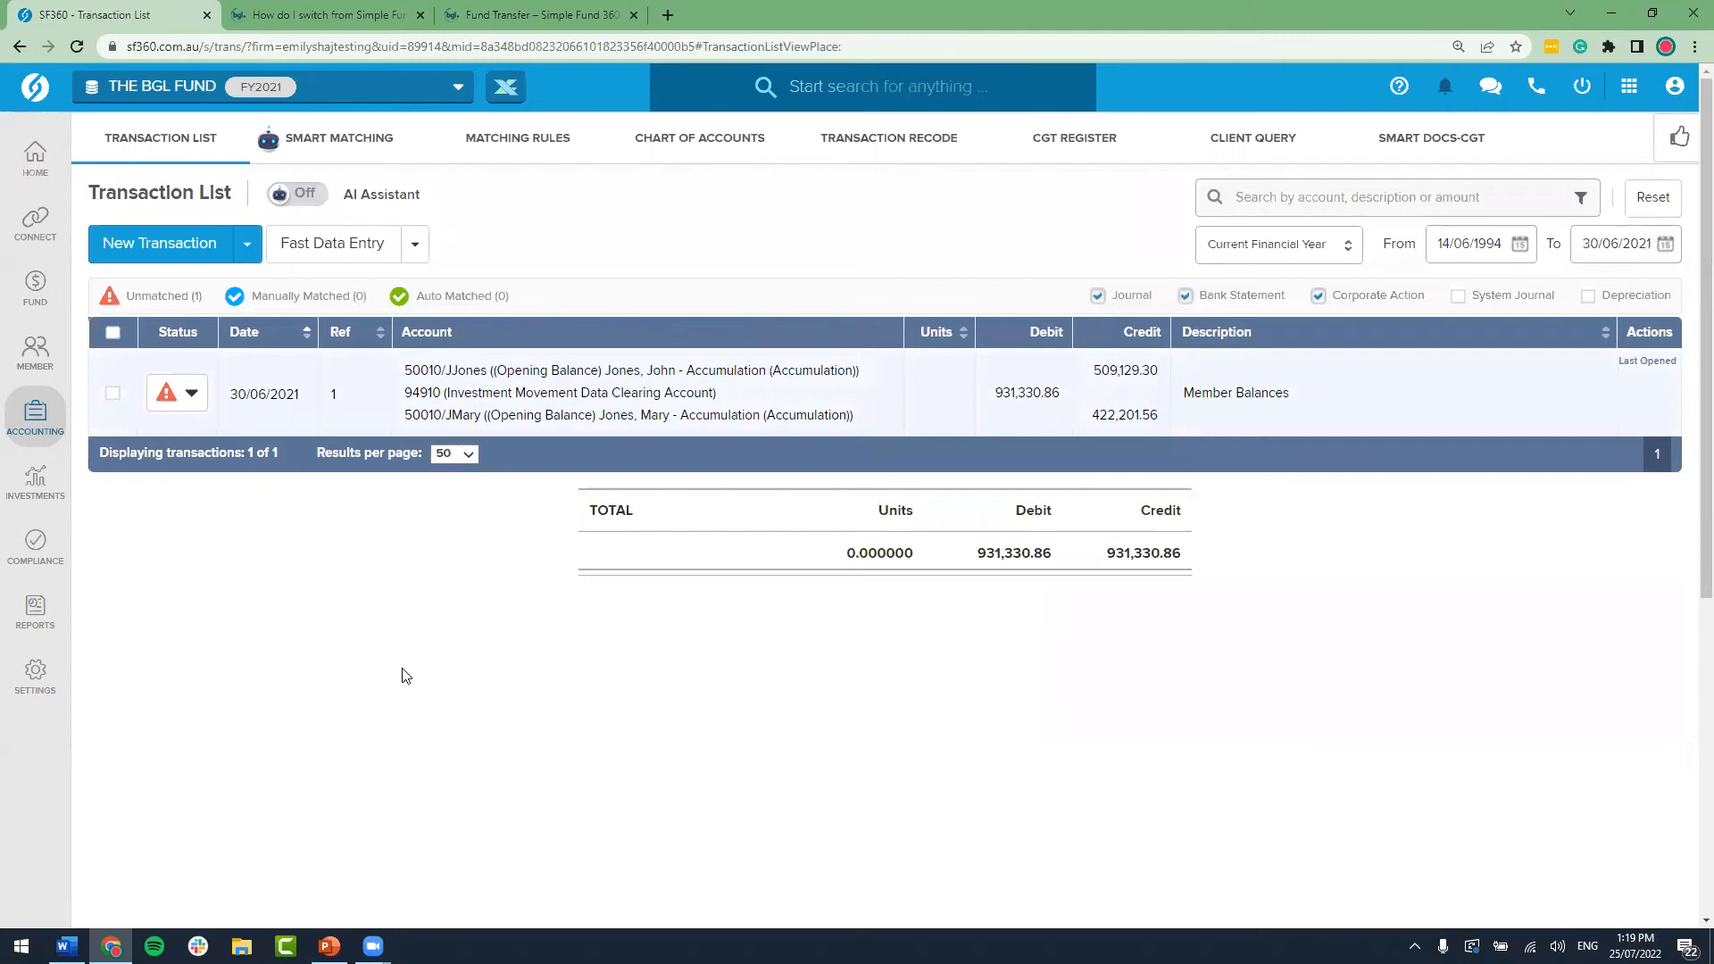
Step: From the member list, start a new pension account with start date 30/06/2021 and type Account Based Pension
mouse_move(74, 357)
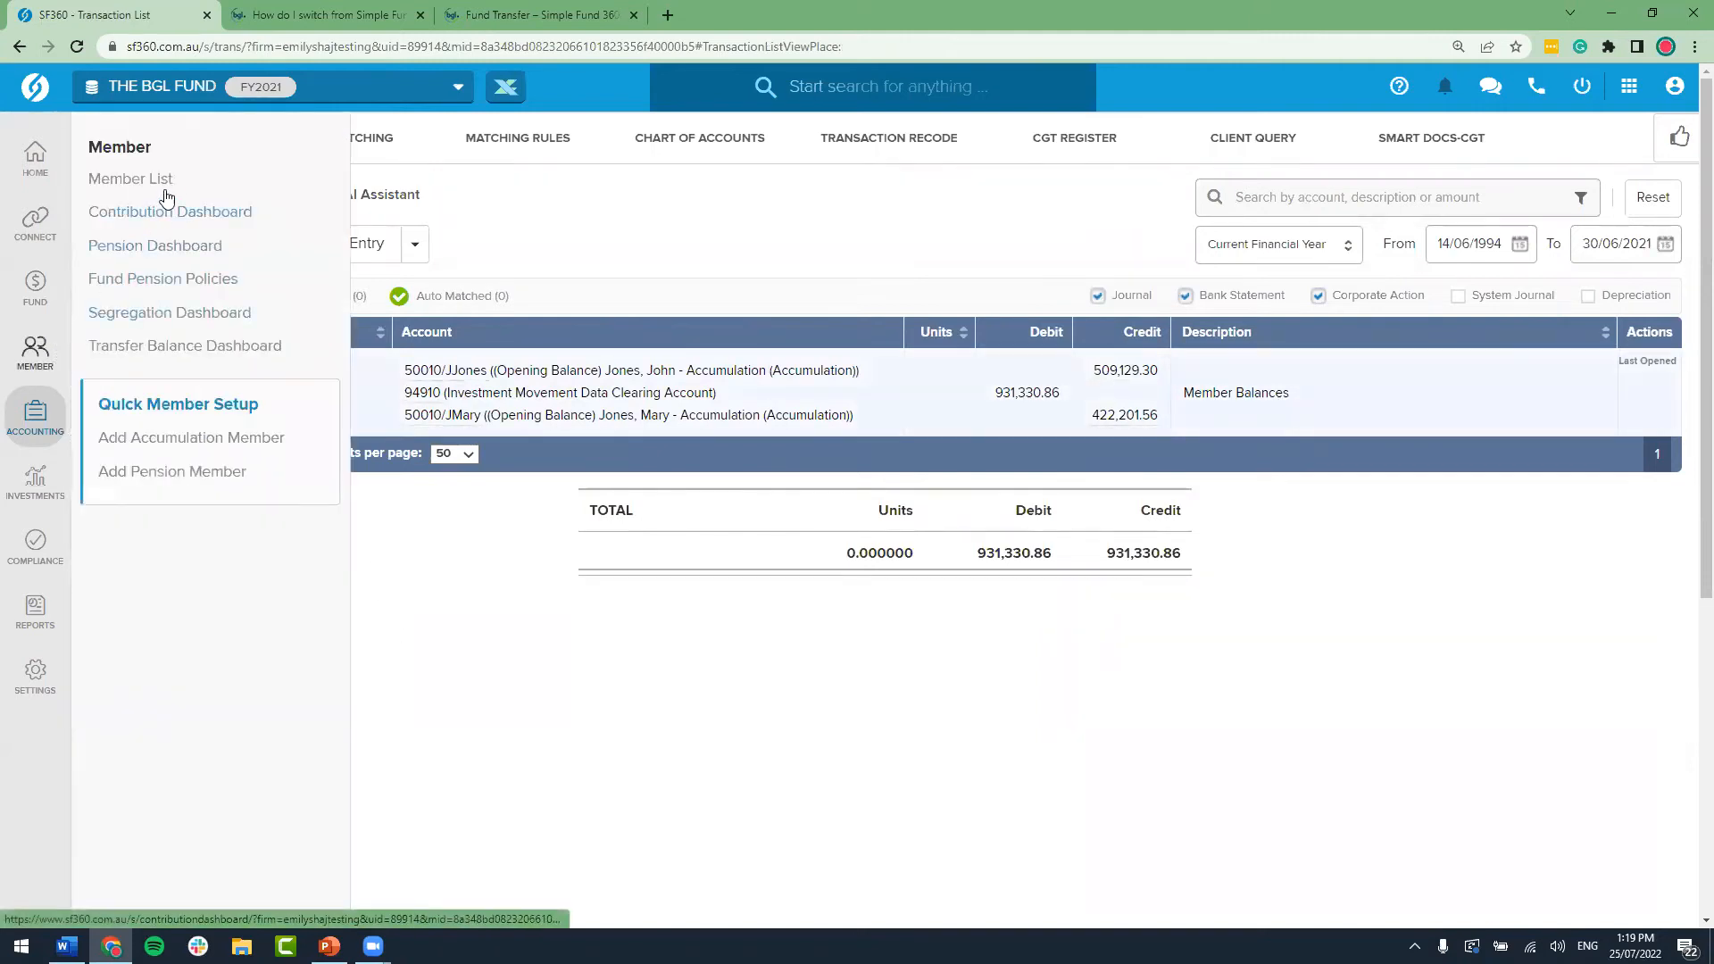
left_click(168, 181)
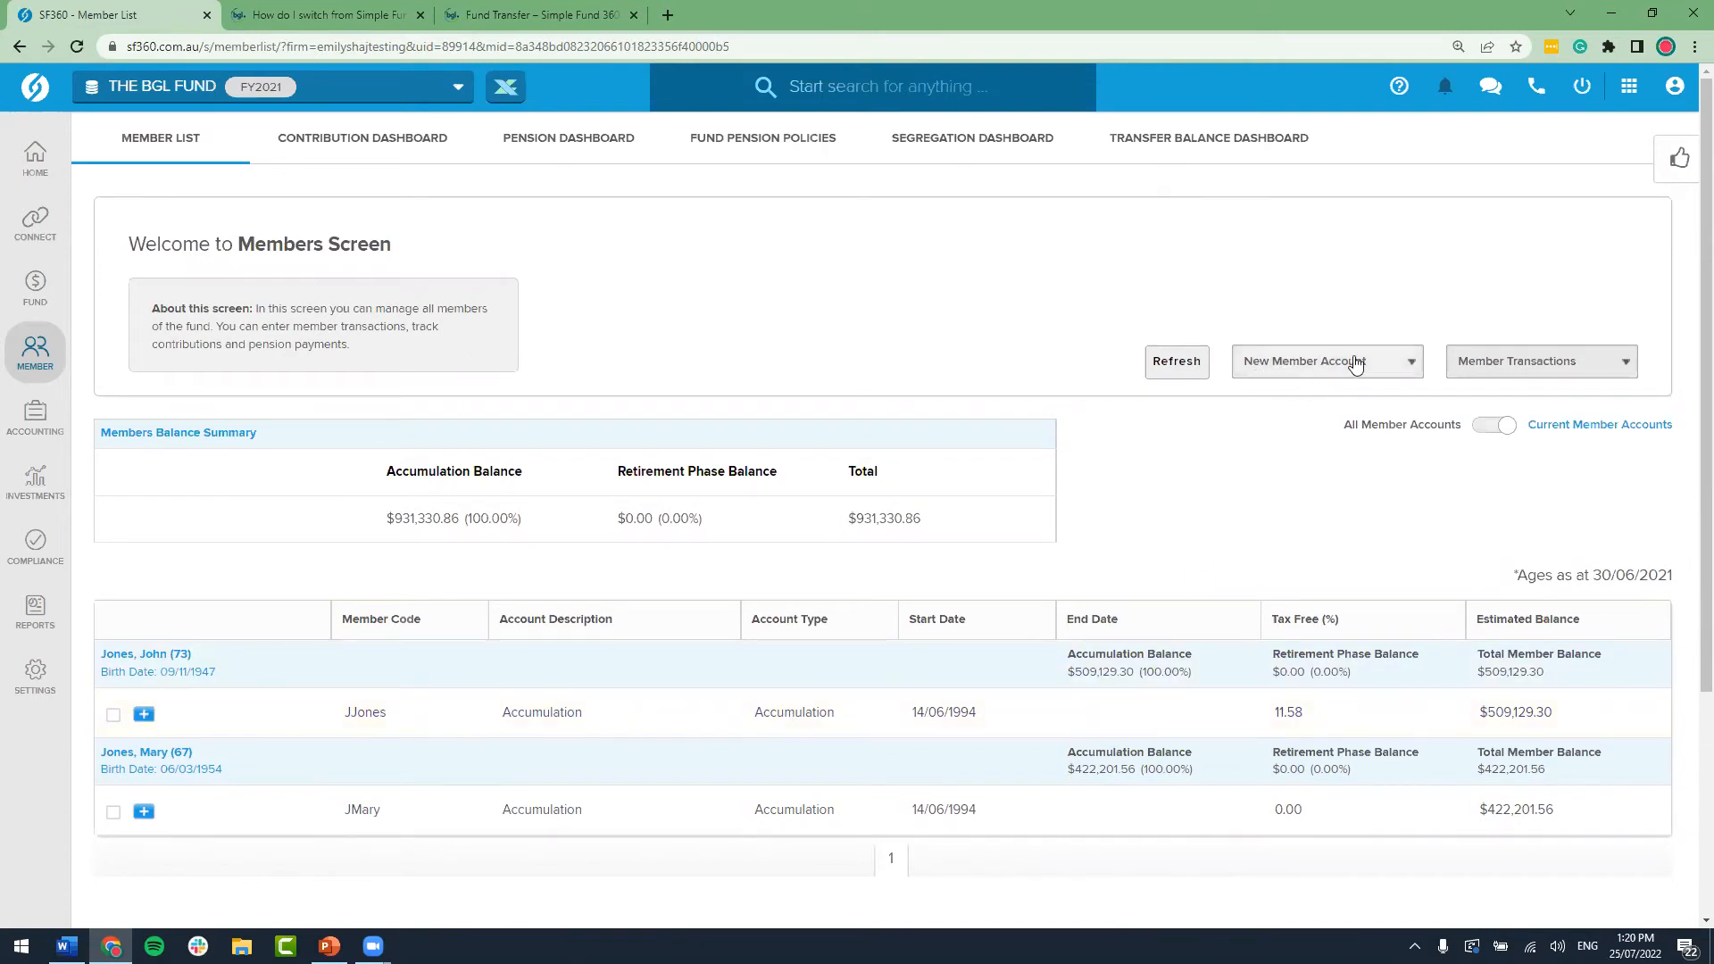
left_click(1405, 367)
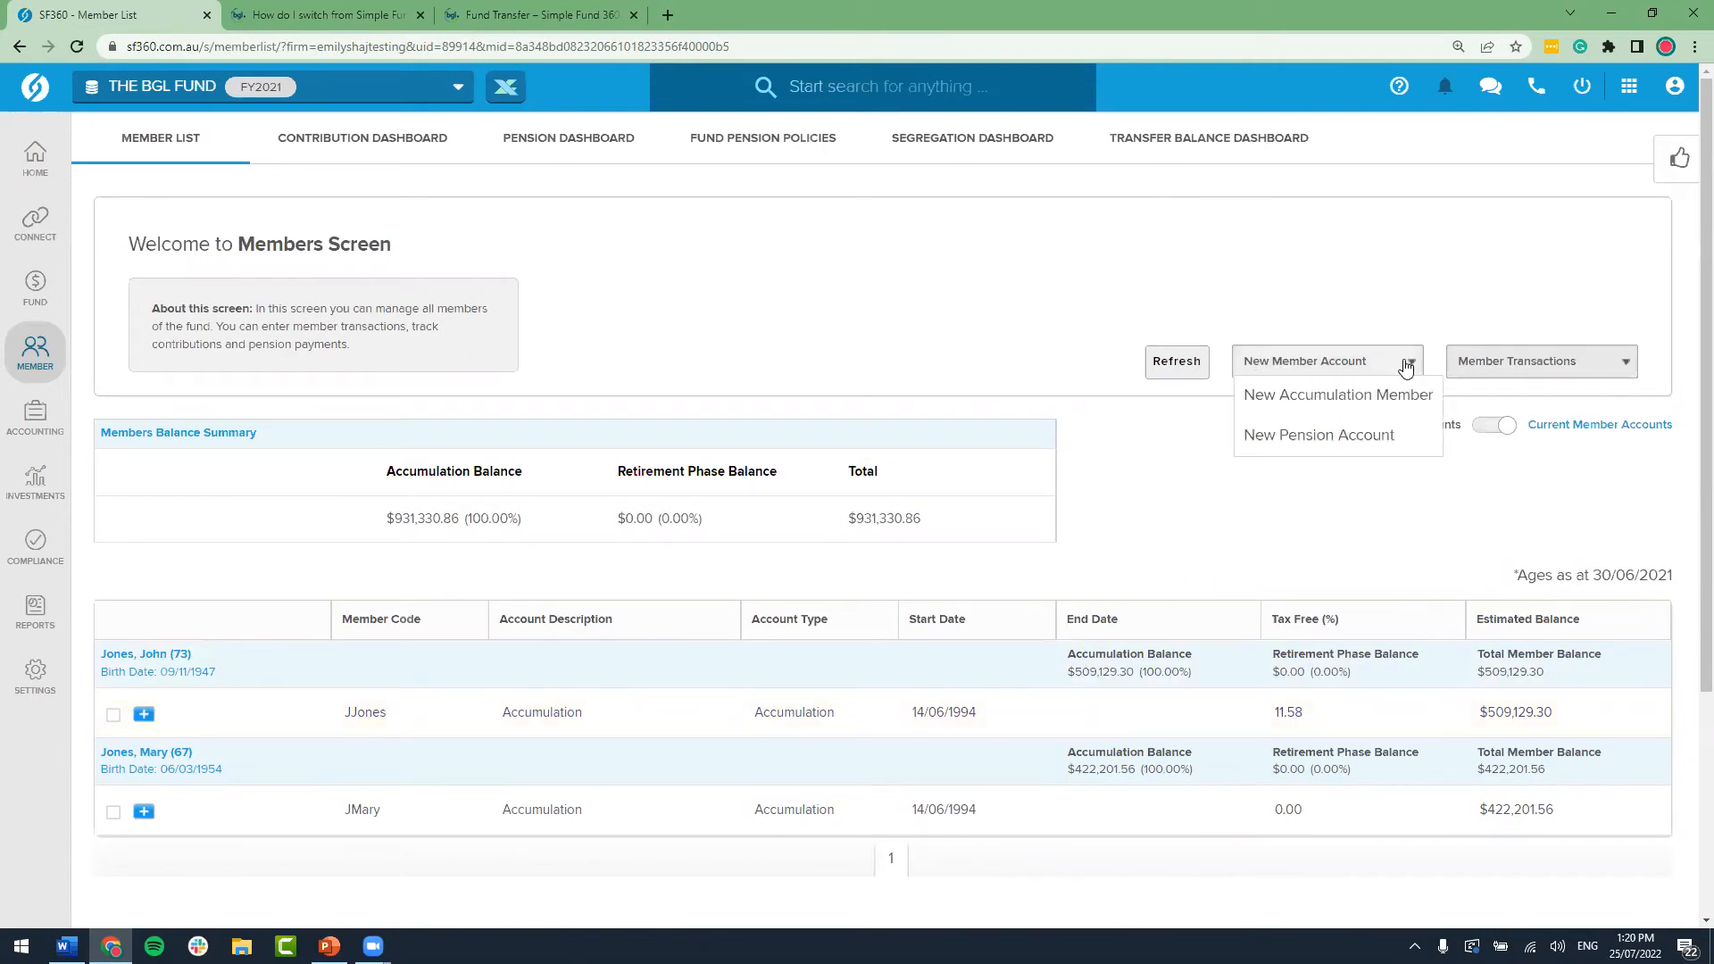
left_click(1360, 453)
left_click(266, 210)
type("30062021")
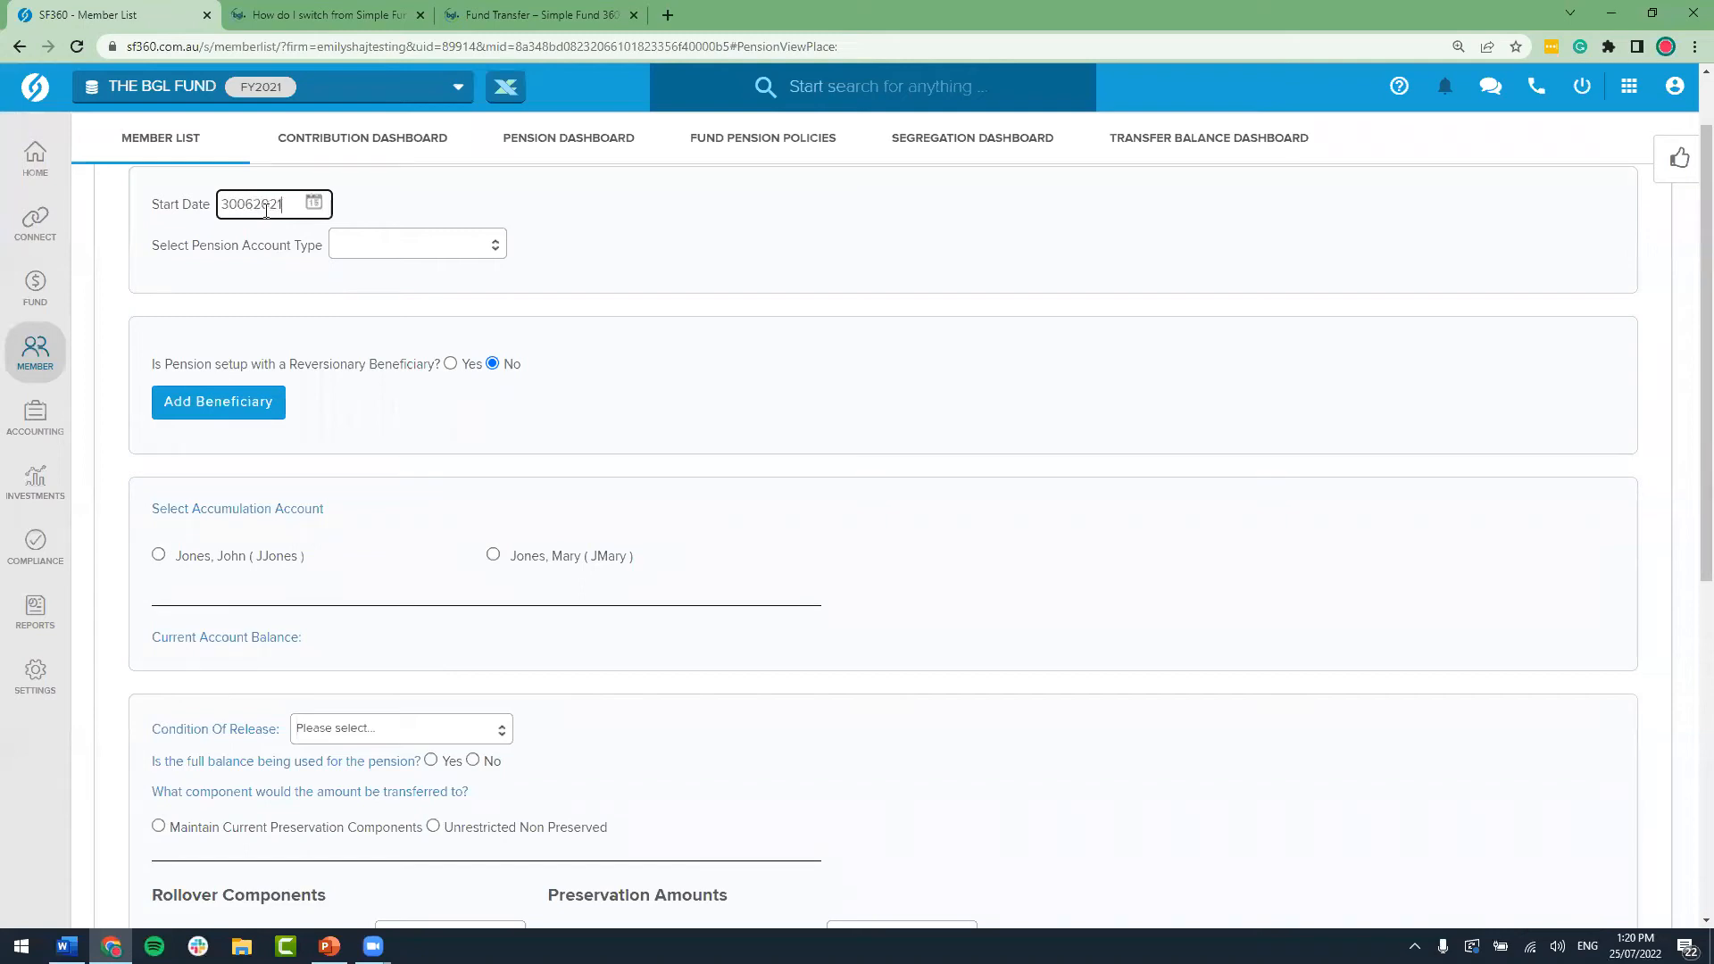
key("Tab")
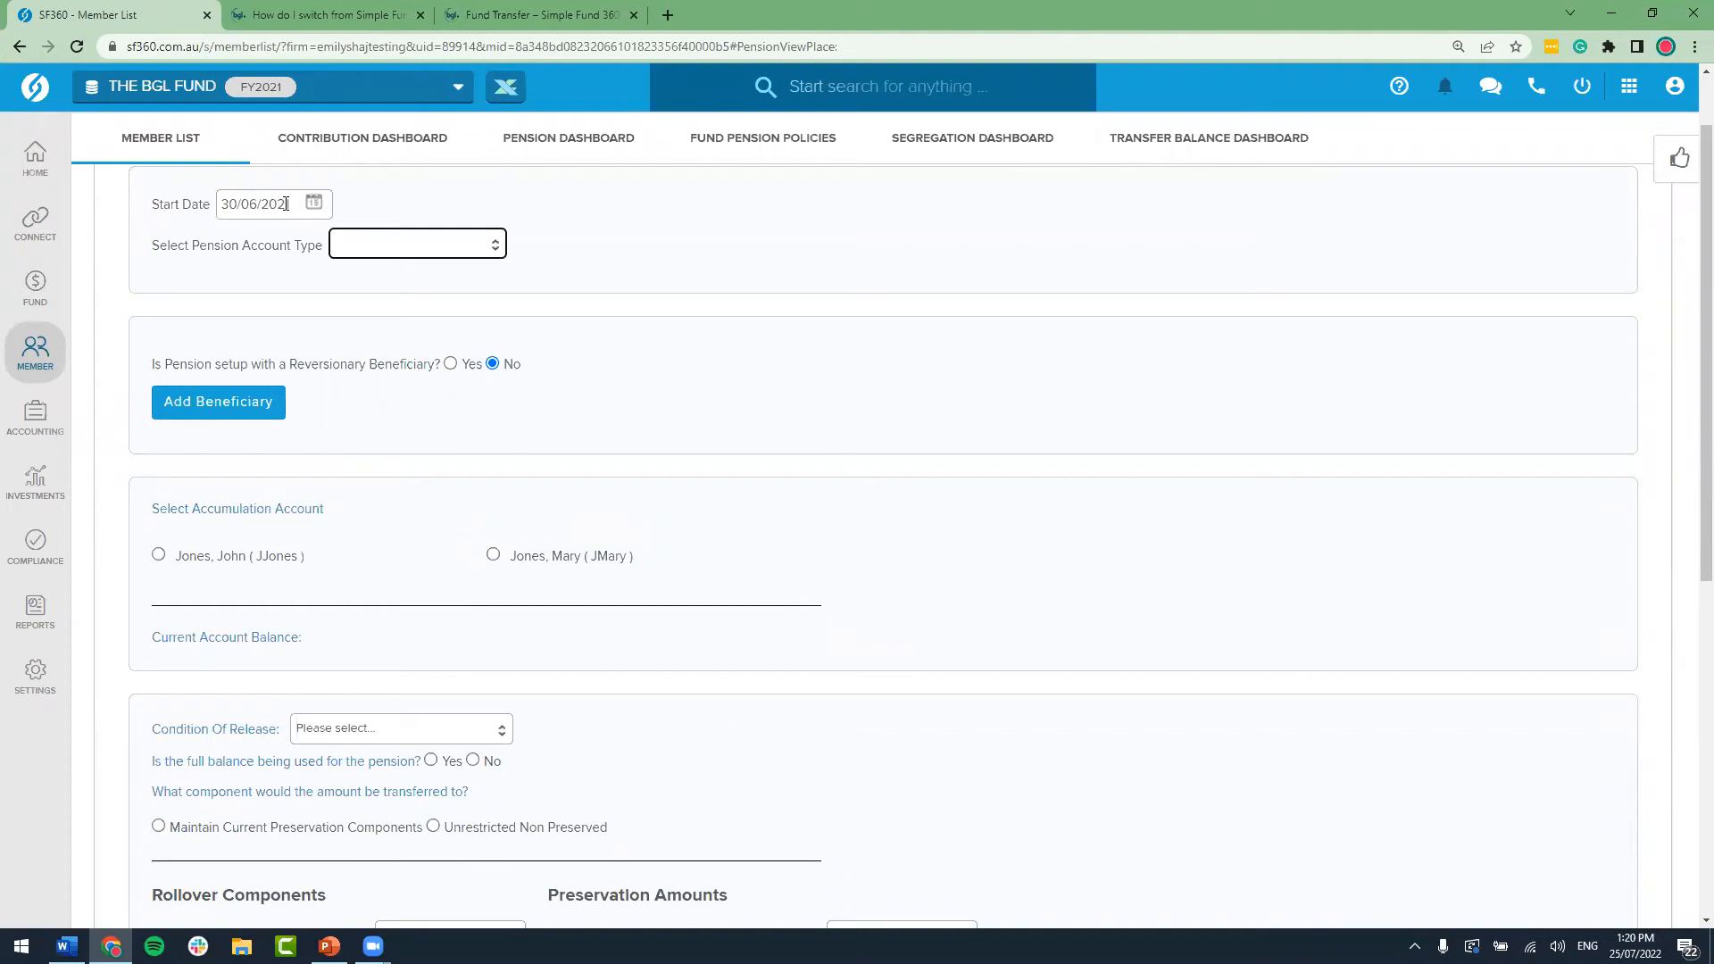
left_click(444, 255)
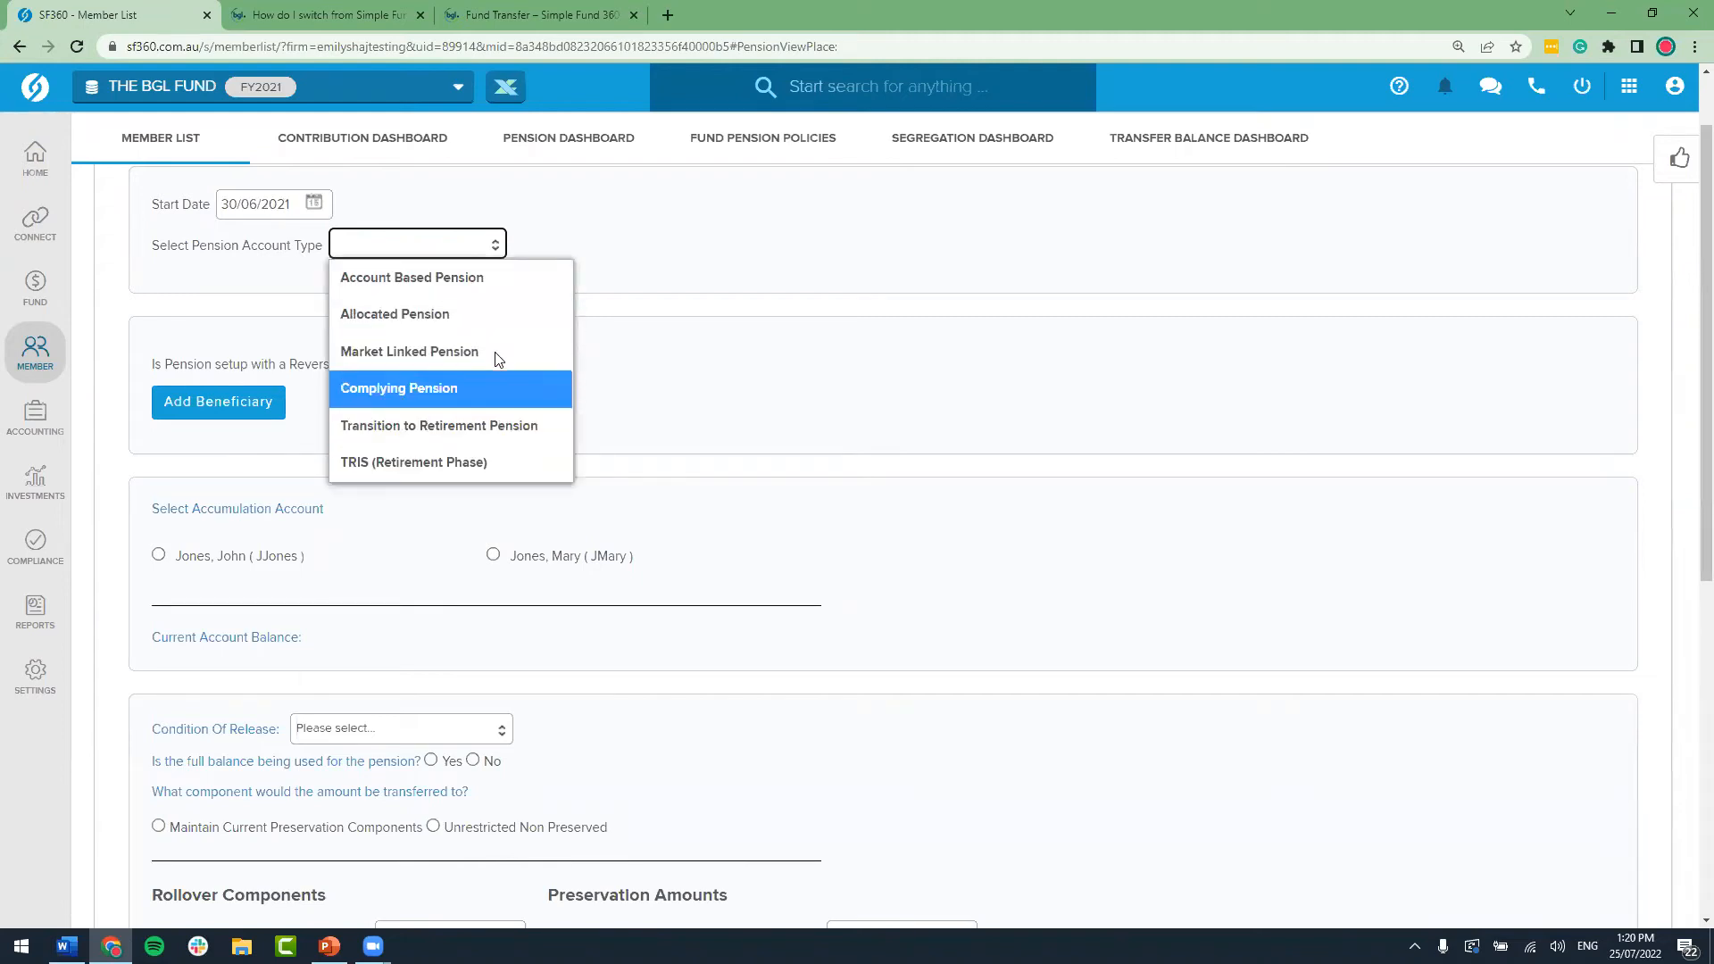
left_click(493, 282)
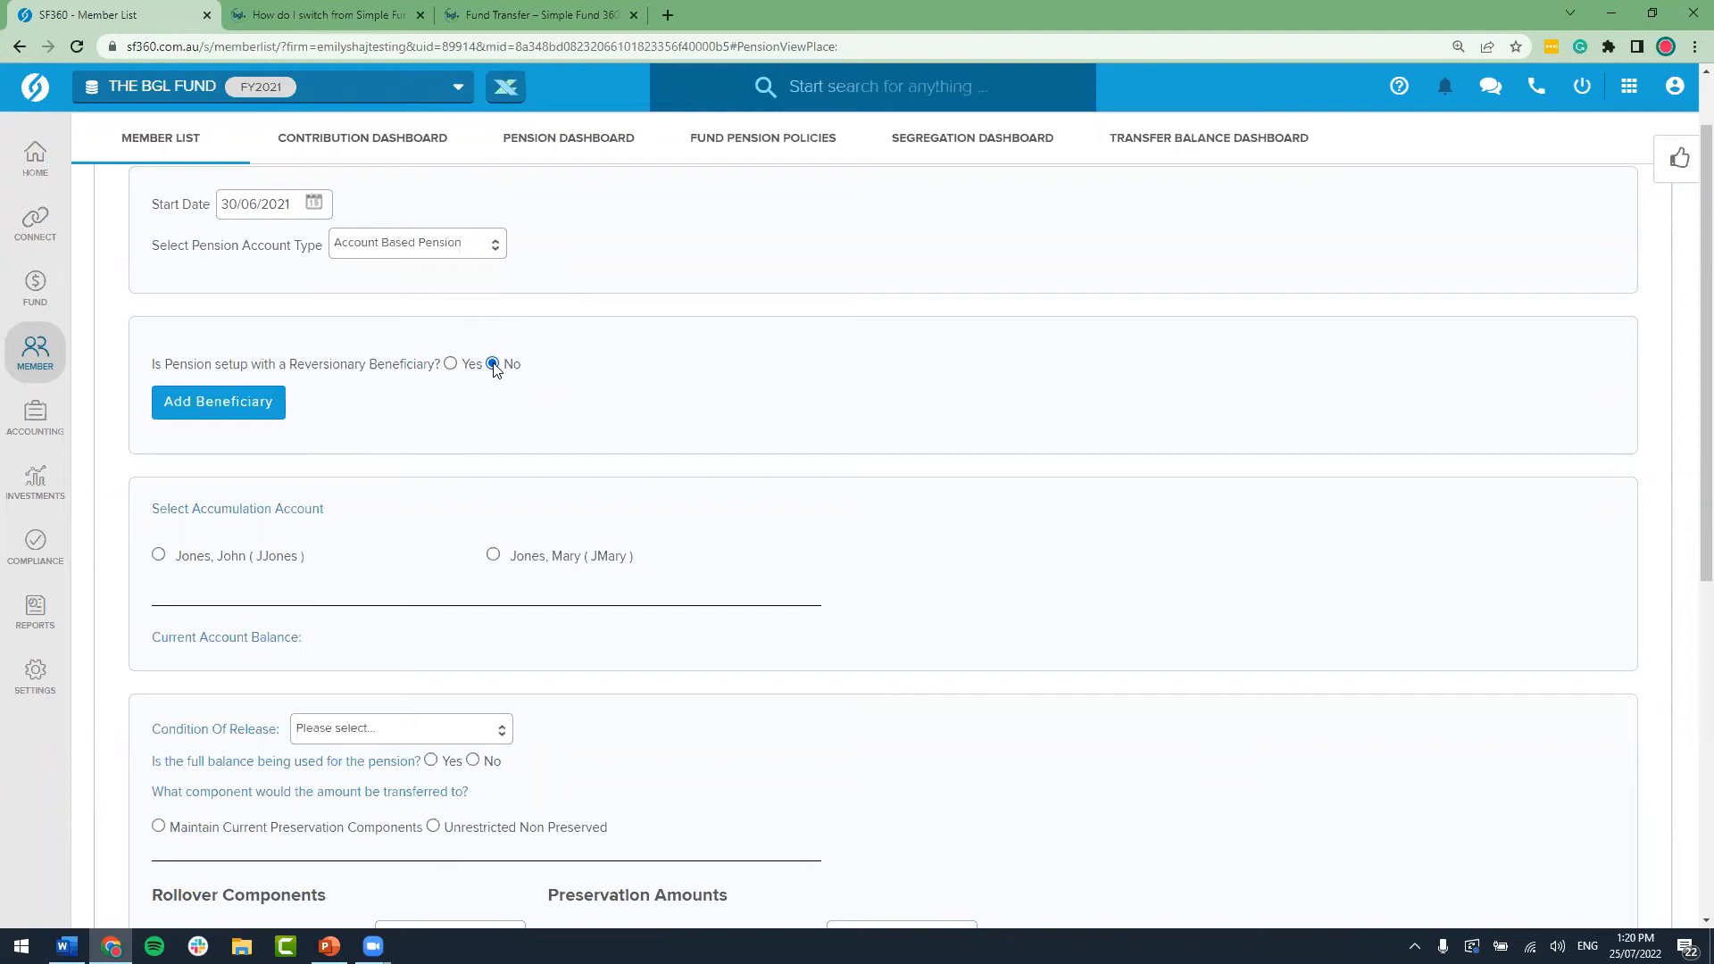
Step: Select the first member's accumulation account as the source of the new pension and check its current balance
scroll(478, 375, "down", 1)
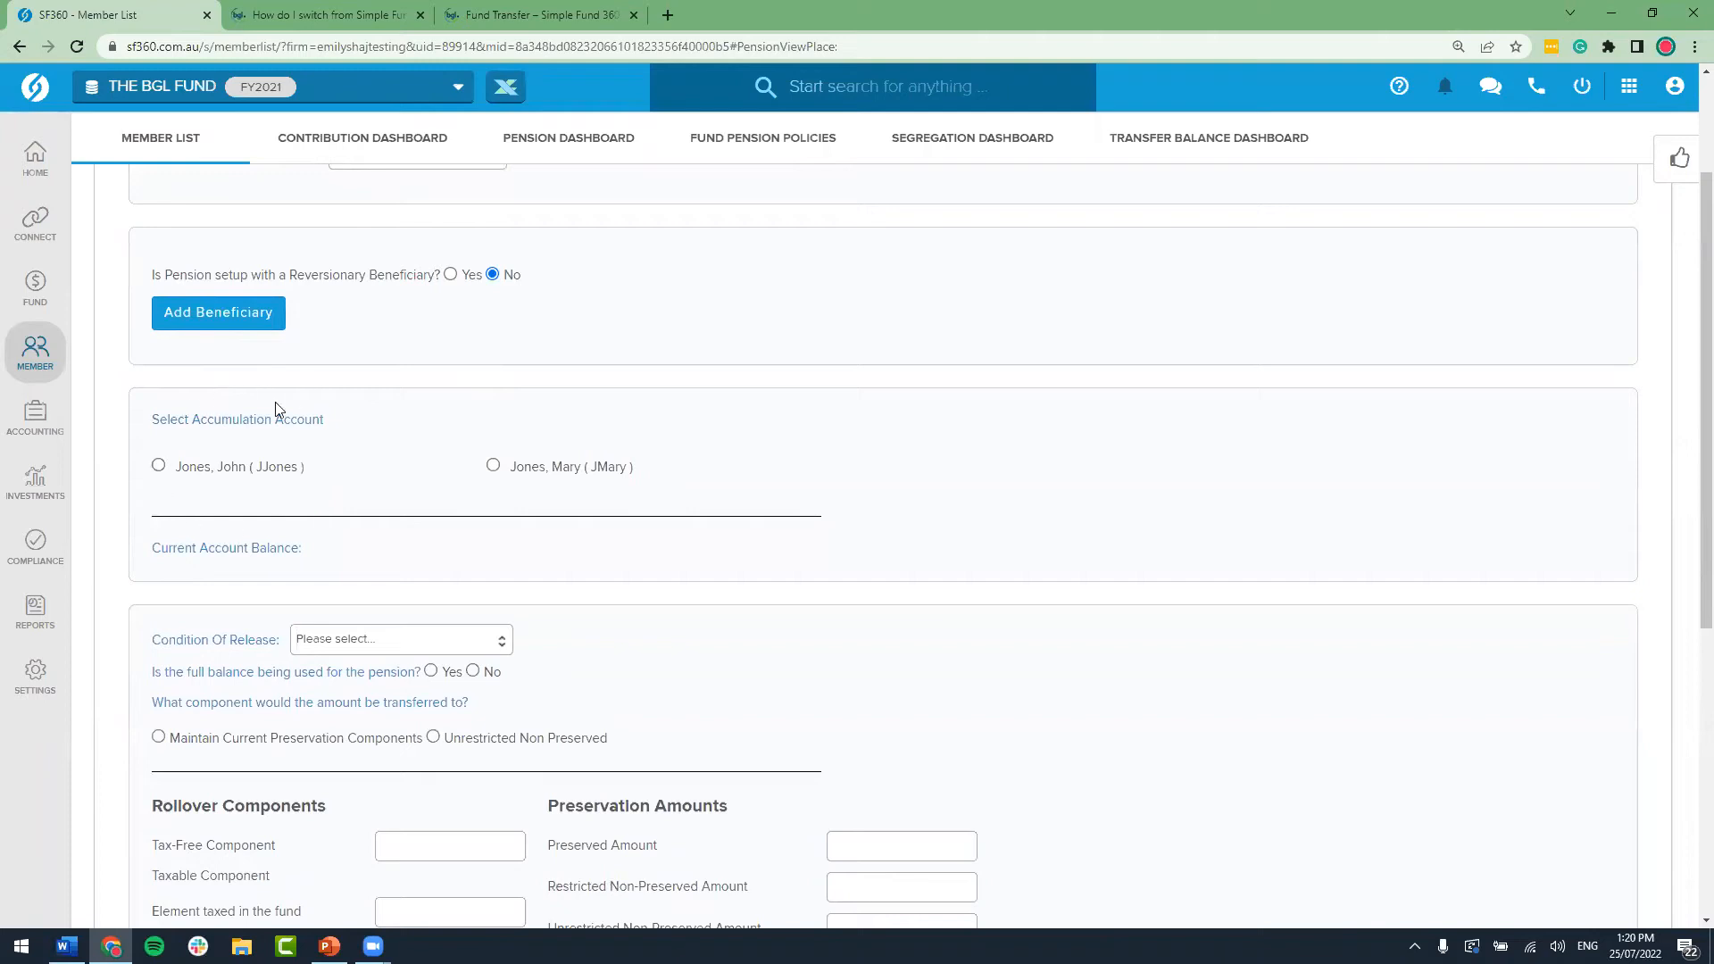
left_click(160, 467)
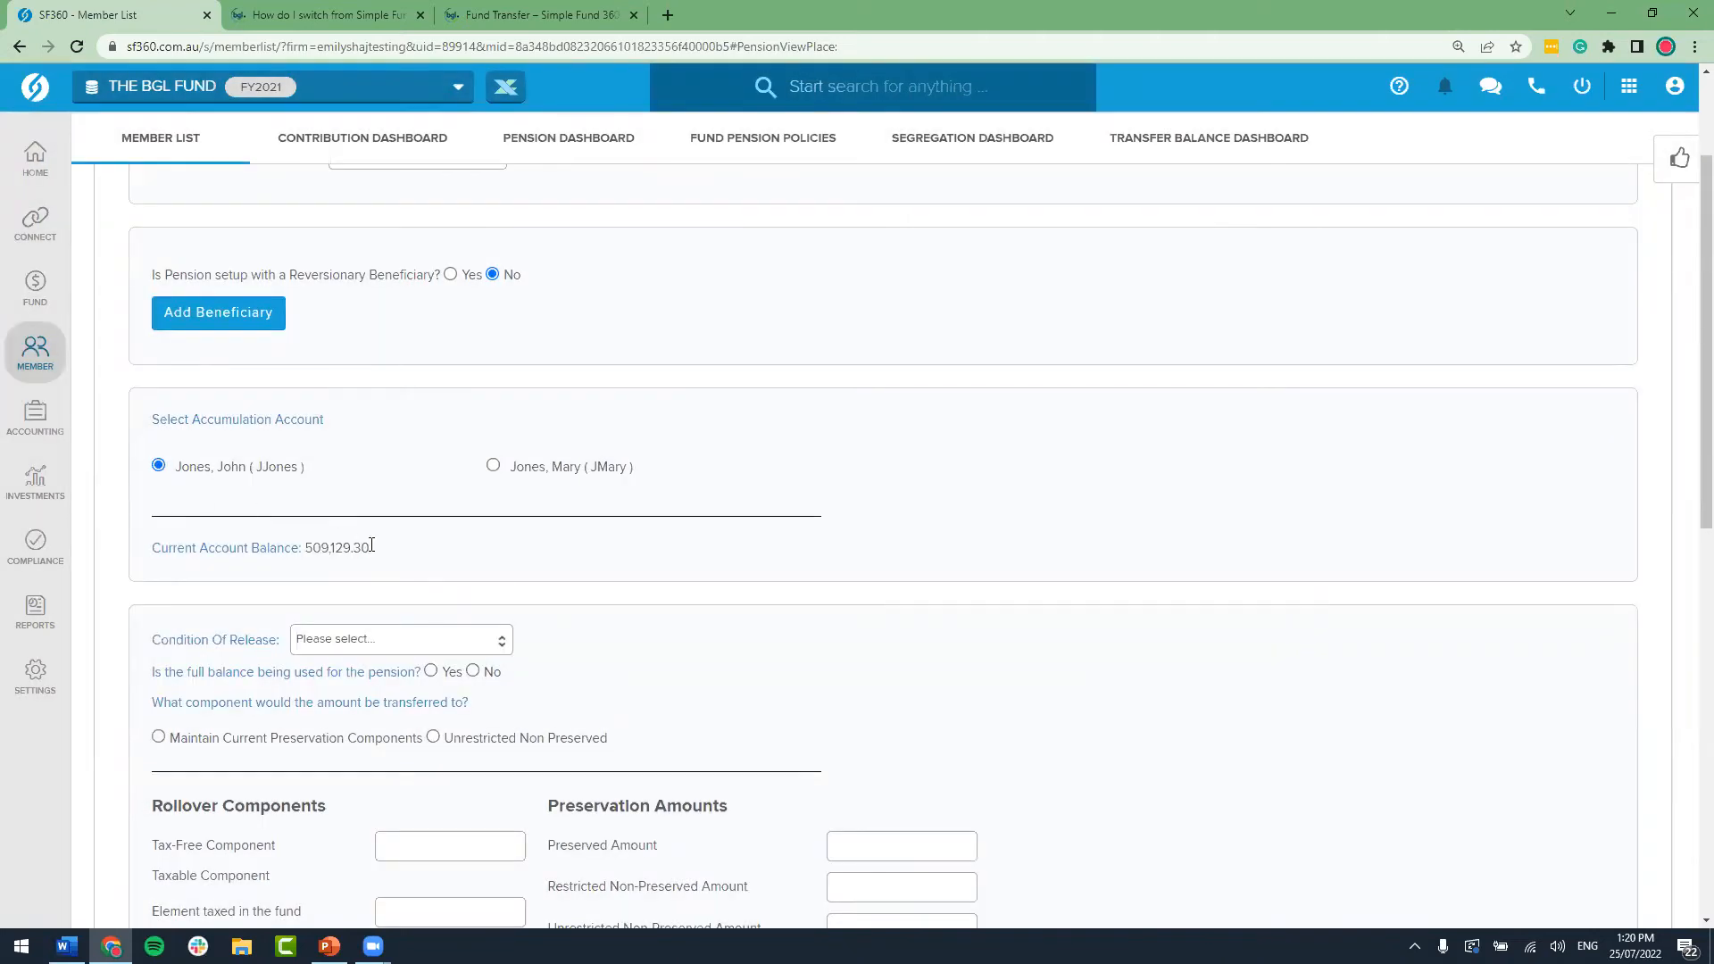
left_click_drag(384, 551, 305, 550)
scroll(319, 567, "up", 1)
scroll(320, 567, "up", 1)
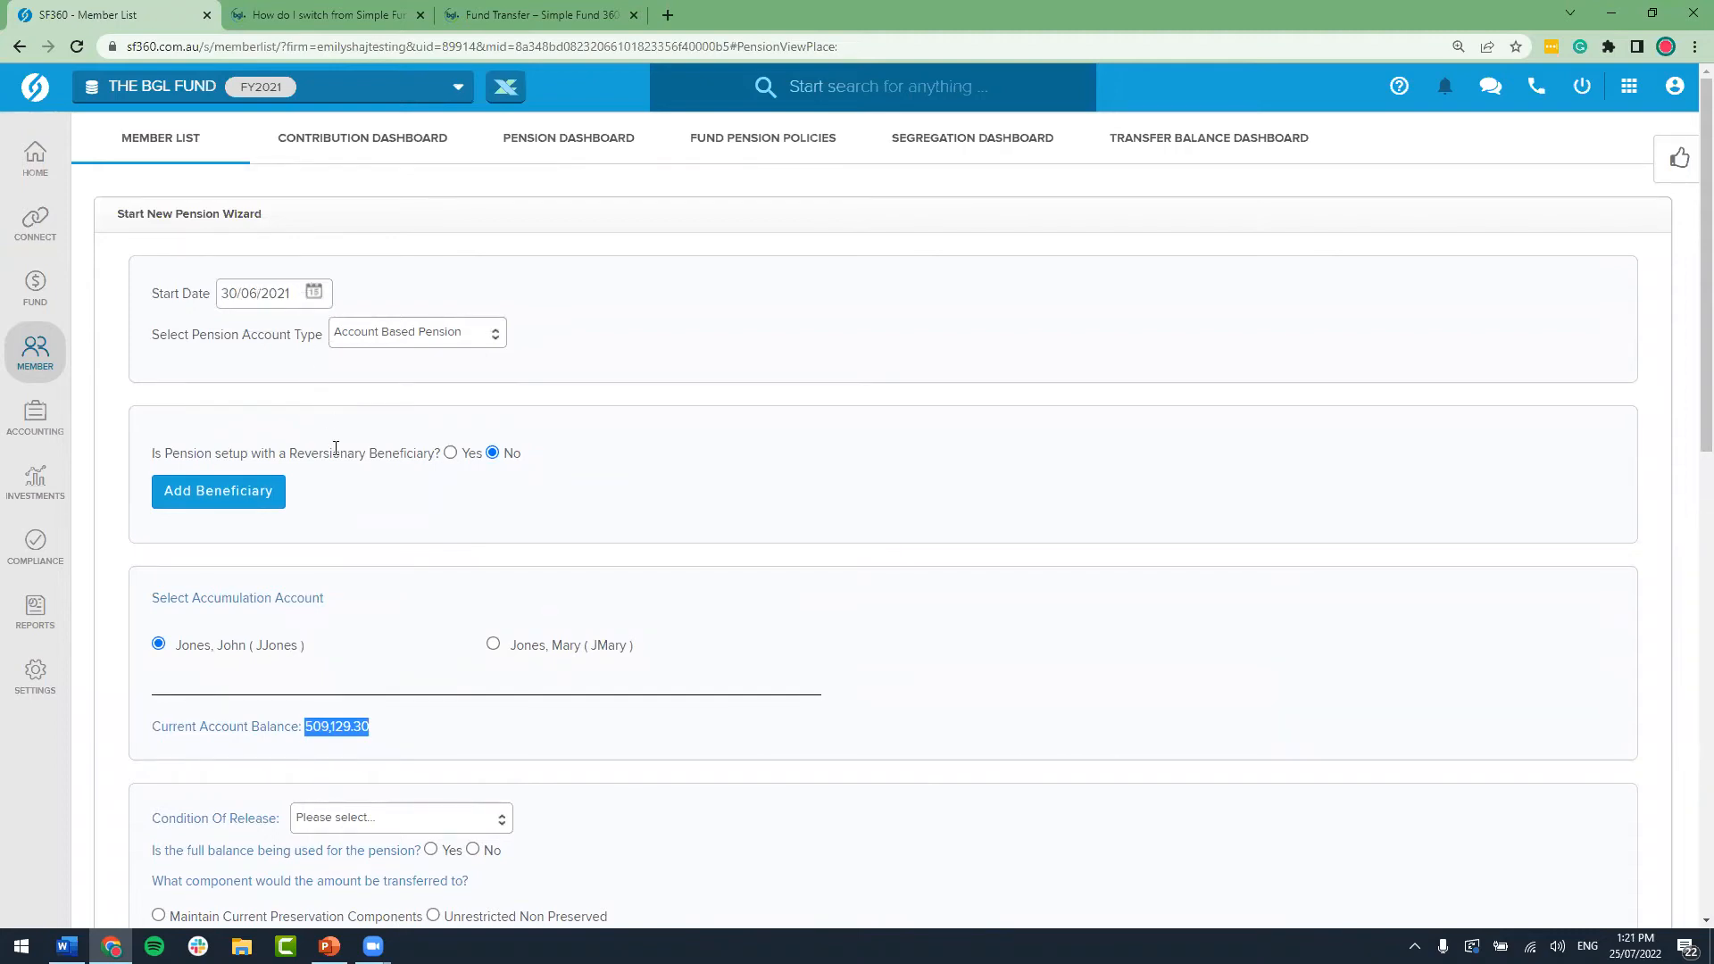
Step: Set the condition of release to Retirement, use the full balance for the pension, and cease the accumulation account
scroll(335, 448, "down", 4)
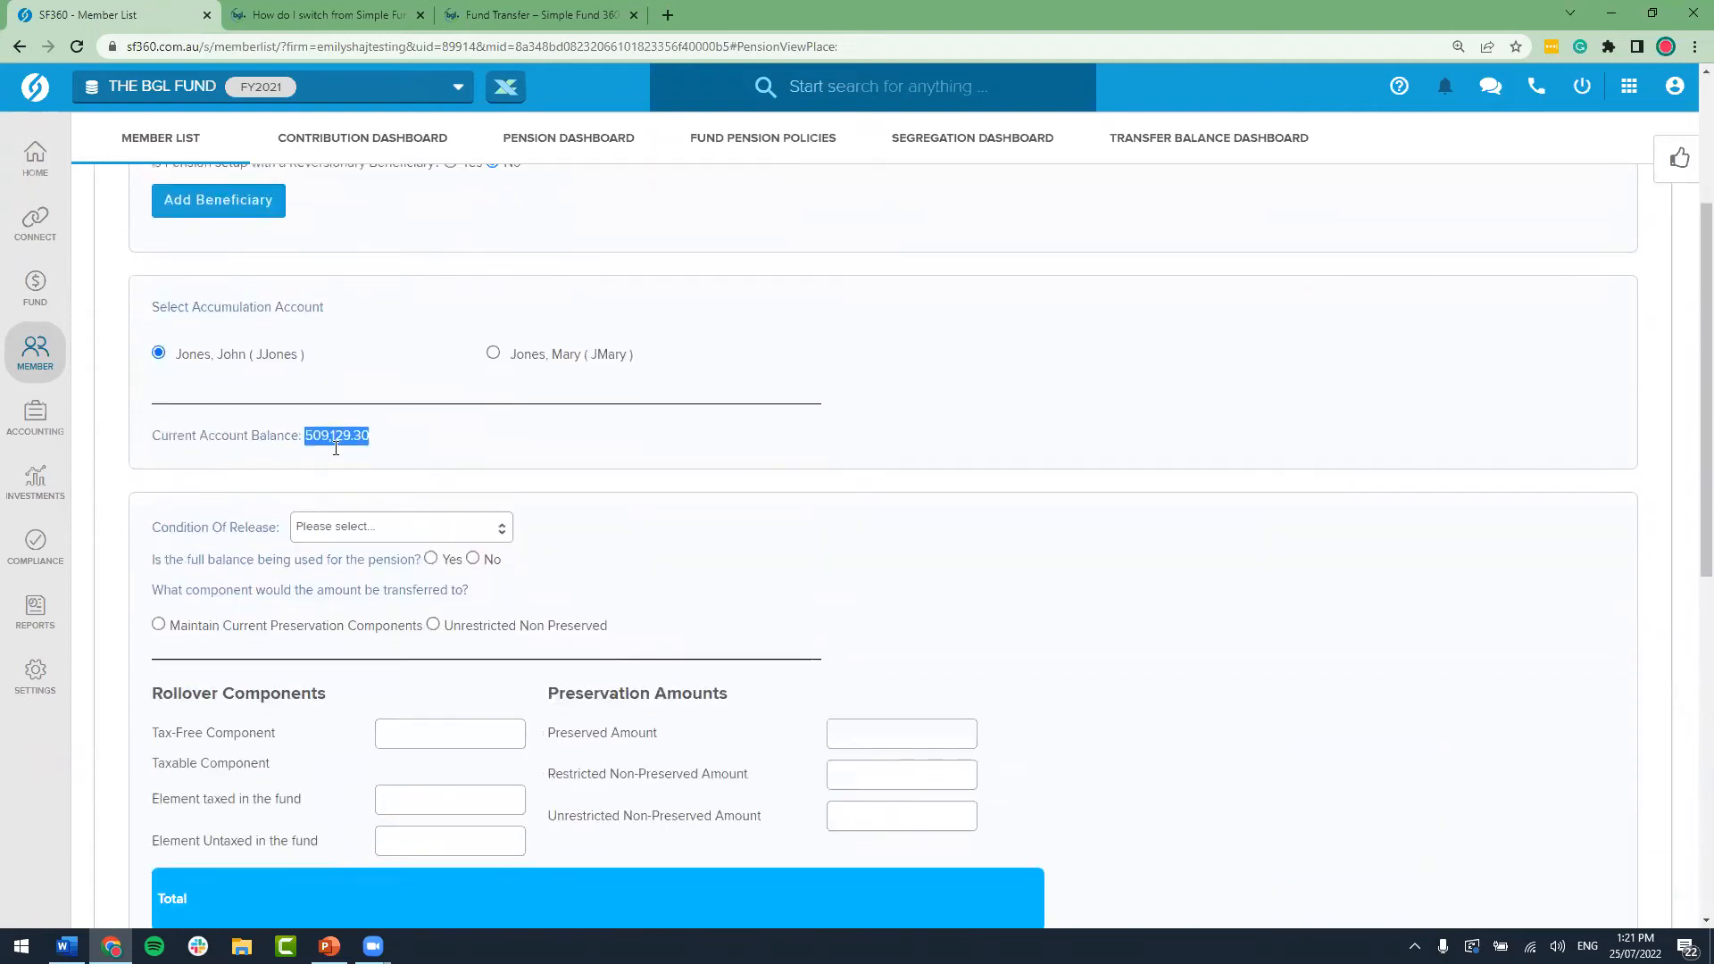
left_click(355, 470)
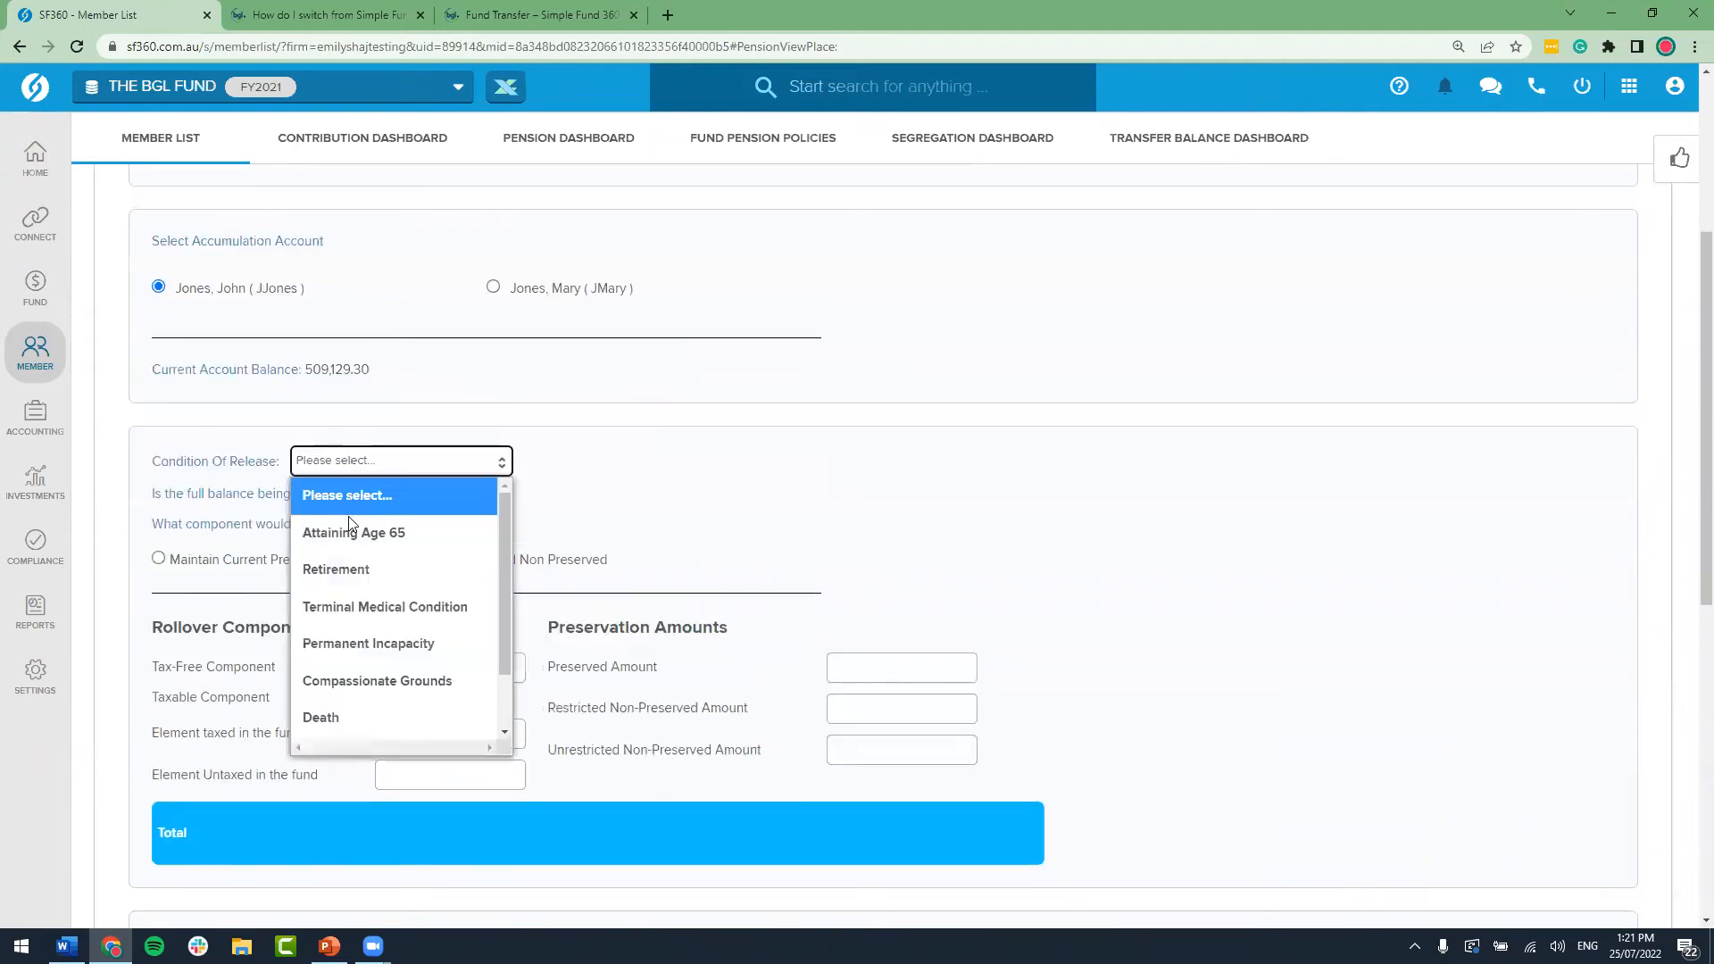
left_click(354, 566)
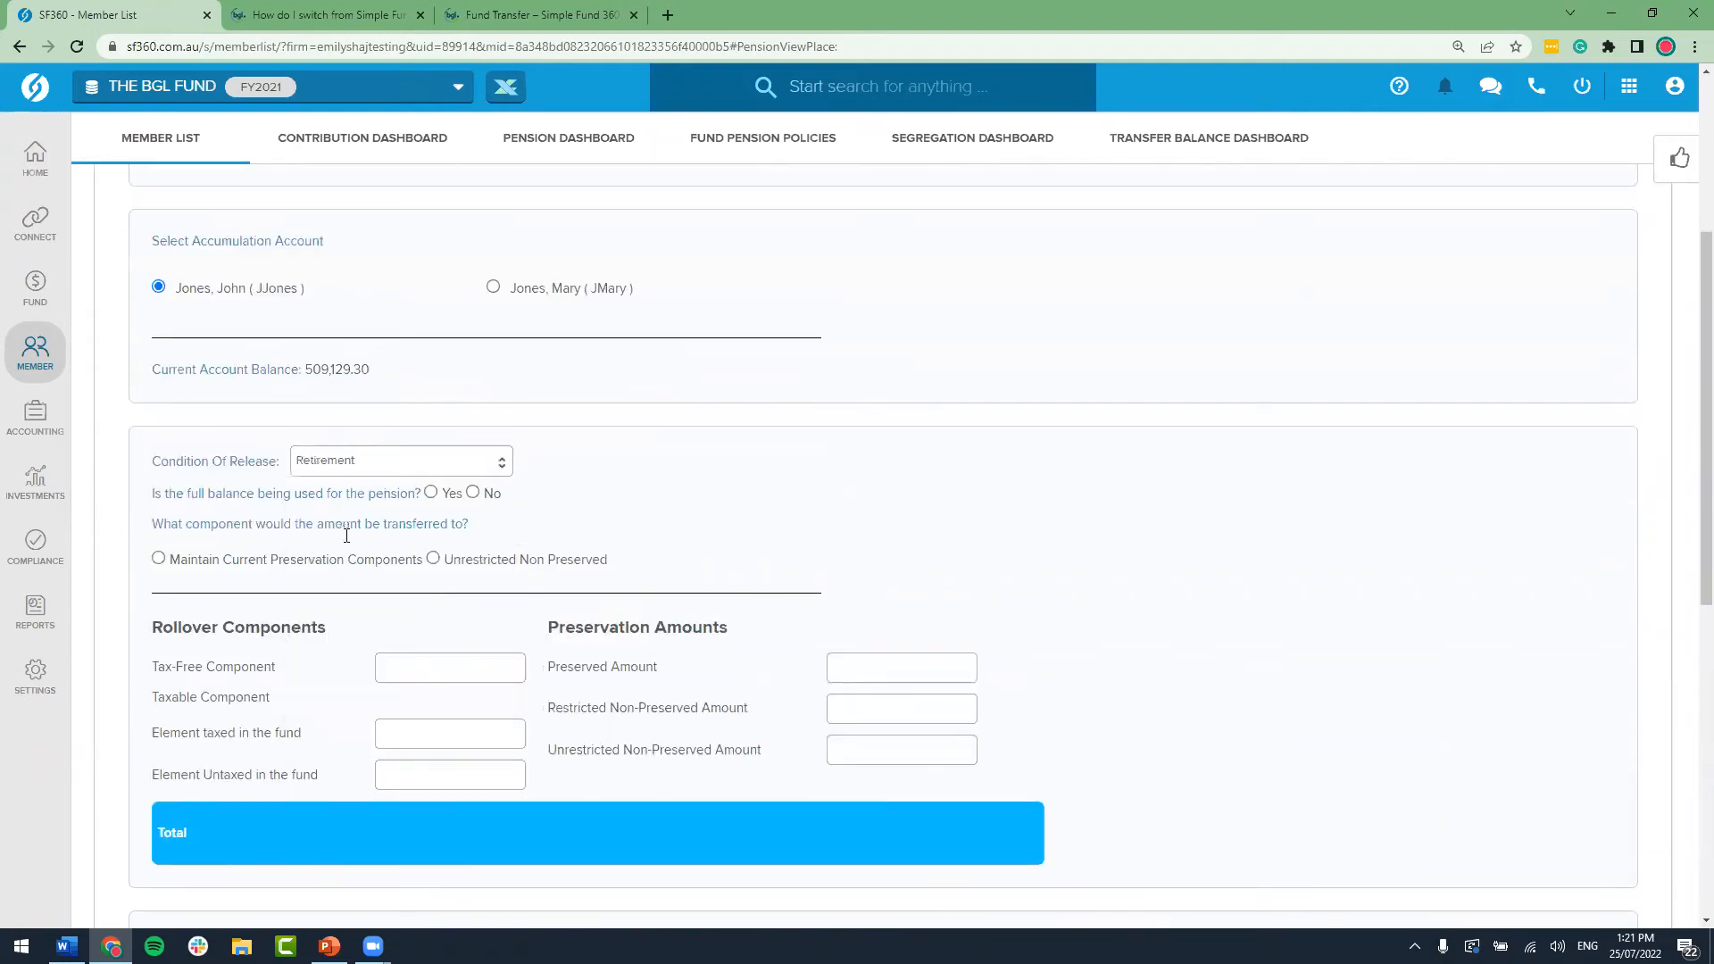
left_click(430, 493)
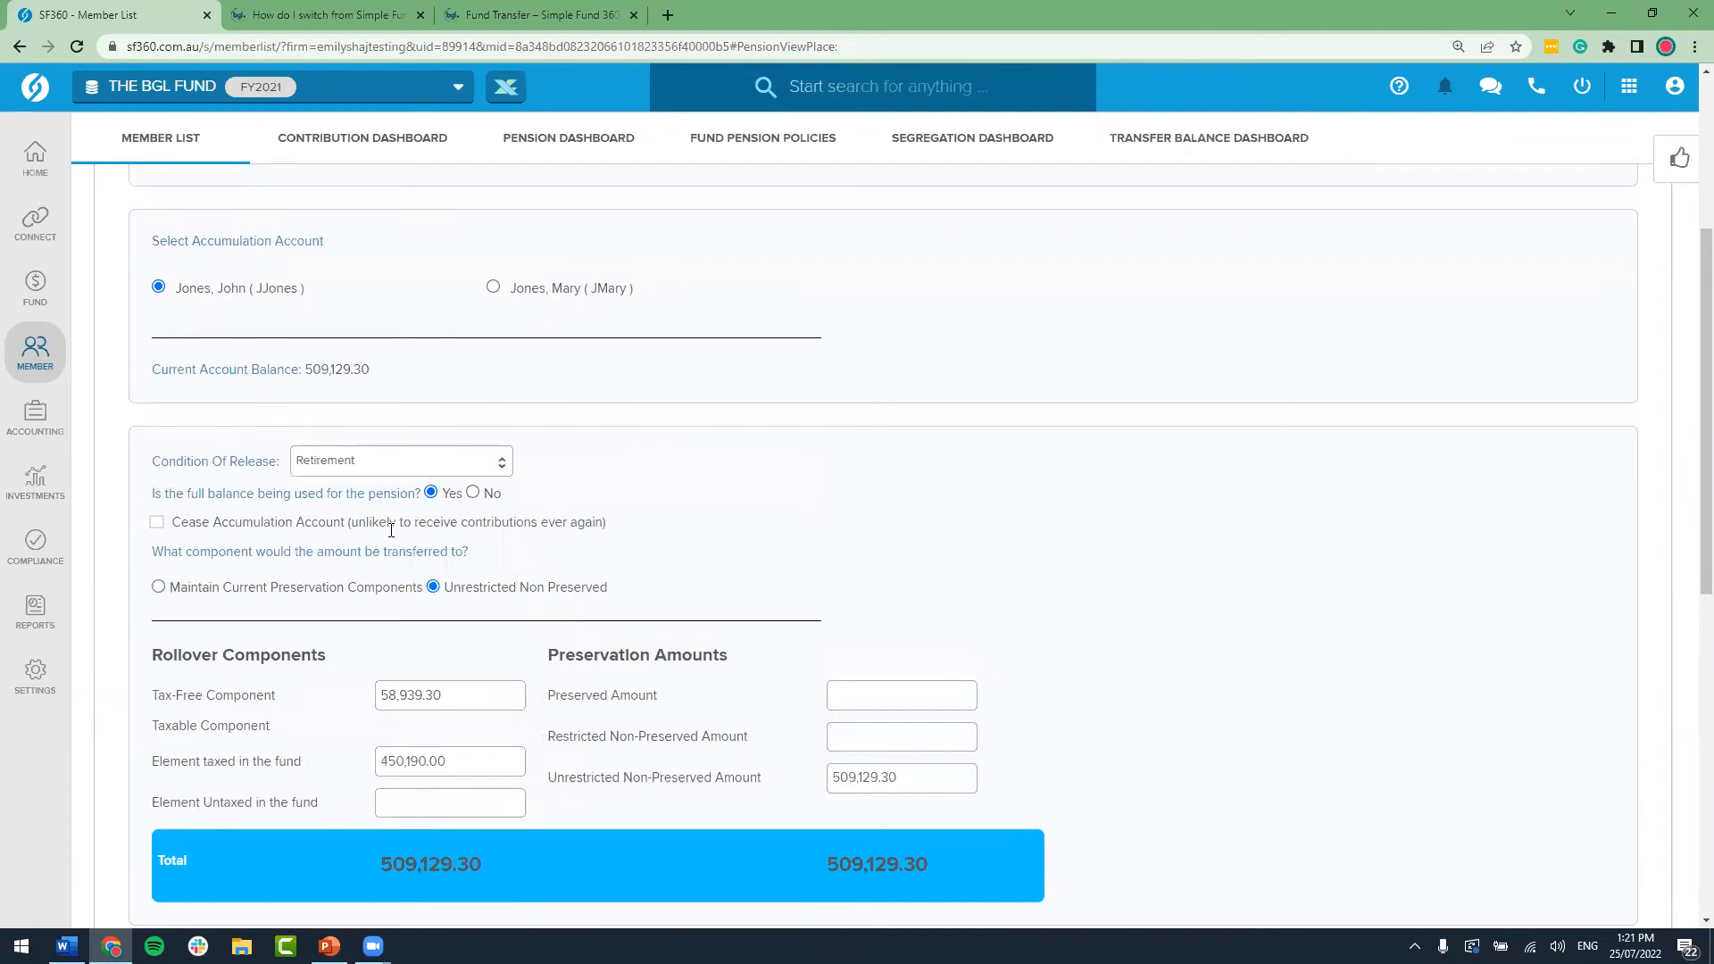
left_click(158, 525)
Step: Review the pension's transfer component, rollover components and preservation amounts, and save the new pension account
scroll(300, 518, "down", 1)
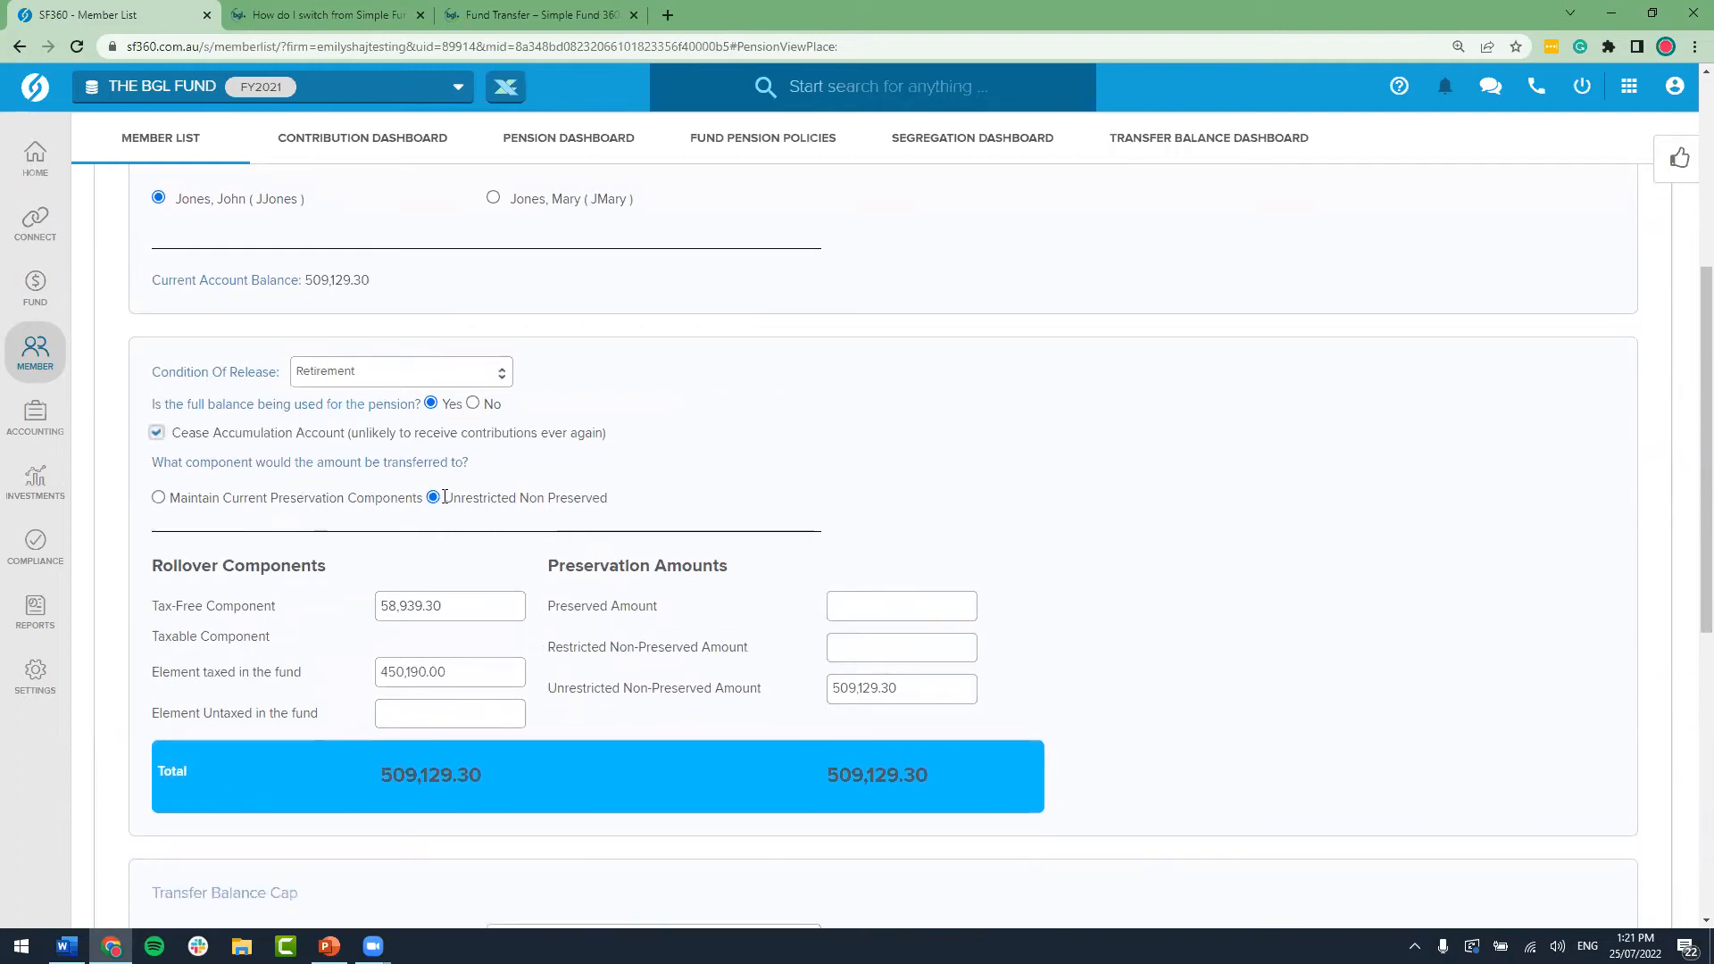
left_click_drag(447, 497, 620, 502)
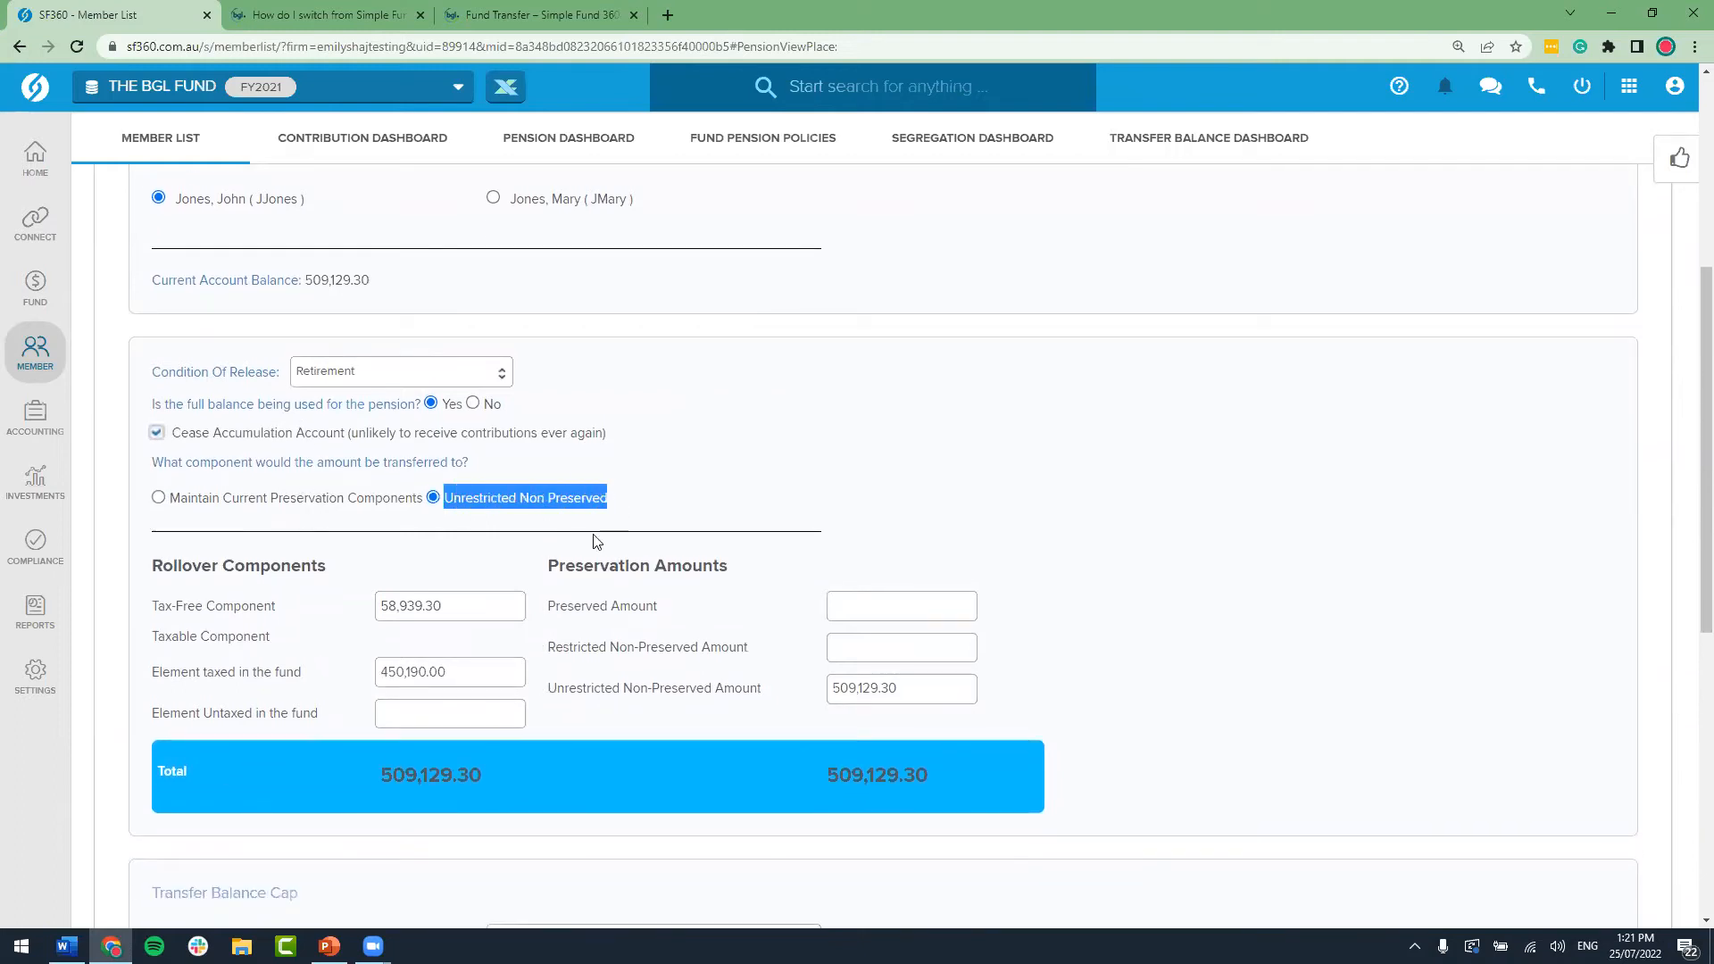
left_click(459, 606)
left_click(943, 702)
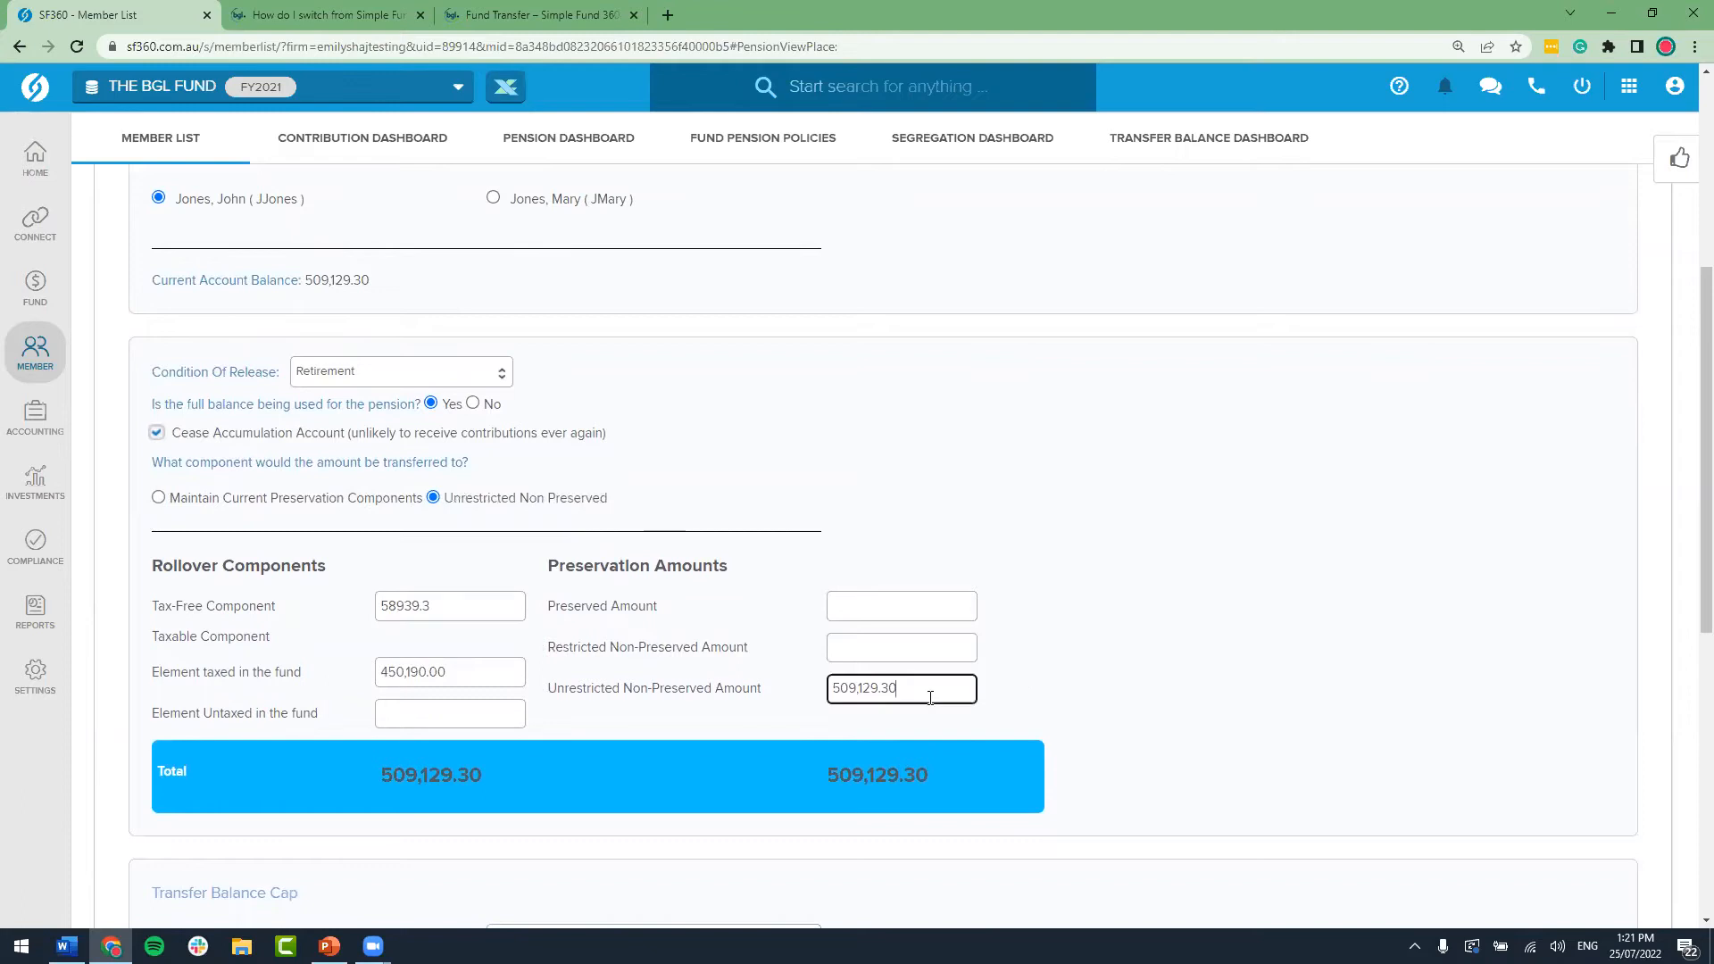
left_click(475, 670)
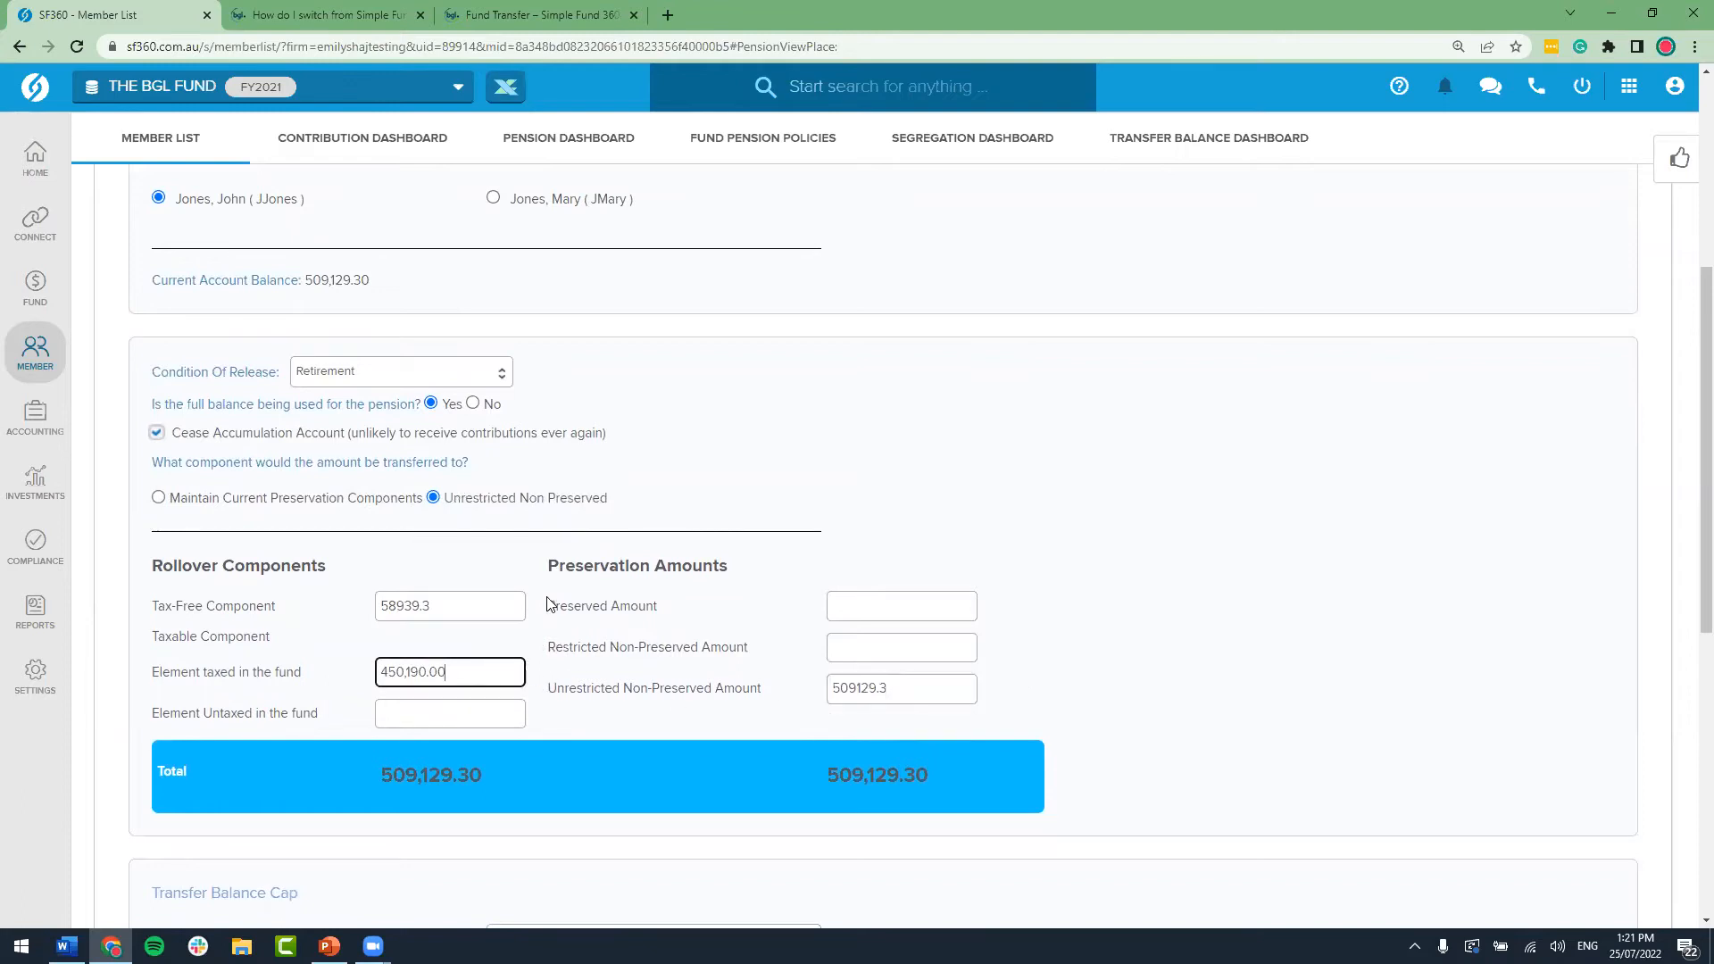
scroll(548, 604, "down", 6)
left_click(332, 695)
left_click(316, 771)
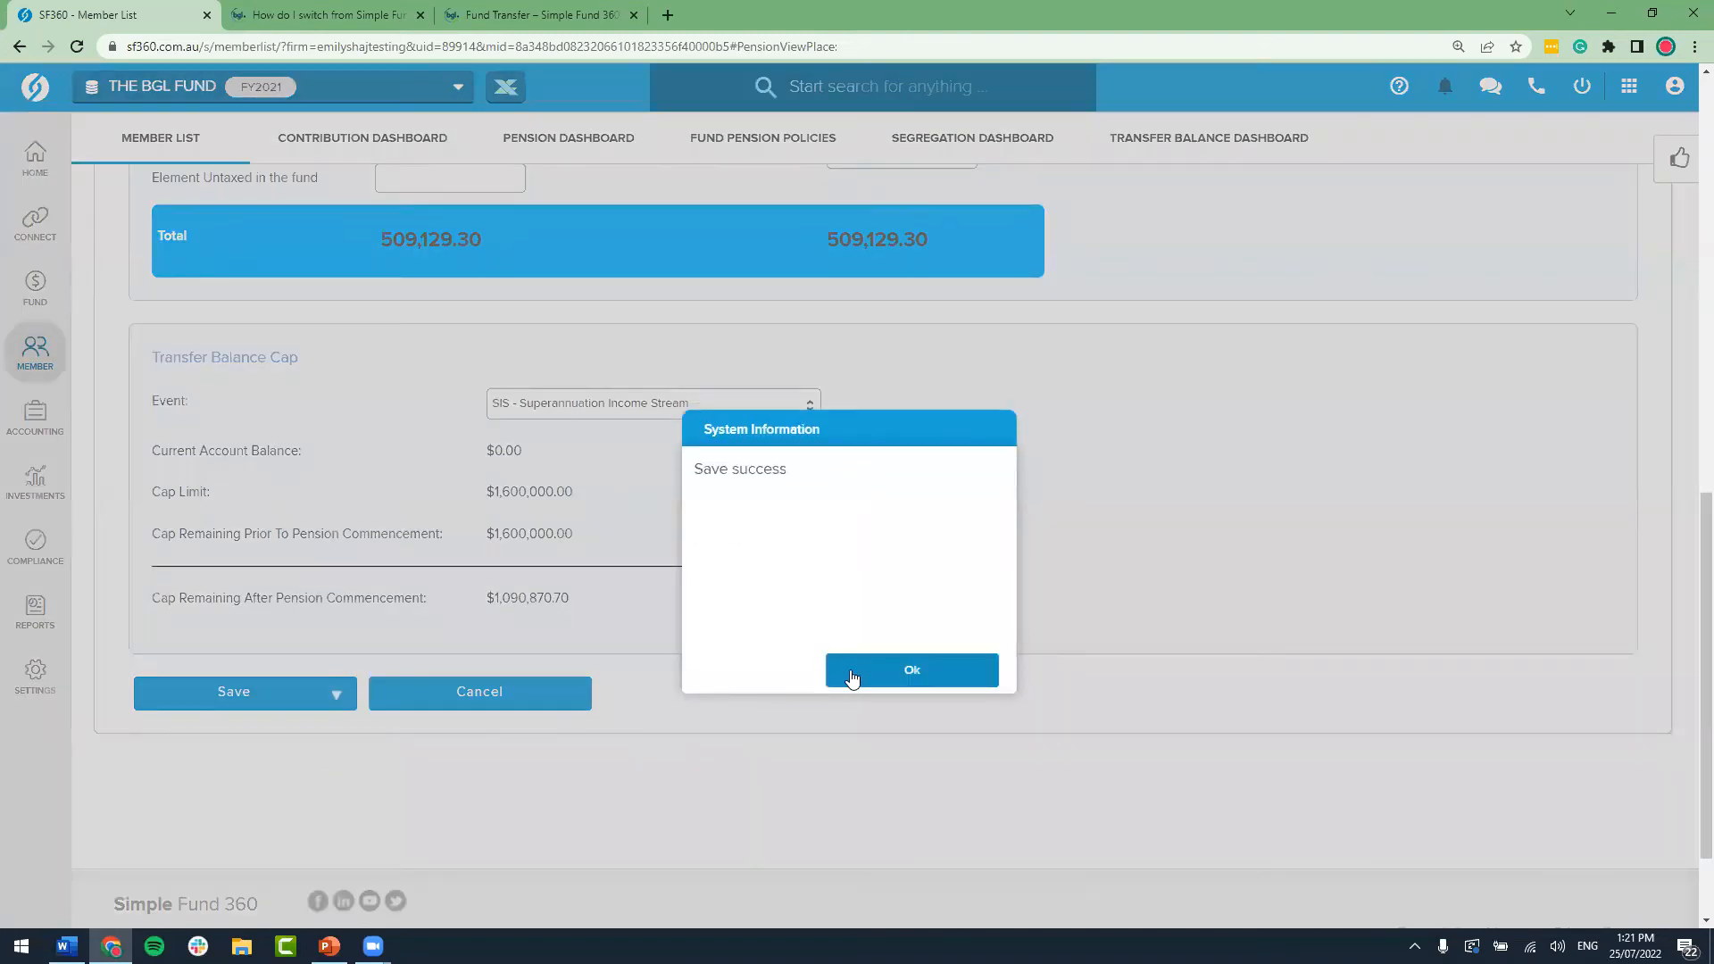
left_click(850, 671)
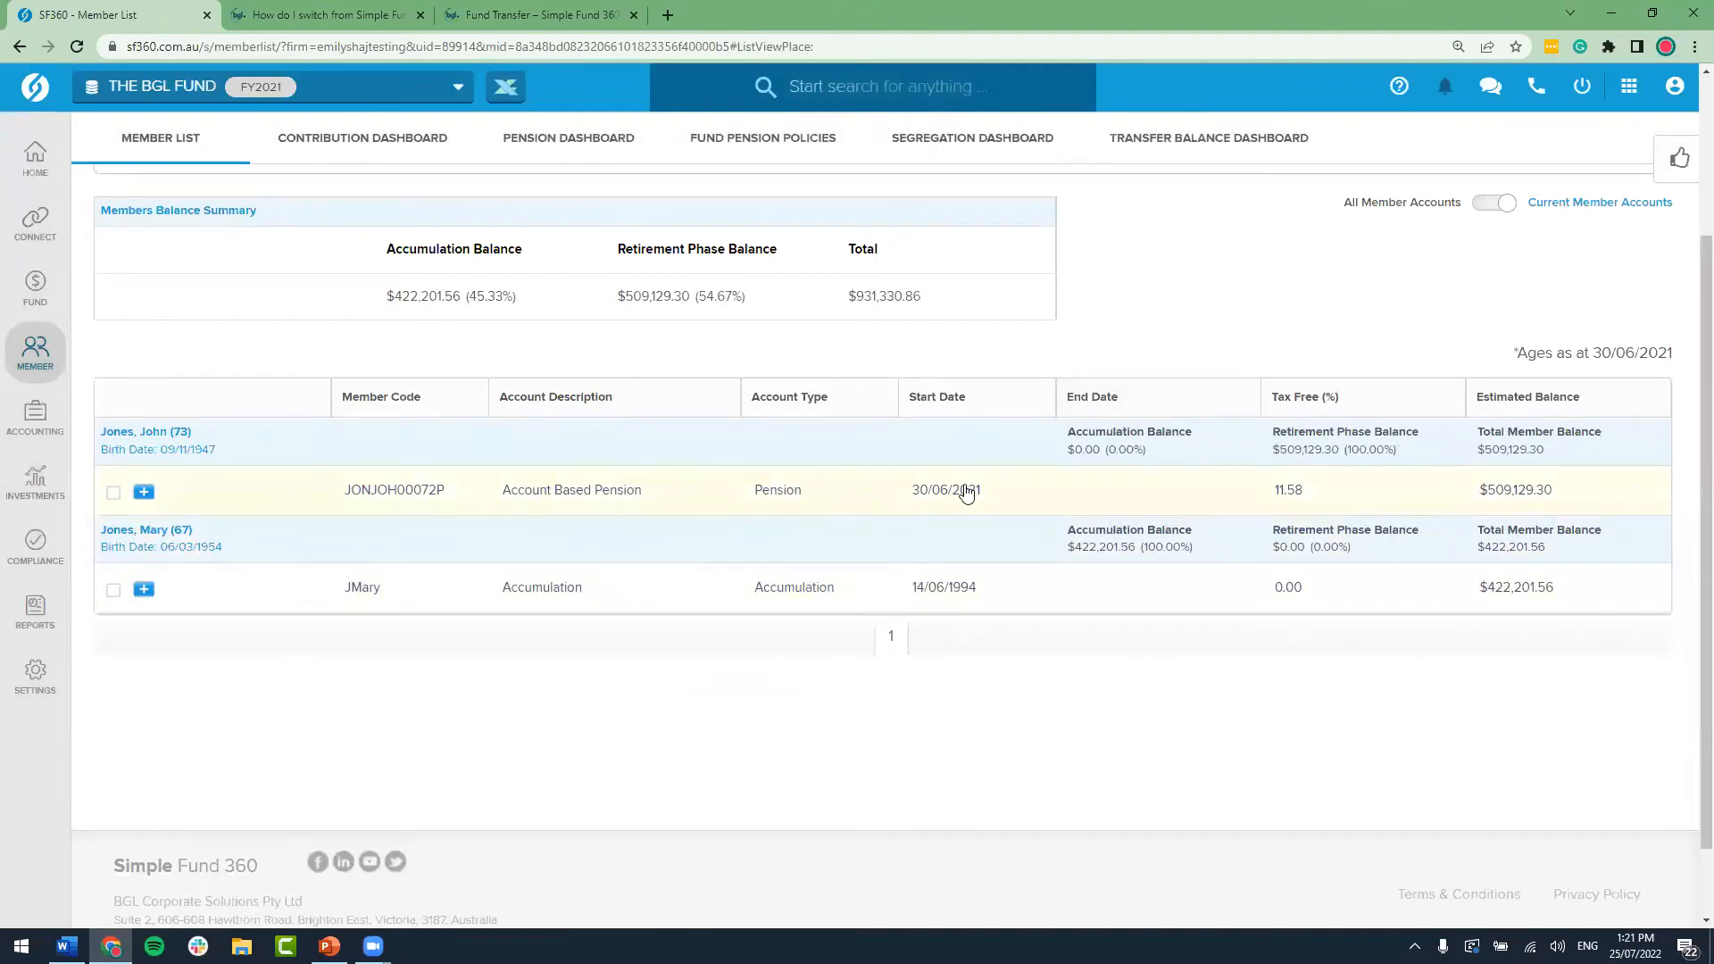
Step: Change the first member's Account Based Pension start date to 14/10/2015 and save the account
left_click(872, 494)
left_click_drag(496, 445, 429, 442)
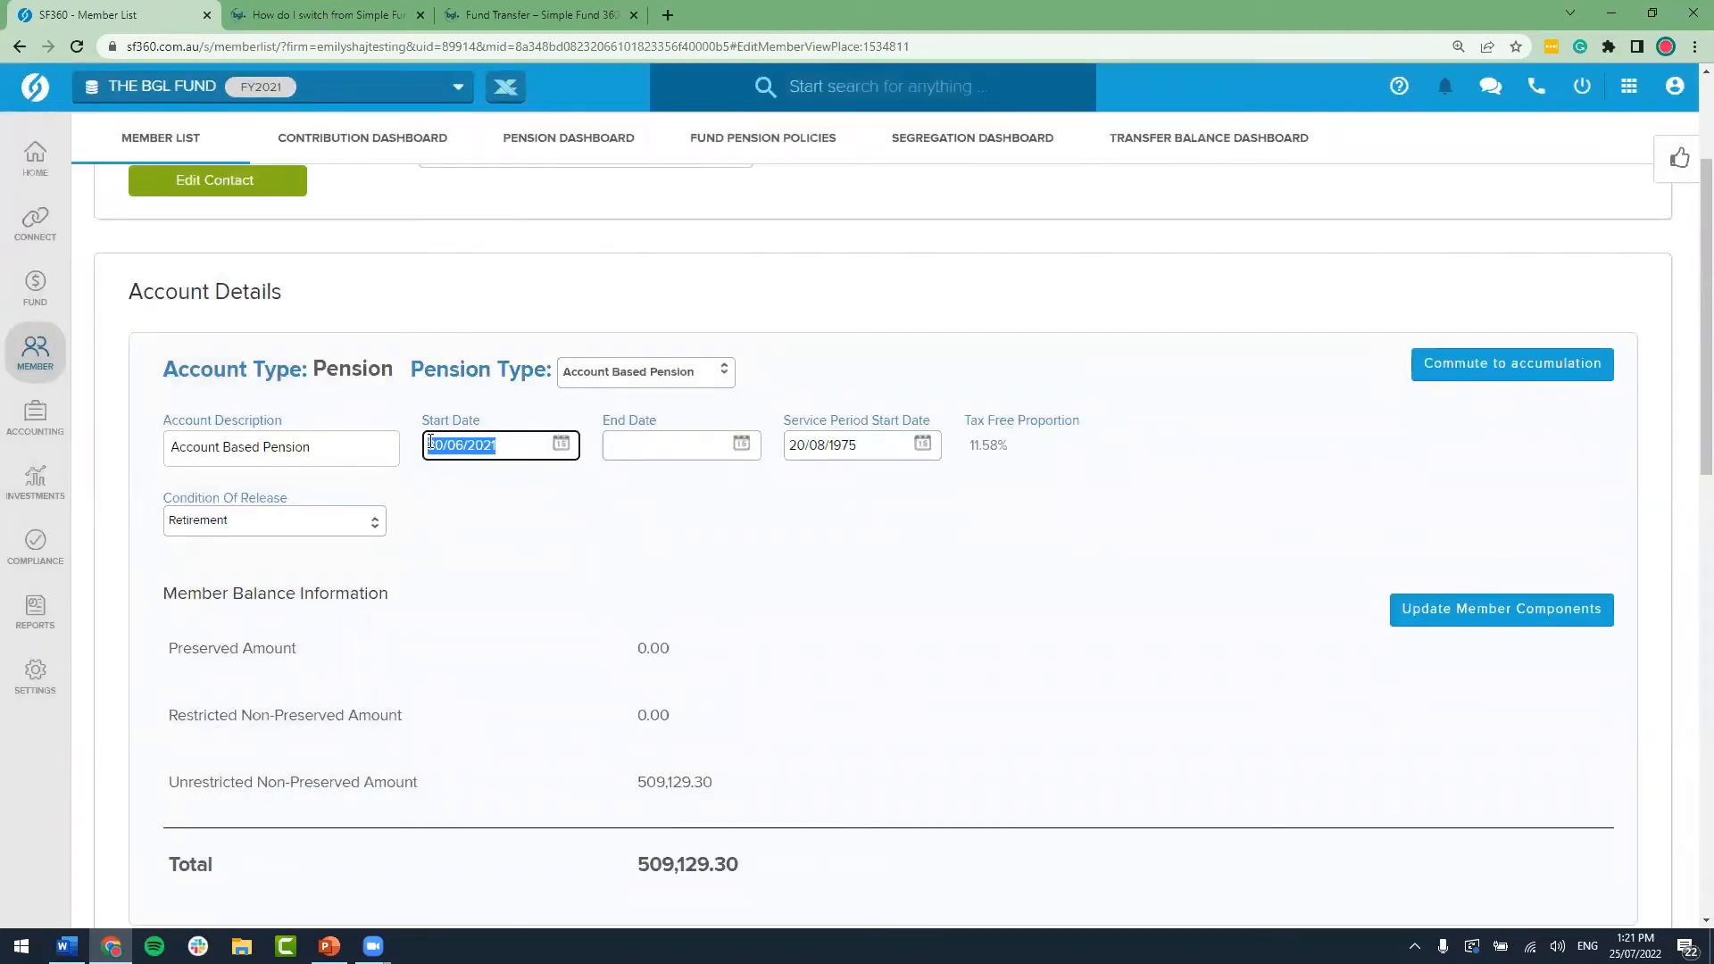
type("14102015")
left_click(496, 497)
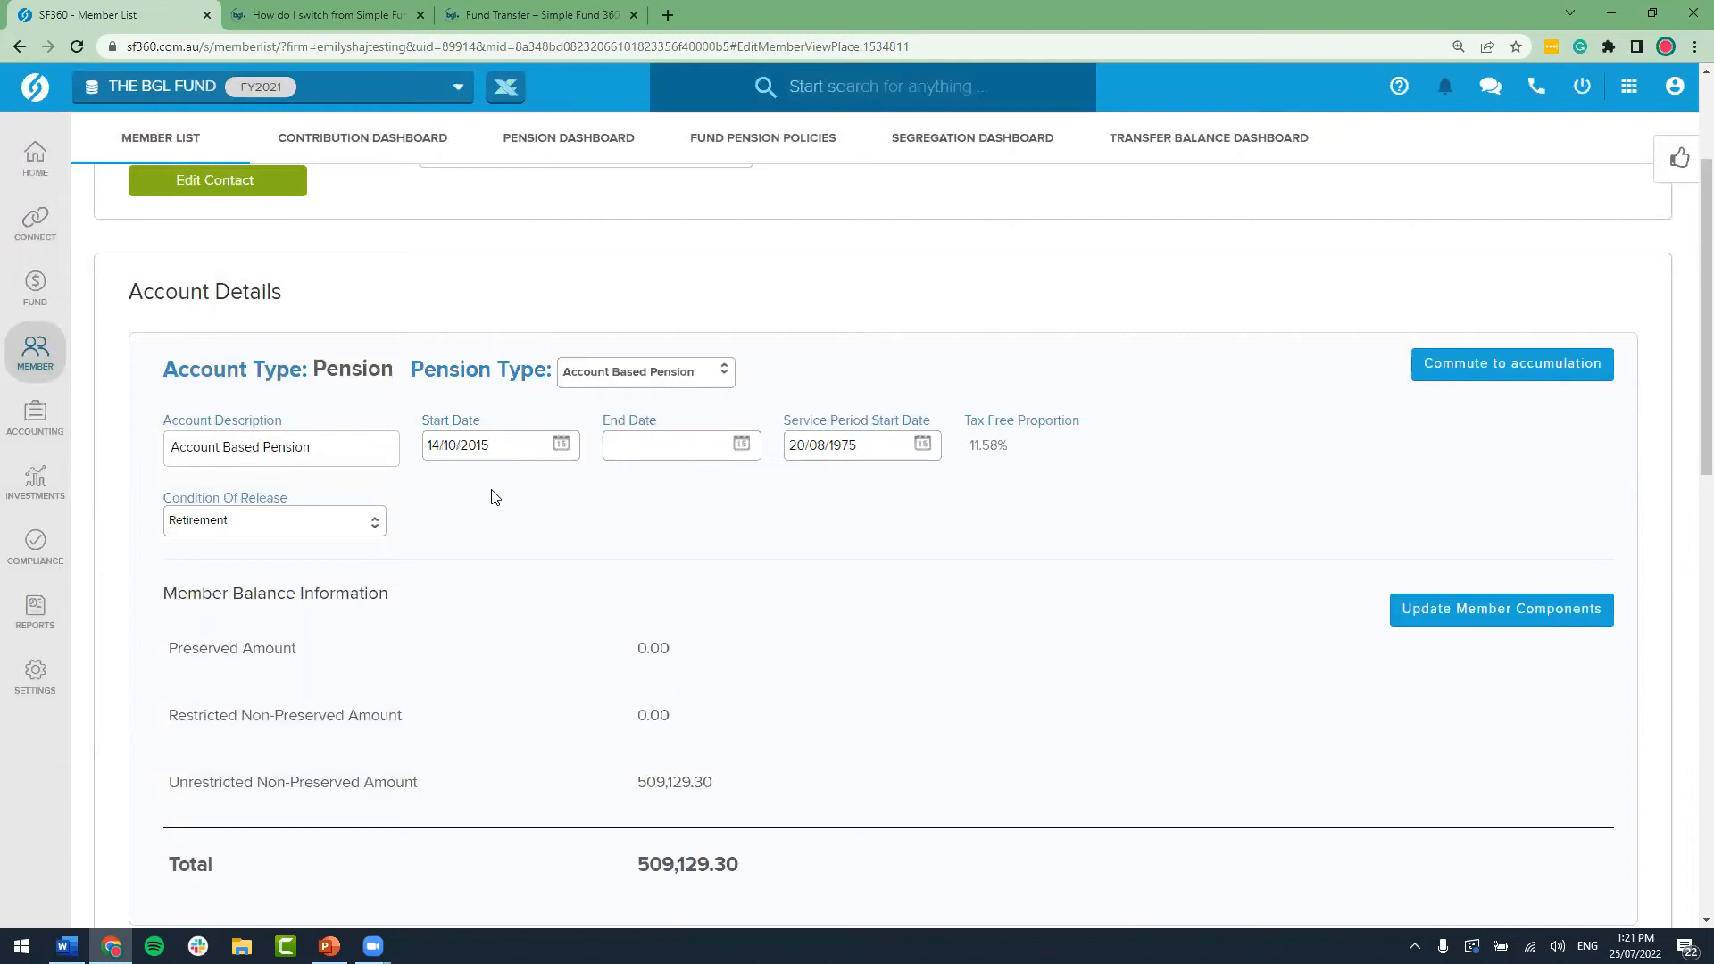
scroll(493, 496, "down", 10)
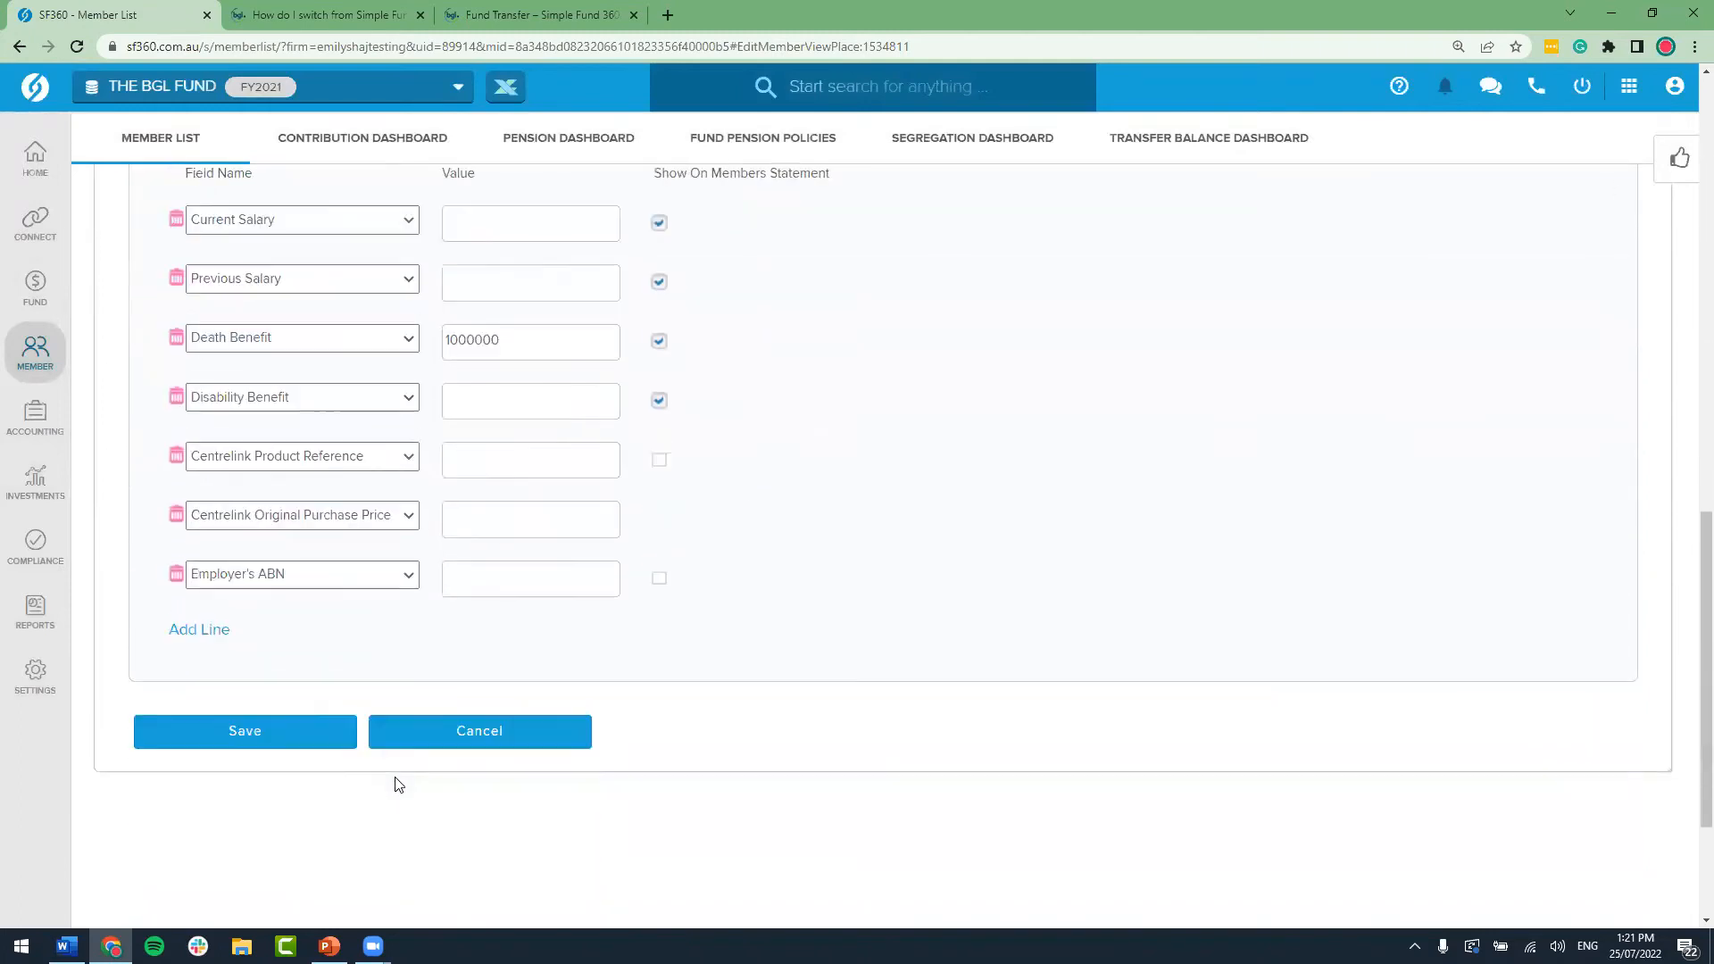
left_click(329, 731)
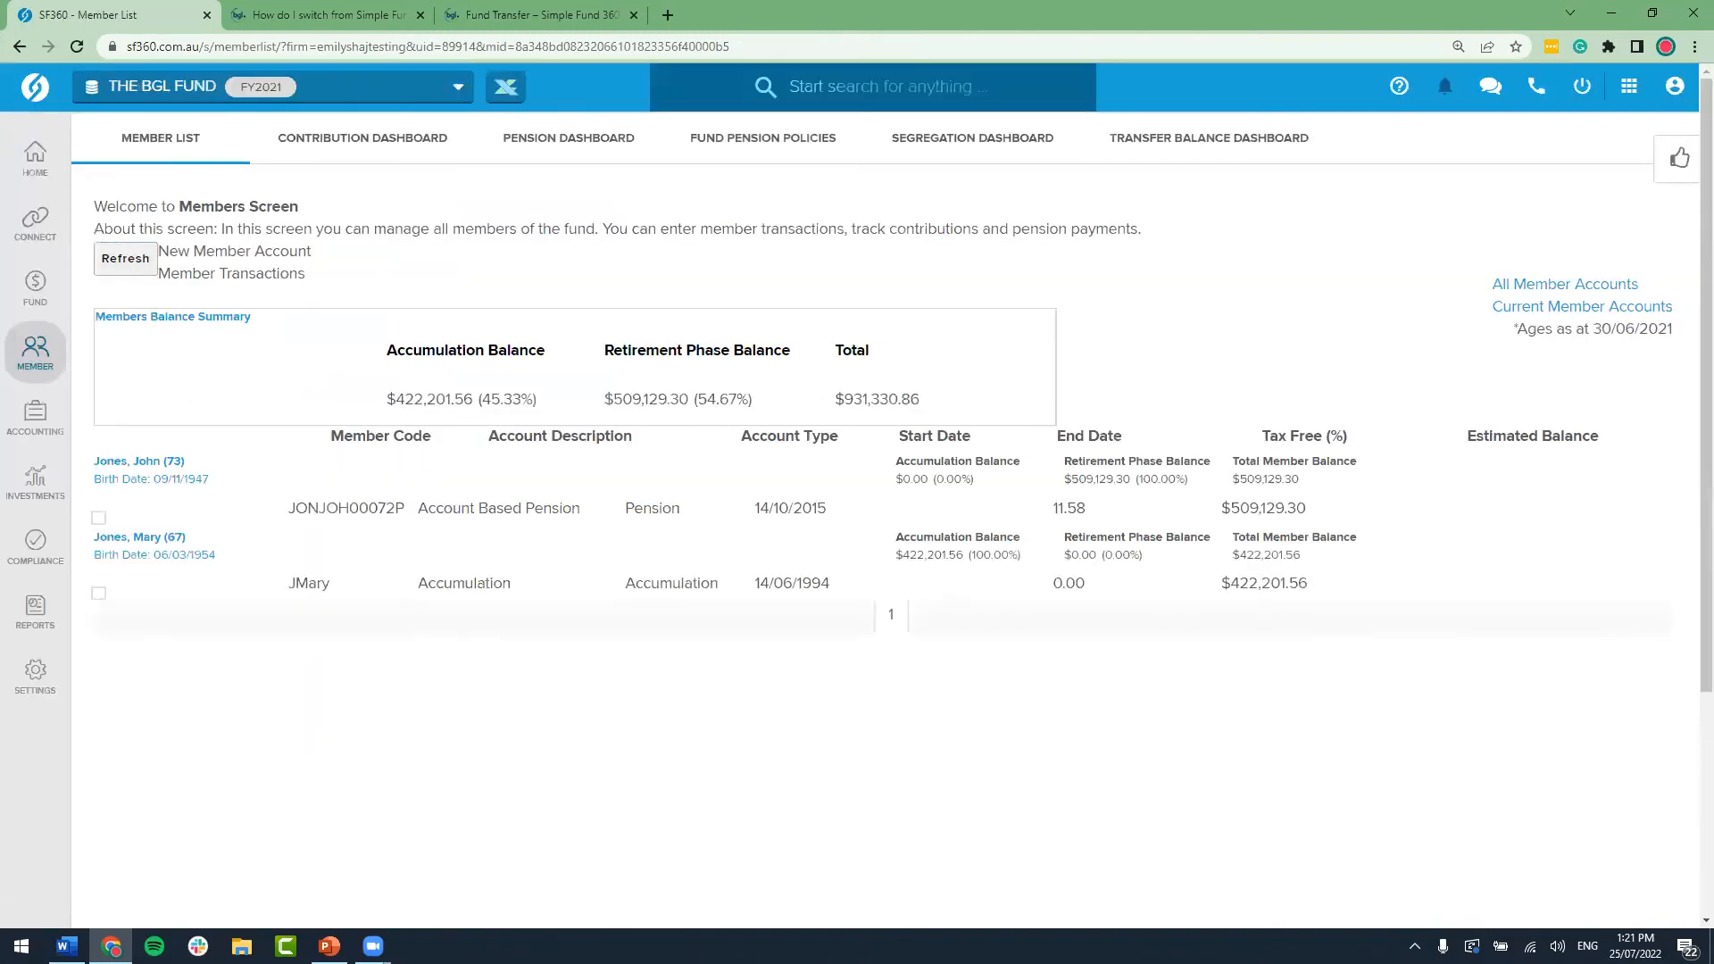
scroll(1368, 637, "down", 1)
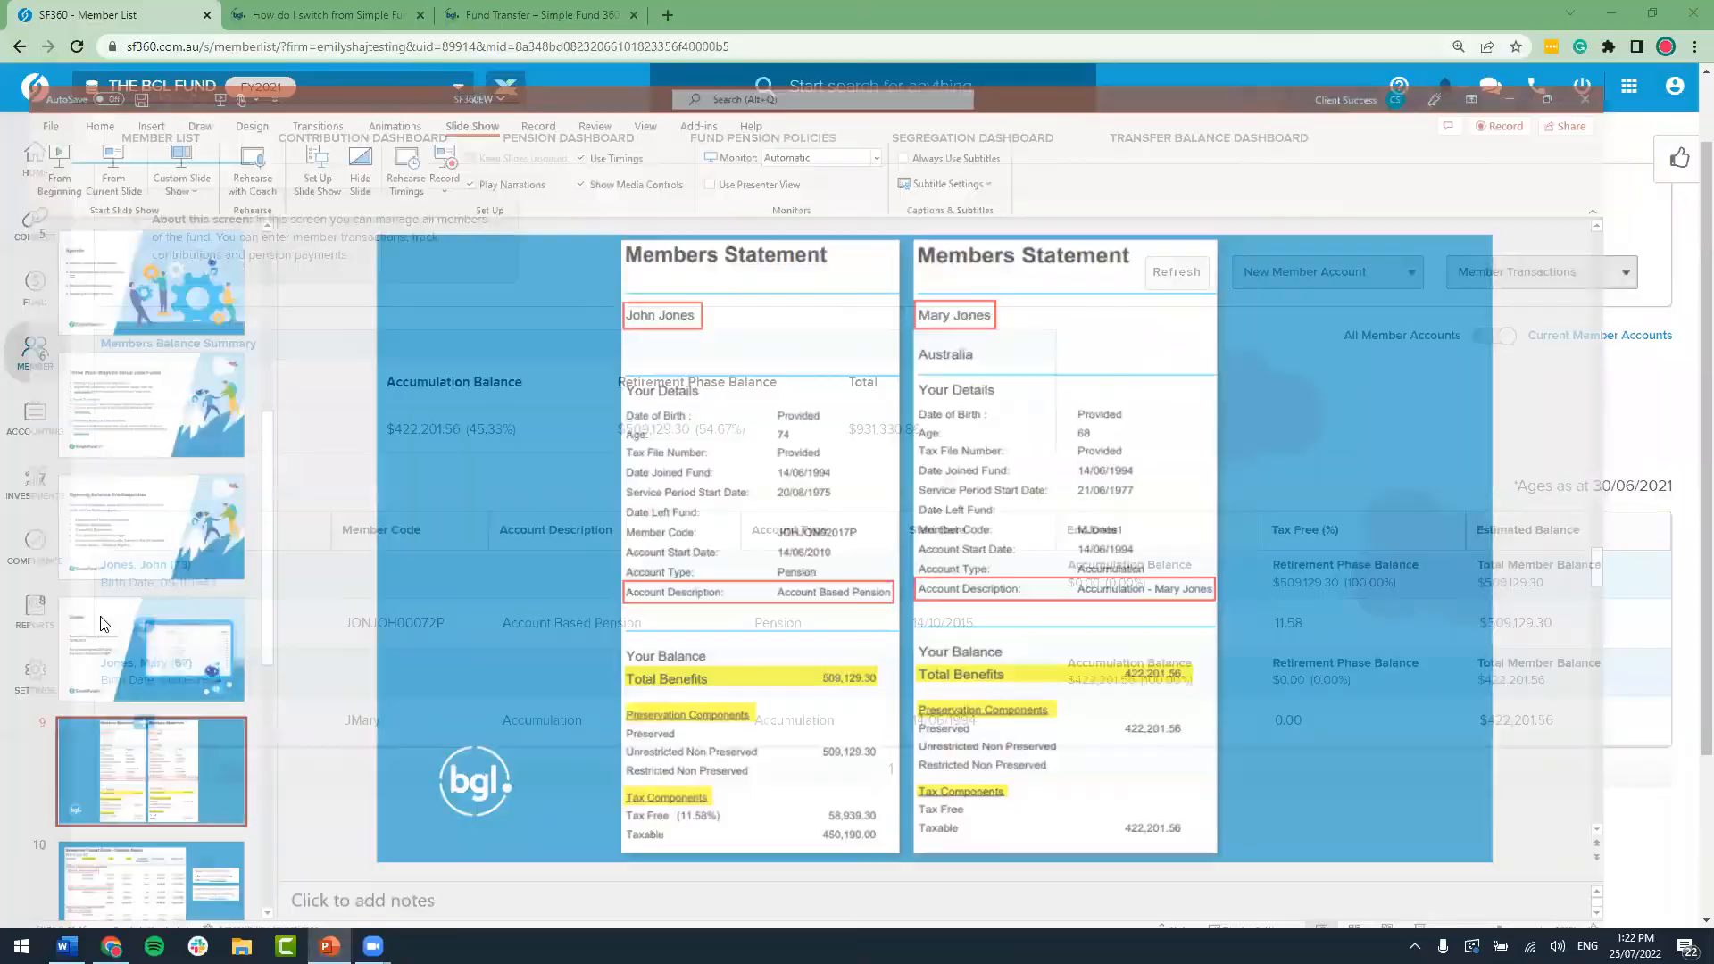
Step: Switch to PowerPoint and present the Unrealised Capital Gains - Detailed Report slide to review the investment parcels as at 30 June 2021
scroll(125, 697, "down", 1)
left_click(124, 792)
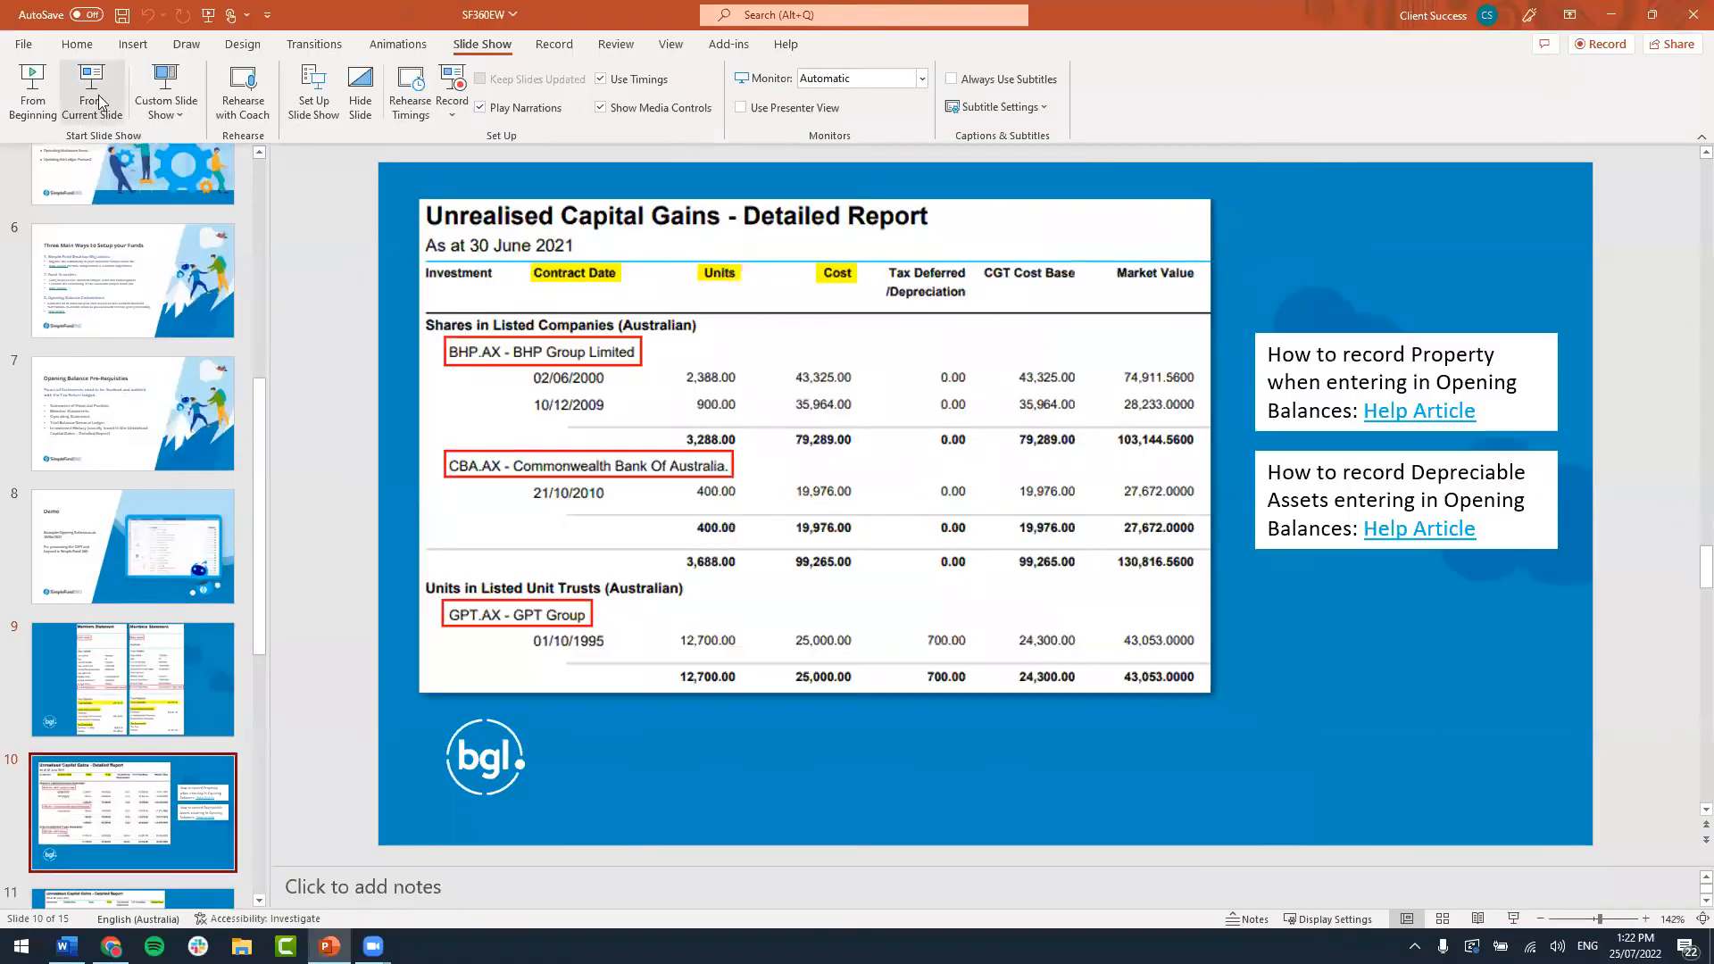
left_click(106, 104)
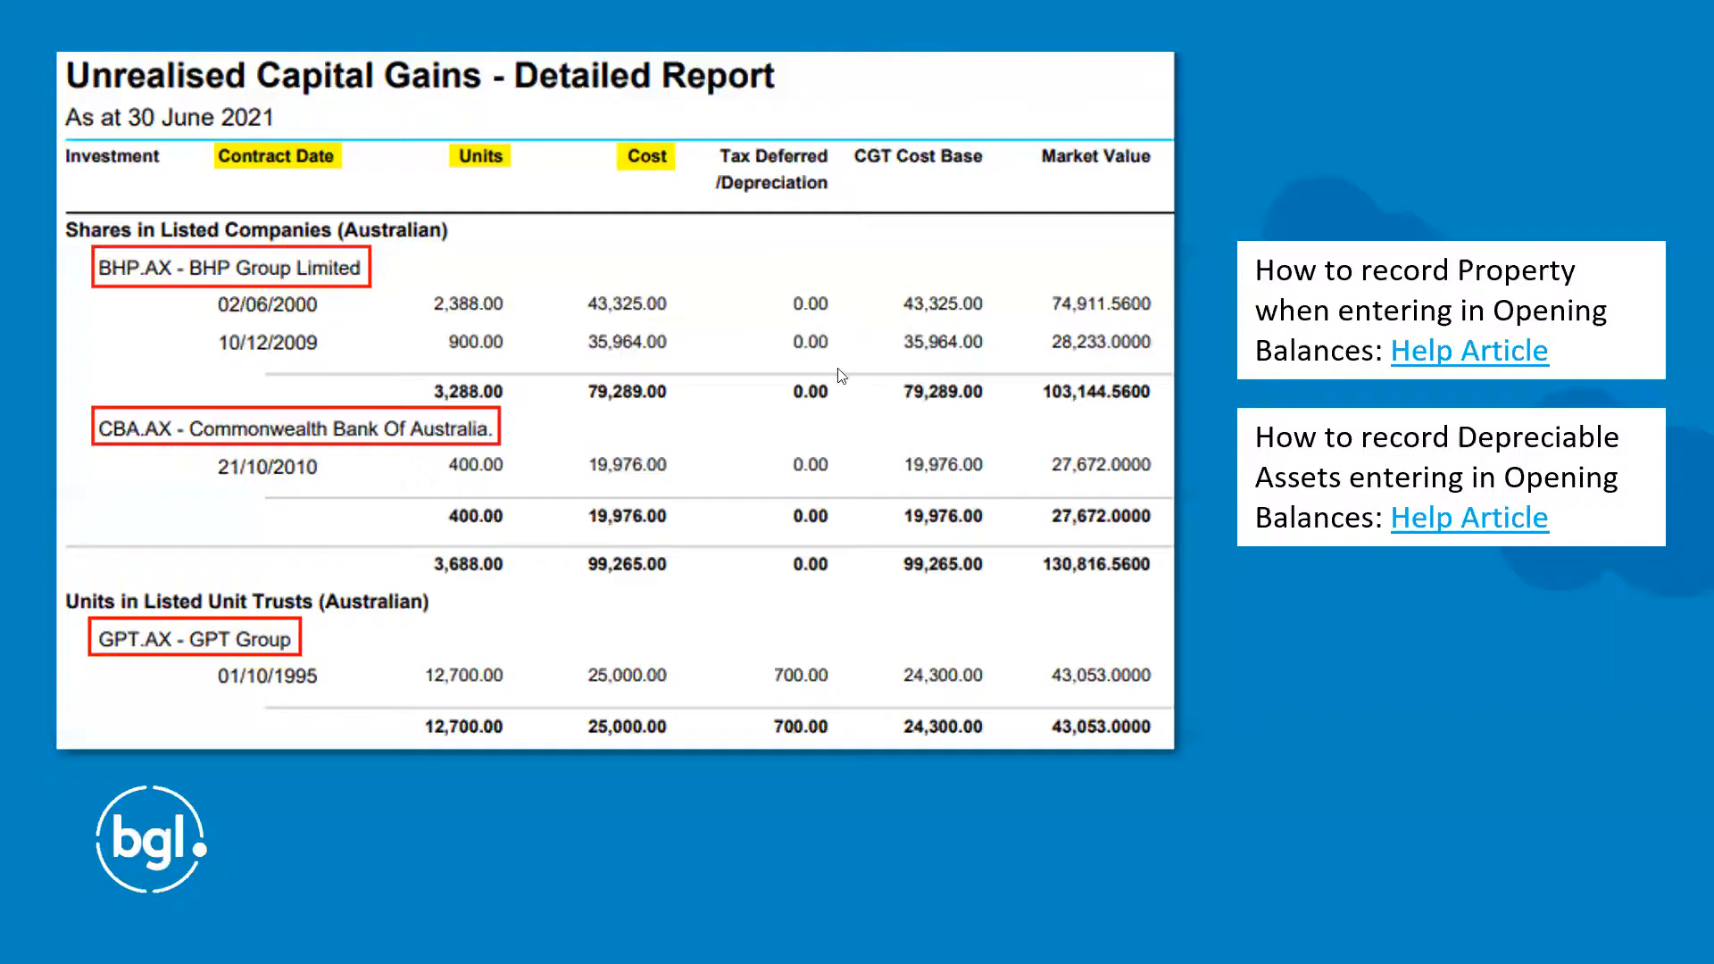
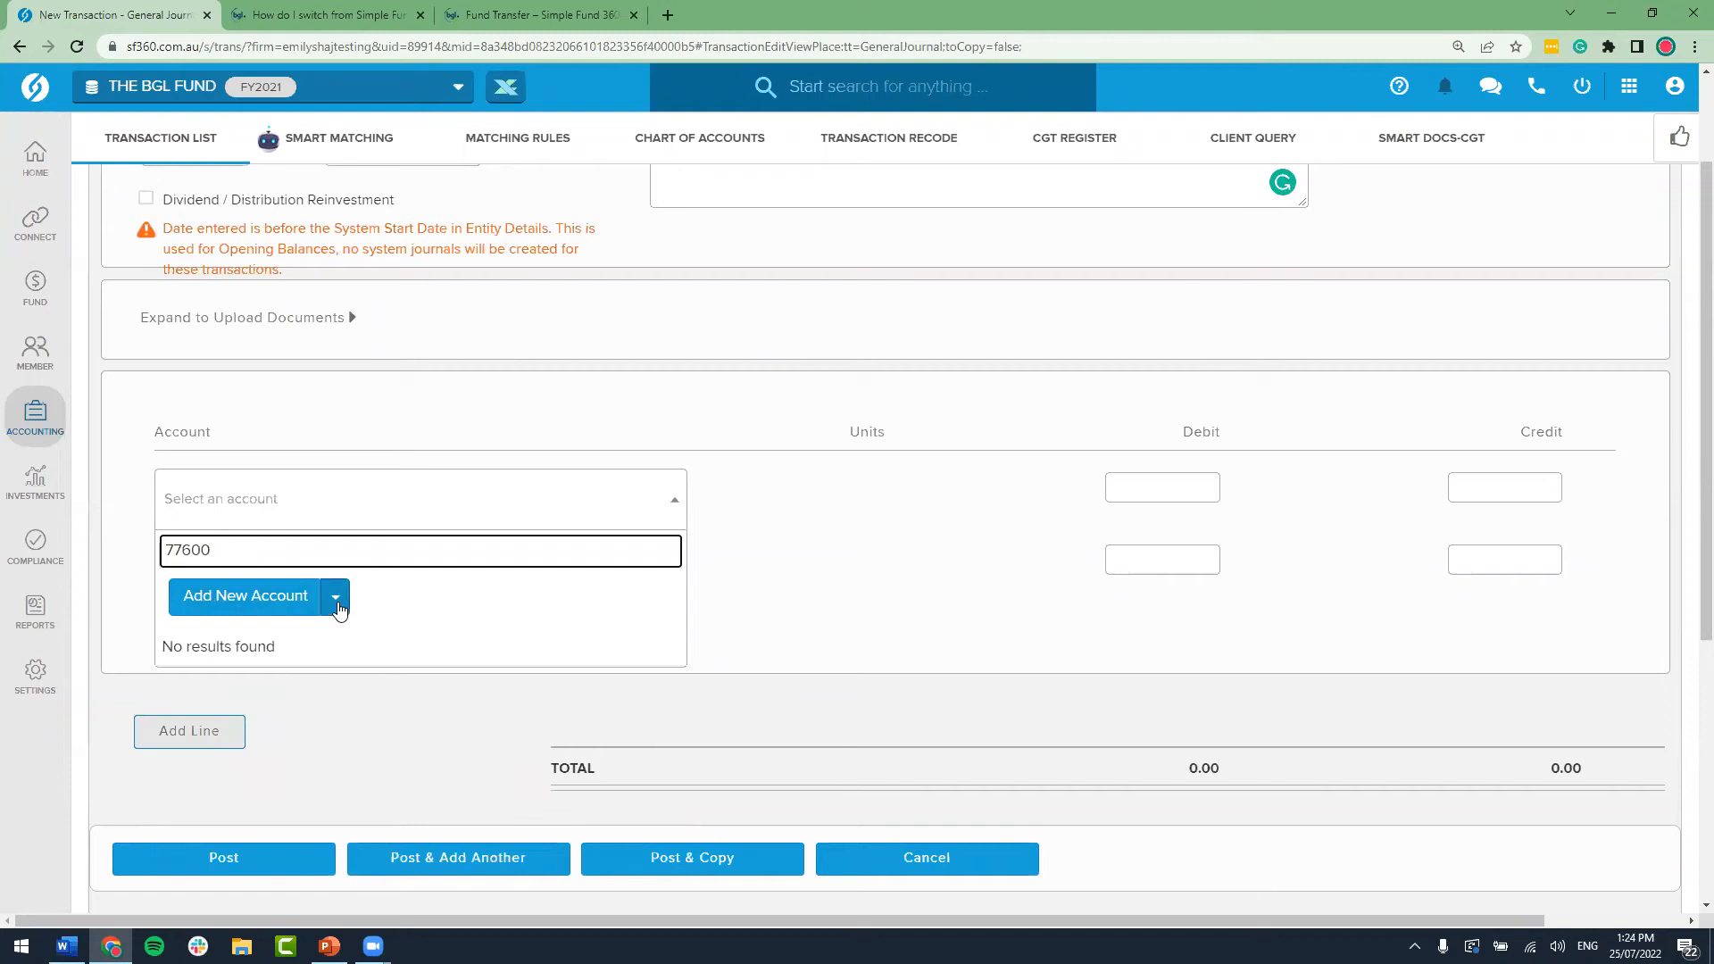
Step: Create an investment sub account under 77600 for the CBA.AX Commonwealth Bank security and use it on the journal's first line
left_click(336, 605)
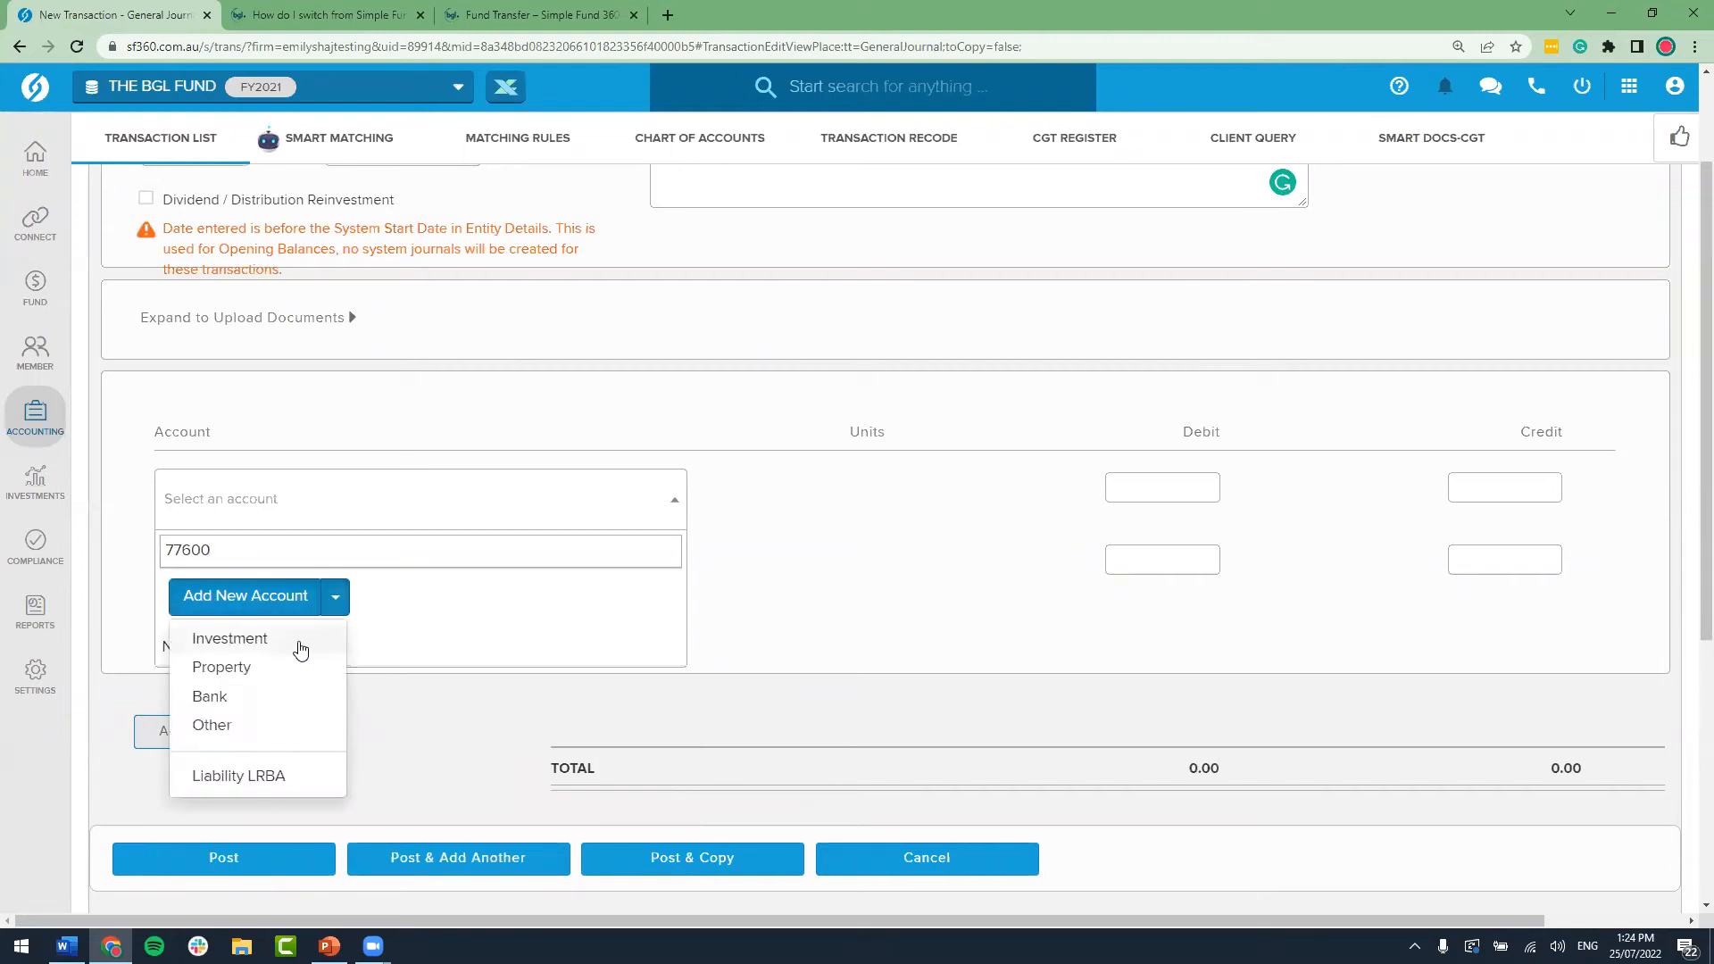
left_click(300, 643)
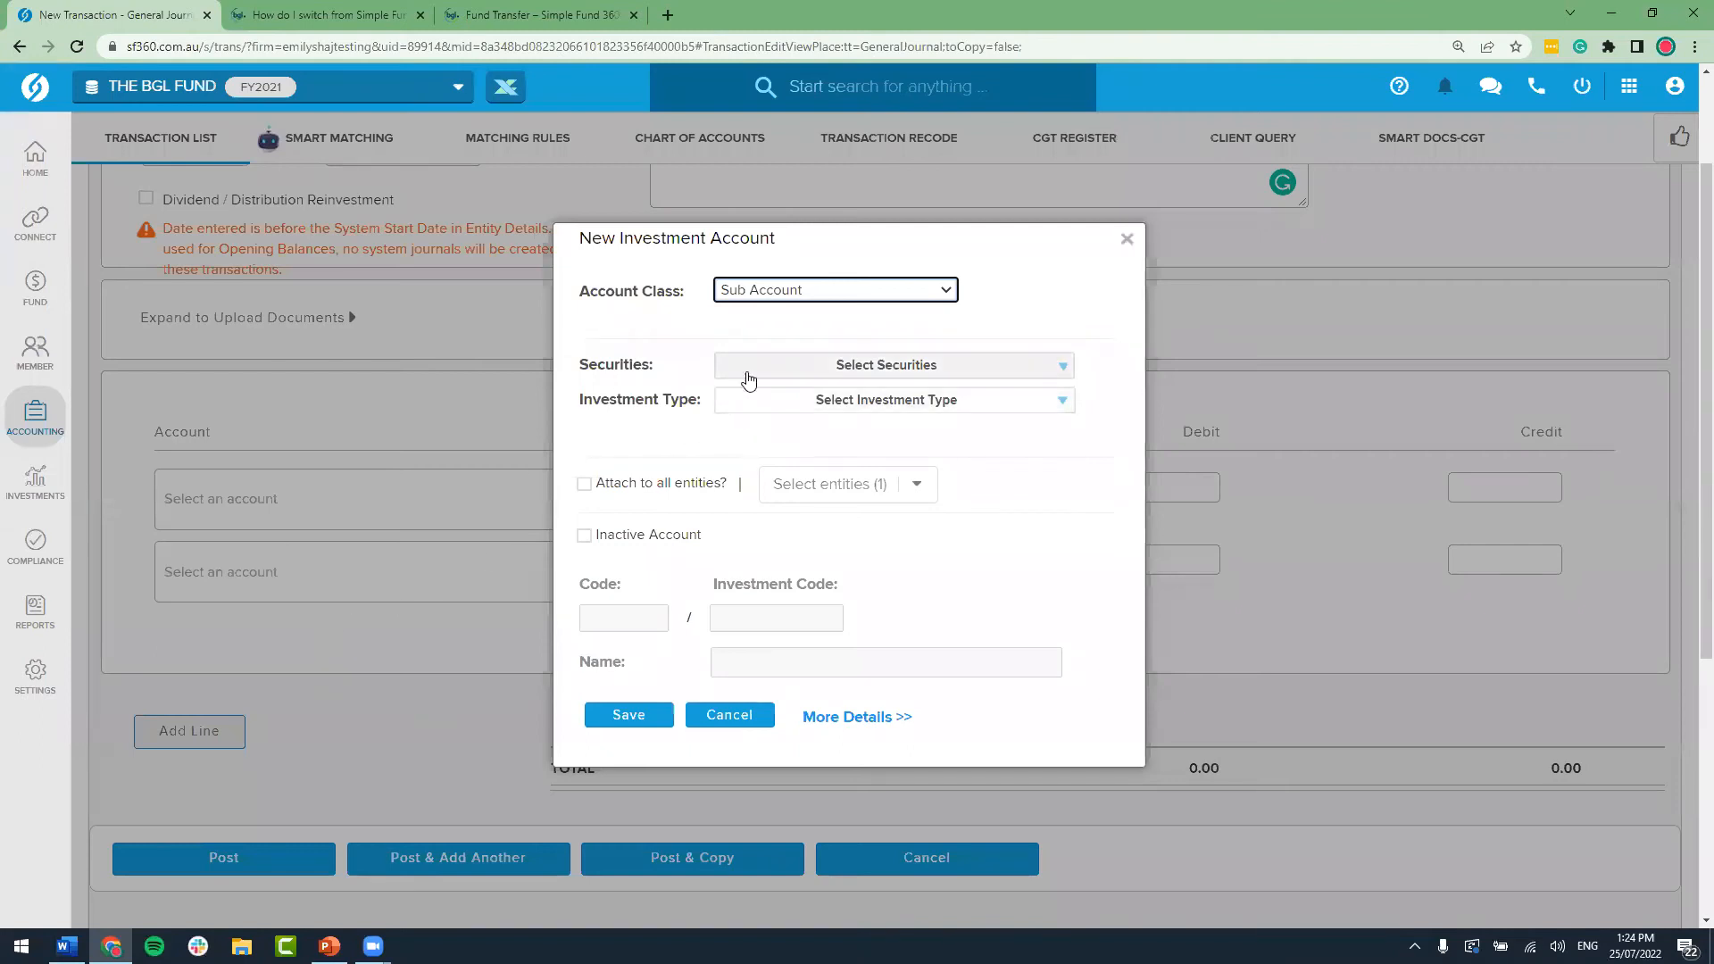
left_click(862, 366)
type("cba")
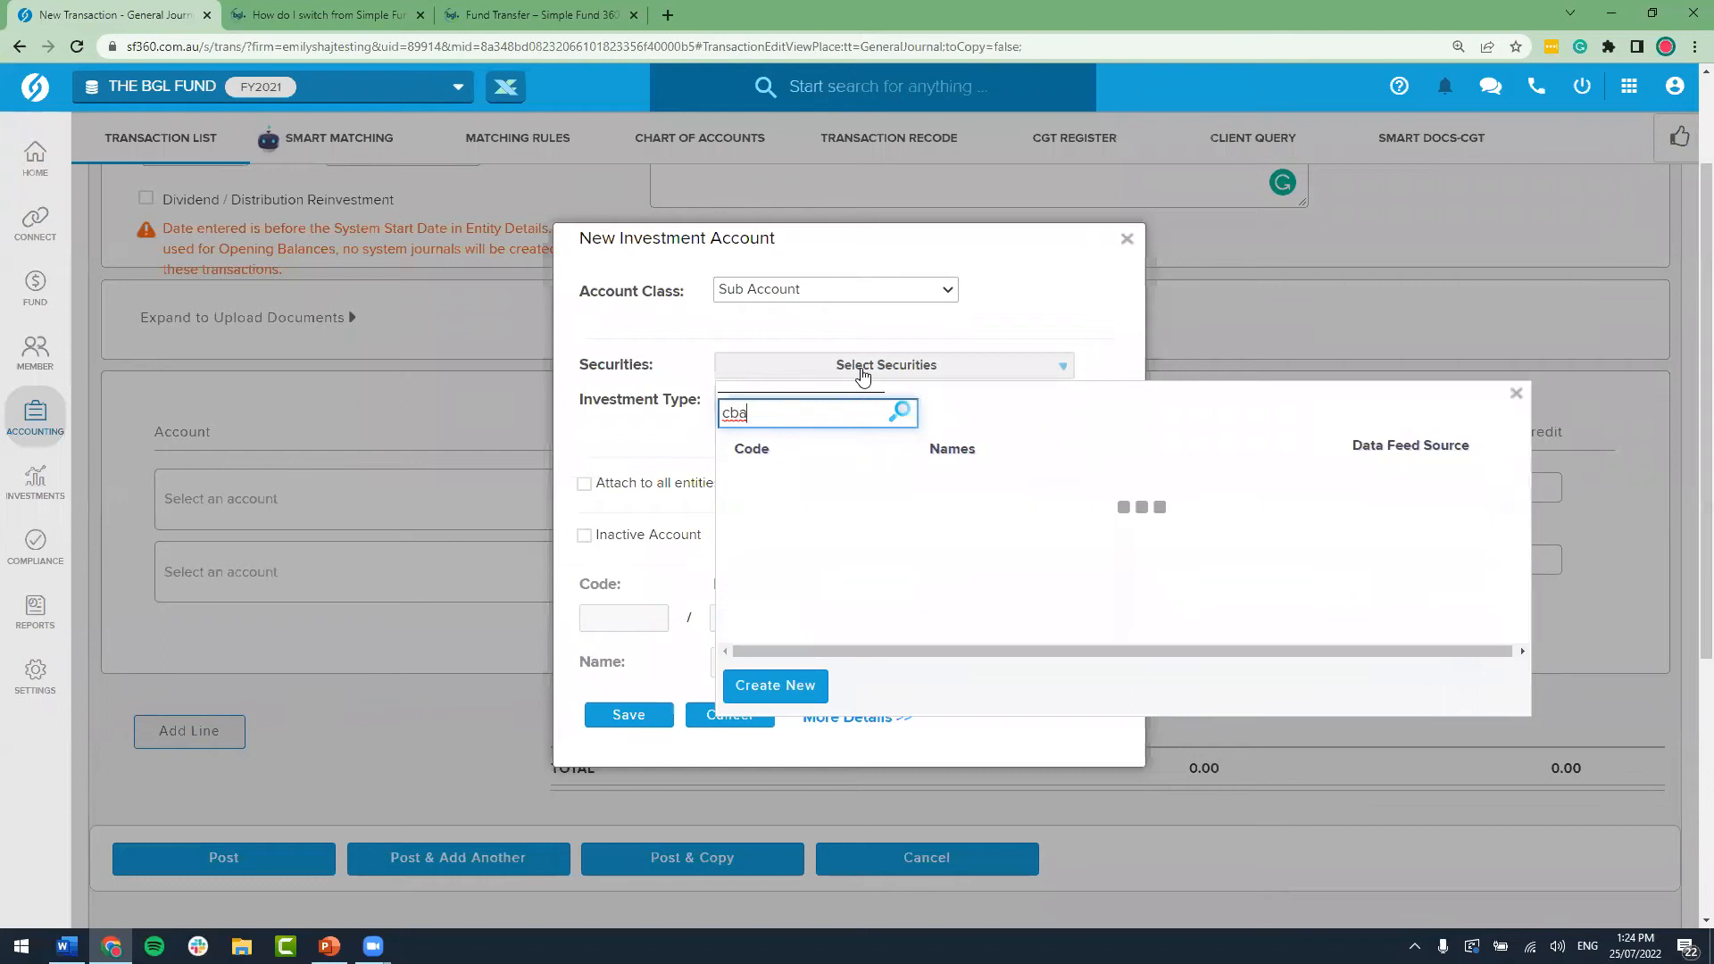
left_click(857, 492)
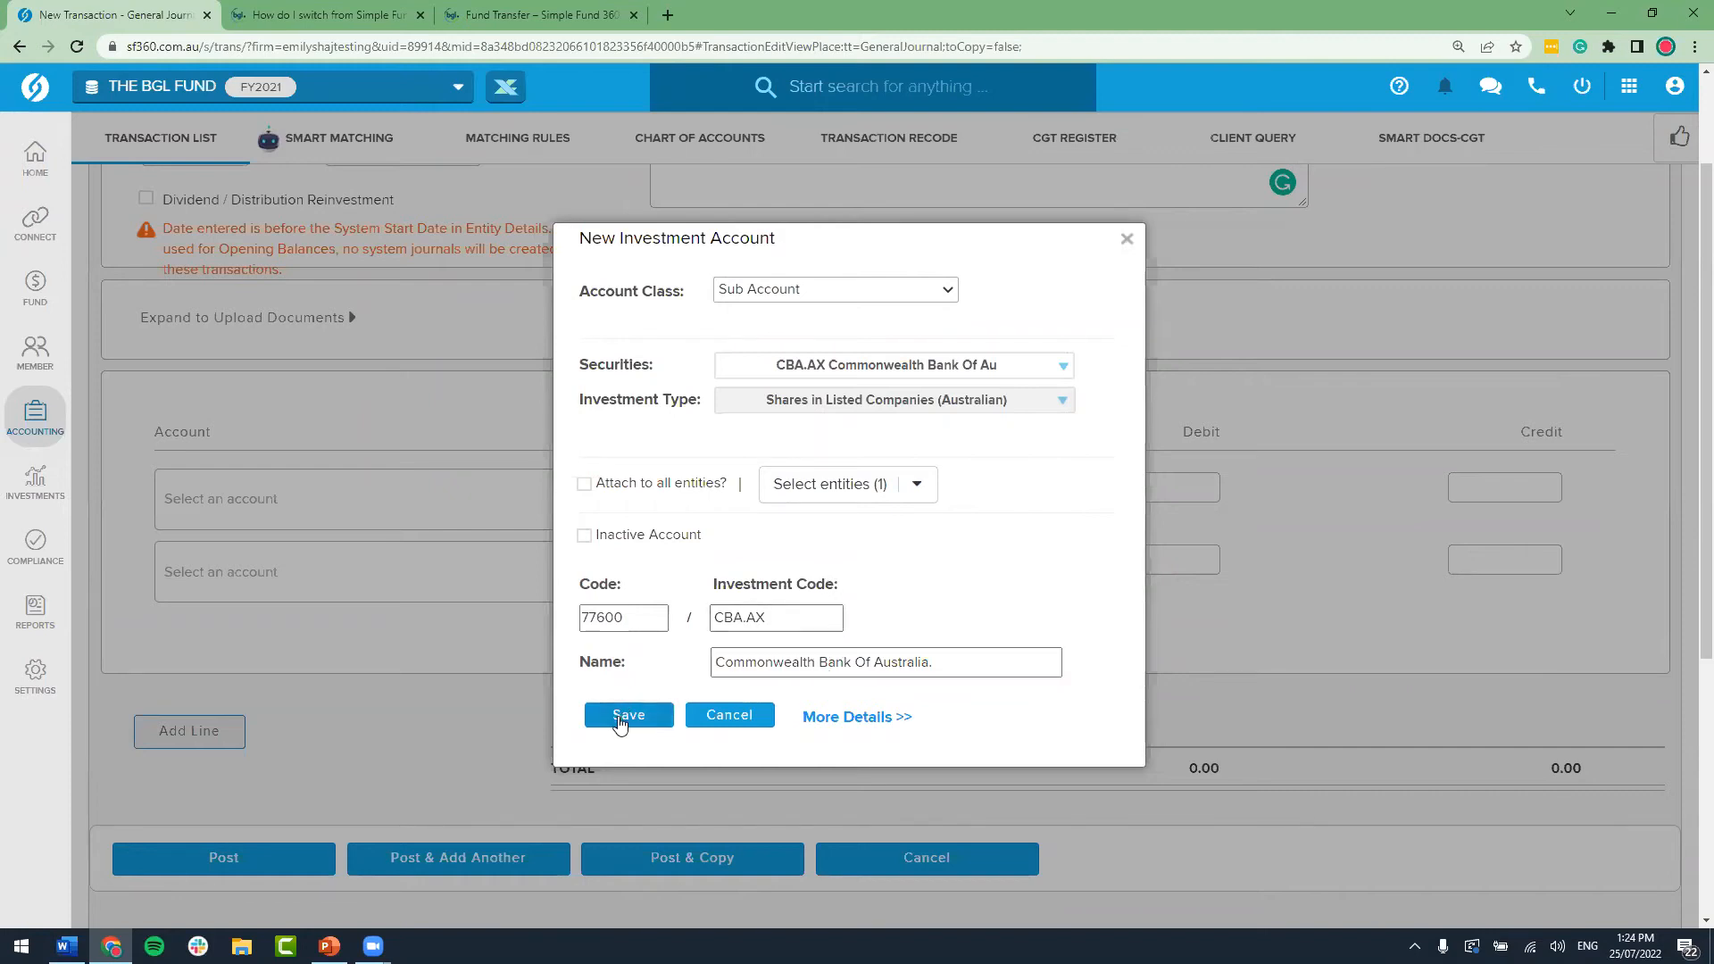
left_click(626, 717)
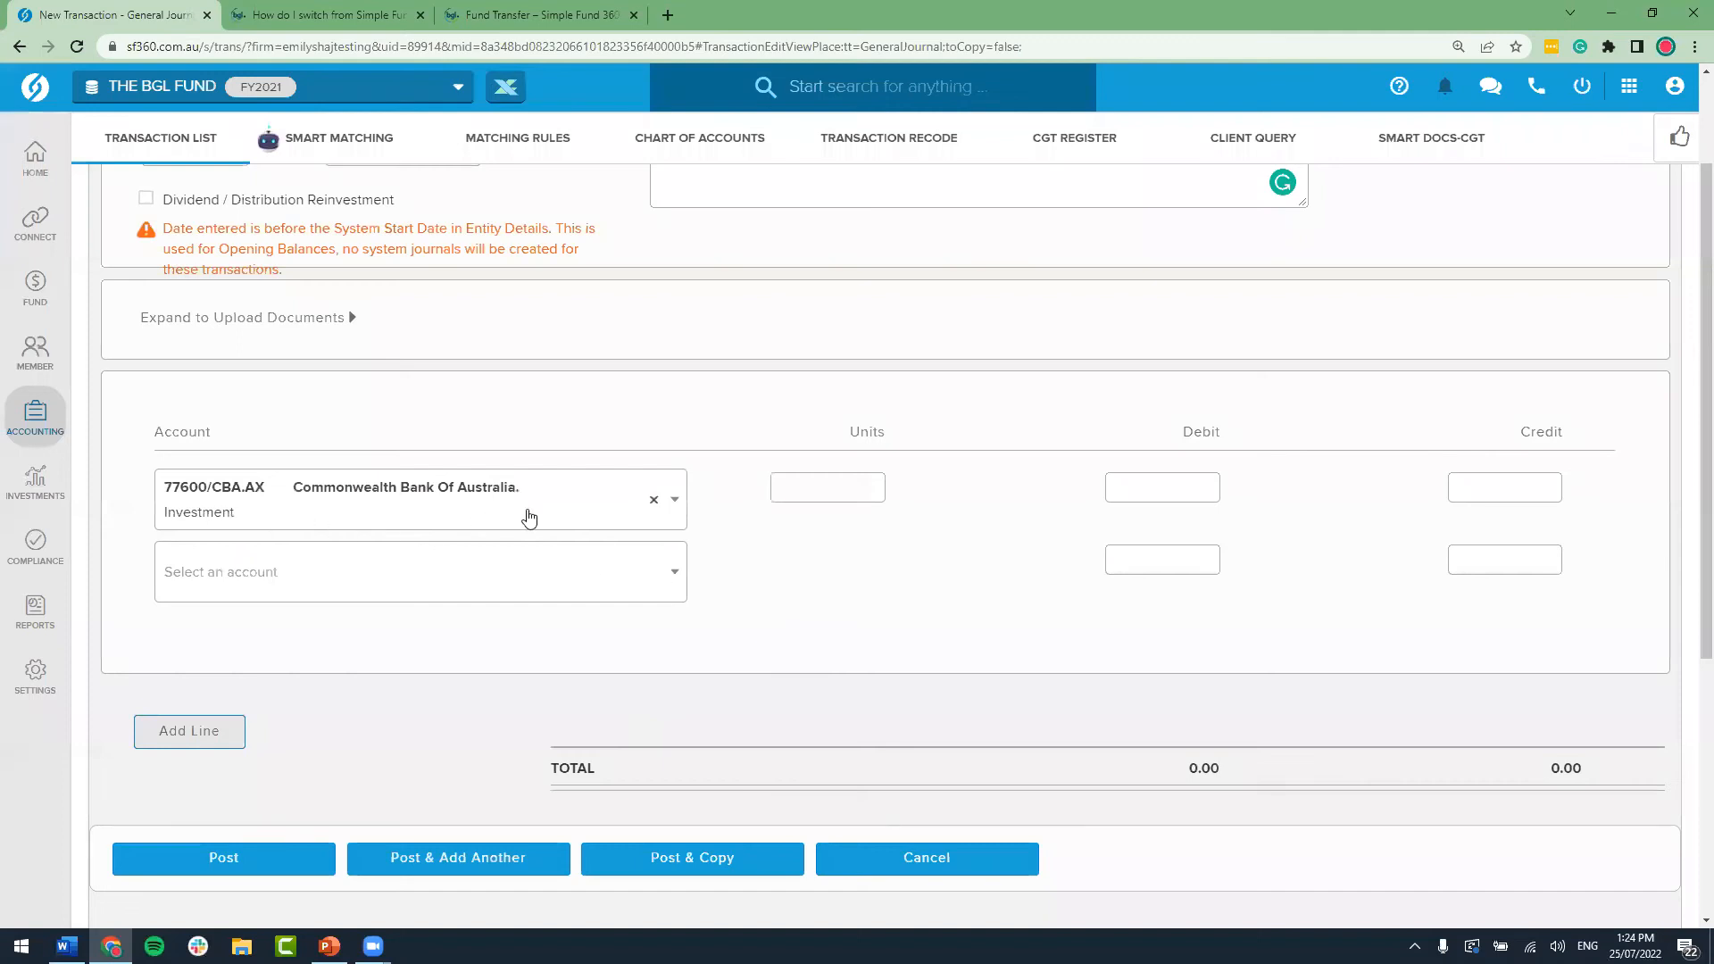
Step: Enter 400 units and a debit of 19,976.00 for the Commonwealth Bank shares line
left_click(858, 482)
type("400")
key("Tab")
type("19976")
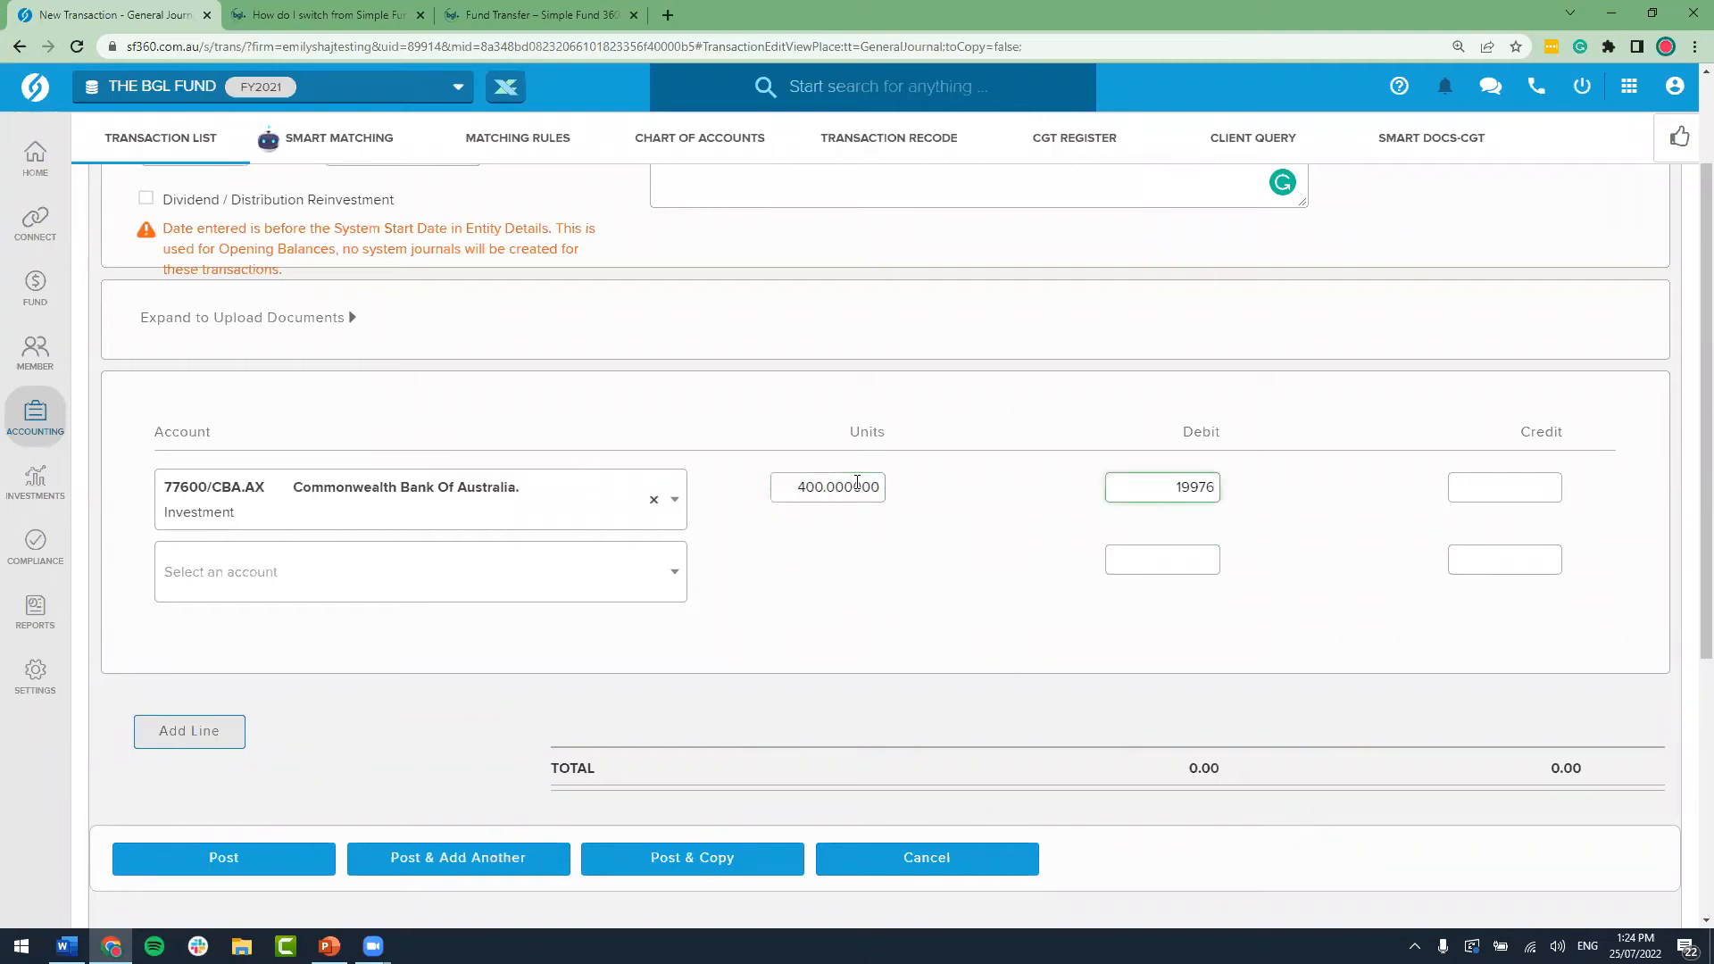
left_click(1259, 525)
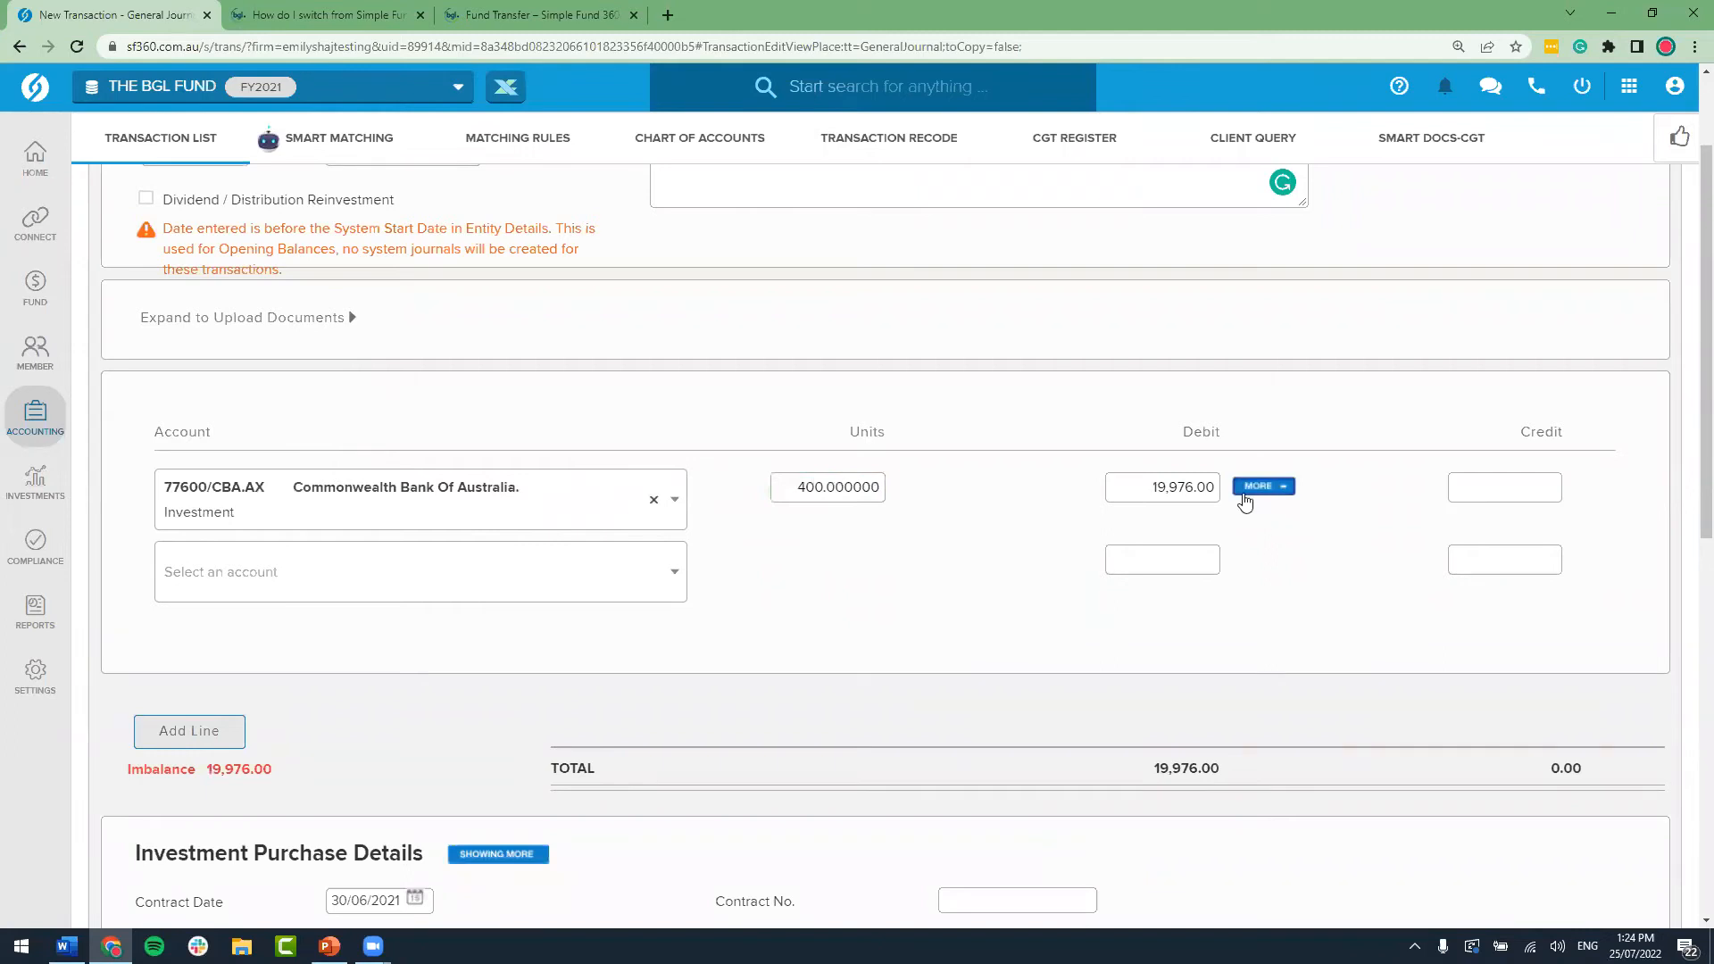
Step: Set the contract date in the Commonwealth Bank purchase details to 21/10/2010
scroll(896, 534, "down", 4)
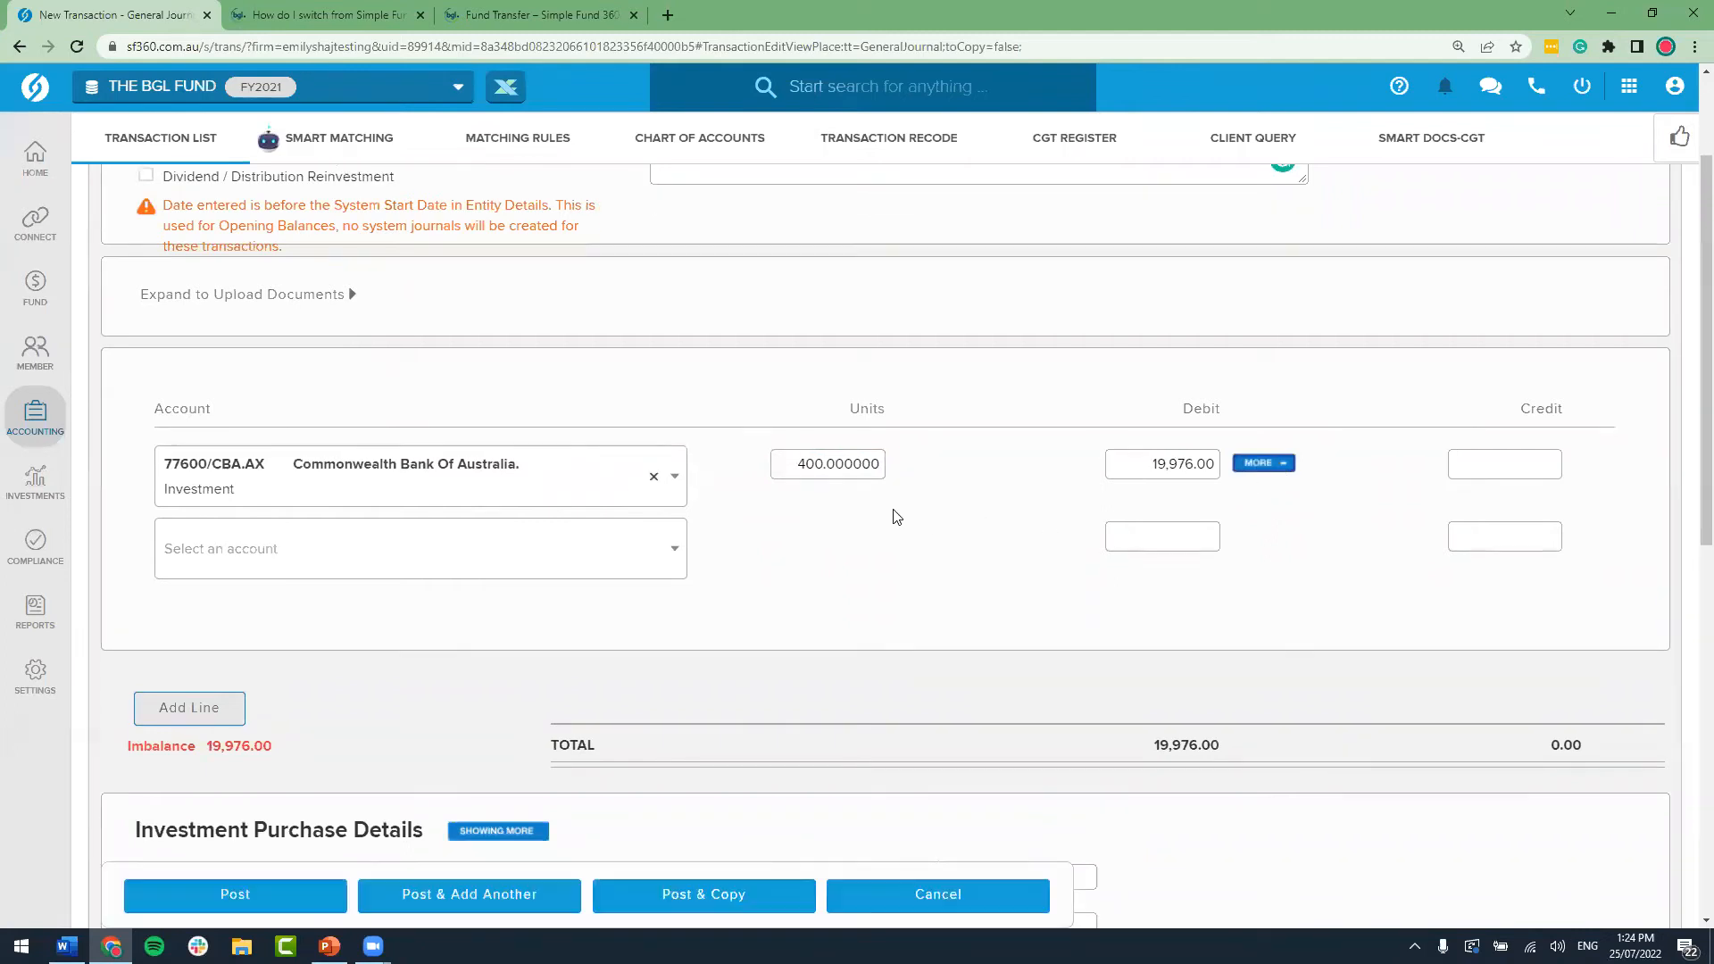
left_click_drag(332, 541, 398, 544)
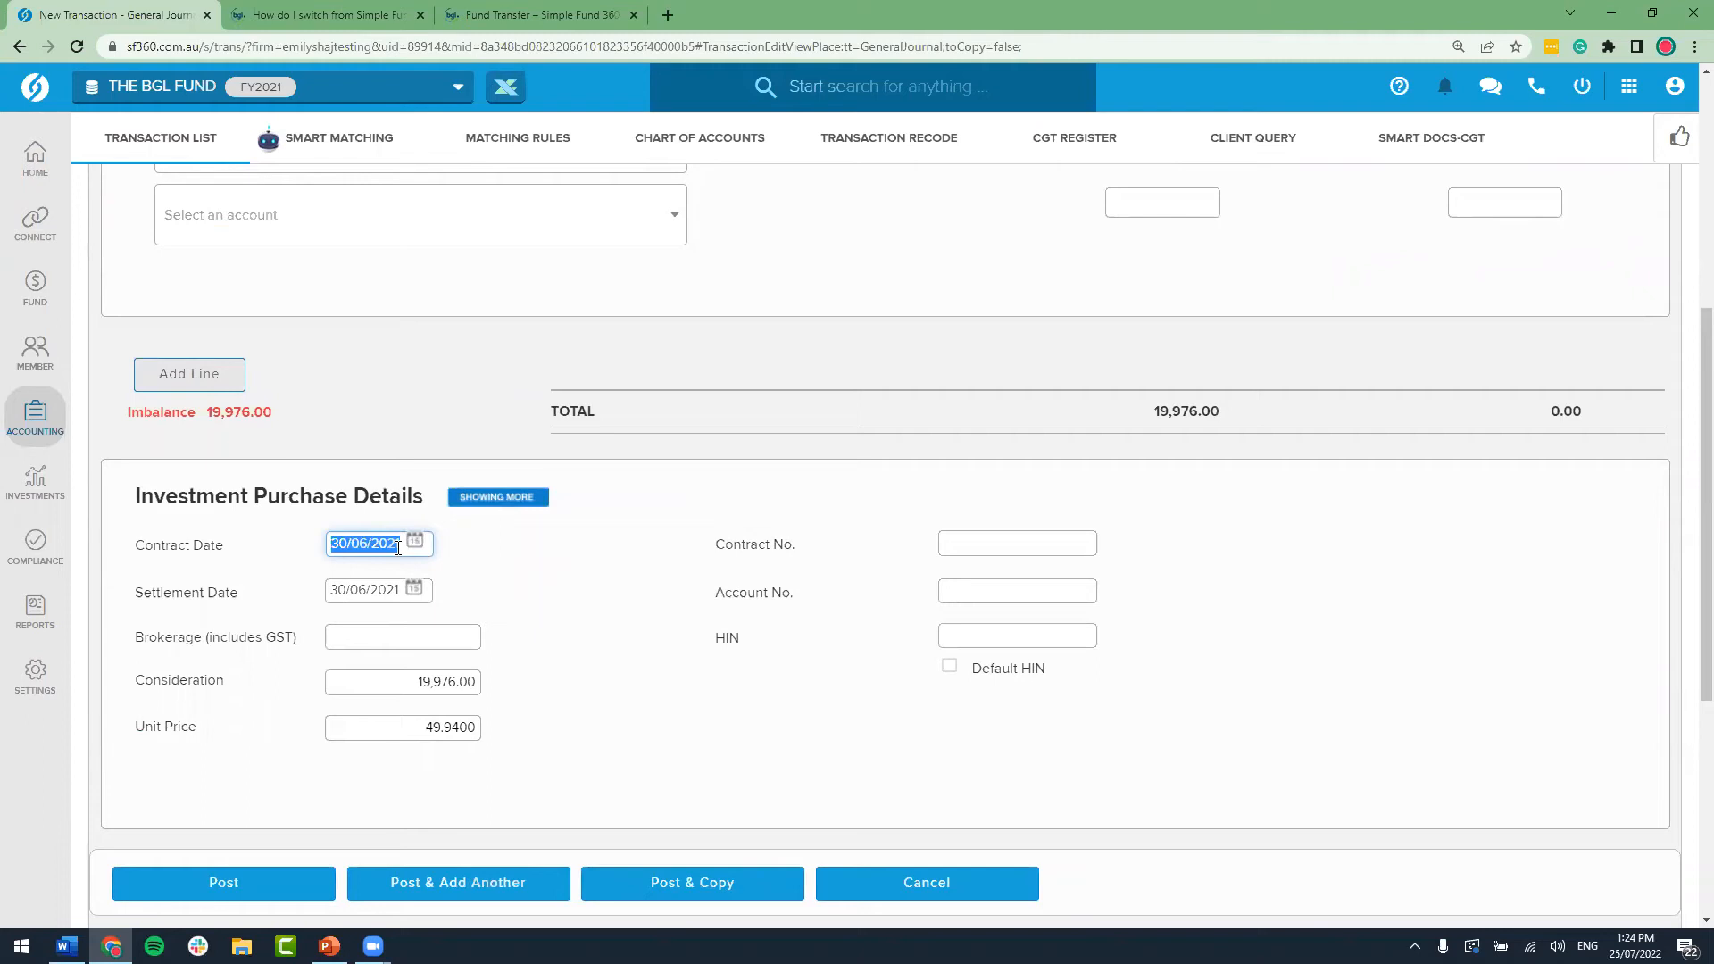
type("21102010")
left_click(382, 597)
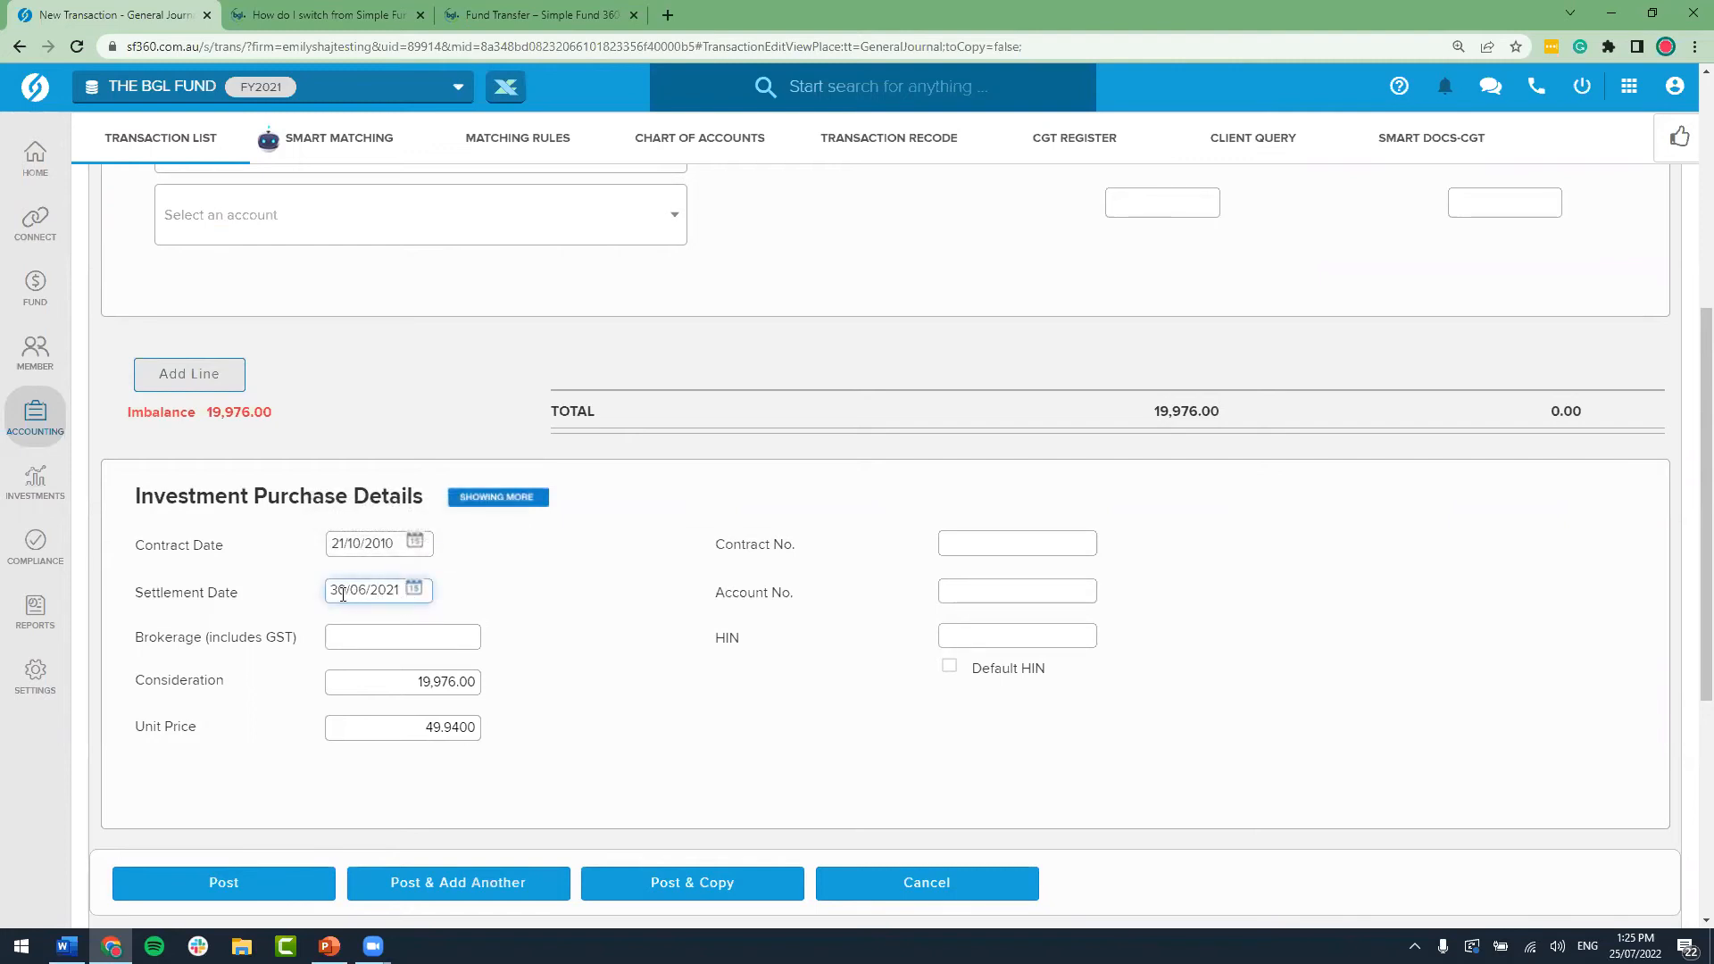
triple_click(393, 600)
Step: Choose account 94910 Investment Movement Data Clearing Account for the journal's second line
scroll(546, 592, "up", 2)
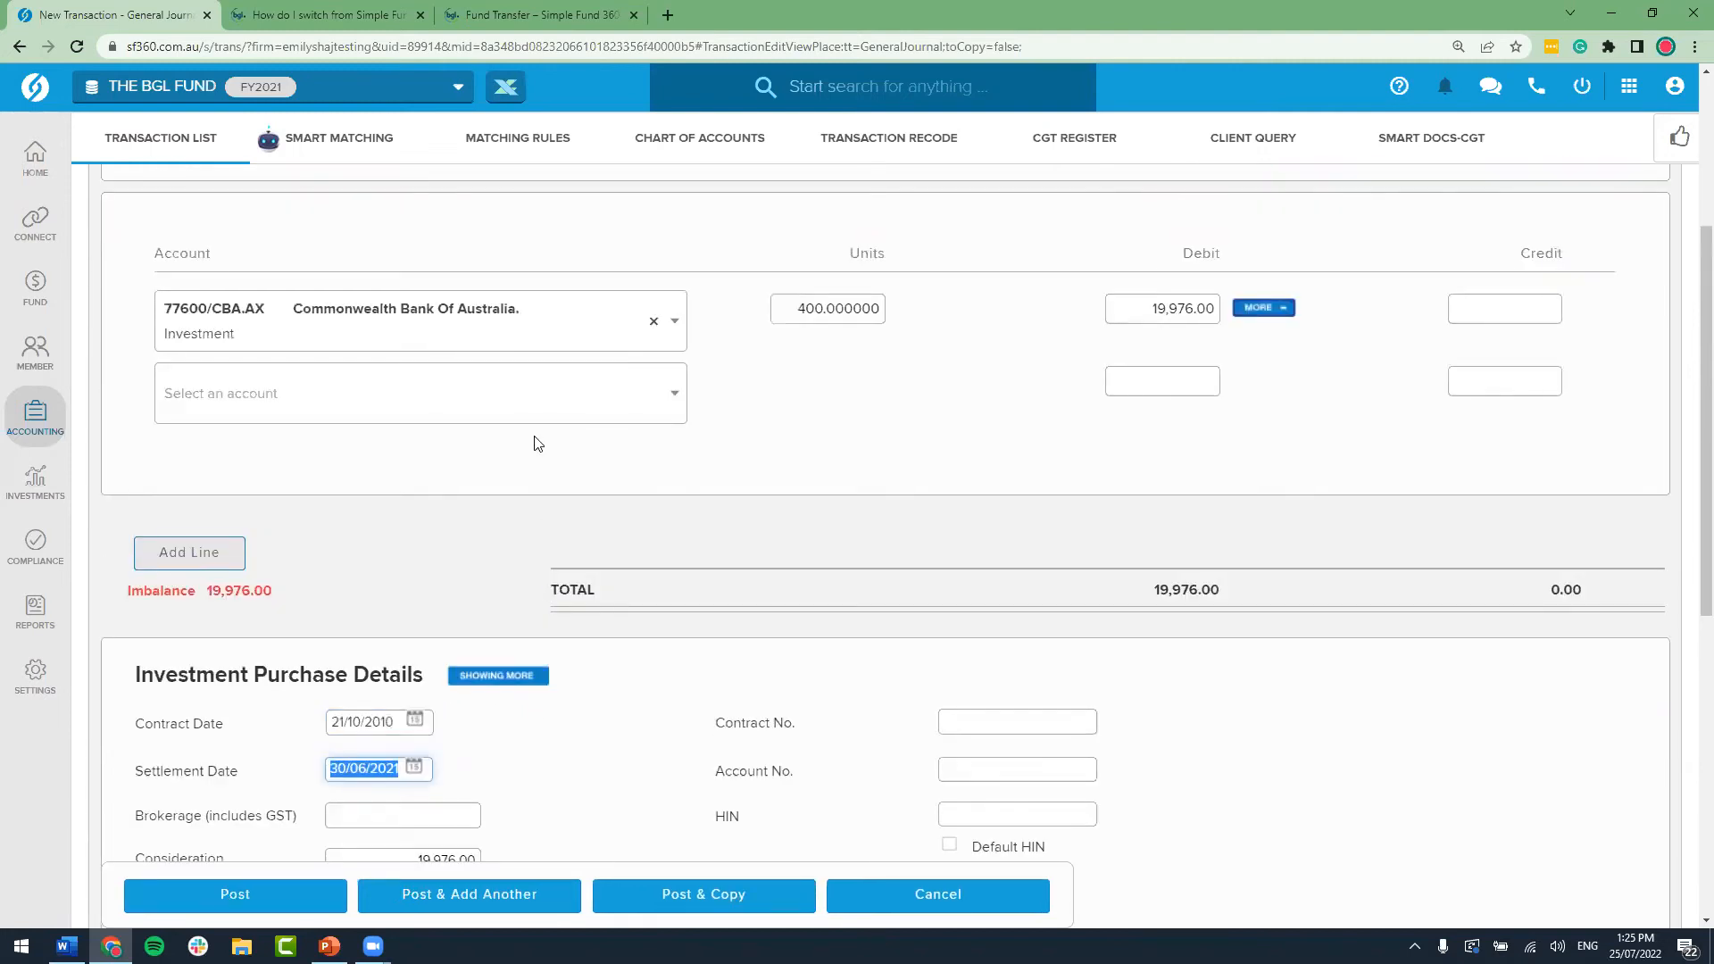
left_click(531, 404)
type("9")
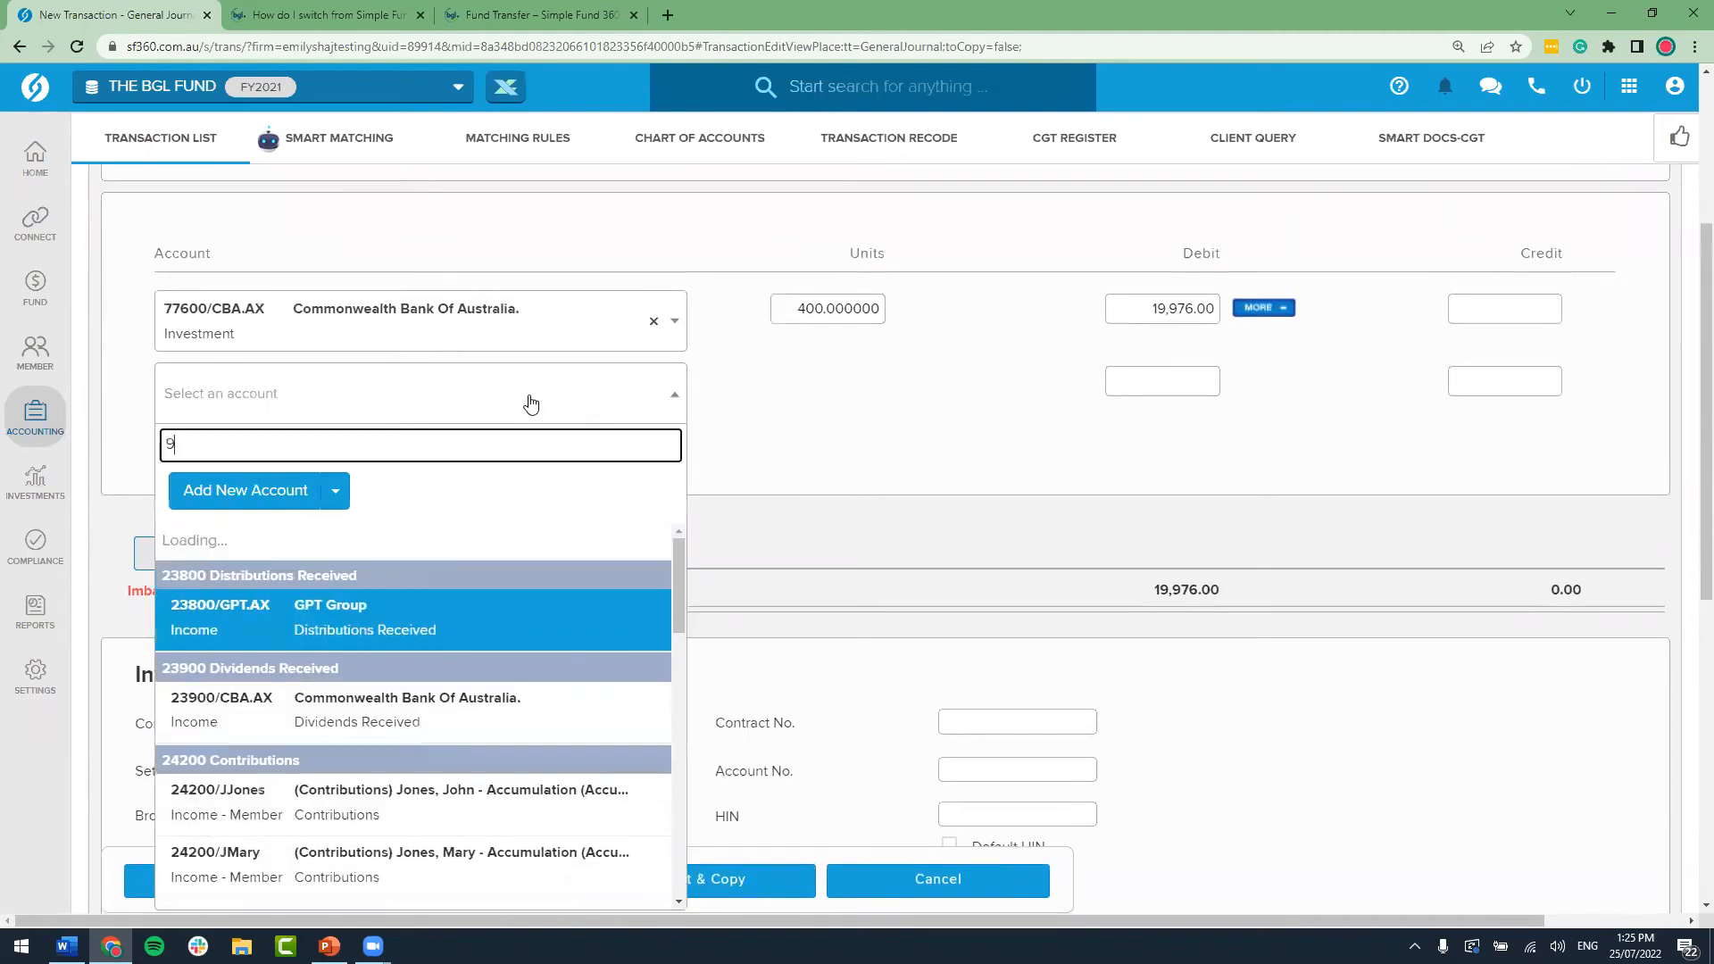
type("4910")
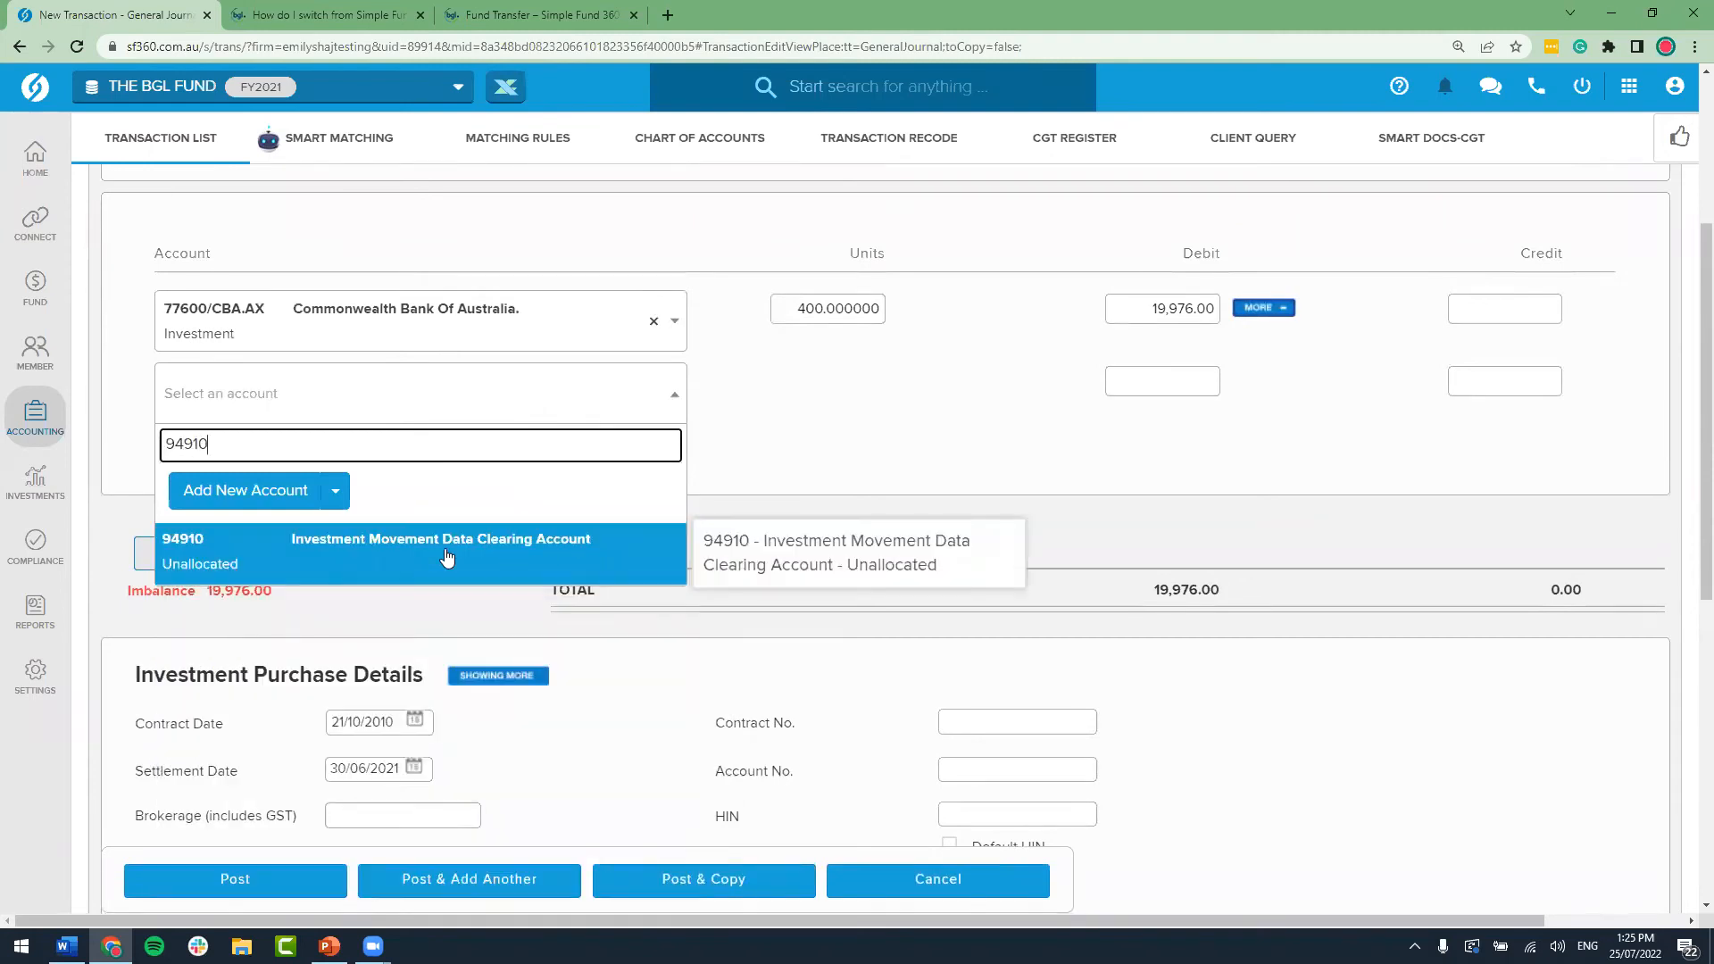
left_click(464, 555)
Step: Credit the clearing account with the imbalance of 19,976.00 and post the journal
left_click_drag(288, 592, 207, 590)
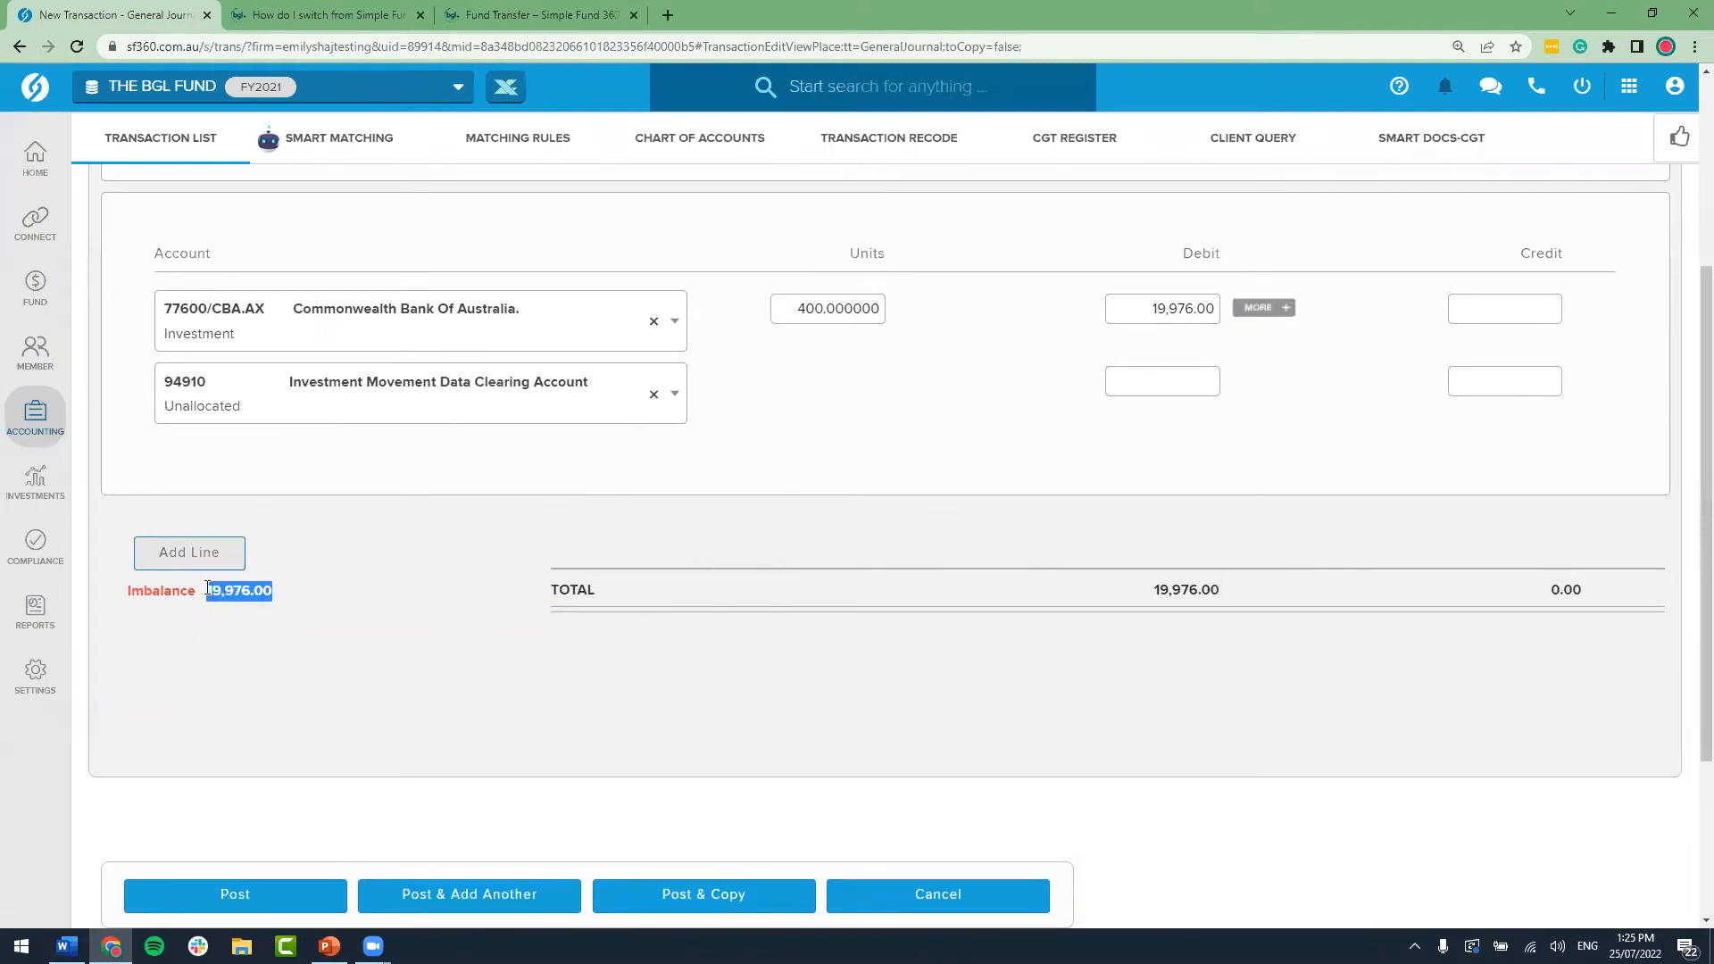
key("ctrl+c")
left_click(1505, 382)
key("ctrl+v")
left_click(1413, 435)
scroll(1412, 432, "up", 1)
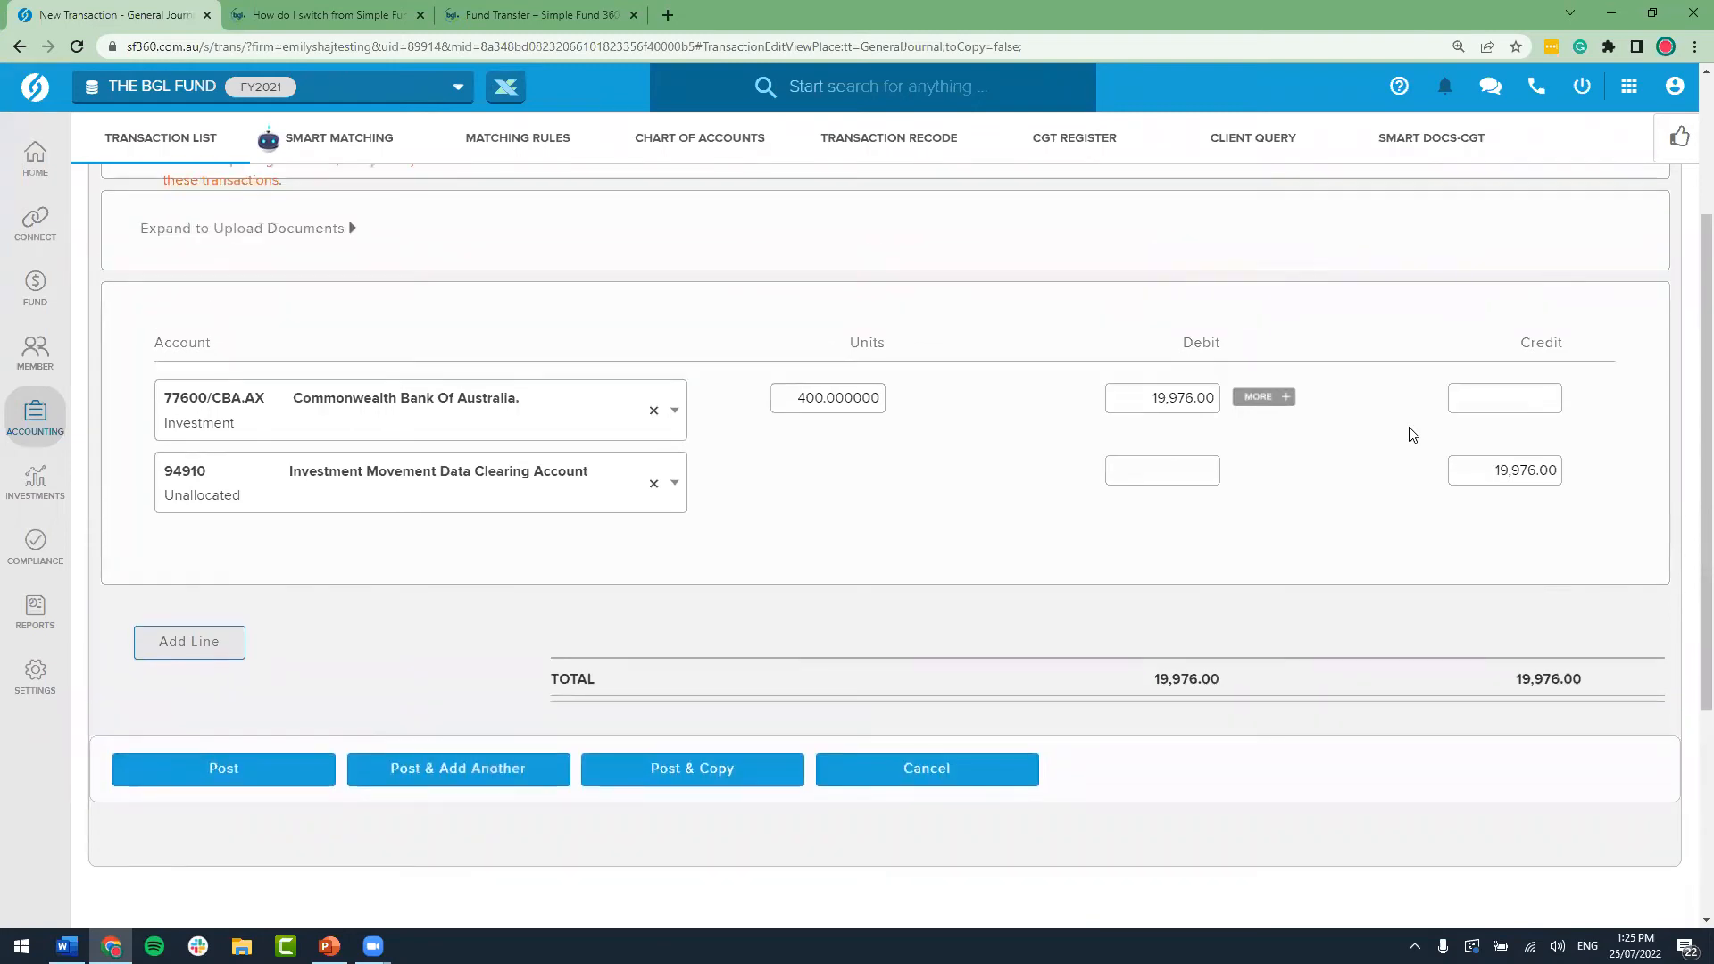
scroll(1278, 512, "up", 1)
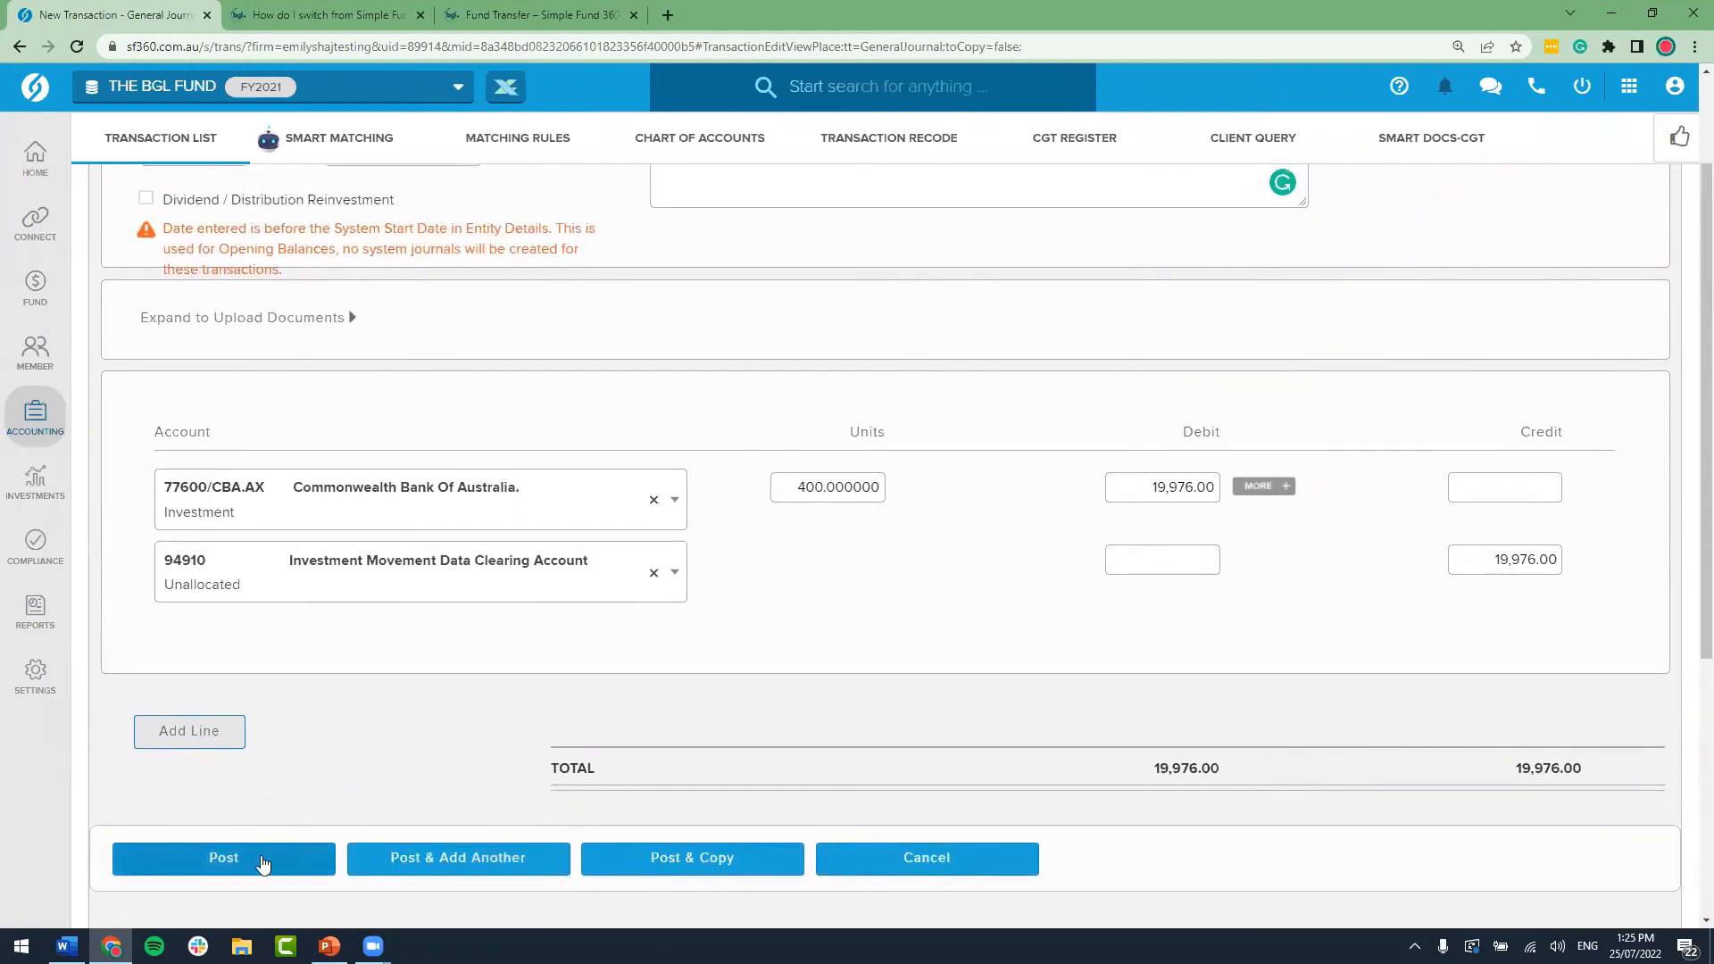
left_click(264, 860)
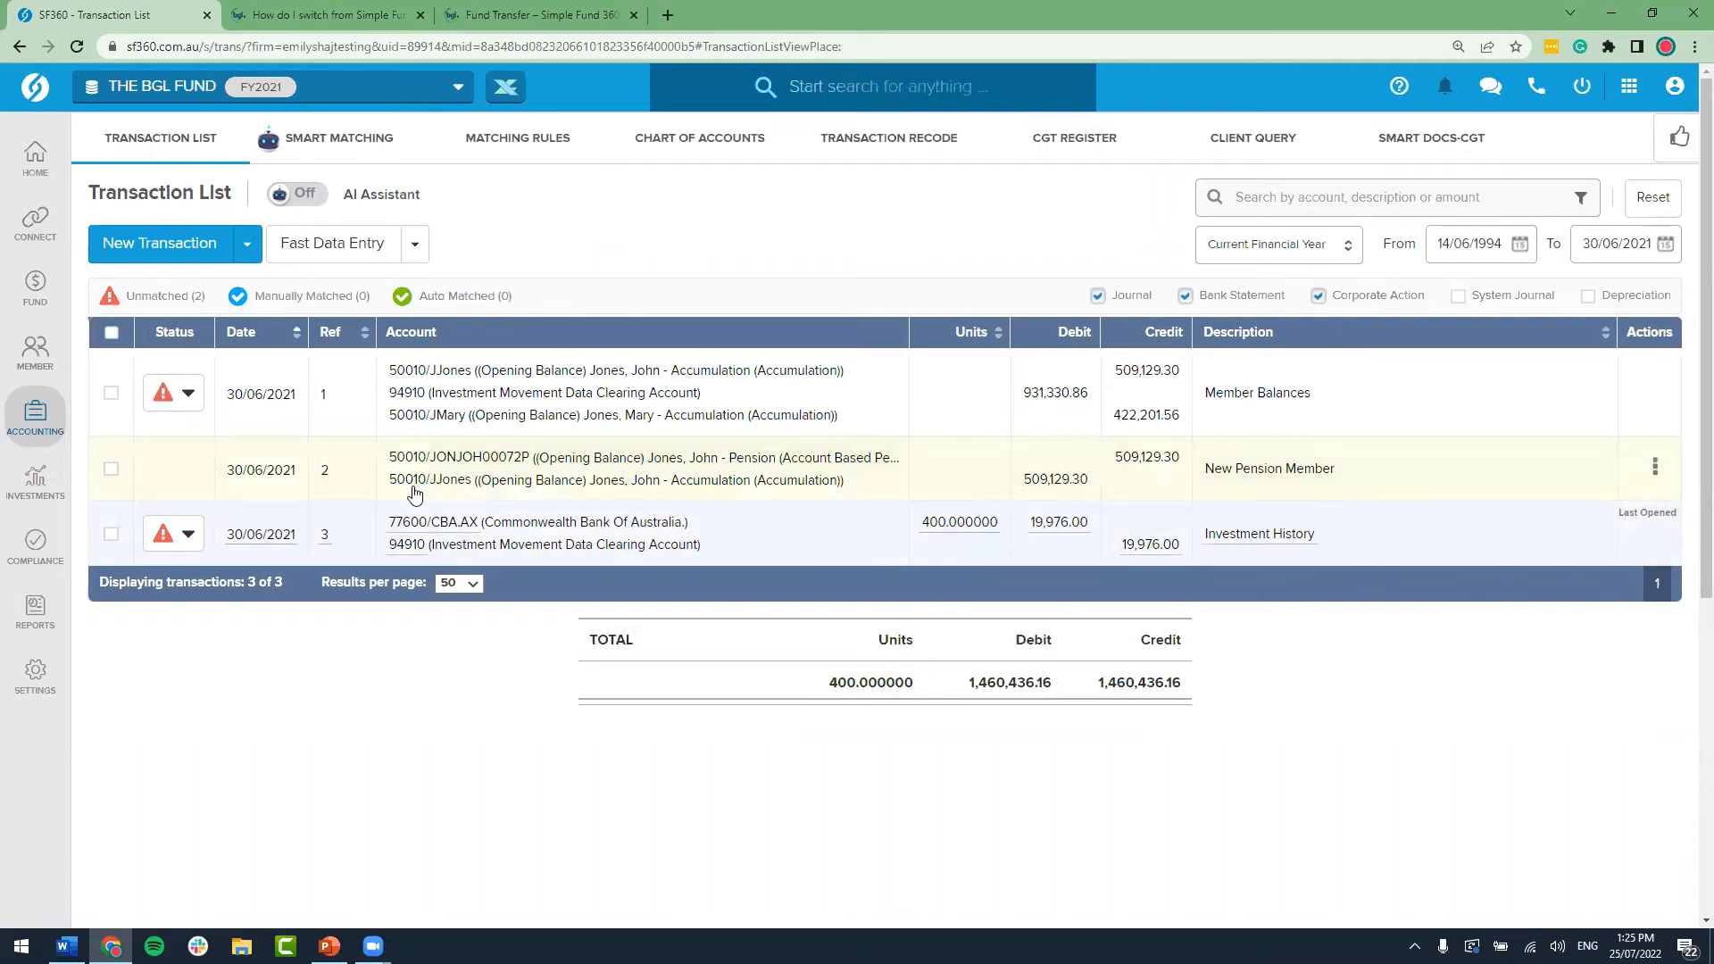
Step: Start manual investment data entry in Smart Docs-CGT and select the 78200/GPT.AX GPT Group account as the investment
mouse_move(54, 416)
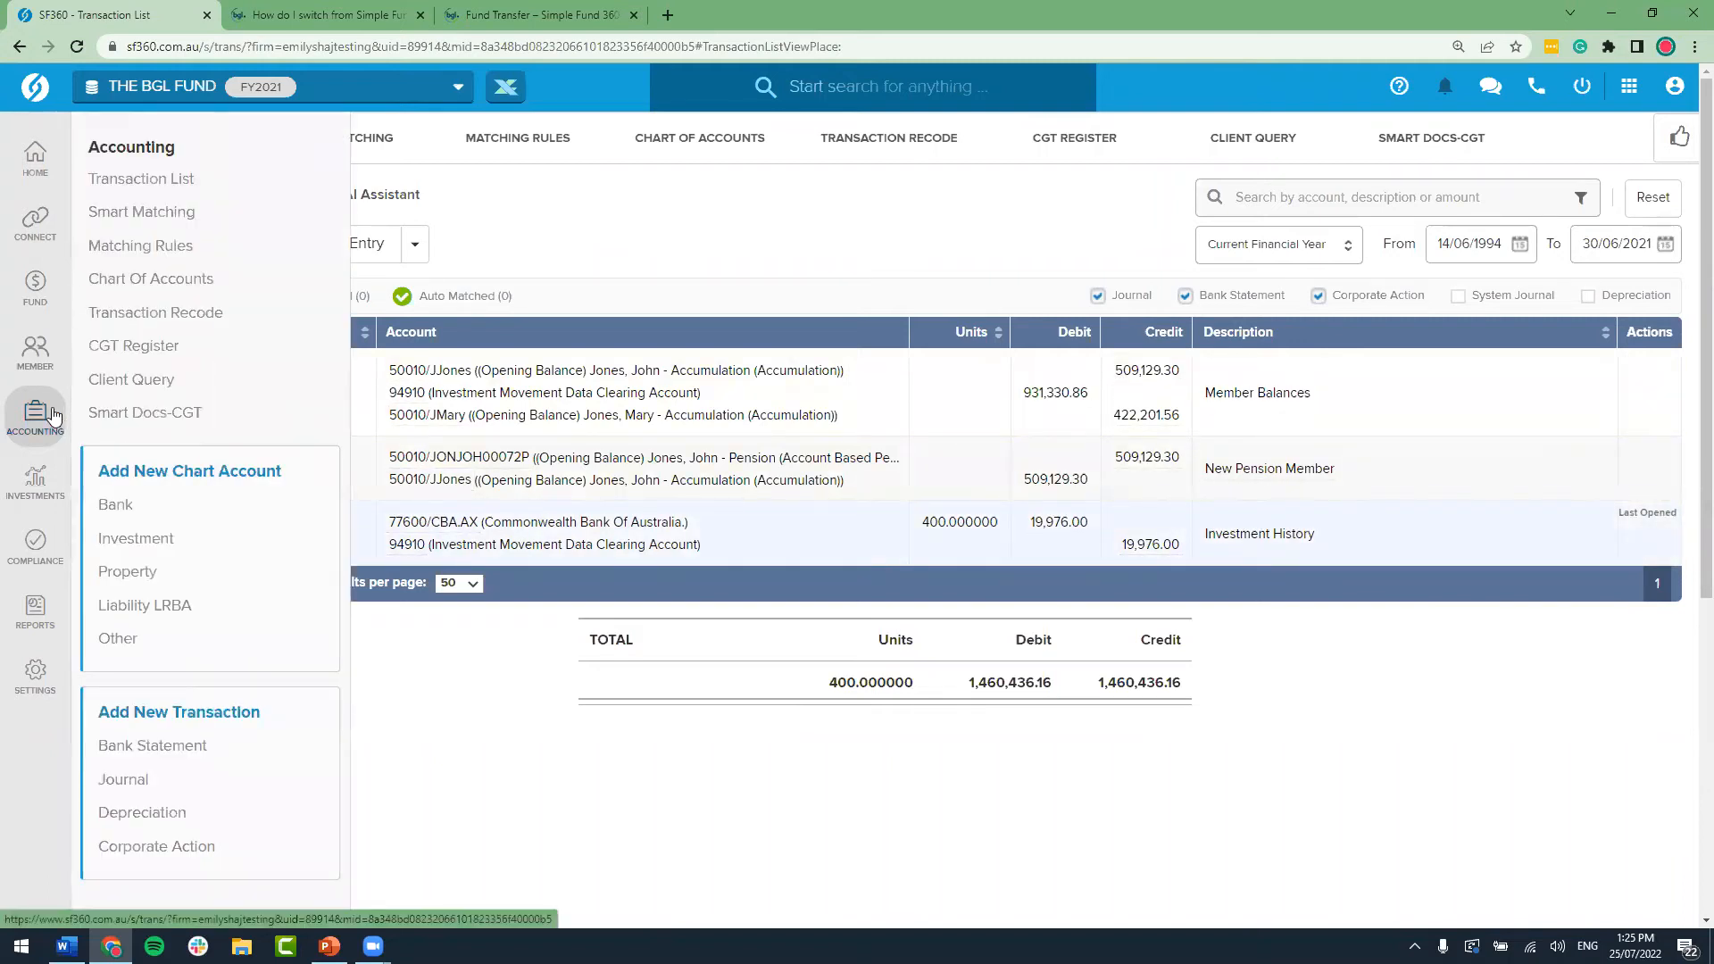
left_click(187, 418)
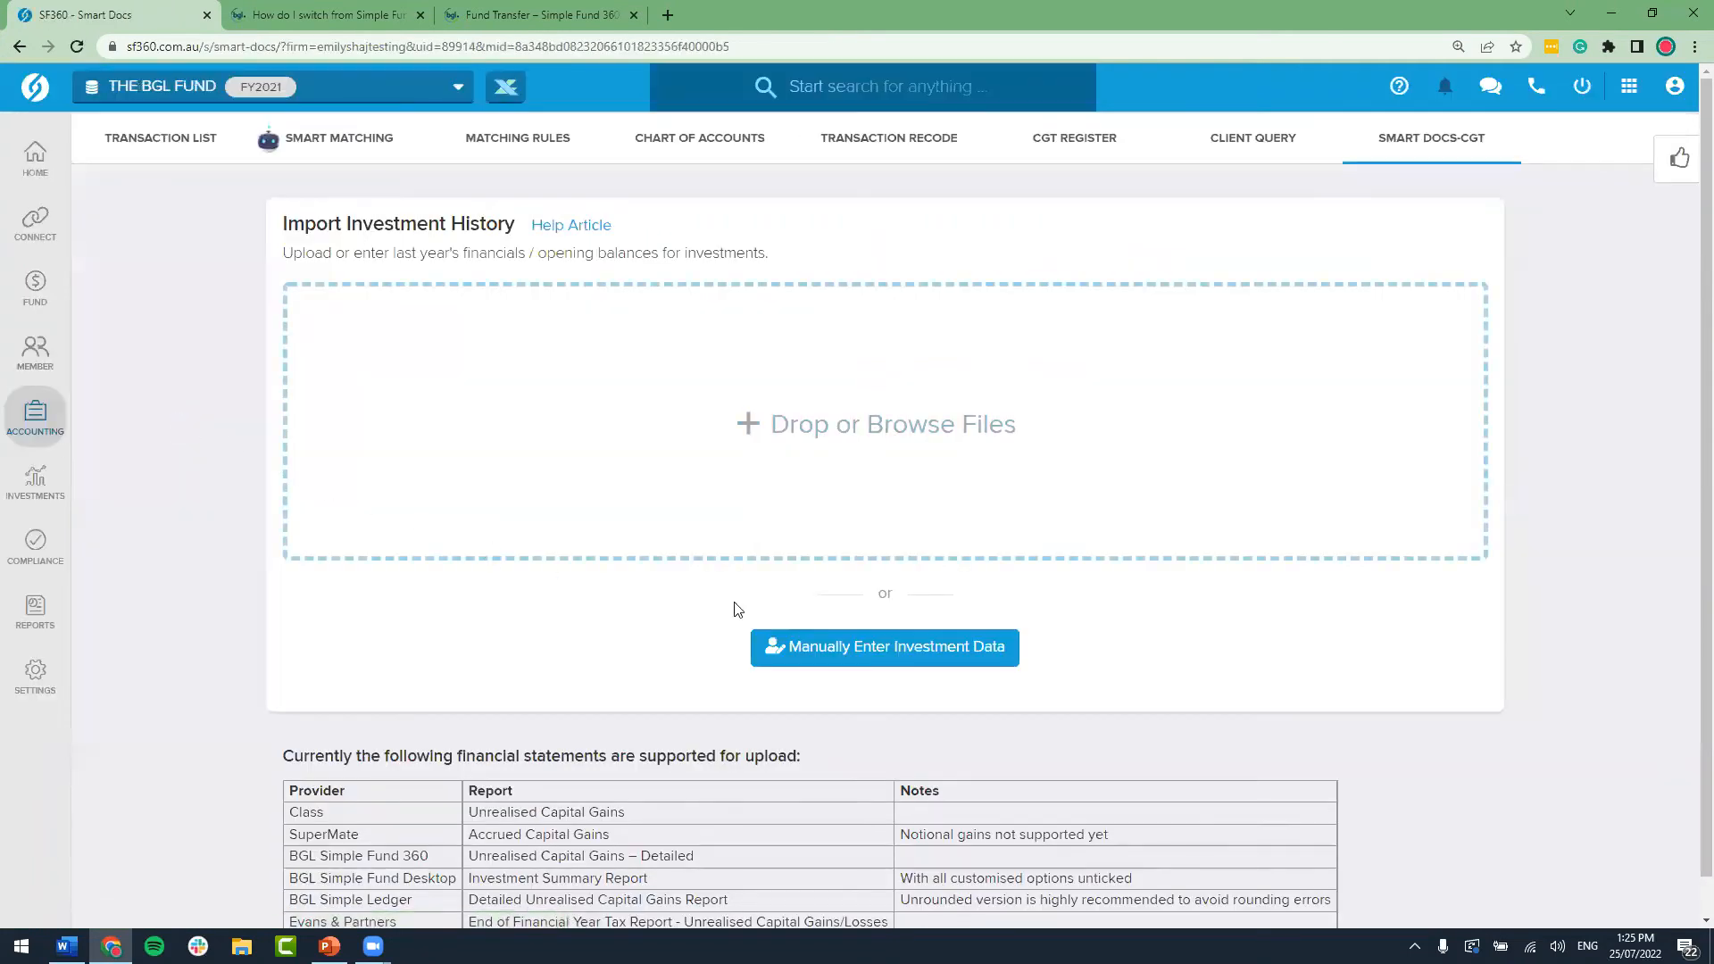
left_click(954, 665)
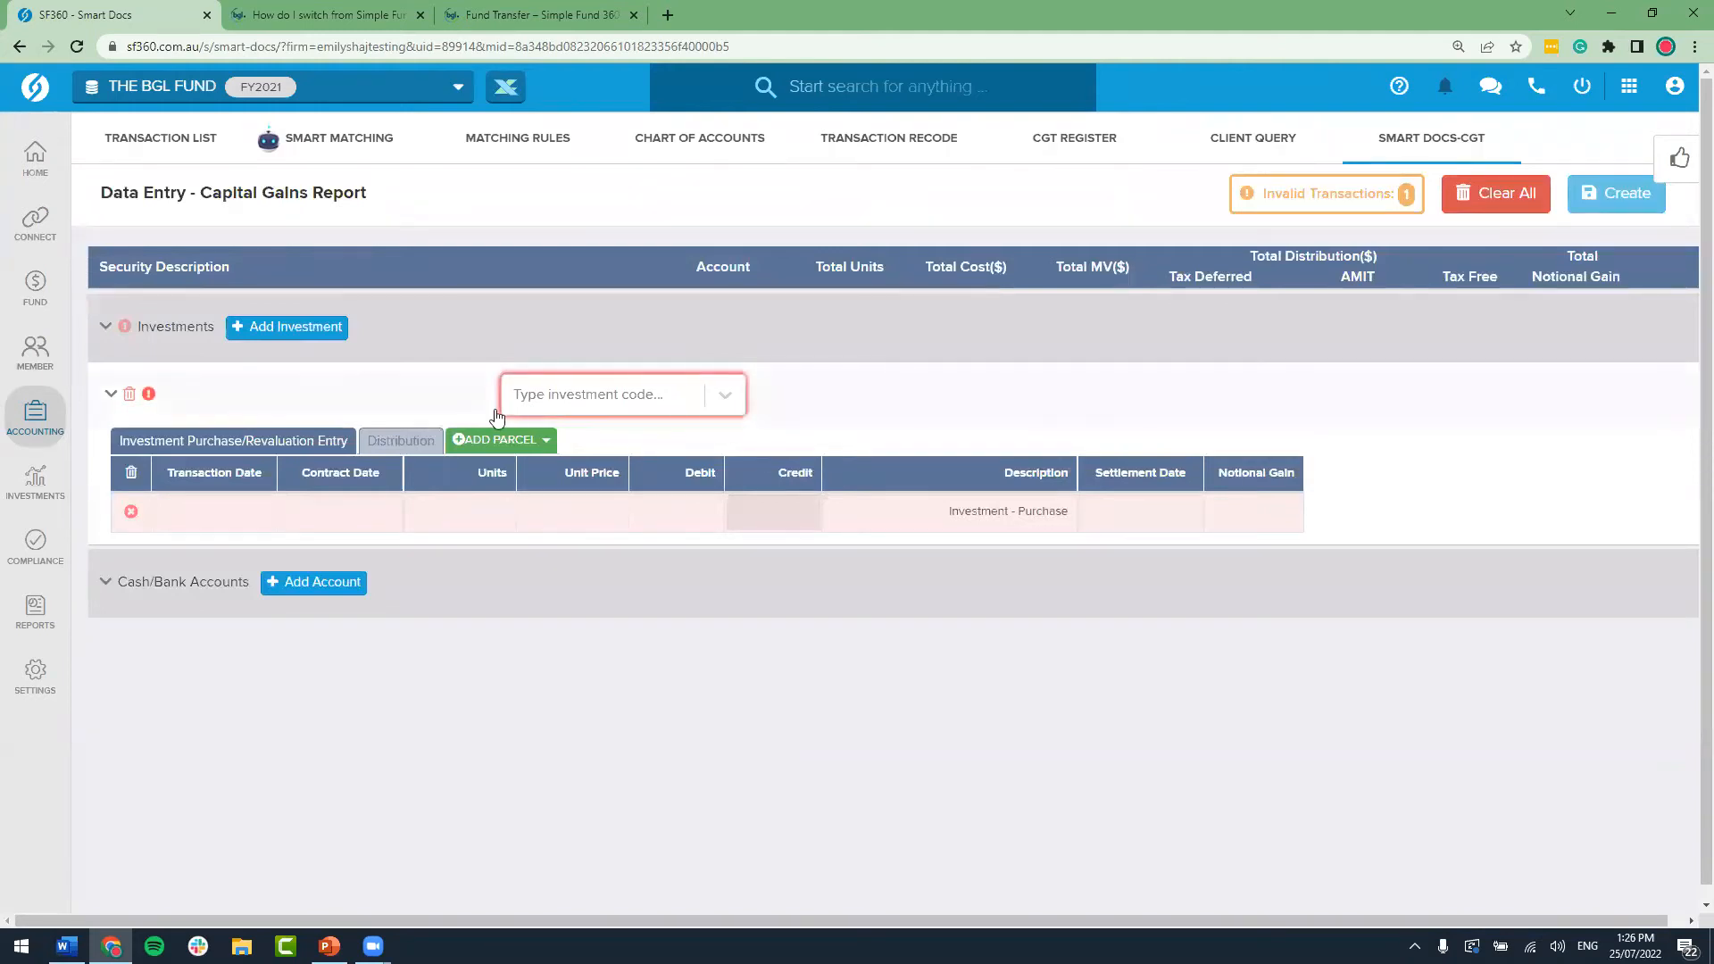
left_click(706, 404)
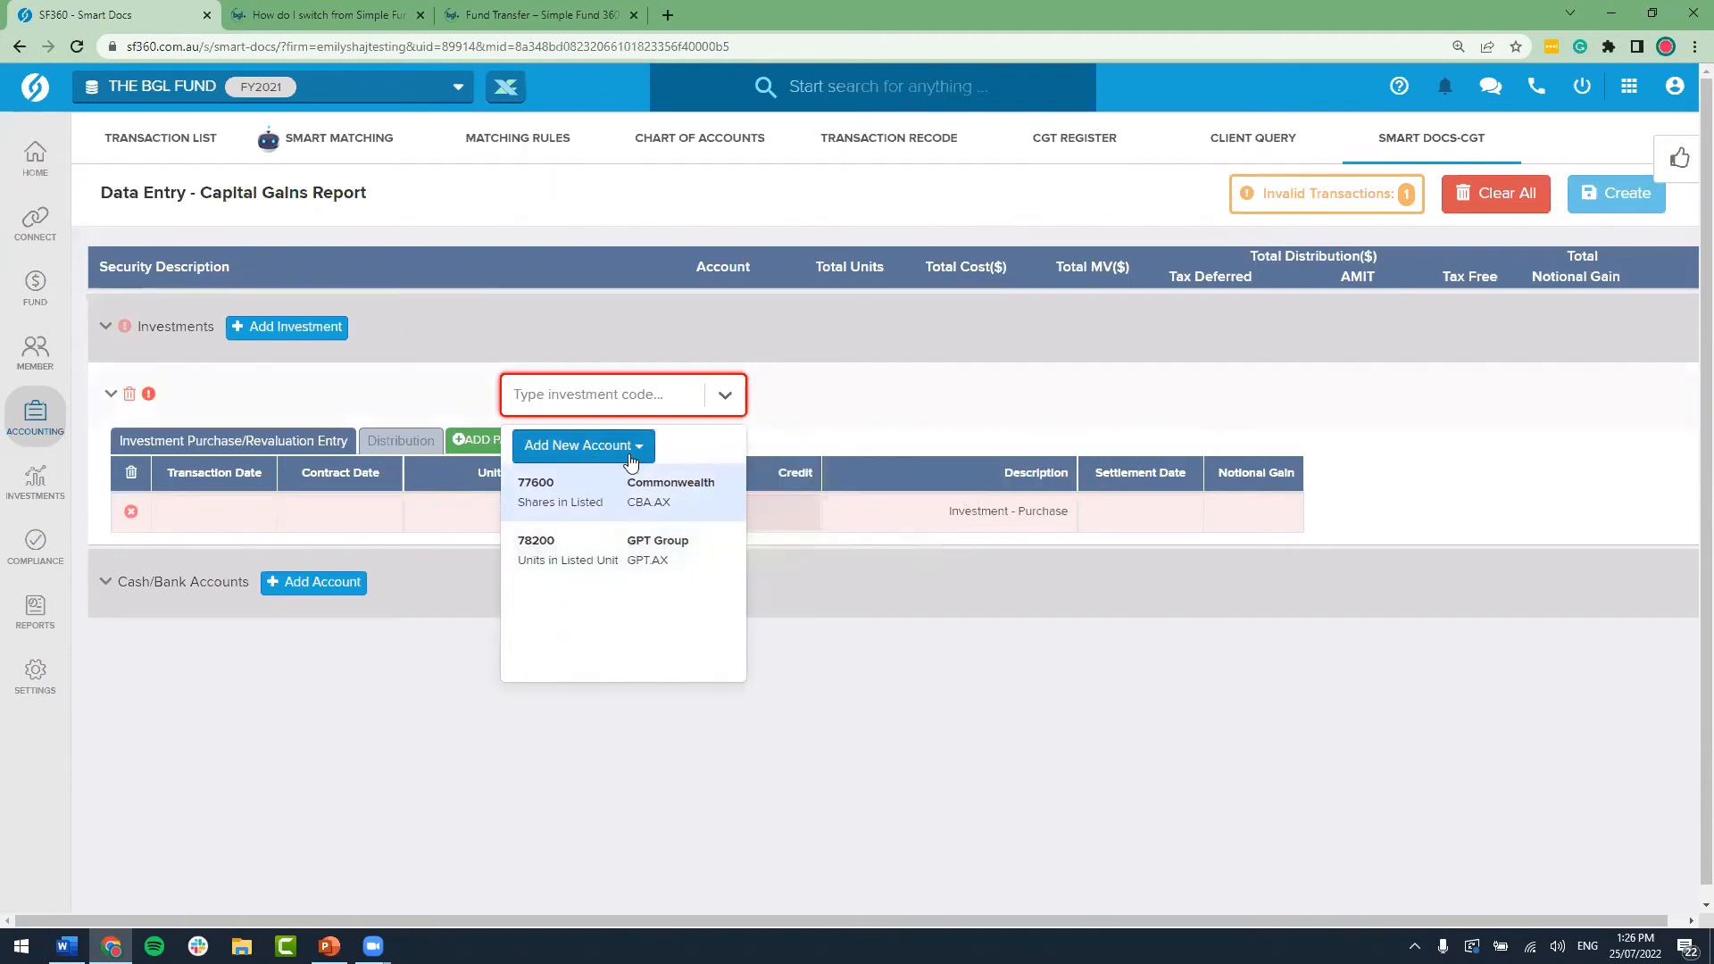
left_click(638, 543)
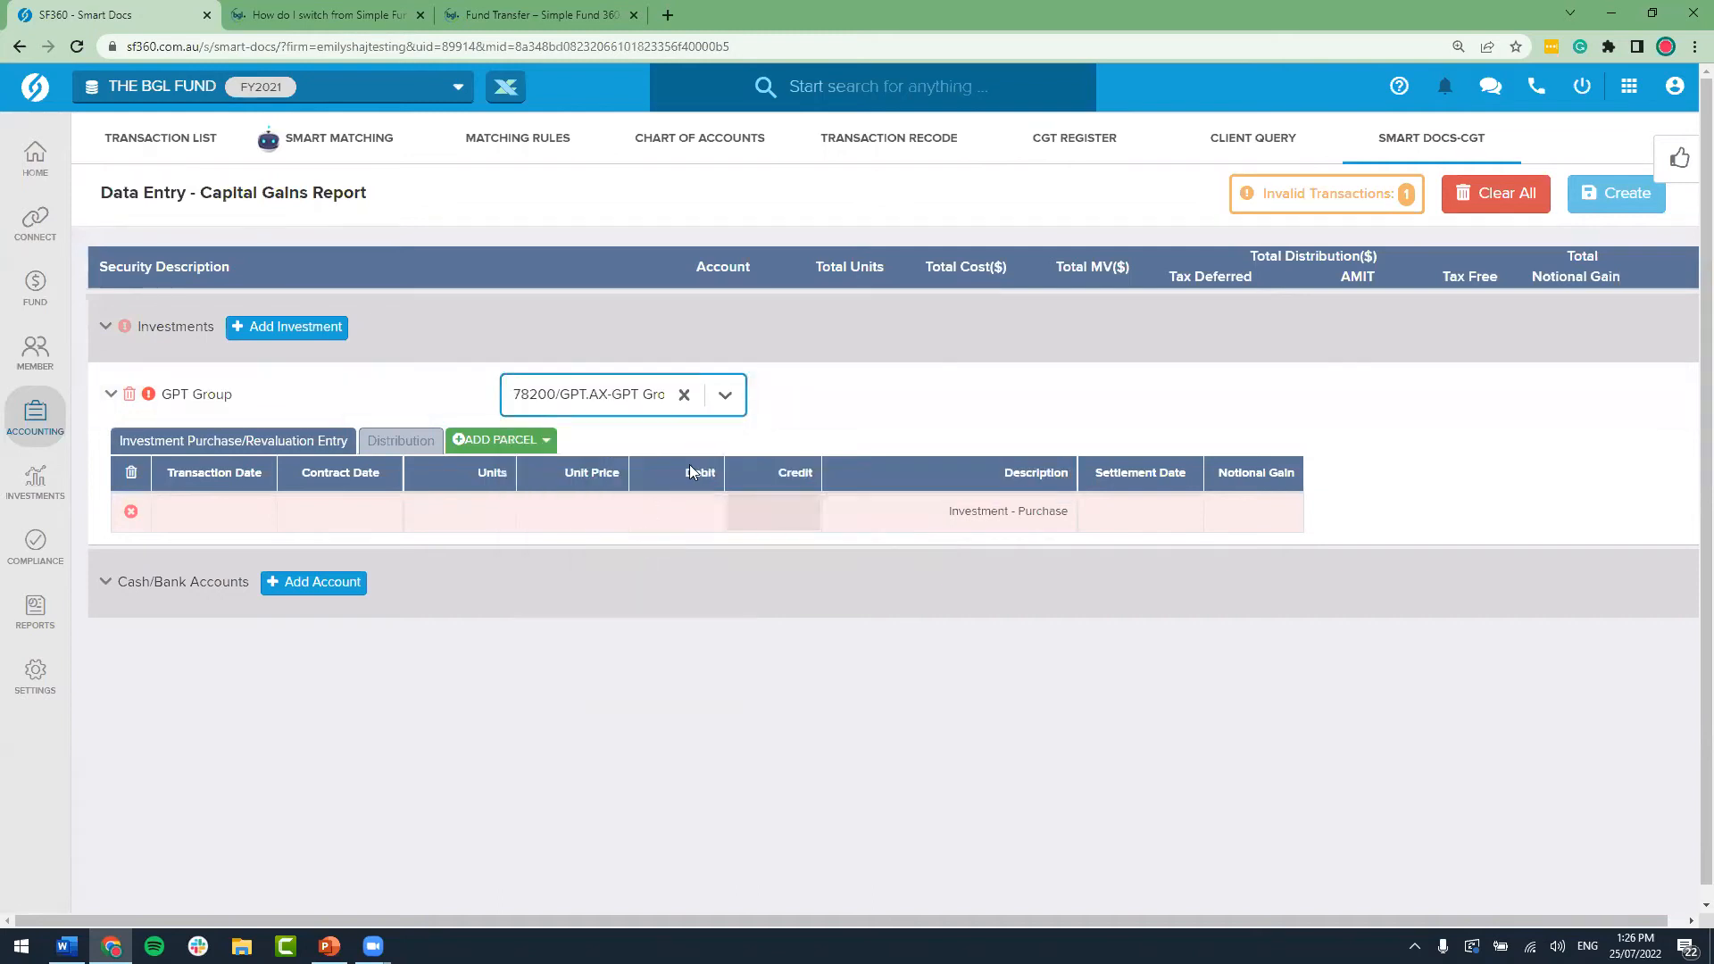
Step: Set the GPT Group purchase's transaction date to 30/06/2021 and its contract date to 01/10/1995
left_click(243, 514)
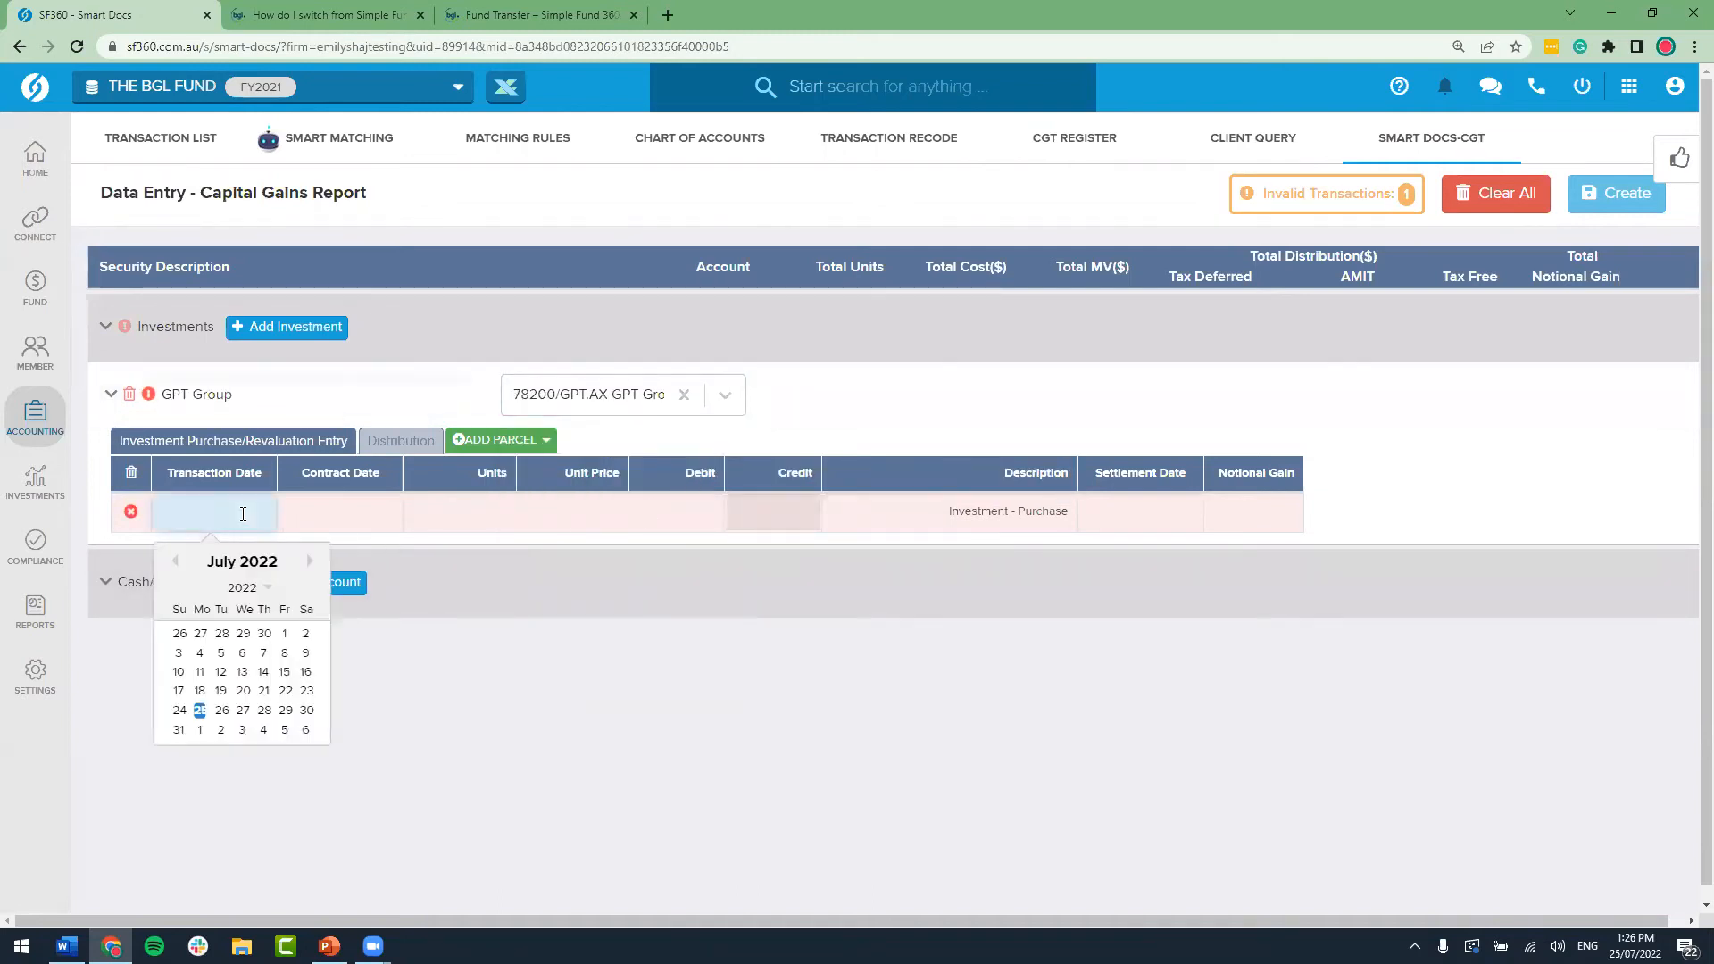
type("30062021")
key("Tab")
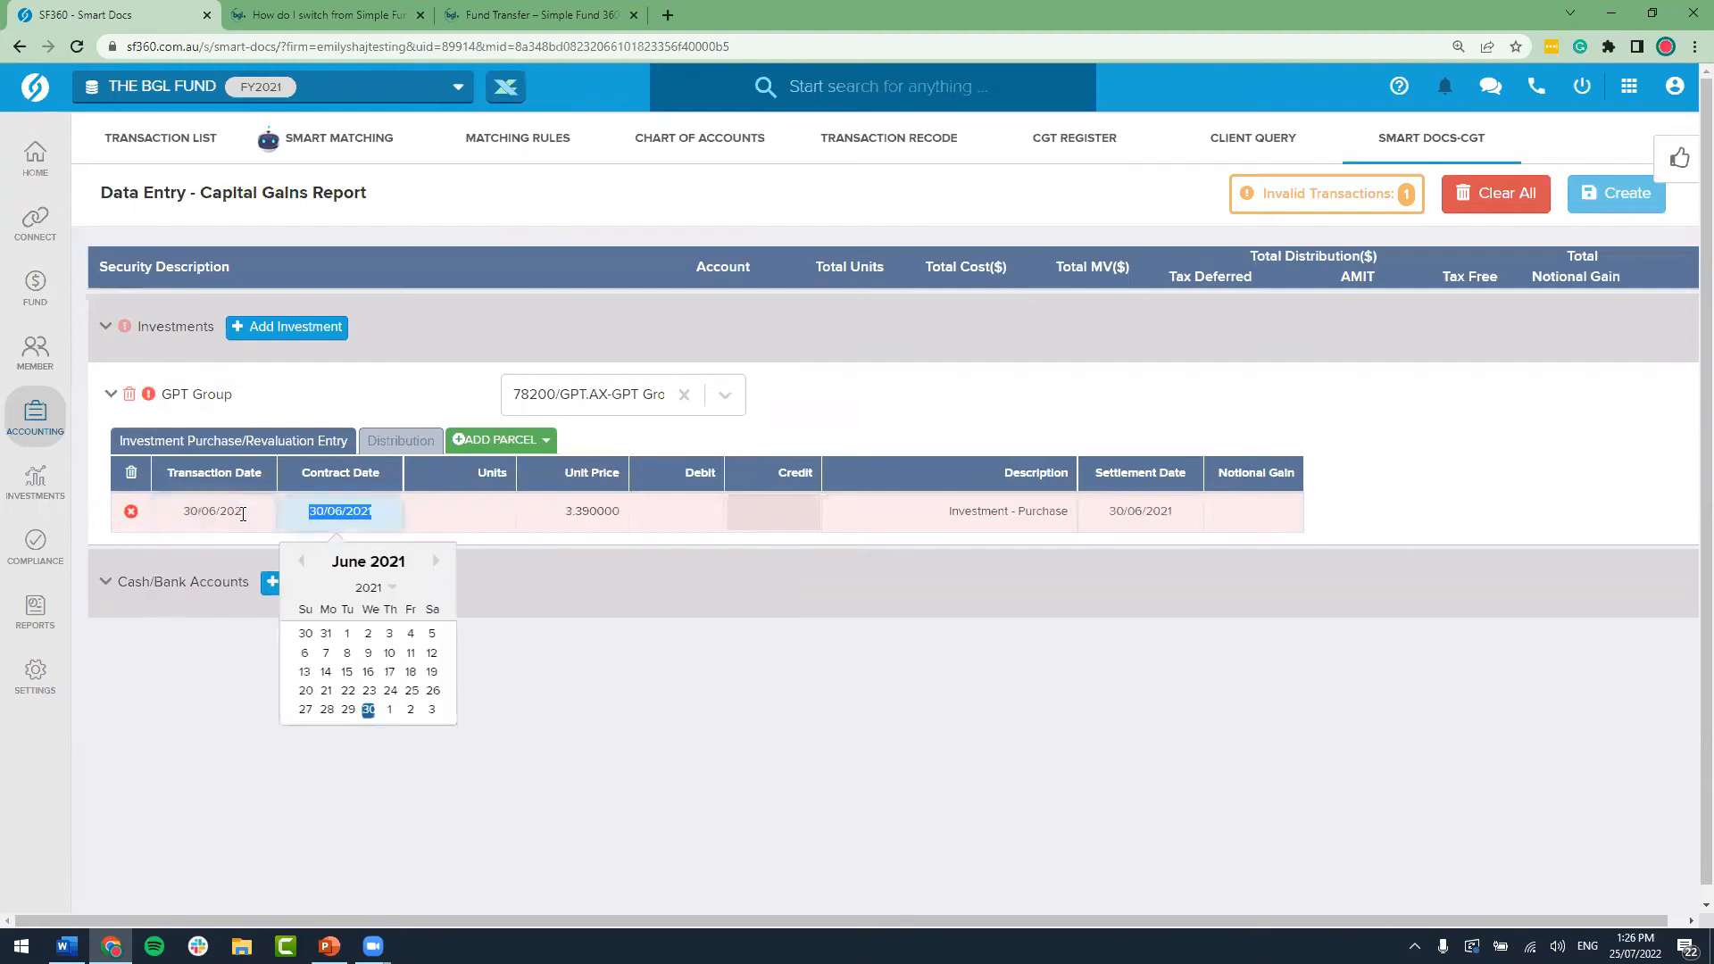
type("01/10/19")
type("95")
key("Tab")
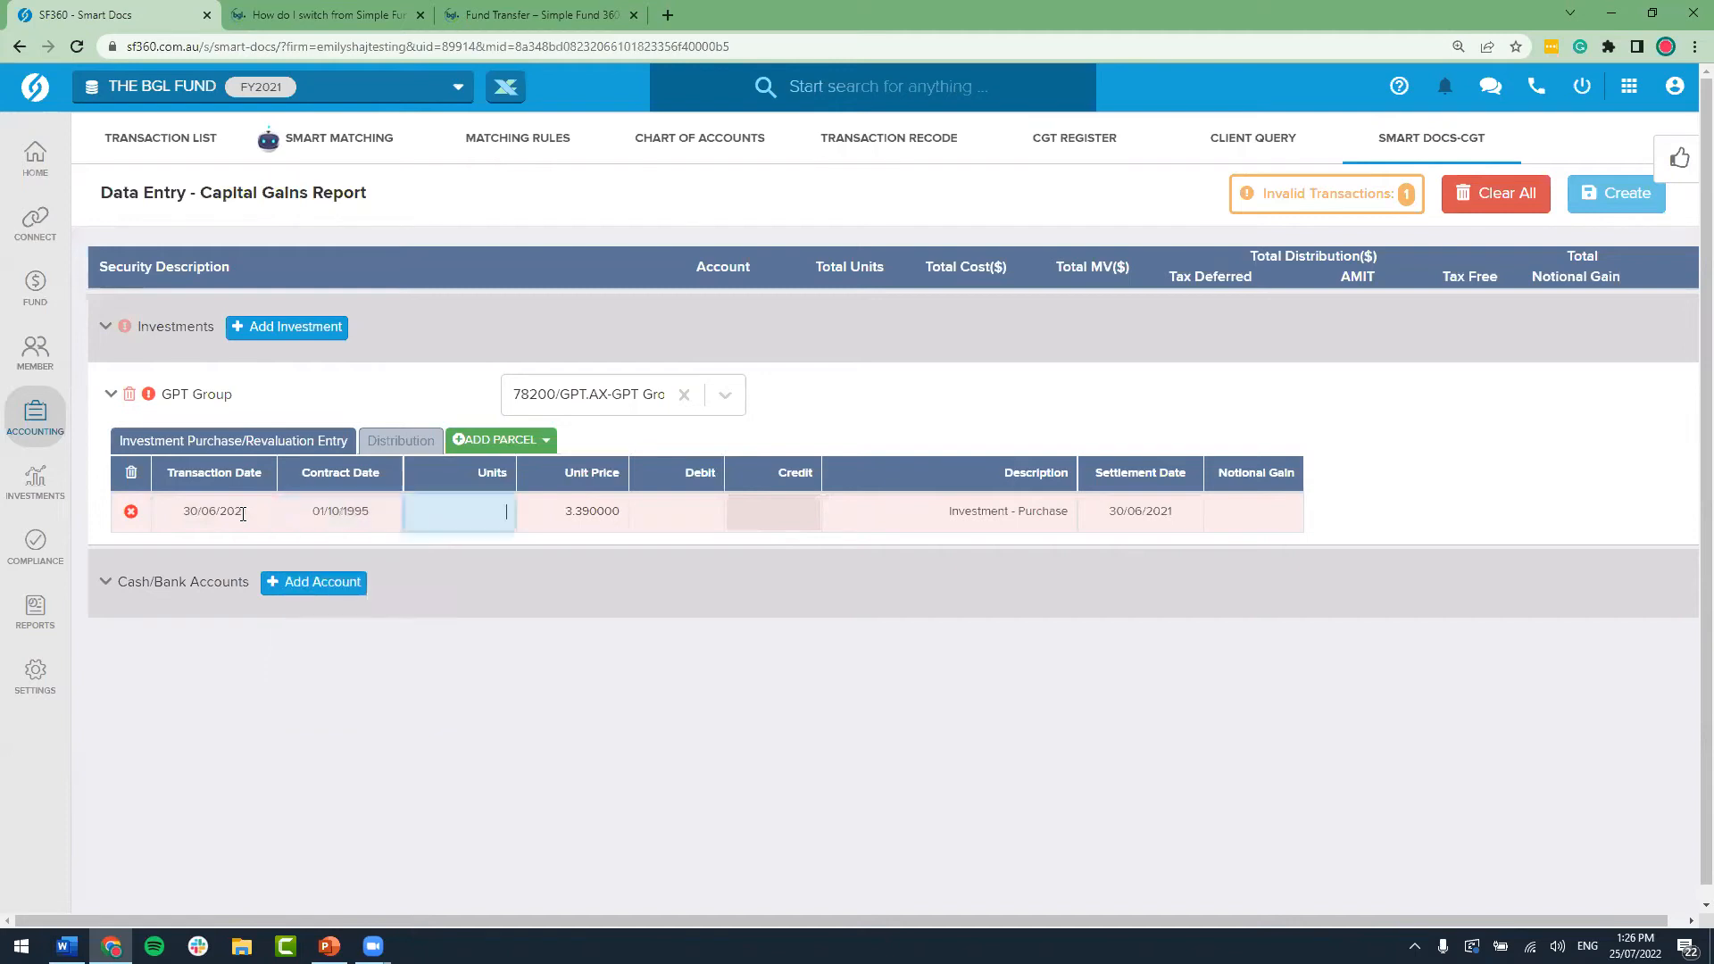
Step: Enter 12,700 units and a debit of 25,000.00 for the GPT Group purchase, and check its settlement date and notional gain fields
type("12700")
key("Tab")
key("Tab")
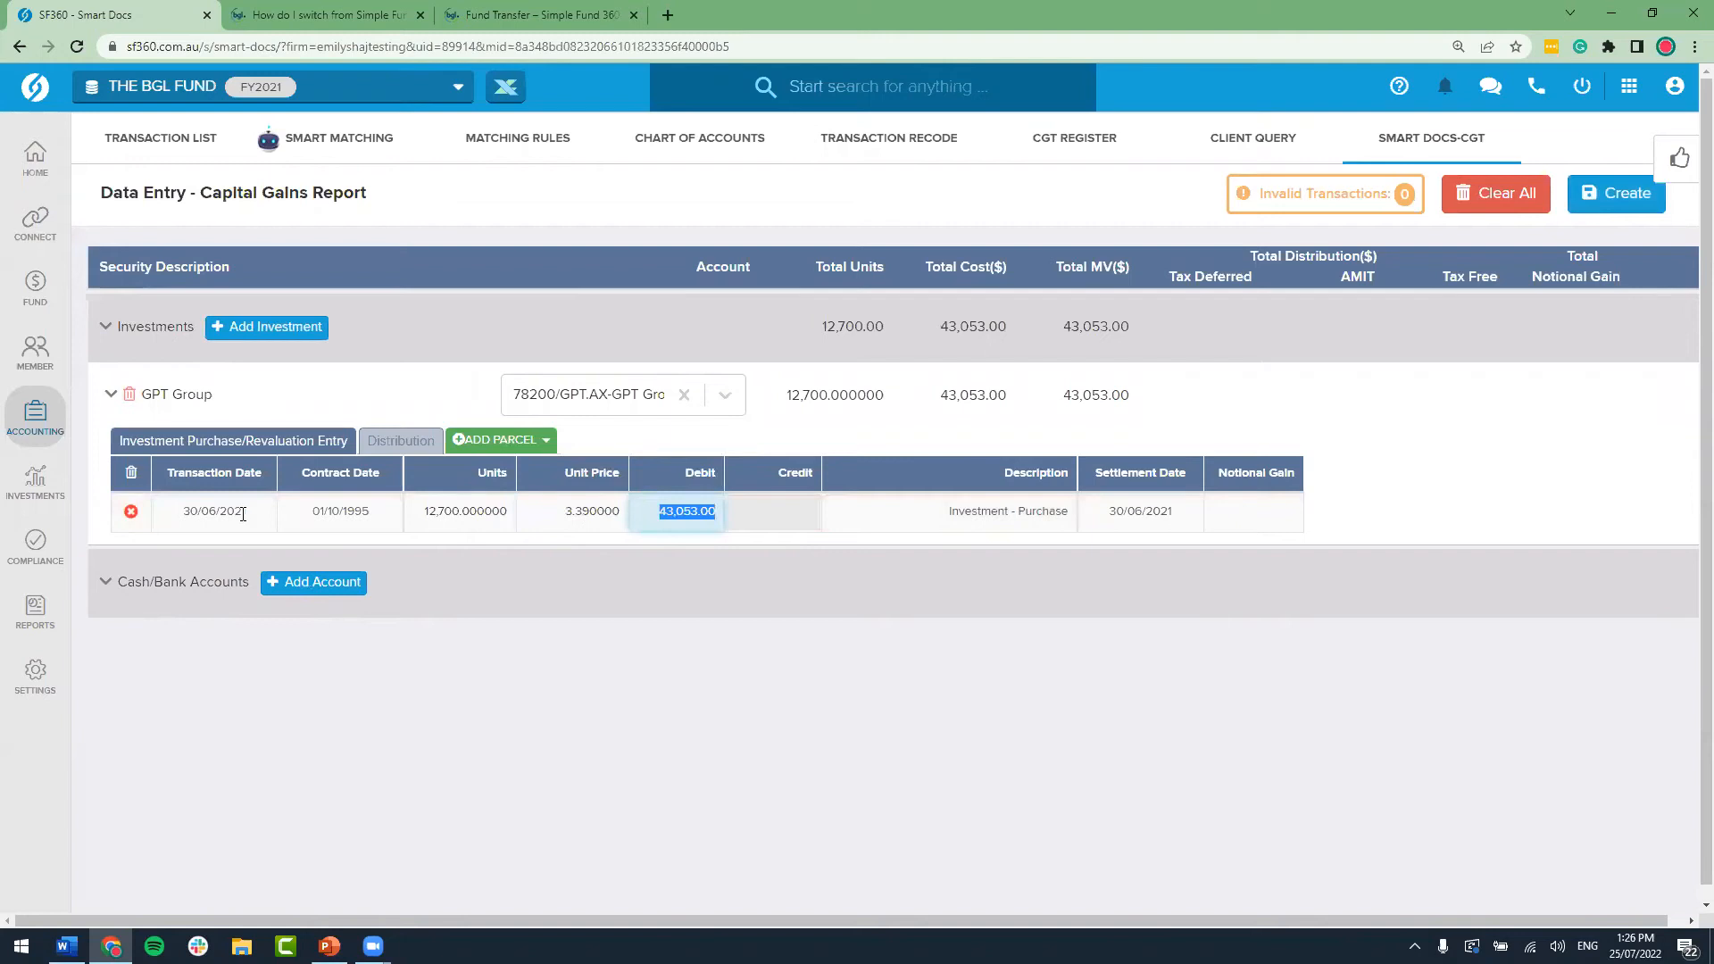
type("250000")
key("Tab")
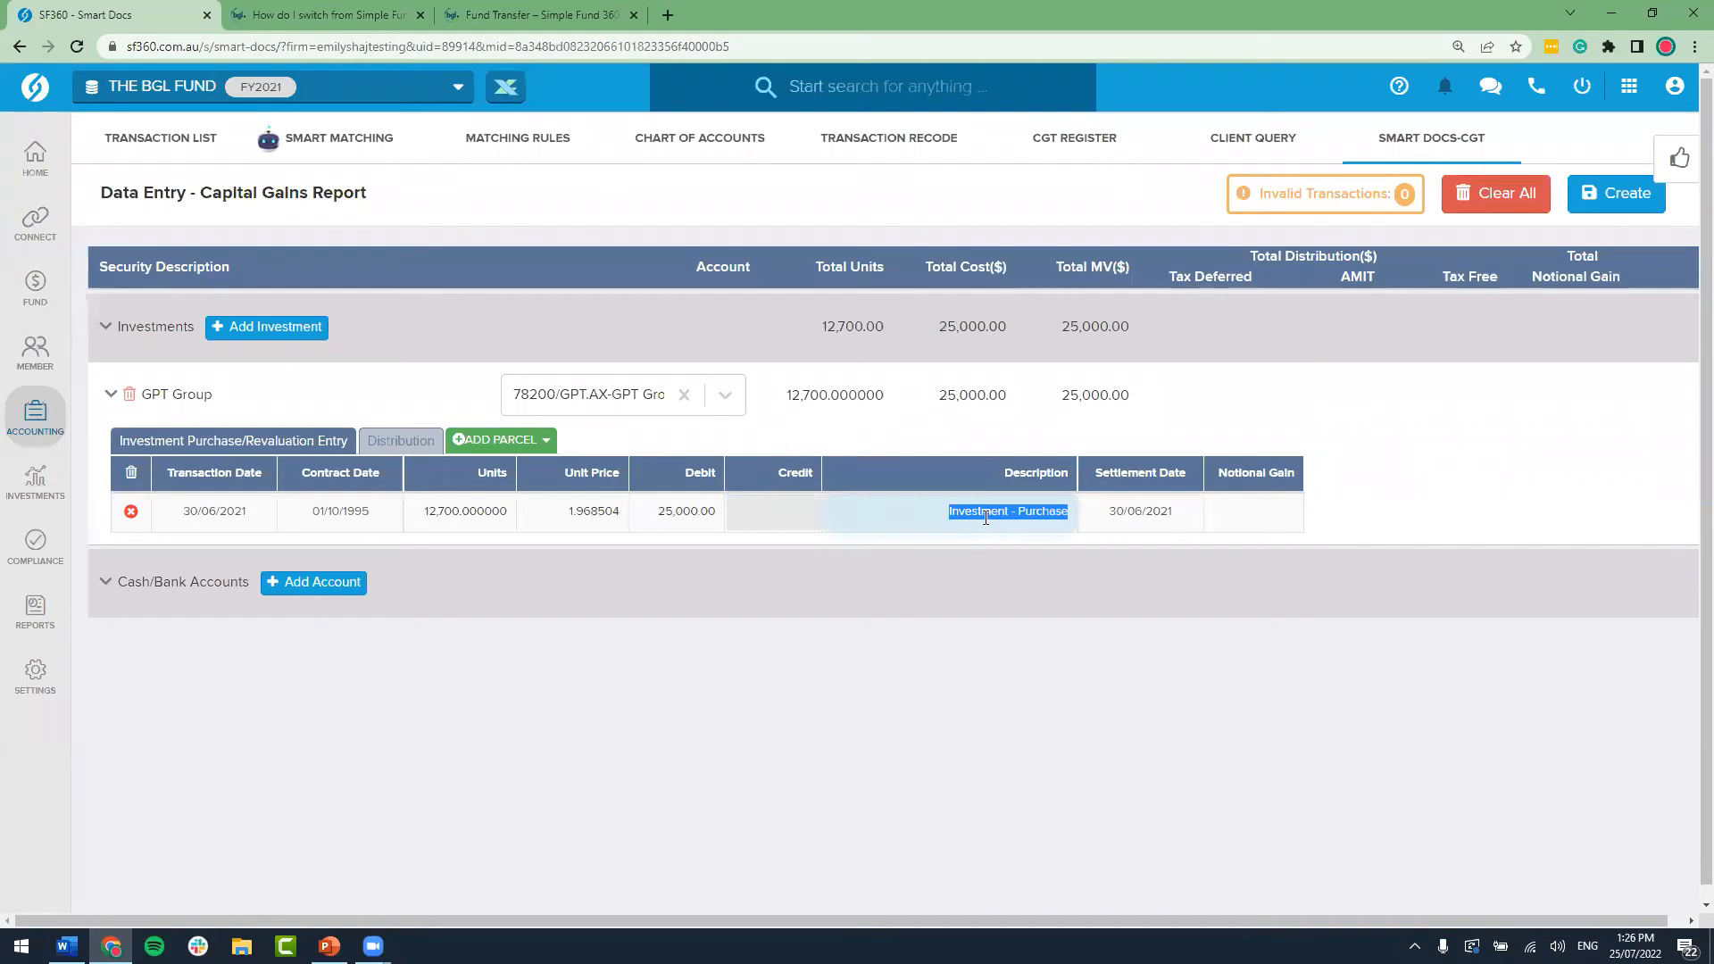
left_click(1153, 512)
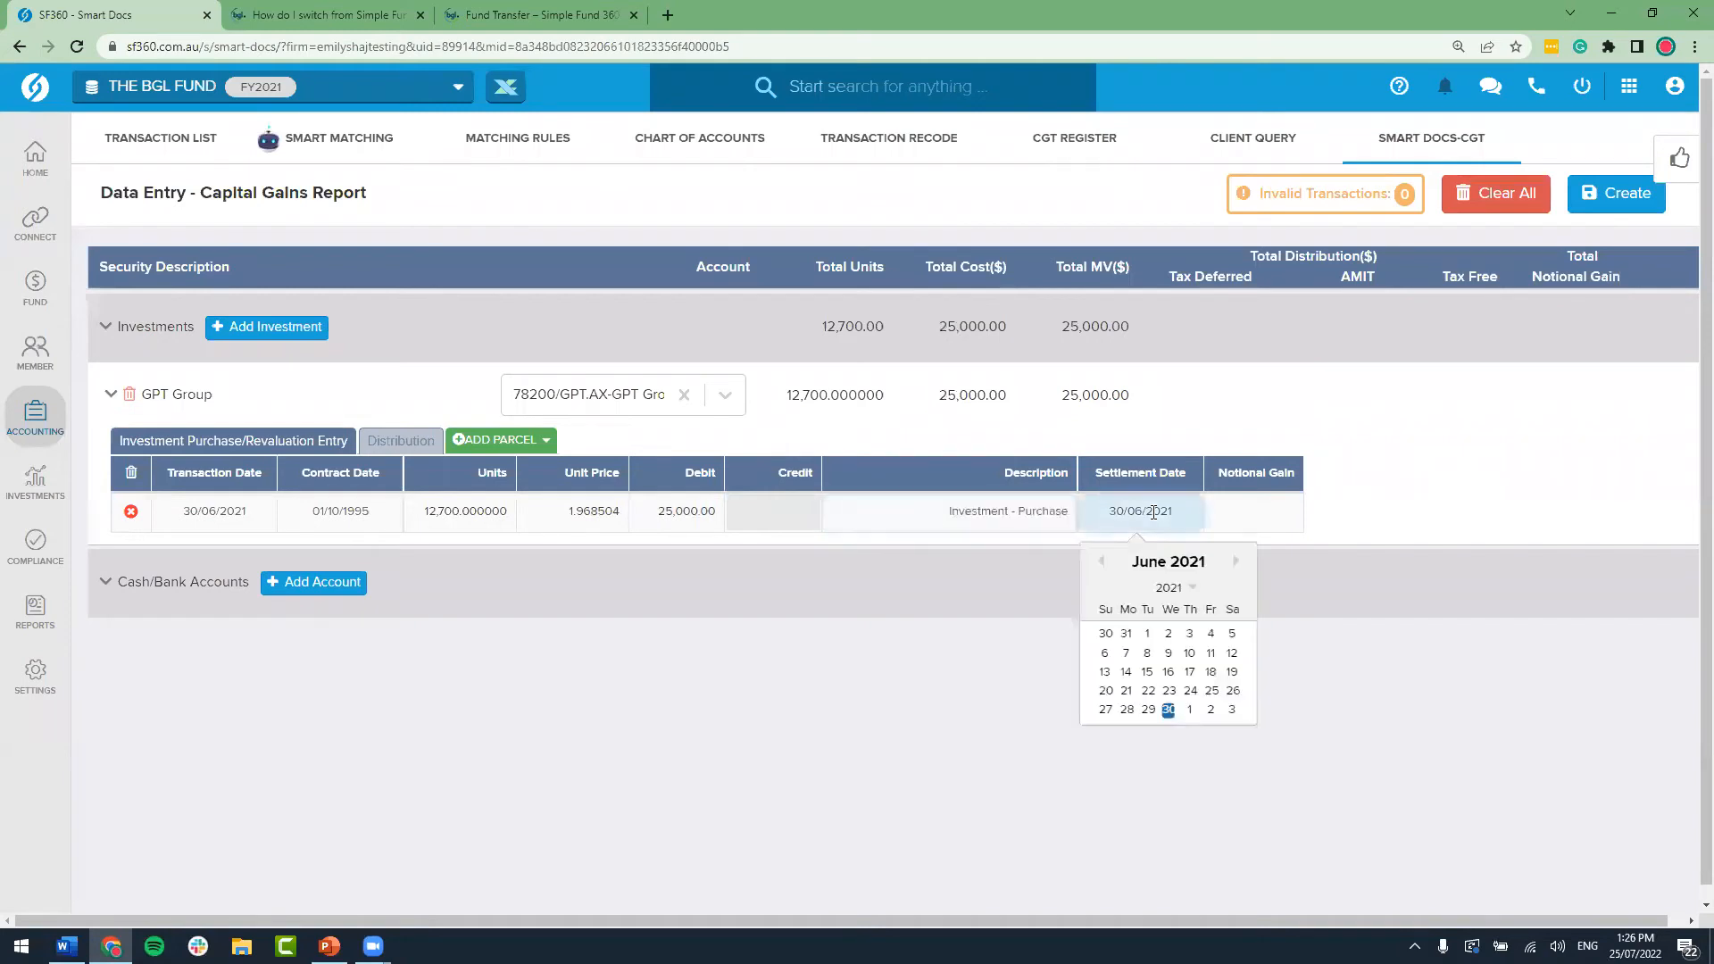
left_click(1244, 514)
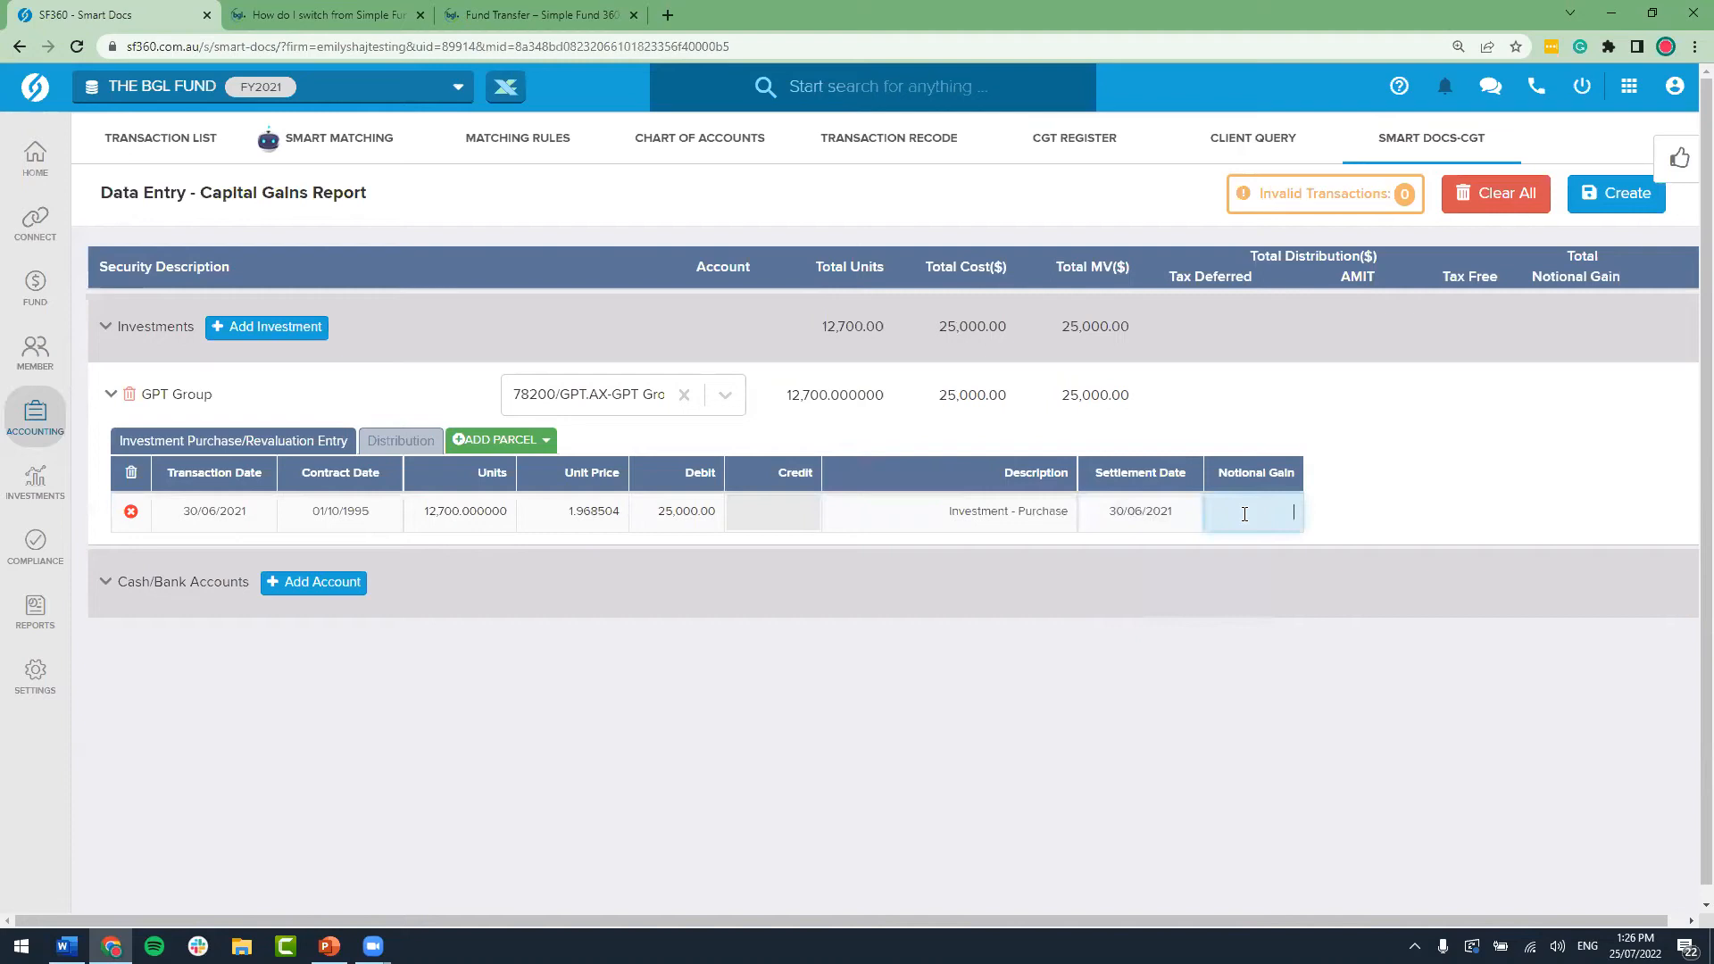
Step: Add a revaluation entry for GPT Group dated 30/06/2021 with a debit of 18,053.00
left_click(528, 449)
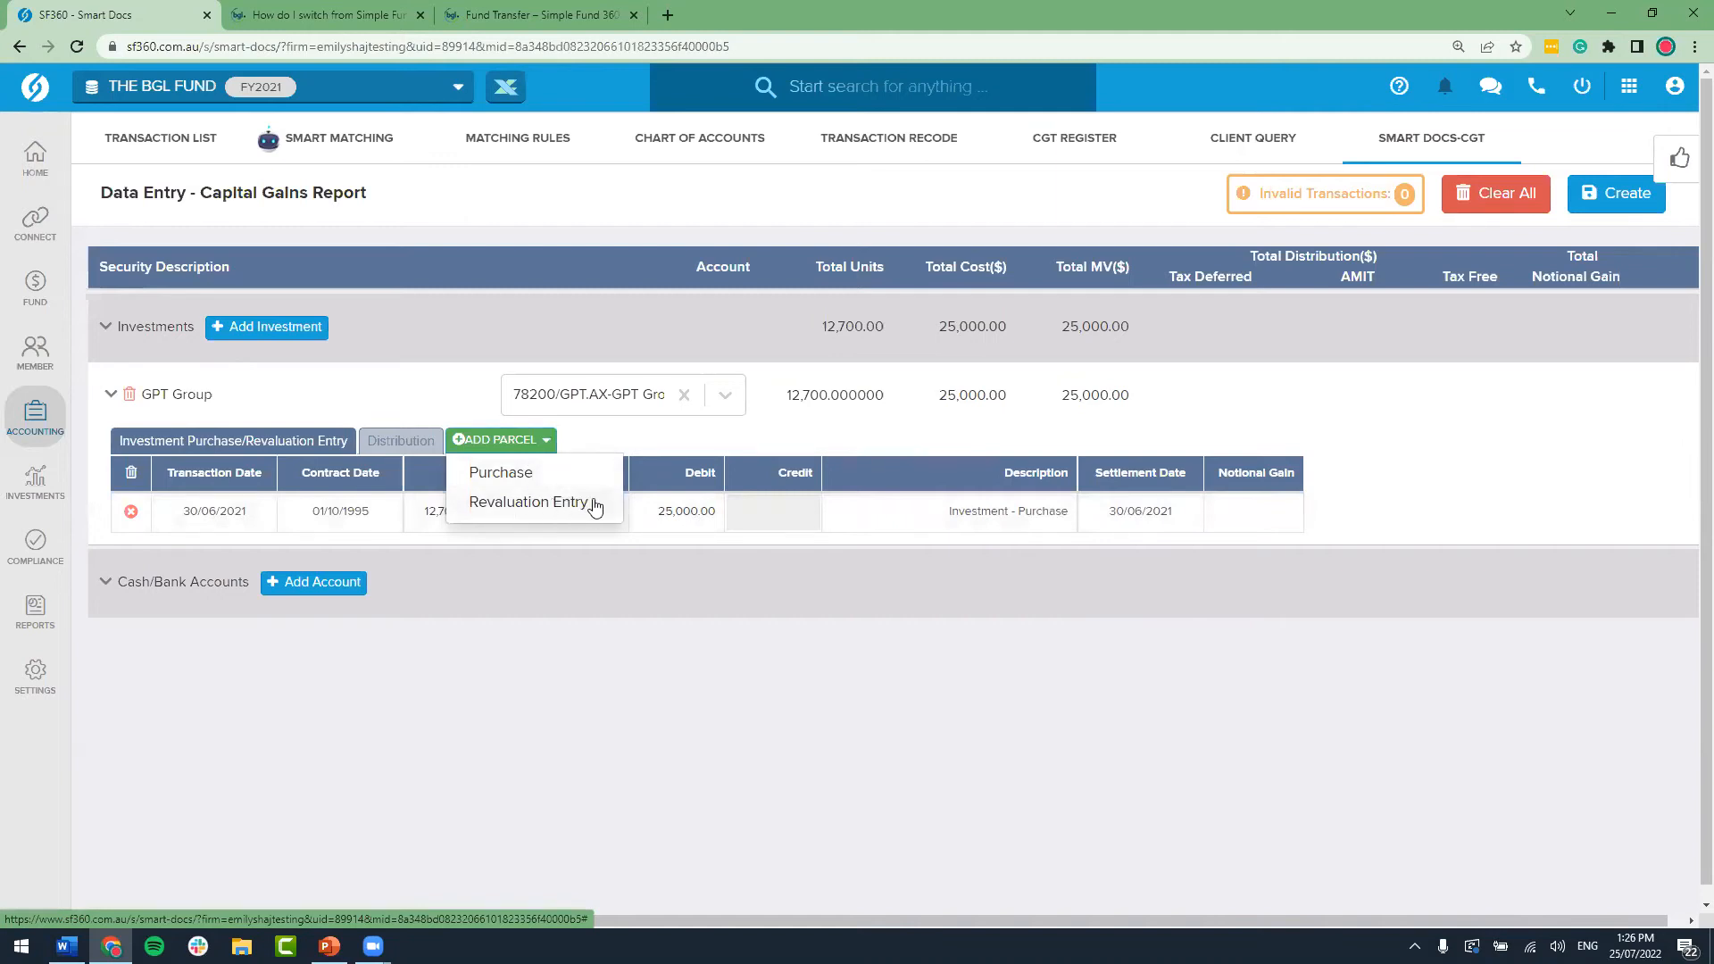
left_click(546, 504)
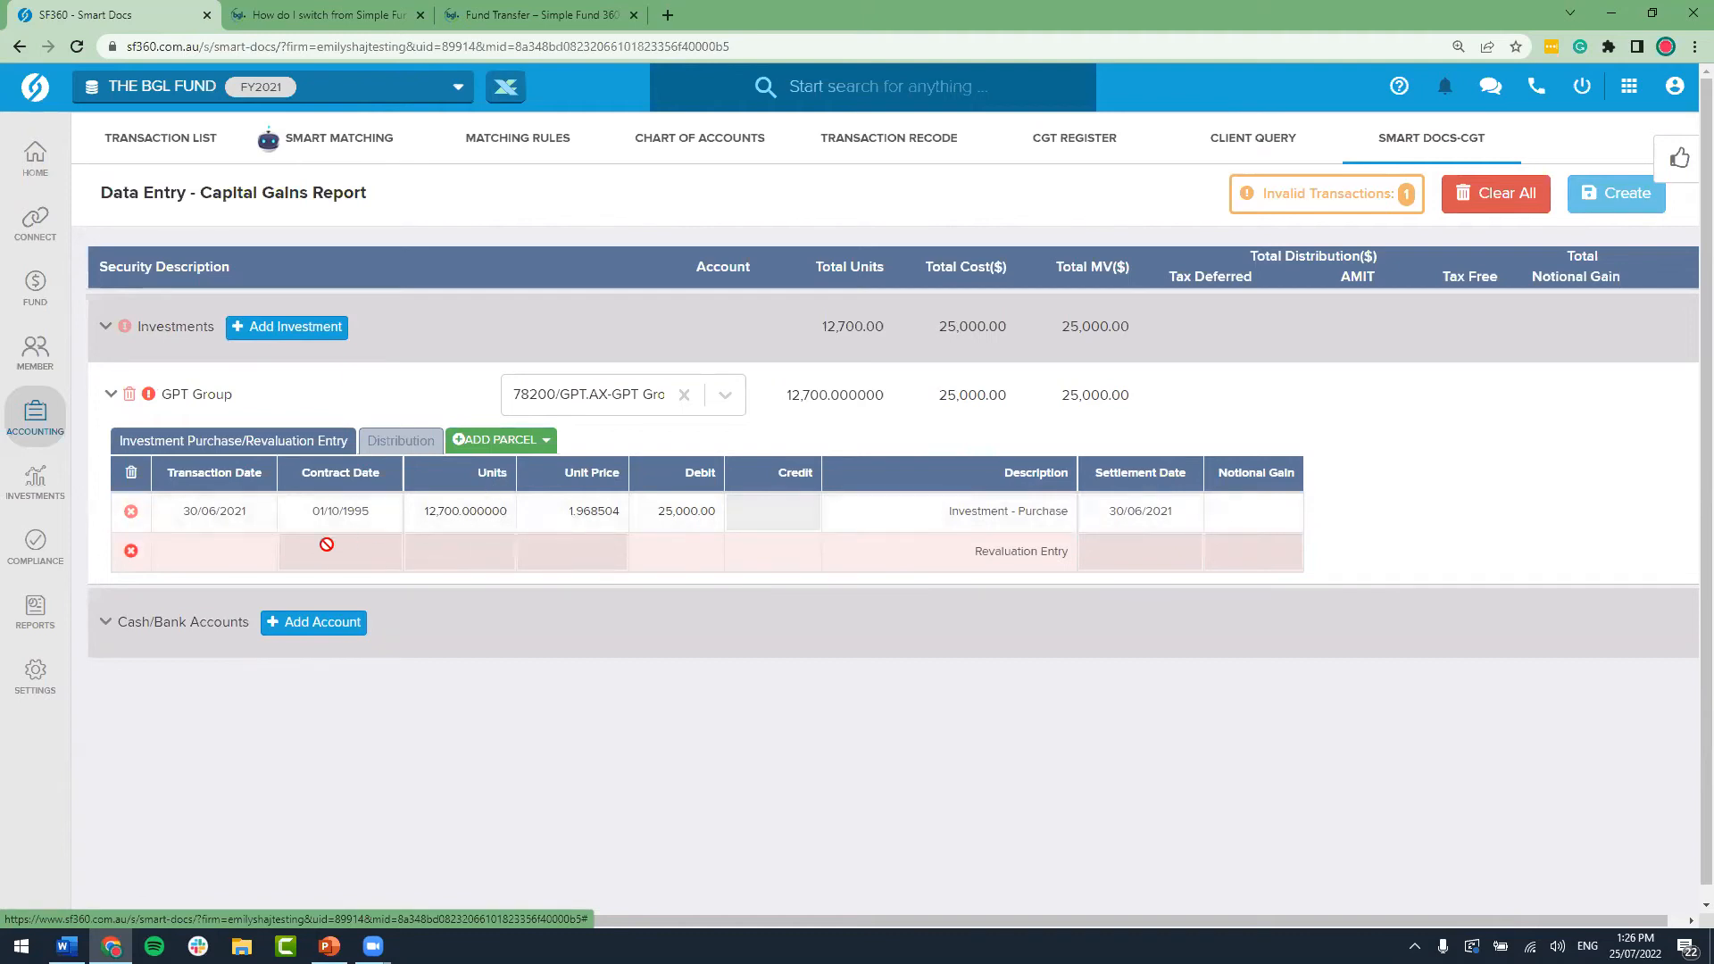
left_click(255, 556)
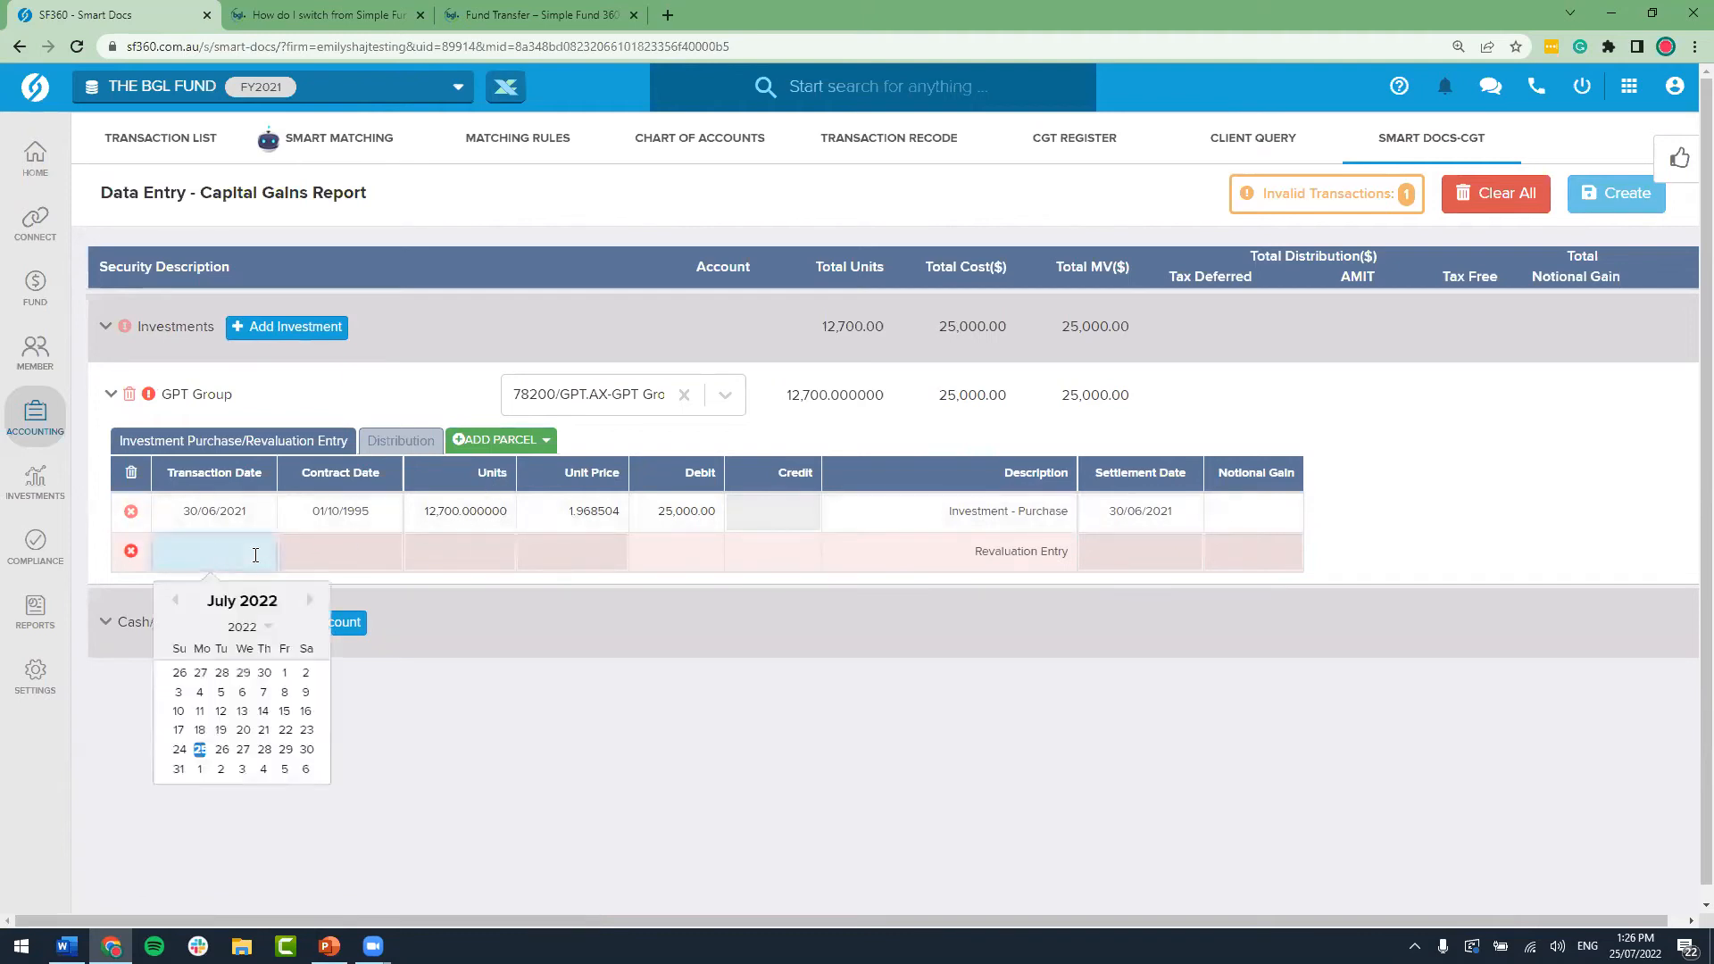
type("3")
type("0/06/202")
type("1")
key("Tab")
type("18,0")
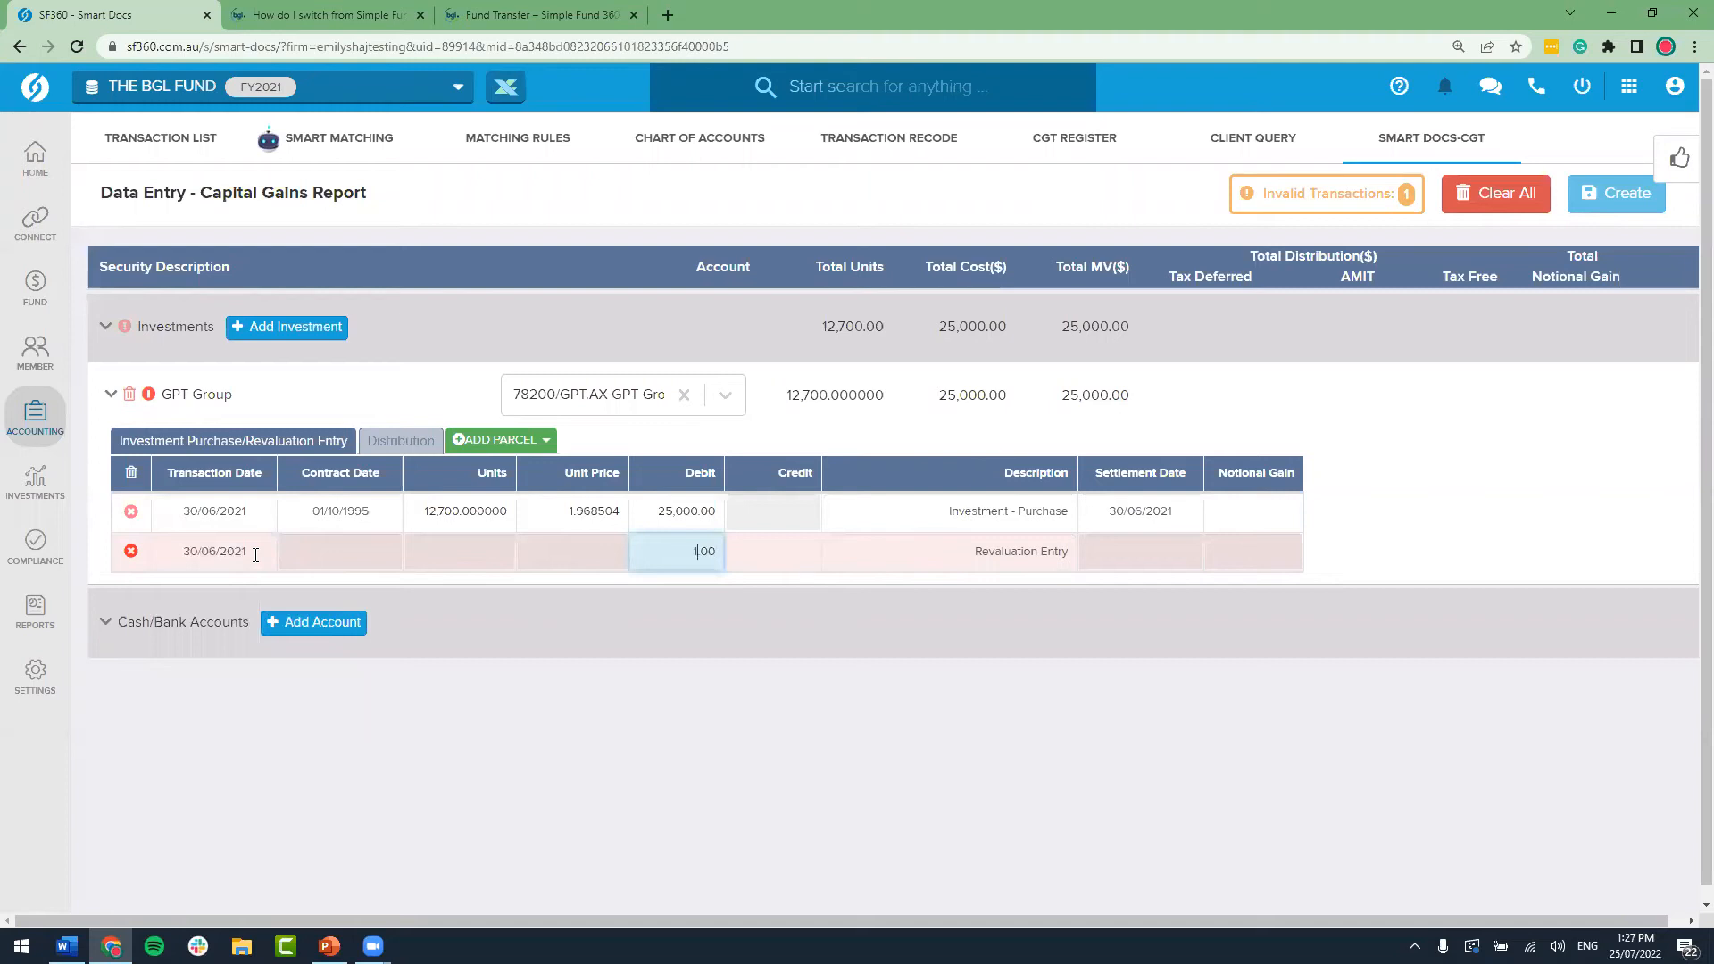
type("53")
key("Tab")
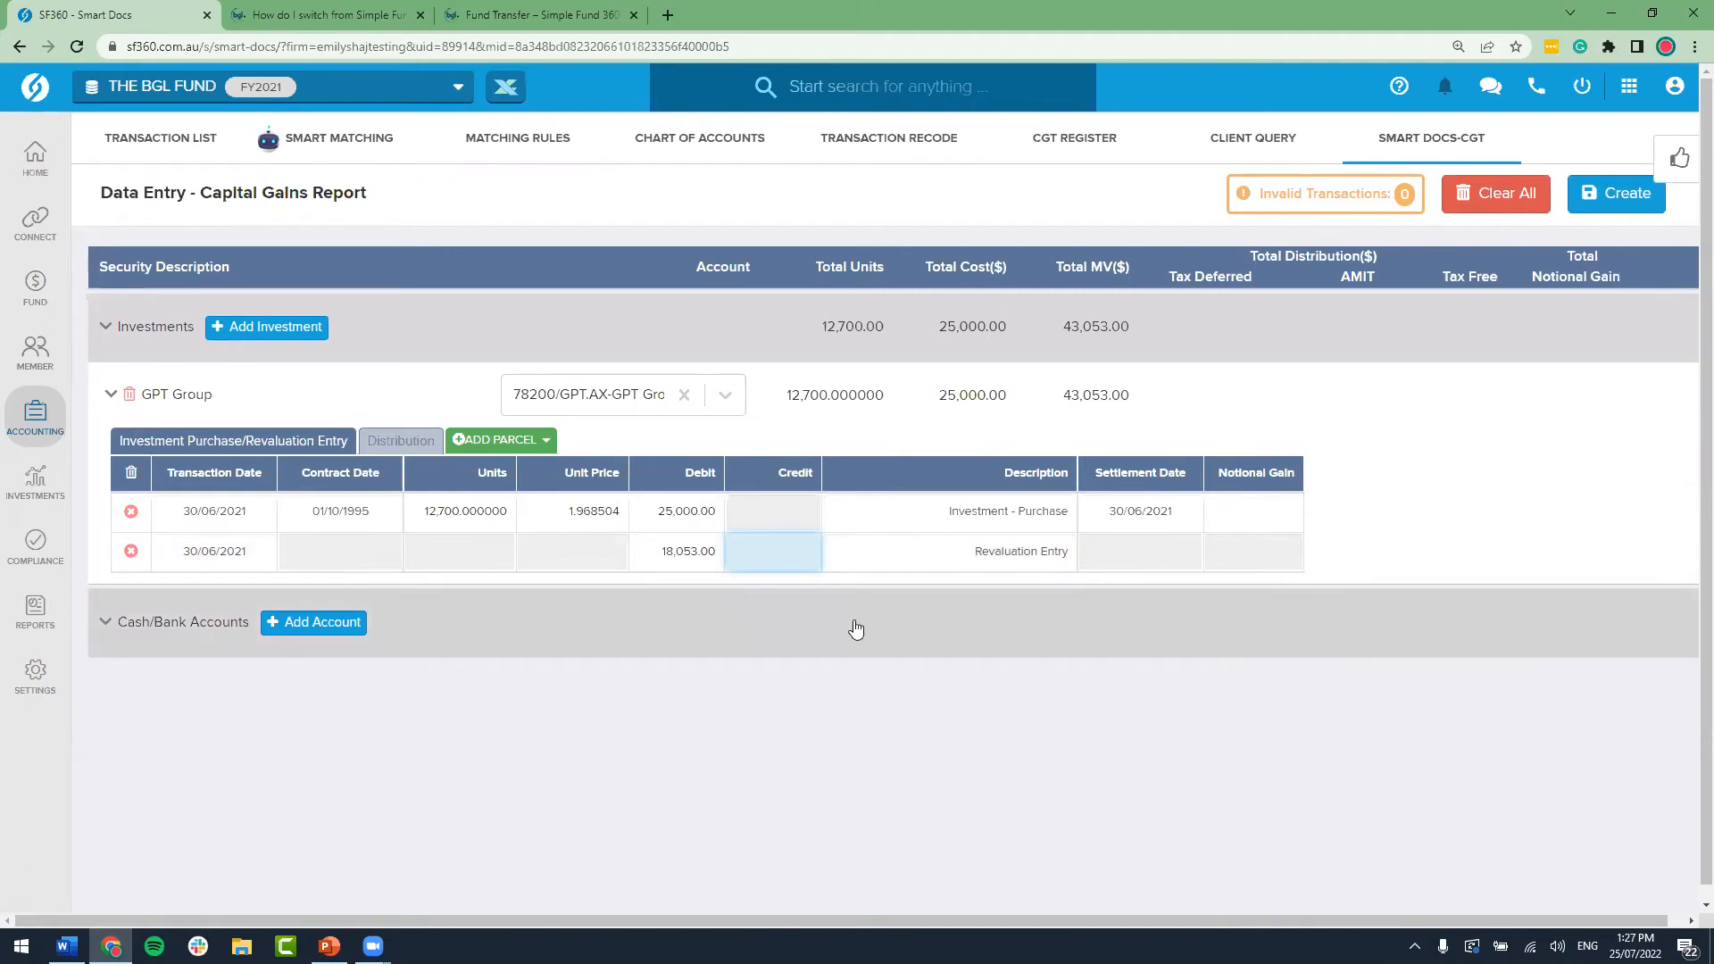
Step: Add a GPT Group distribution parcel dated 30/06/2021 with 700.00 tax deferred and 400.00 tax free
left_click(393, 439)
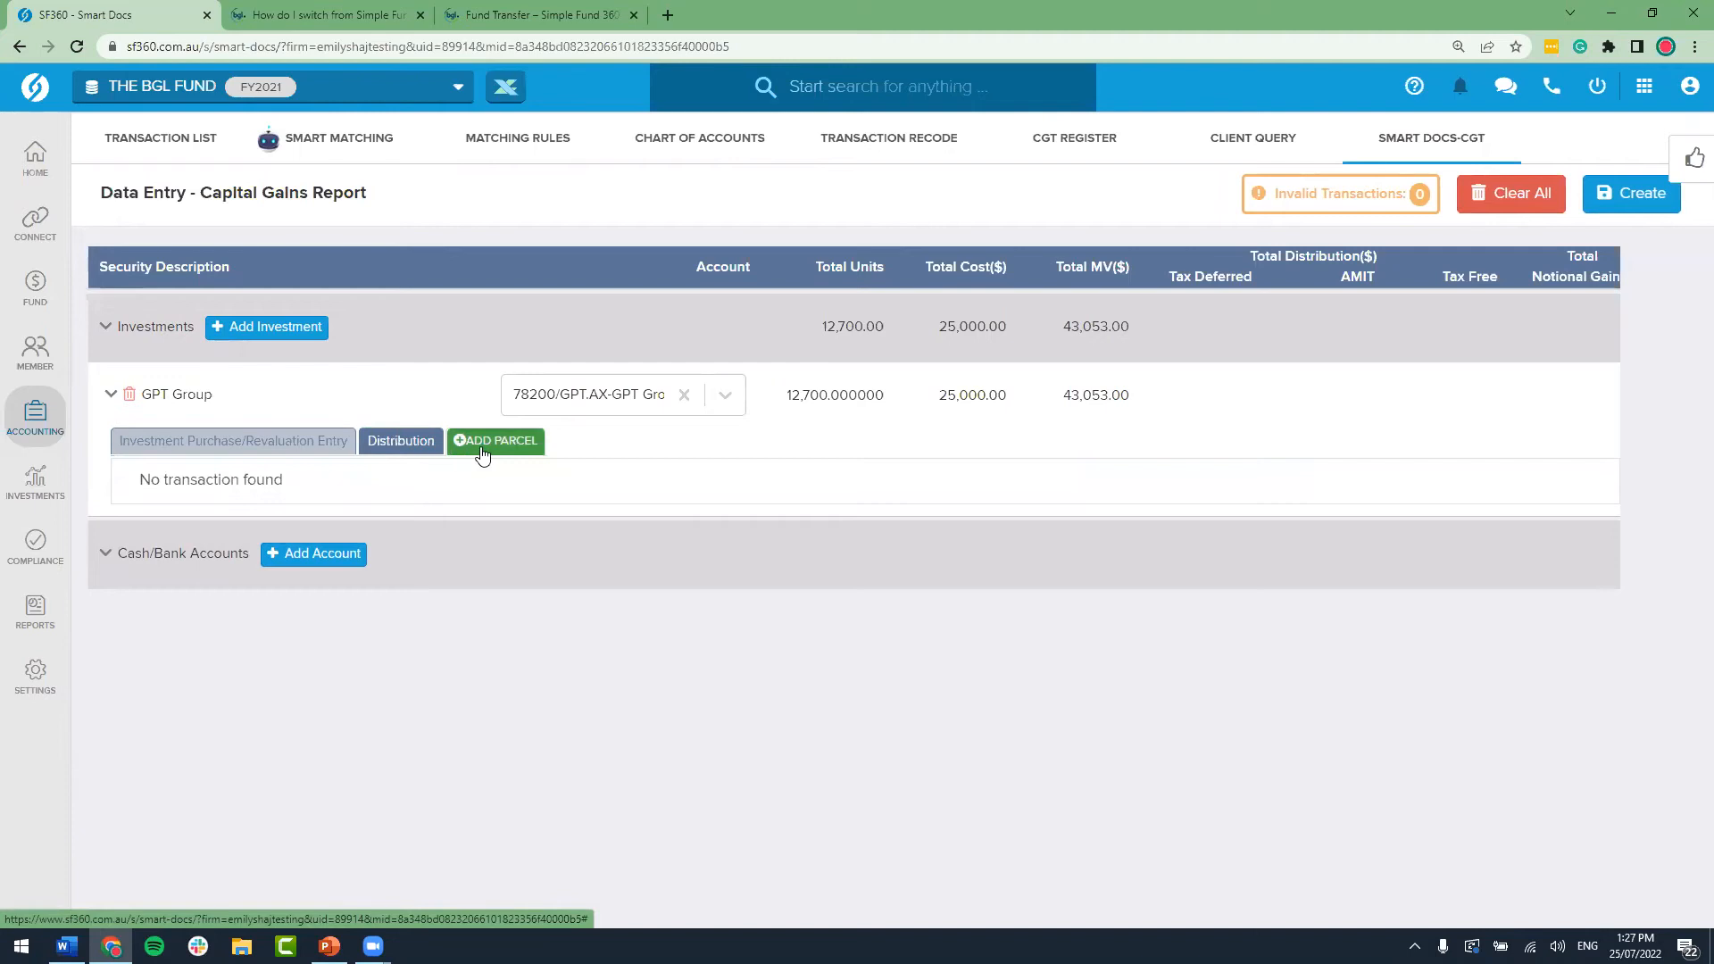
left_click(507, 448)
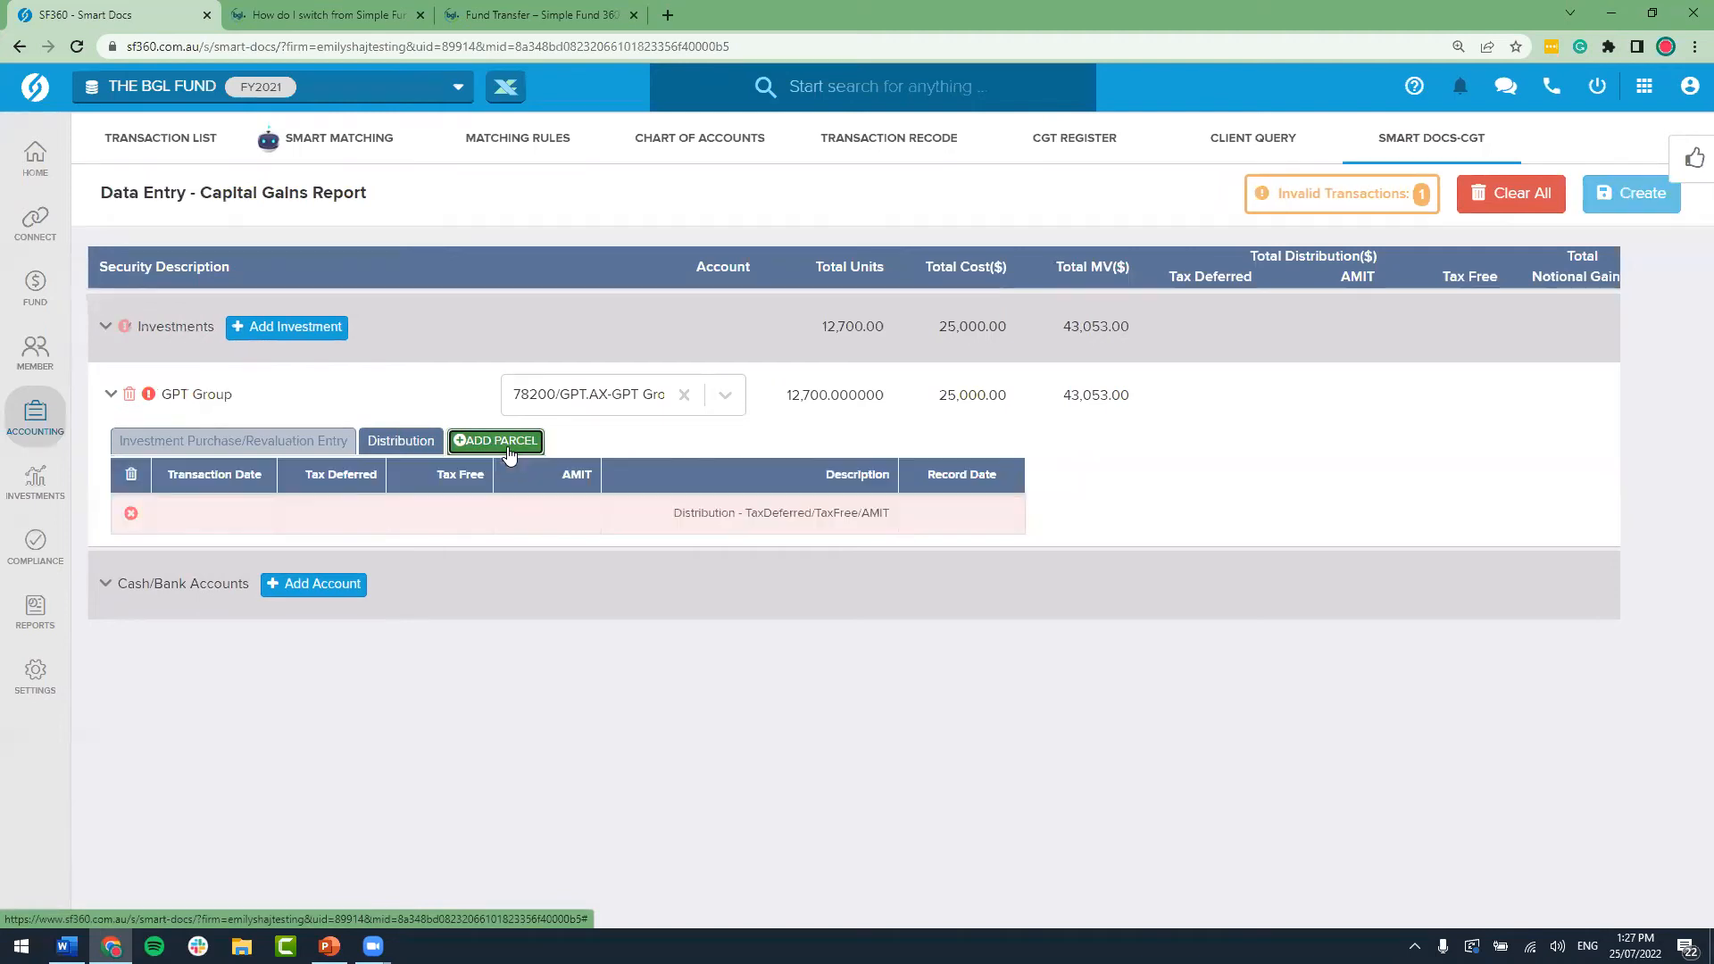
left_click(240, 510)
type("30")
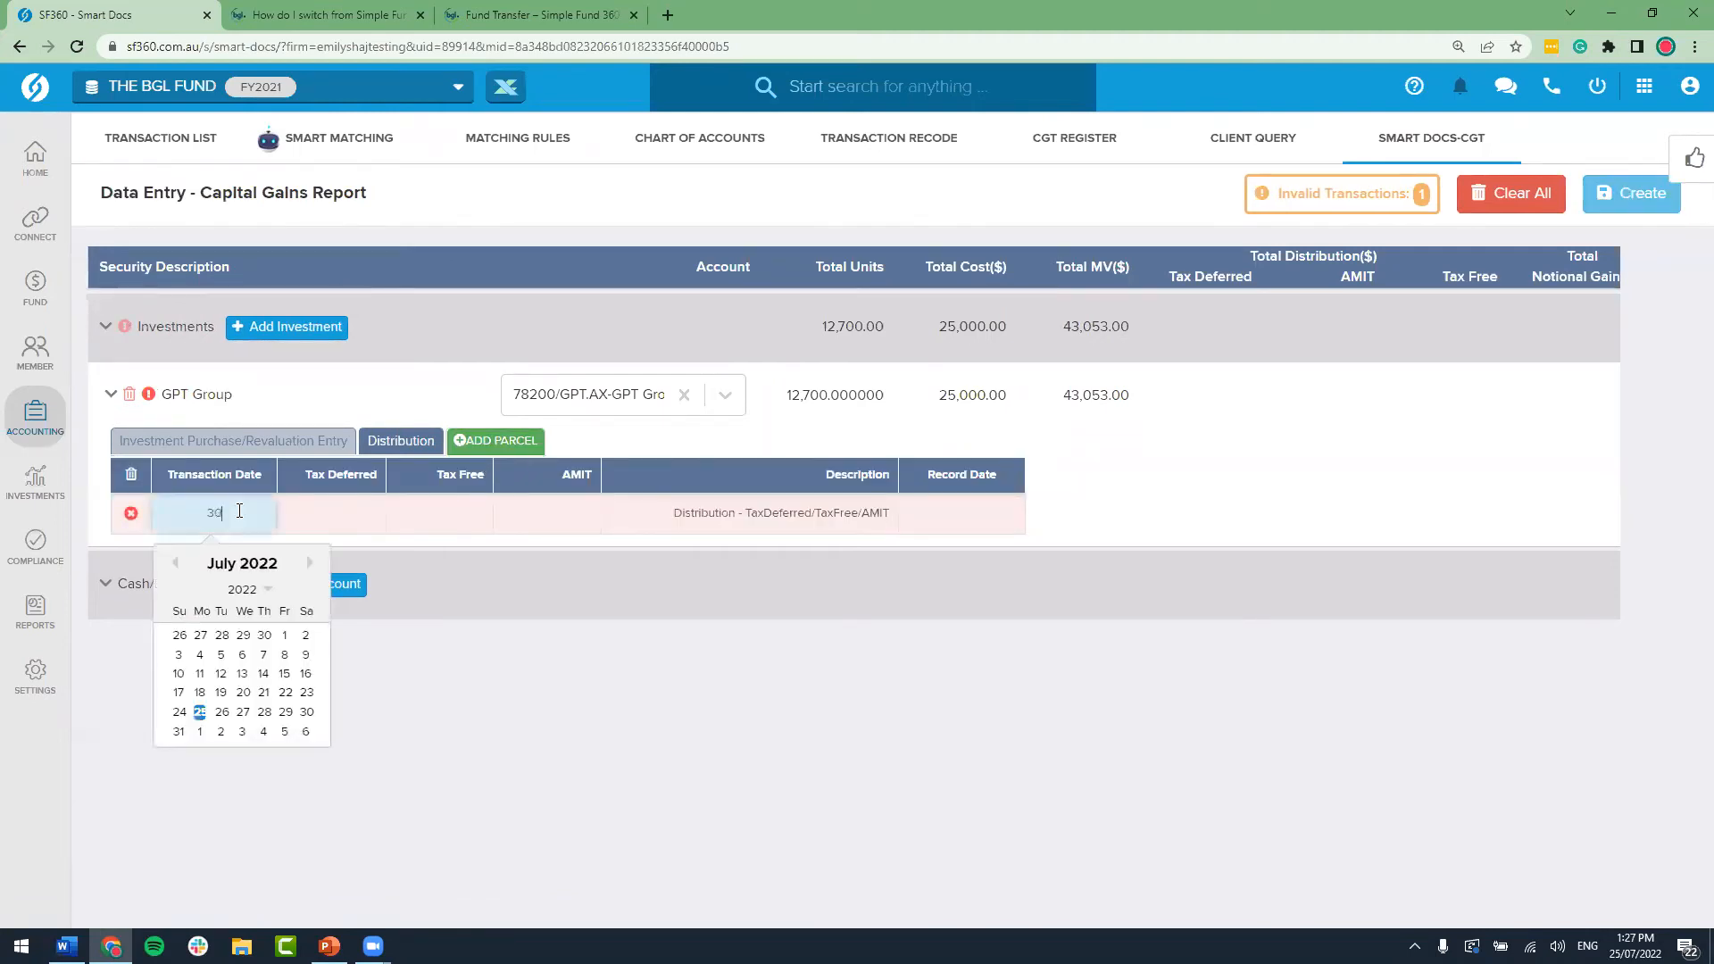
type("/06/2021")
key("Tab")
type("700.00")
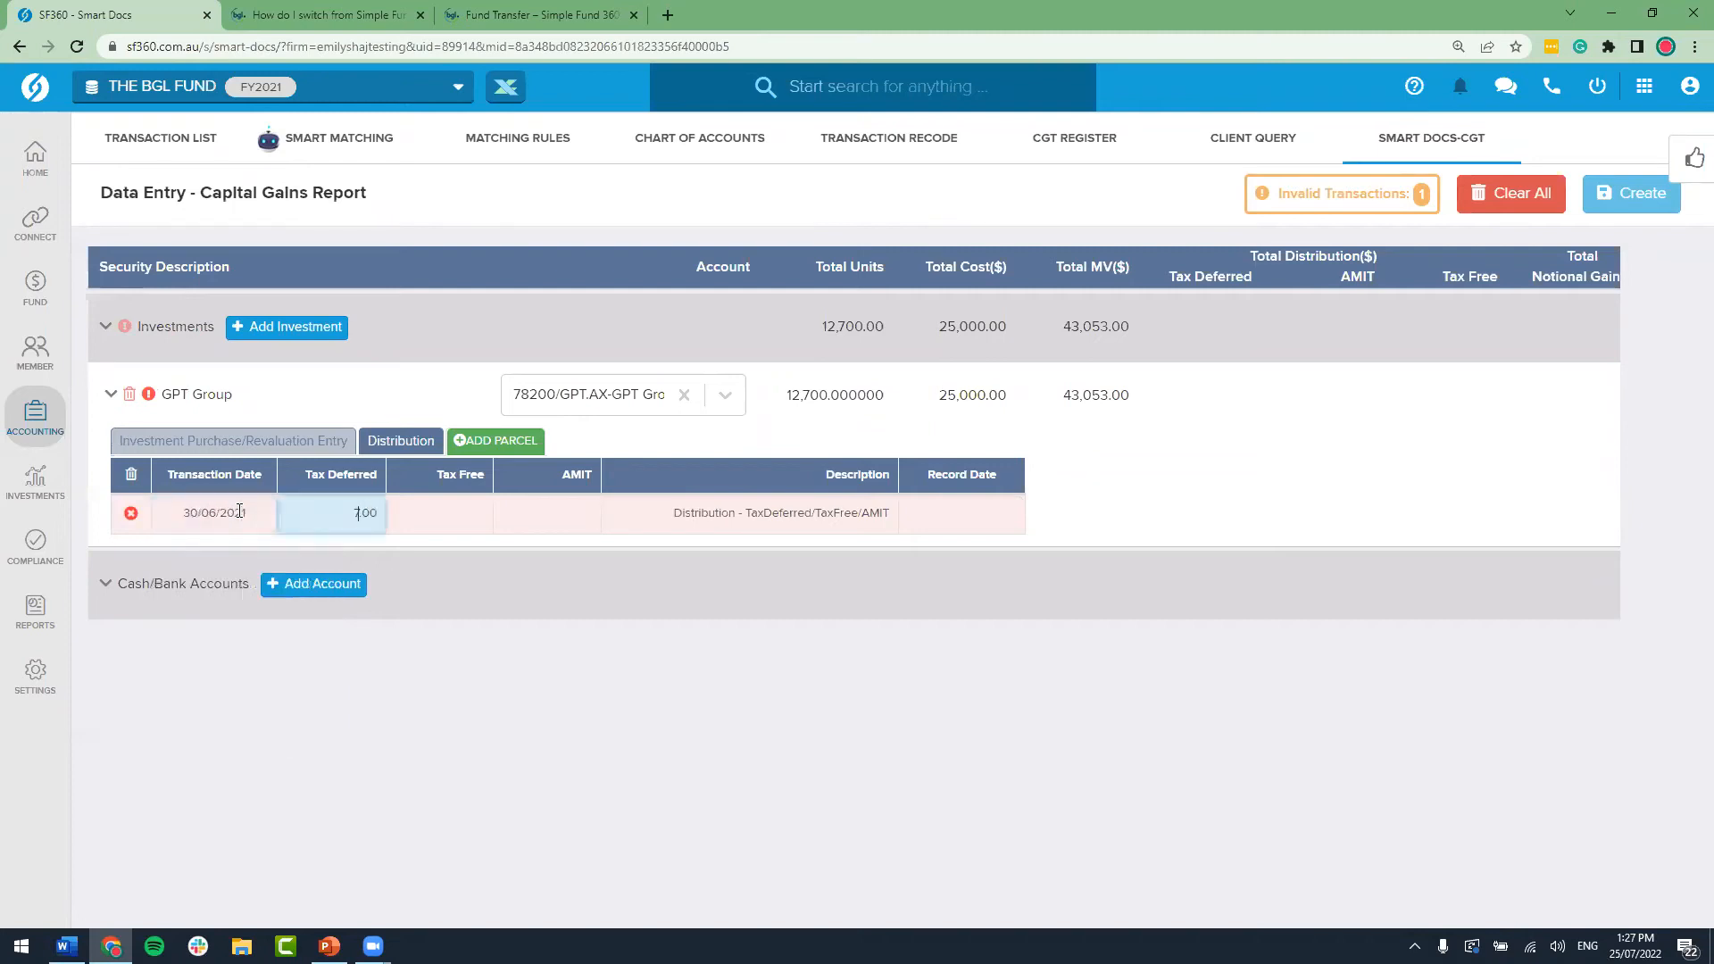
key("Tab")
type("400")
key("Tab")
key("Tab")
key("Tab")
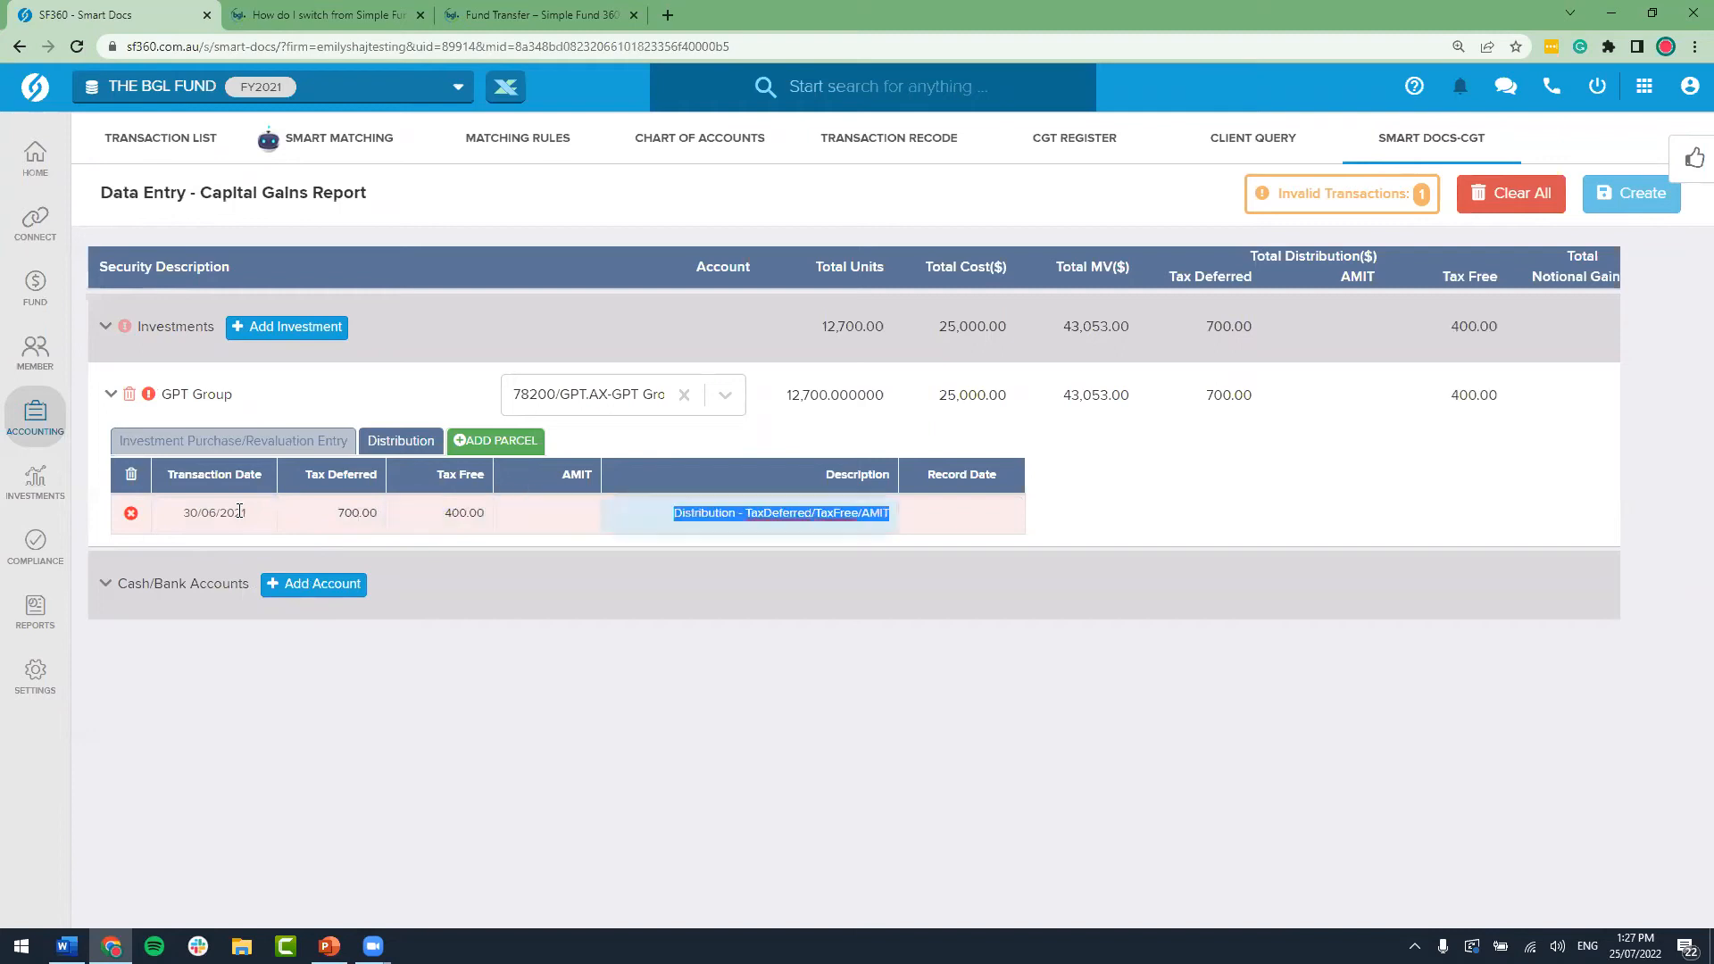
Step: Set the GPT Group distribution's record date to 30/06/2021
left_click(1249, 468)
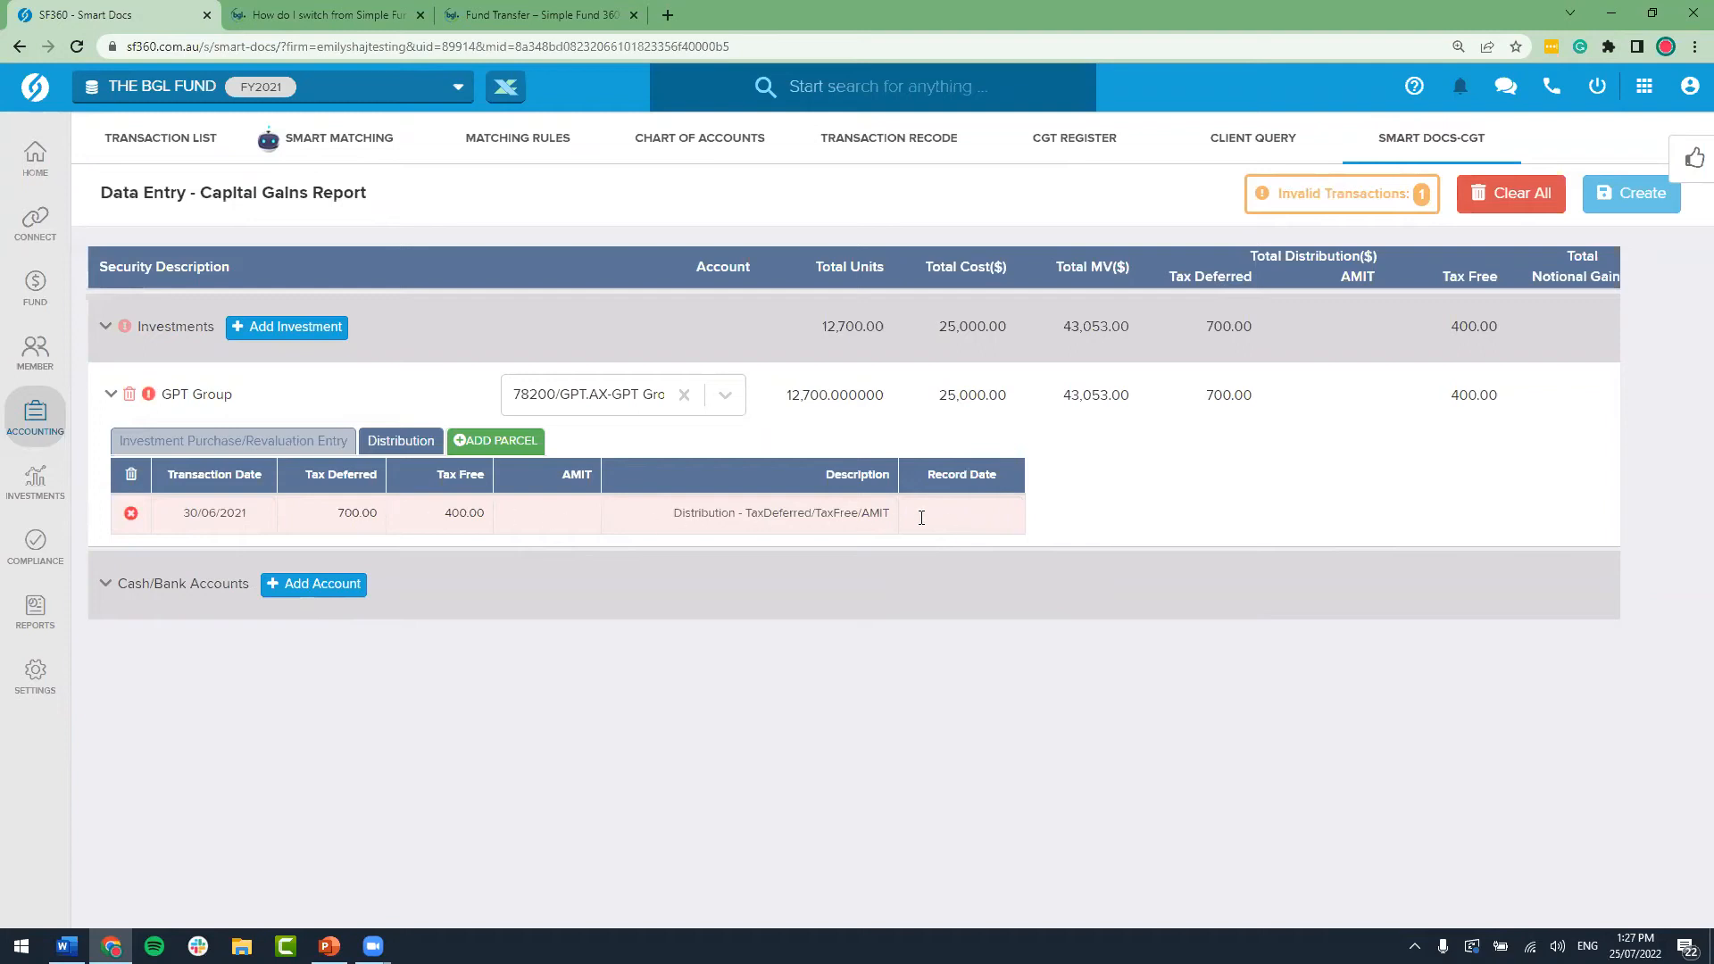
left_click(978, 515)
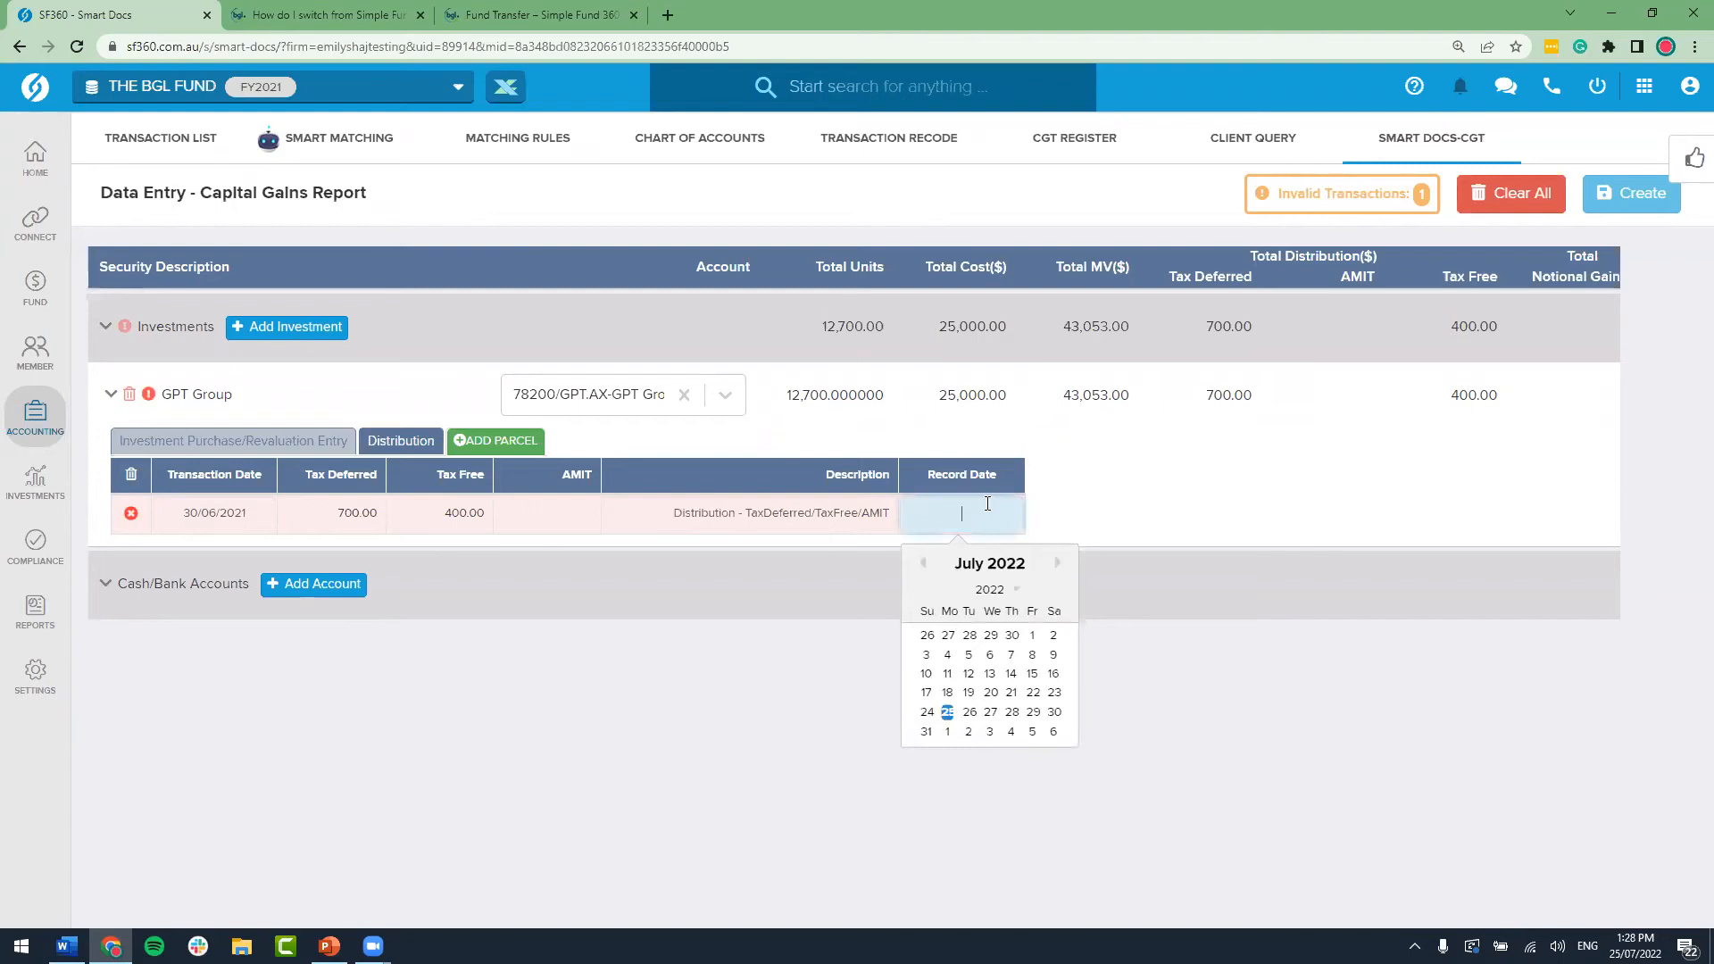
type("30/0")
type("6/2021")
left_click(1135, 474)
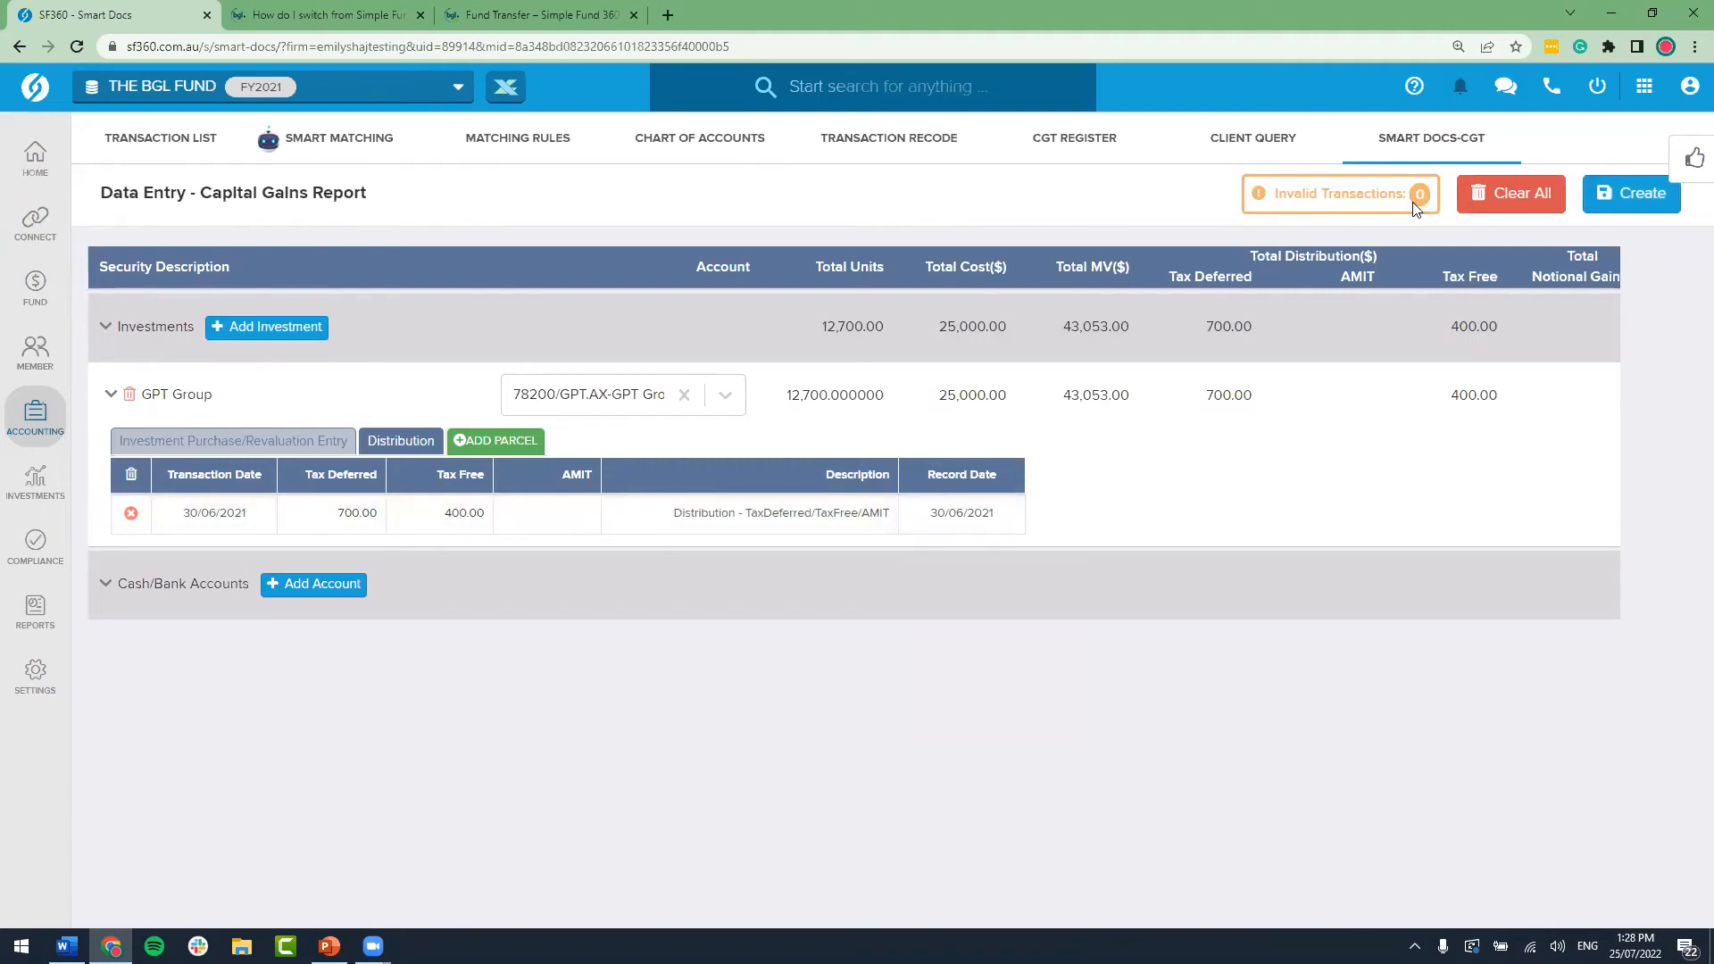
Step: Create the GPT Group transactions and view them in the transaction list
left_click(1641, 208)
left_click(1137, 469)
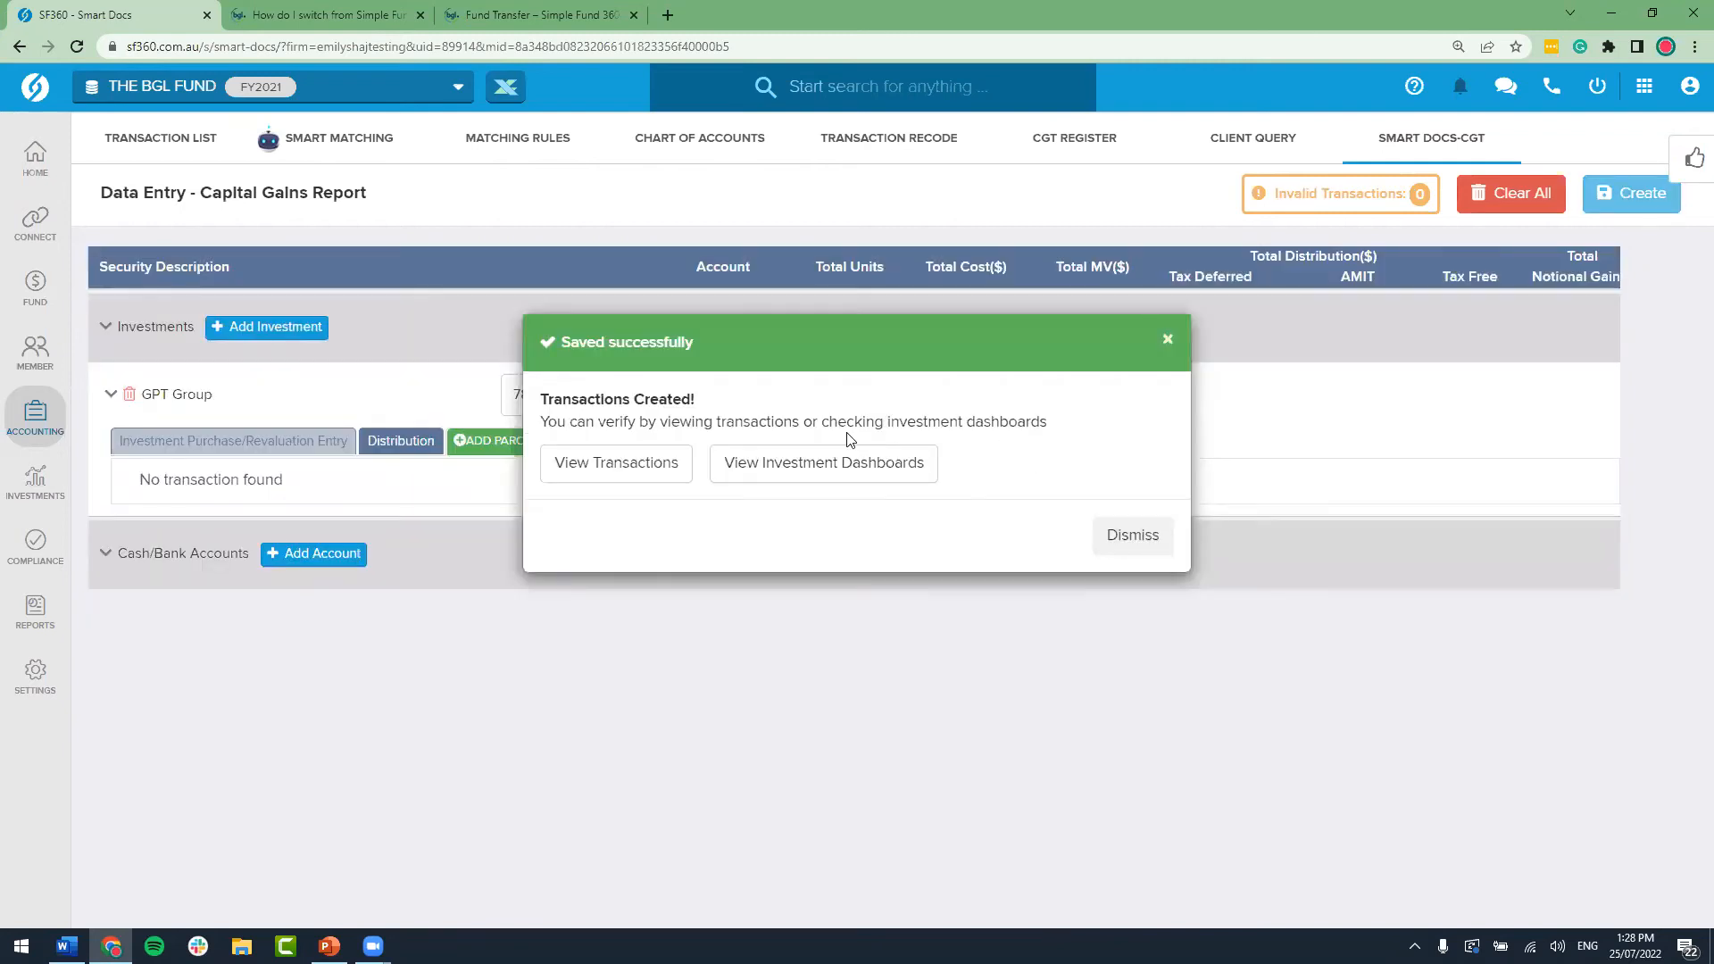
left_click(592, 473)
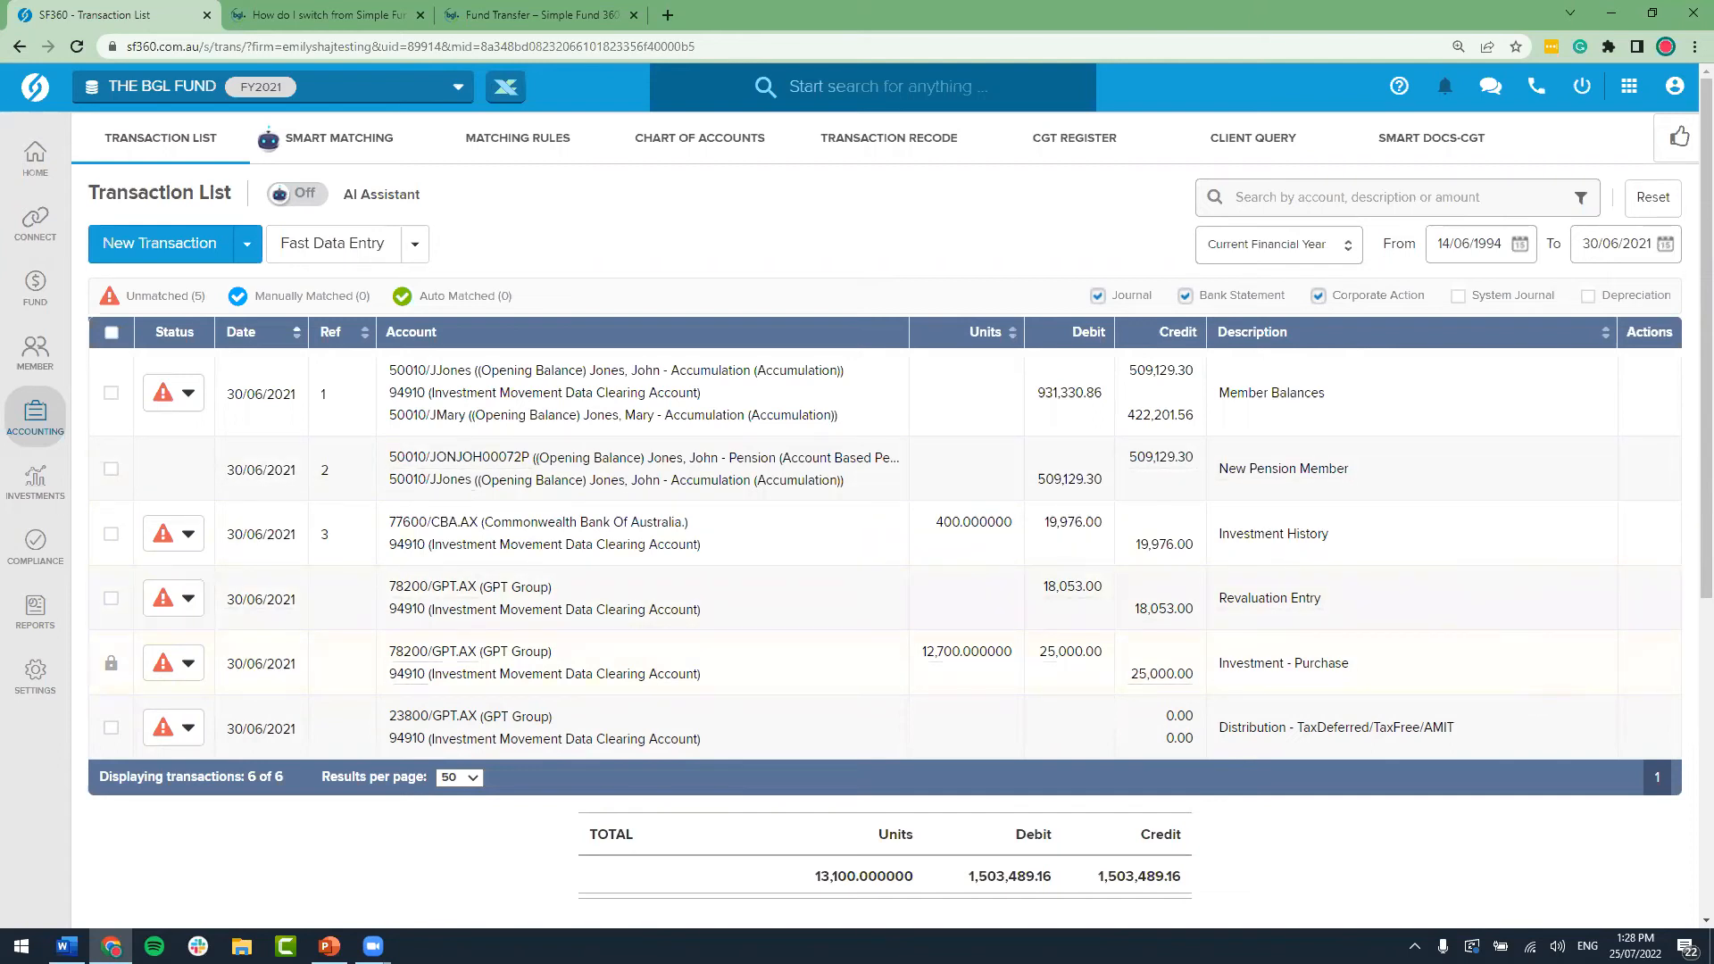
Step: Return to Smart Docs-CGT, check the statements supported for upload, and import the Unrealised Capital Gains - Detailed Report PDF
key("alt+Tab")
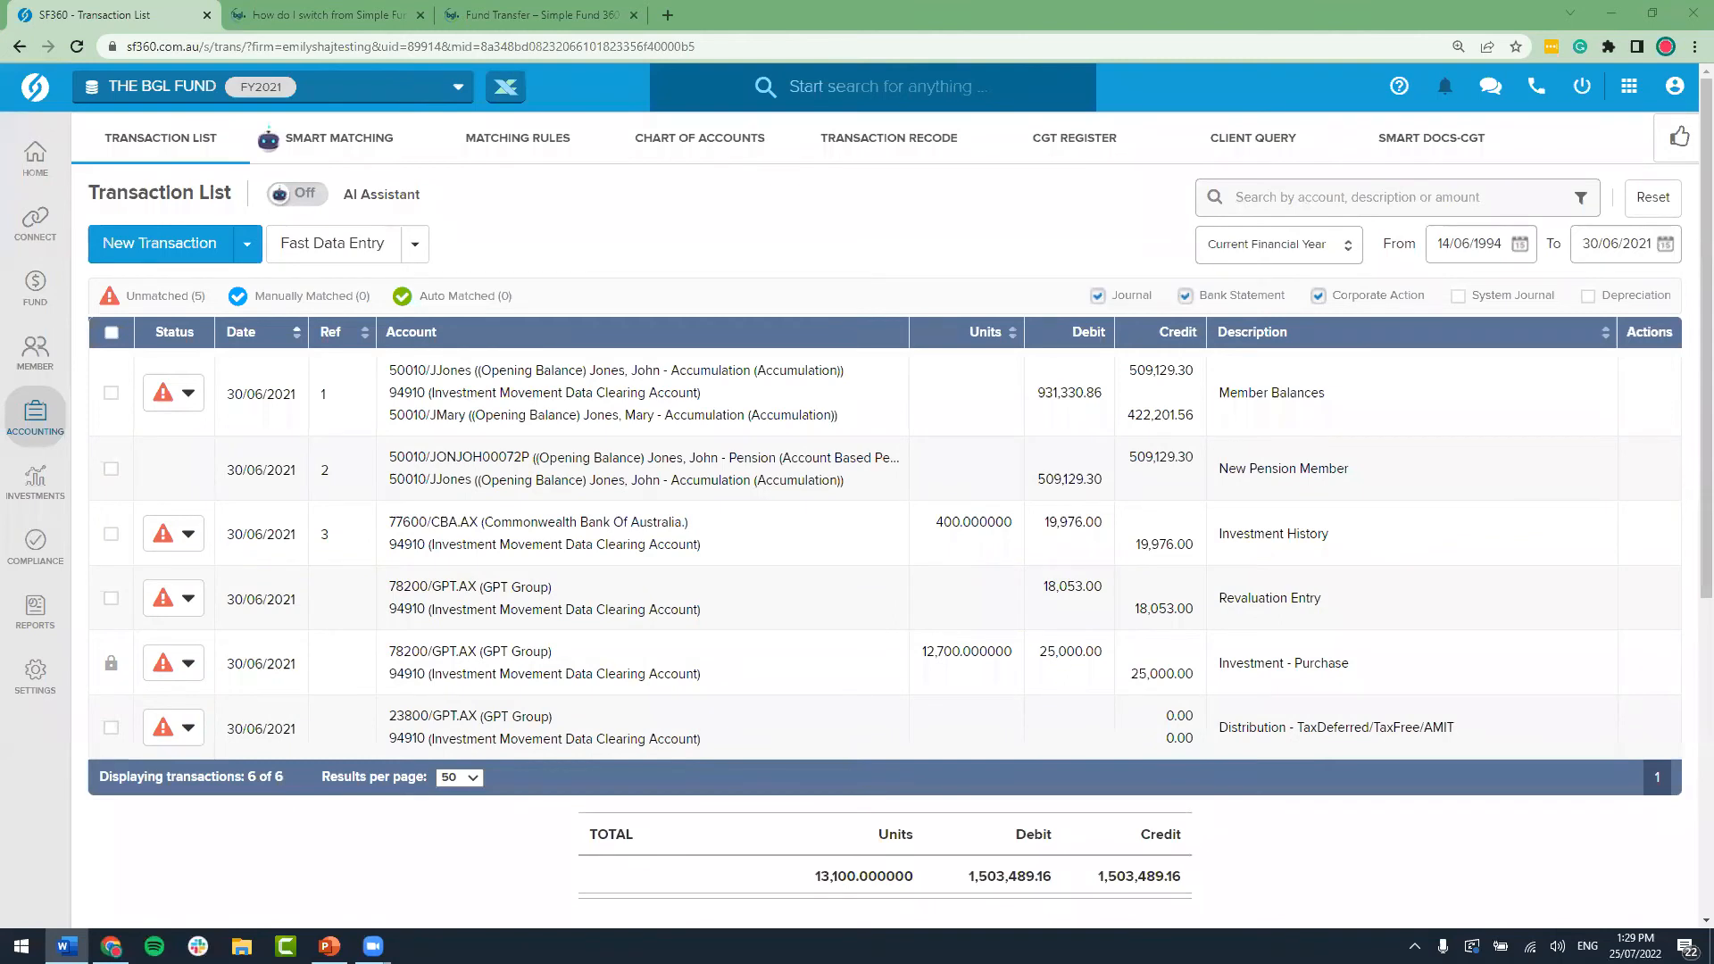
mouse_move(36, 413)
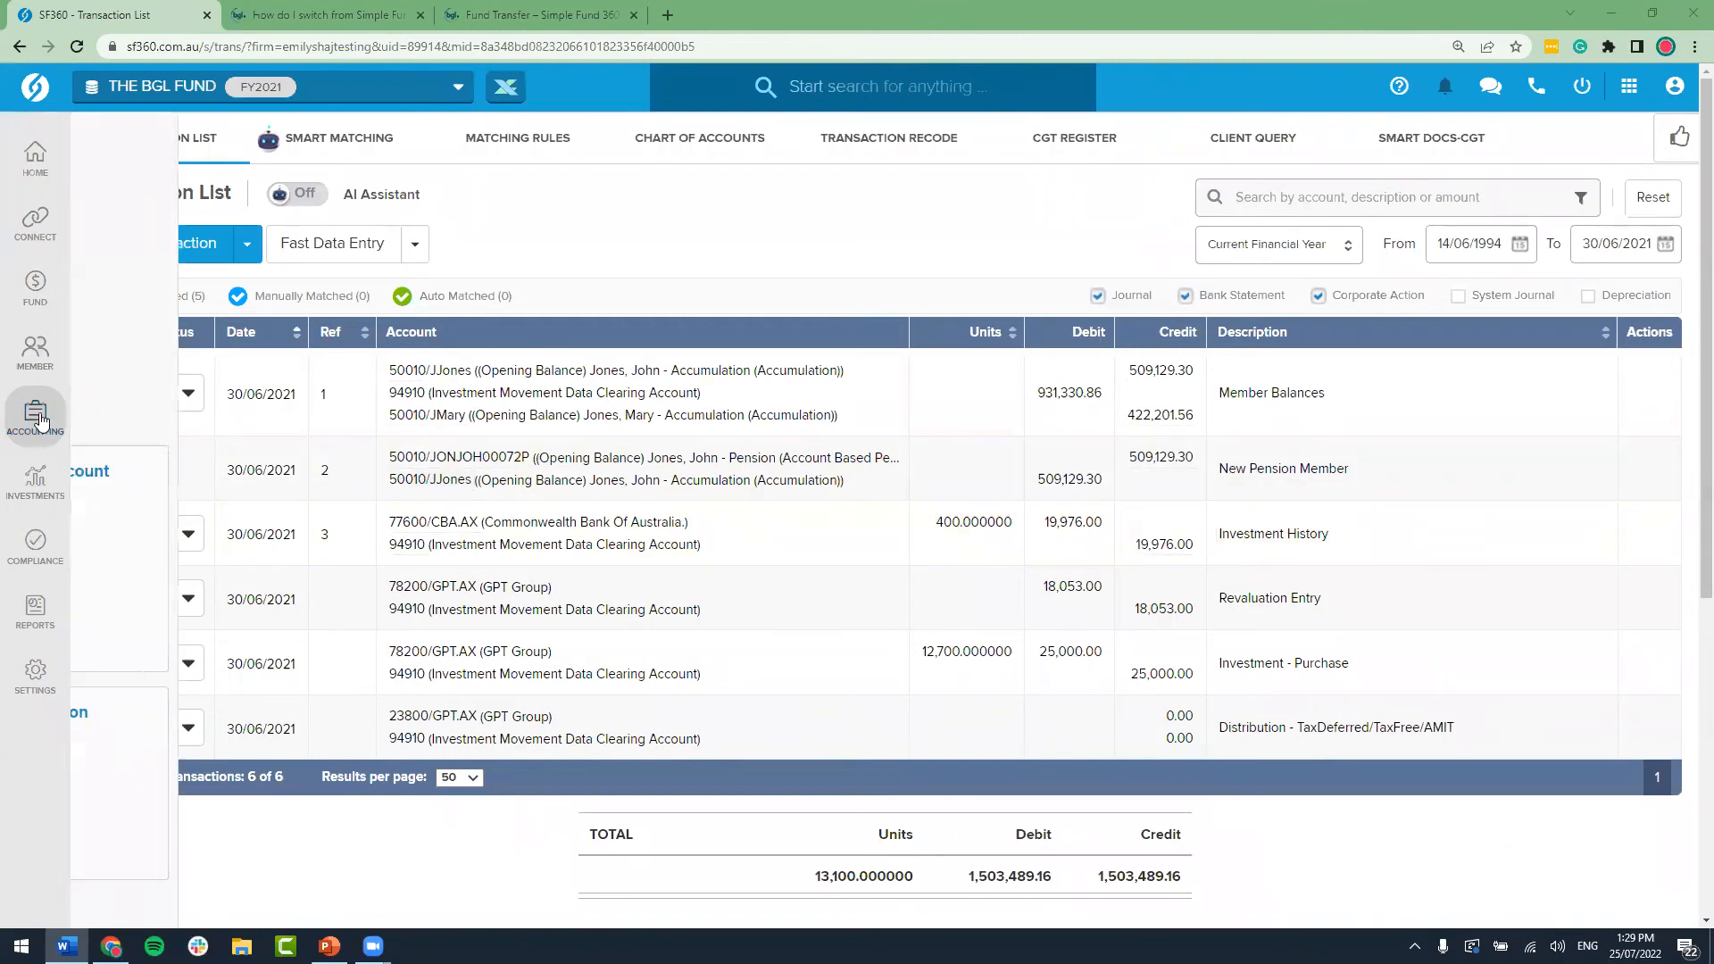
left_click(112, 415)
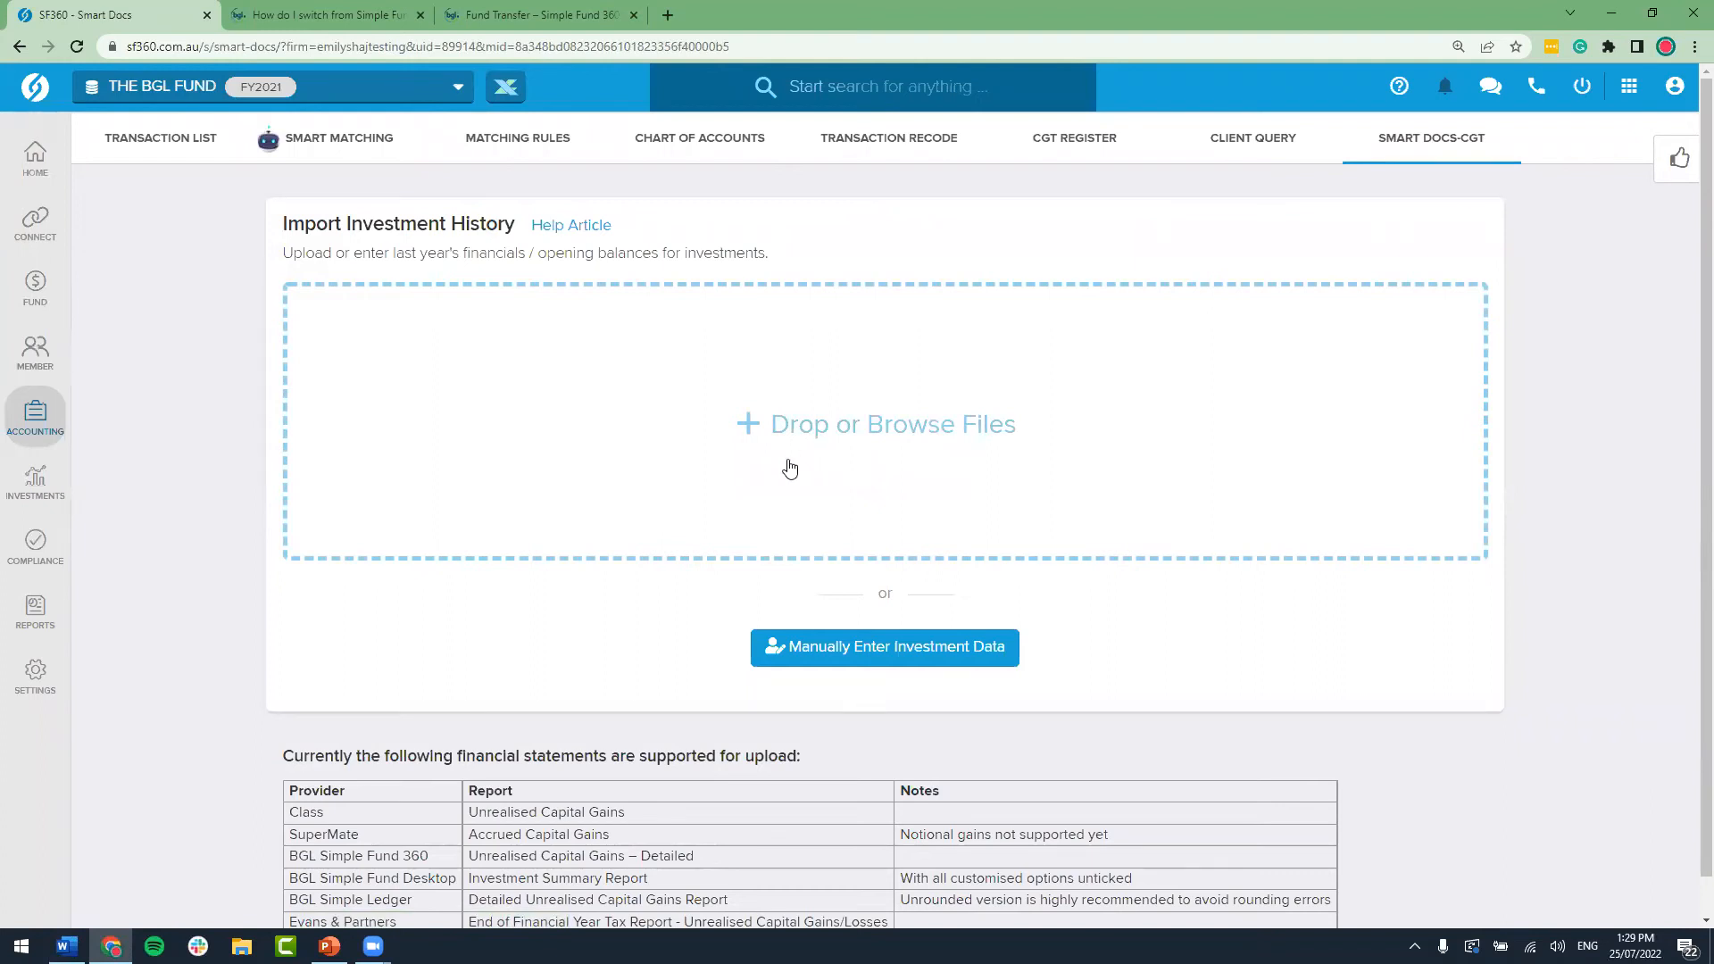
scroll(616, 754, "down", 1)
left_click_drag(552, 773, 596, 893)
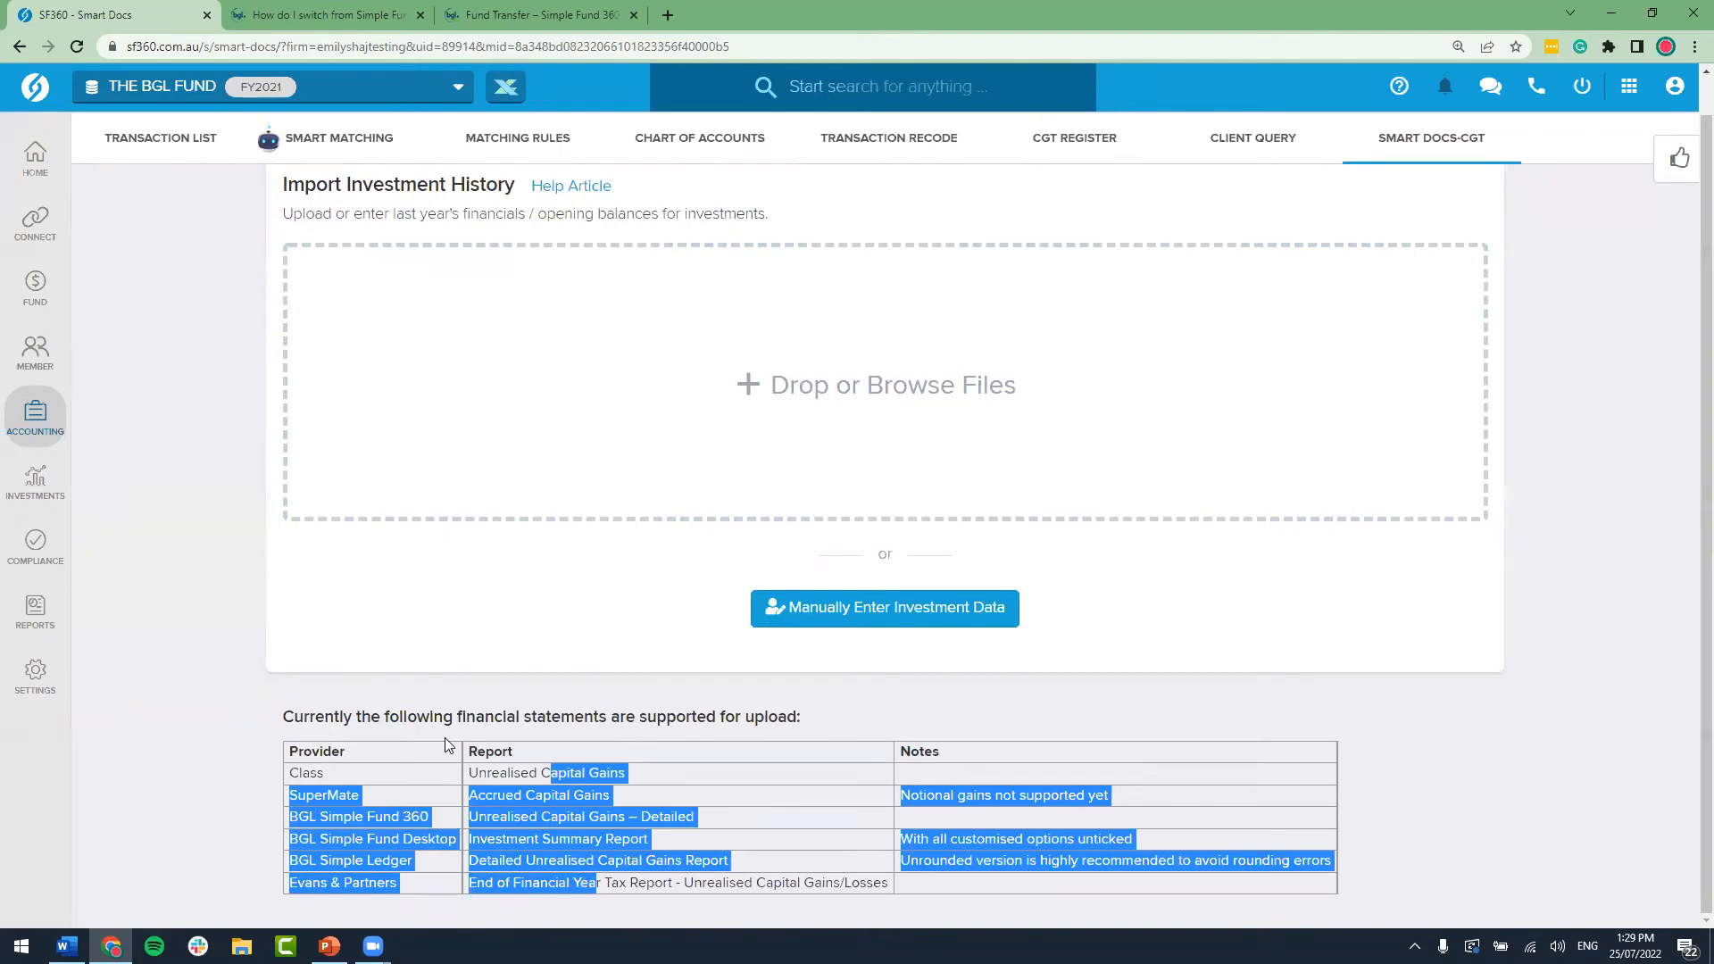
left_click(671, 794)
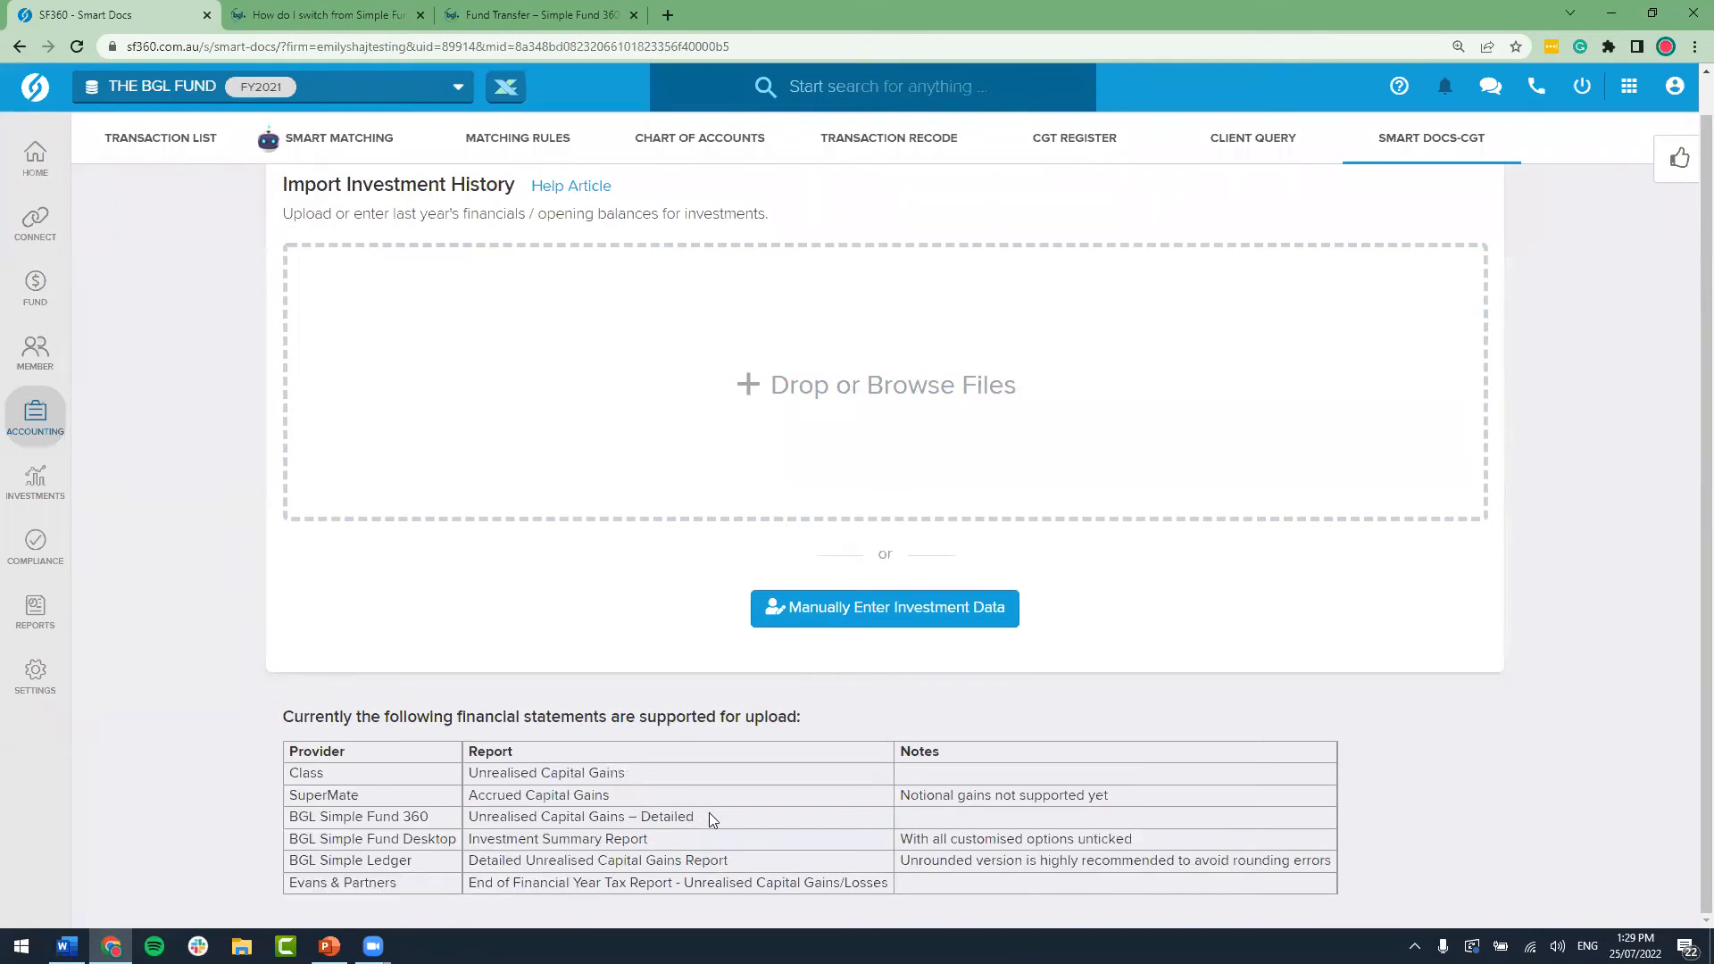
left_click_drag(693, 816, 290, 820)
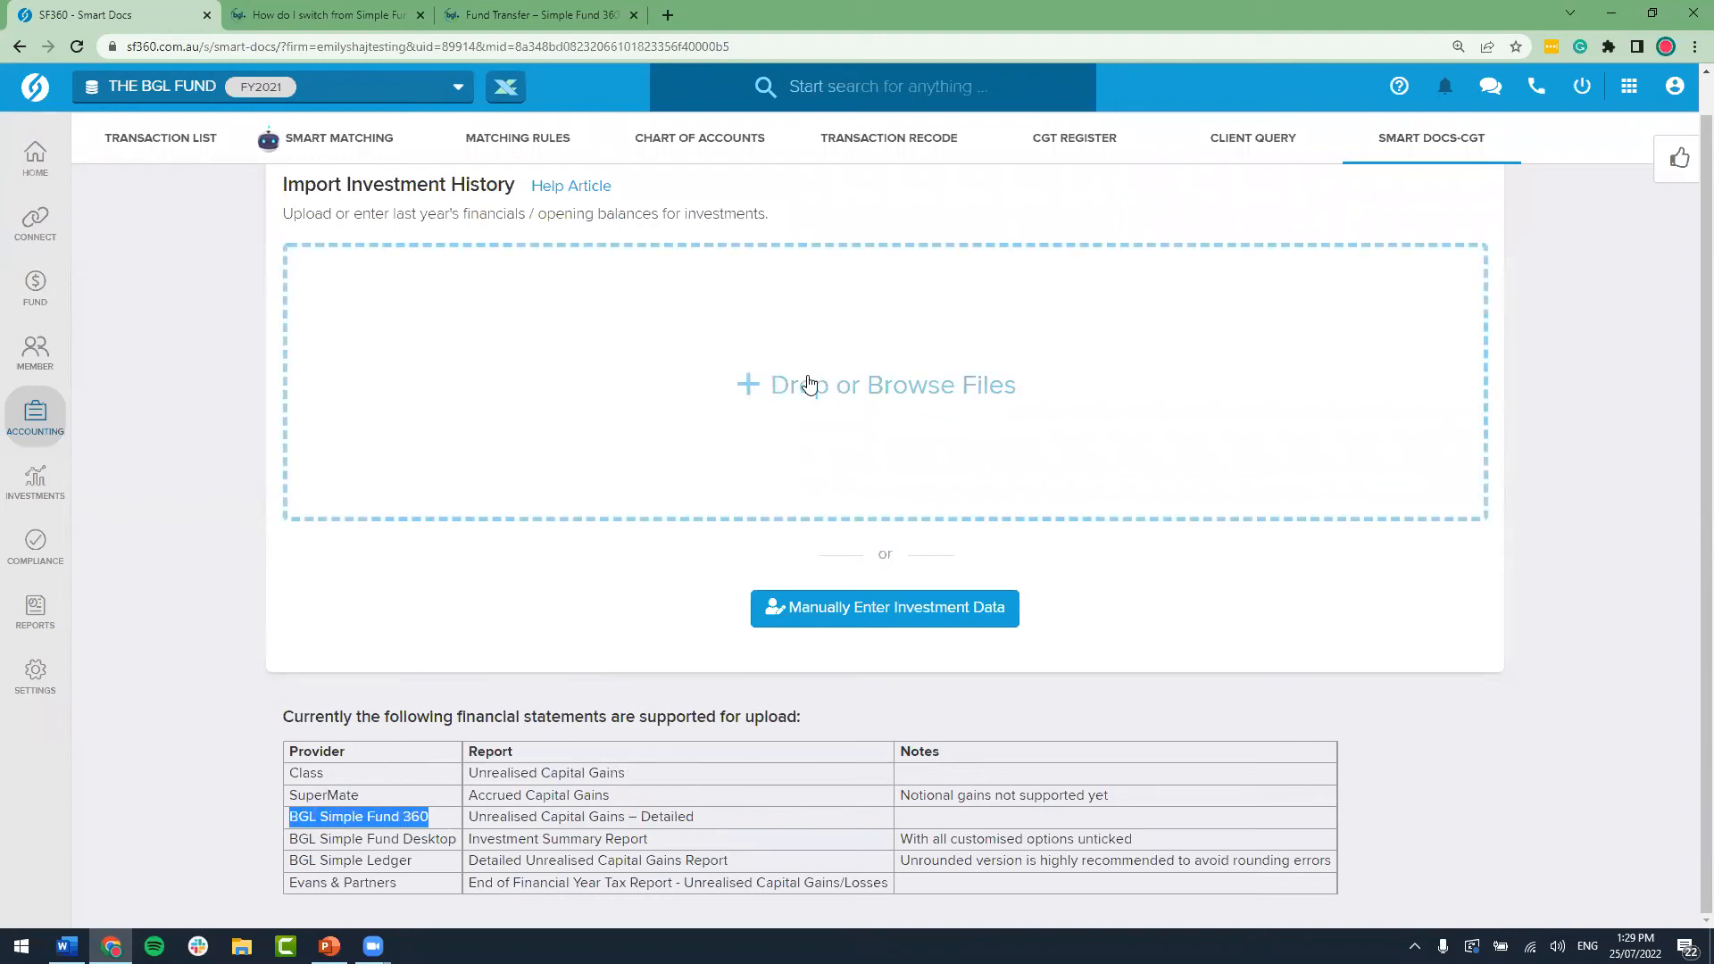
left_click(830, 401)
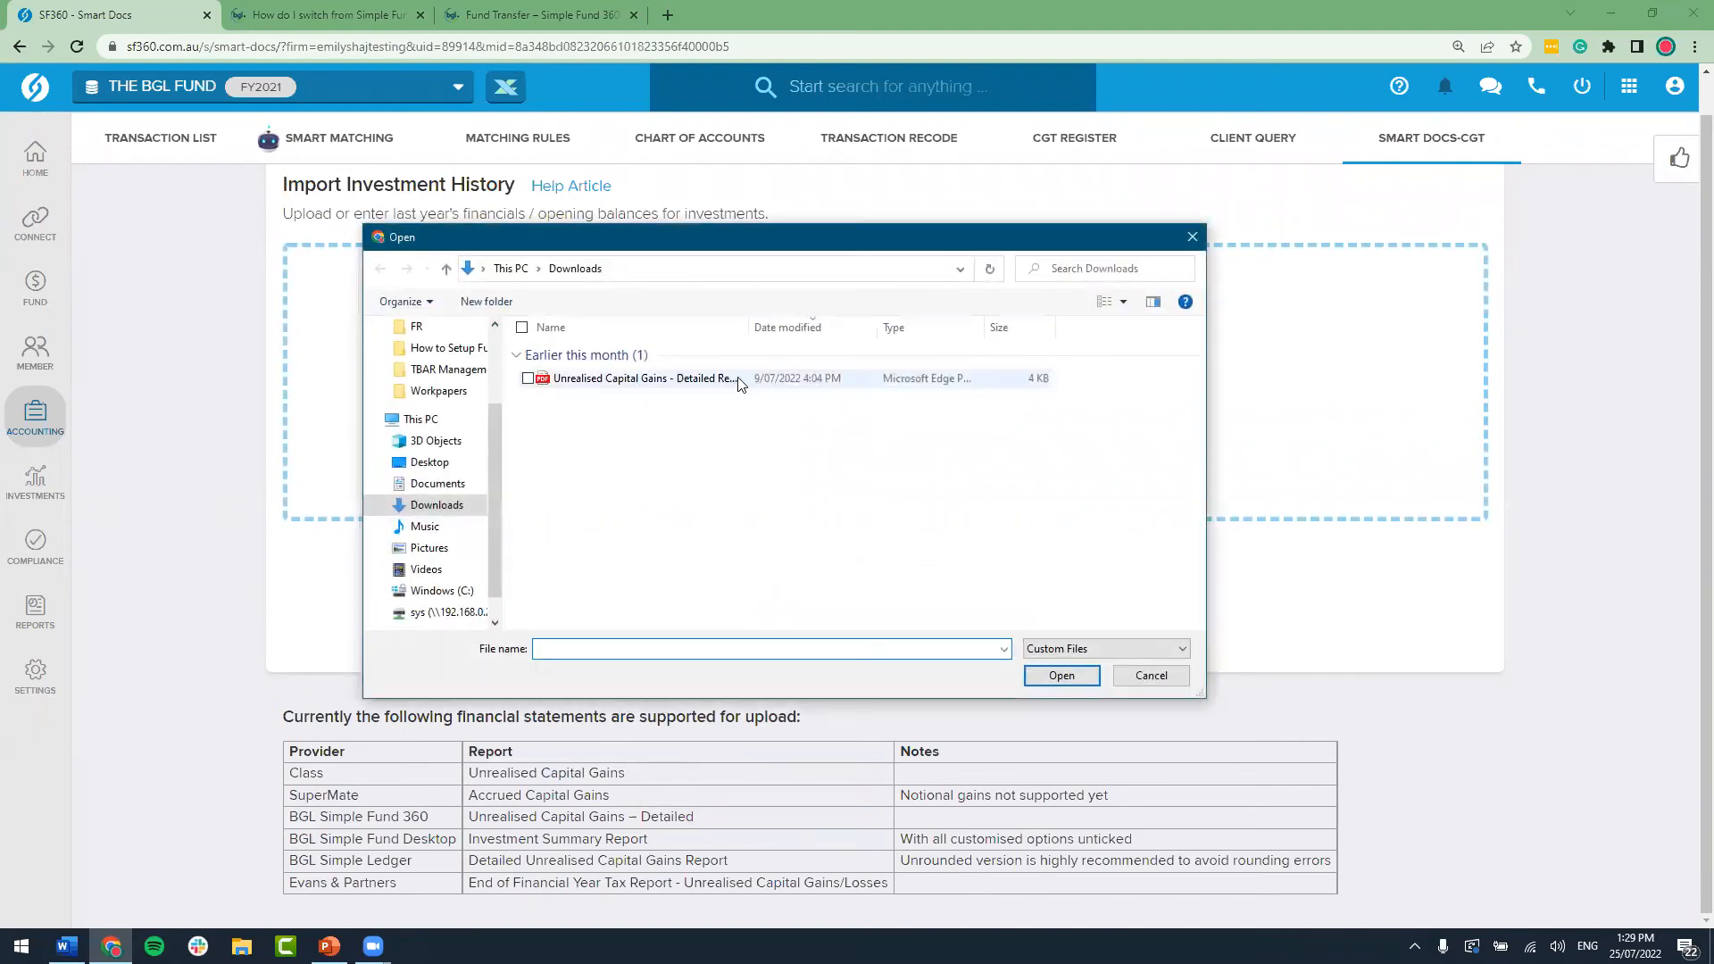
double_click(631, 383)
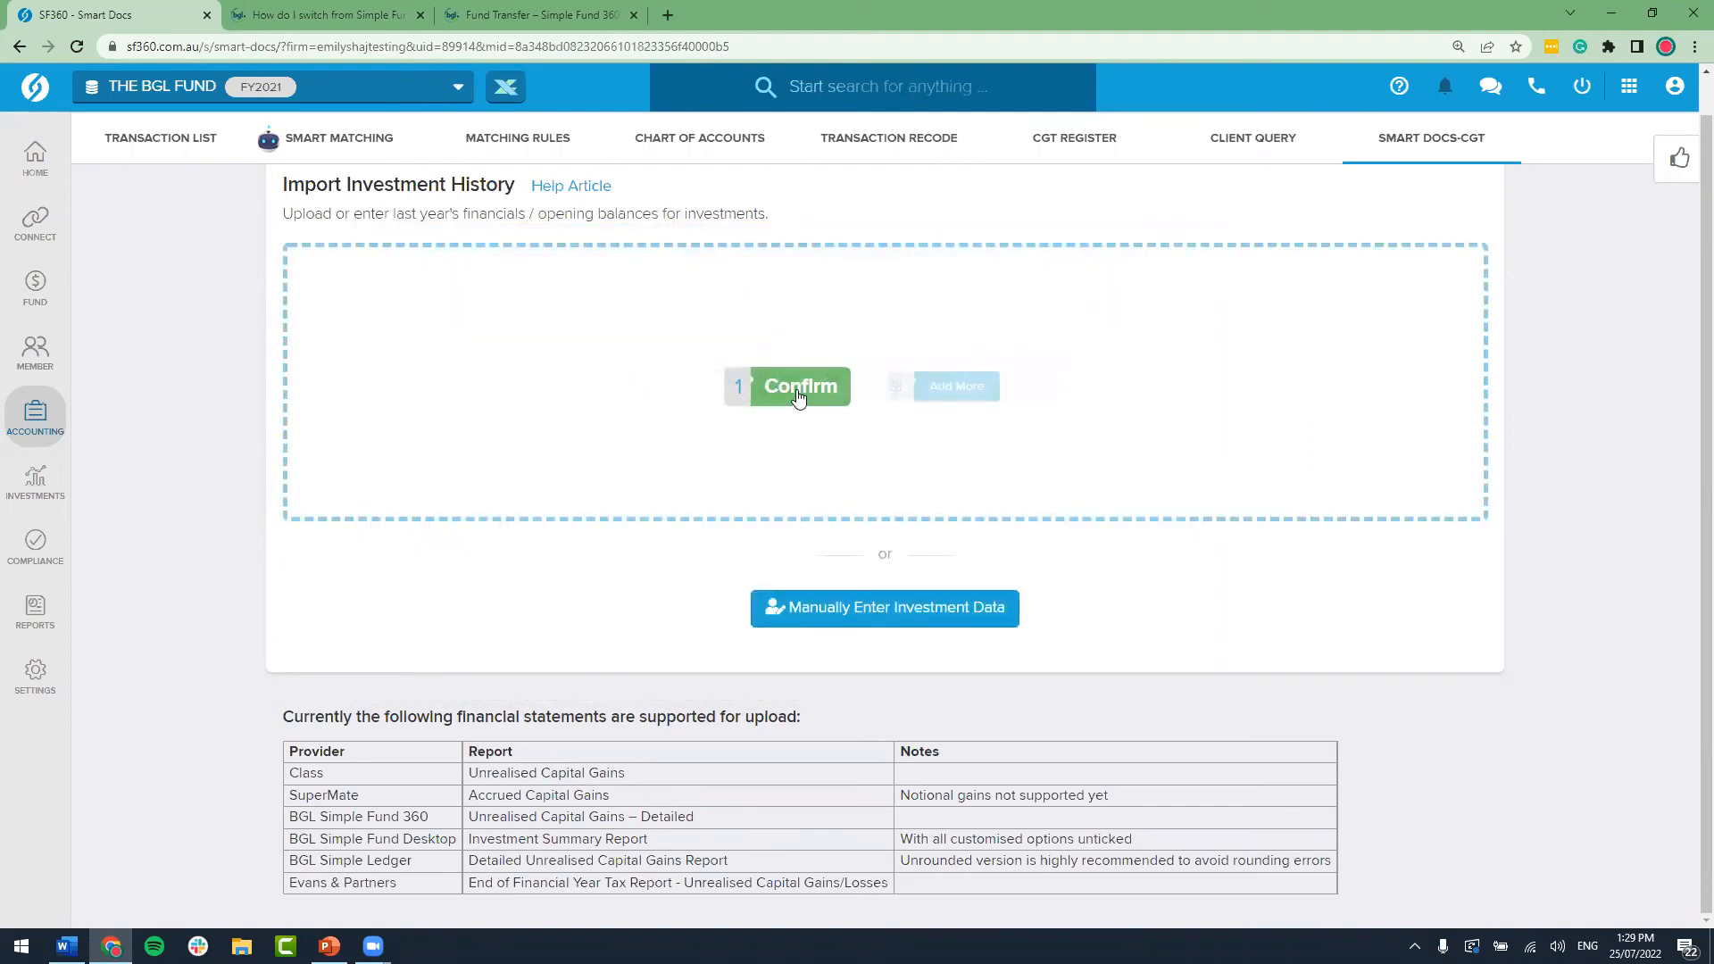
left_click(797, 390)
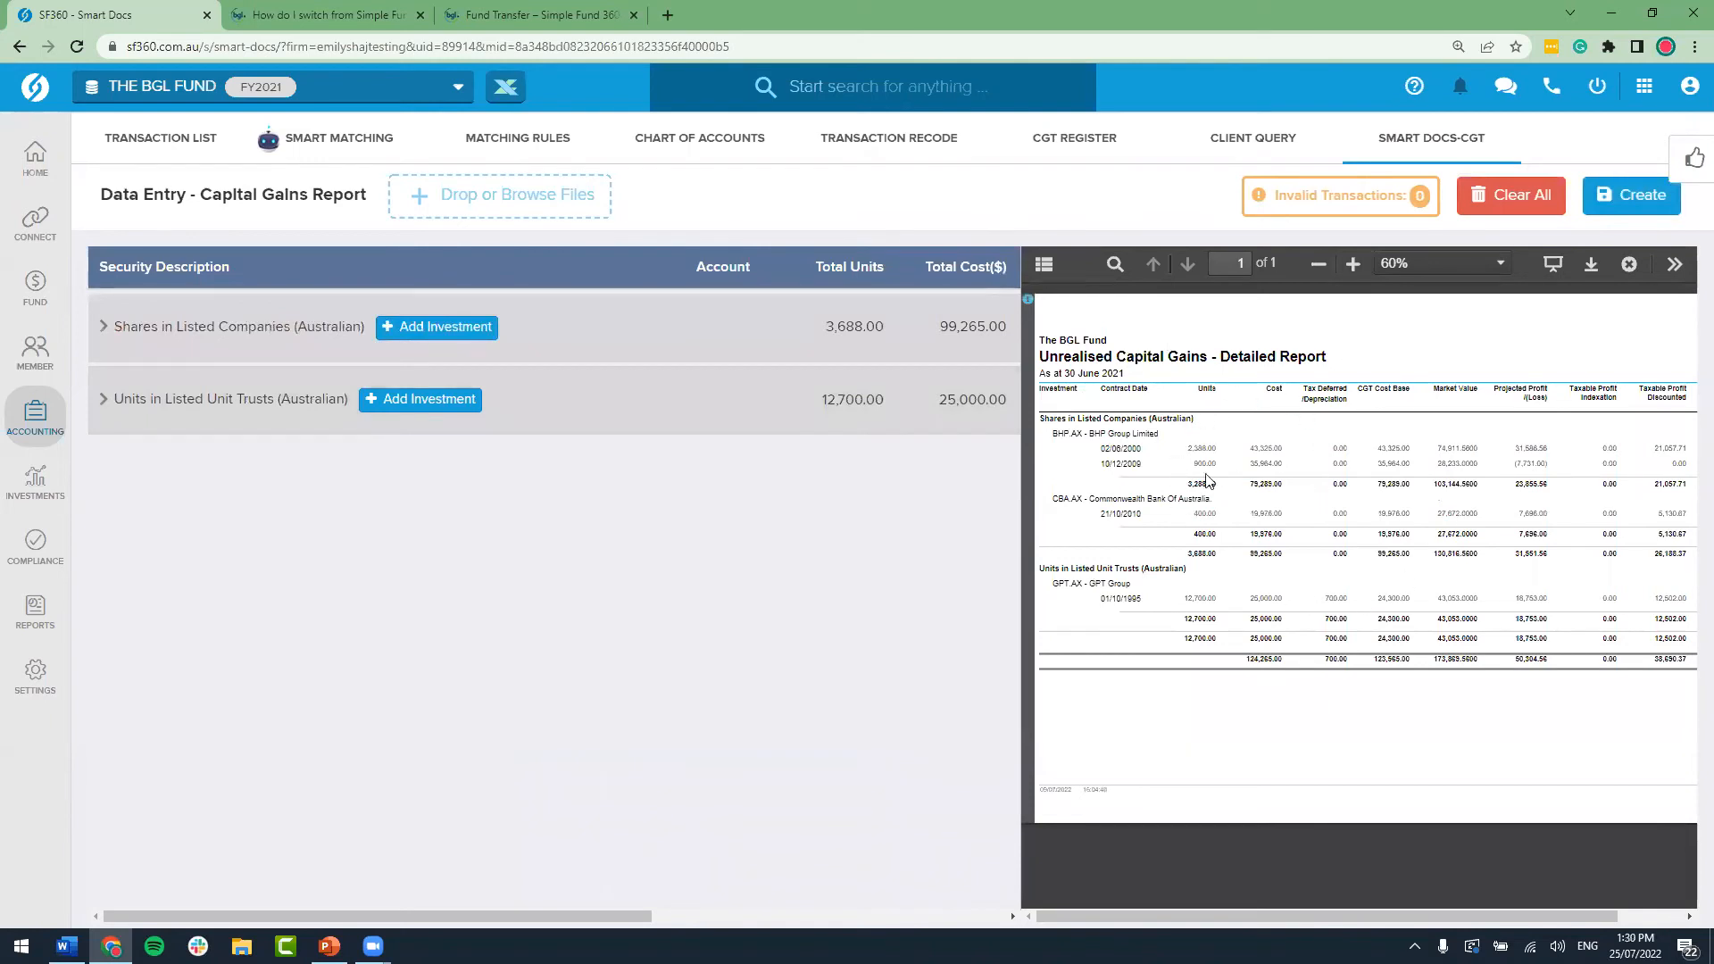
Step: Review the imported GPT Group purchase, revaluation and distribution entries, and delete the GPT Group and Commonwealth Bank investments from the import
left_click(106, 400)
left_click(106, 329)
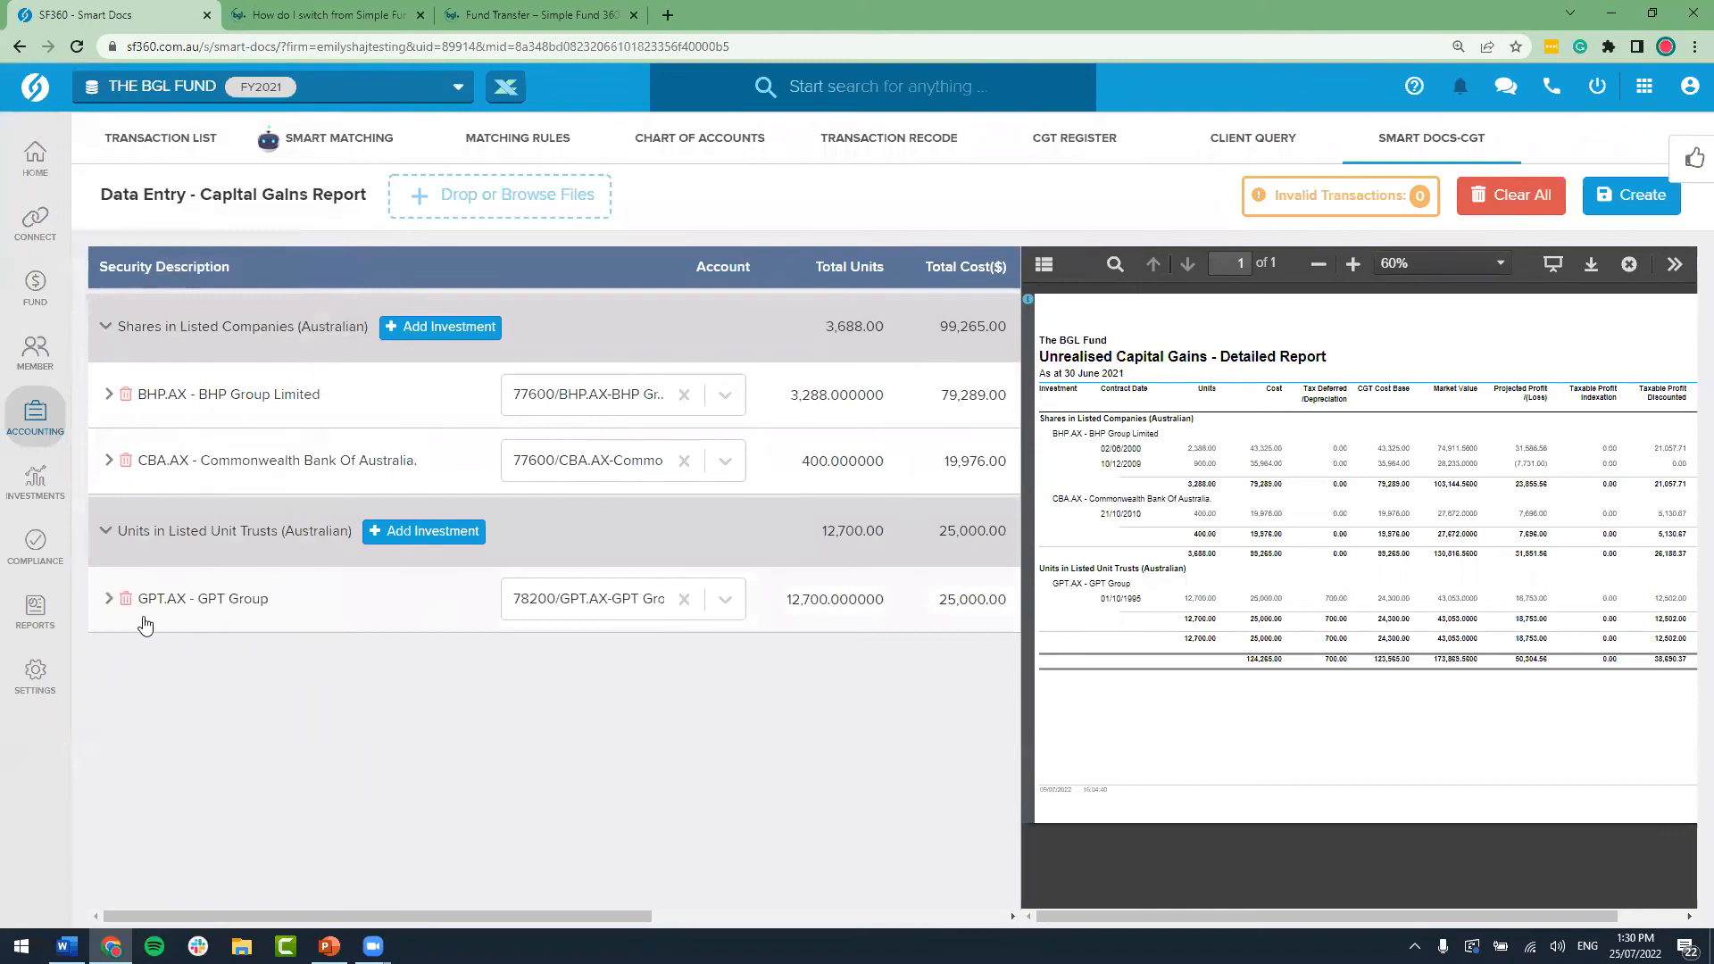
left_click(109, 599)
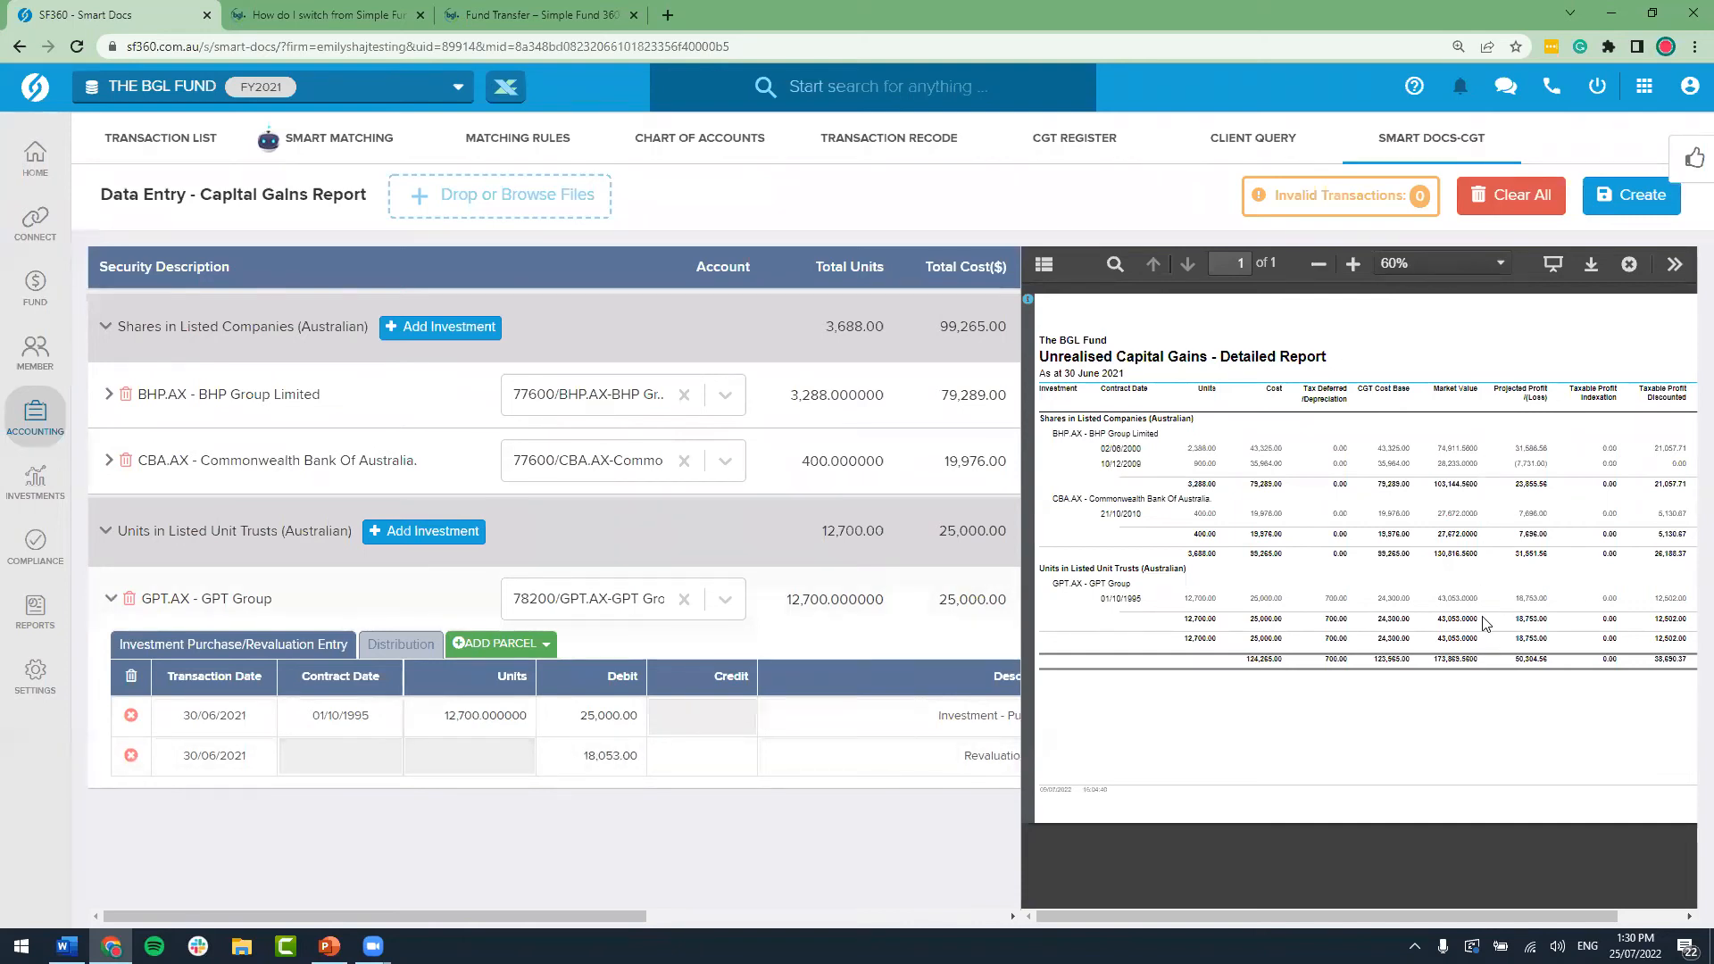
left_click(398, 651)
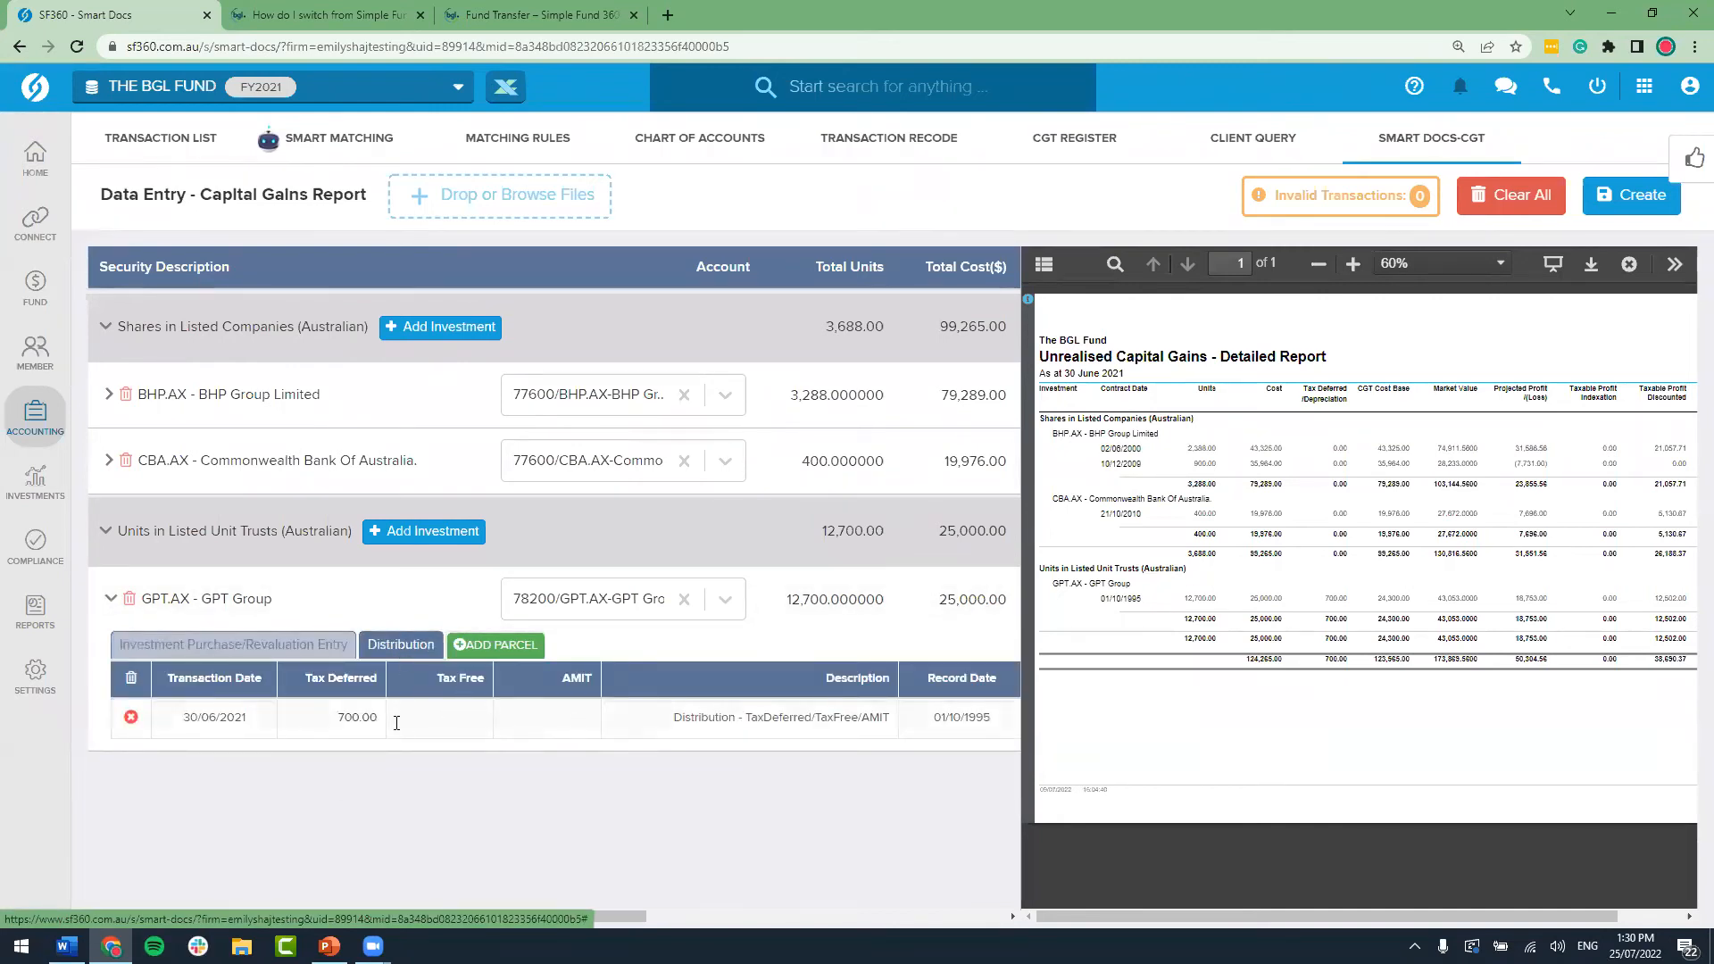
left_click(330, 646)
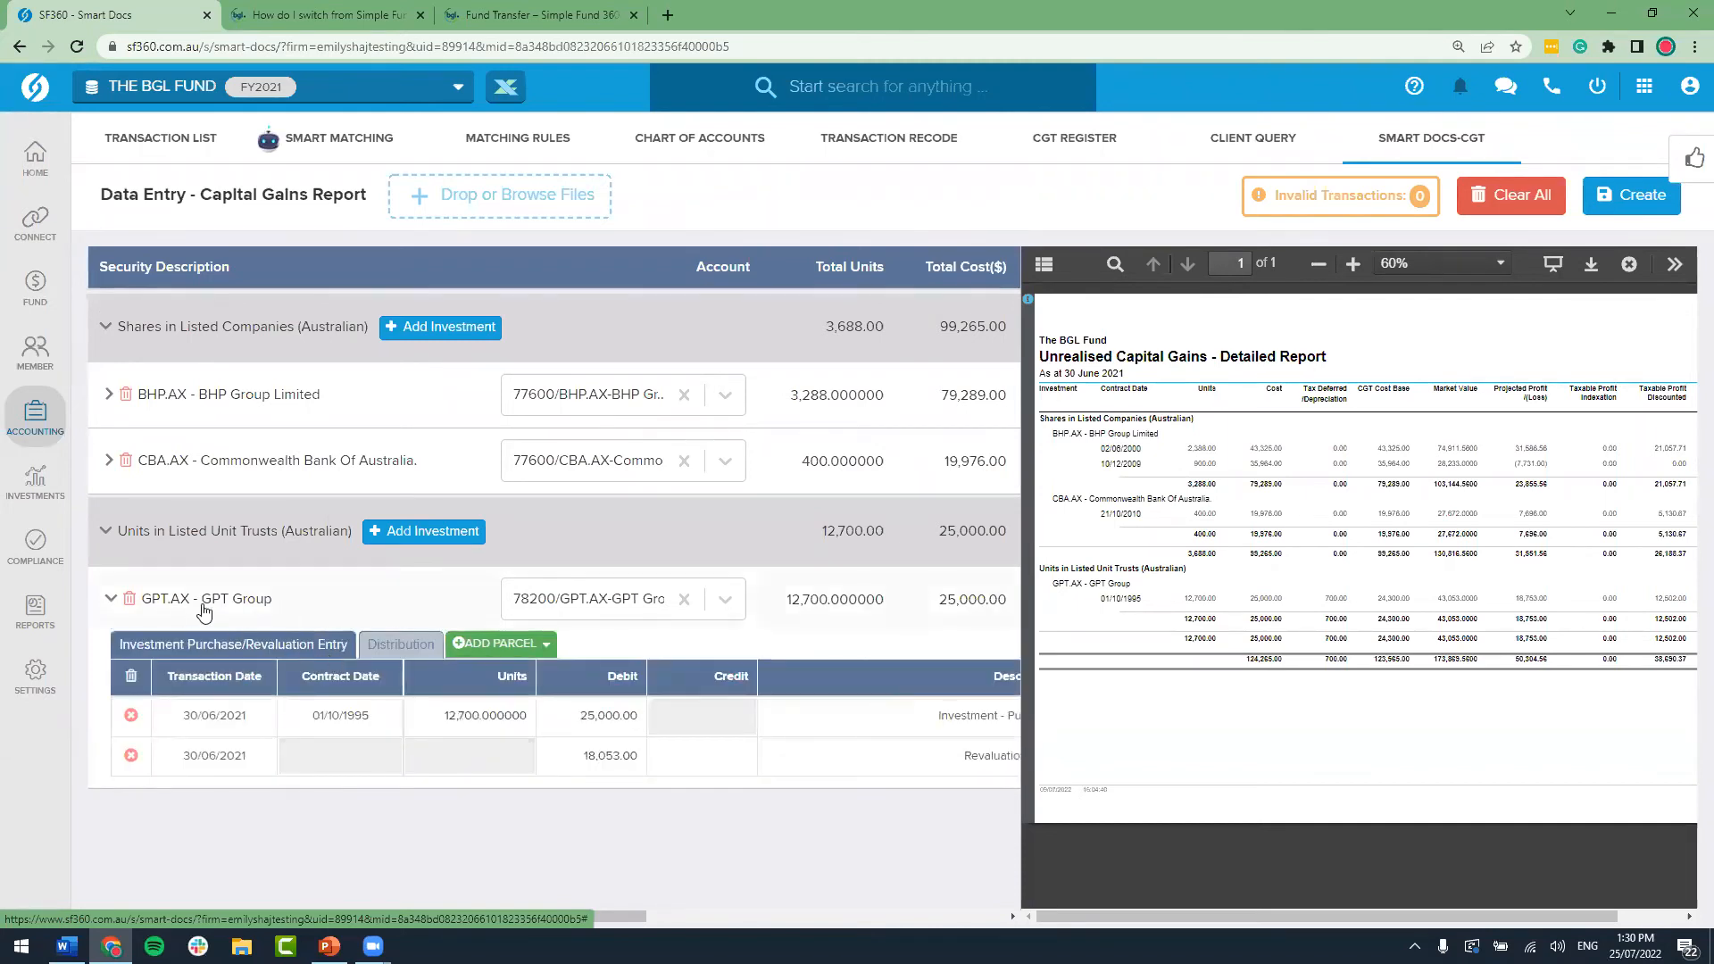
left_click(130, 598)
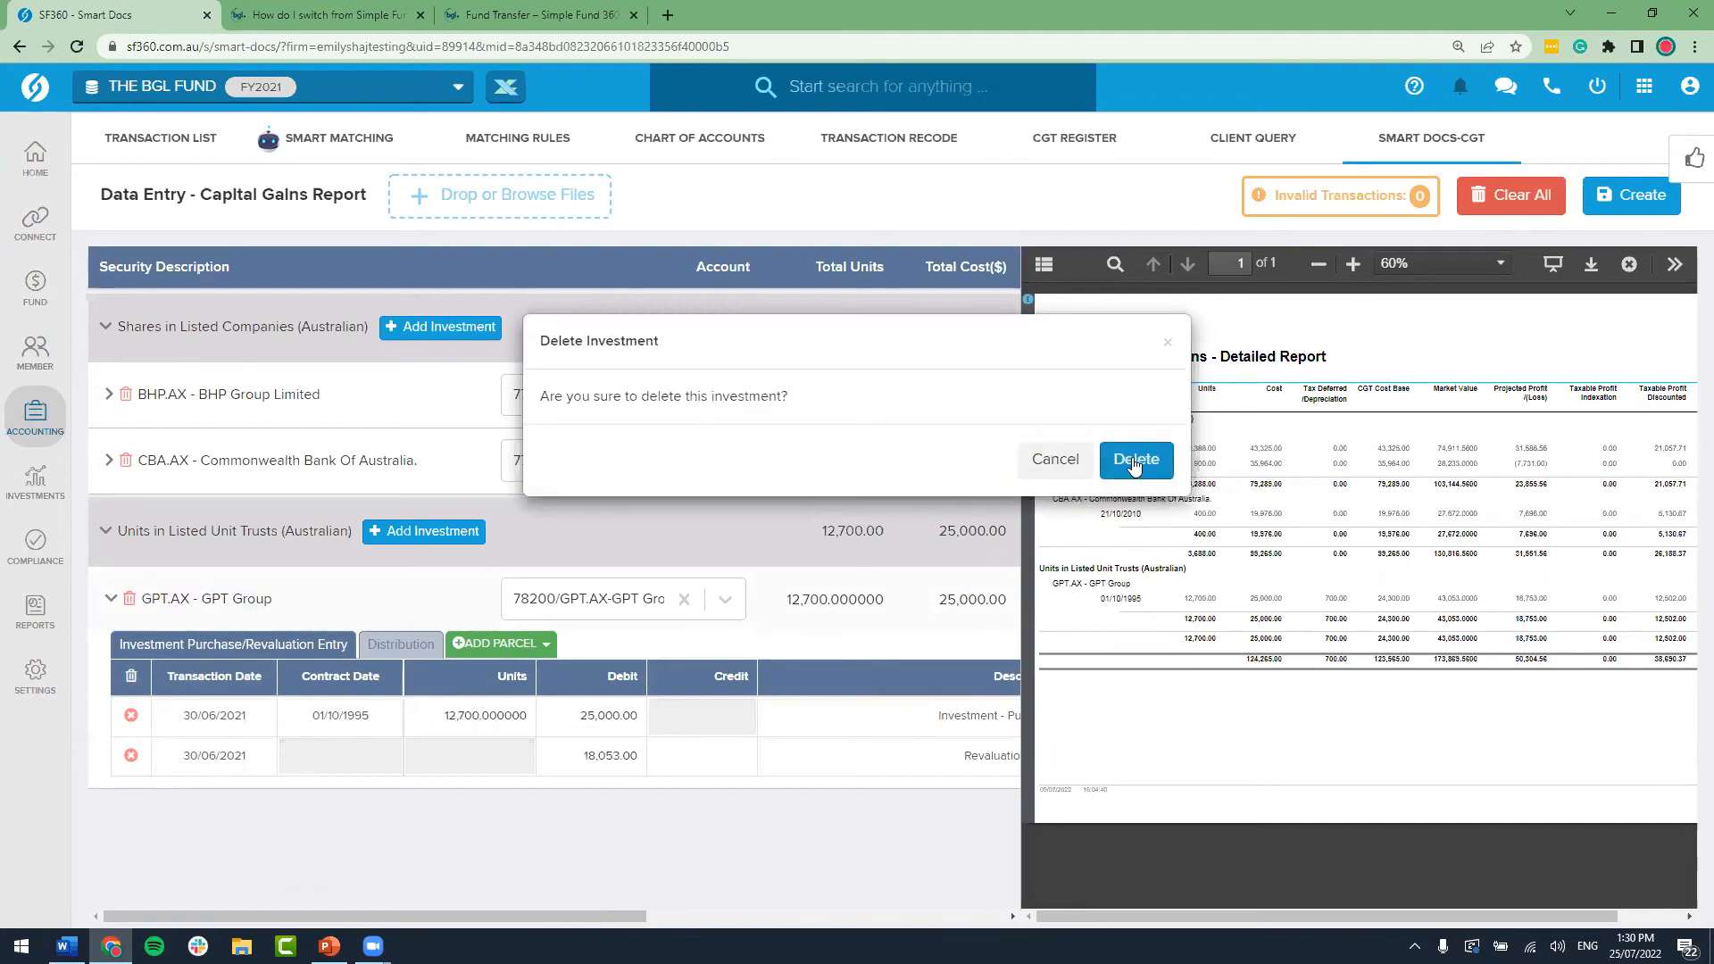
left_click(1134, 464)
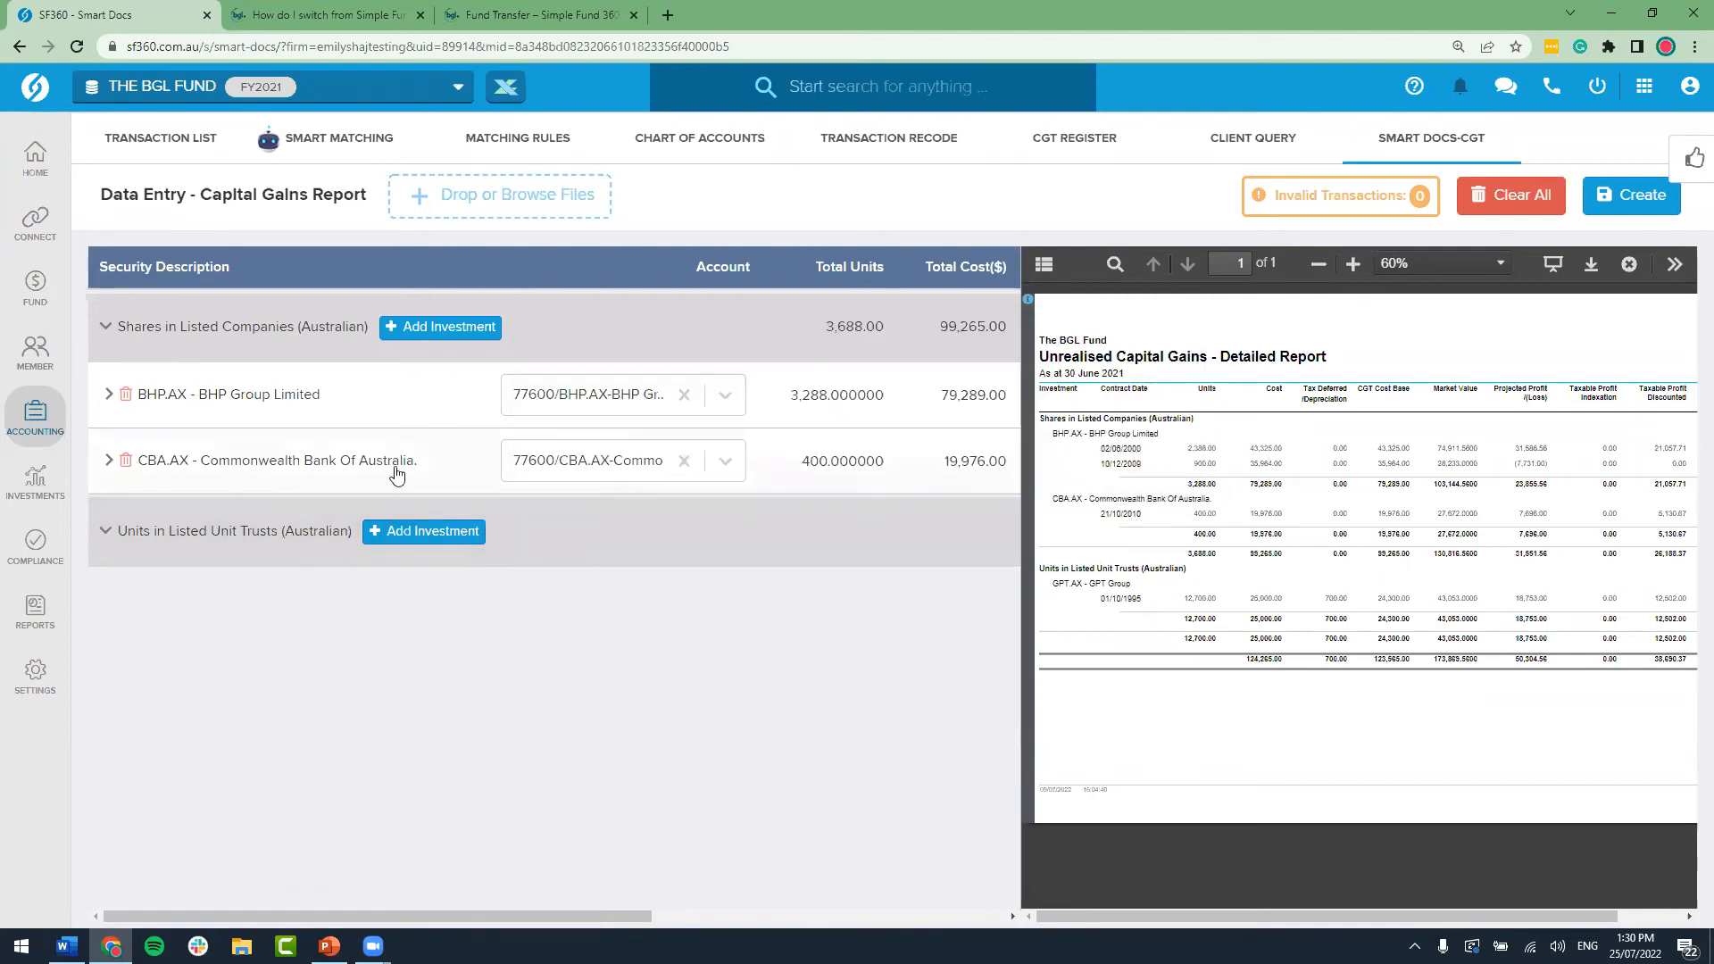
left_click(126, 460)
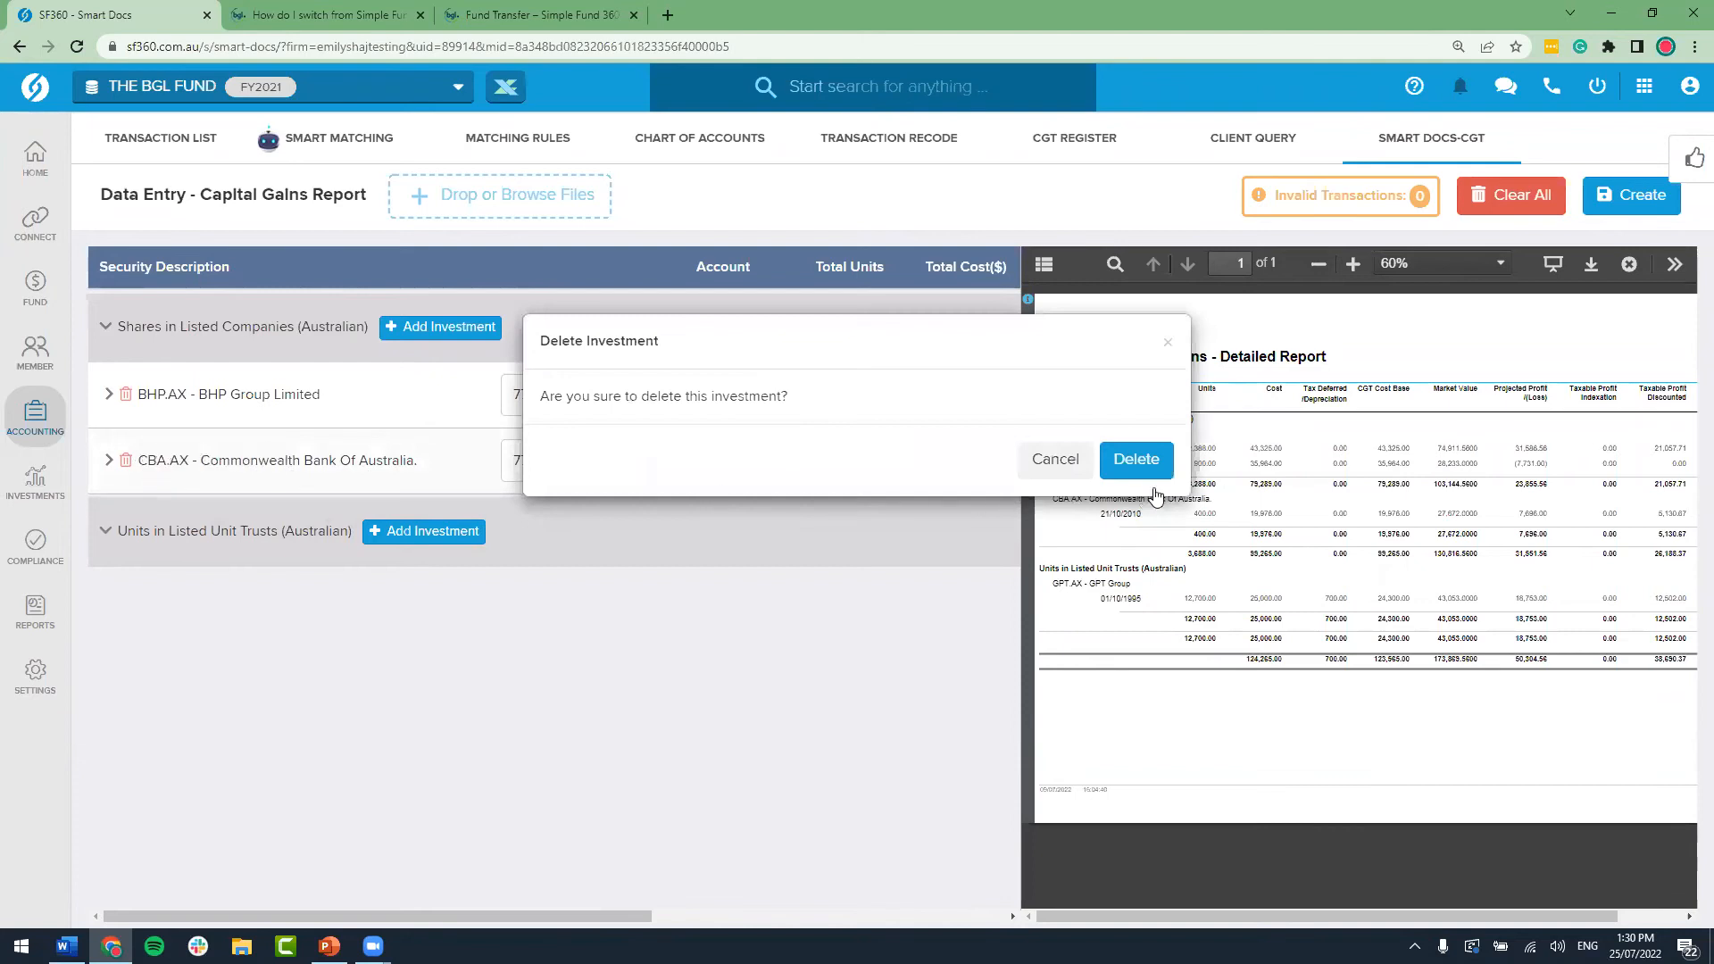
left_click(1135, 460)
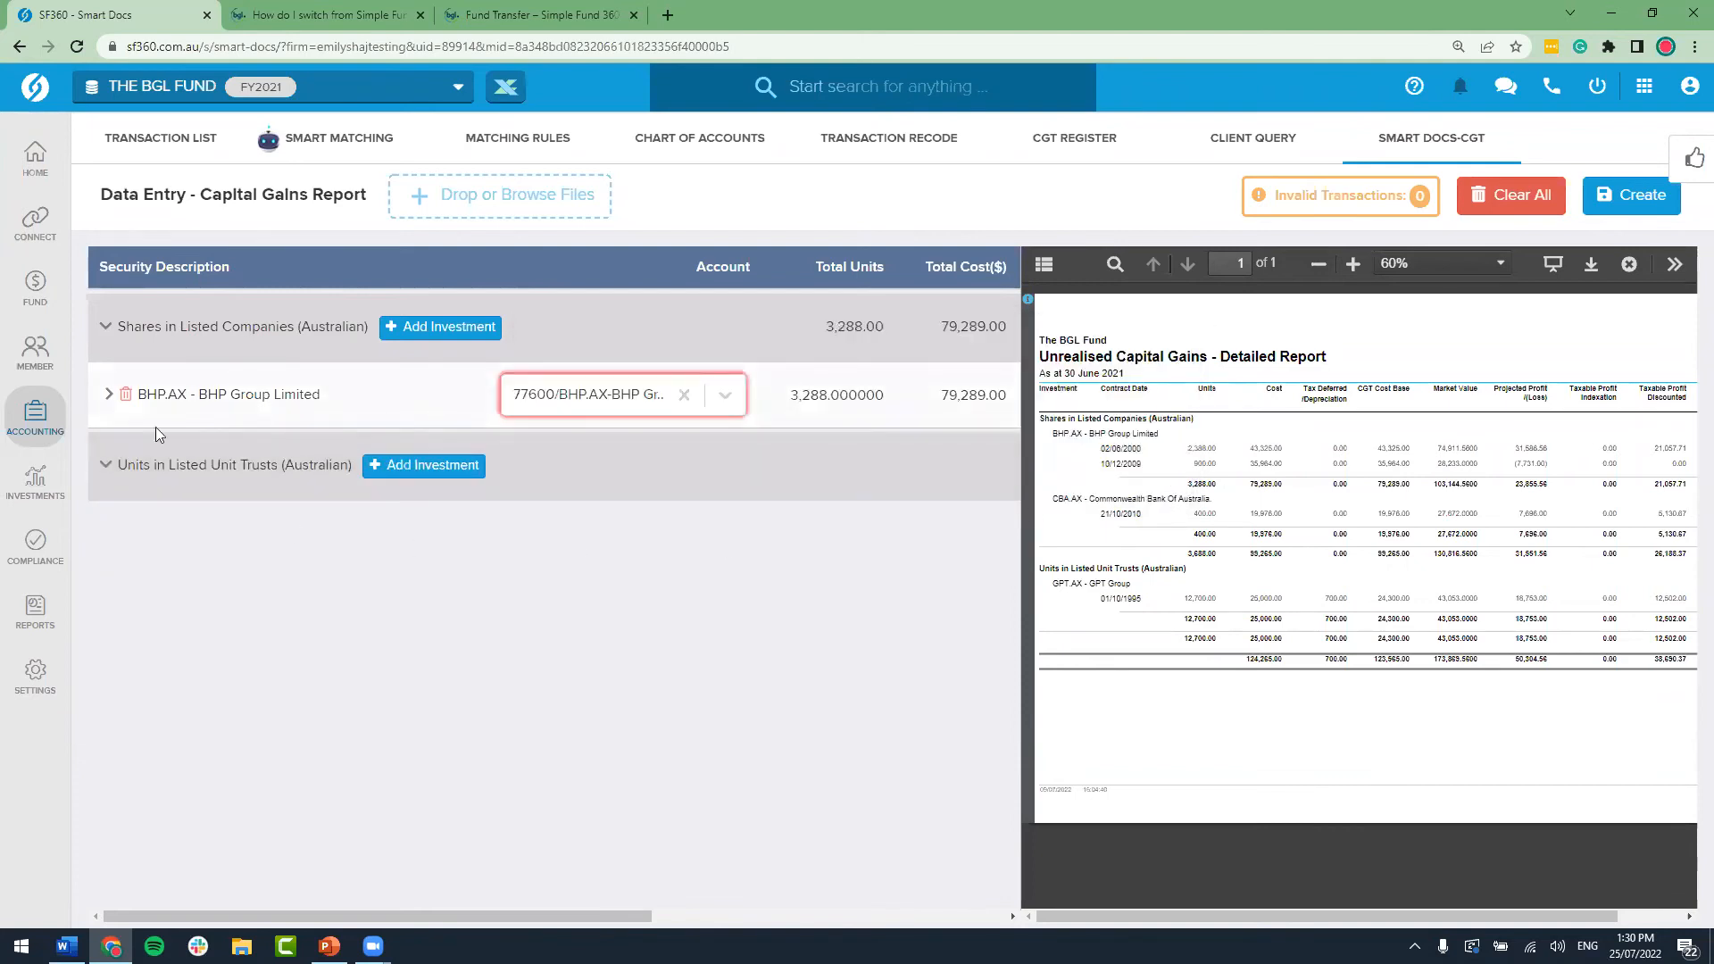
Step: Check the BHP Group Limited parcels, create their transactions, and view them in the transaction list
left_click(106, 398)
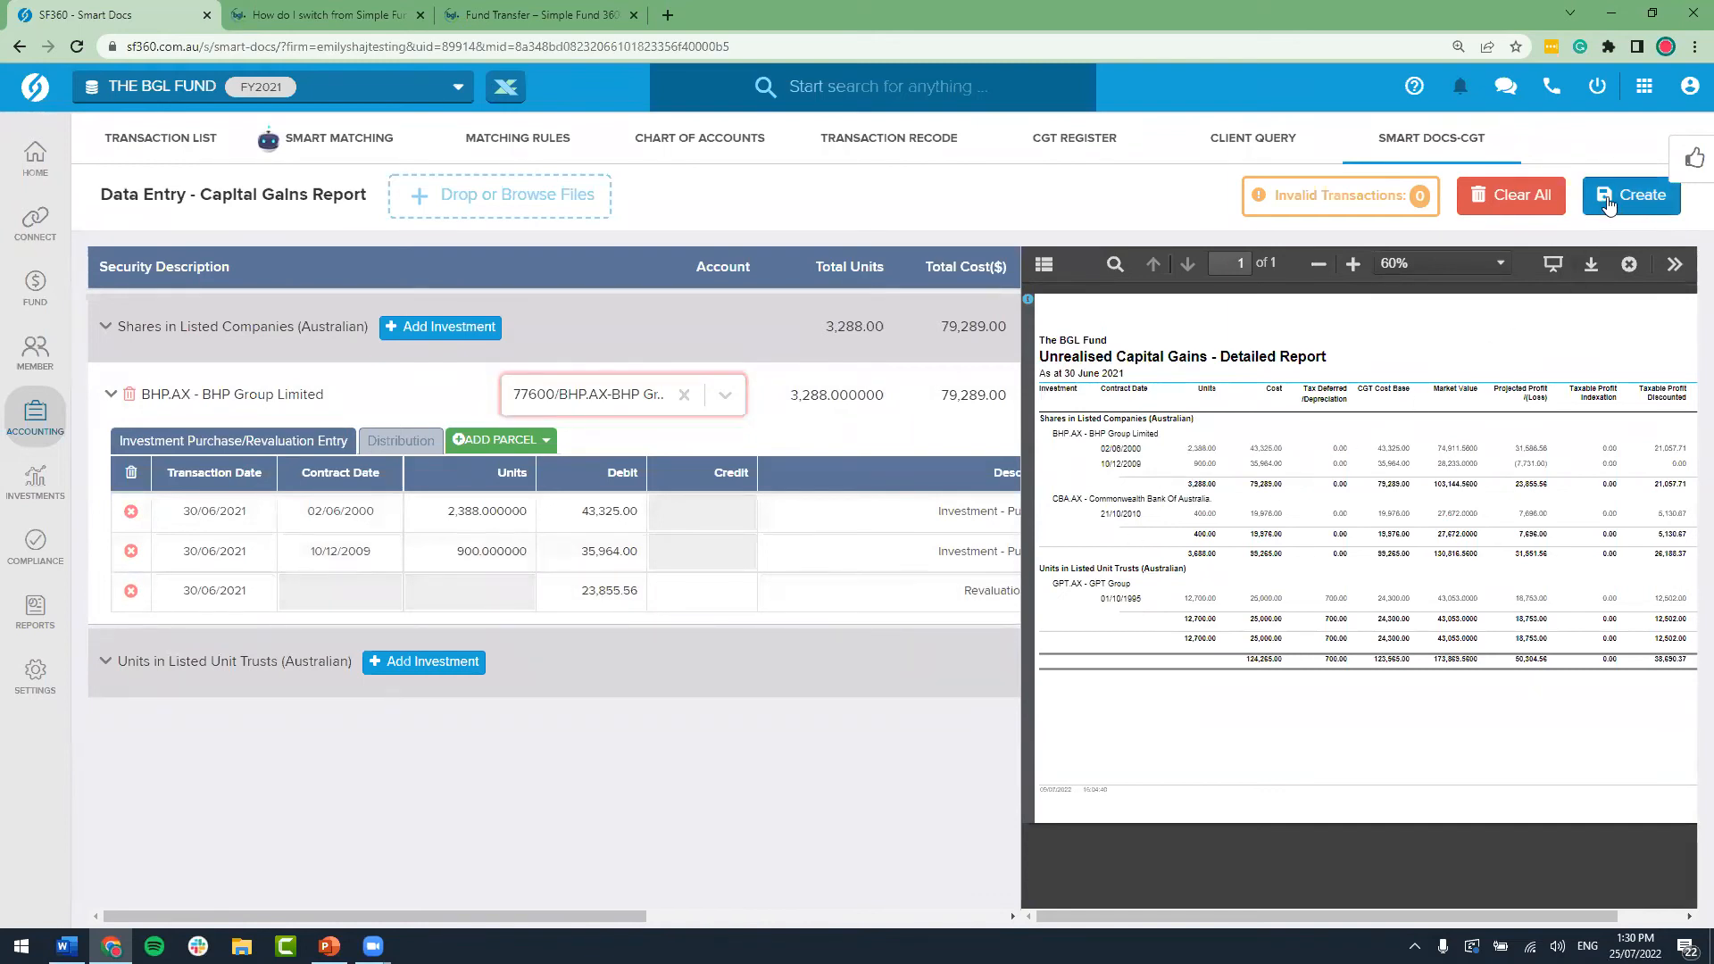
left_click(1645, 201)
left_click(1136, 471)
left_click(665, 473)
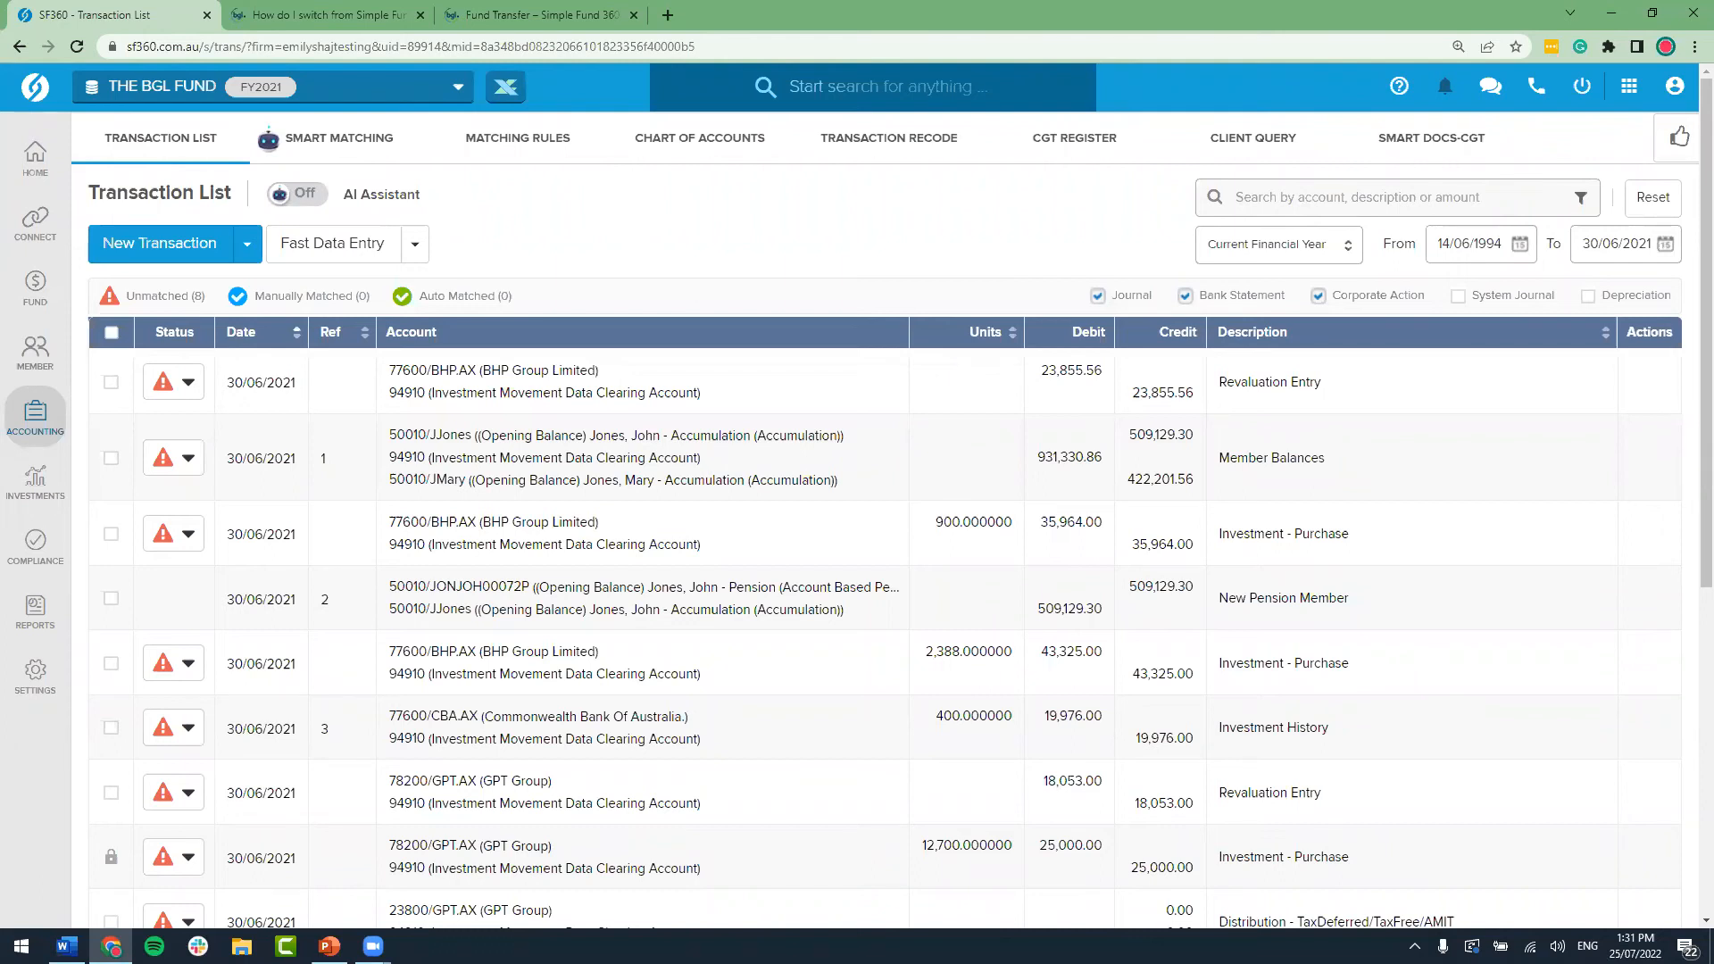
Step: Return to Smart Docs-CGT and review which providers' reports are supported for upload
mouse_move(36, 413)
left_click(141, 413)
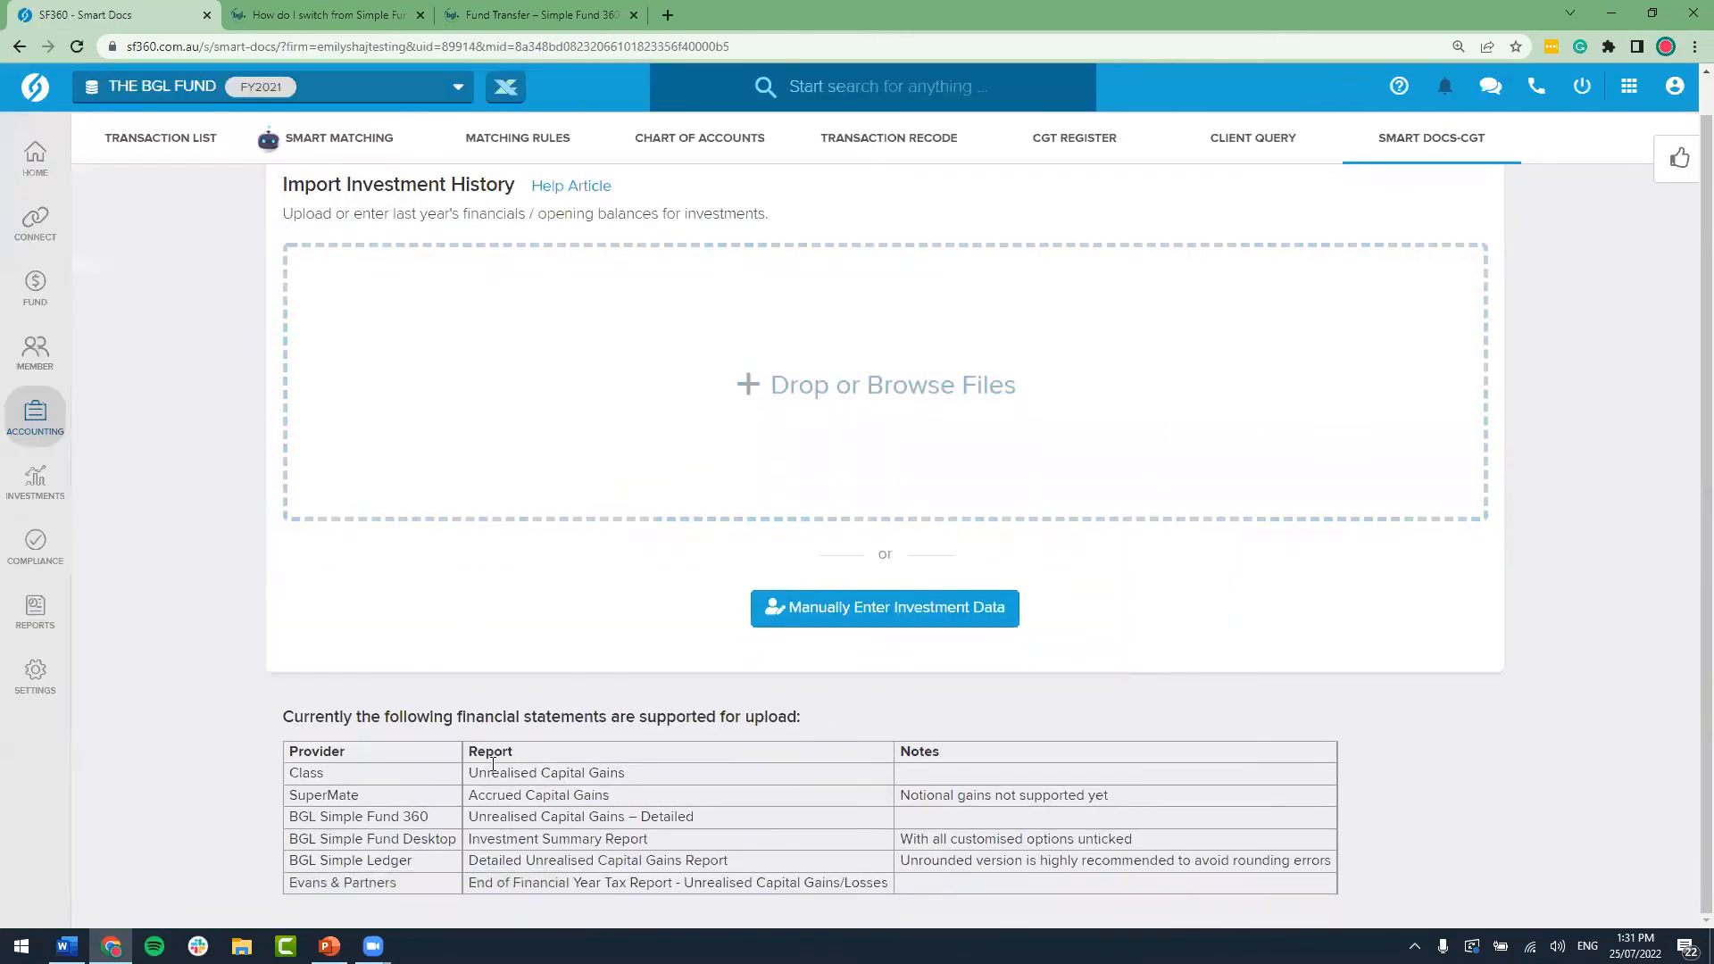
left_click_drag(487, 773, 525, 804)
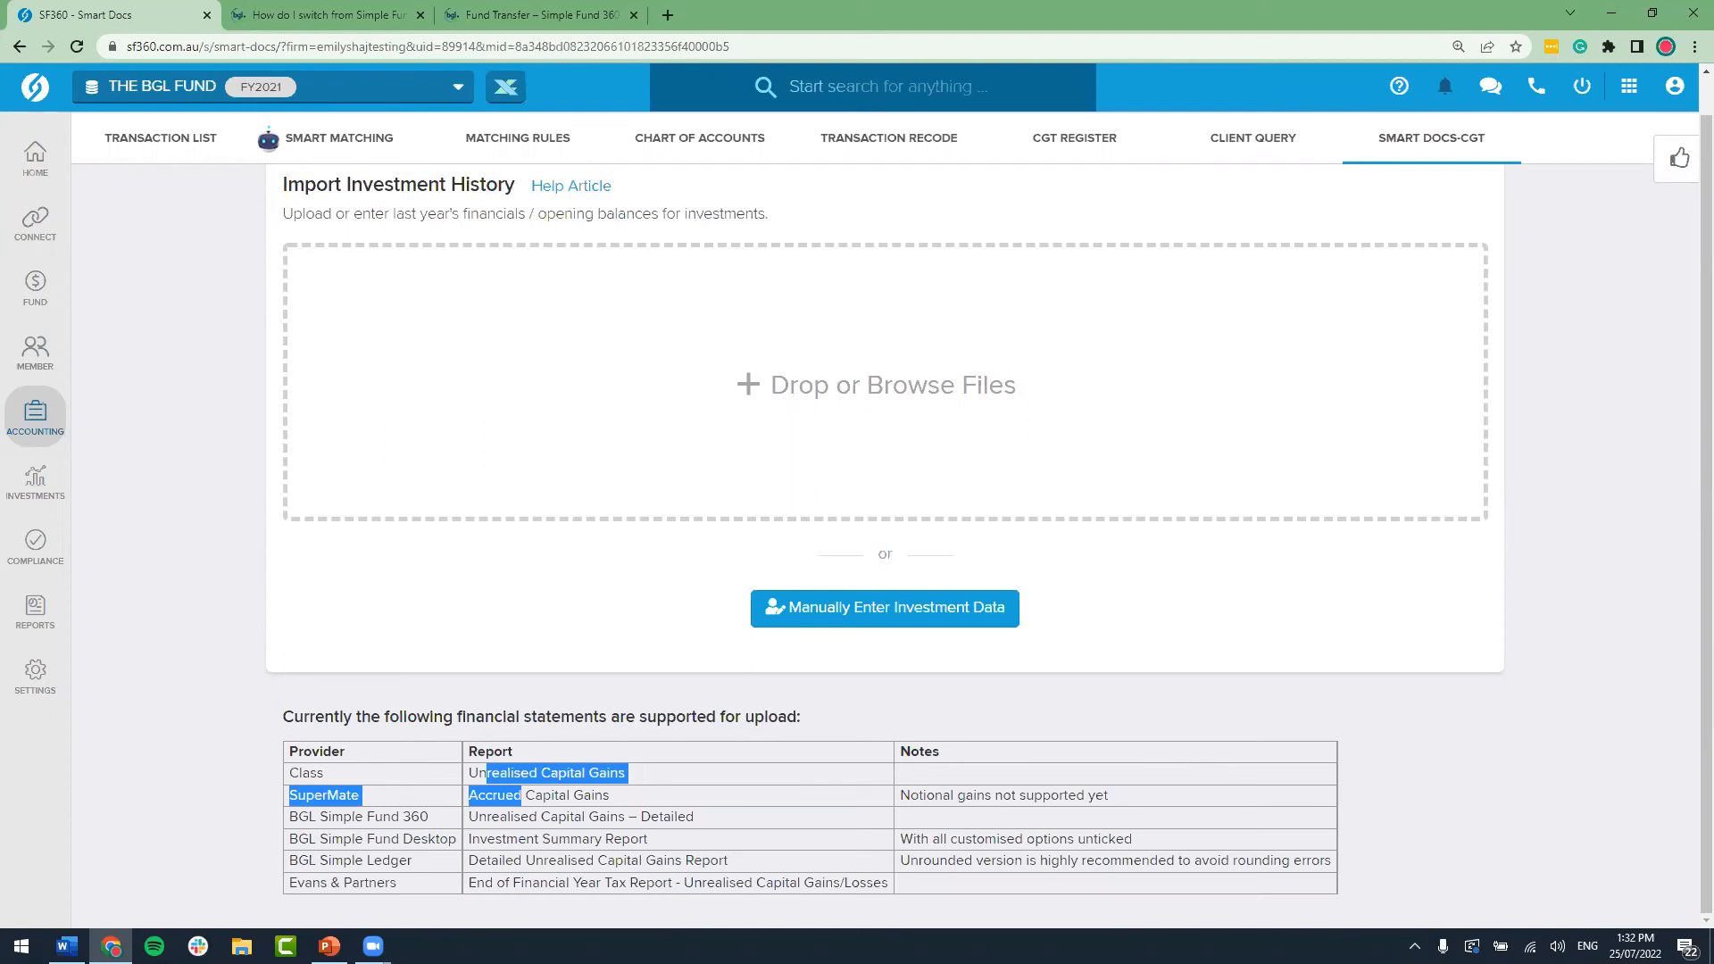
Step: Switch to the PowerPoint deck and present the Unrealised Capital Gains slide showing how each investment's revaluation is calculated
key("alt+Tab")
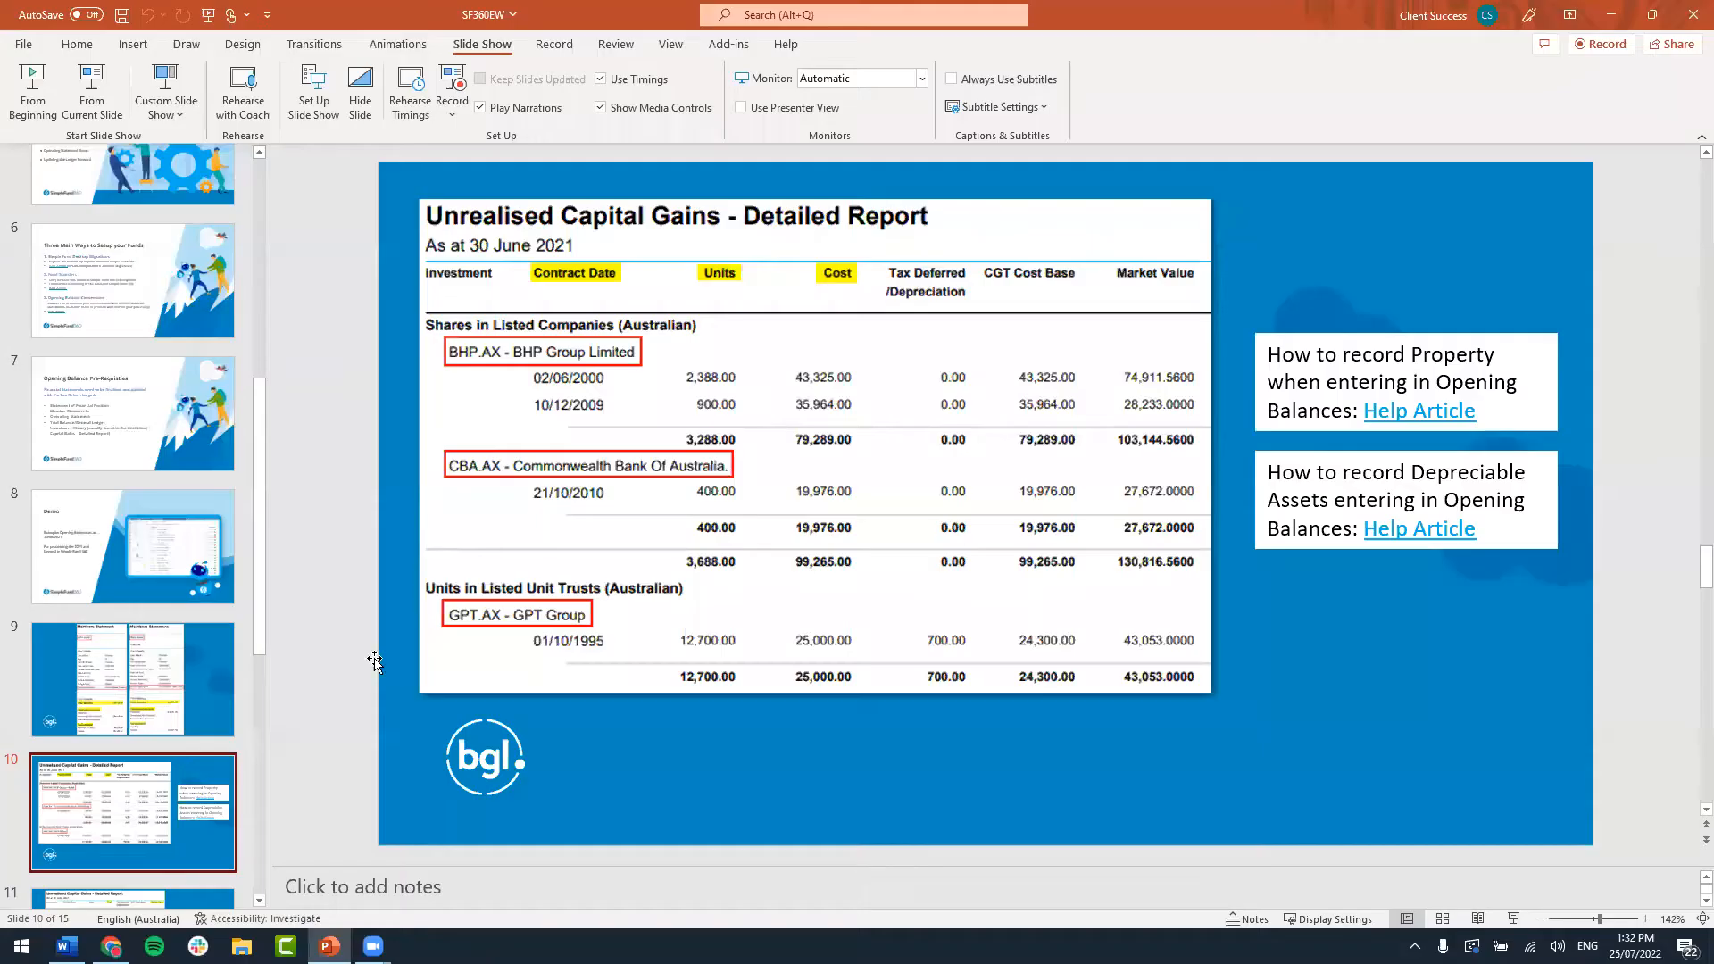
scroll(205, 671, "down", 3)
left_click(205, 798)
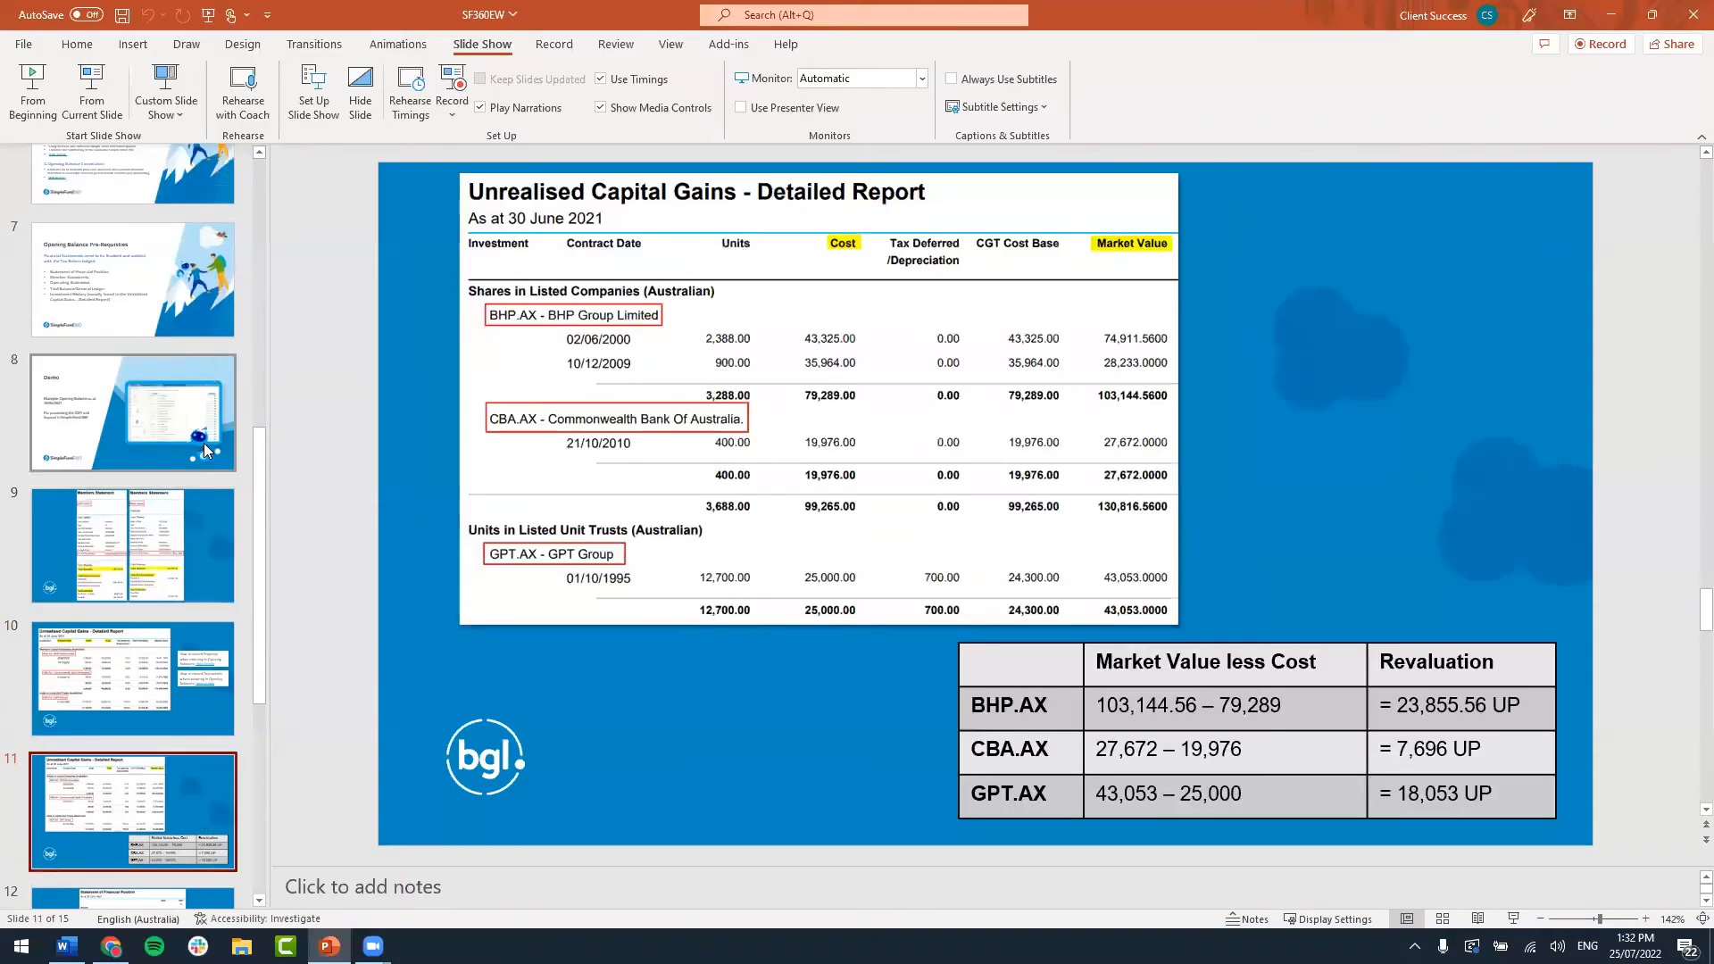
left_click(104, 92)
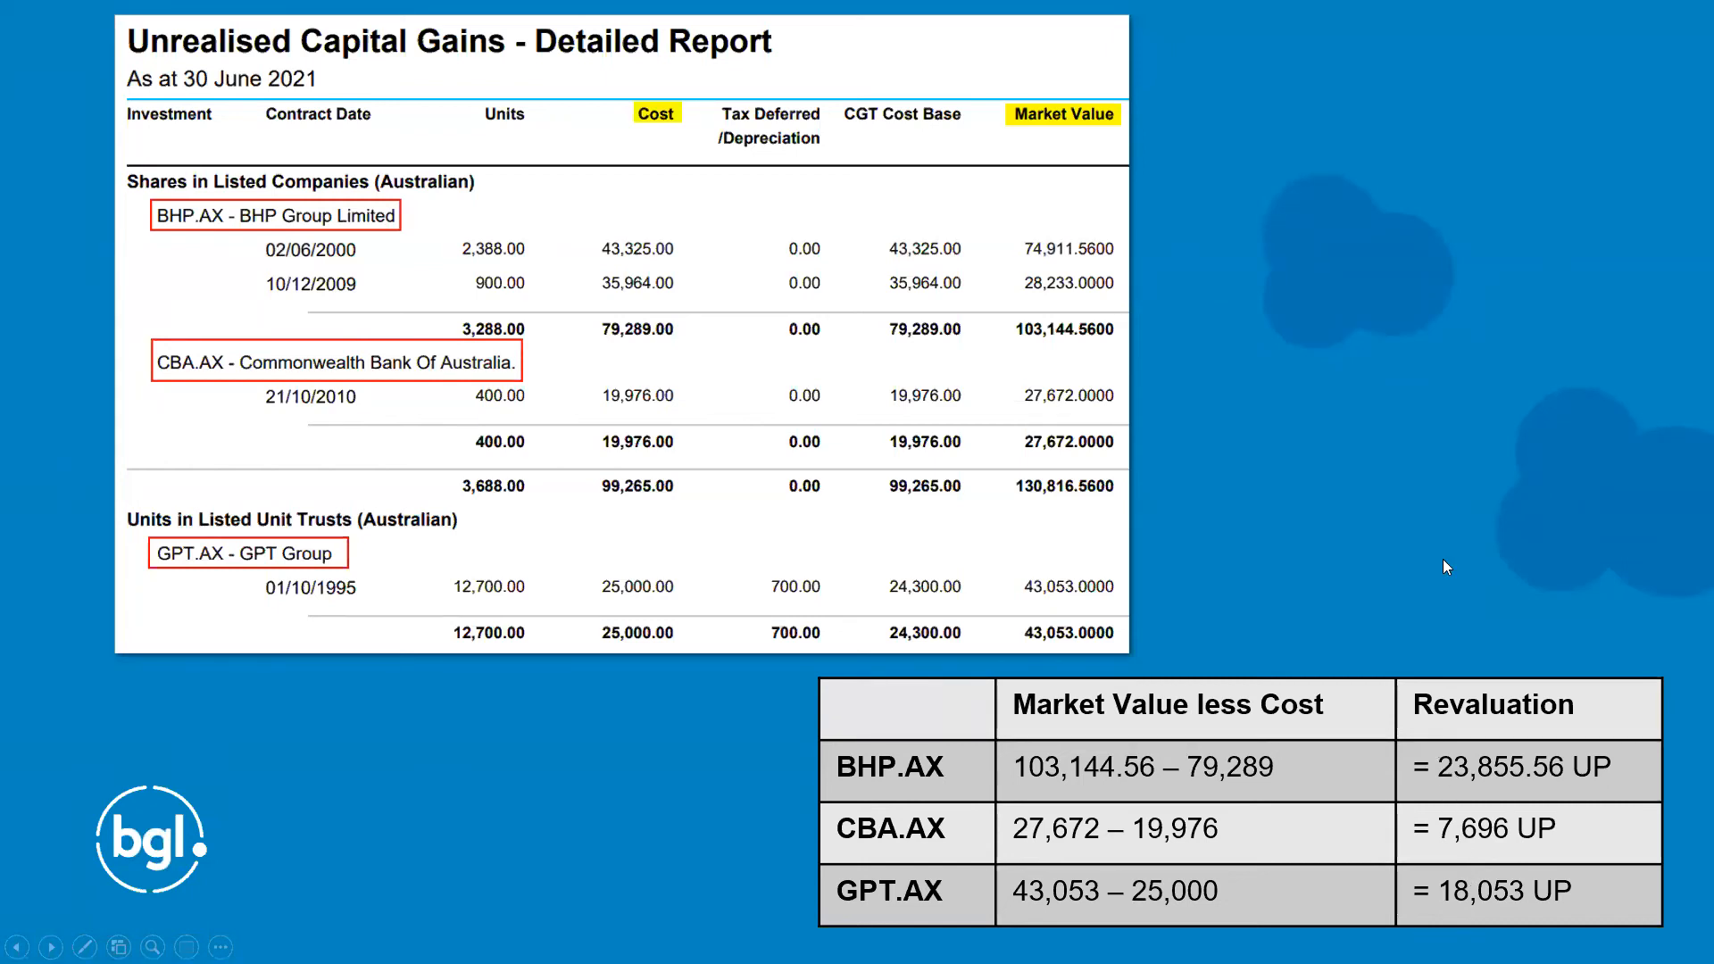
key("Escape")
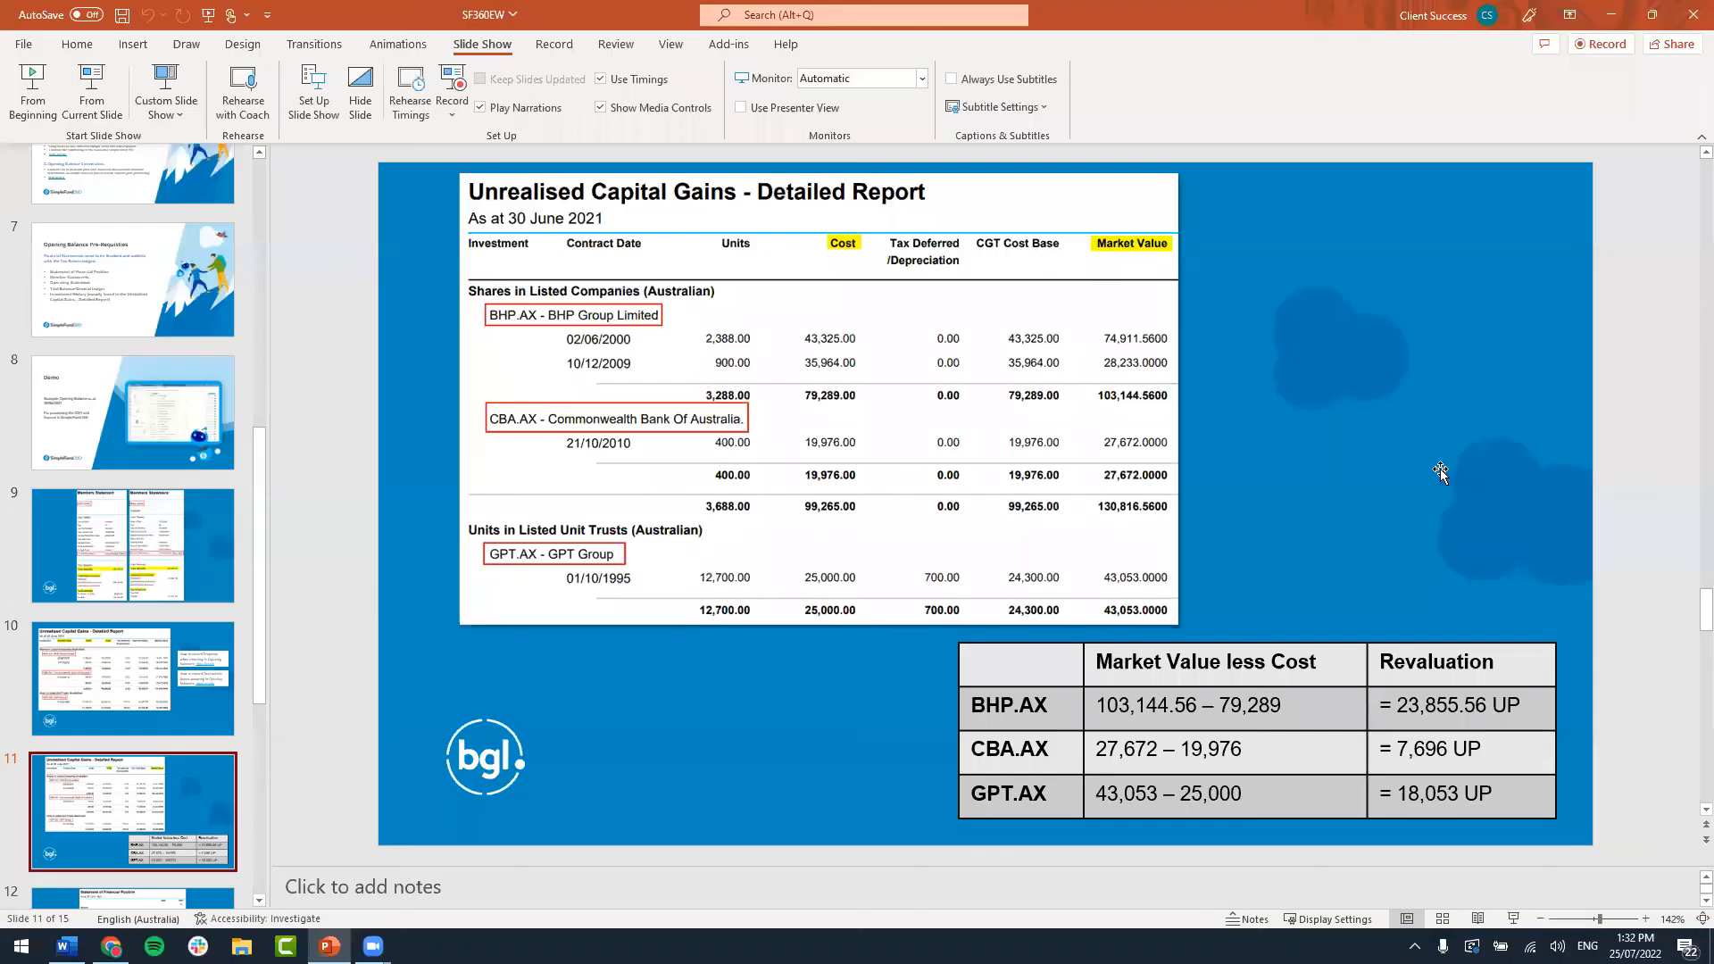
Step: Return to Simple Fund 360 and start a new general journal from the transaction list with the description Revaluation
left_click(1611, 18)
mouse_move(36, 412)
left_click(183, 178)
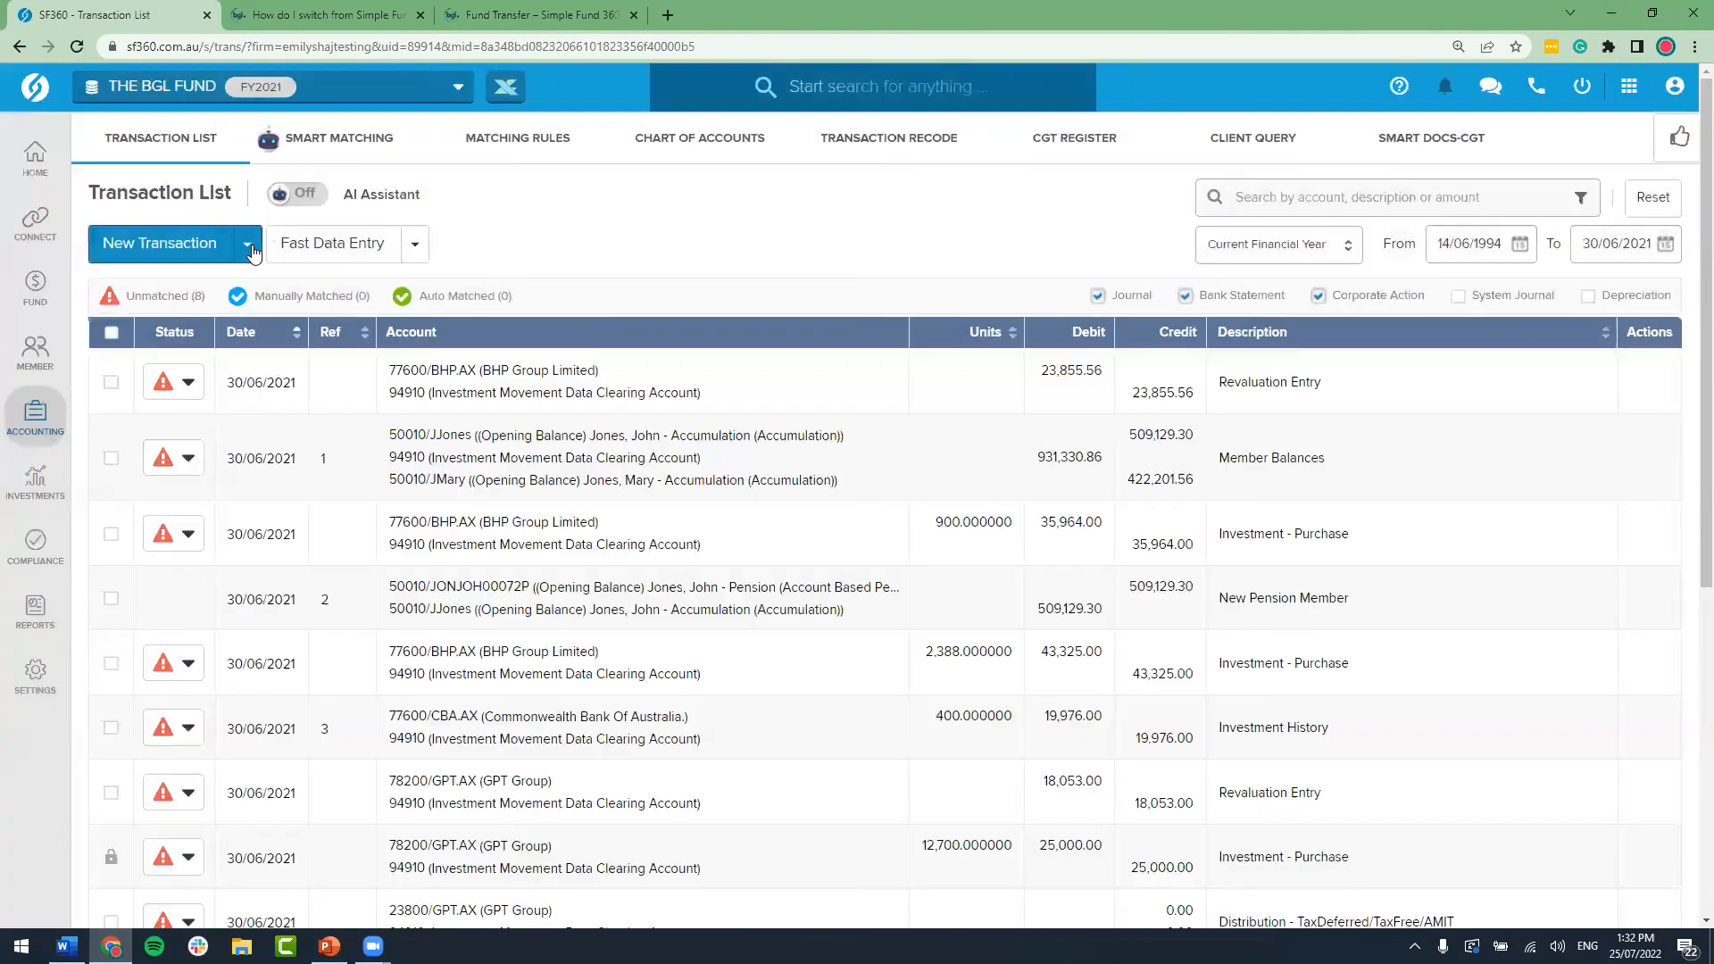
left_click(253, 255)
left_click(241, 310)
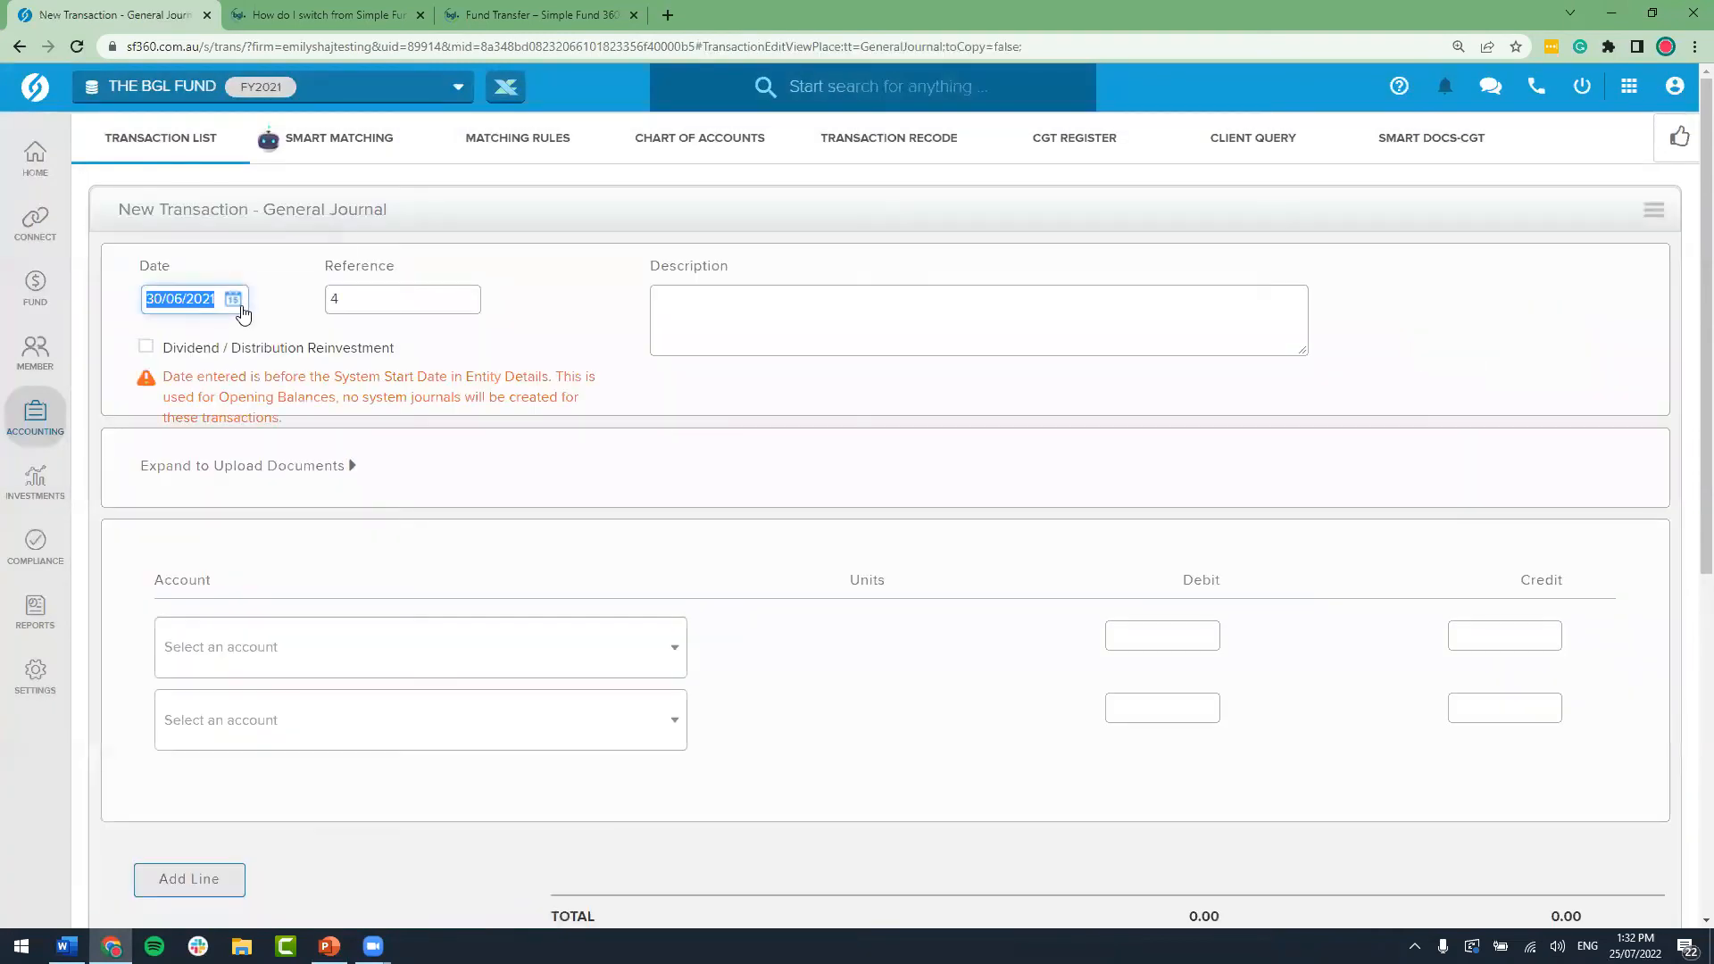
left_click(729, 325)
type("Revaluation")
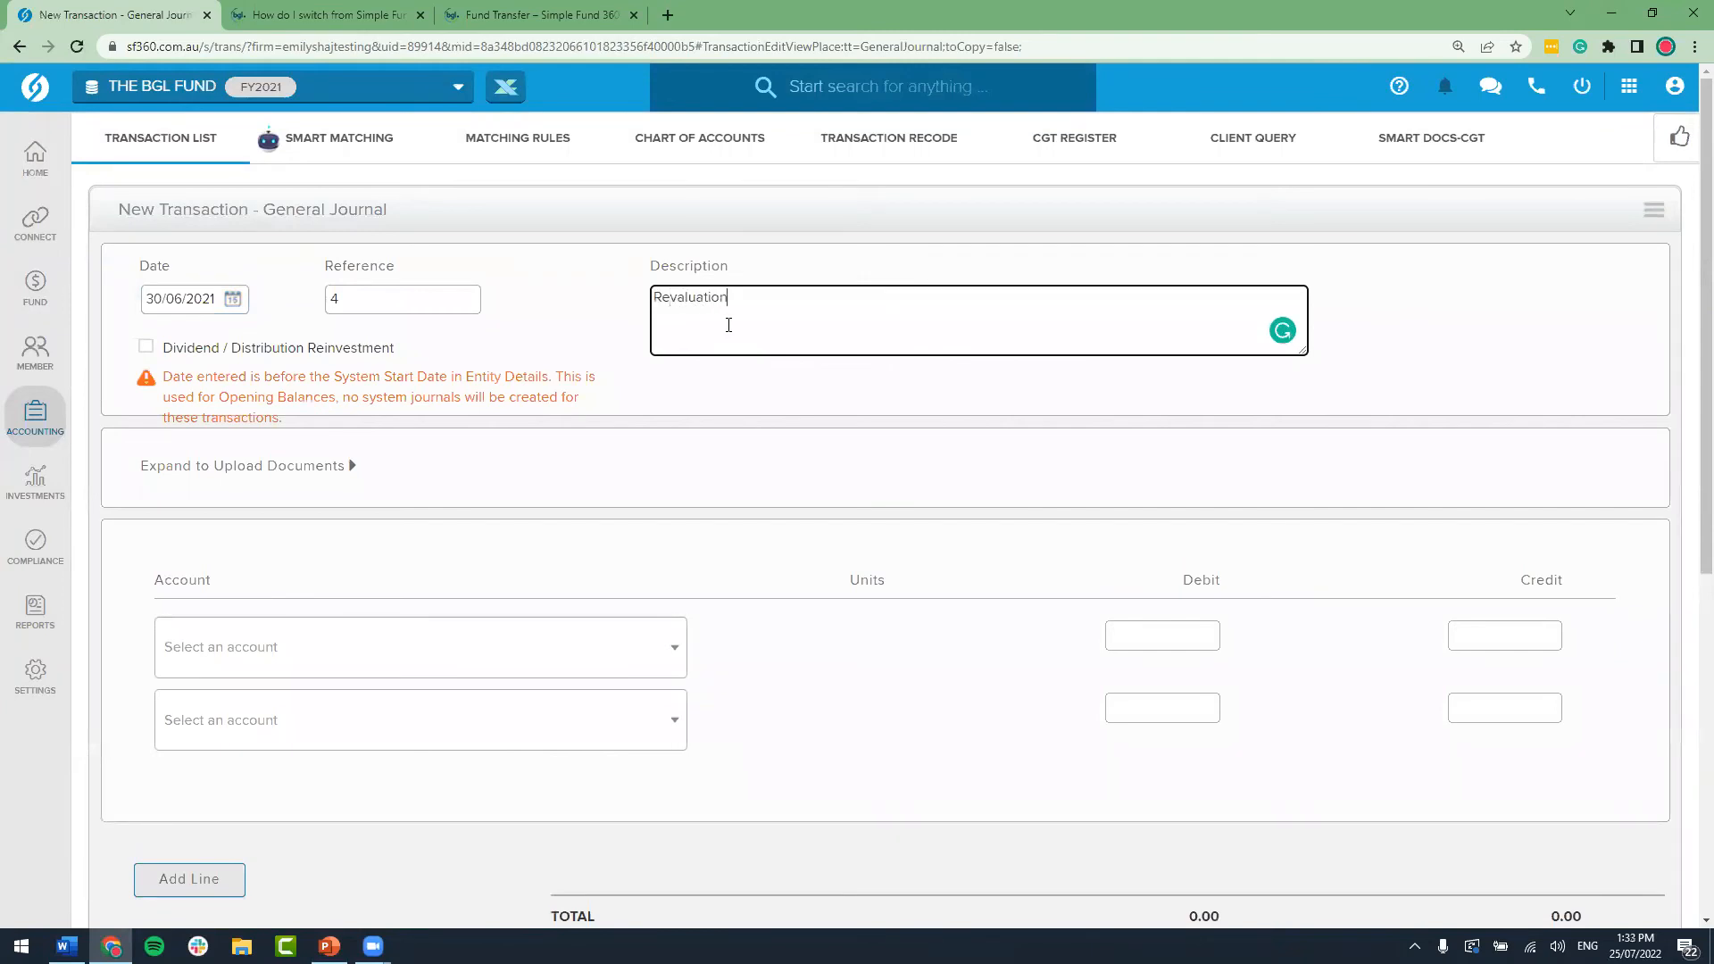
Step: Assign 77600/CBA.AX Commonwealth Bank Of Australia and 94910 Investment Movement Data Clearing Account to the journal's two lines
key("Tab")
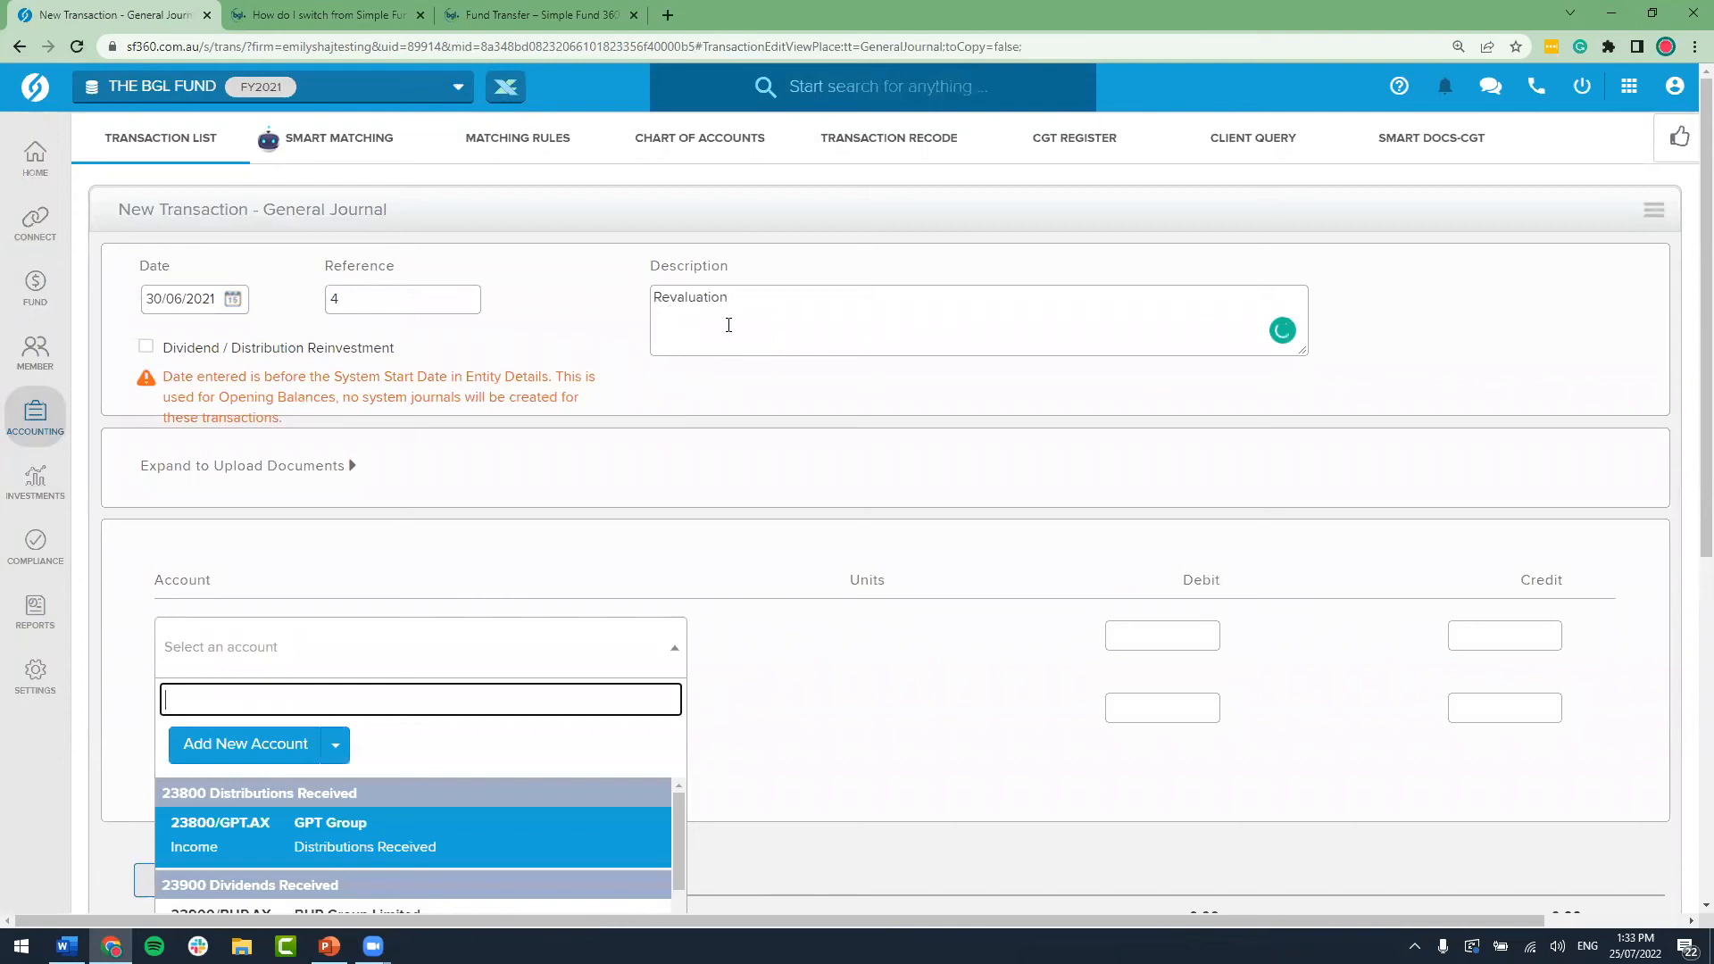
type("7")
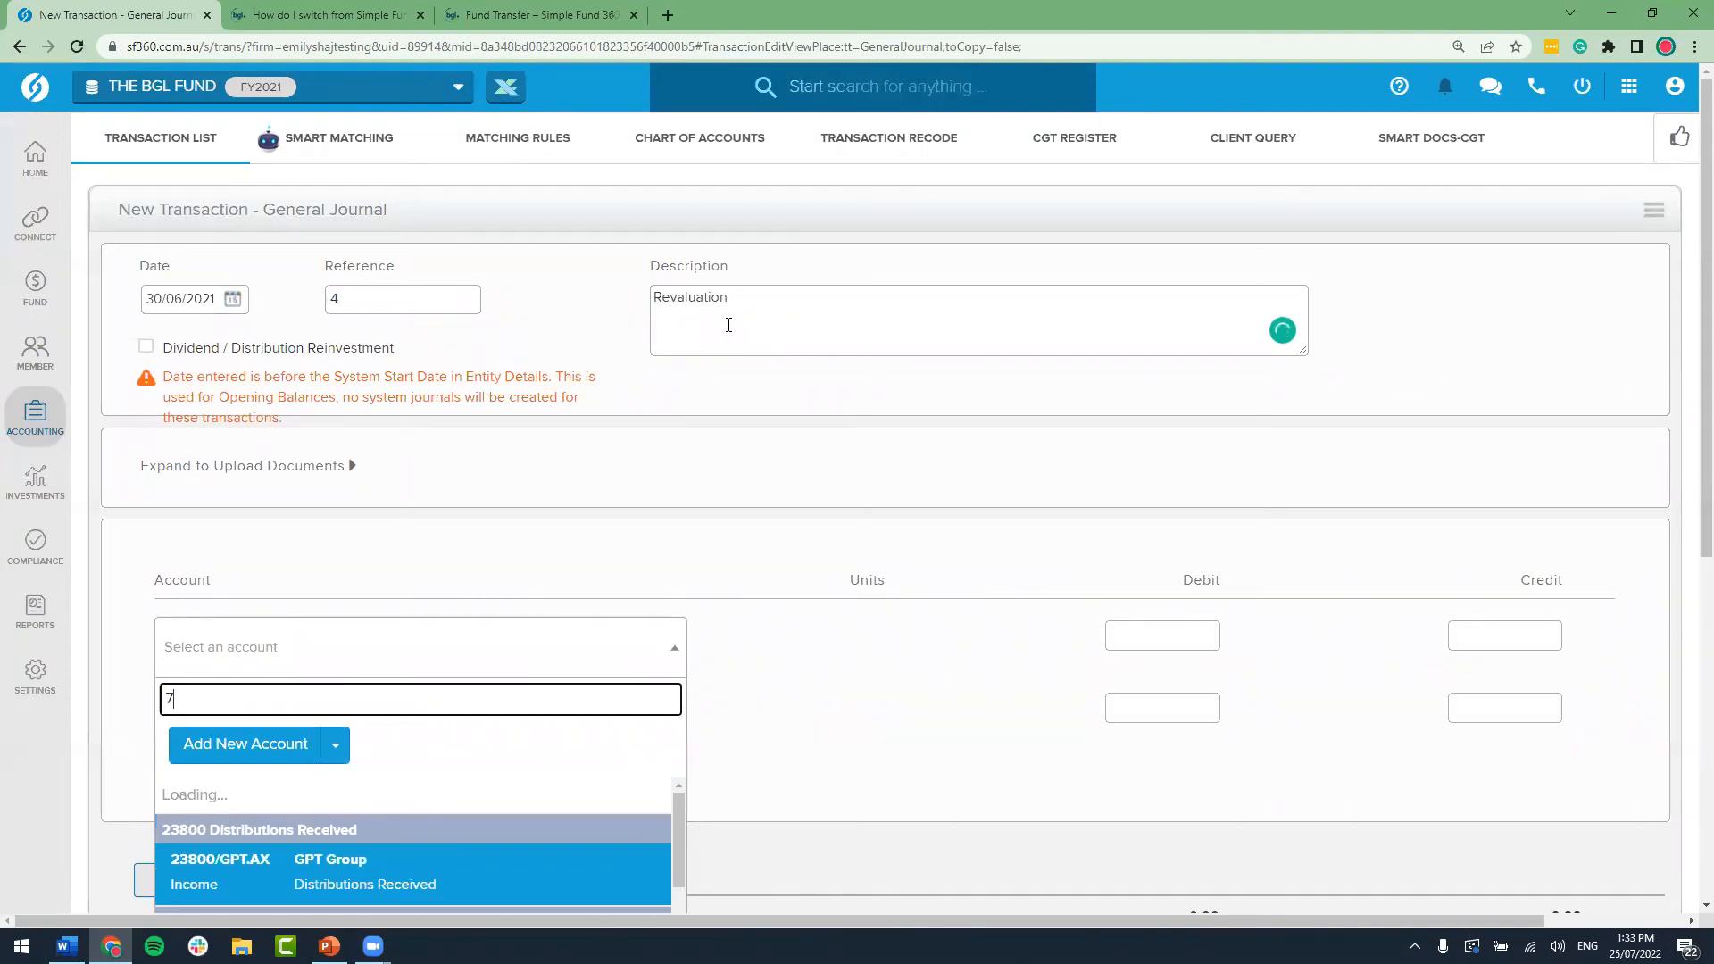
type("7600")
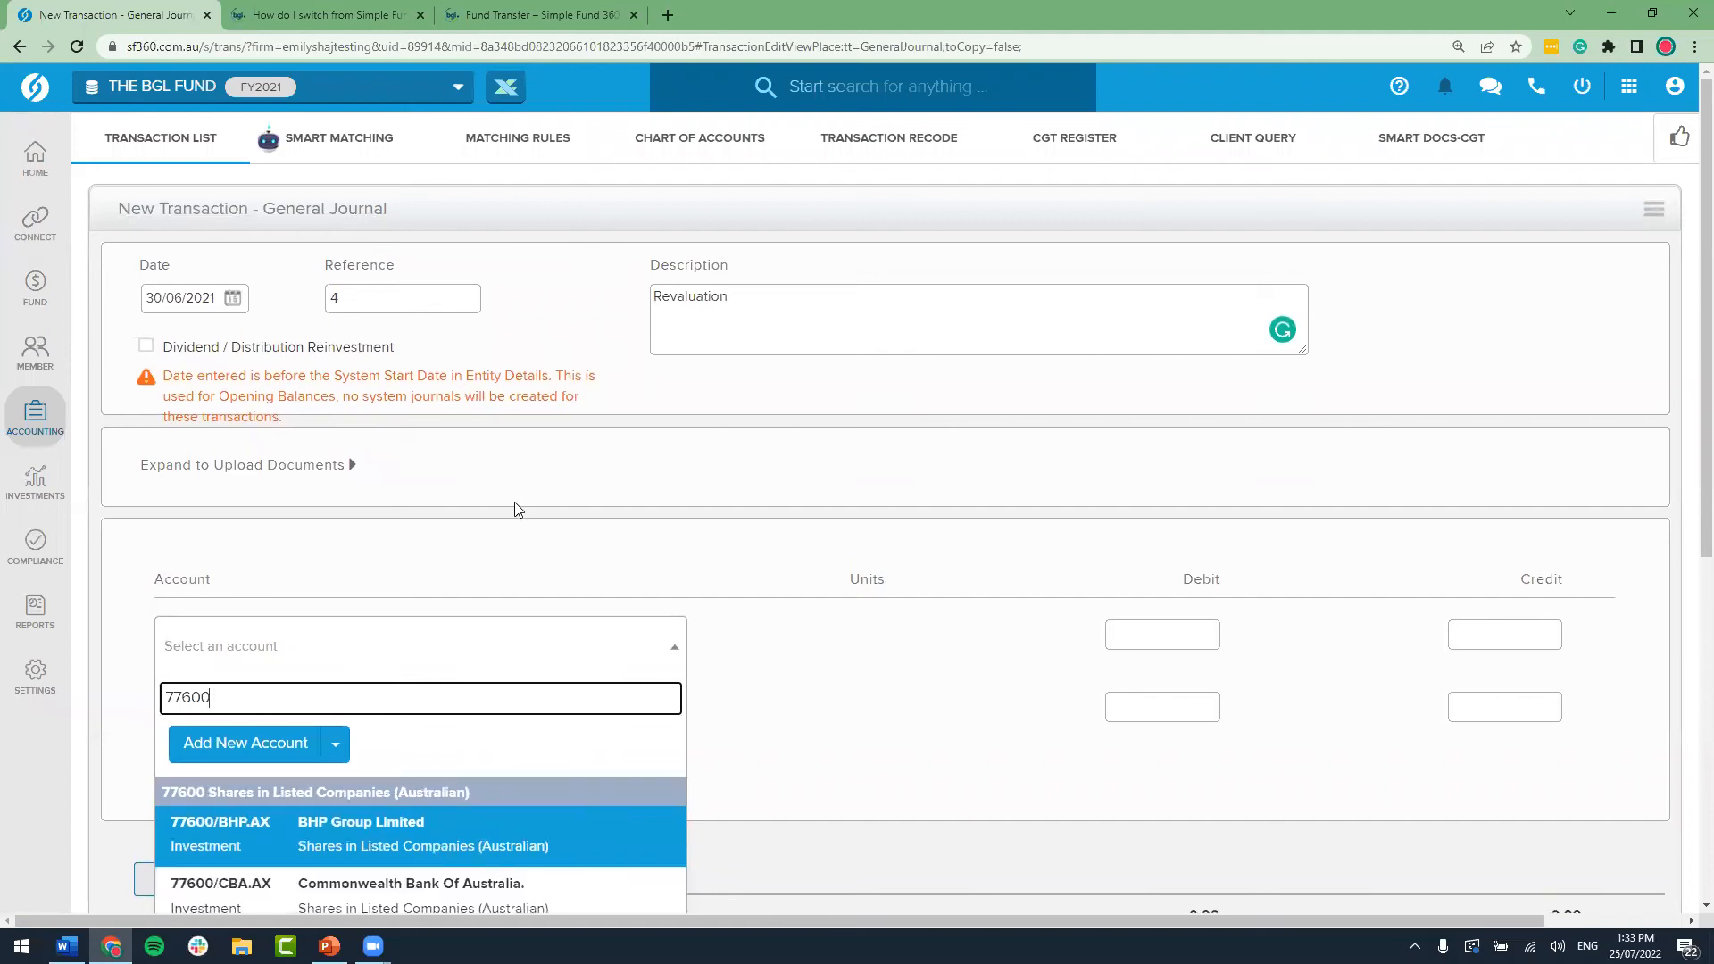
scroll(527, 536, "down", 1)
left_click(627, 791)
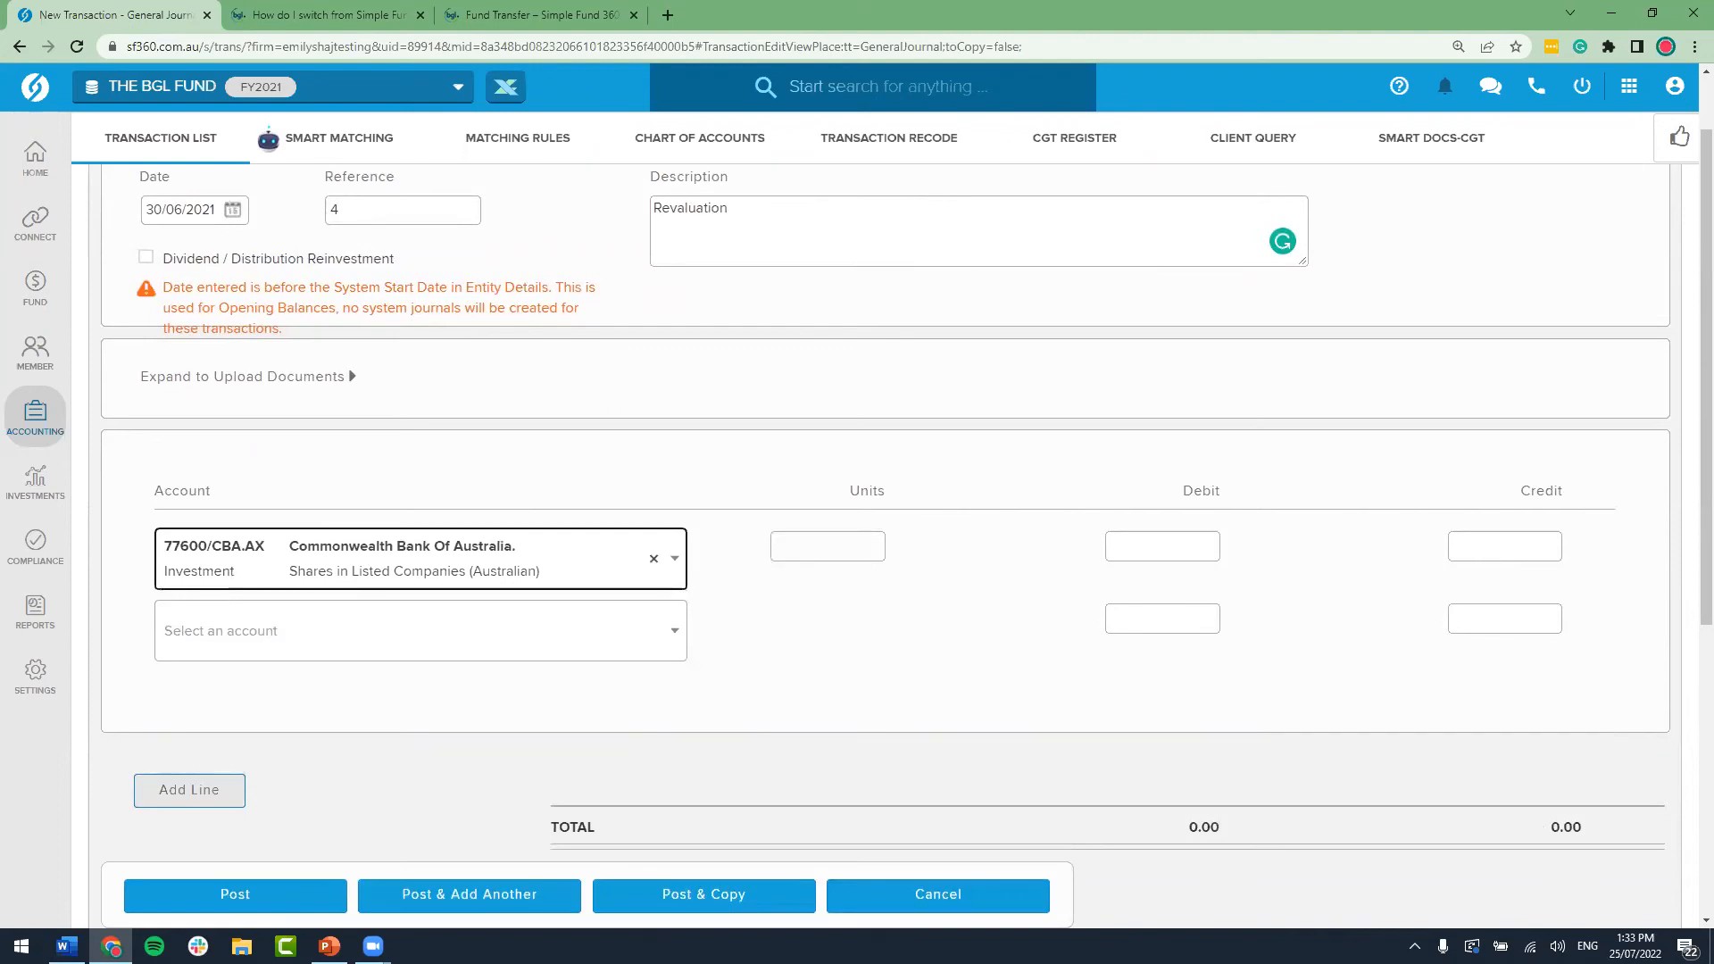
left_click(607, 641)
type("94910")
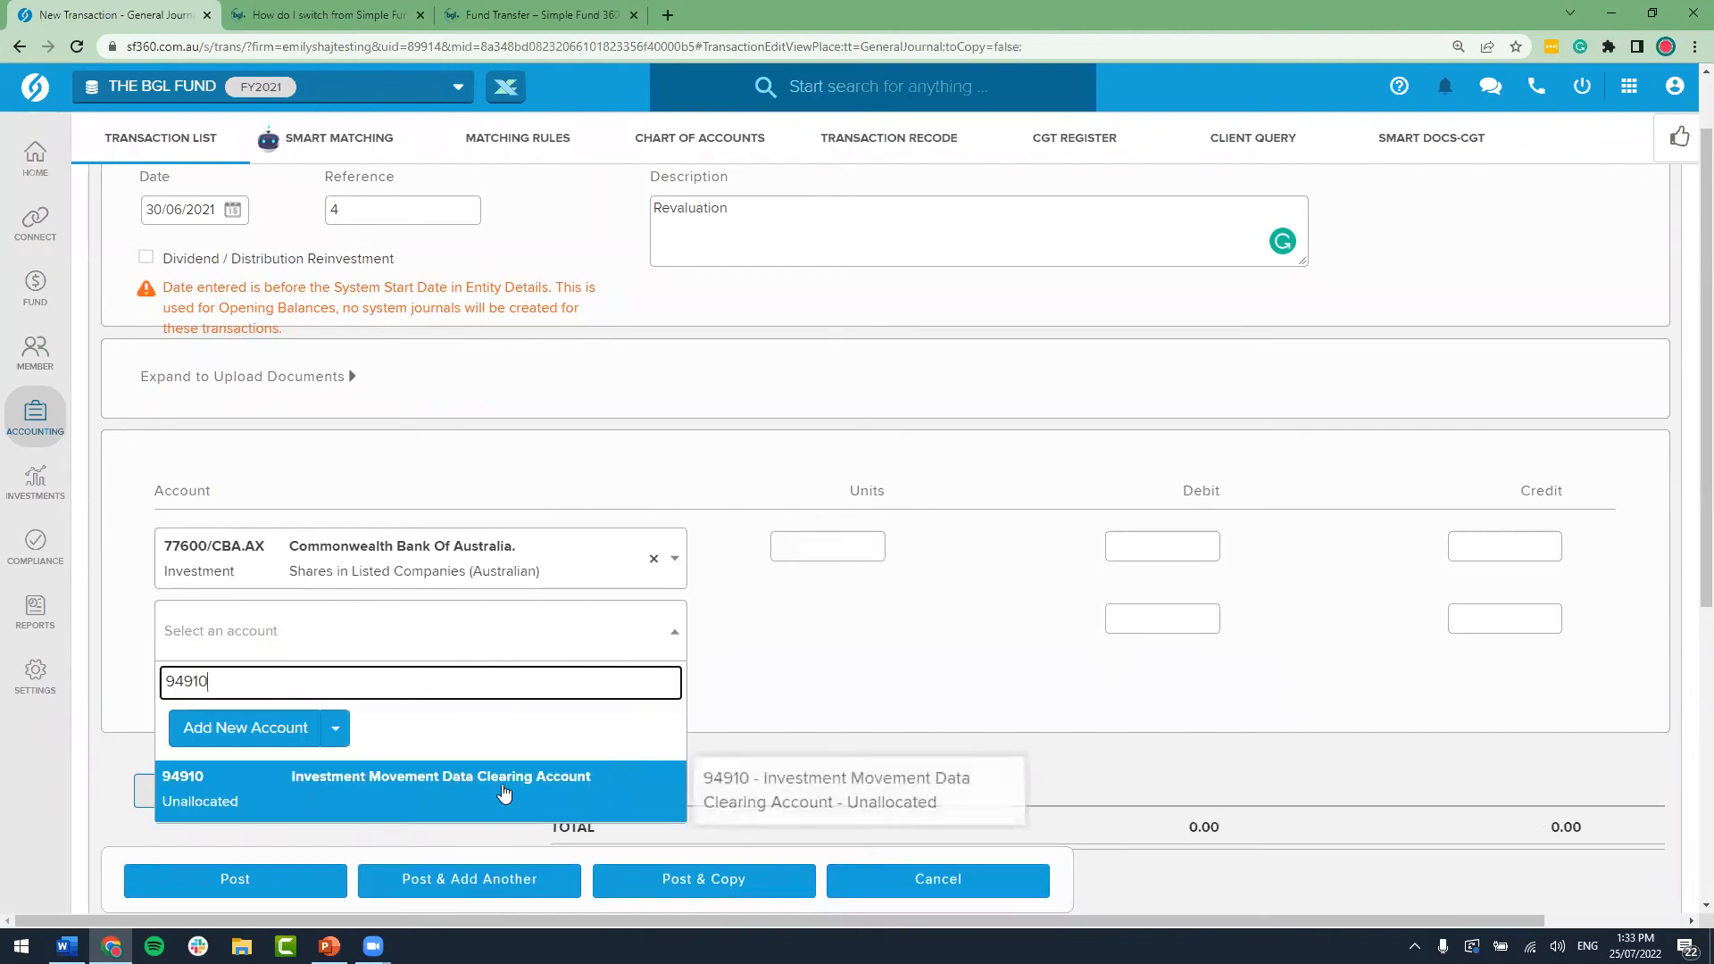
left_click(585, 794)
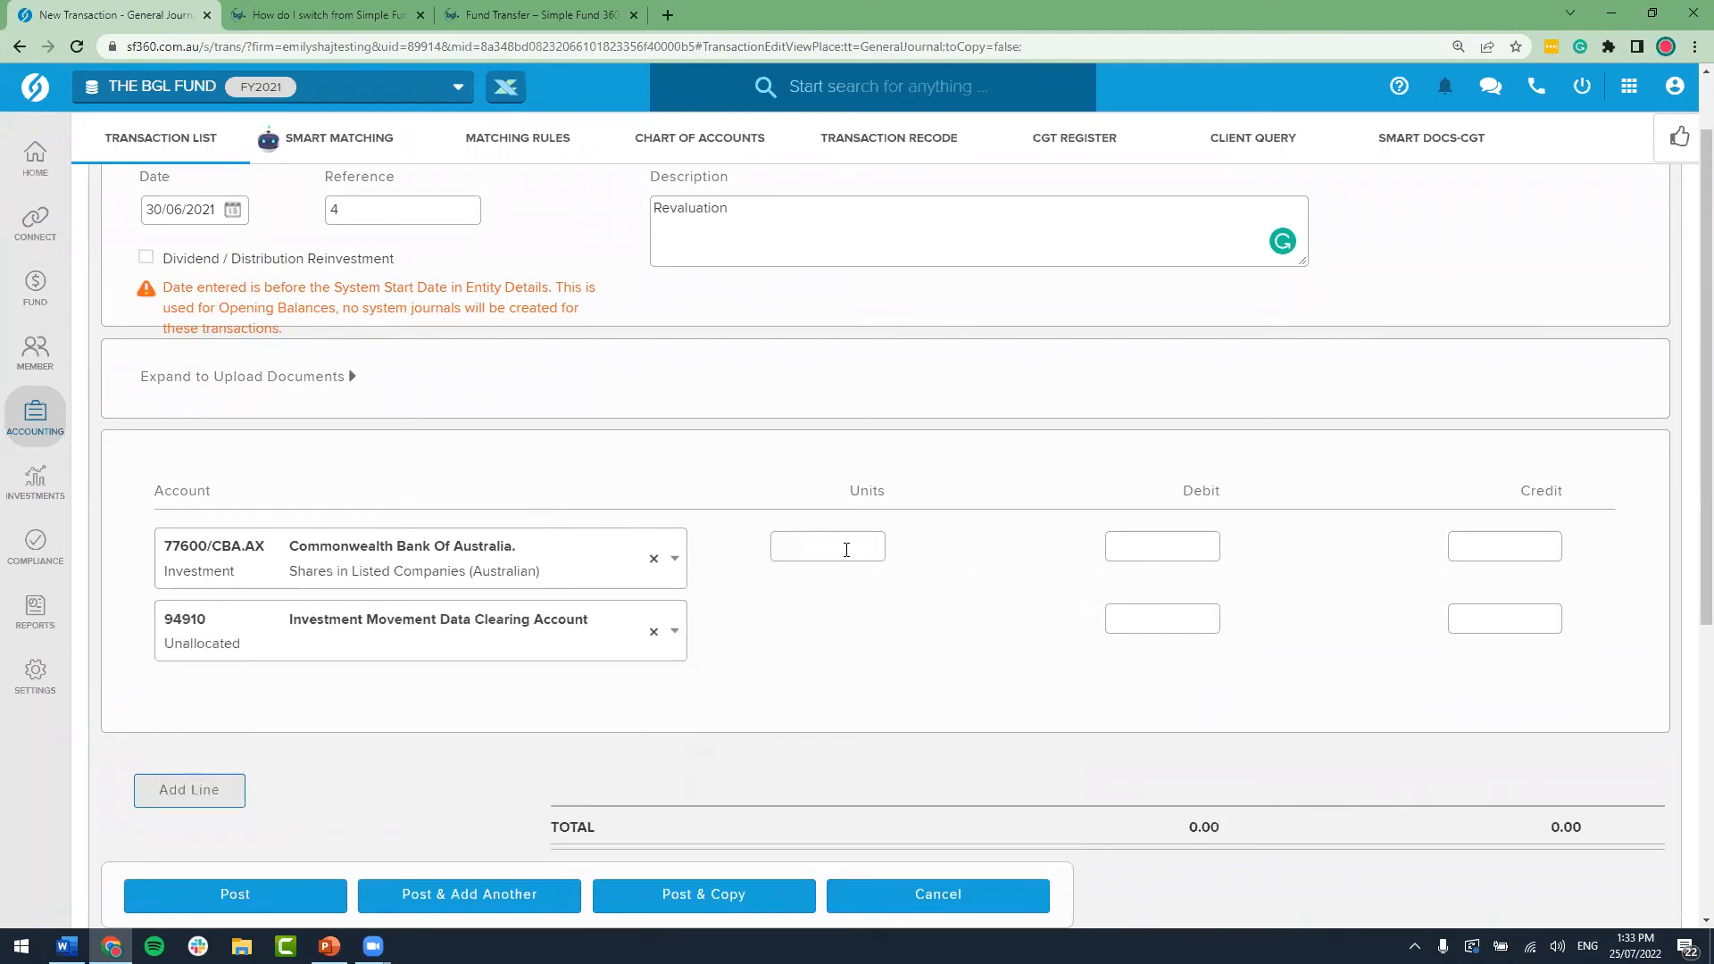
Step: Enter a debit of 7,696.00 on the Commonwealth Bank line, leaving its units blank
left_click(846, 550)
left_click(1185, 544)
type("7")
type("696")
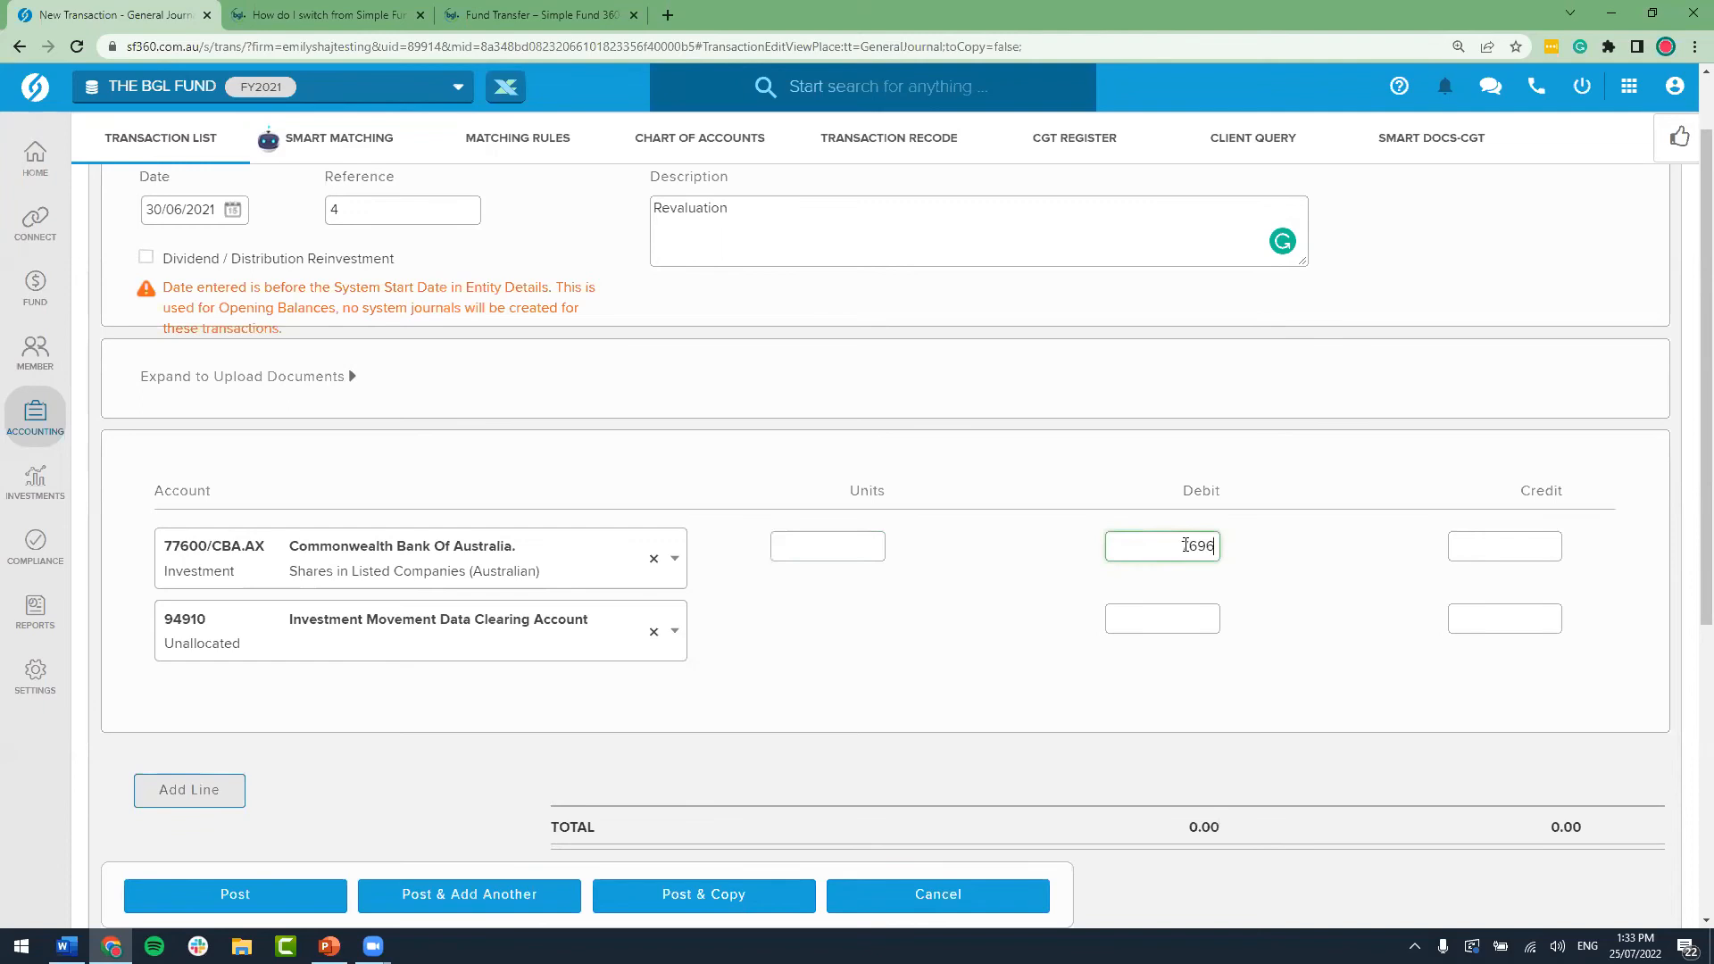
left_click(1217, 573)
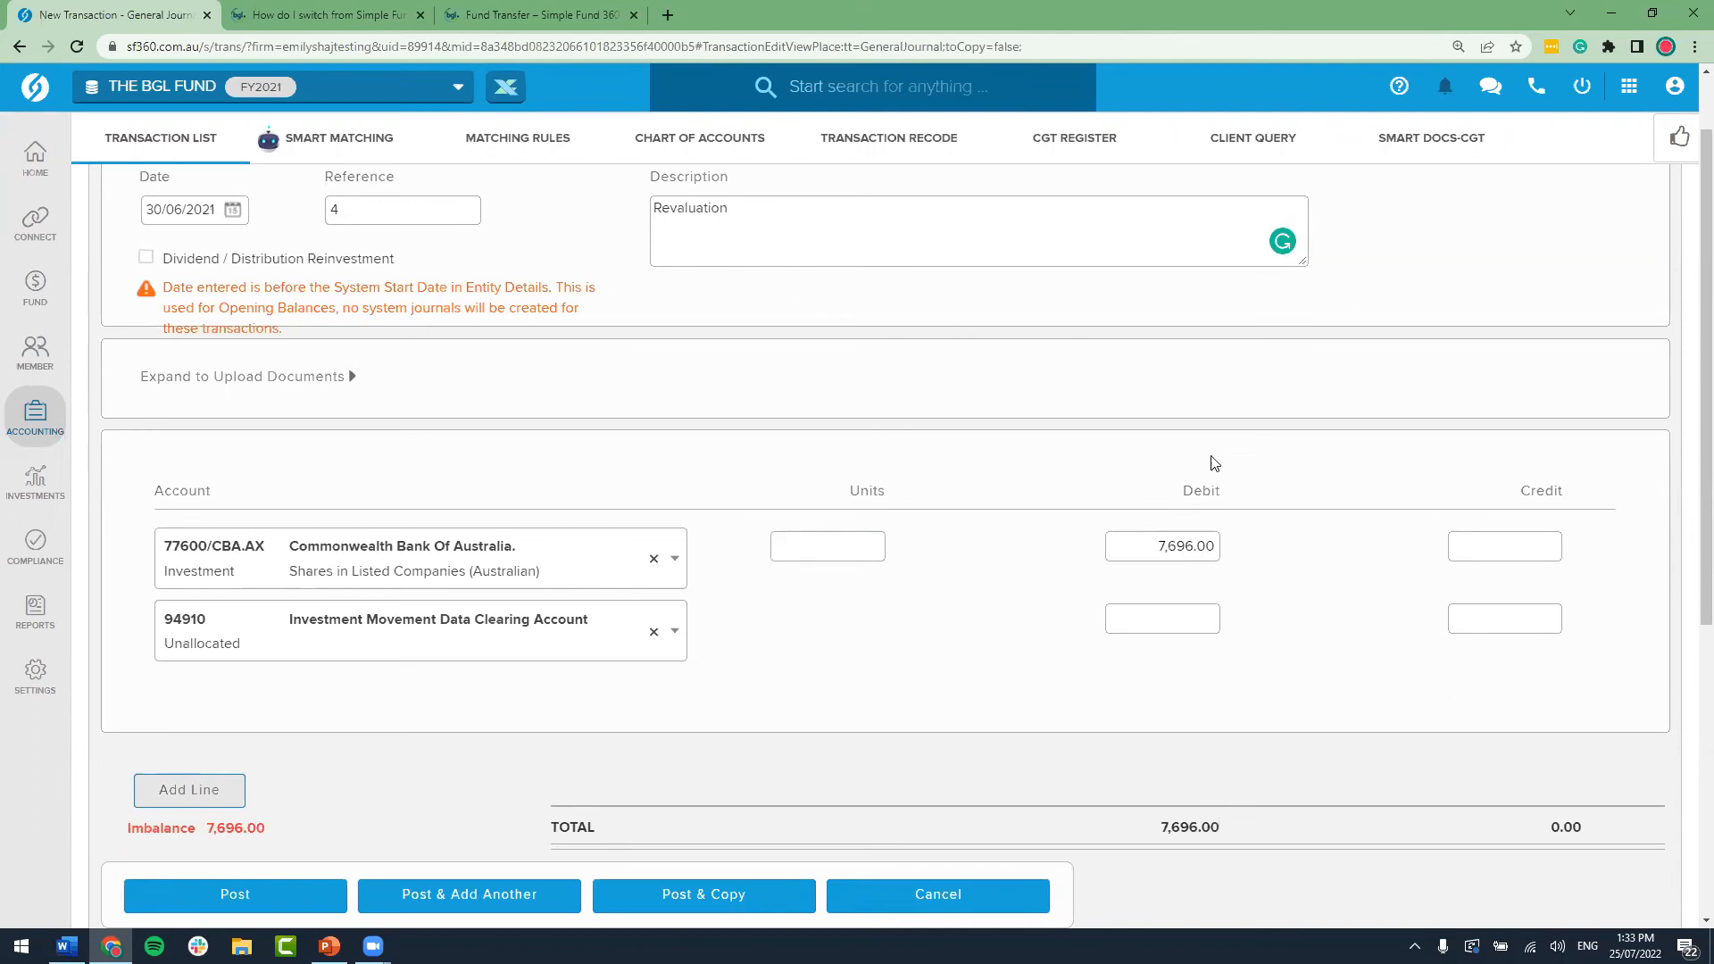
Step: Copy the 7,696.00 amount to the credit of the Investment Movement Data Clearing Account line and post the journal
left_click(1204, 546)
key("ctrl+c")
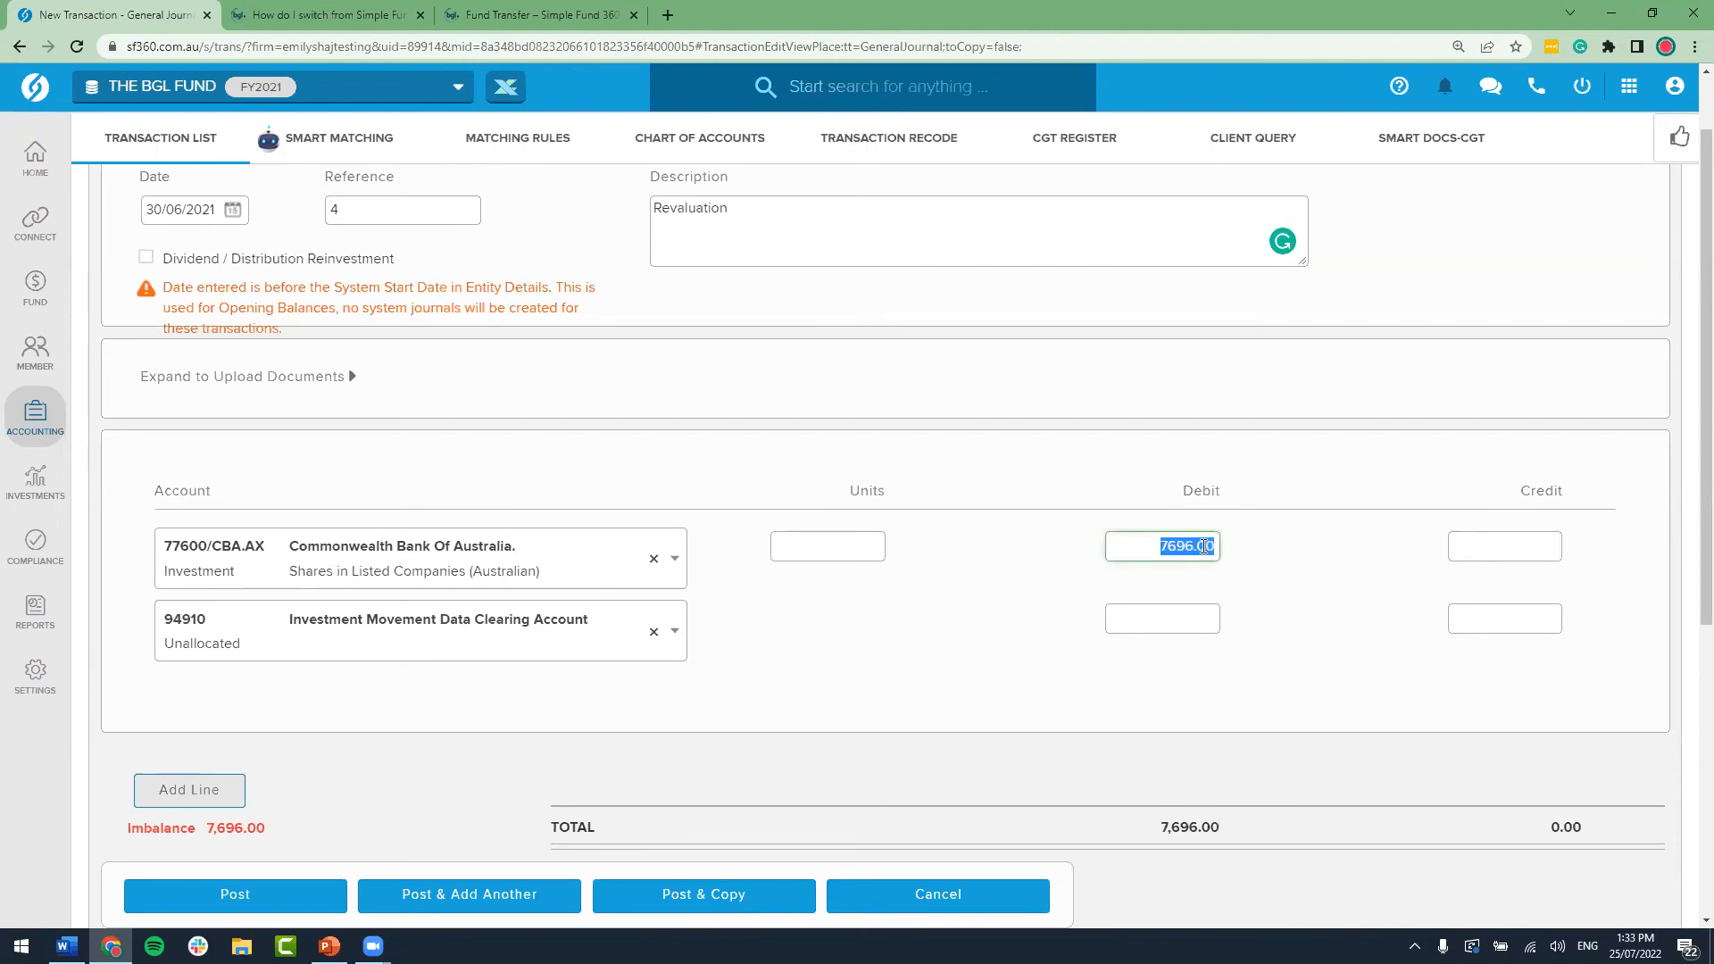
left_click(1489, 544)
key("ctrl+v")
left_click(1404, 559)
left_click(1160, 546)
key("ctrl+v")
left_click(1452, 608)
key("ctrl+v")
left_click(1418, 624)
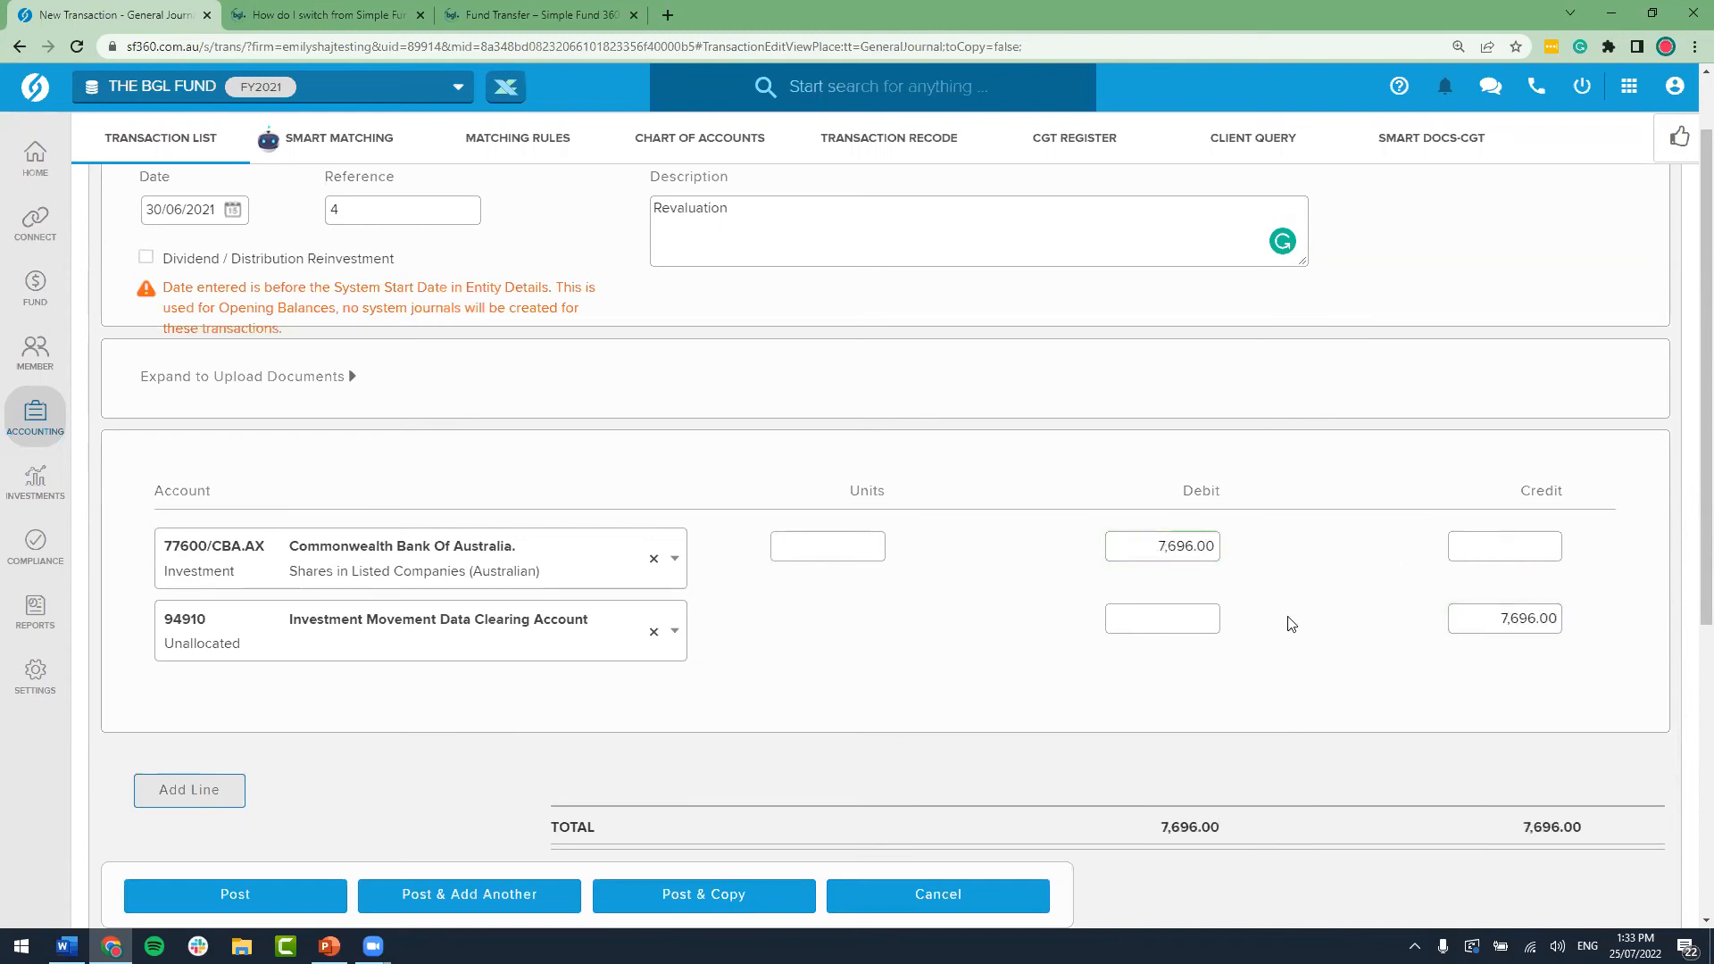
left_click(324, 895)
left_click(872, 676)
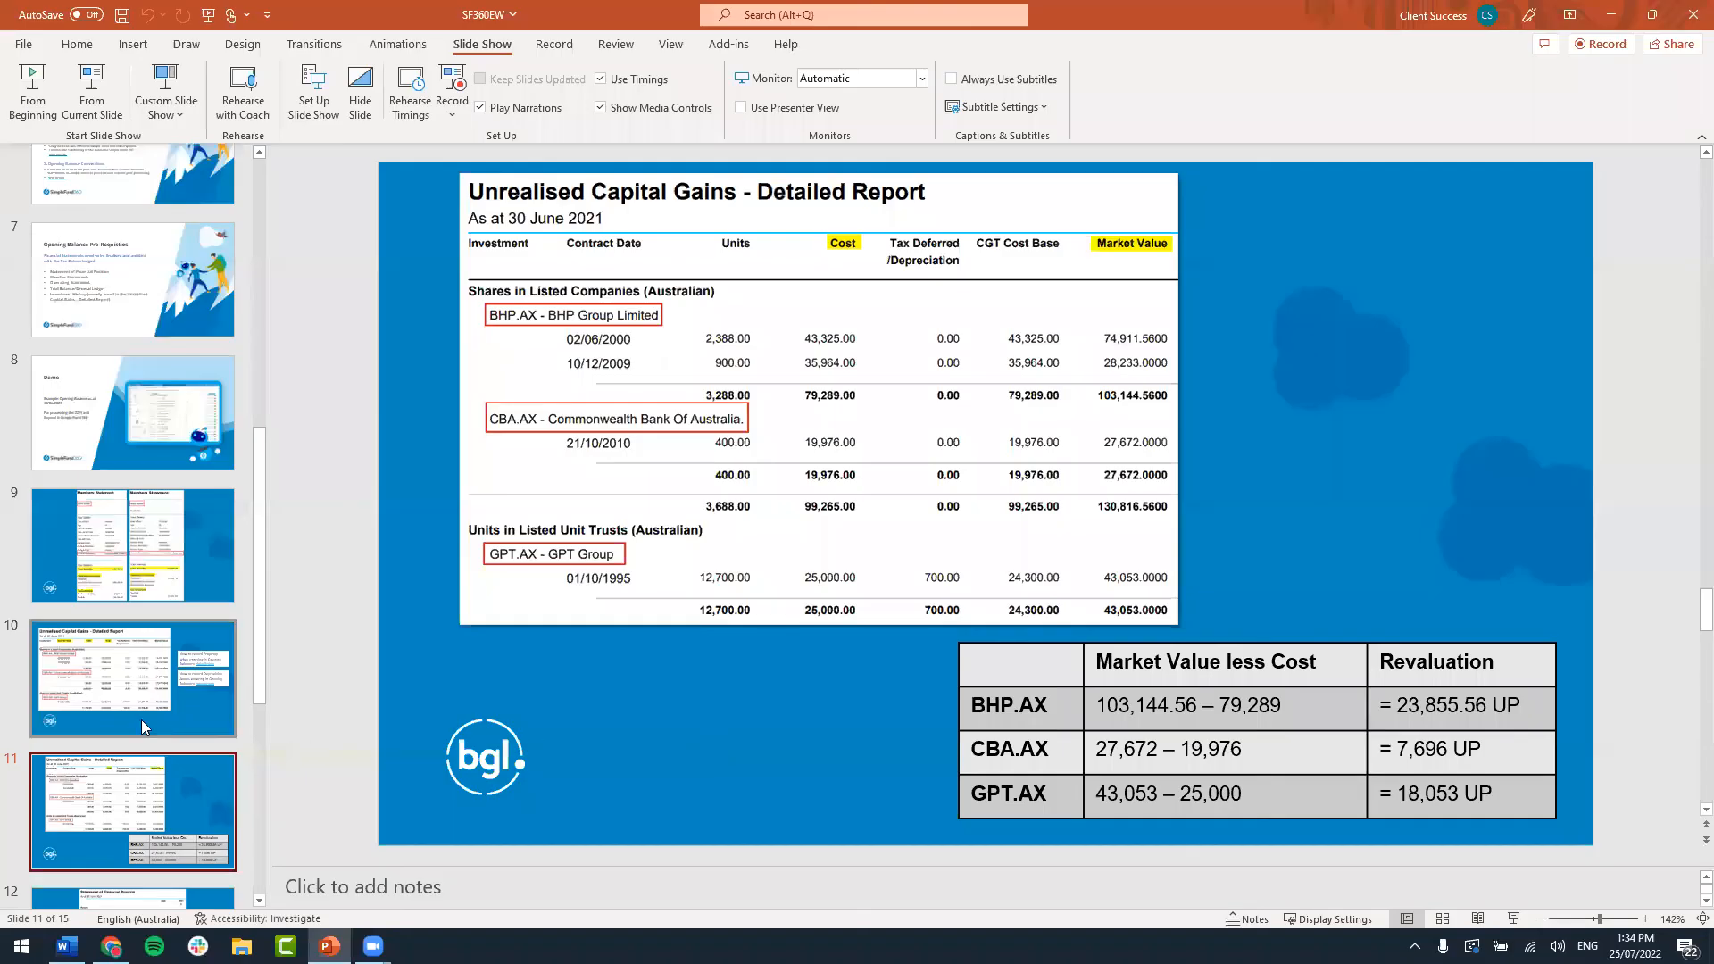
Step: Present the Statement of Financial Position slide in the PowerPoint deck to review the bank and income tax payable balances
scroll(141, 719, "down", 2)
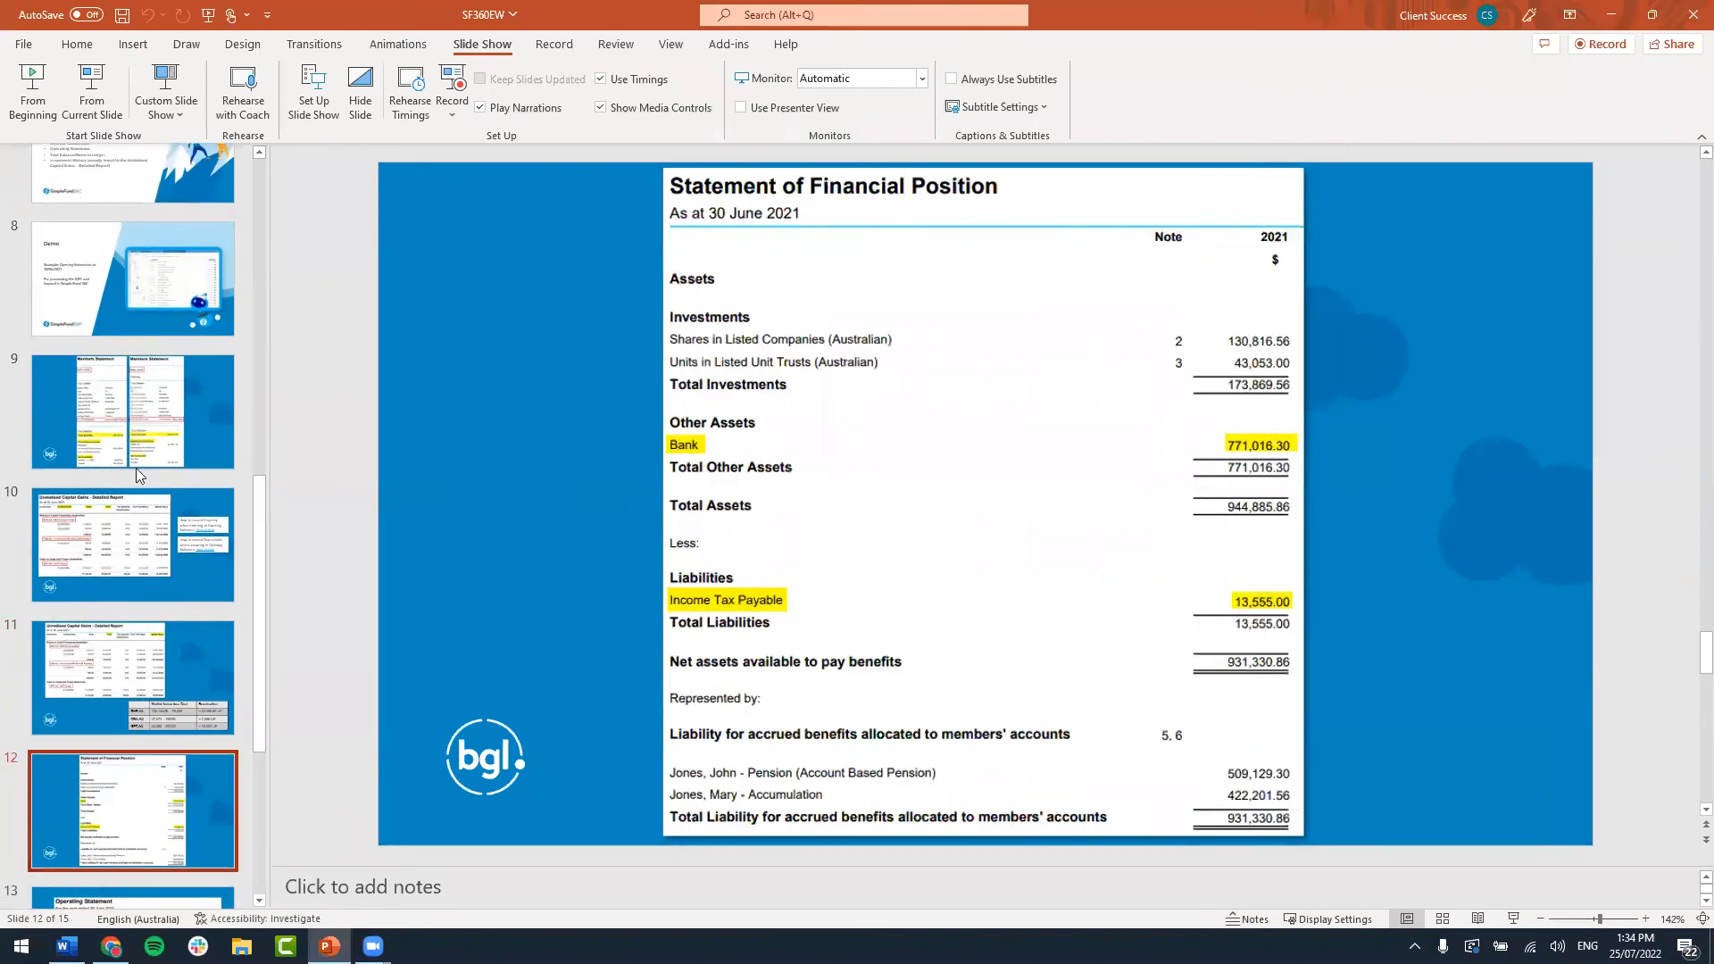
left_click(95, 109)
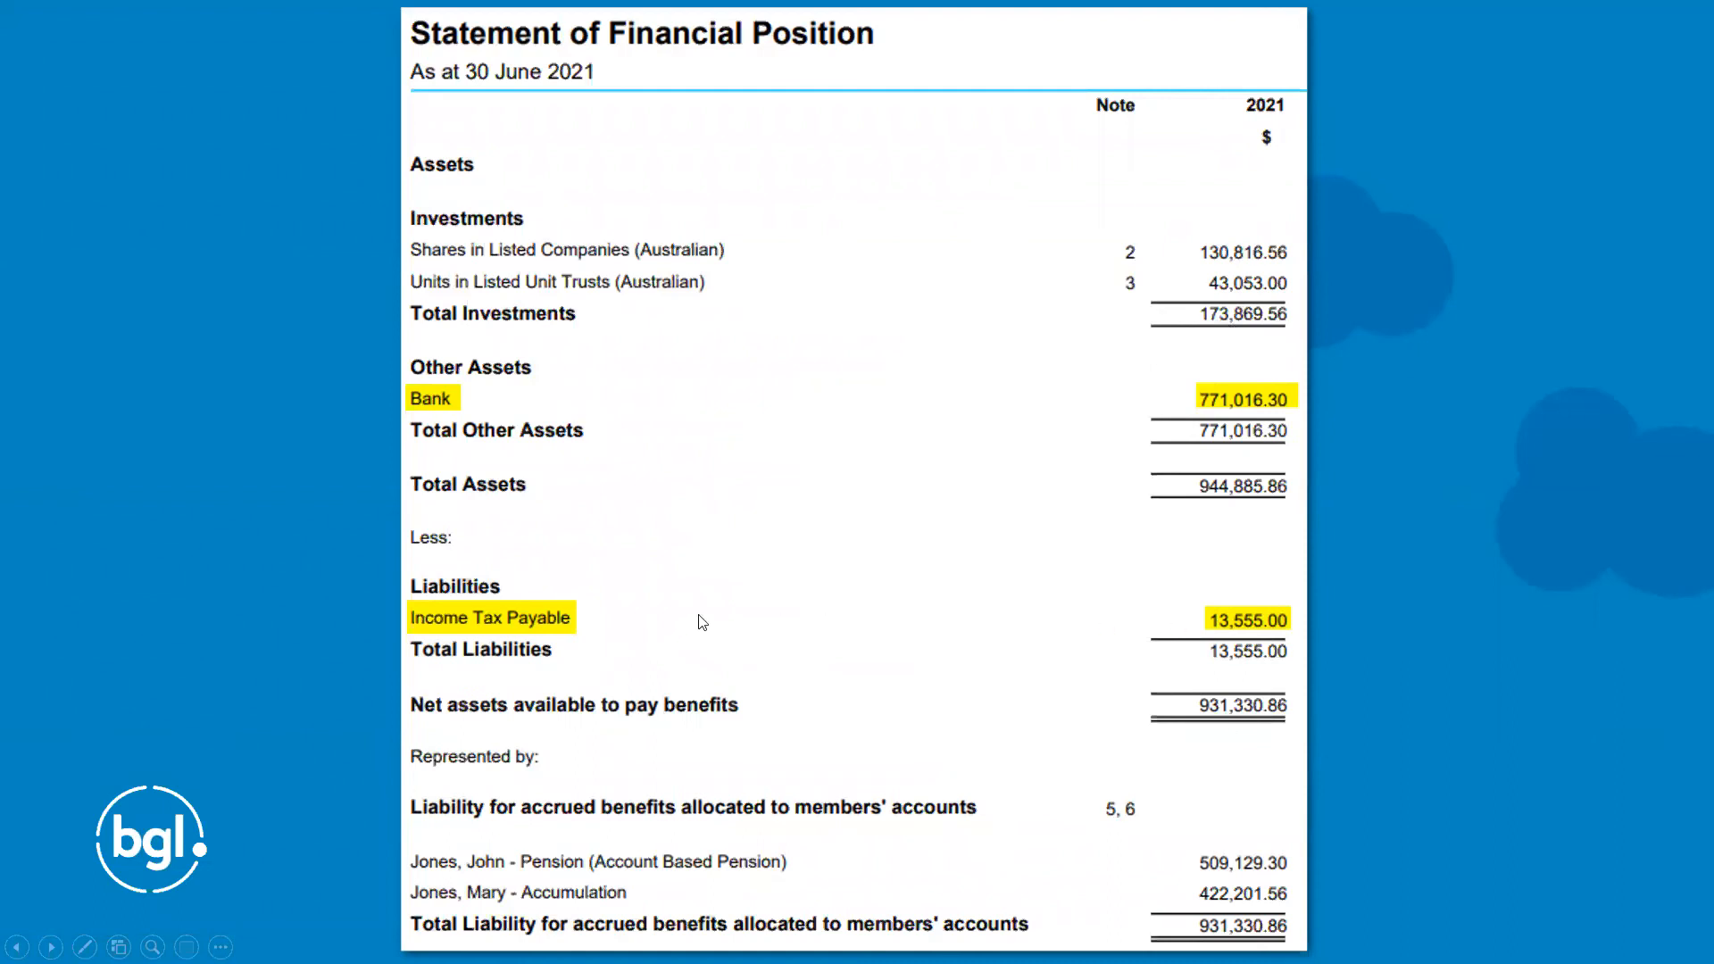
key("Escape")
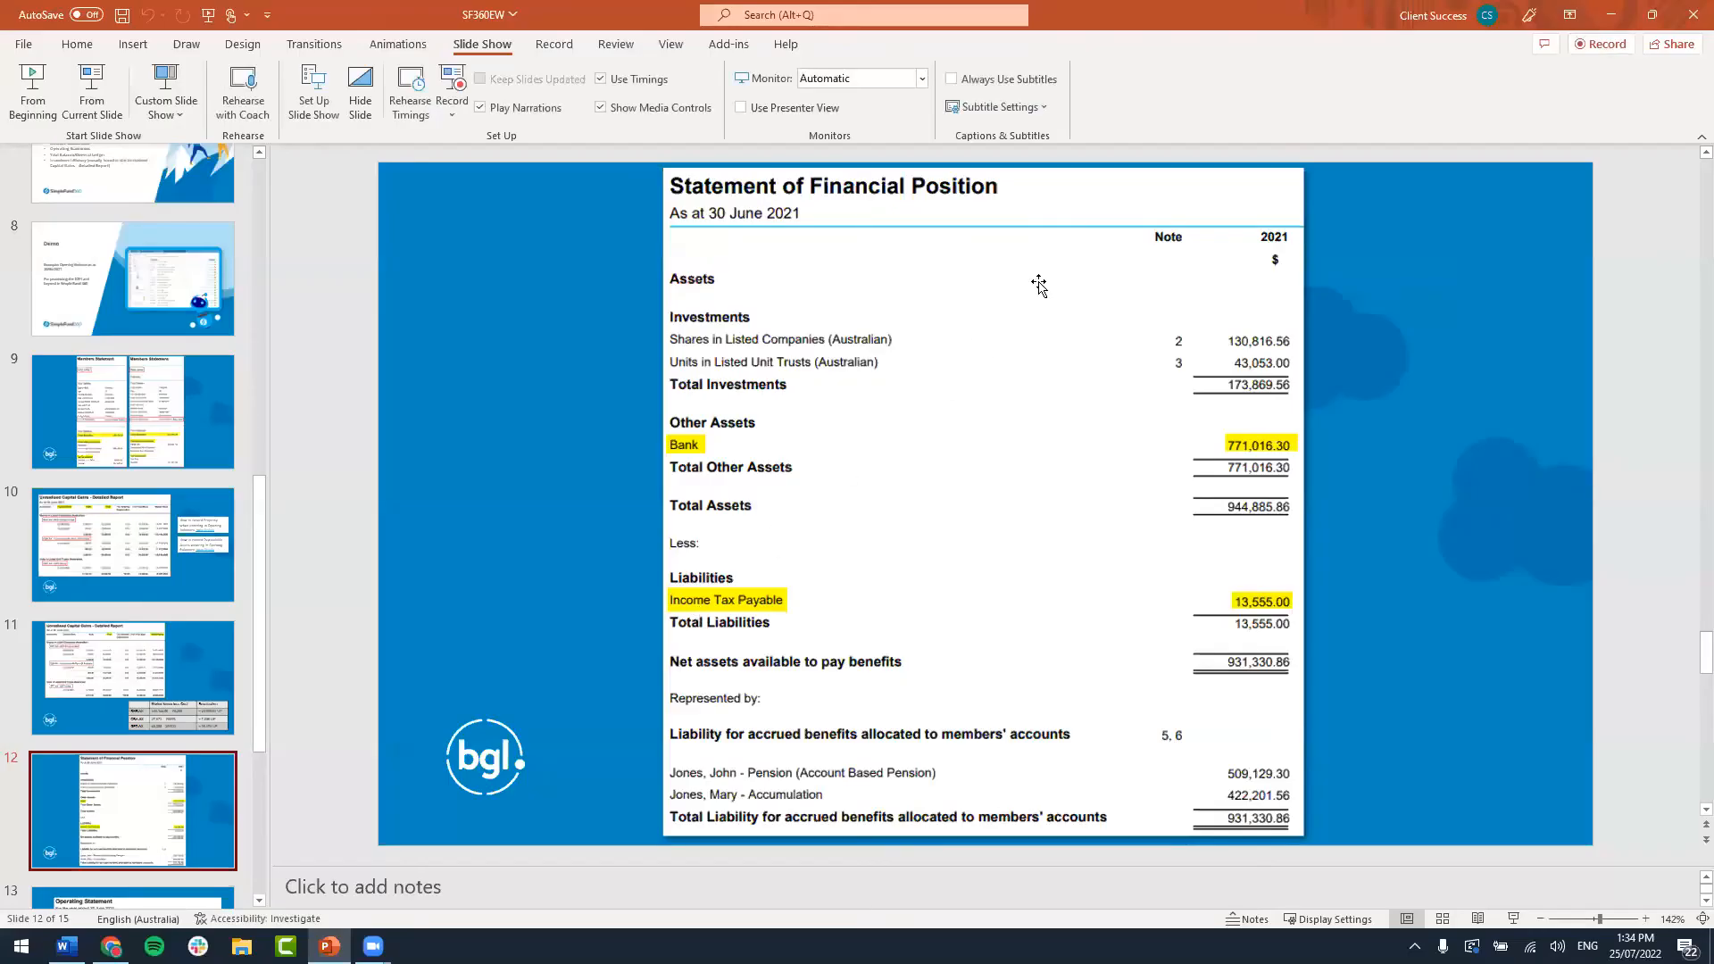
Step: Return to Simple Fund 360 and start another general journal with the description Balance Sheet Items
left_click(1612, 16)
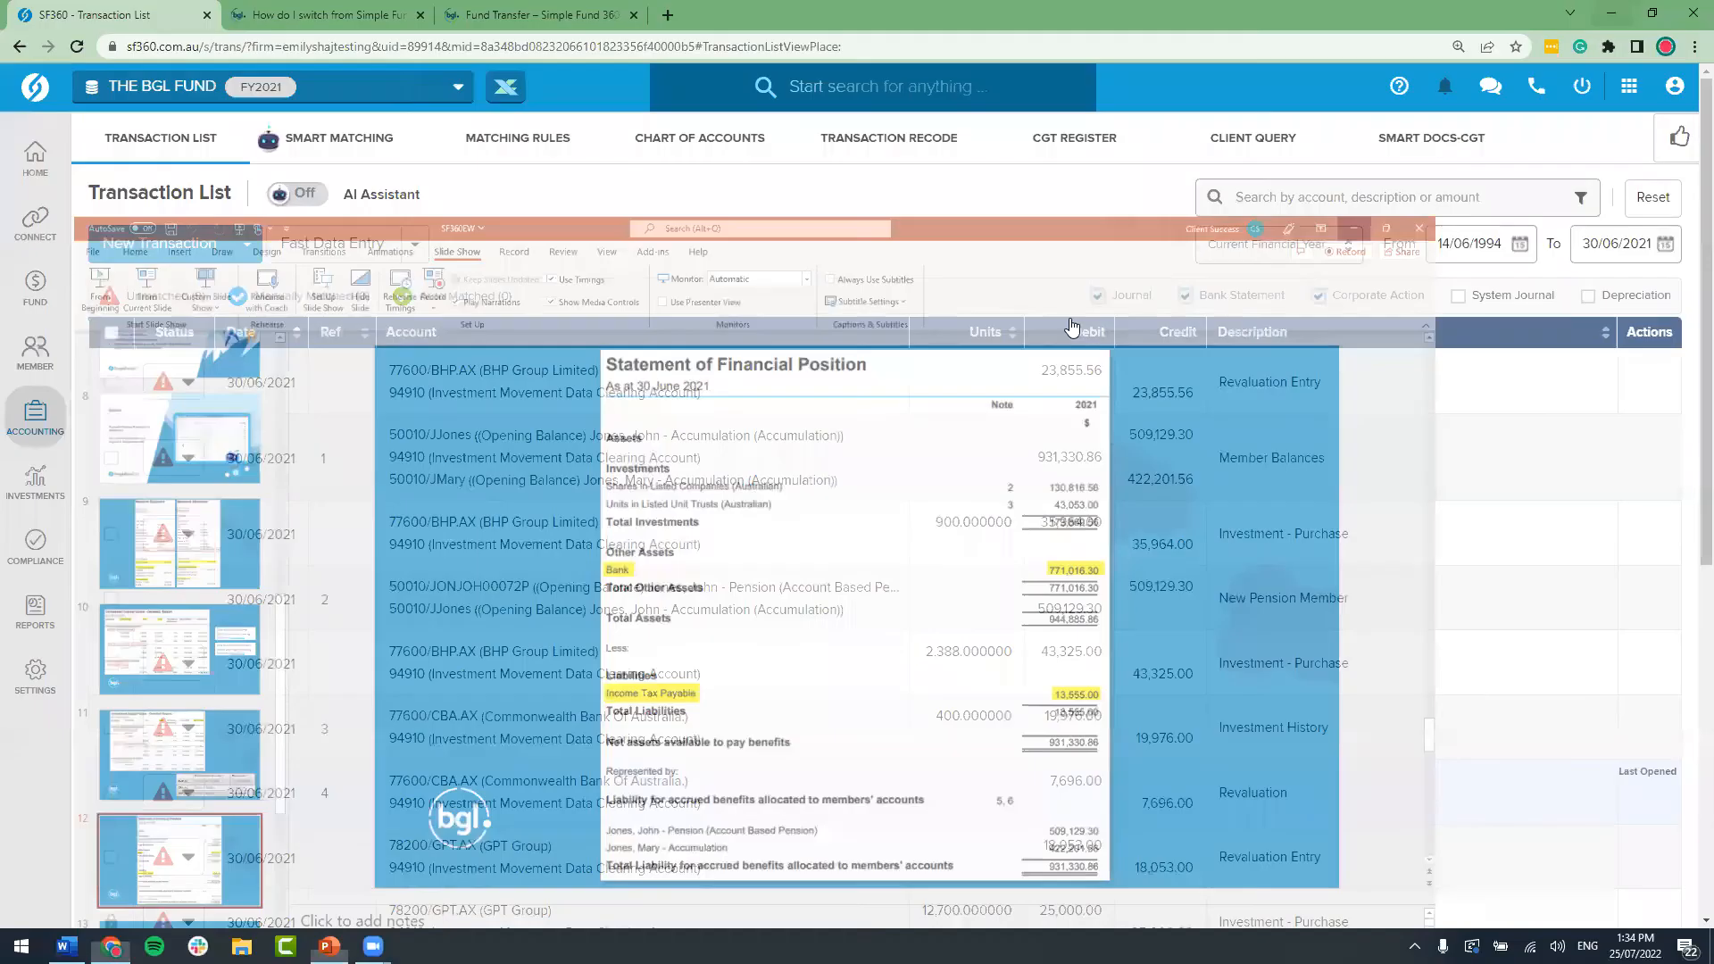
left_click(246, 244)
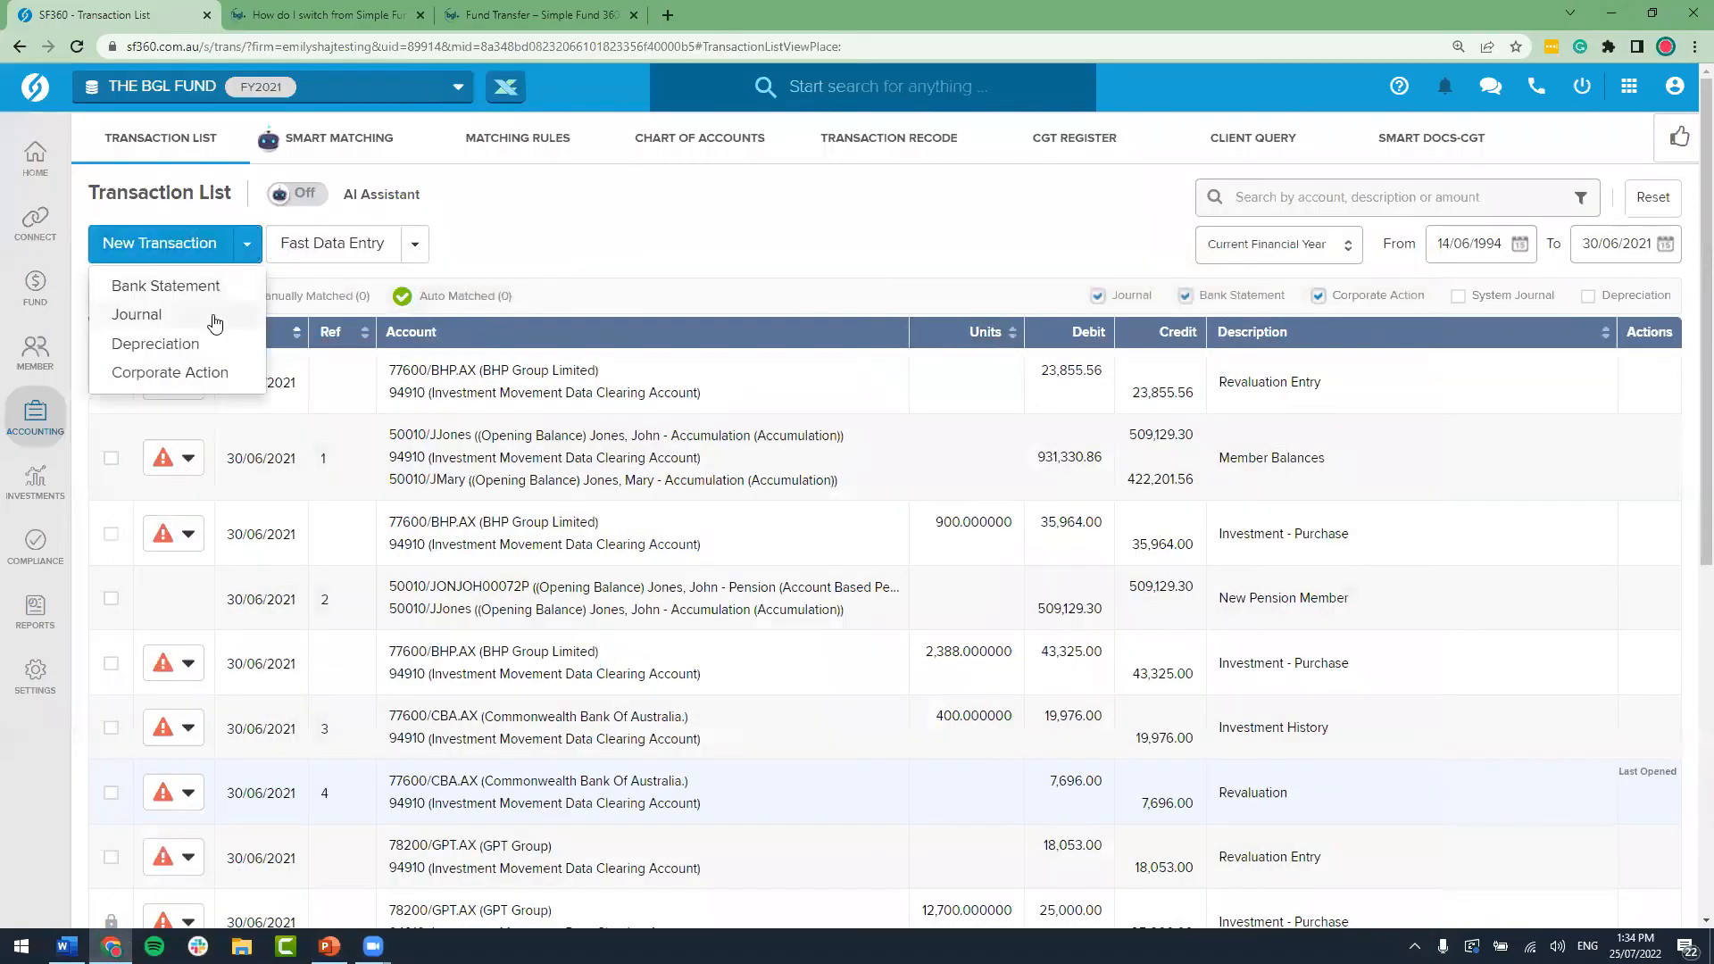
left_click(224, 314)
left_click(710, 314)
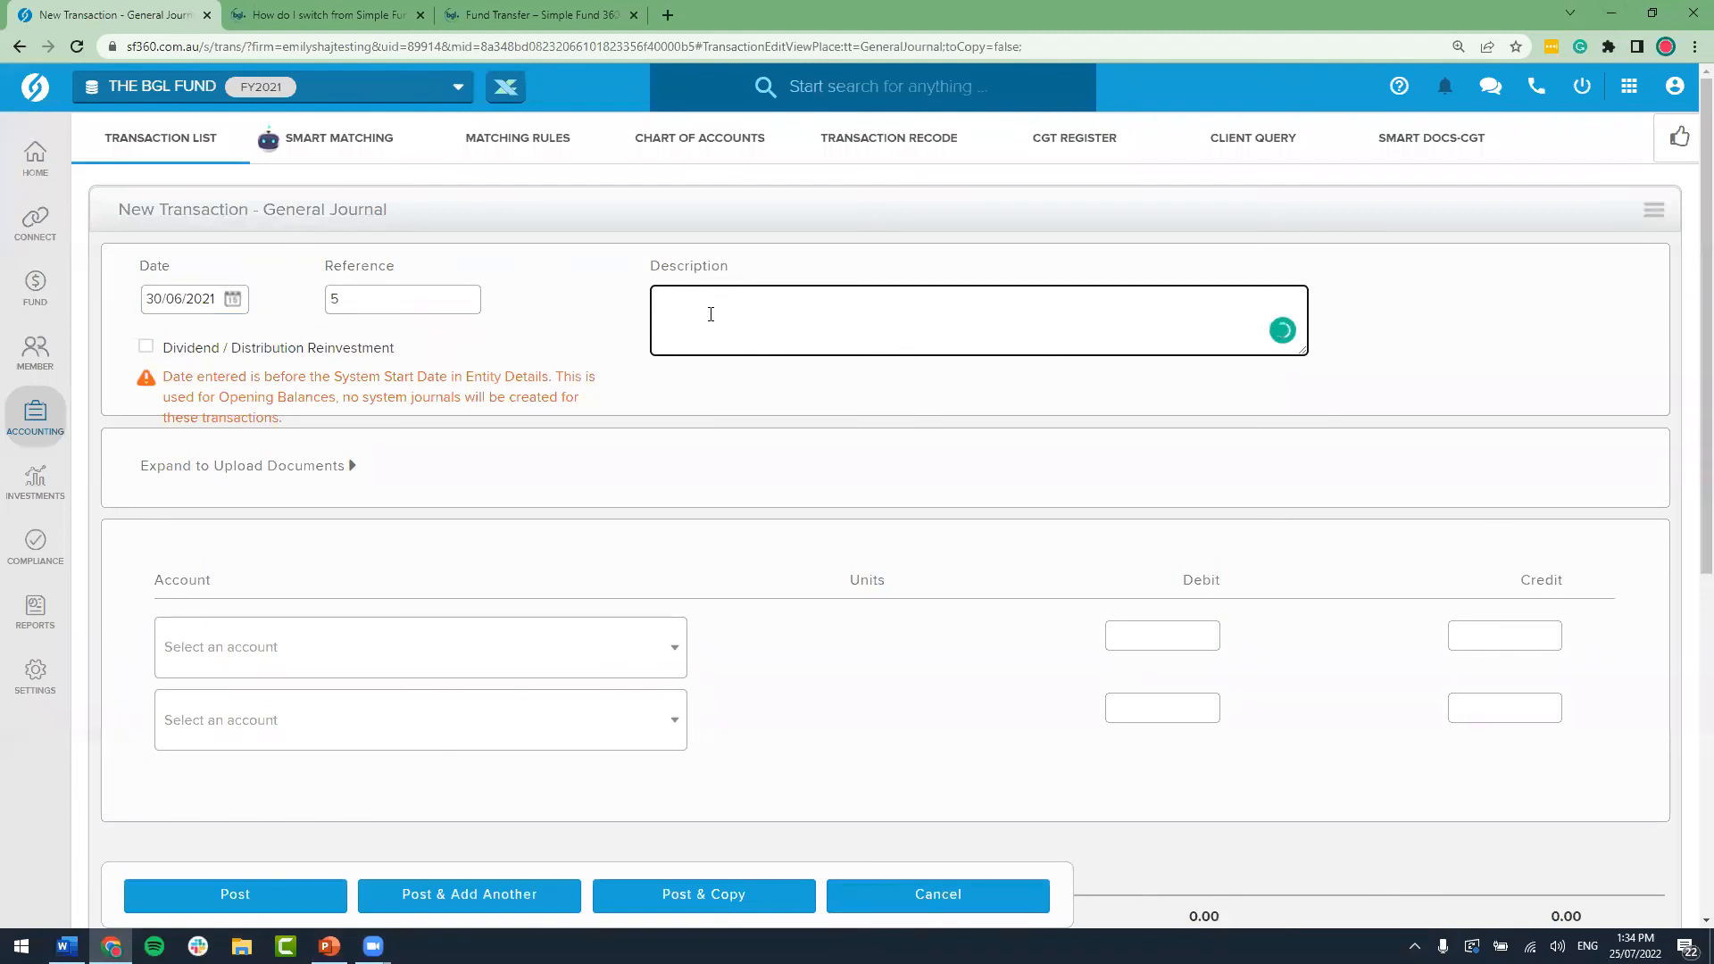
type("Balance Sheet Items")
key("Tab")
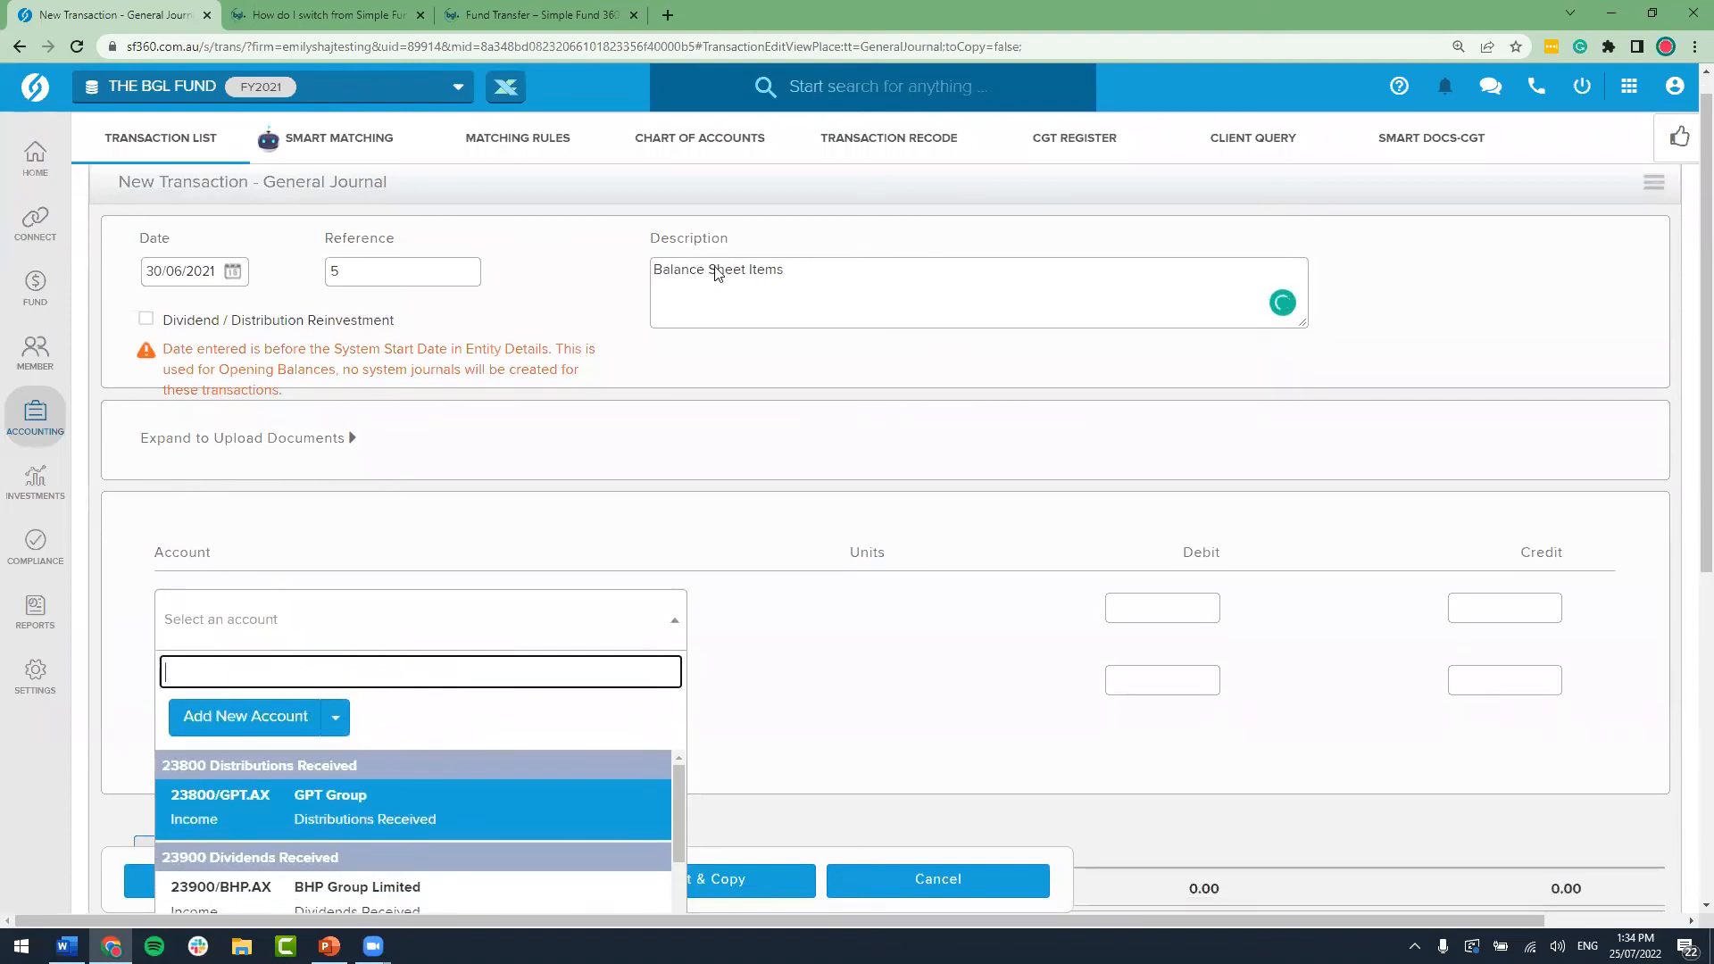
Step: Add a new Cash at Bank account under 60400 with code and name BANK for the journal's first line
type("60400")
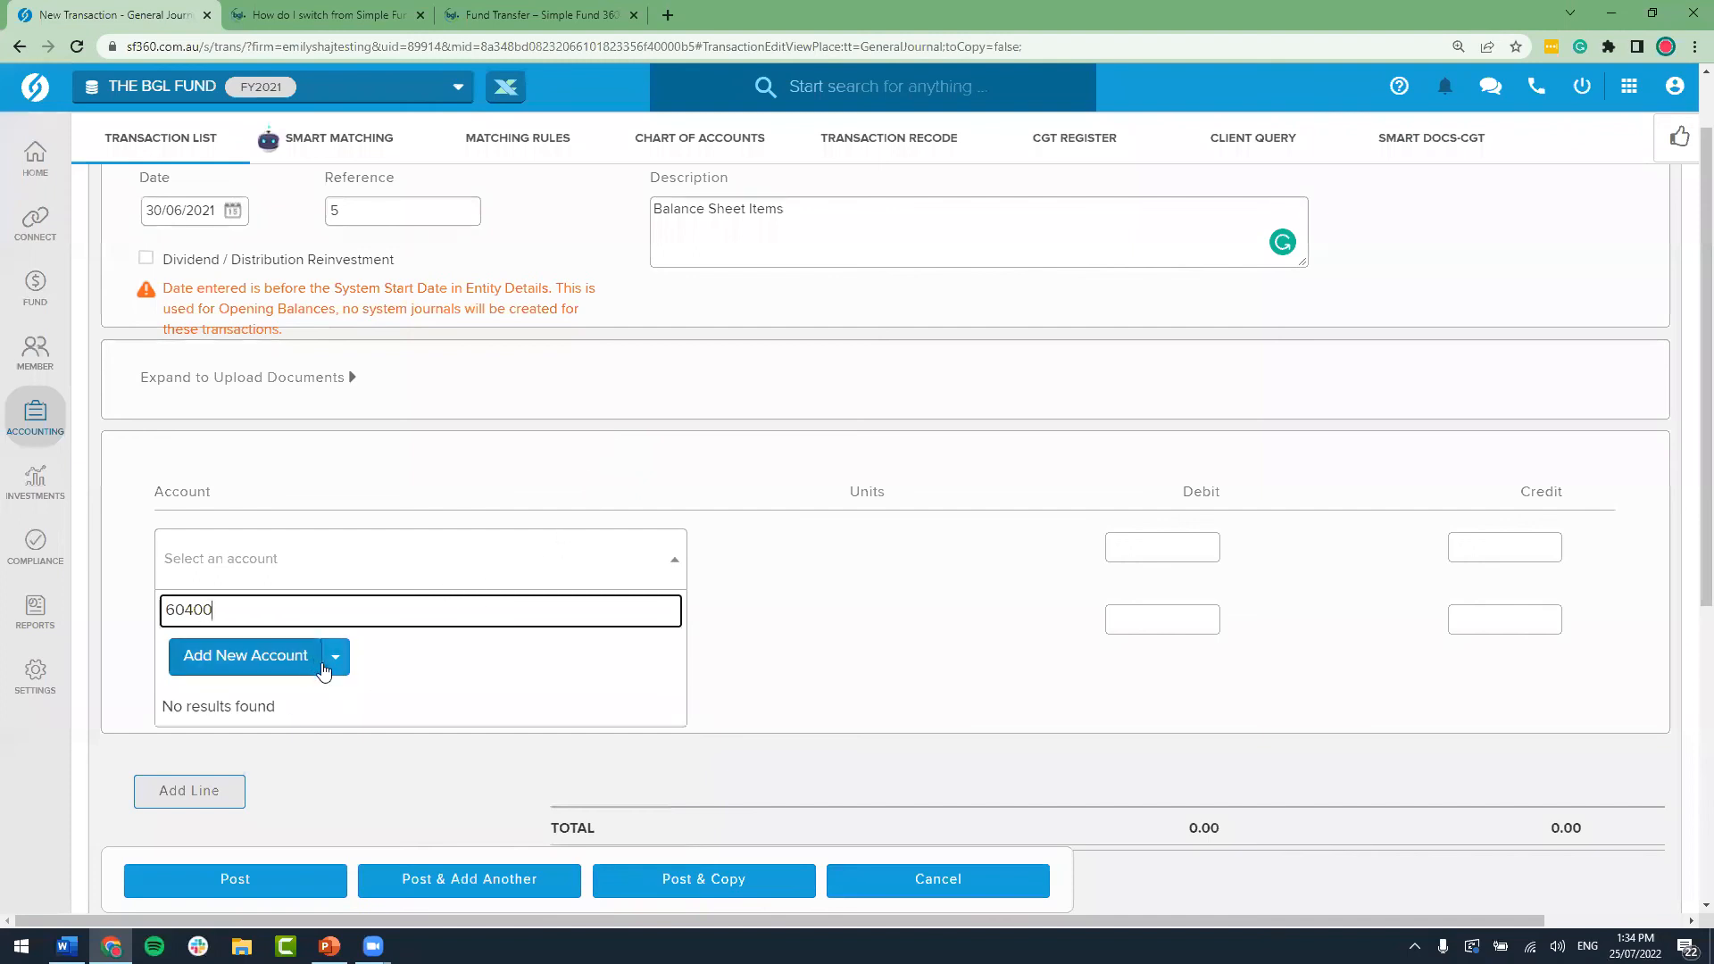
left_click(337, 660)
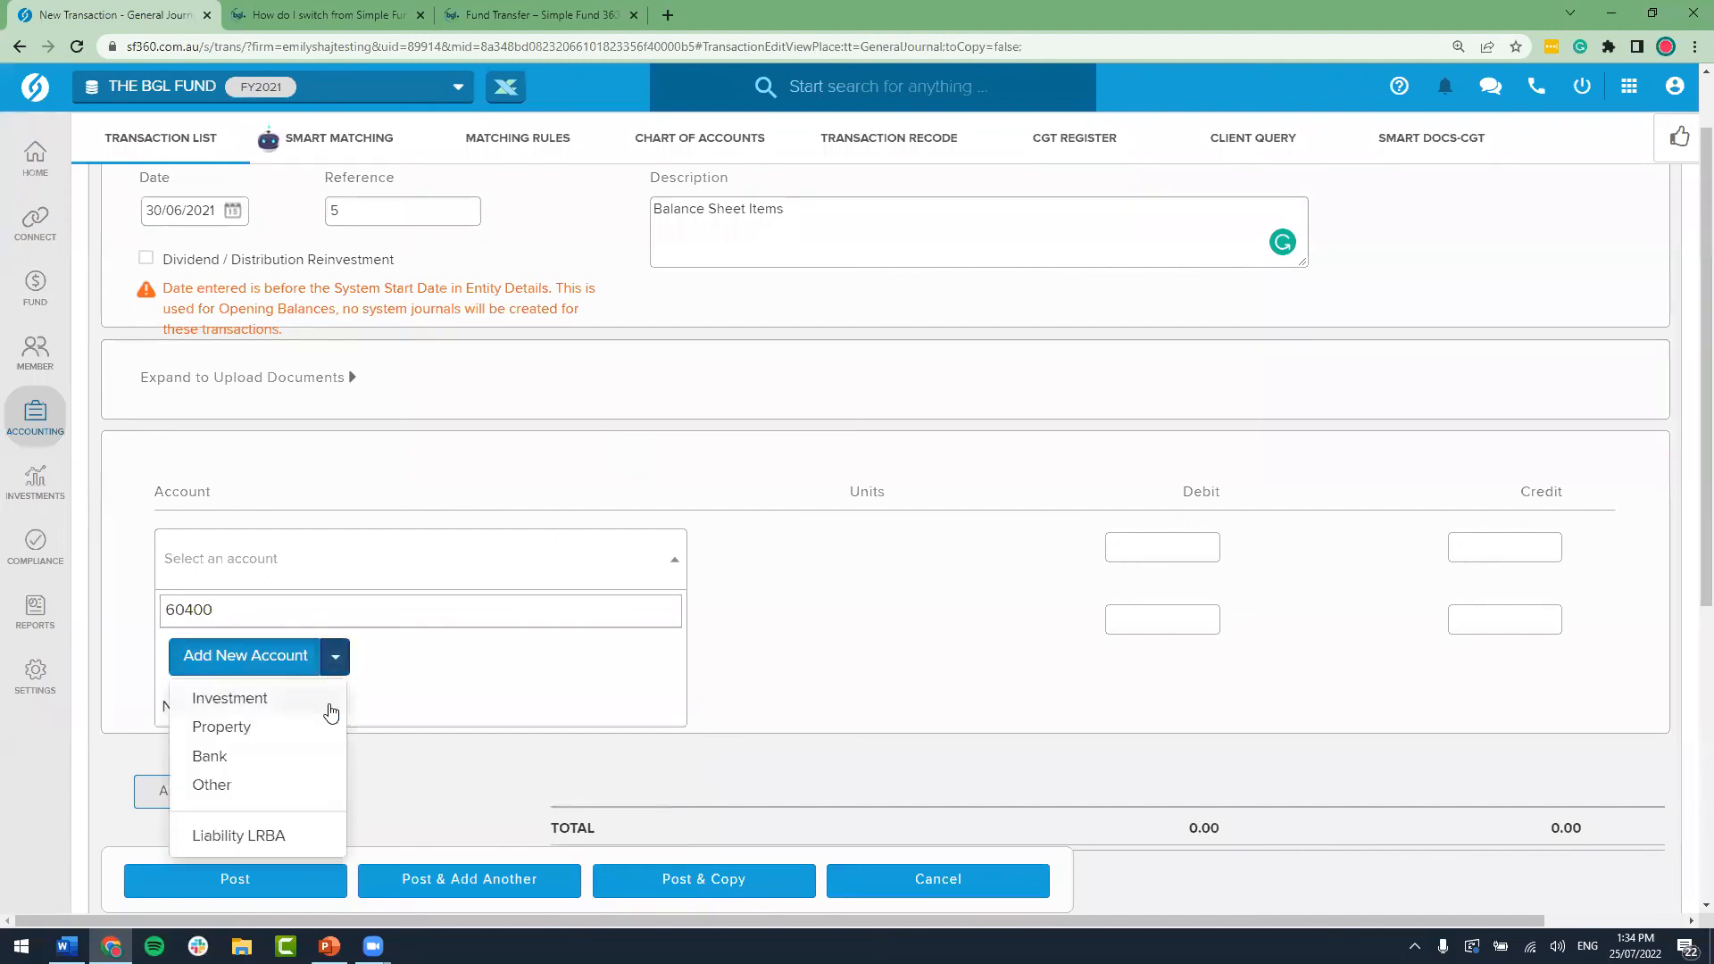
left_click(310, 770)
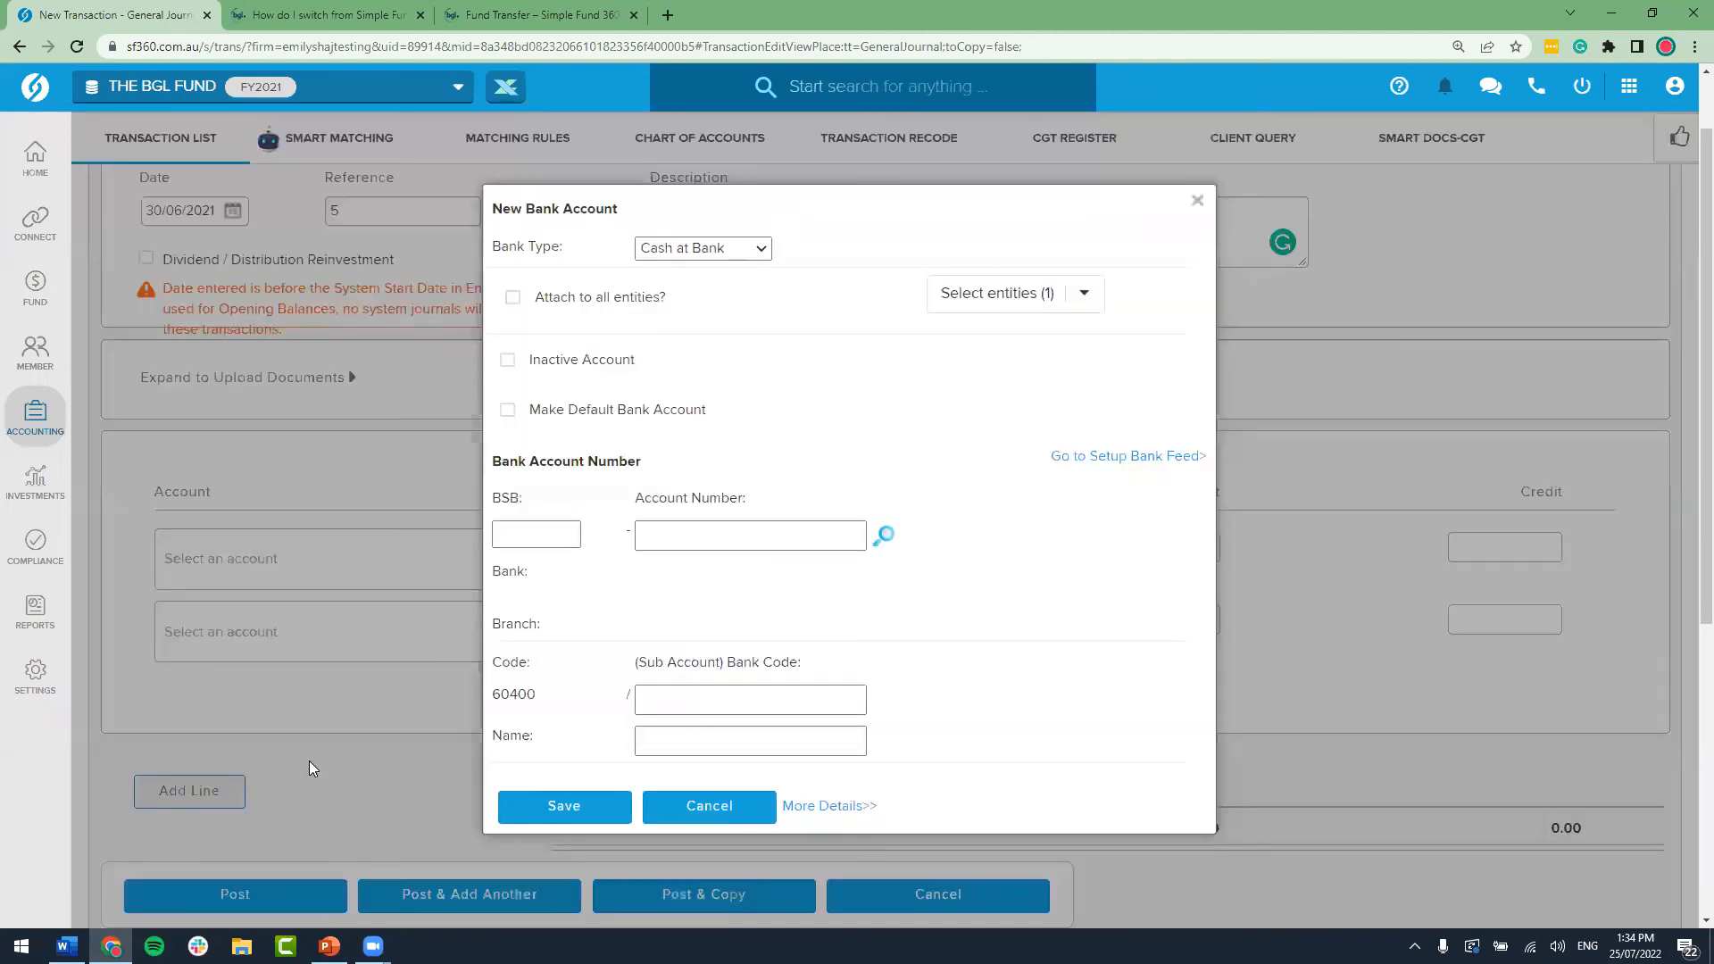
left_click(555, 534)
left_click(671, 537)
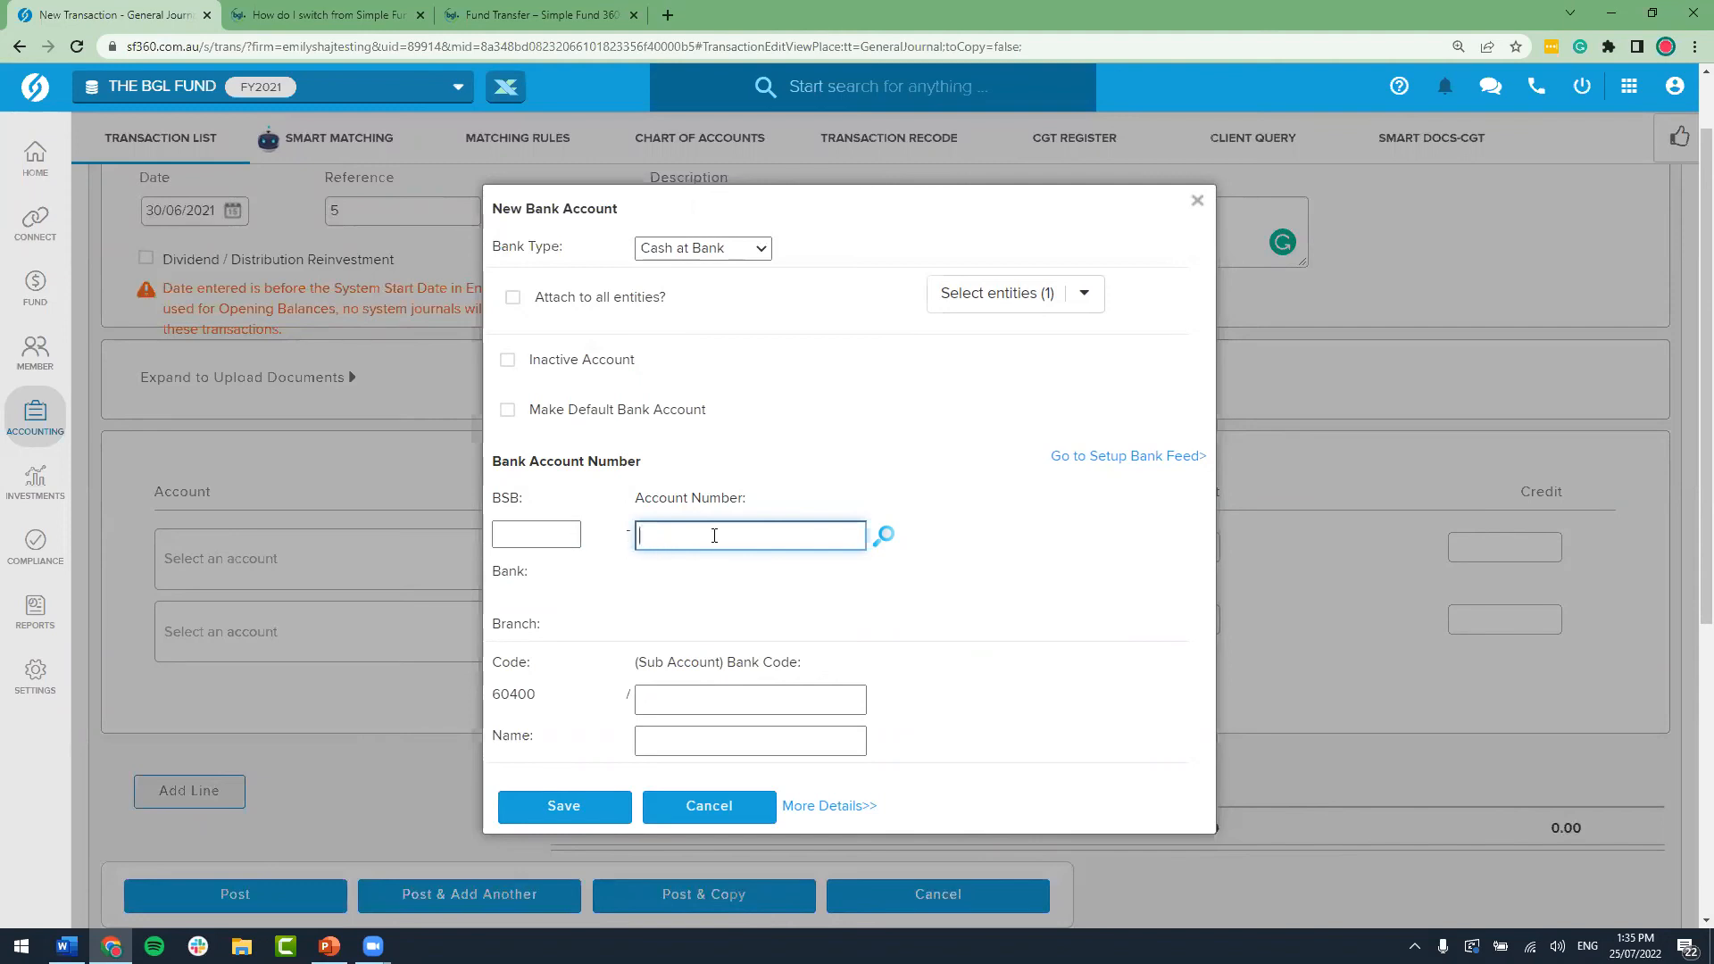
left_click(654, 696)
type("BANK")
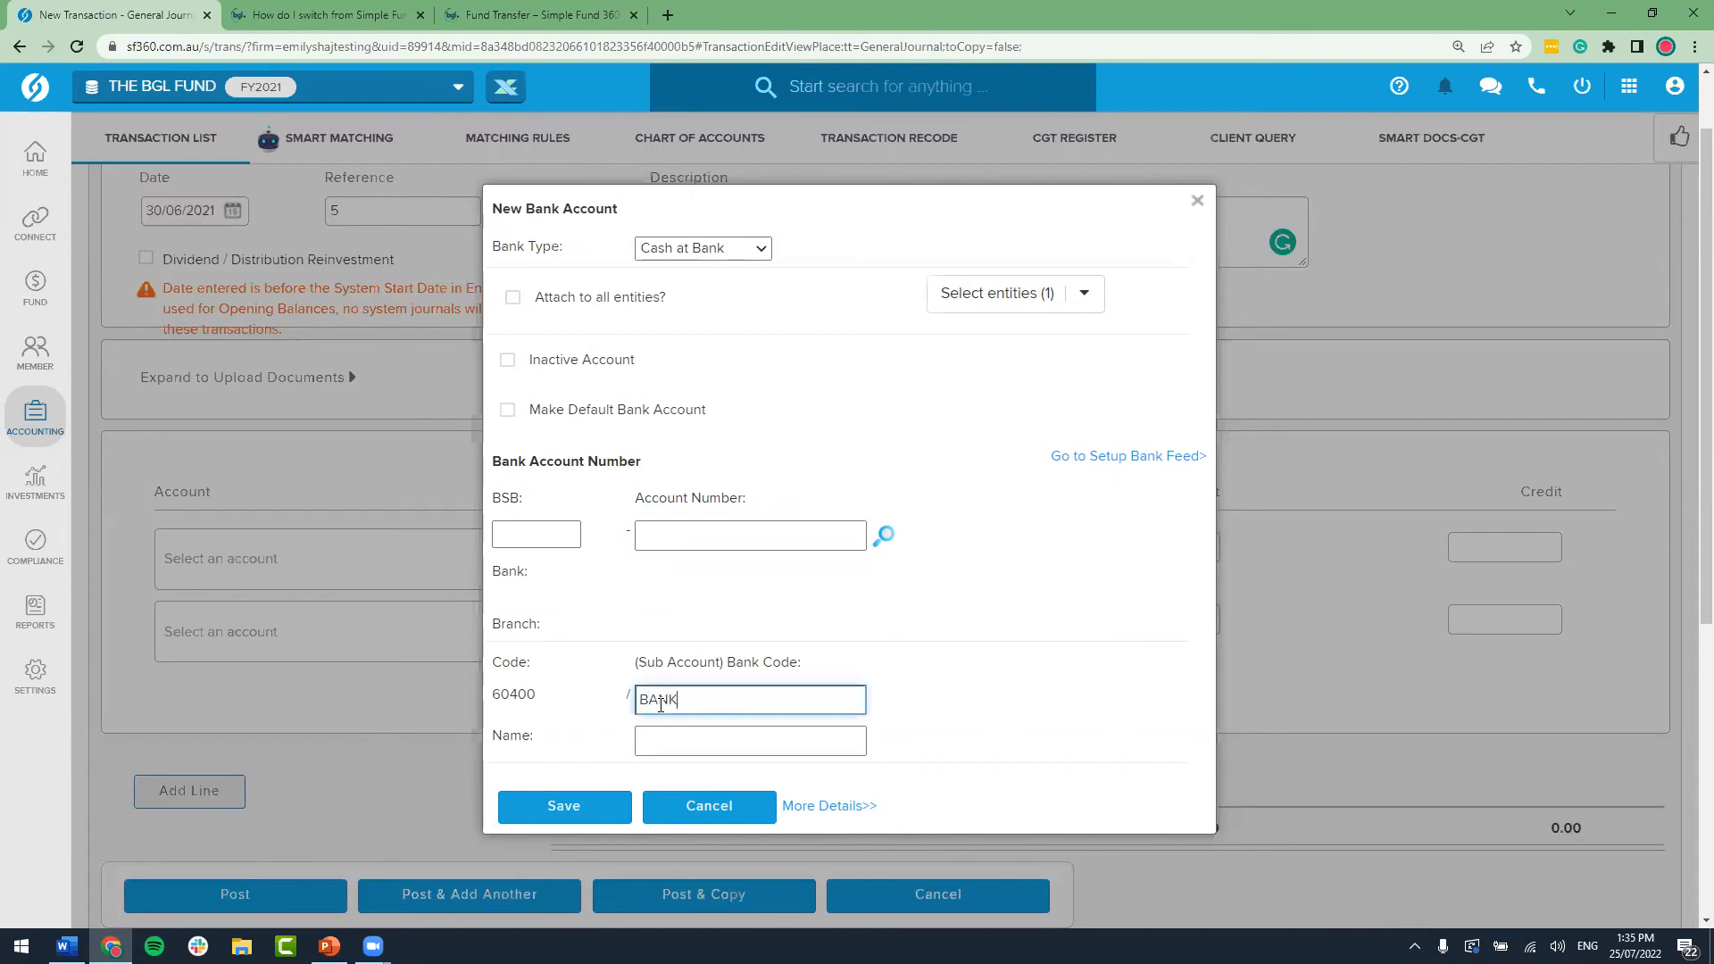
key("Tab")
type("BANK")
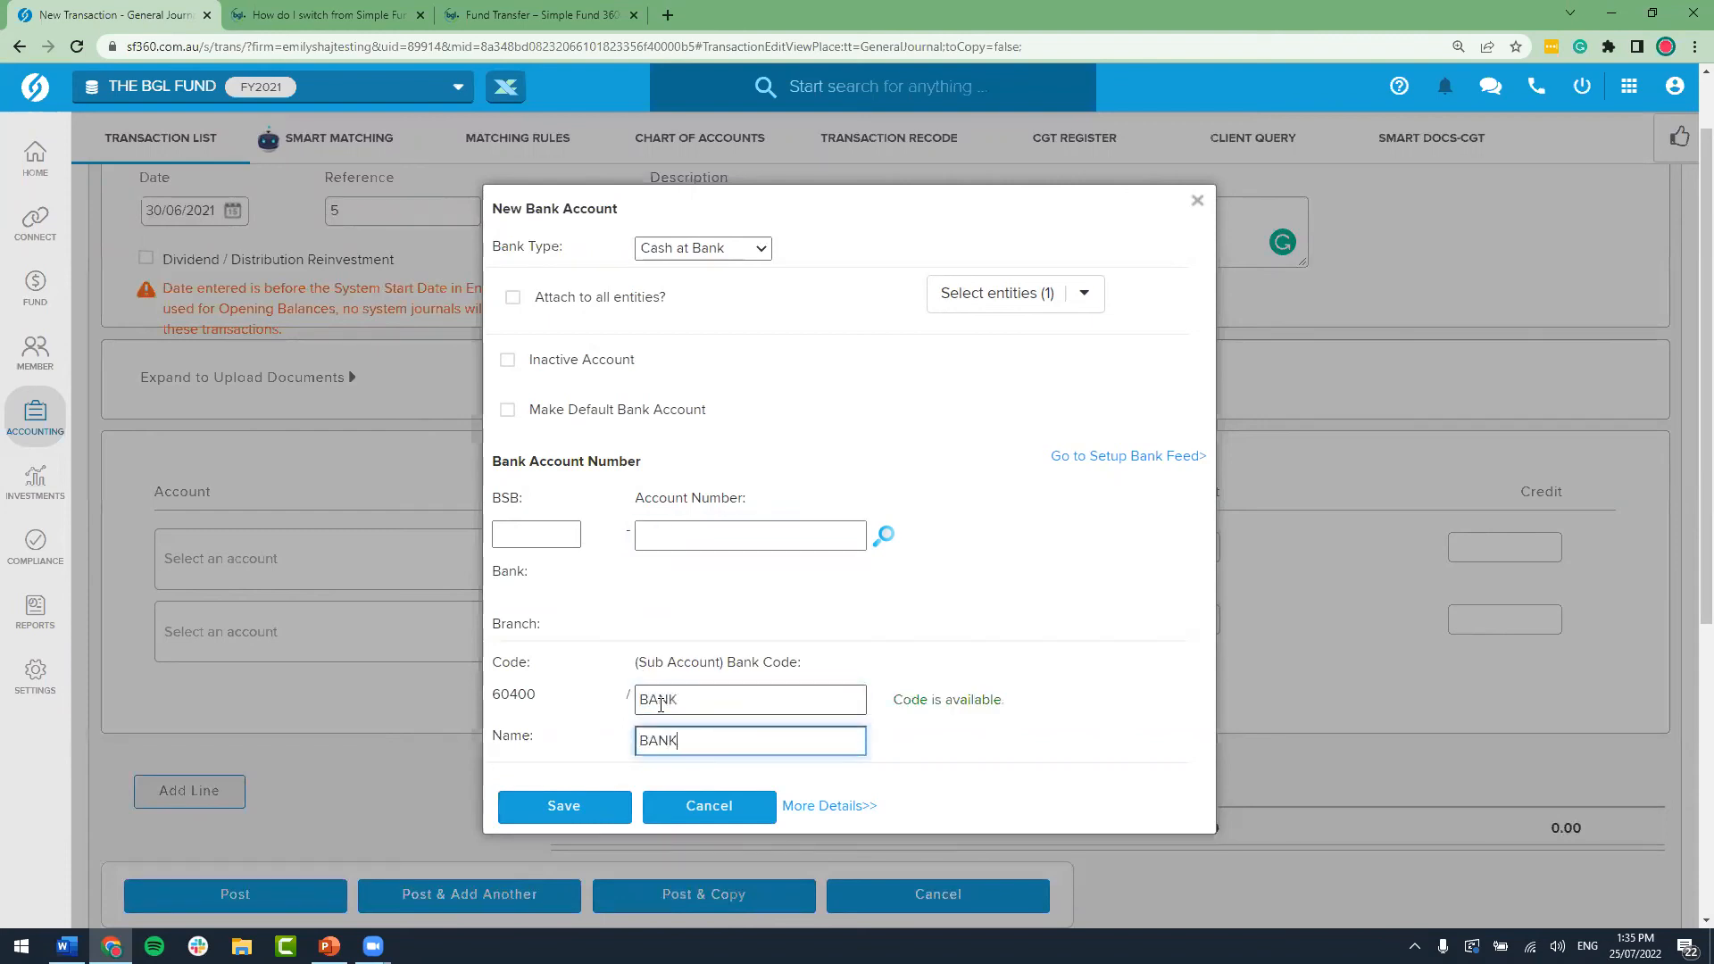
left_click(571, 808)
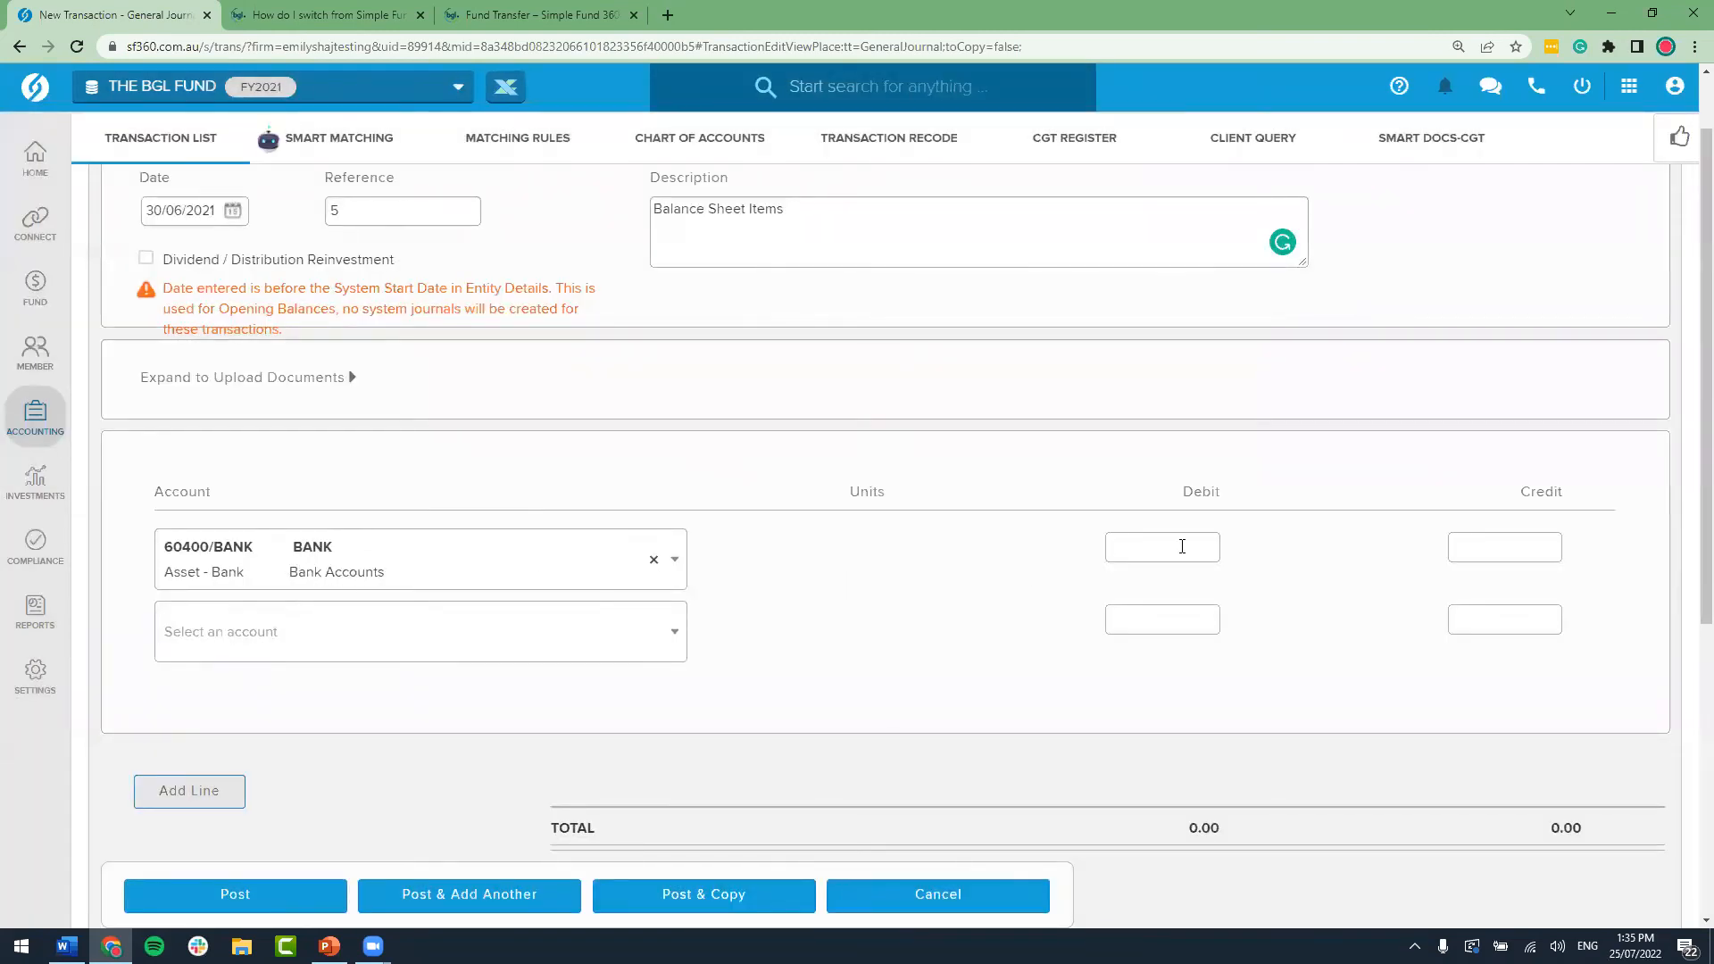
Step: Enter 771,016.30 as the debit of the 60400 BANK line in the journal
key("alt+Tab")
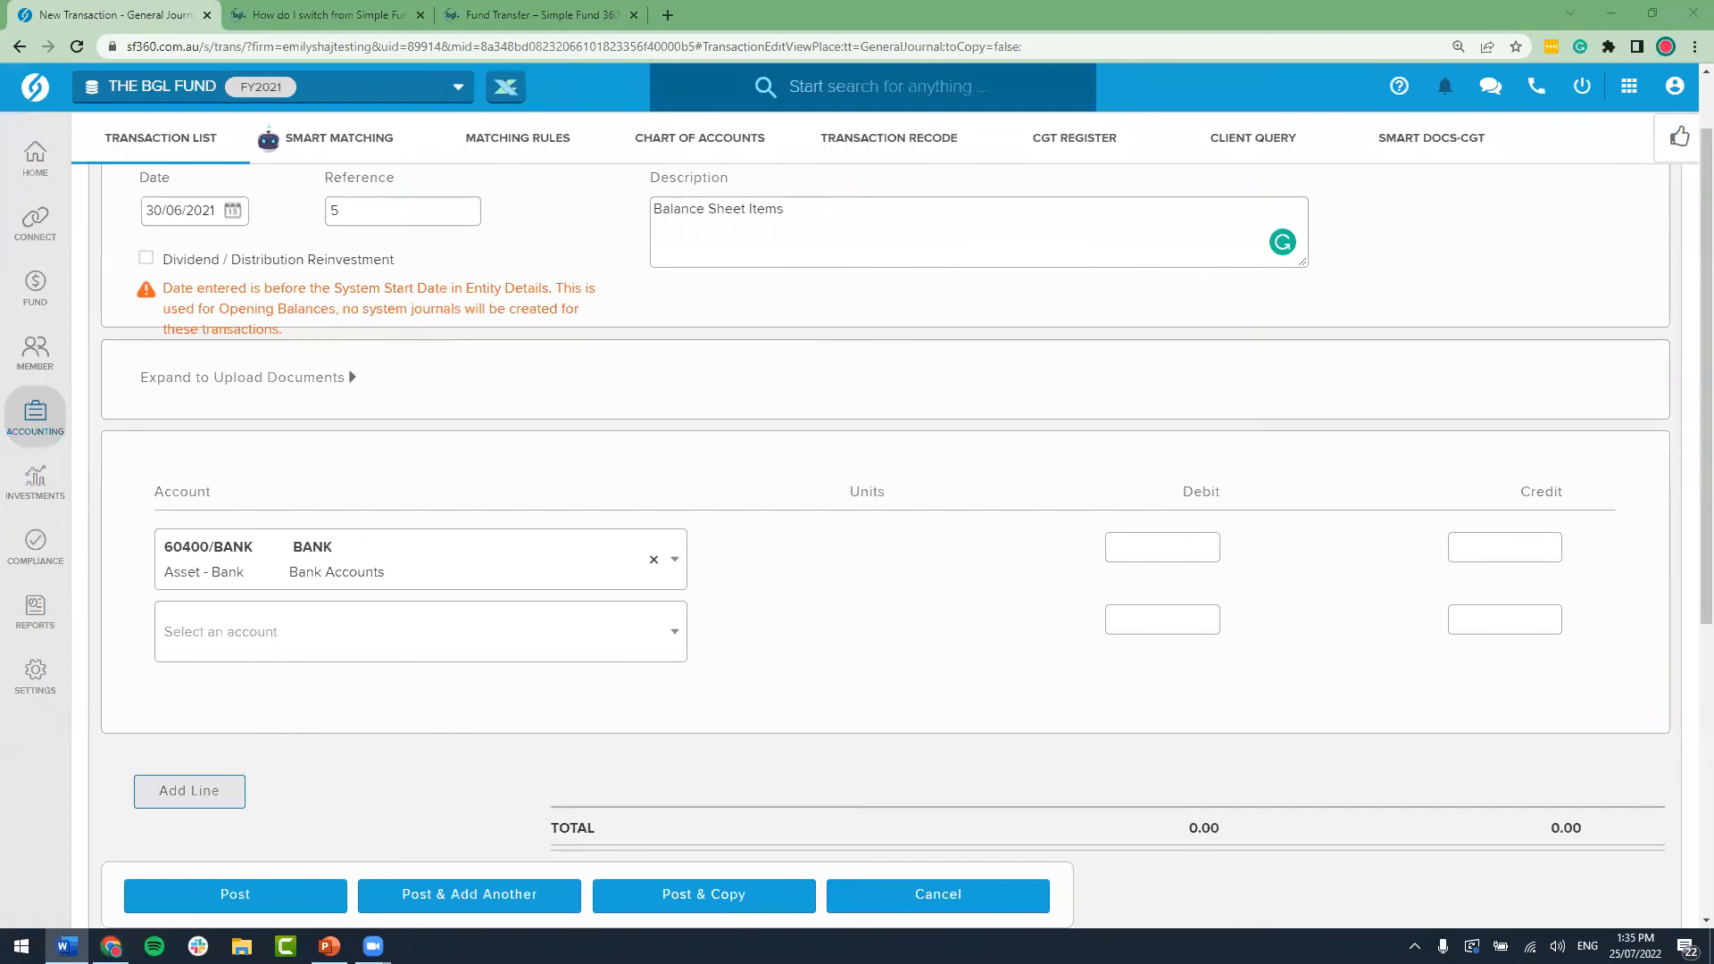
left_click(1179, 547)
type("771,016.30")
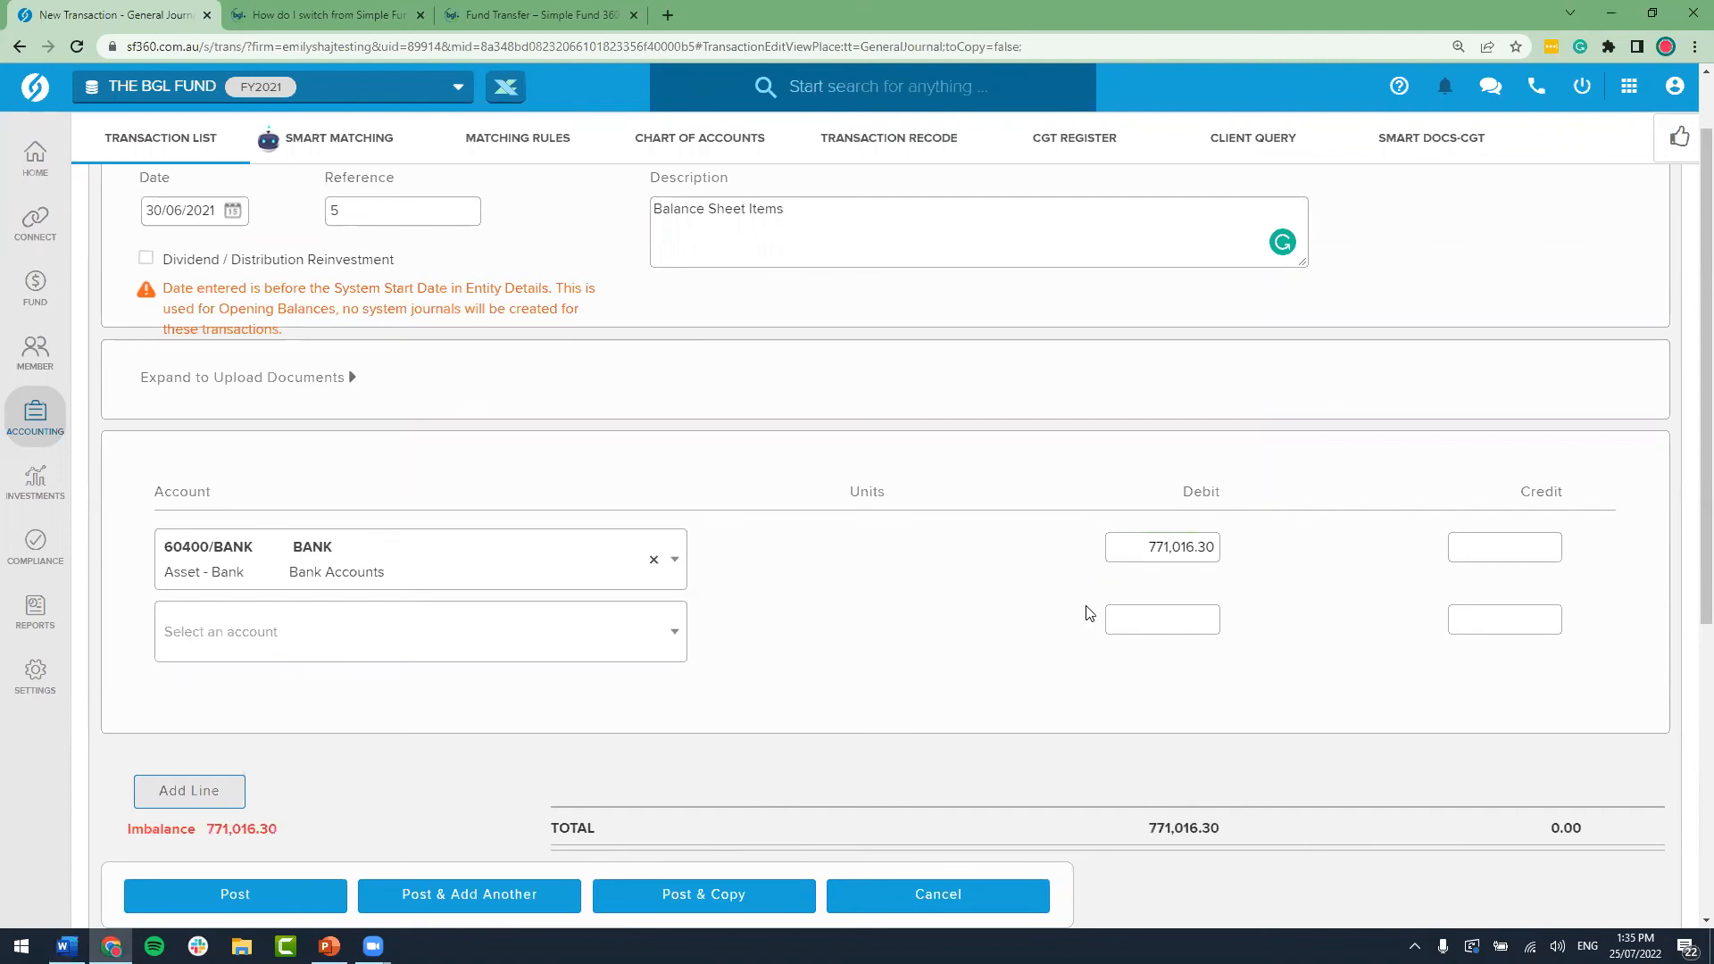
Step: Assign account 85000 Income Tax Payable/Refundable to the journal's second line with a credit of 13,555.00
left_click(586, 649)
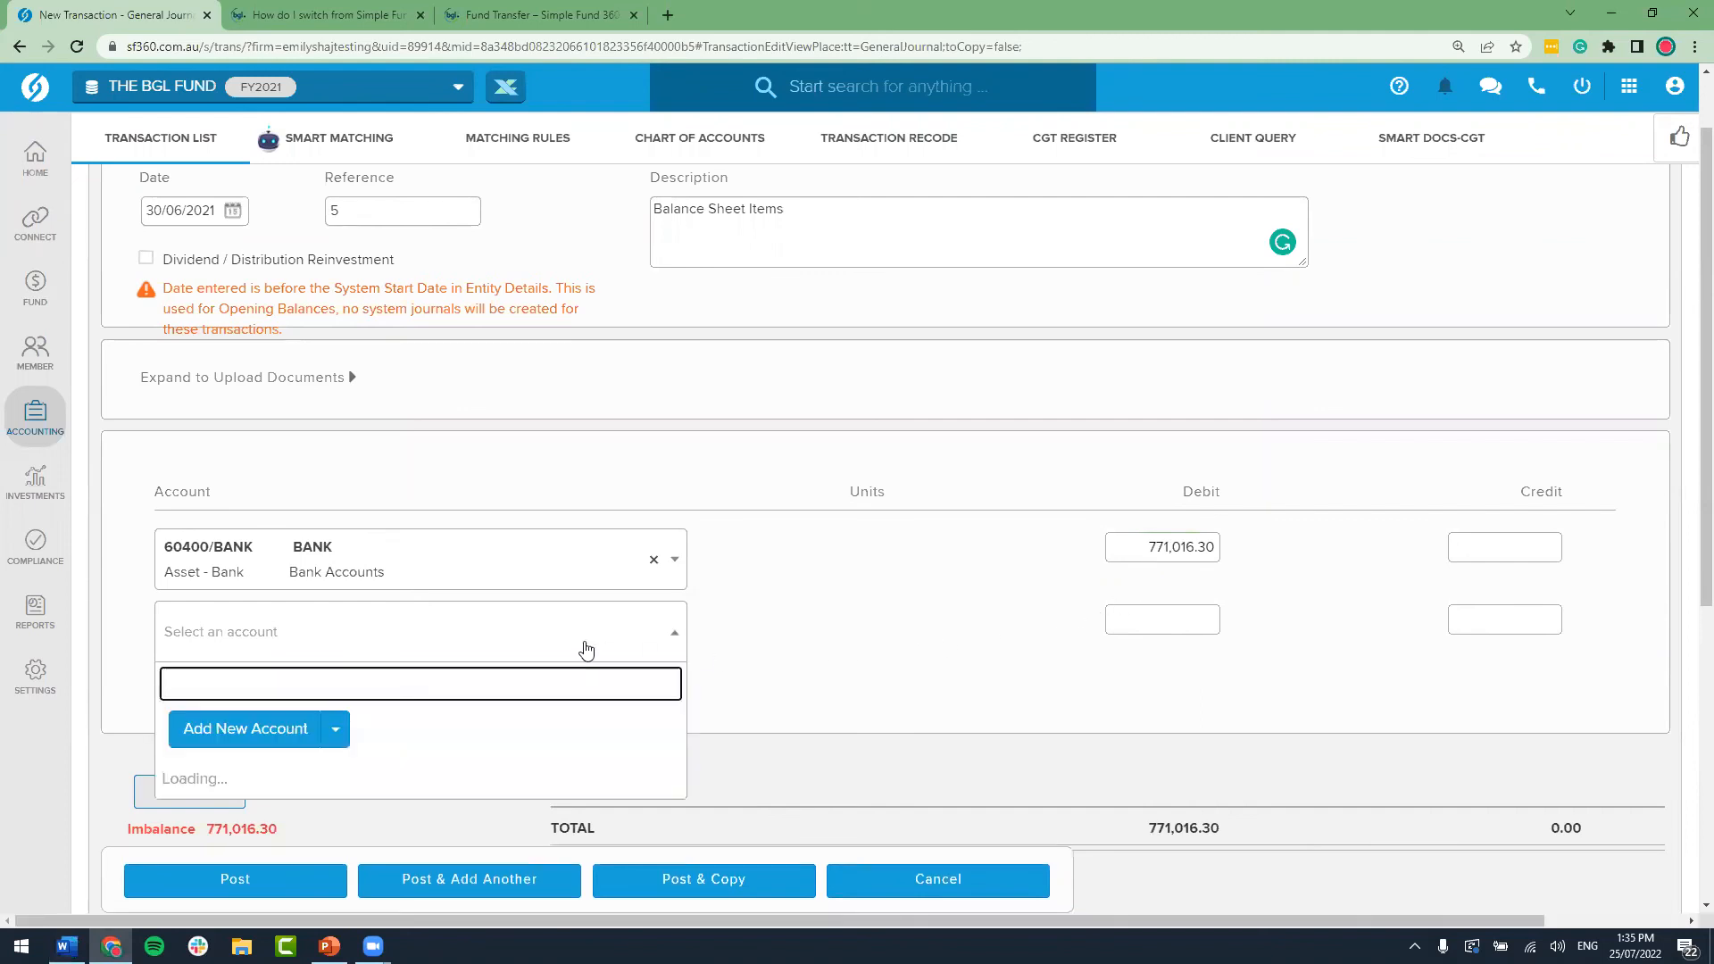
type("85000")
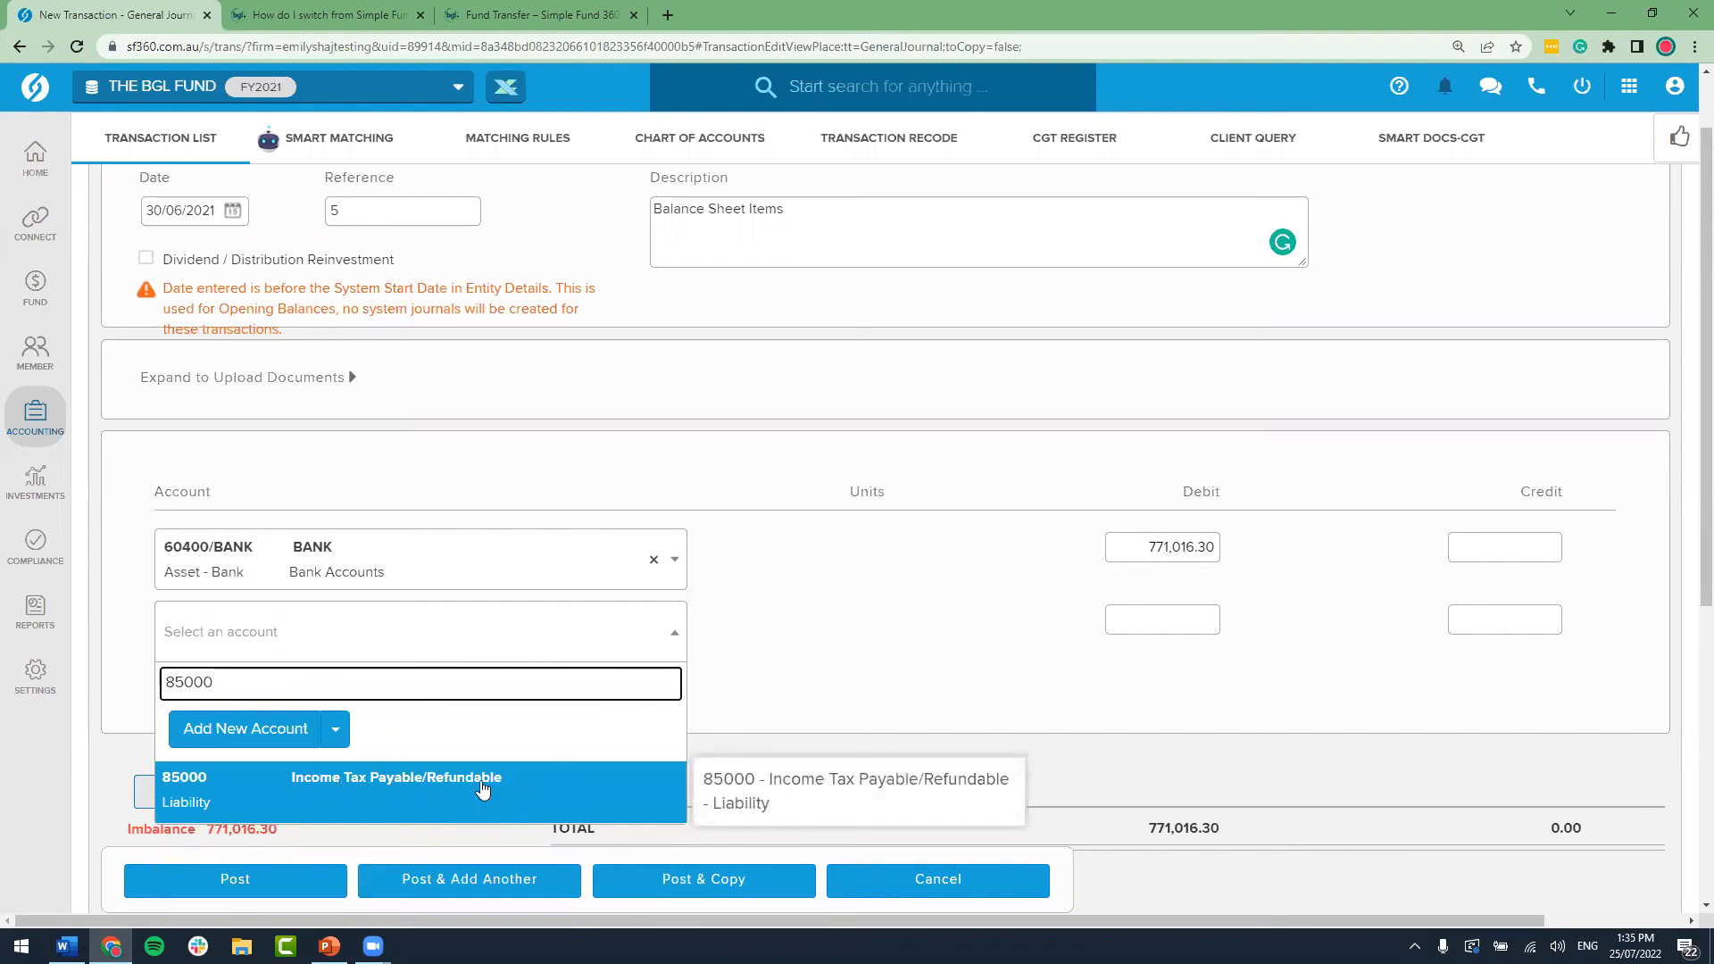
left_click(483, 789)
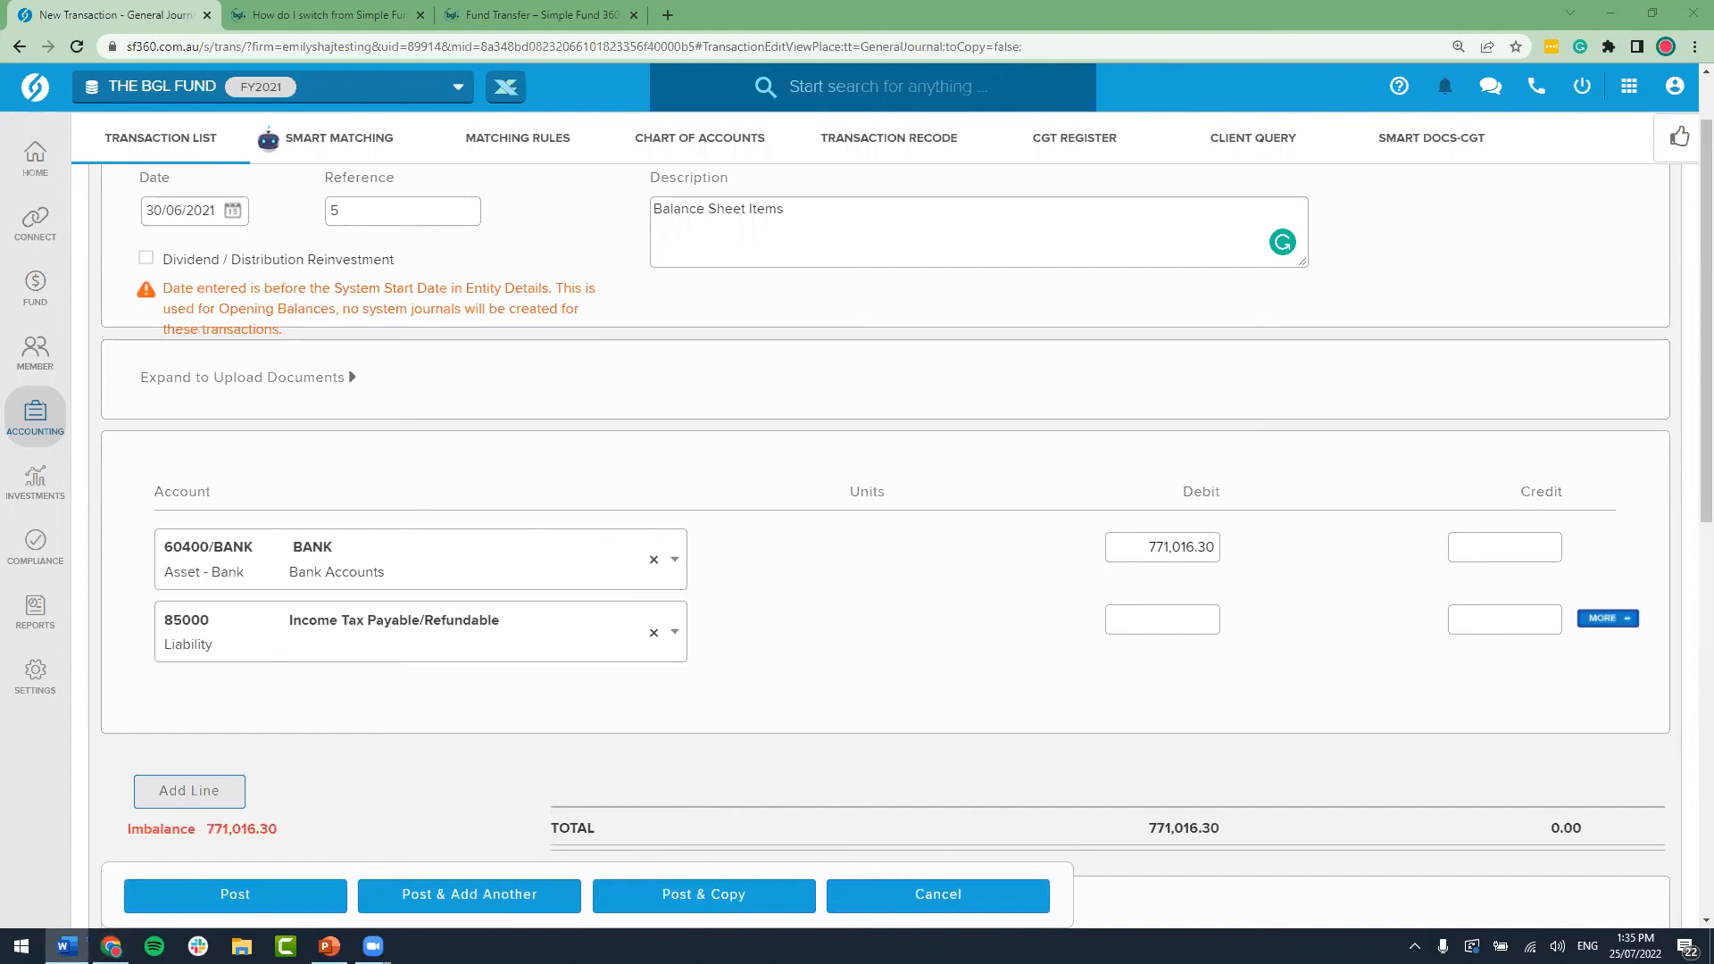
left_click(1509, 630)
type("13555")
key("Tab")
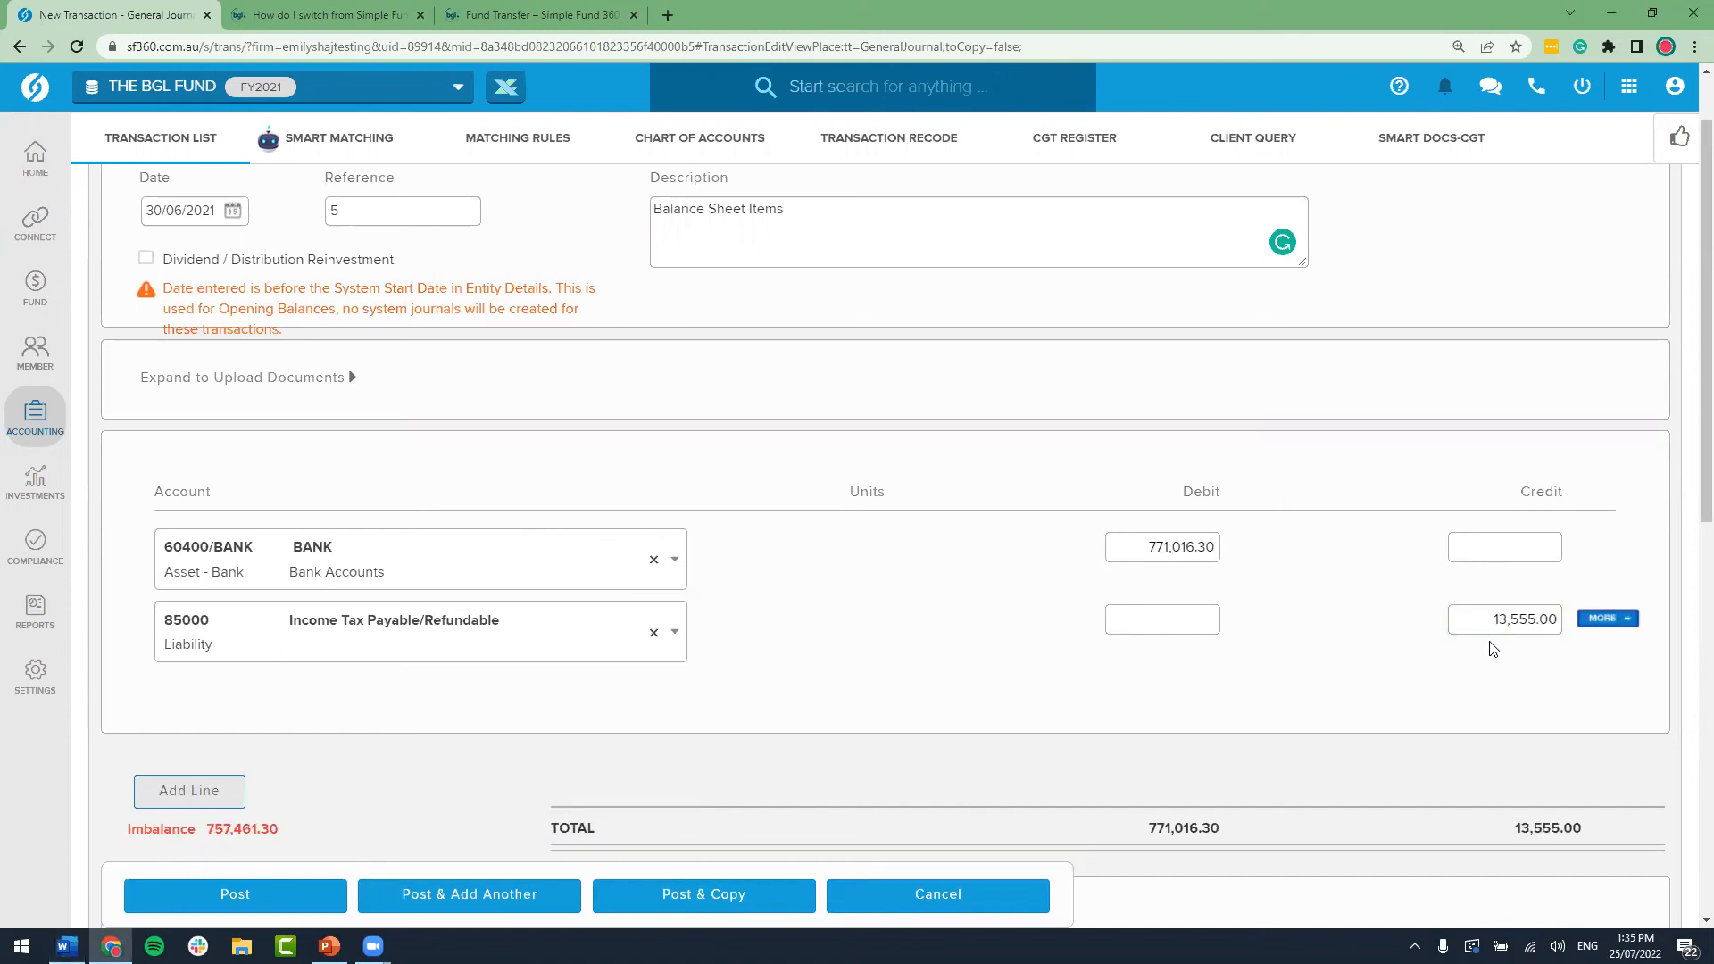
Step: Set the tax instalment's financial year to 2019-20 and clear the SMSF Supervisory Levy amount
scroll(1262, 574, "down", 2)
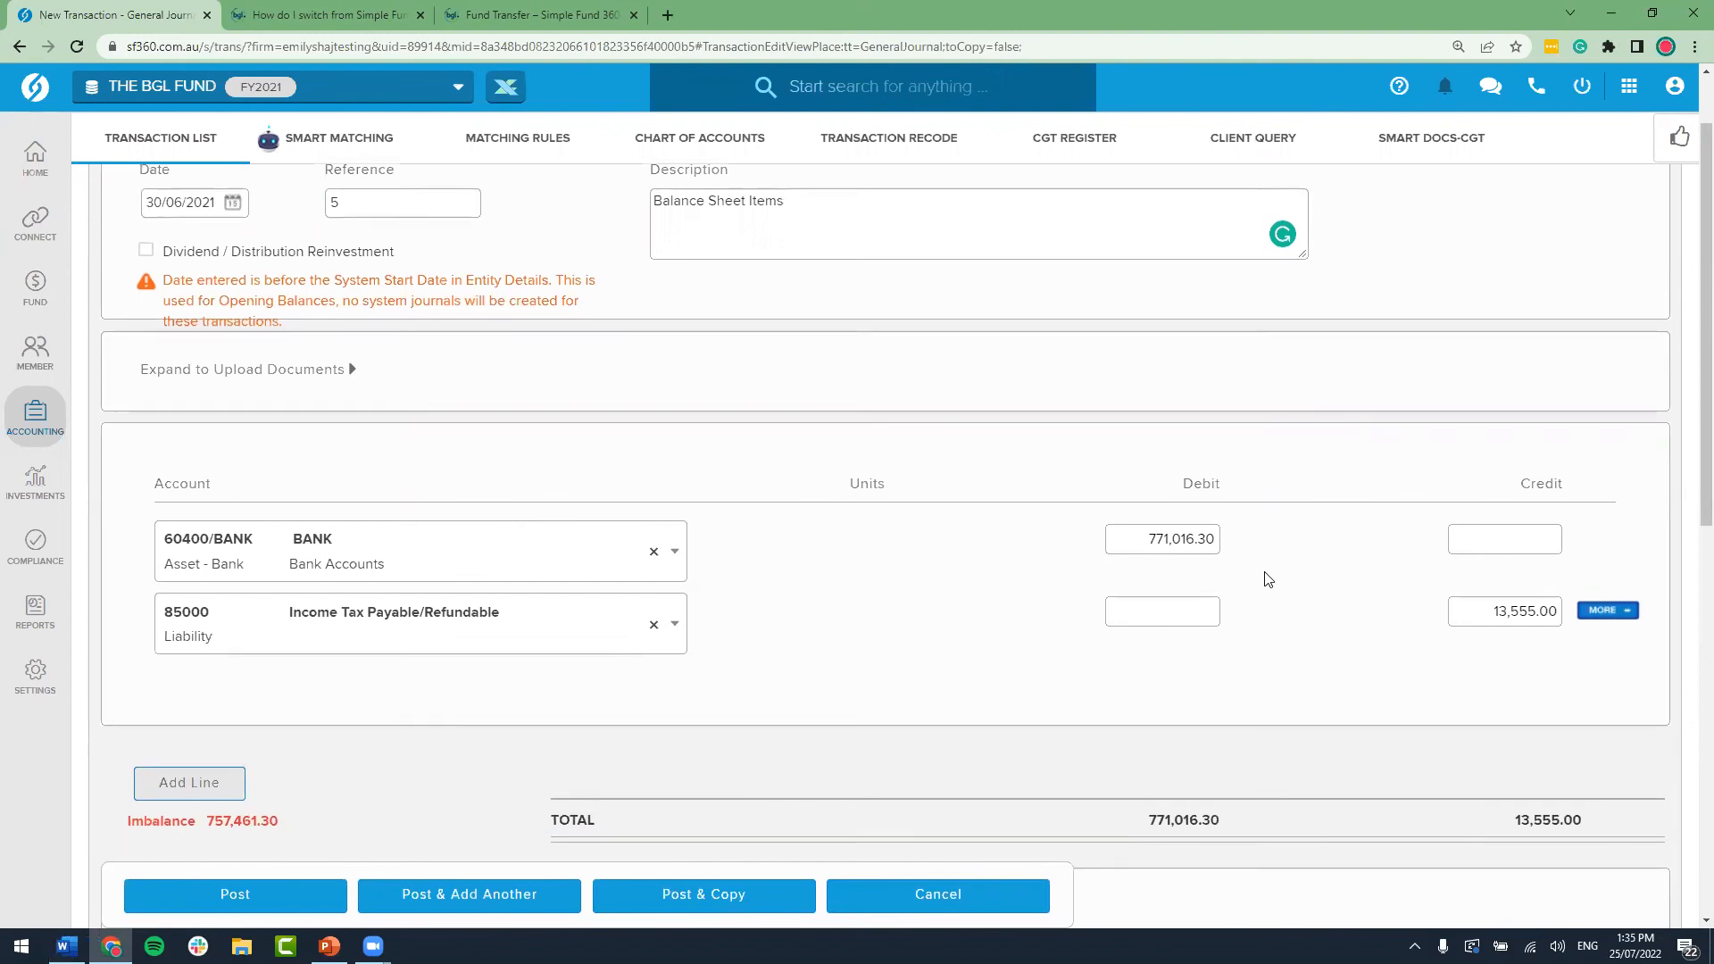
scroll(1268, 579, "down", 2)
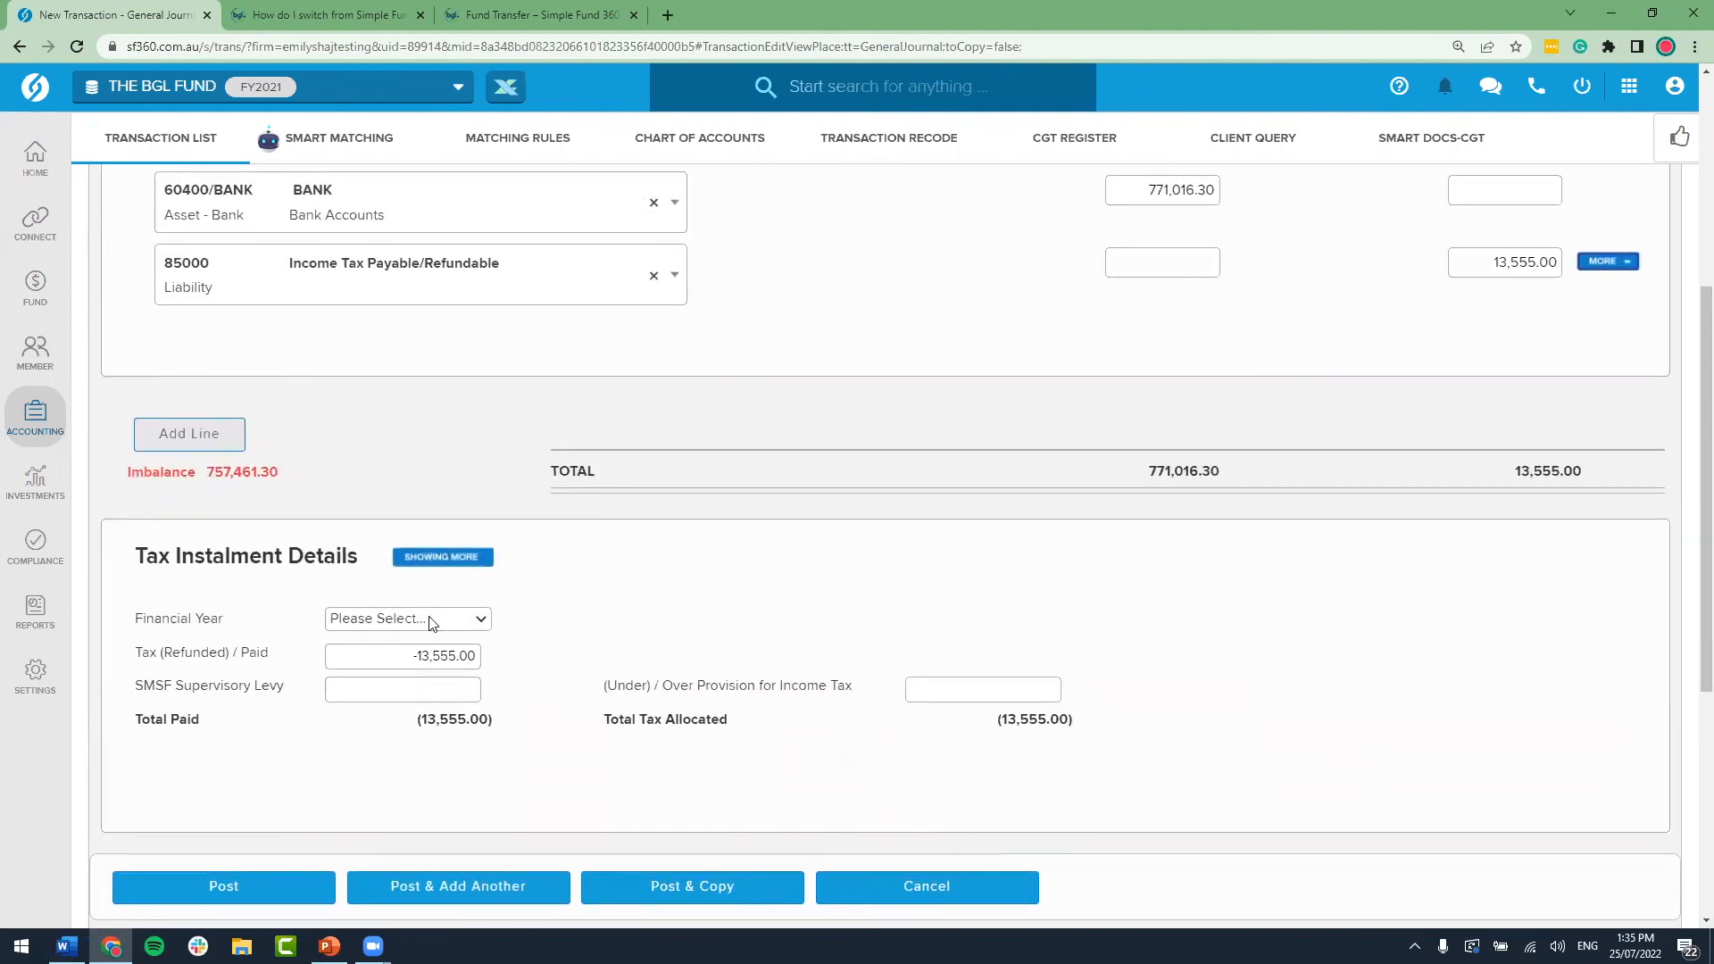
left_click(466, 619)
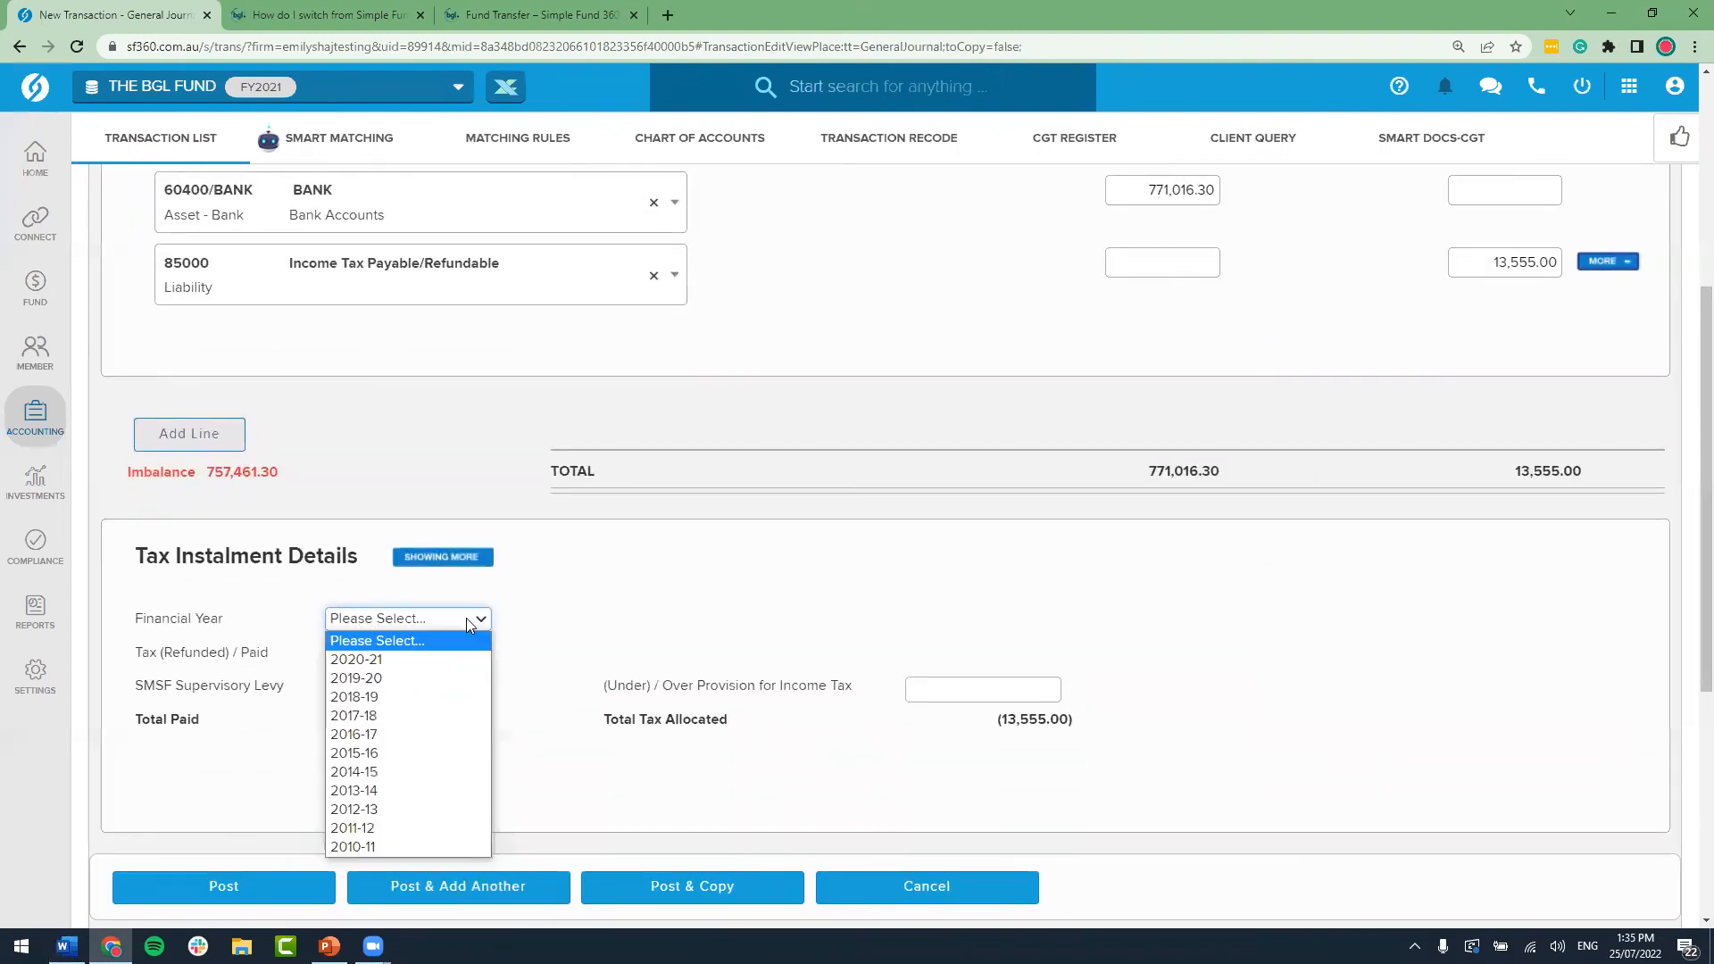
left_click(461, 671)
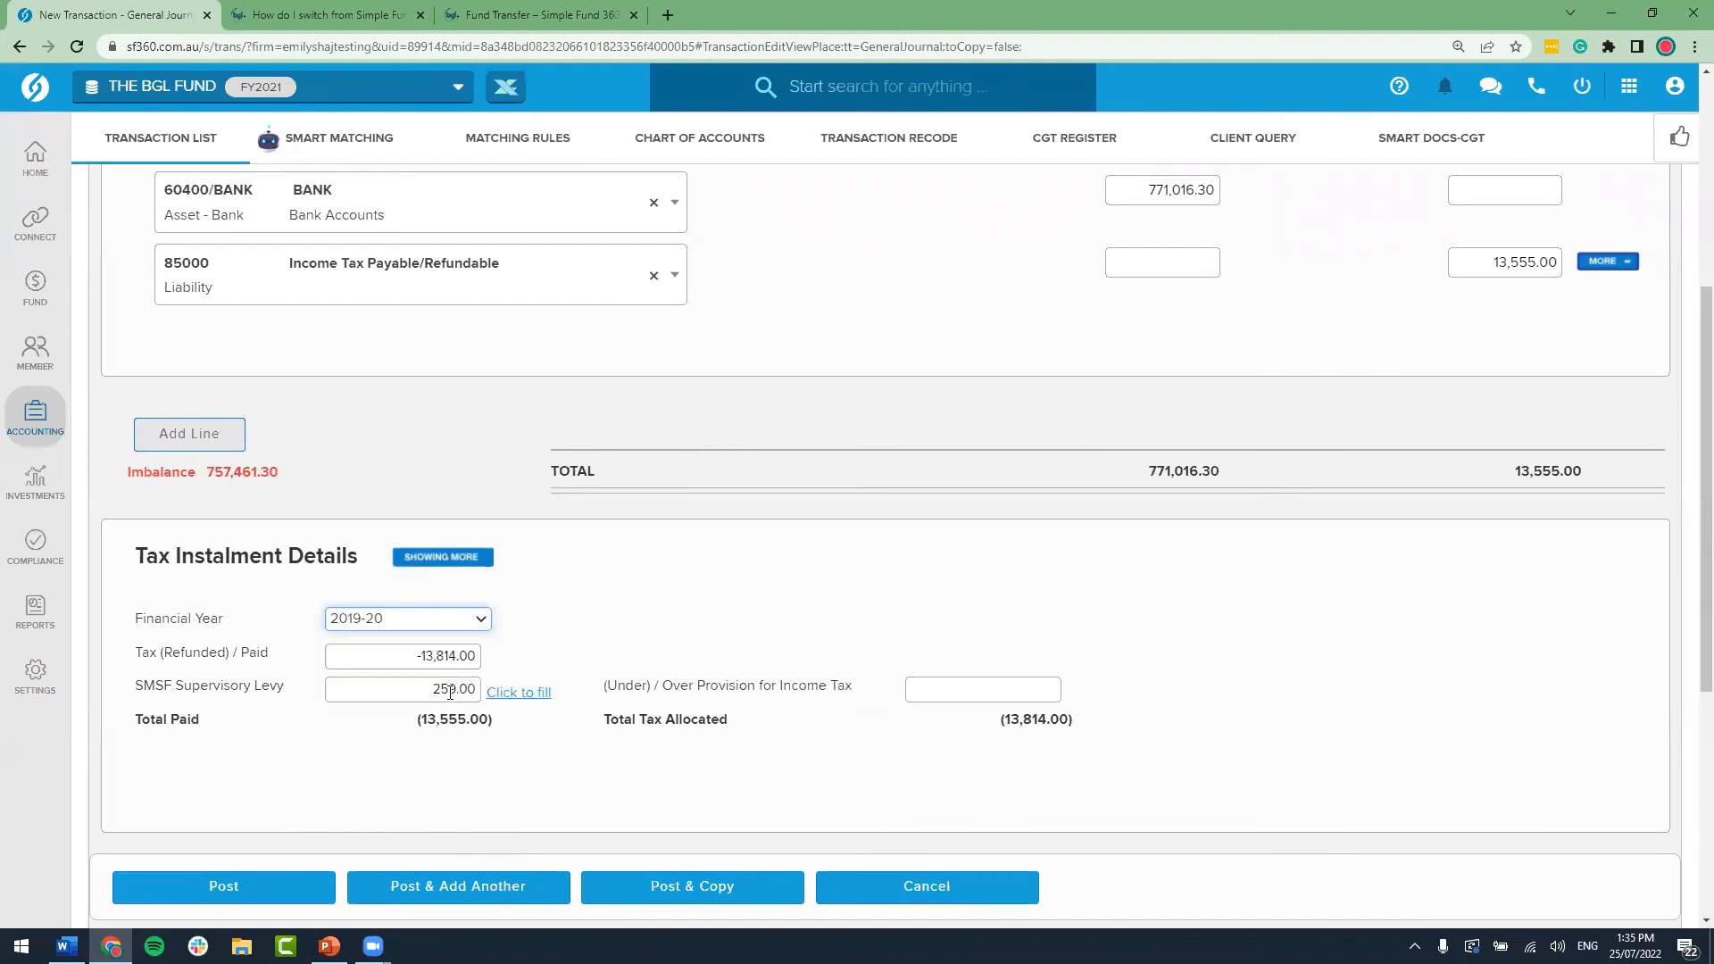
double_click(461, 691)
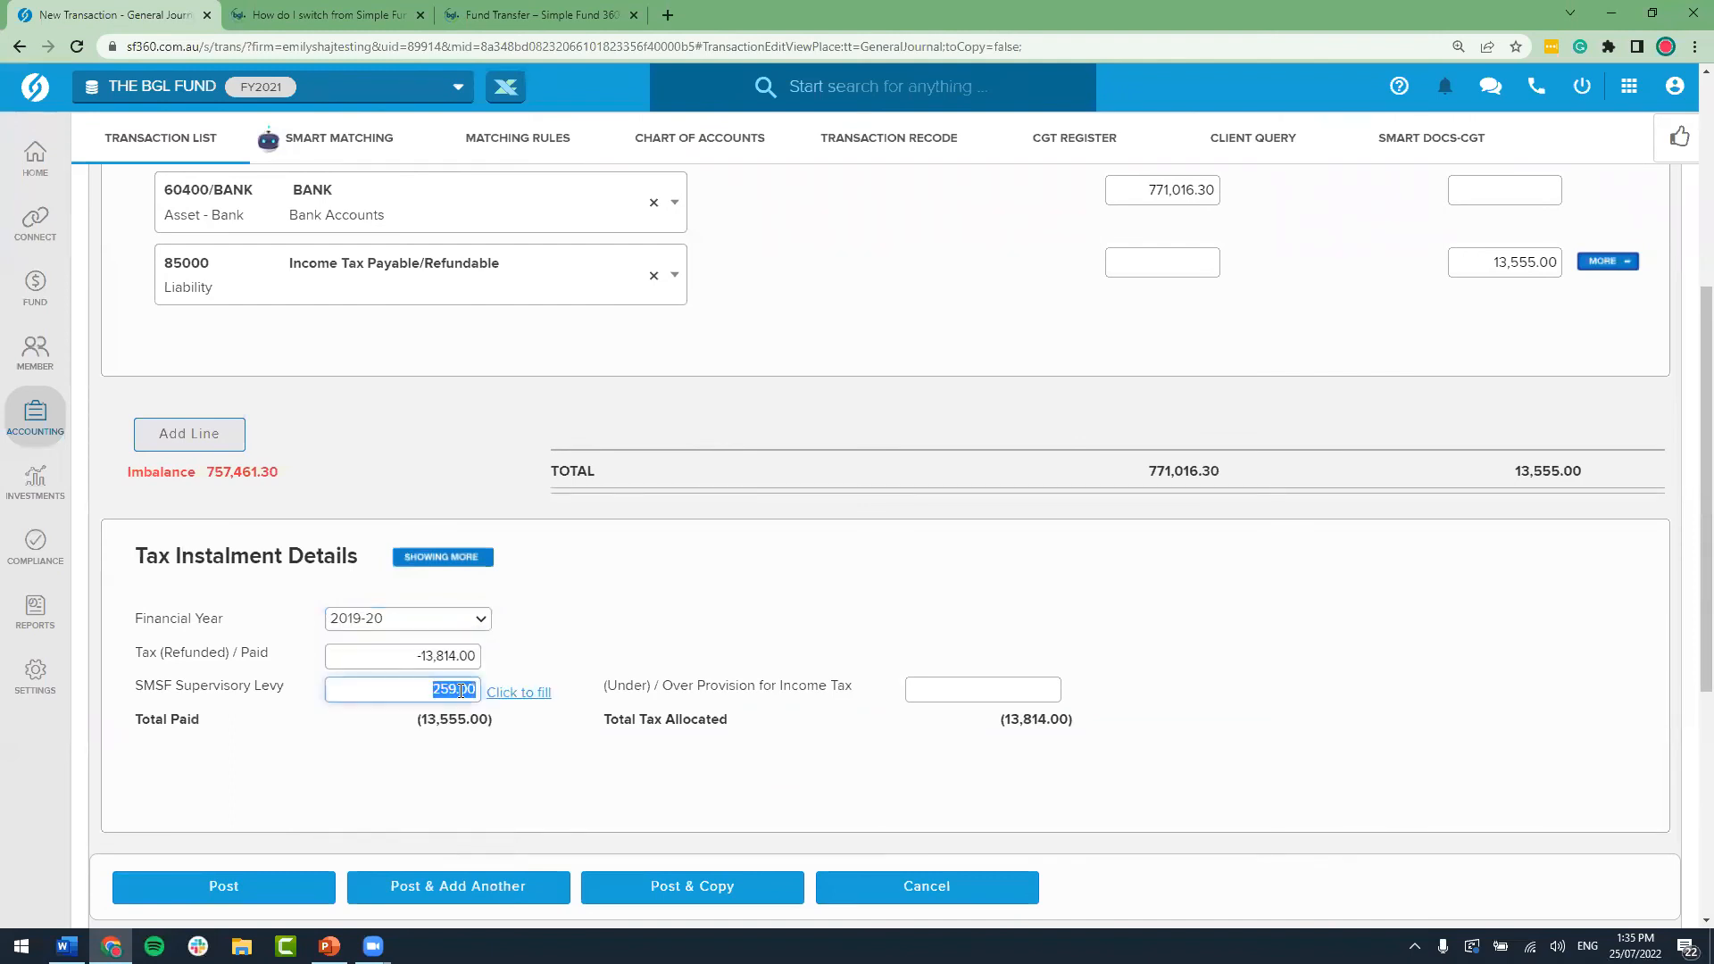
key("BackSpace")
left_click(982, 692)
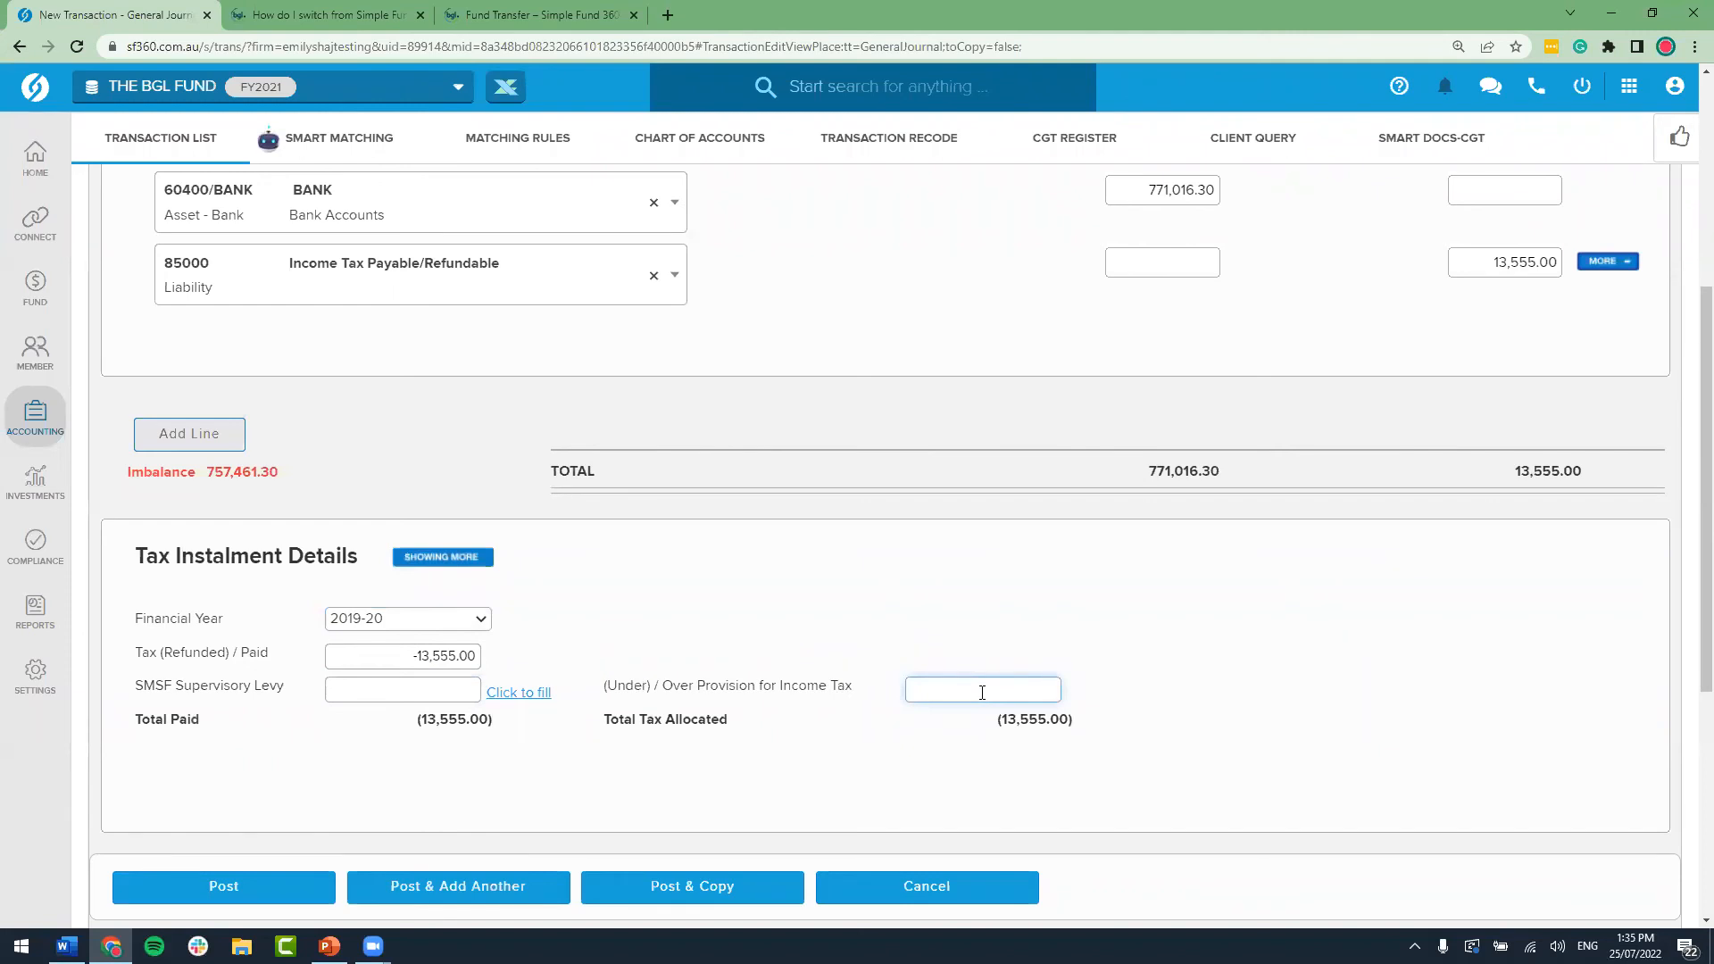
Step: Add a line for 94910 Investment Movement Data Clearing Account with a credit of 757,461.30 and post the journal
scroll(982, 692, "up", 2)
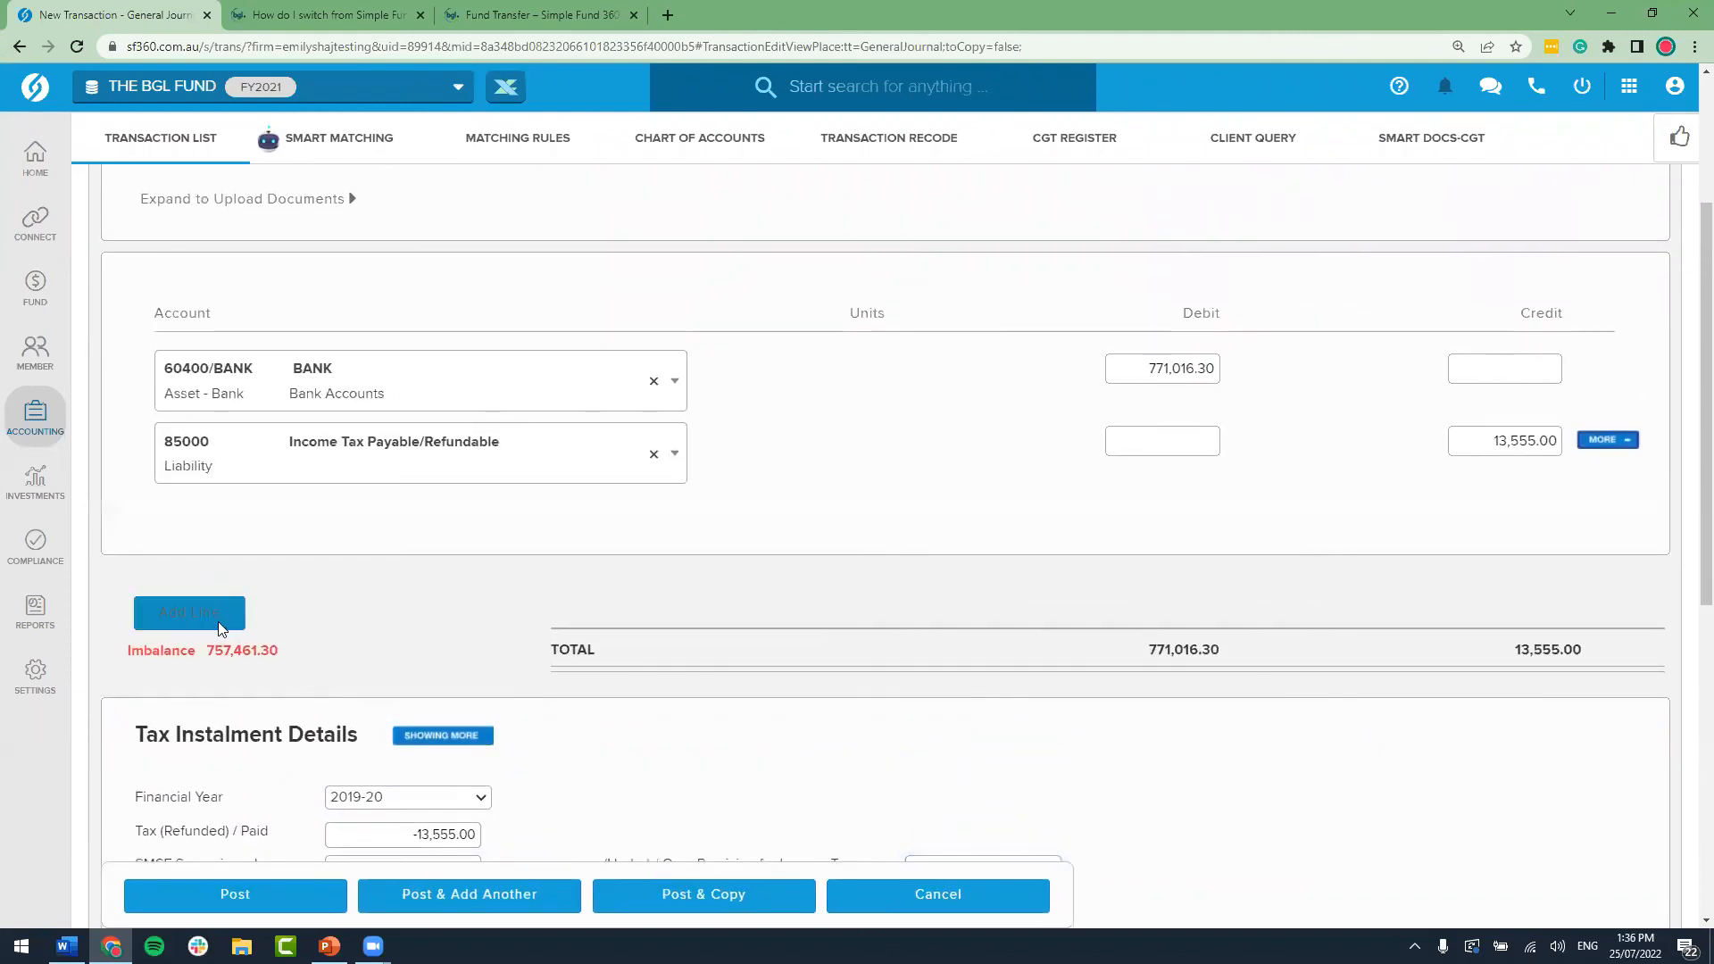
left_click(220, 628)
left_click(502, 540)
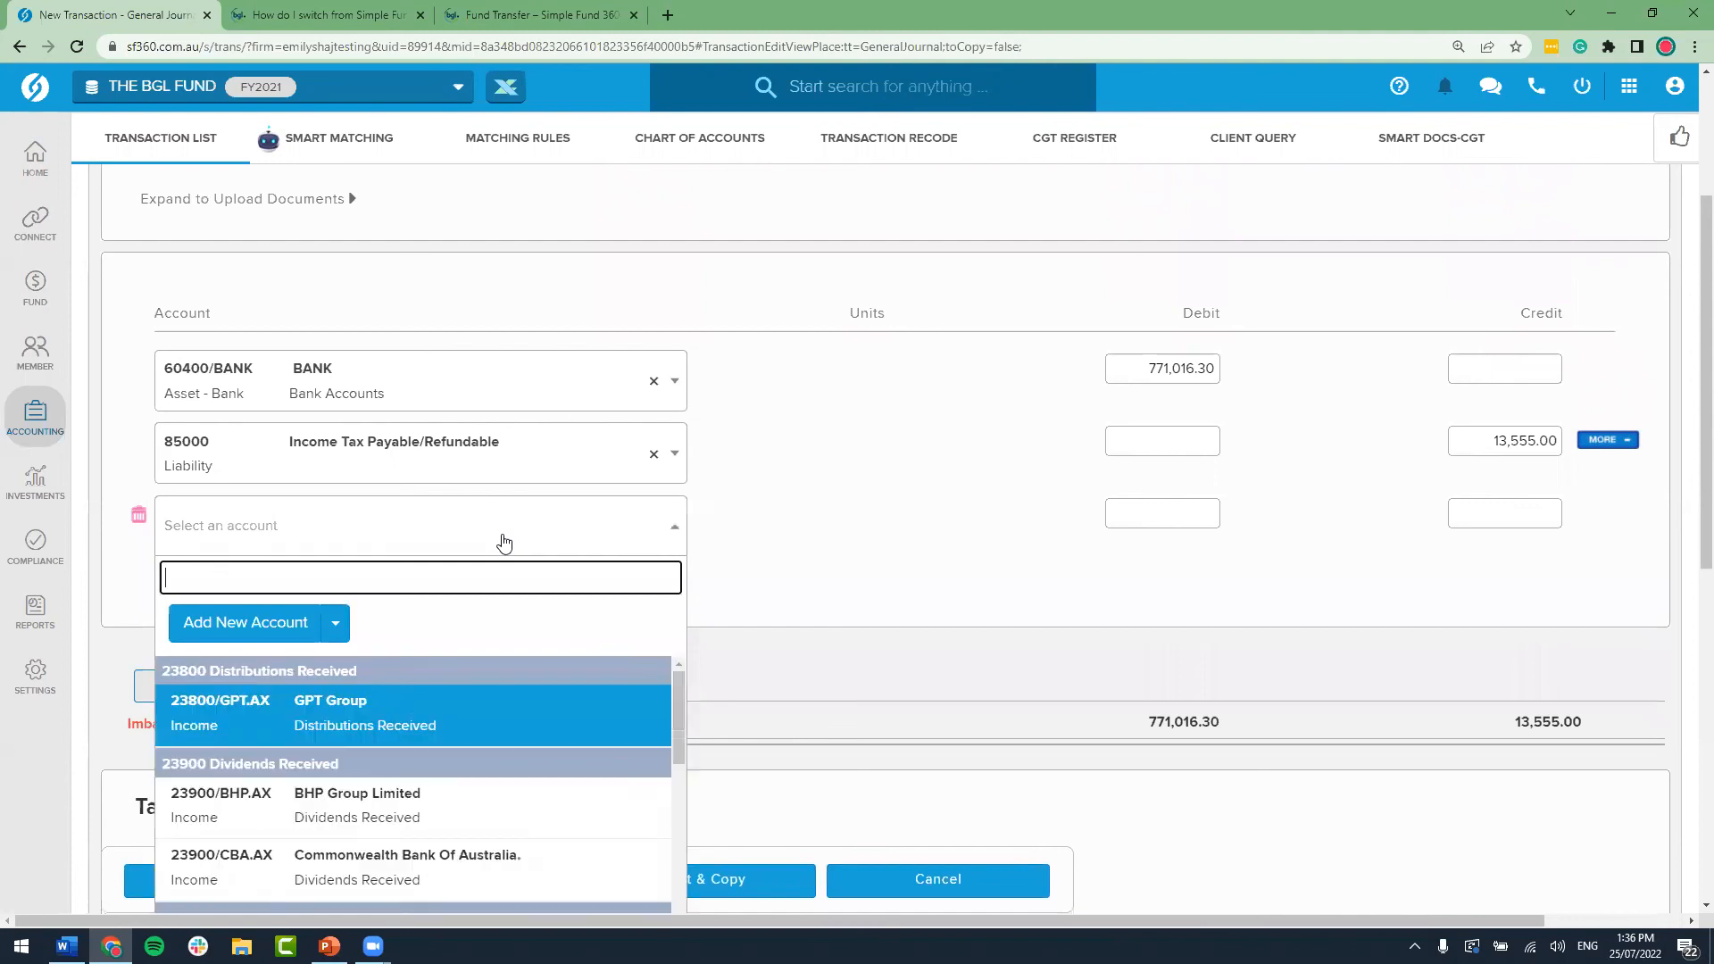
type("94910")
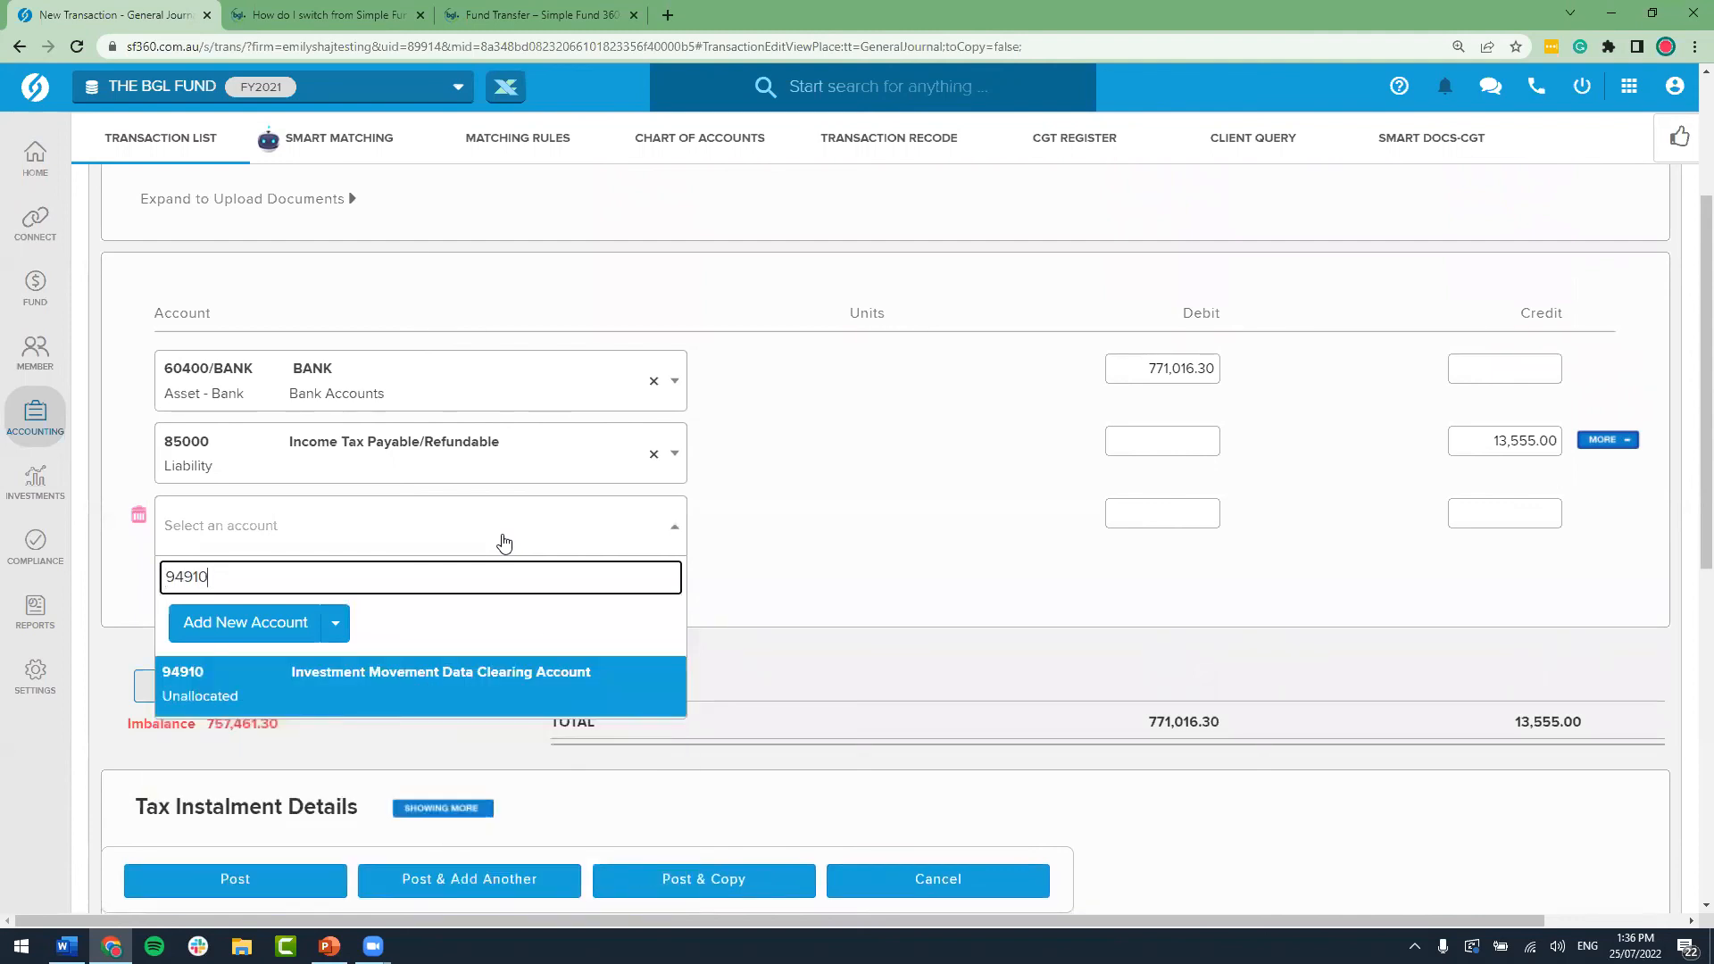
left_click(553, 674)
left_click_drag(245, 725, 211, 718)
left_click(1500, 513)
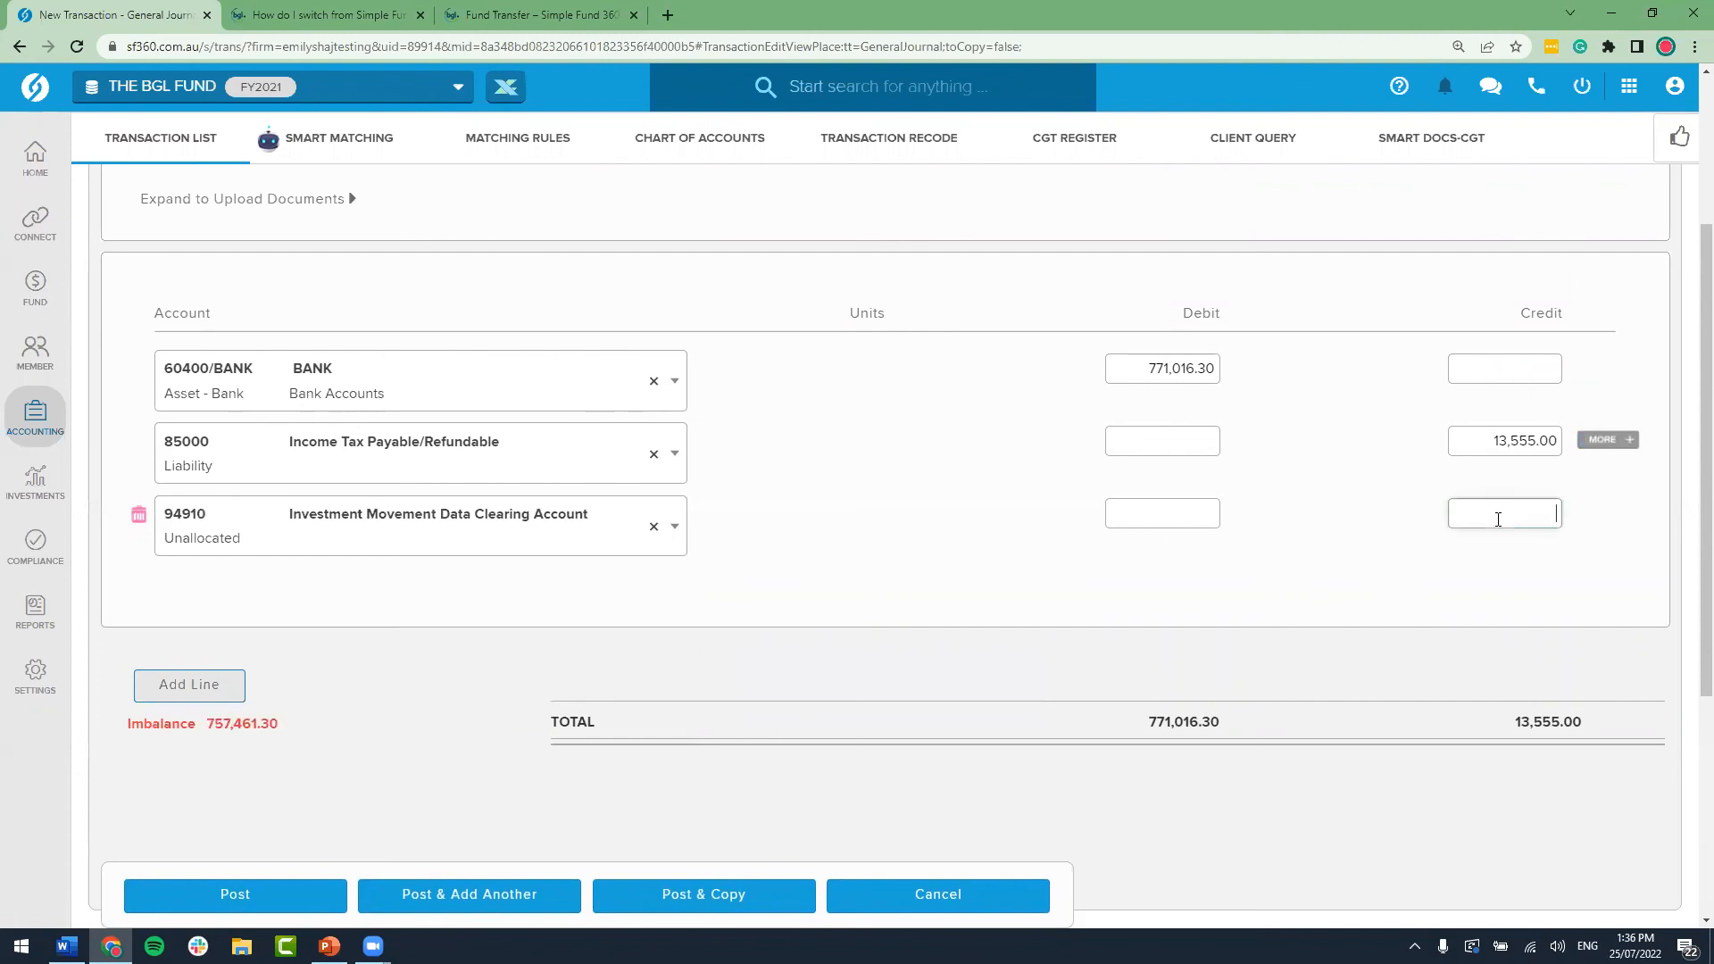
type("757461.30")
left_click(1414, 552)
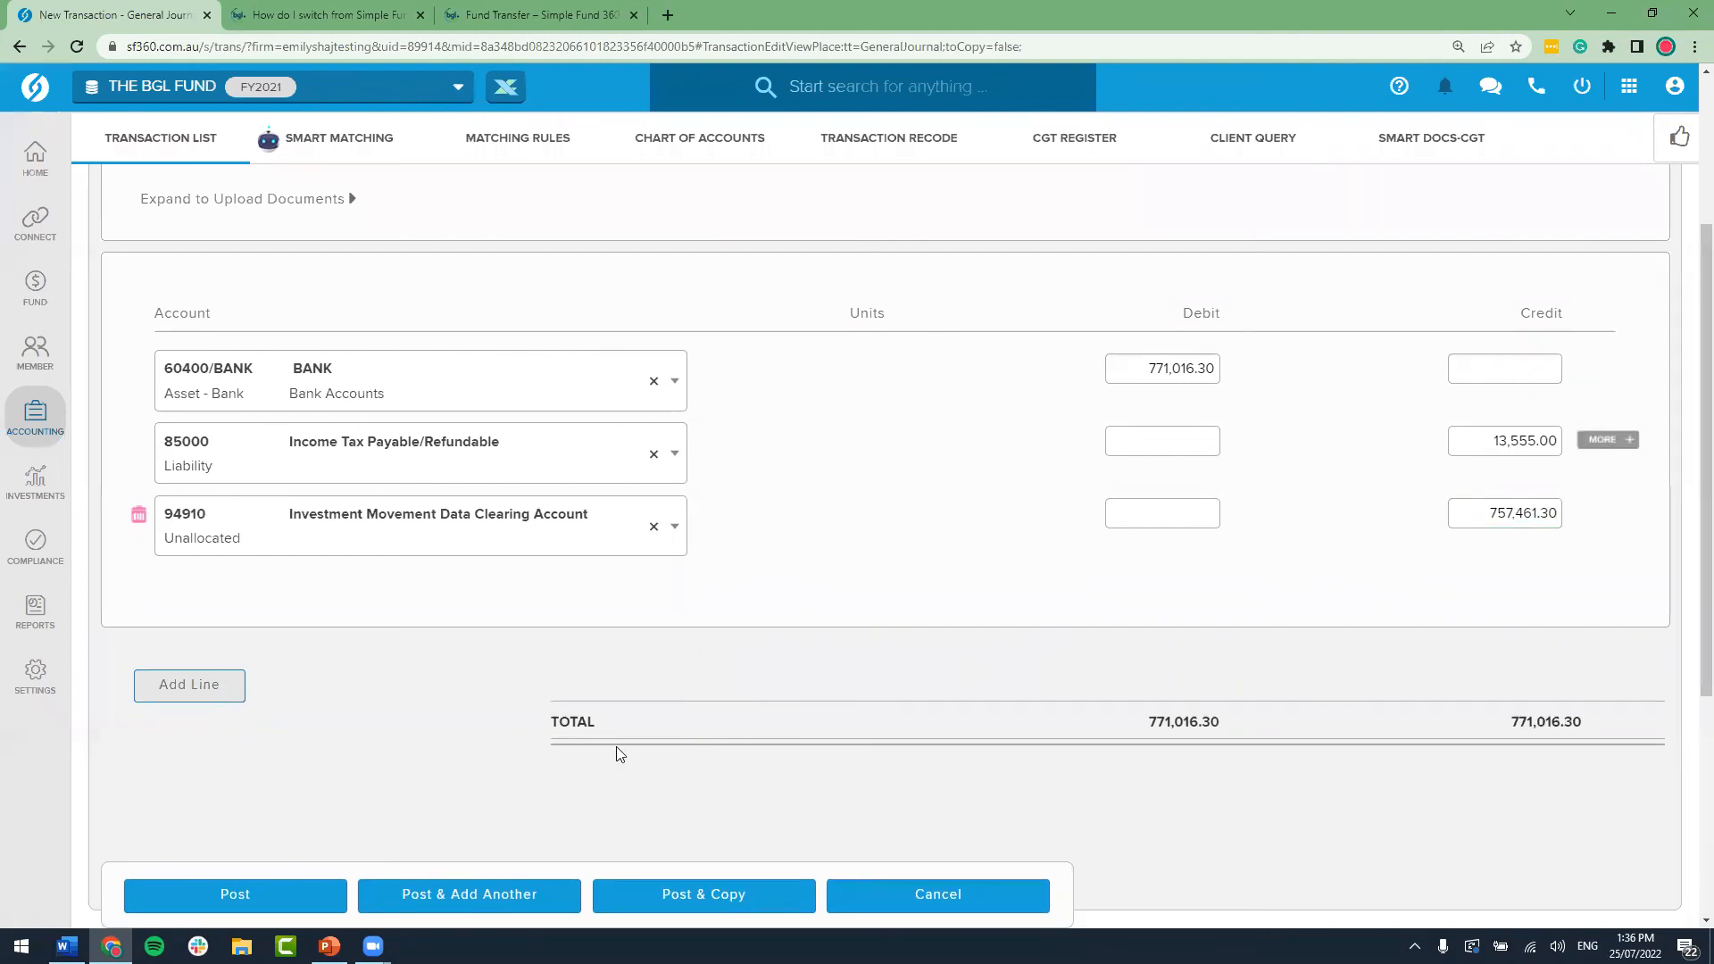
left_click(325, 897)
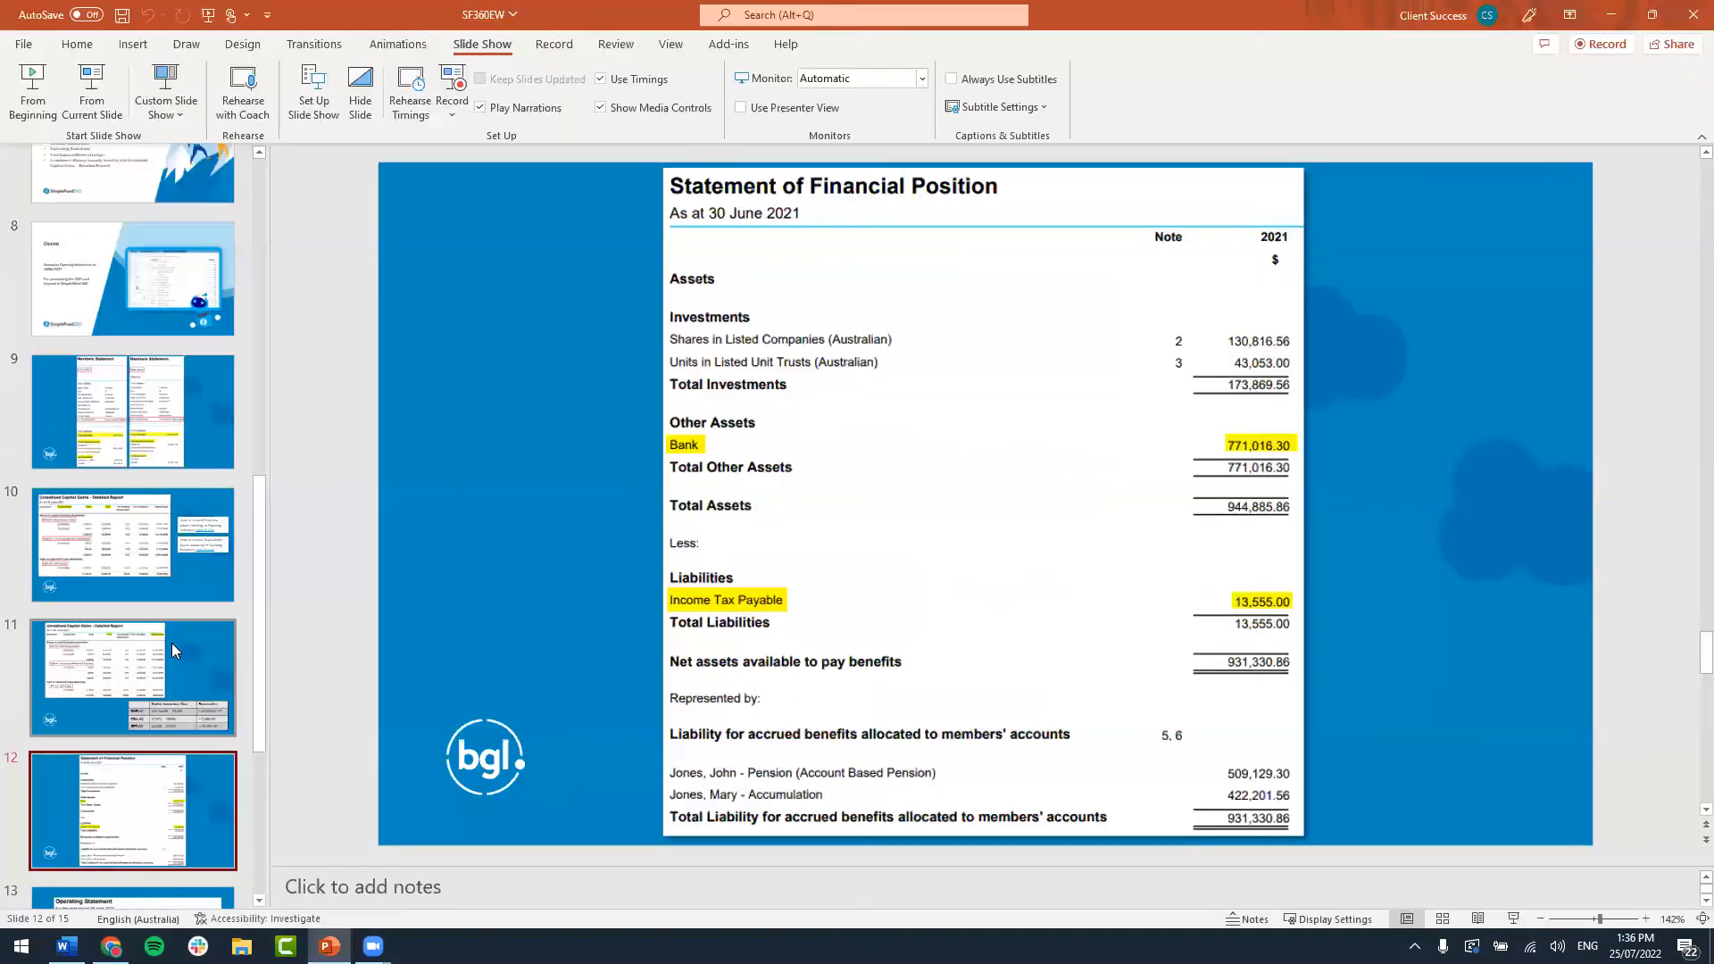
Step: Present the Operating Statement slide in the PowerPoint deck to review the changes in market values and income tax expense
scroll(172, 643, "down", 2)
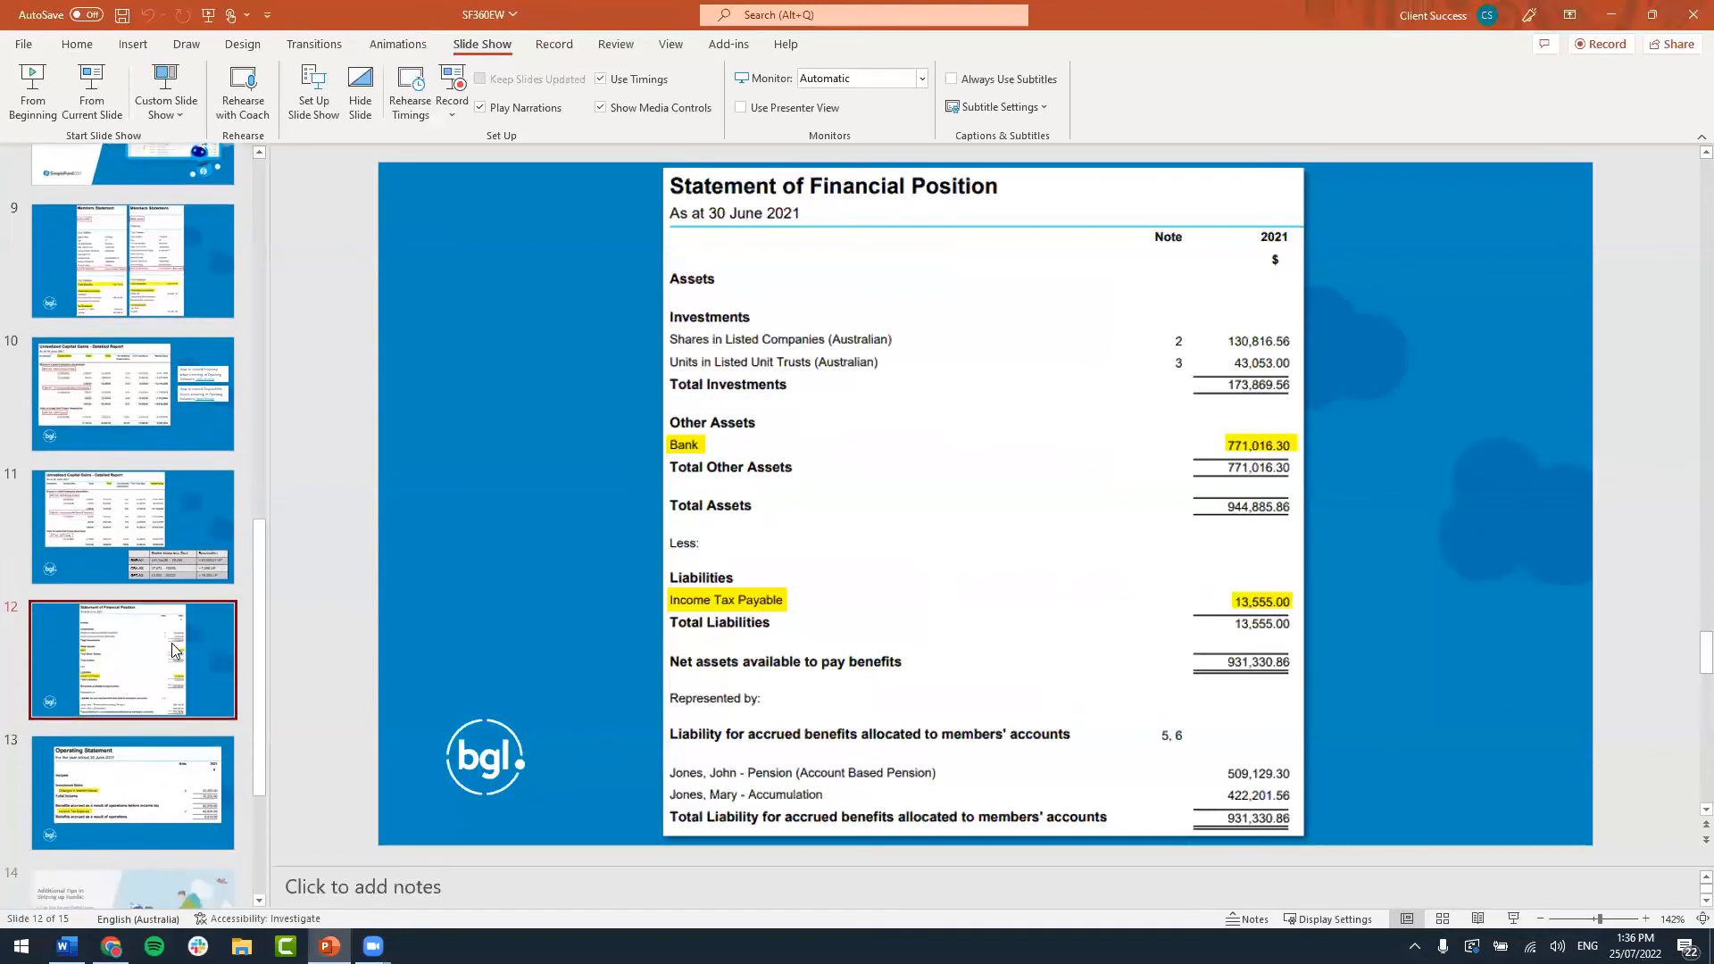
left_click(173, 711)
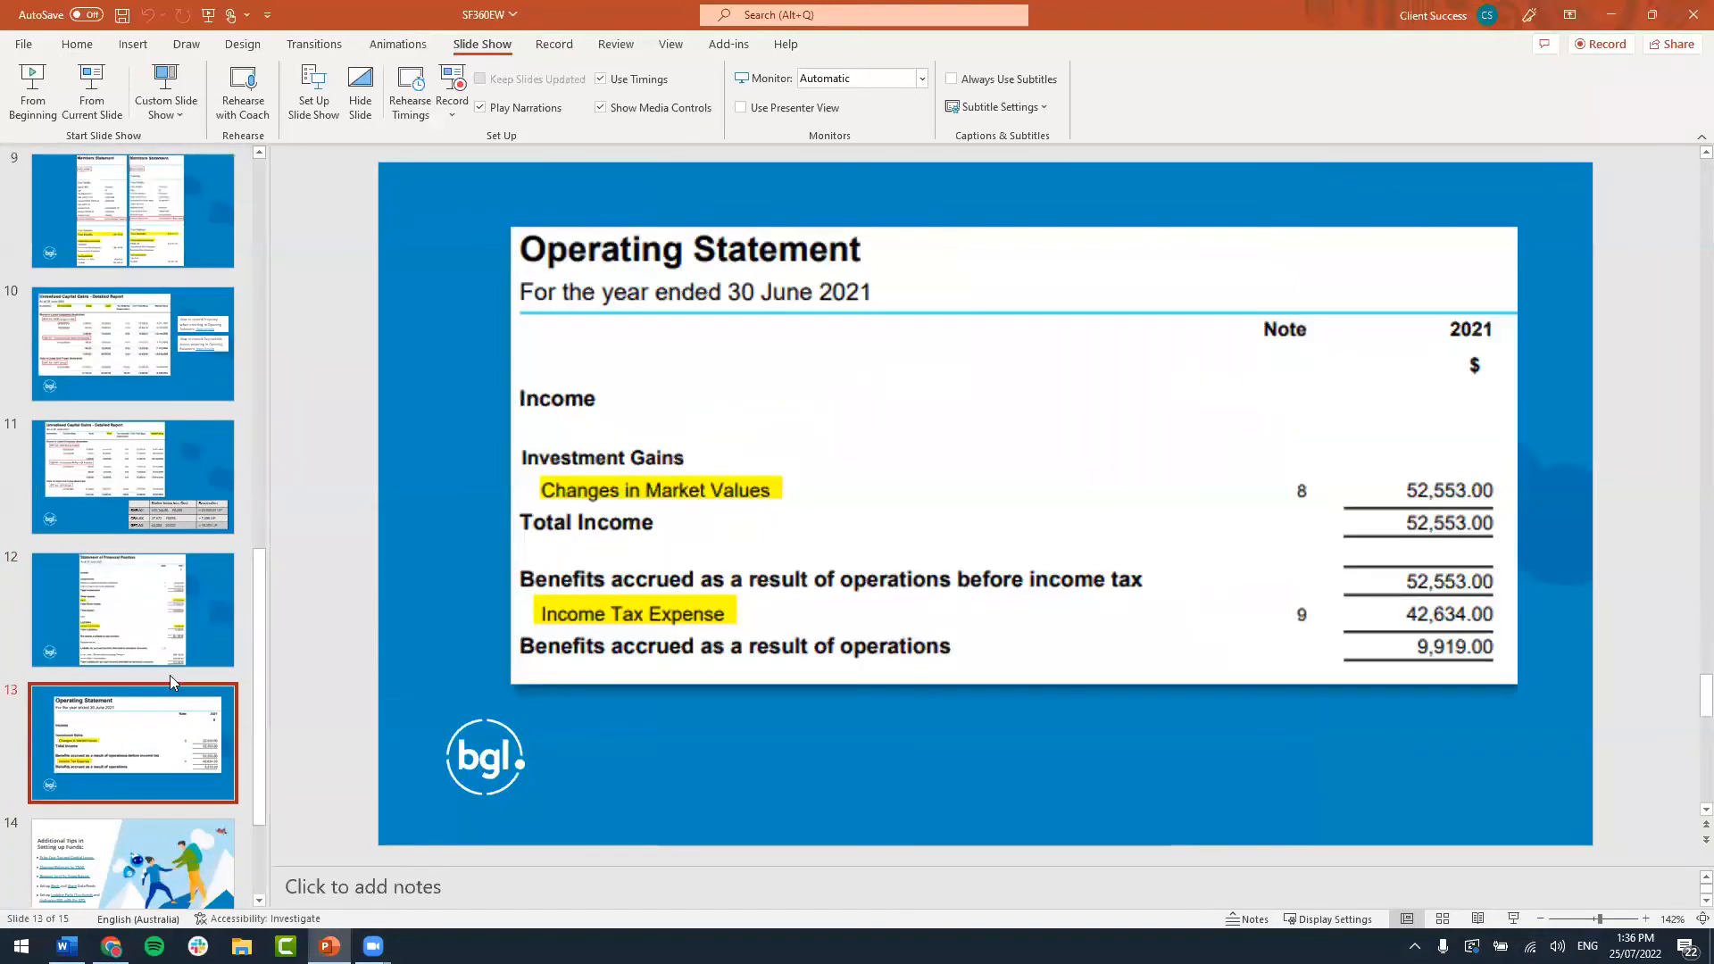
left_click(108, 91)
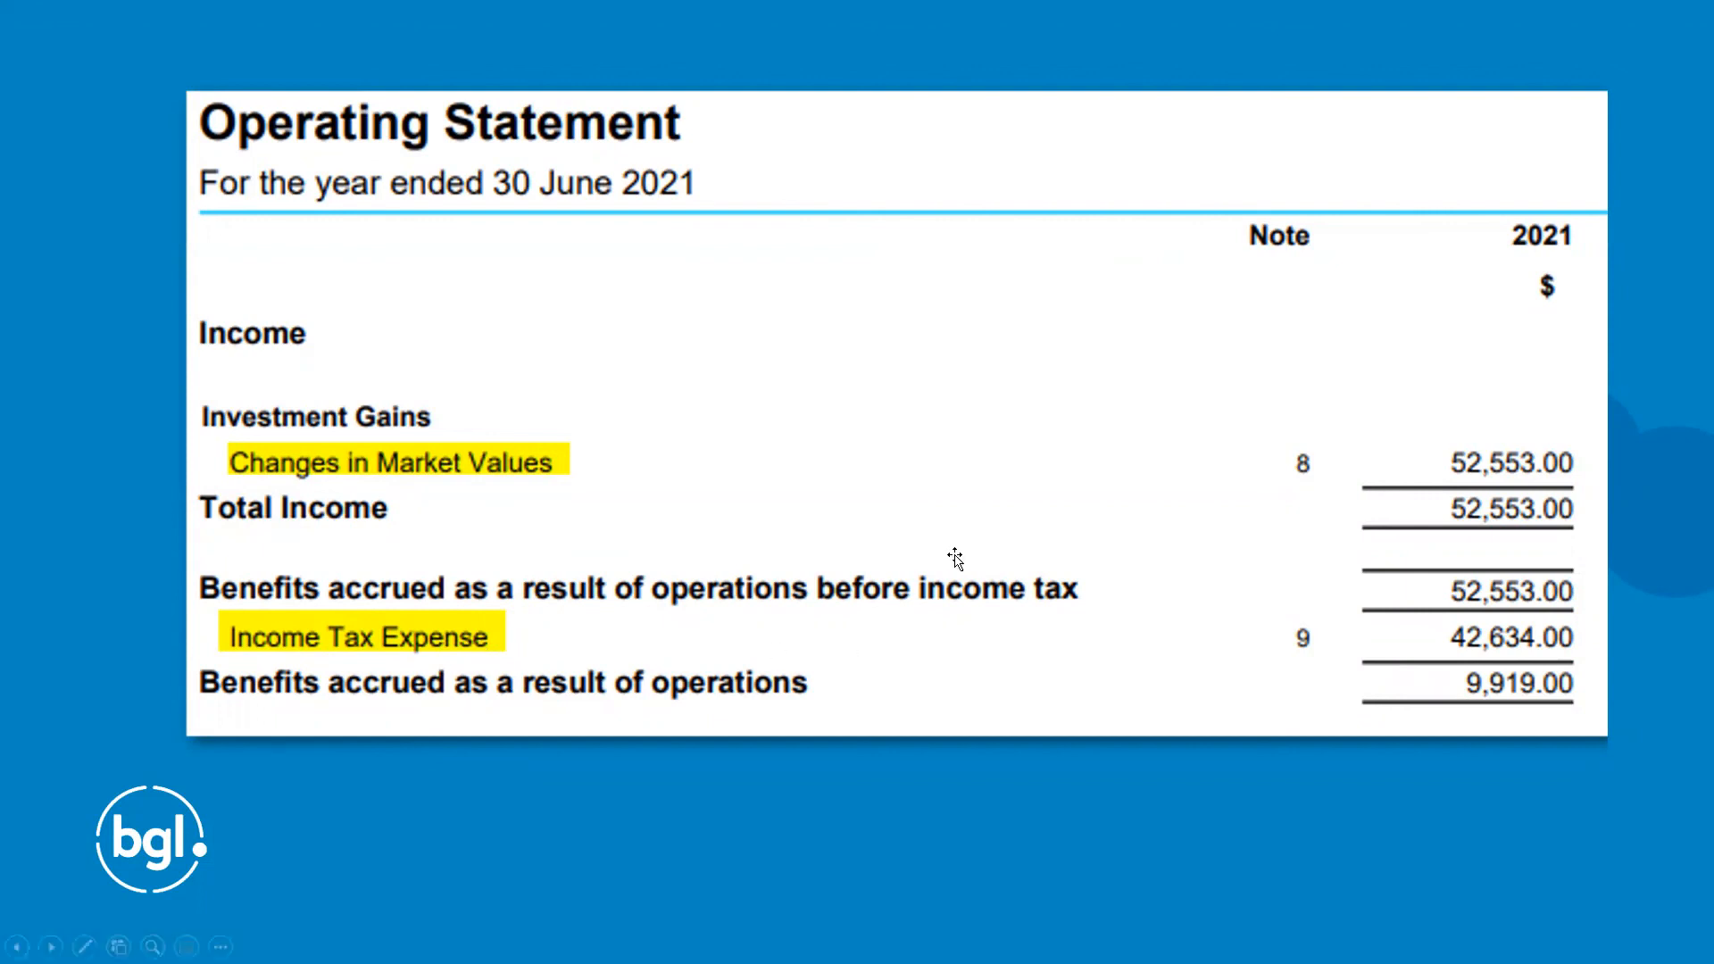
key("Escape")
Step: Return to Simple Fund 360 and start a new general journal with the description Operating Statement Items
left_click(1613, 18)
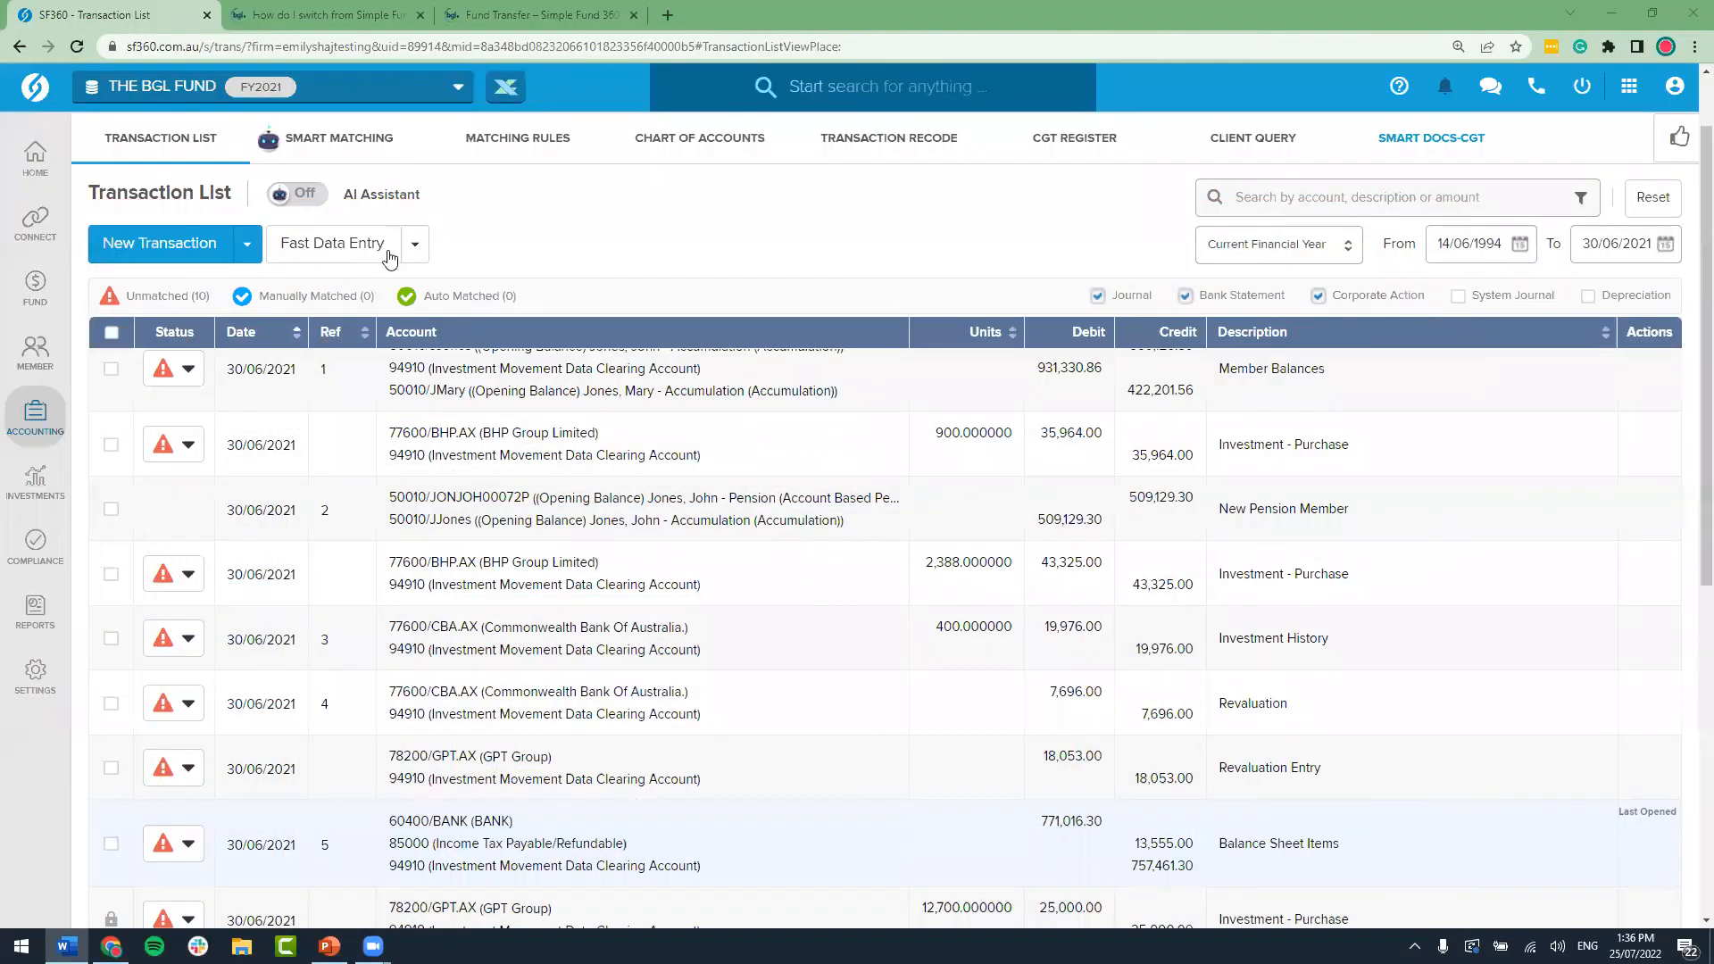
left_click(248, 245)
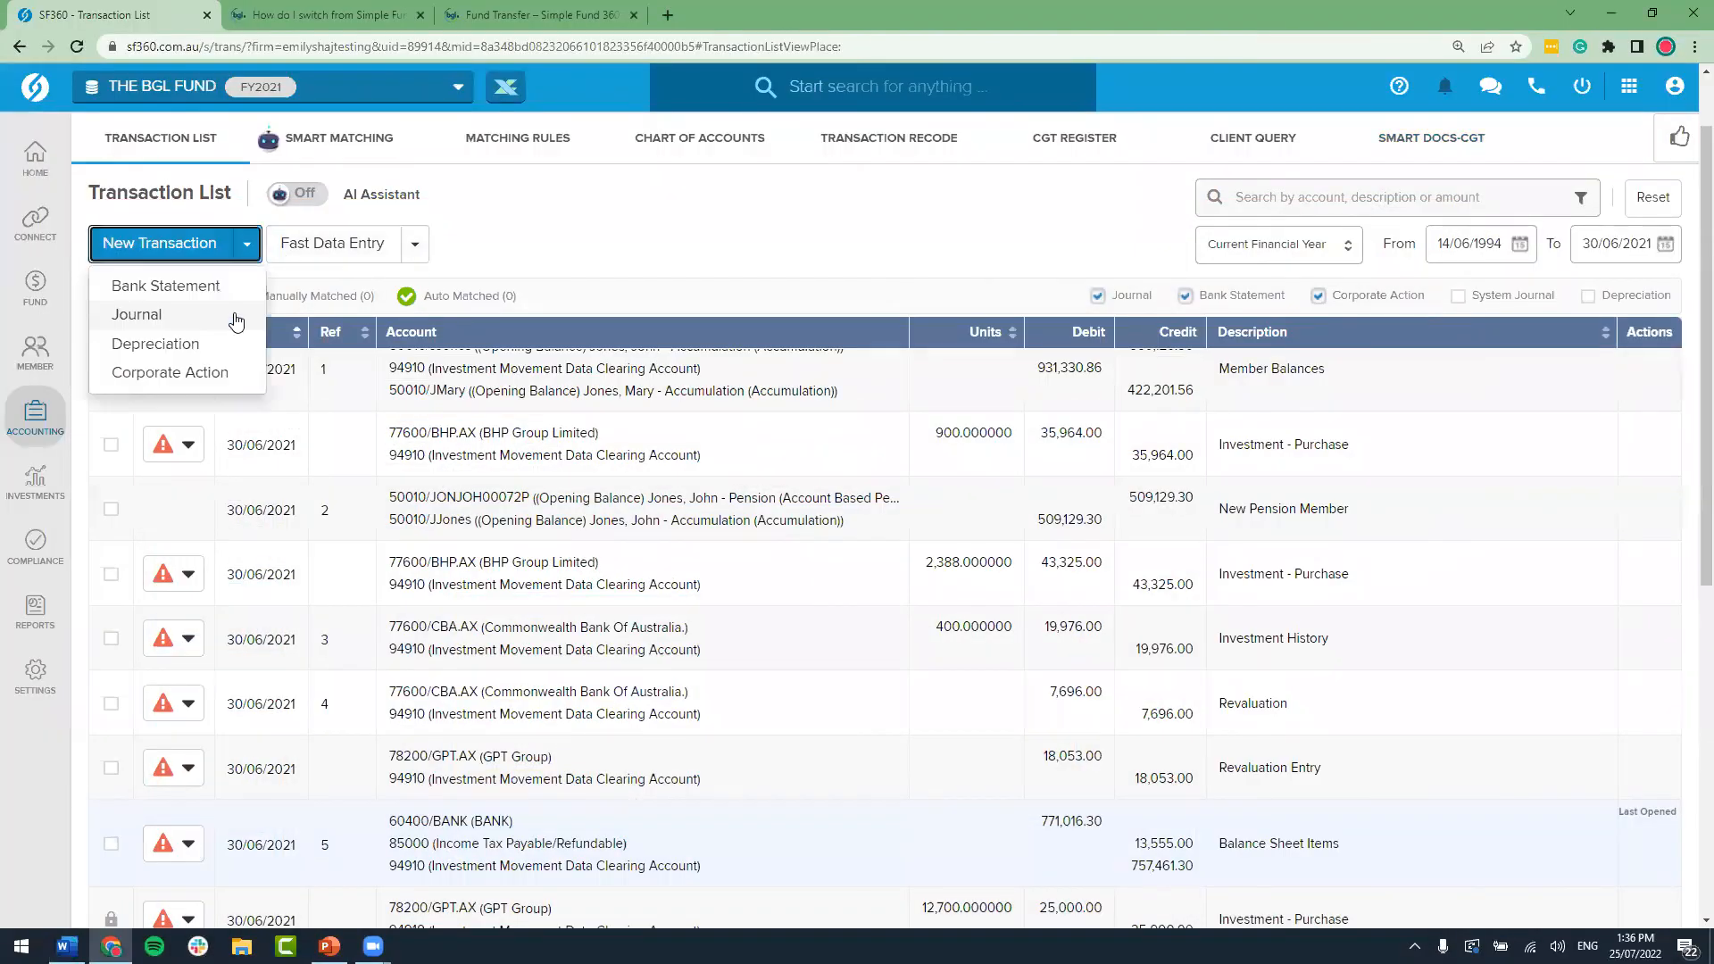
left_click(214, 314)
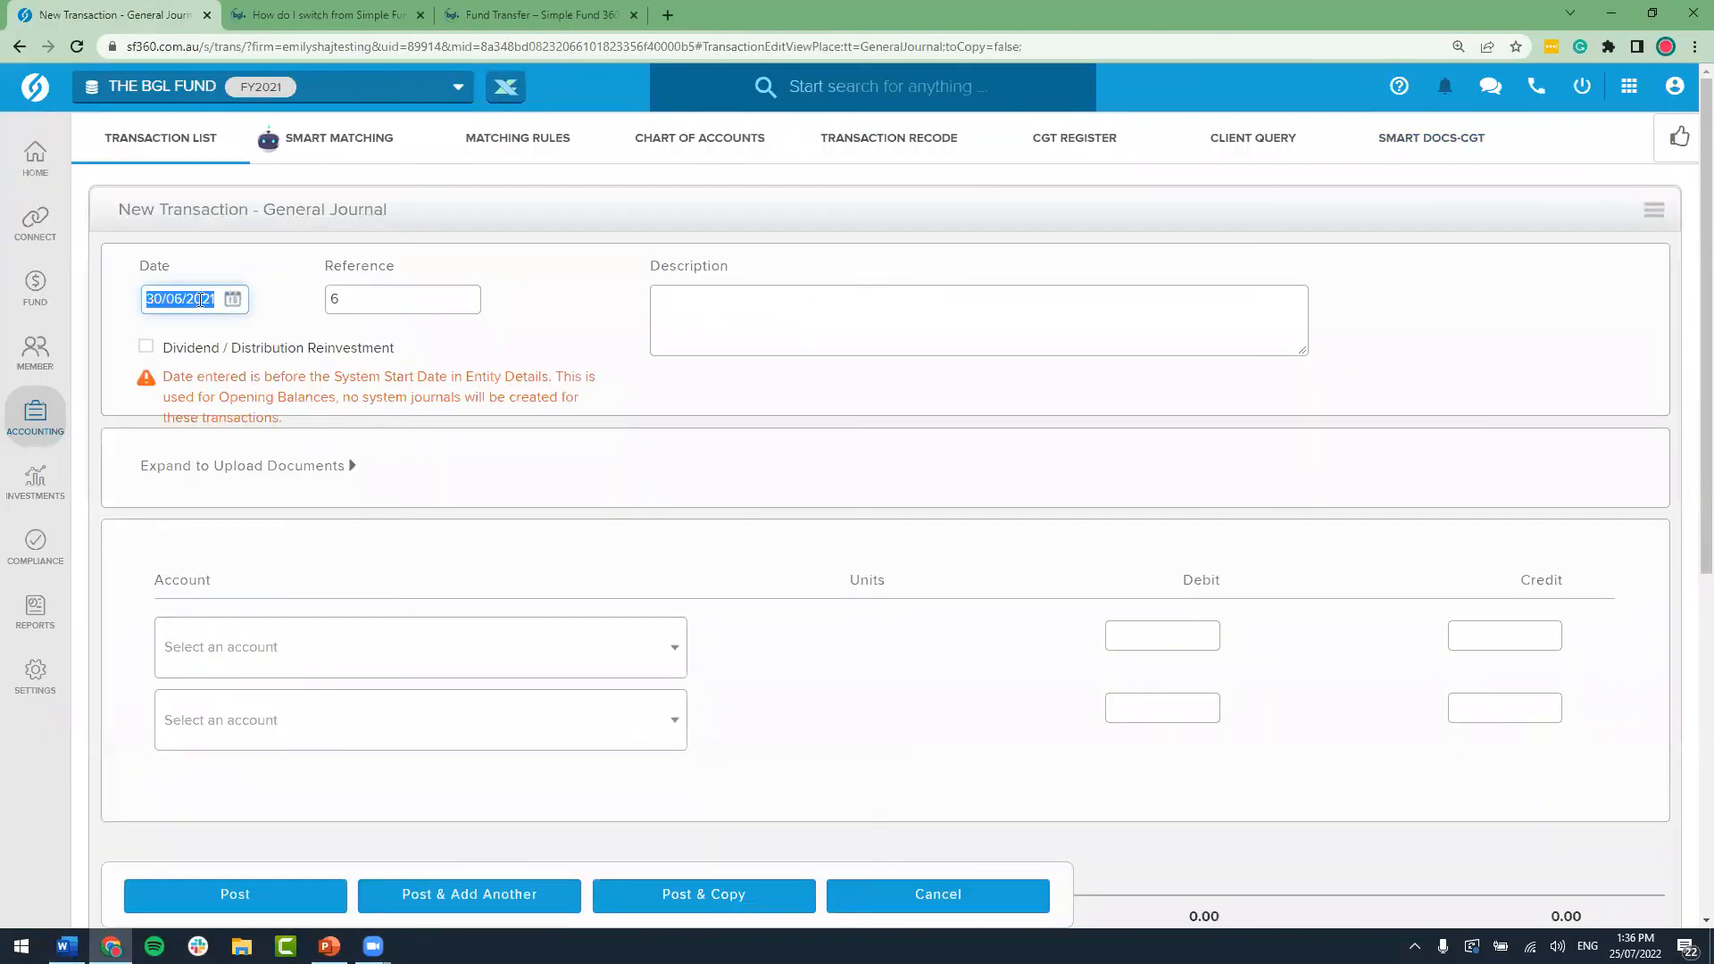
left_click(677, 311)
type("Operating ")
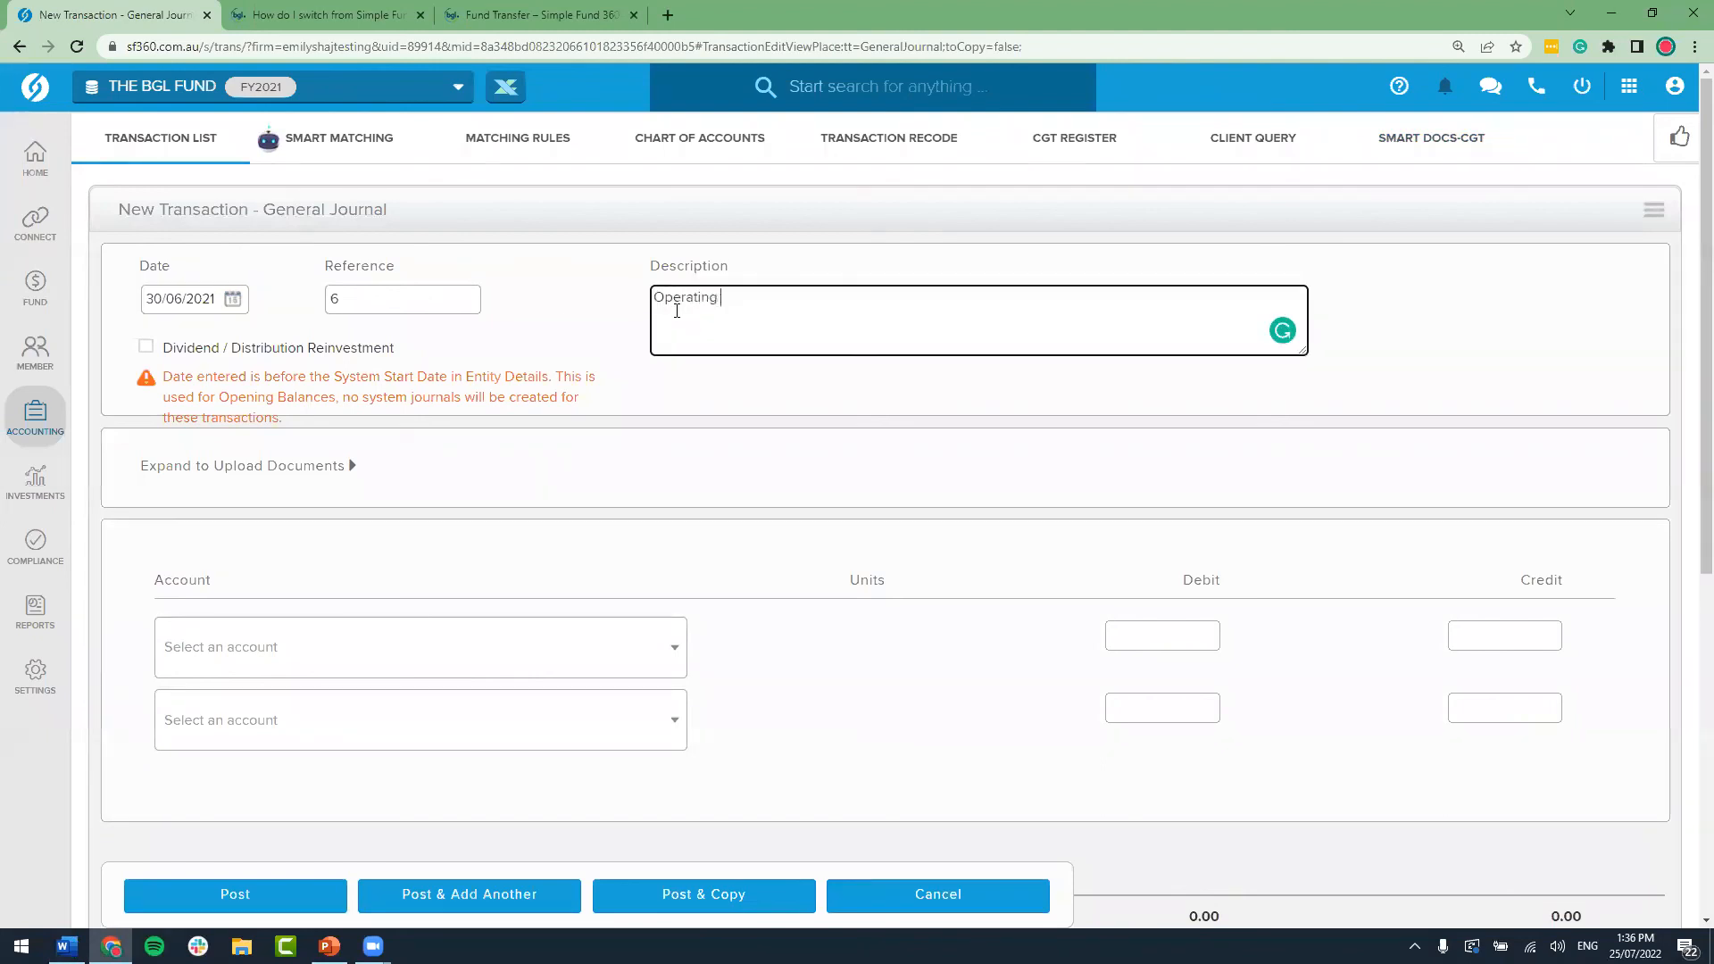
type("Statement Items")
key("Tab")
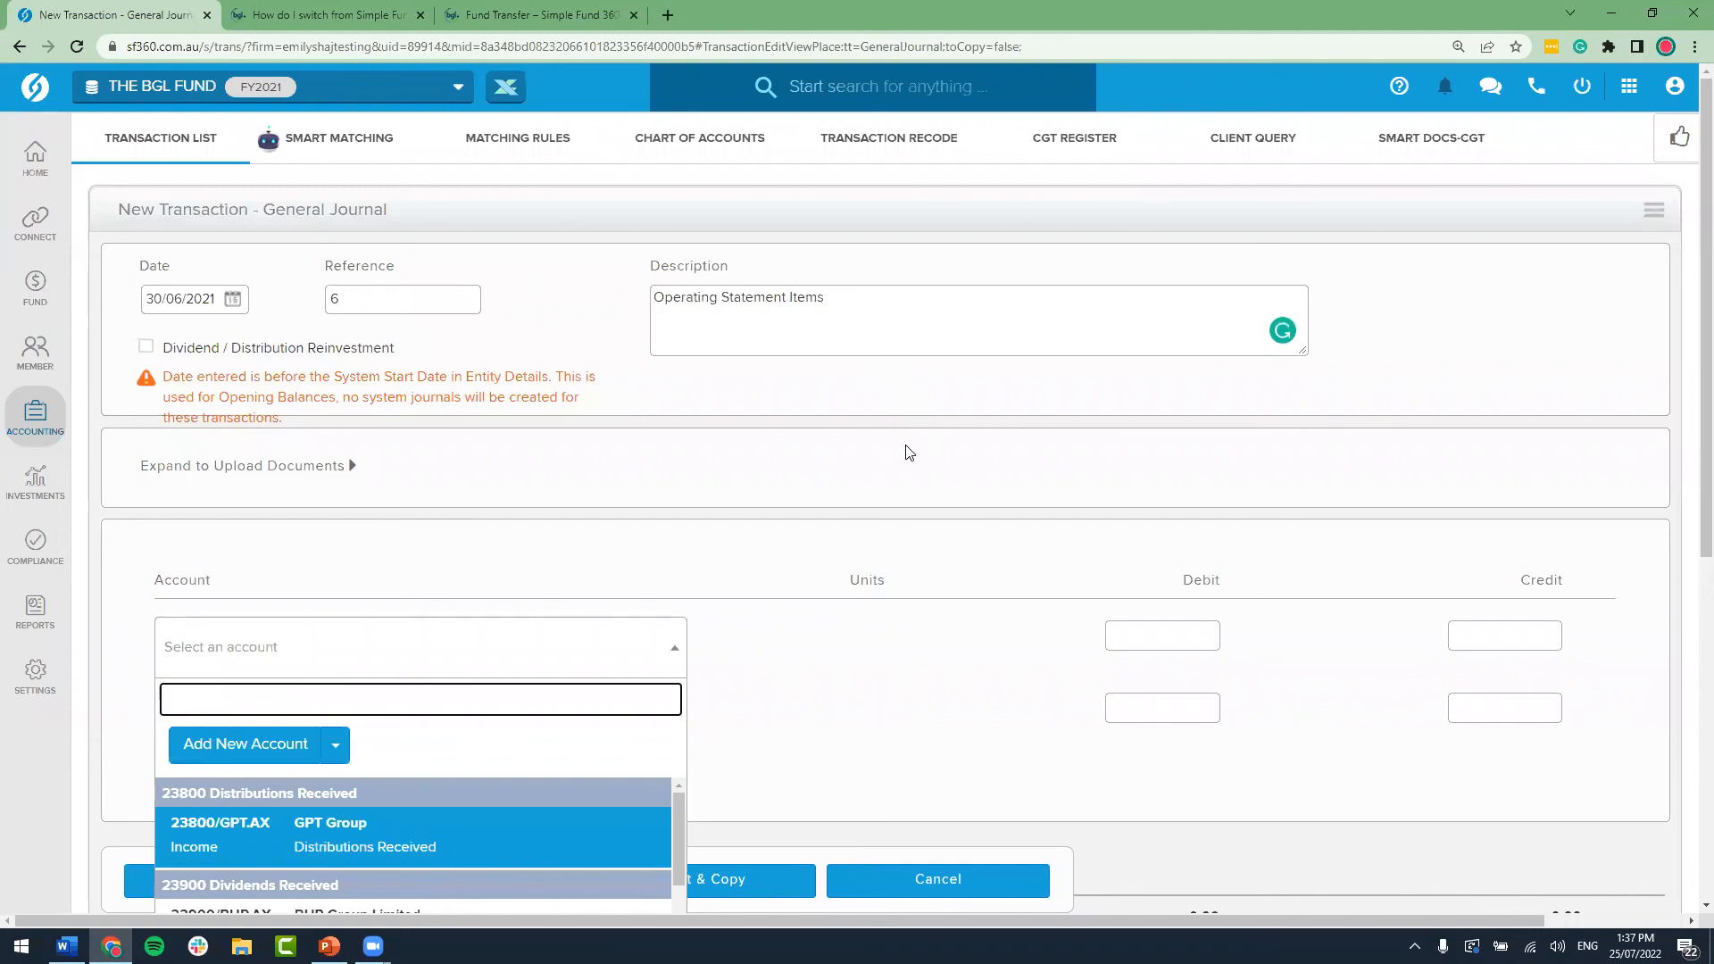
Step: Assign account 24700 Changes in Market Values of Investments to the first journal line with a credit of 52,553.00
type("24700")
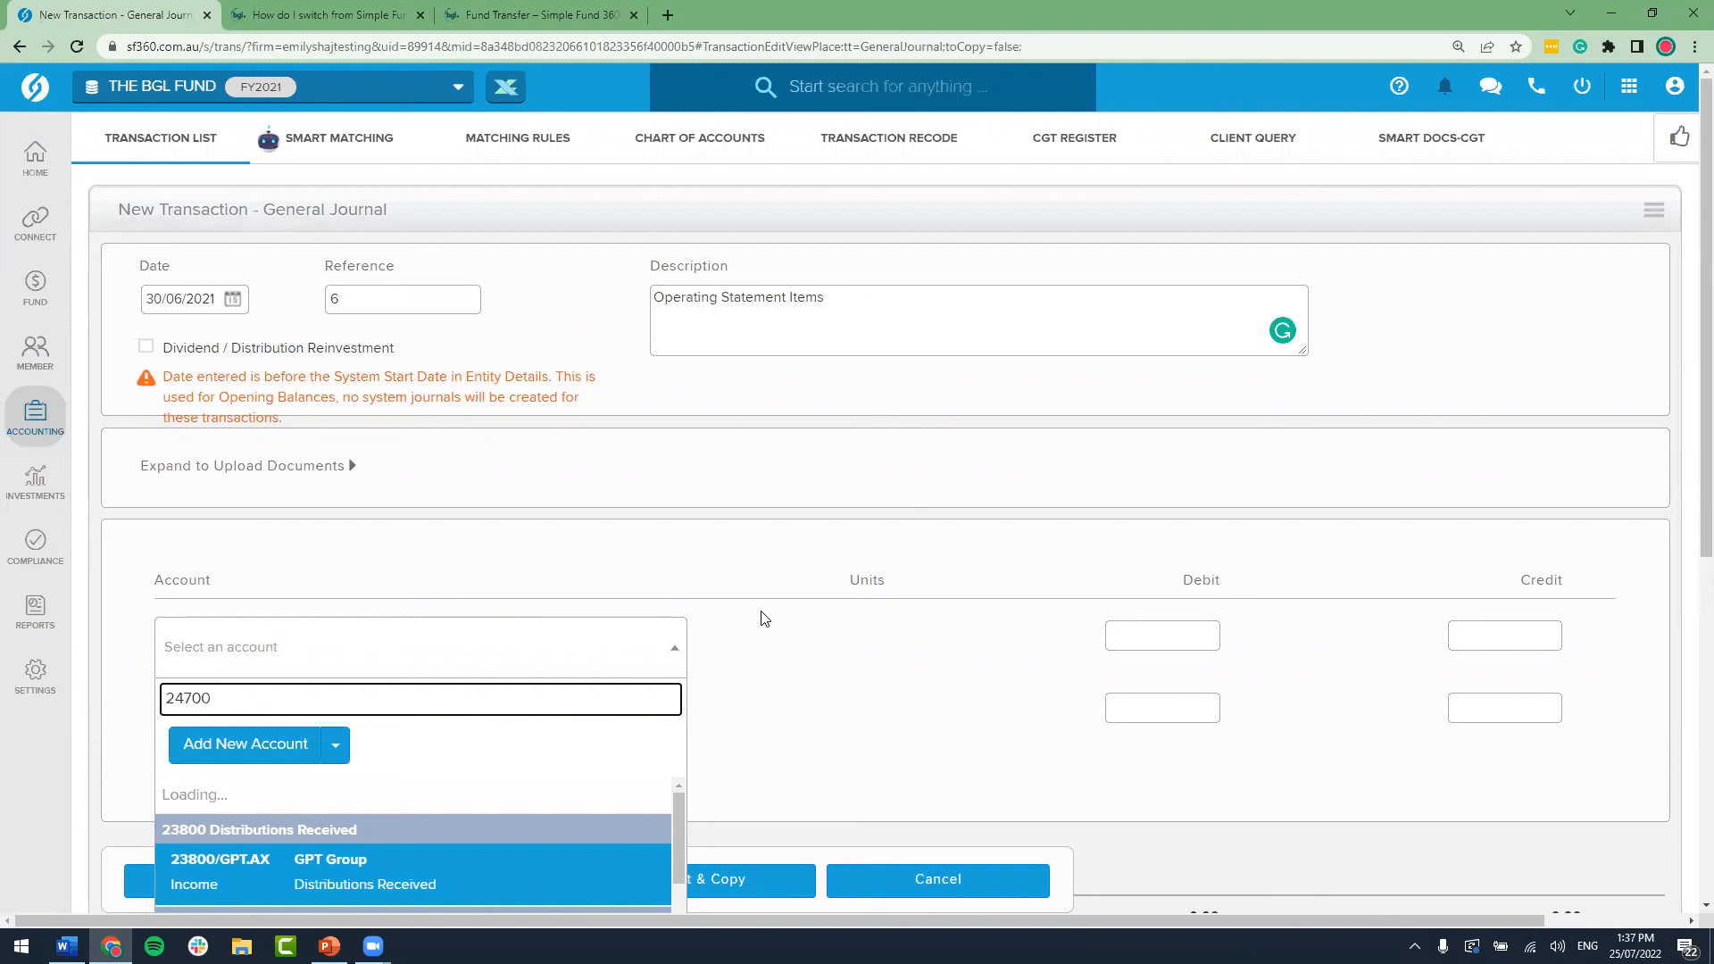
scroll(764, 618, "down", 1)
key("Return")
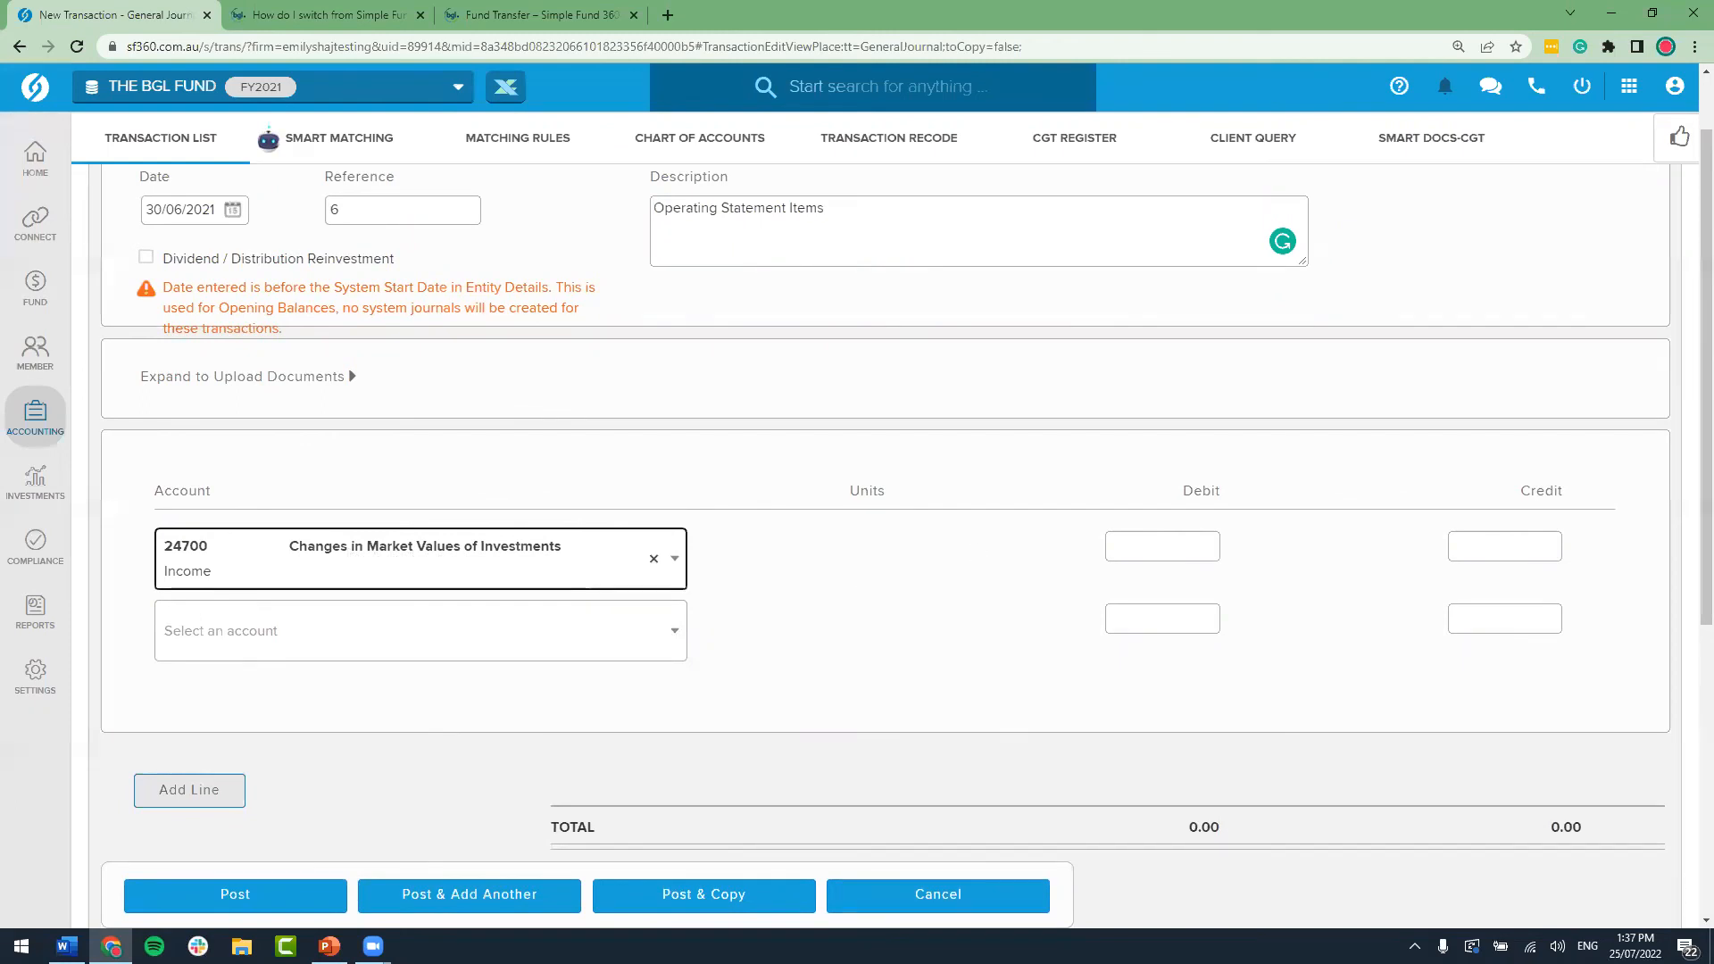
key("alt+Tab")
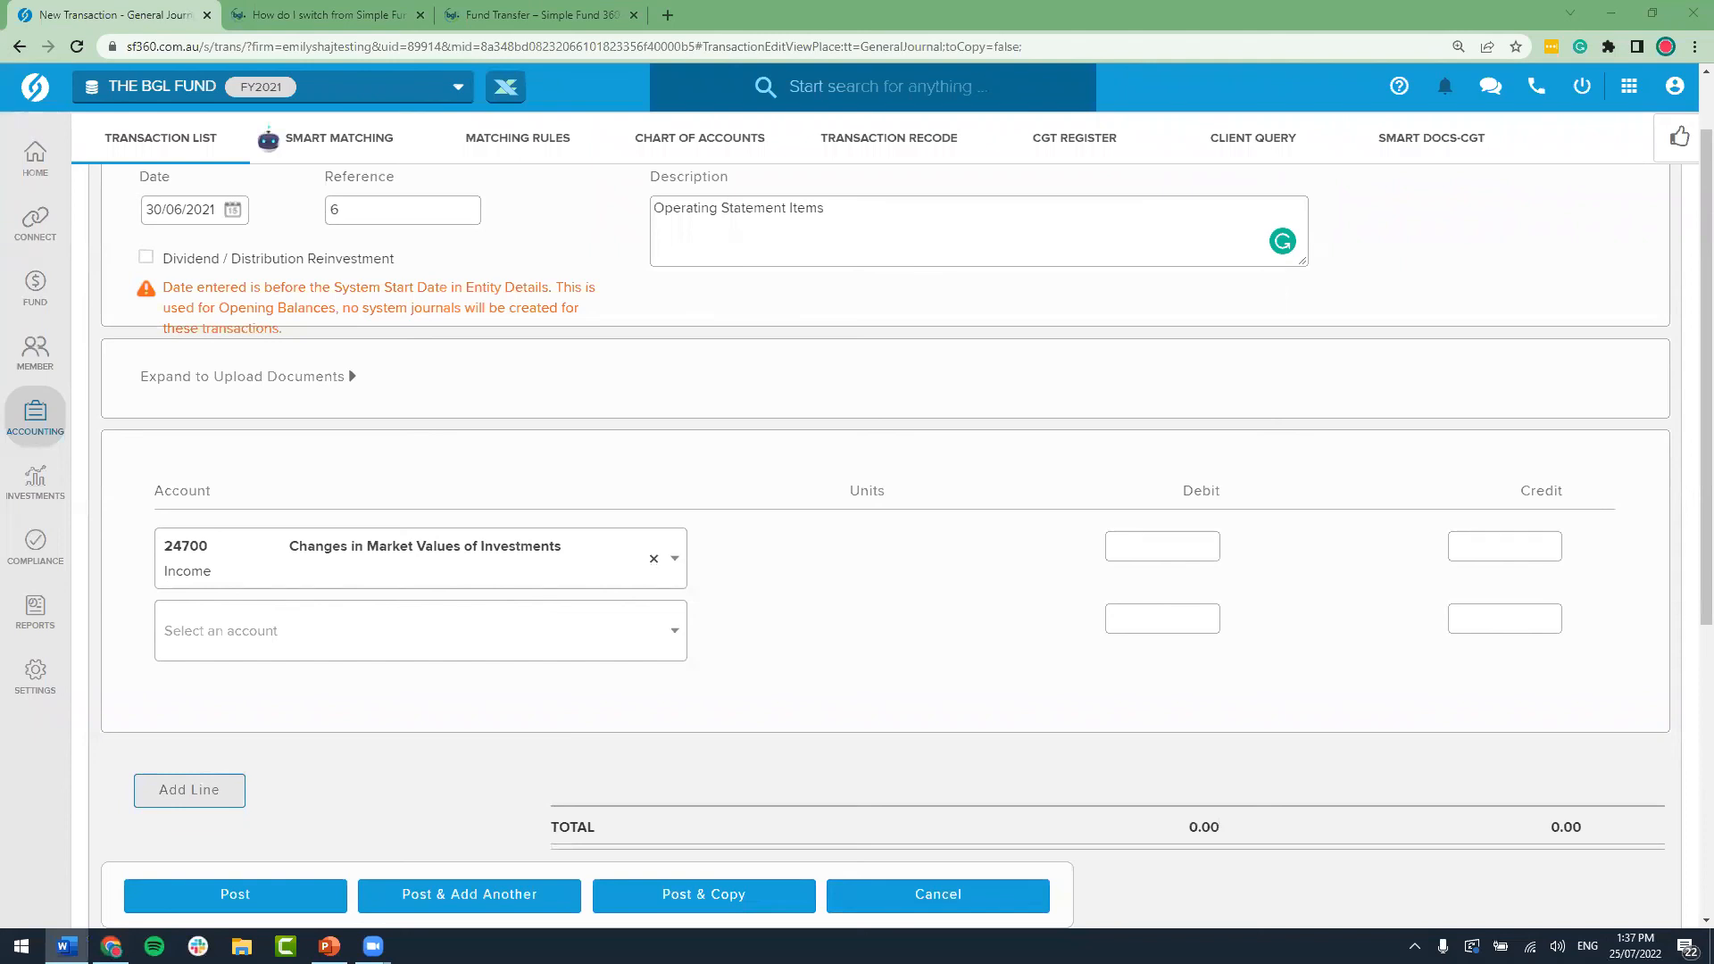
left_click(1464, 548)
type("52553.00")
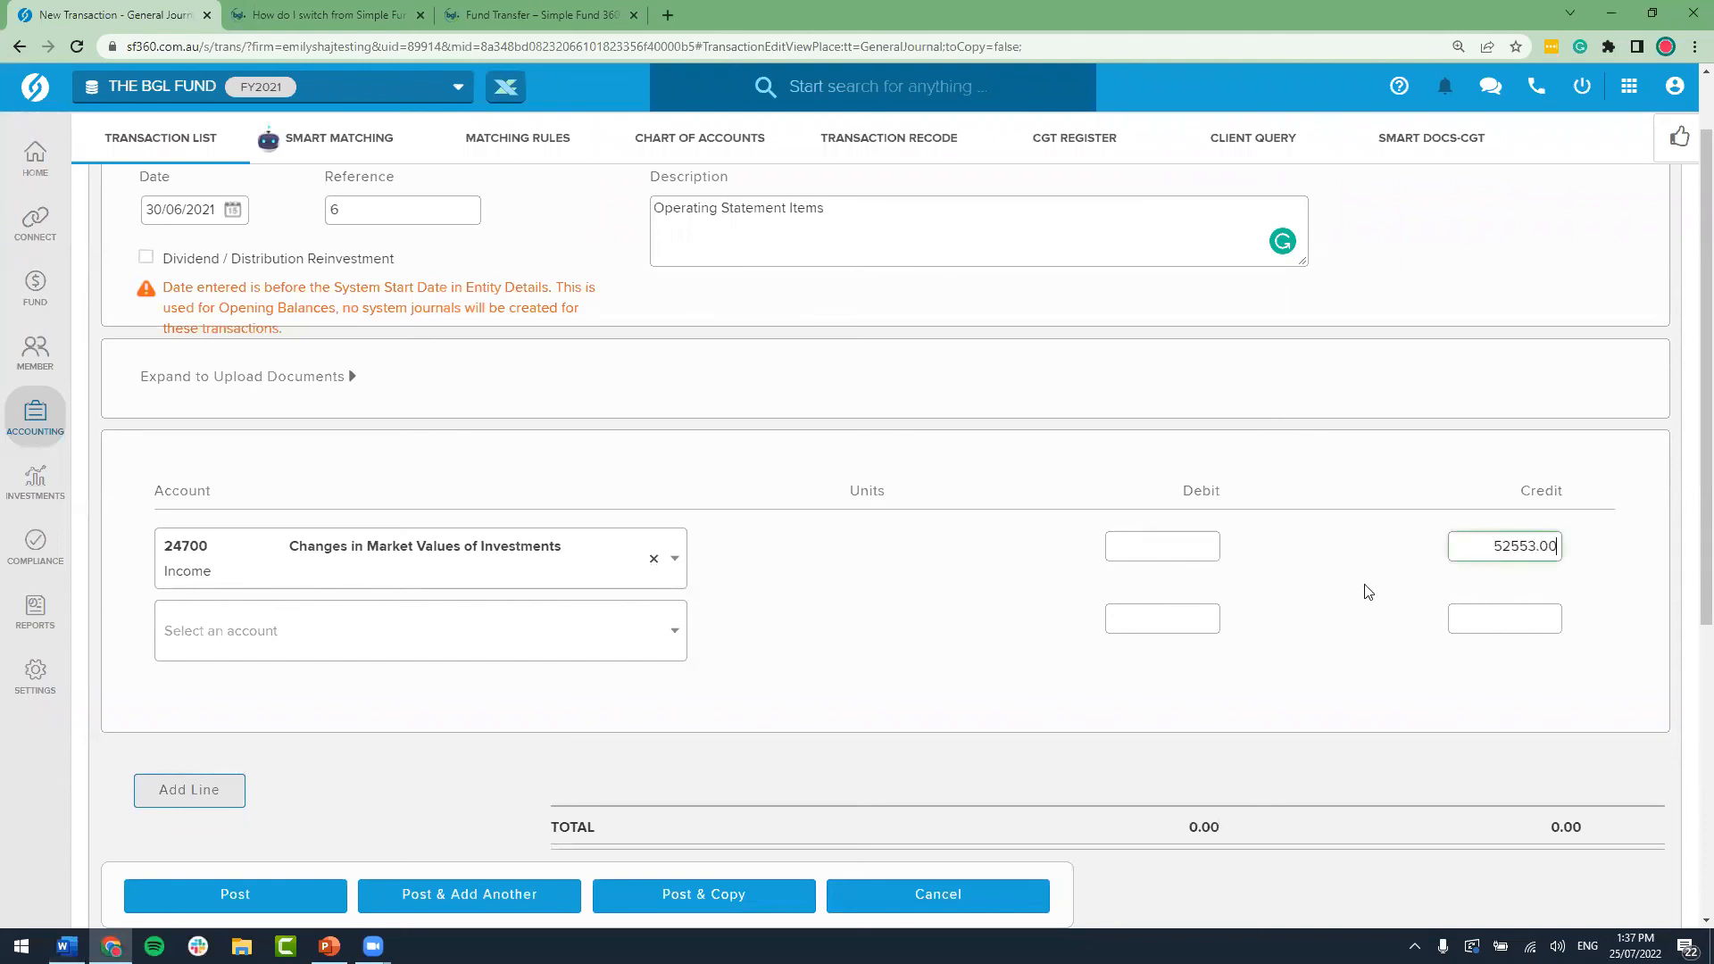
left_click(1367, 592)
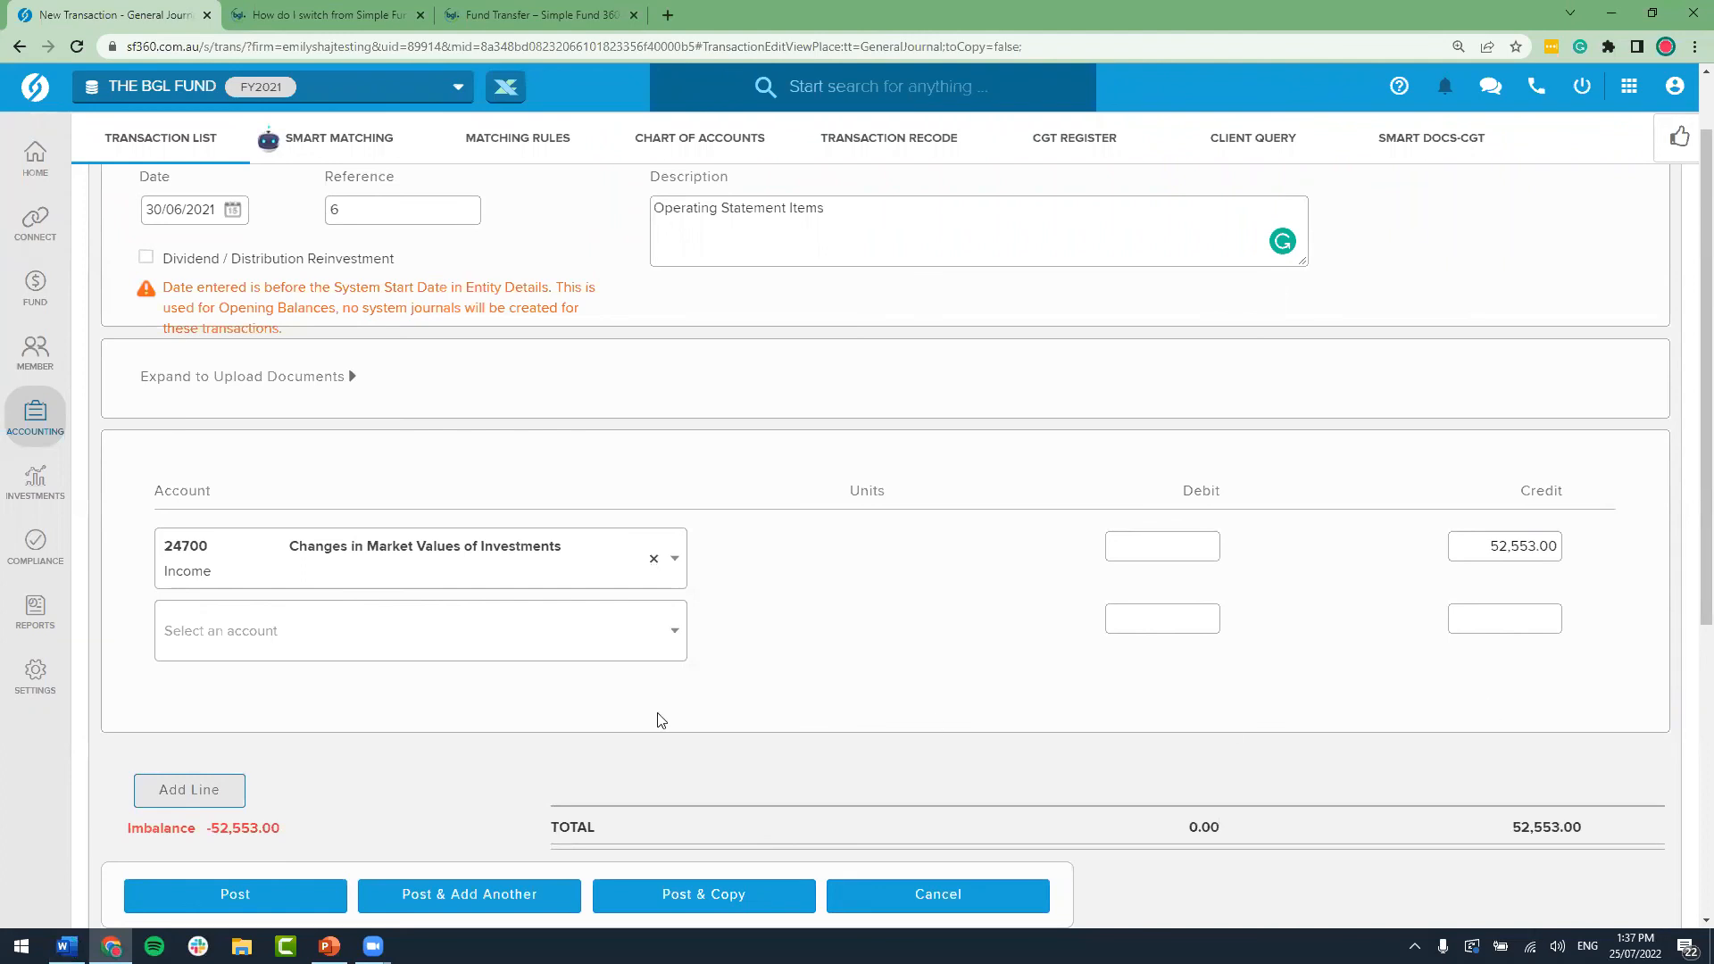
Step: Assign account 48500 Income Tax Expense to the second journal line with a debit of 42,634.00
left_click(458, 644)
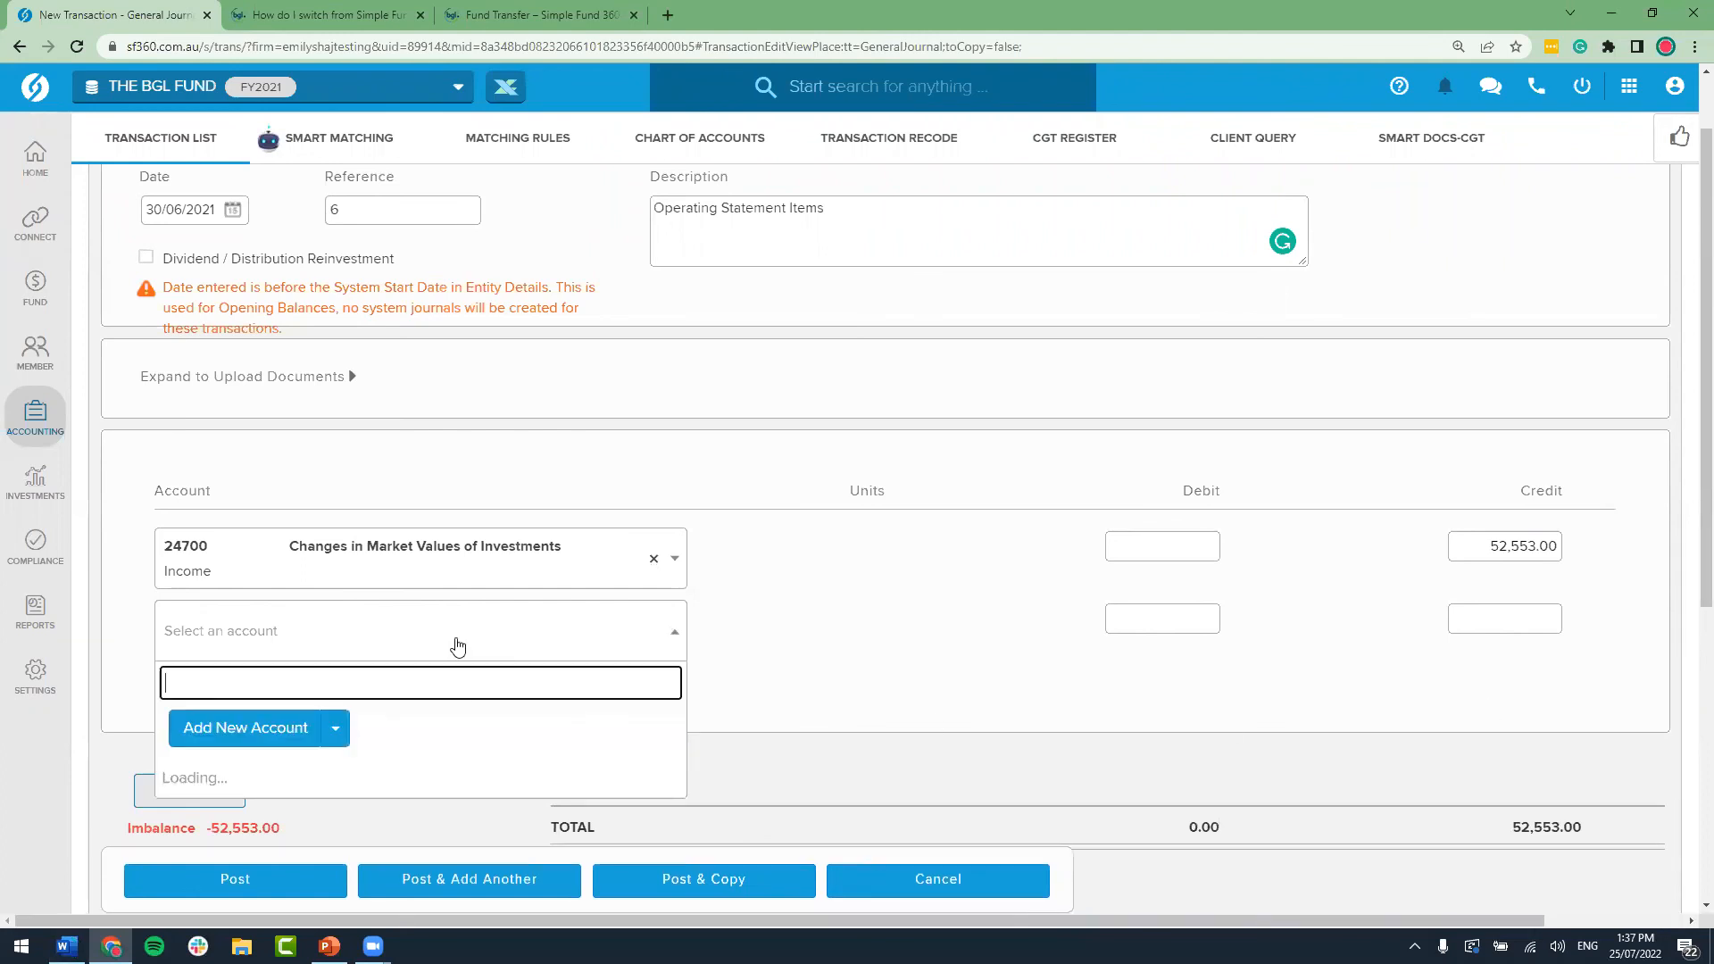
type("48500")
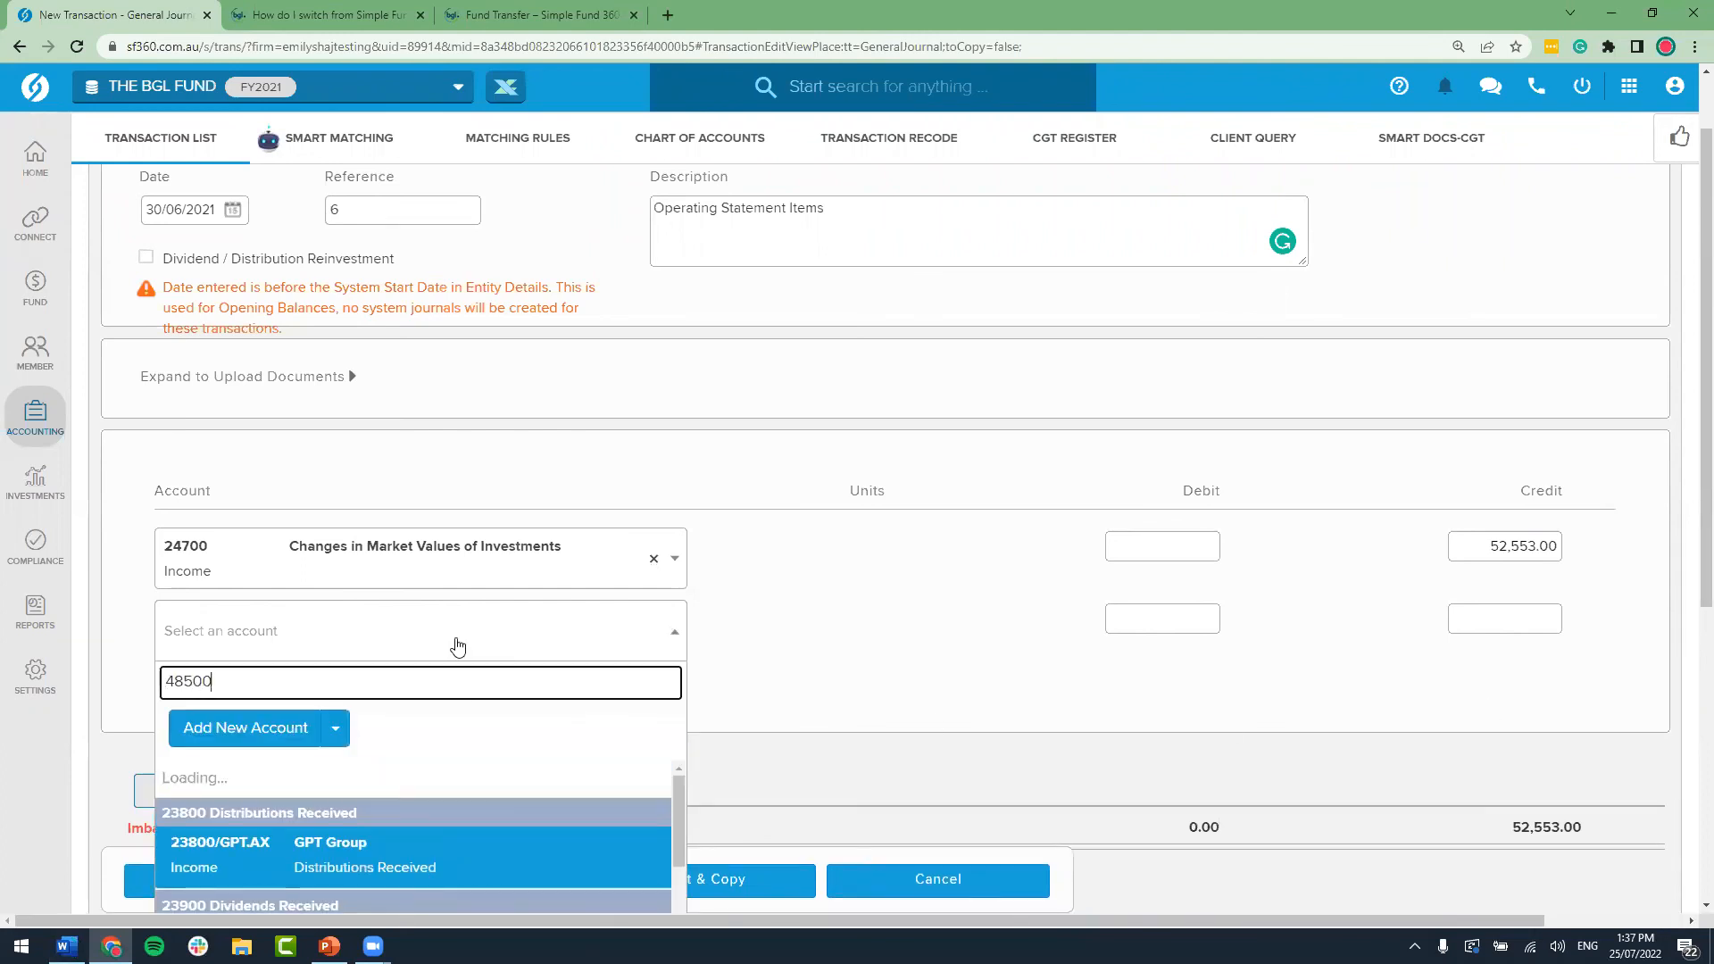
scroll(482, 653, "down", 1)
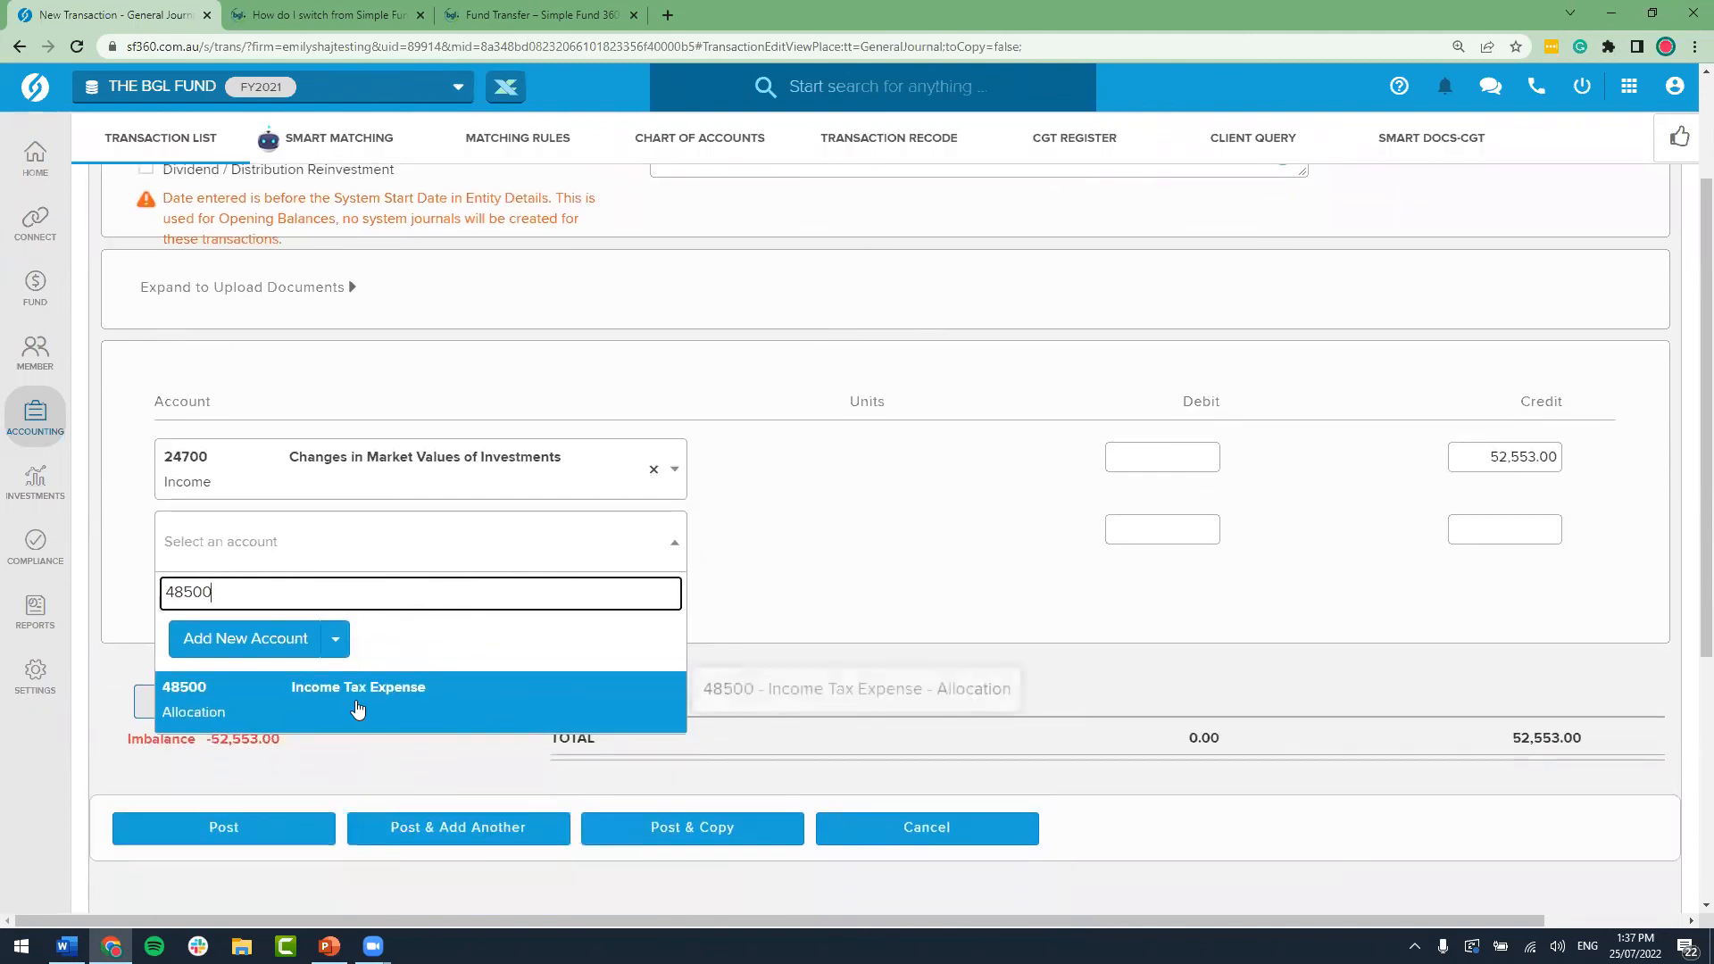
left_click(357, 708)
key("alt+Tab")
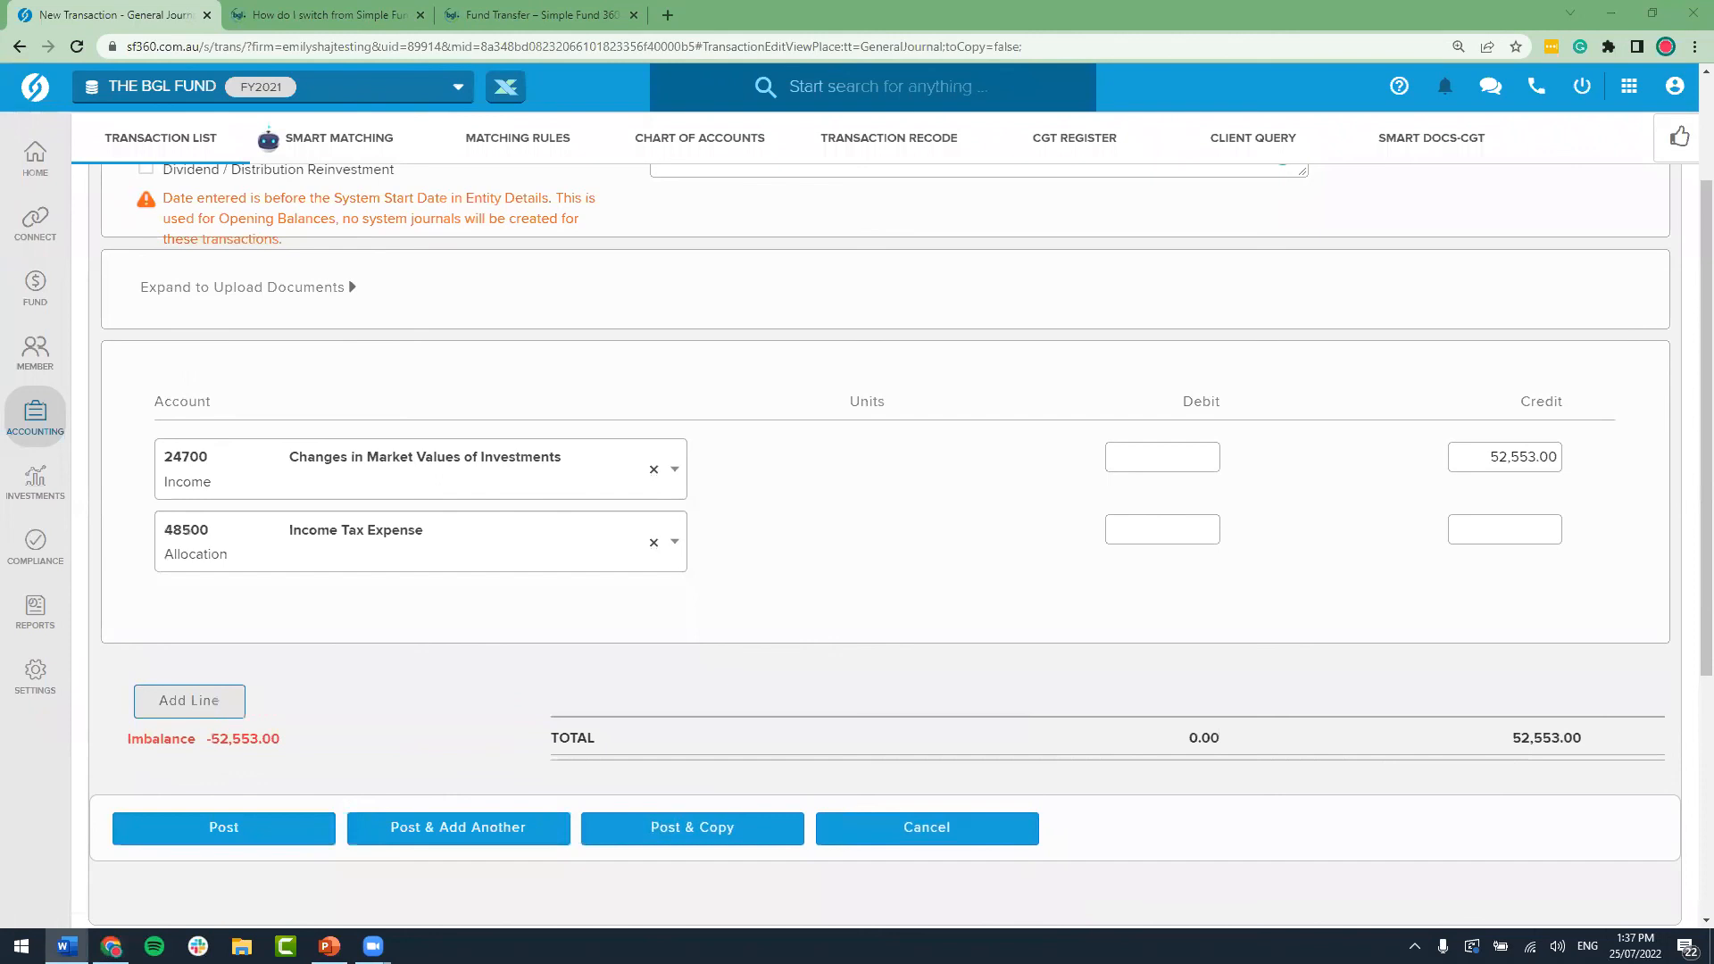
left_click(1180, 534)
type("42,634.00")
left_click(1188, 556)
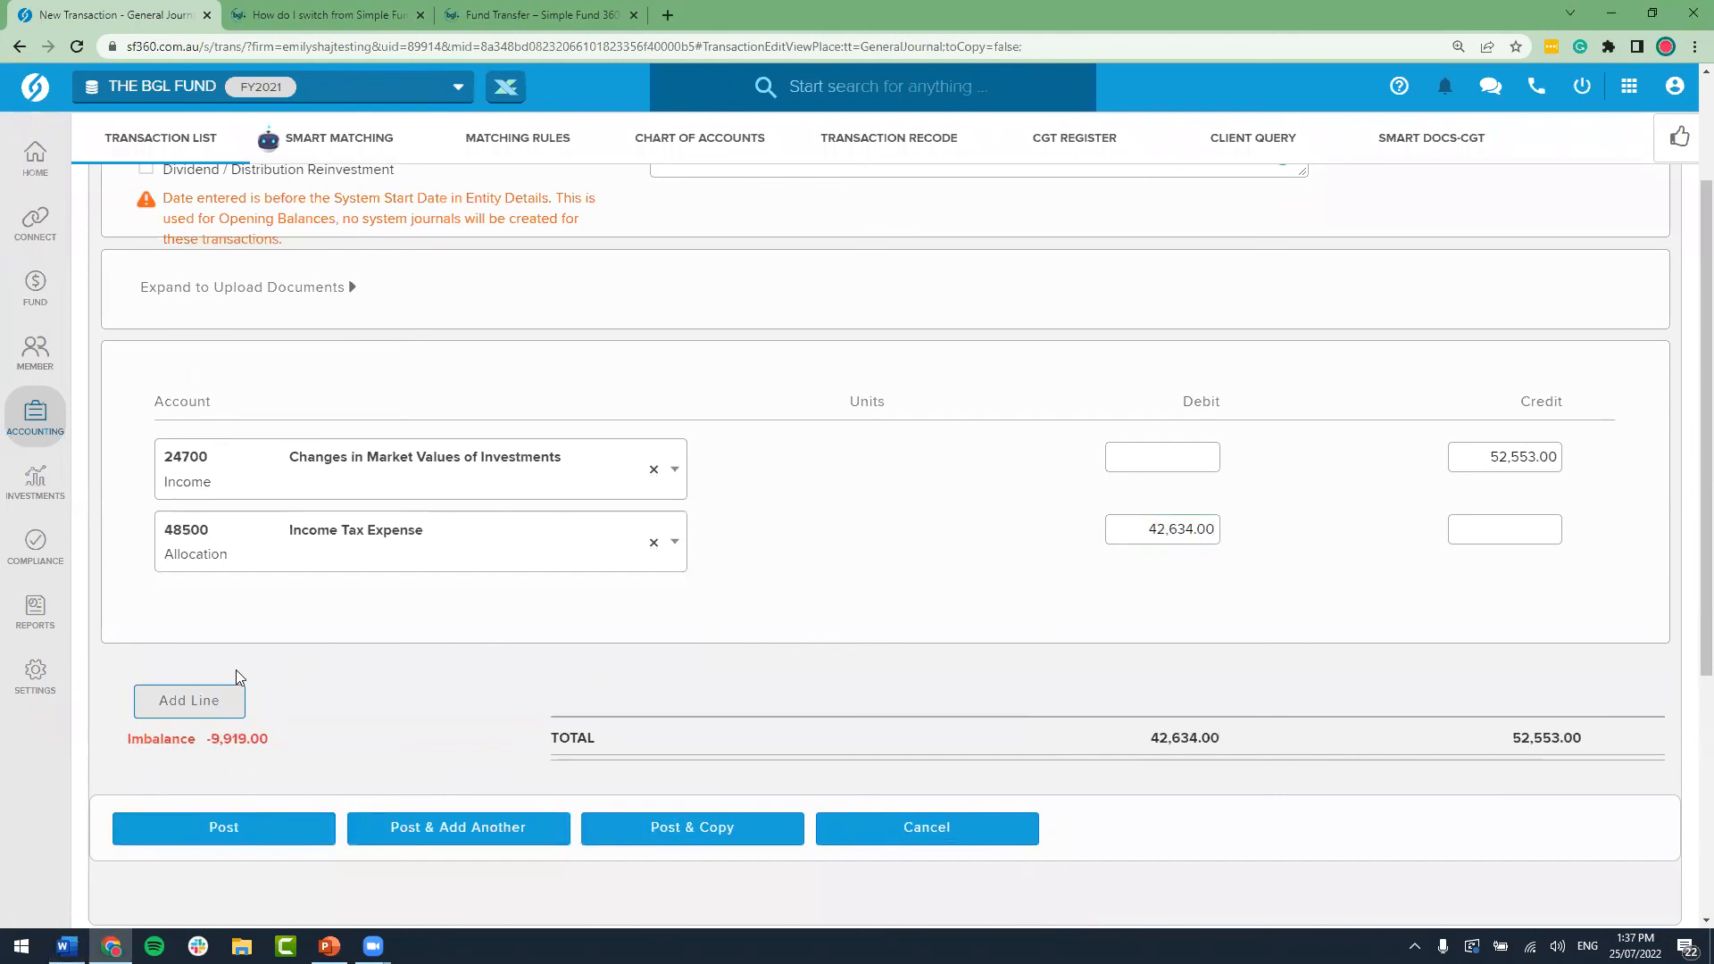
Step: Add a line for 49000 Profit/Loss Allocation Account with a debit of 9,919.00 and post the journal, accepting the reconciliation message
left_click(189, 700)
left_click(391, 625)
type("49000")
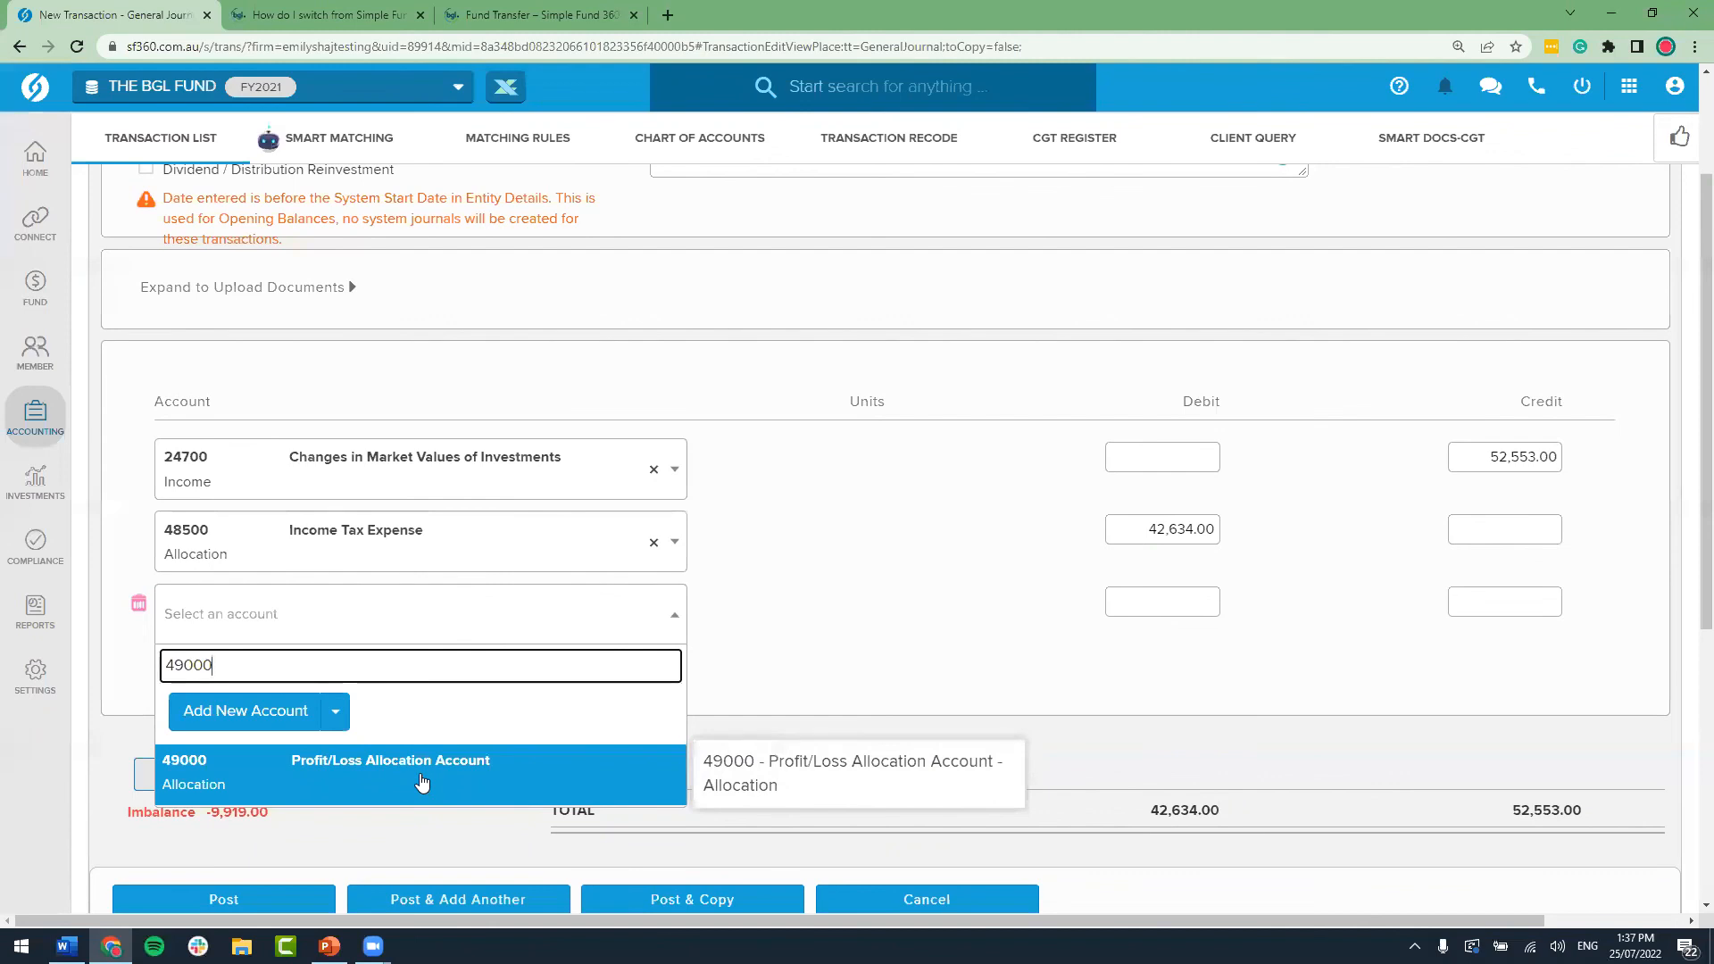
left_click(423, 783)
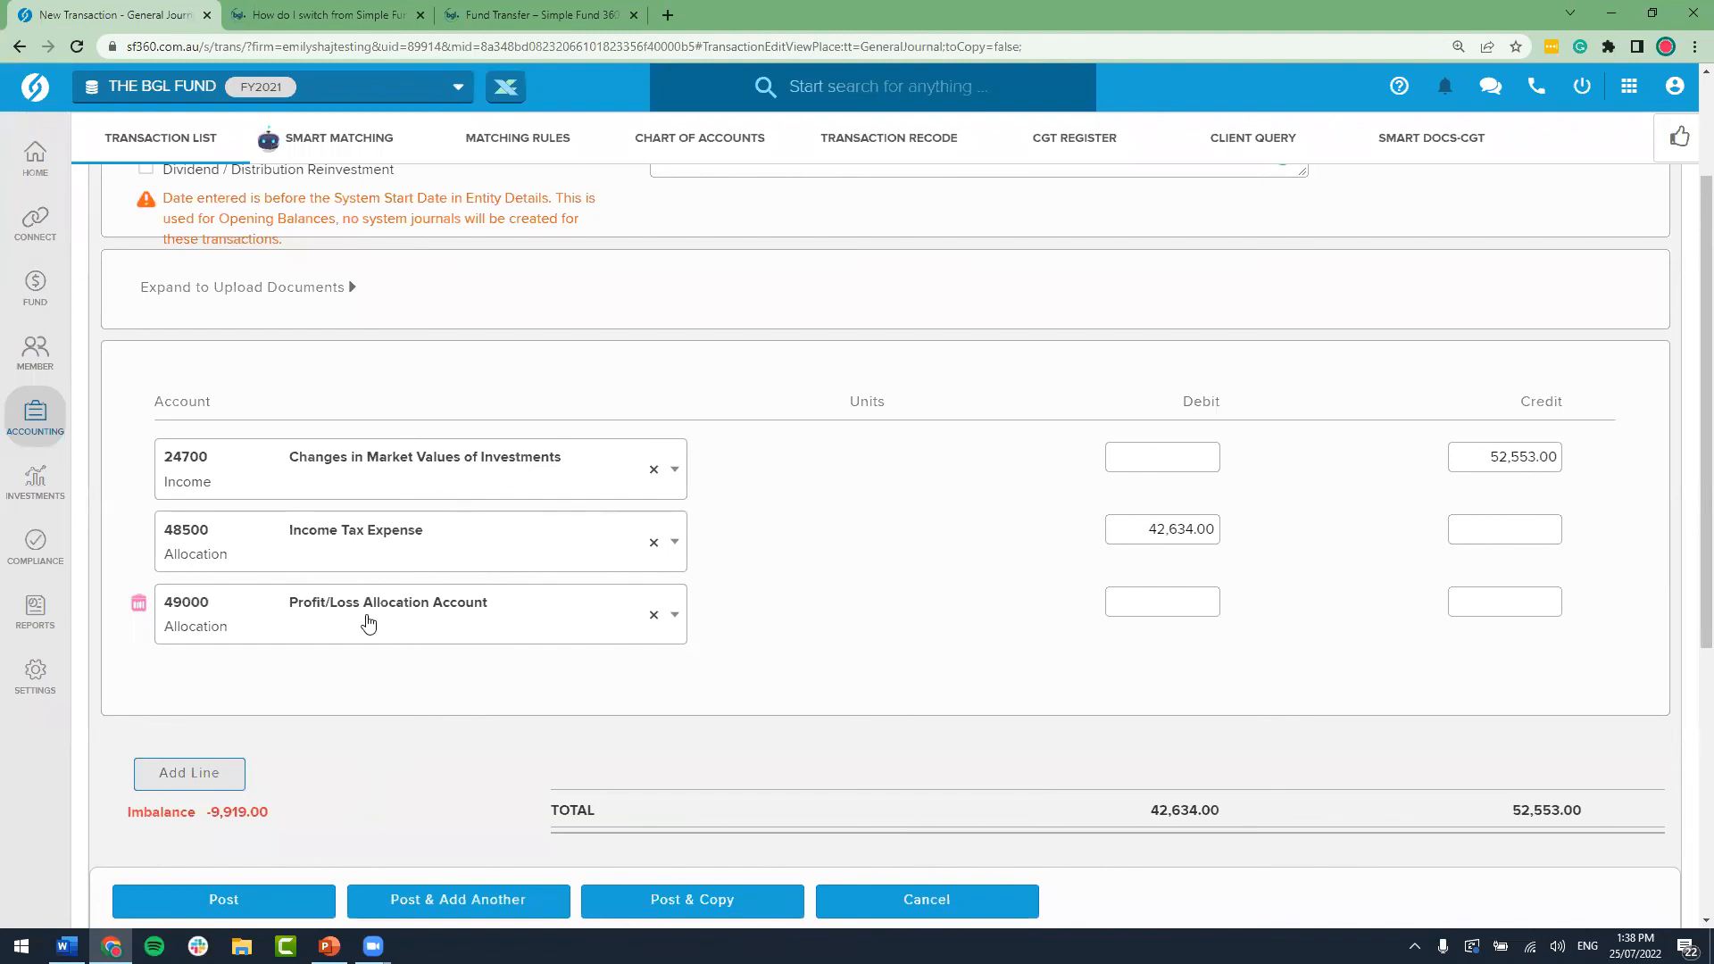
left_click_drag(268, 812, 215, 812)
key("ctrl+c")
left_click(1155, 601)
key("ctrl+v")
scroll(1062, 650, "down", 1)
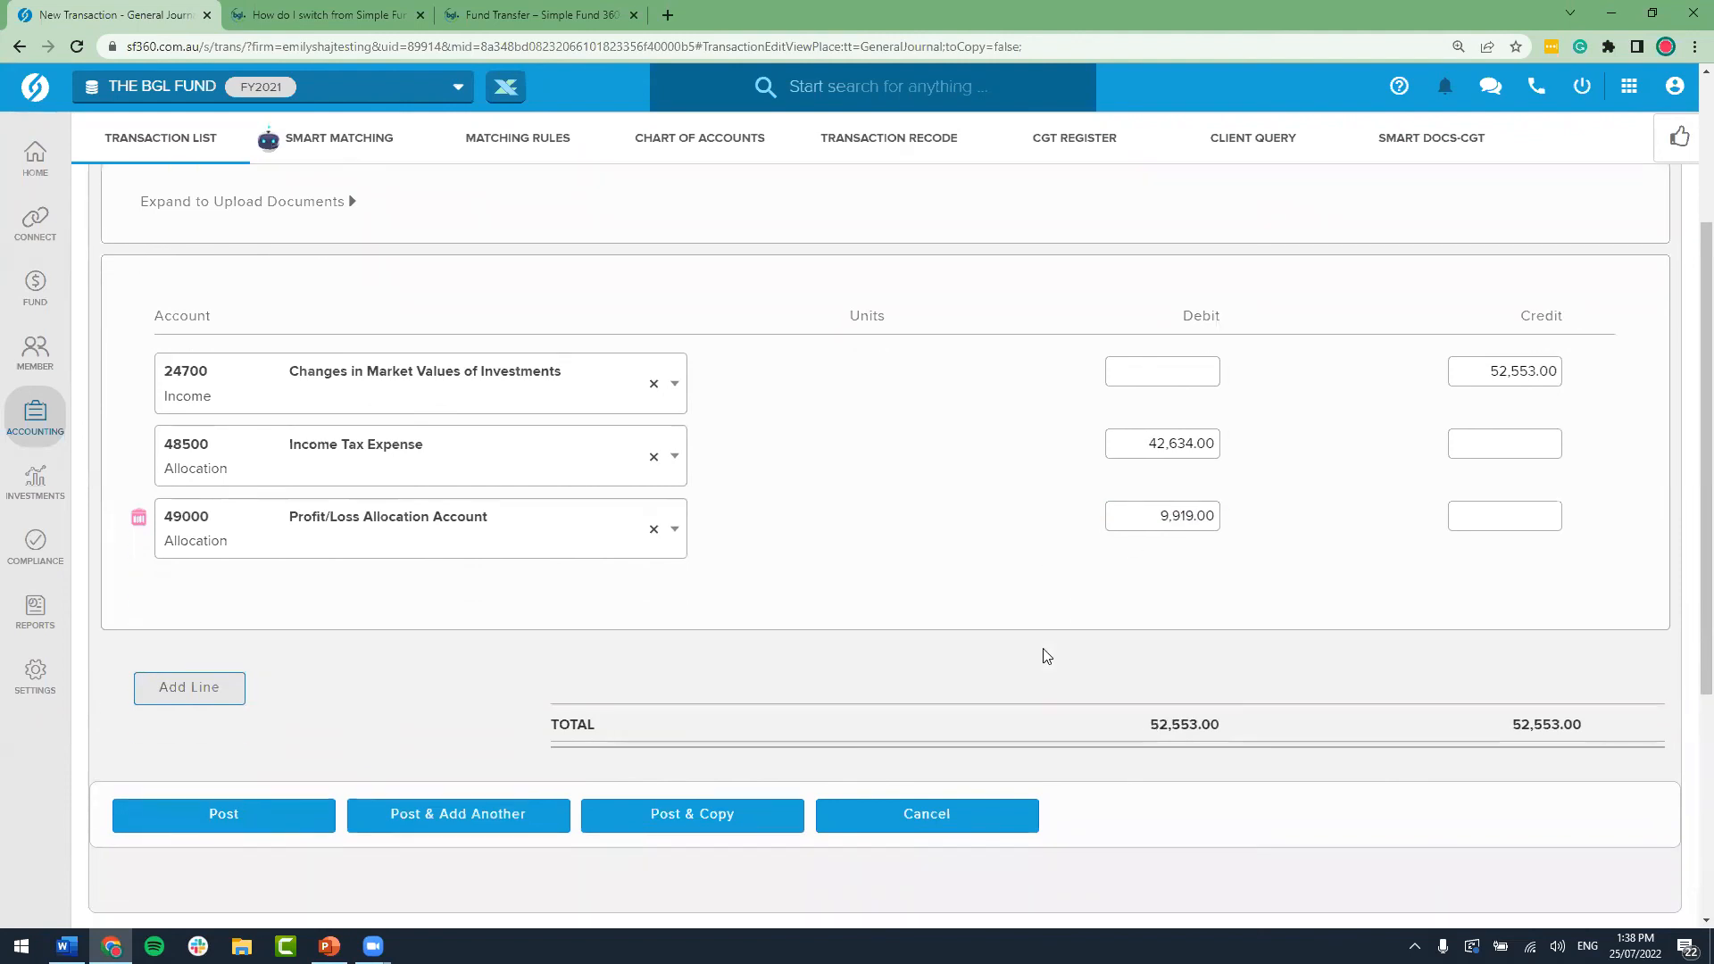
left_click(283, 812)
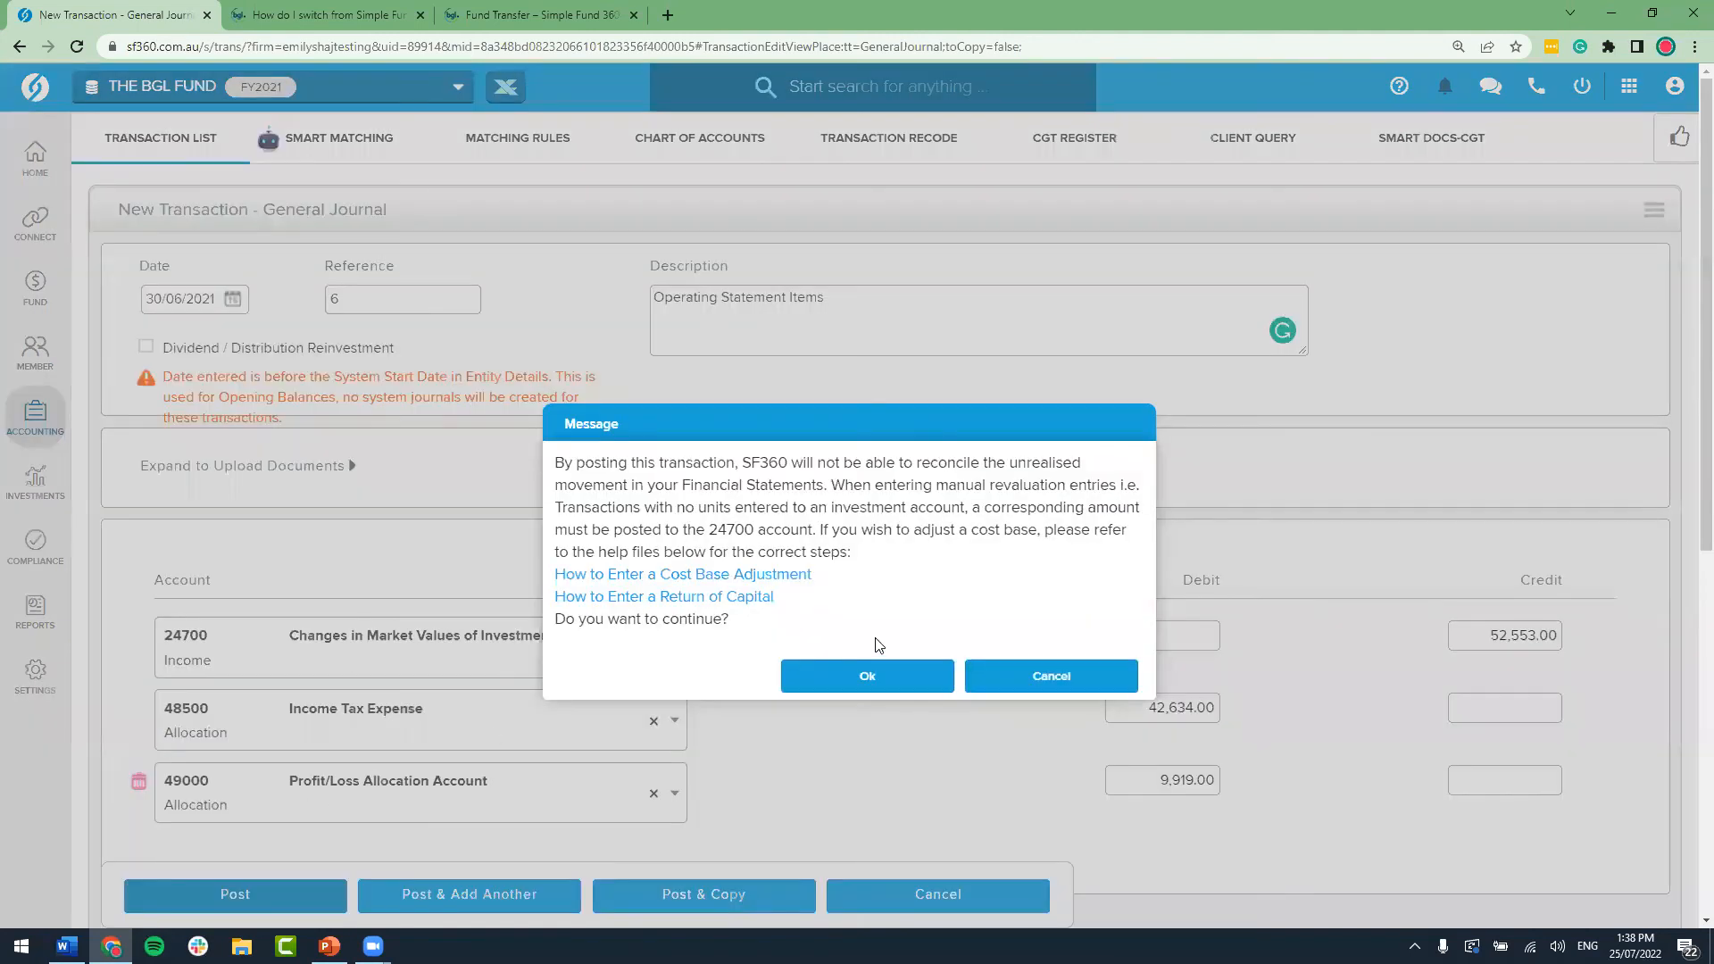
left_click(879, 678)
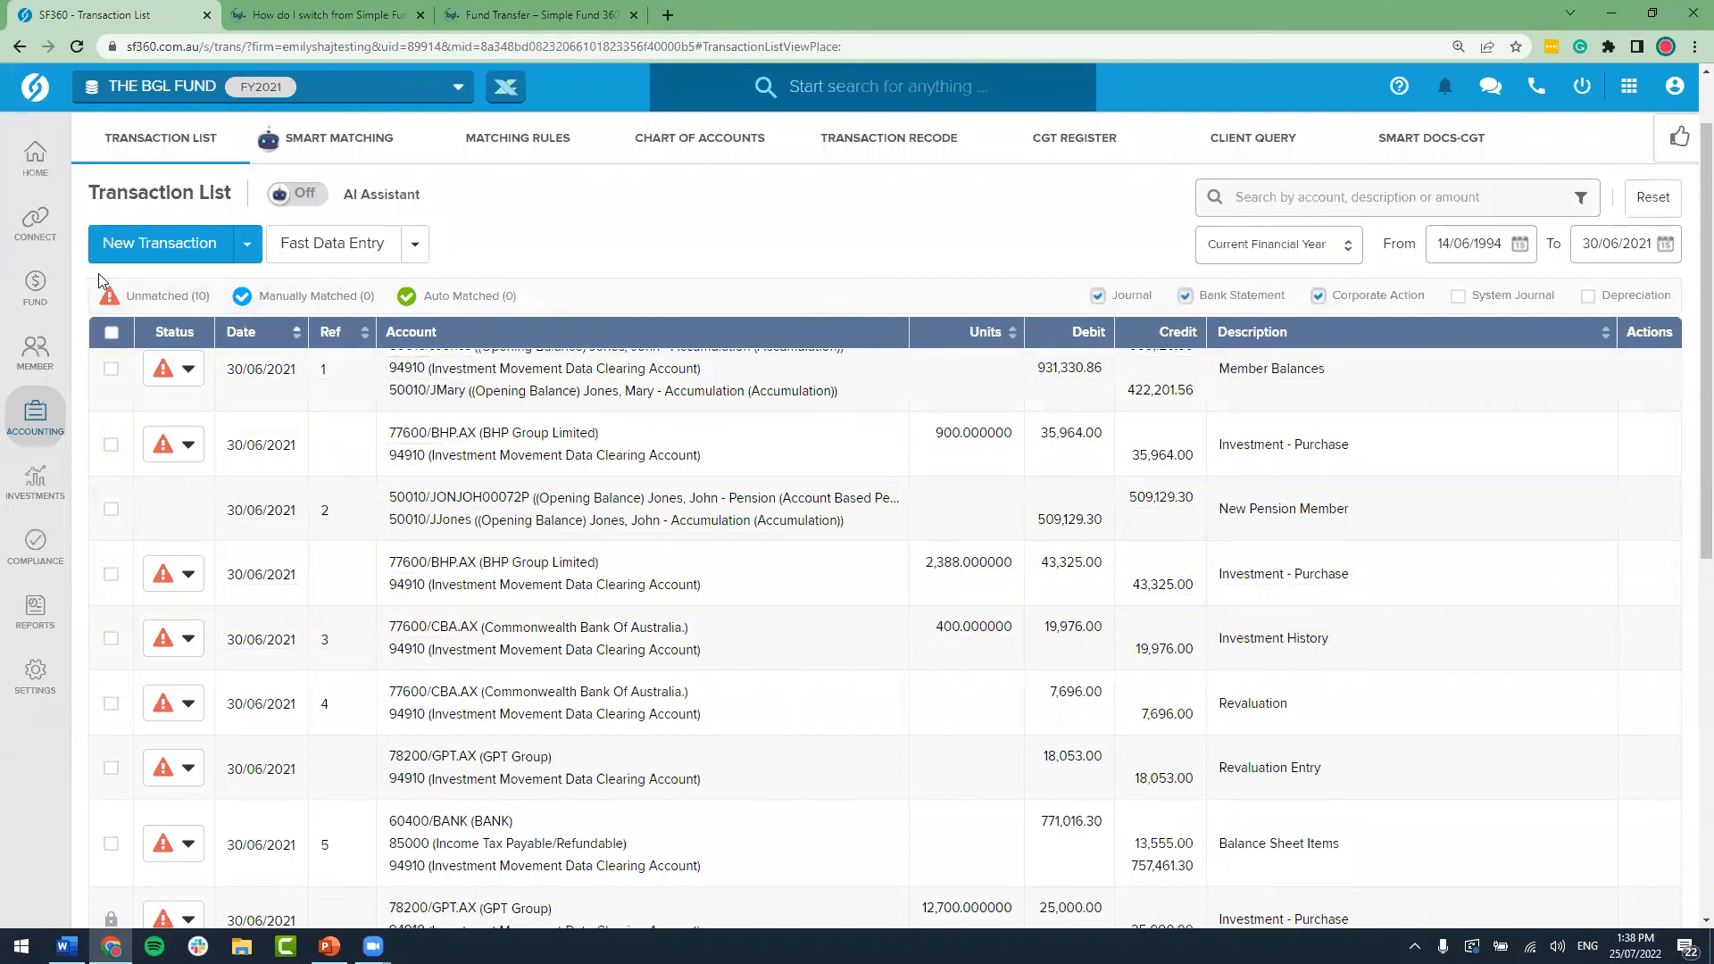
Step: Set the financial year in the Fund Details to 01/07/2021 - 30/06/2022 and save the changes
mouse_move(37, 284)
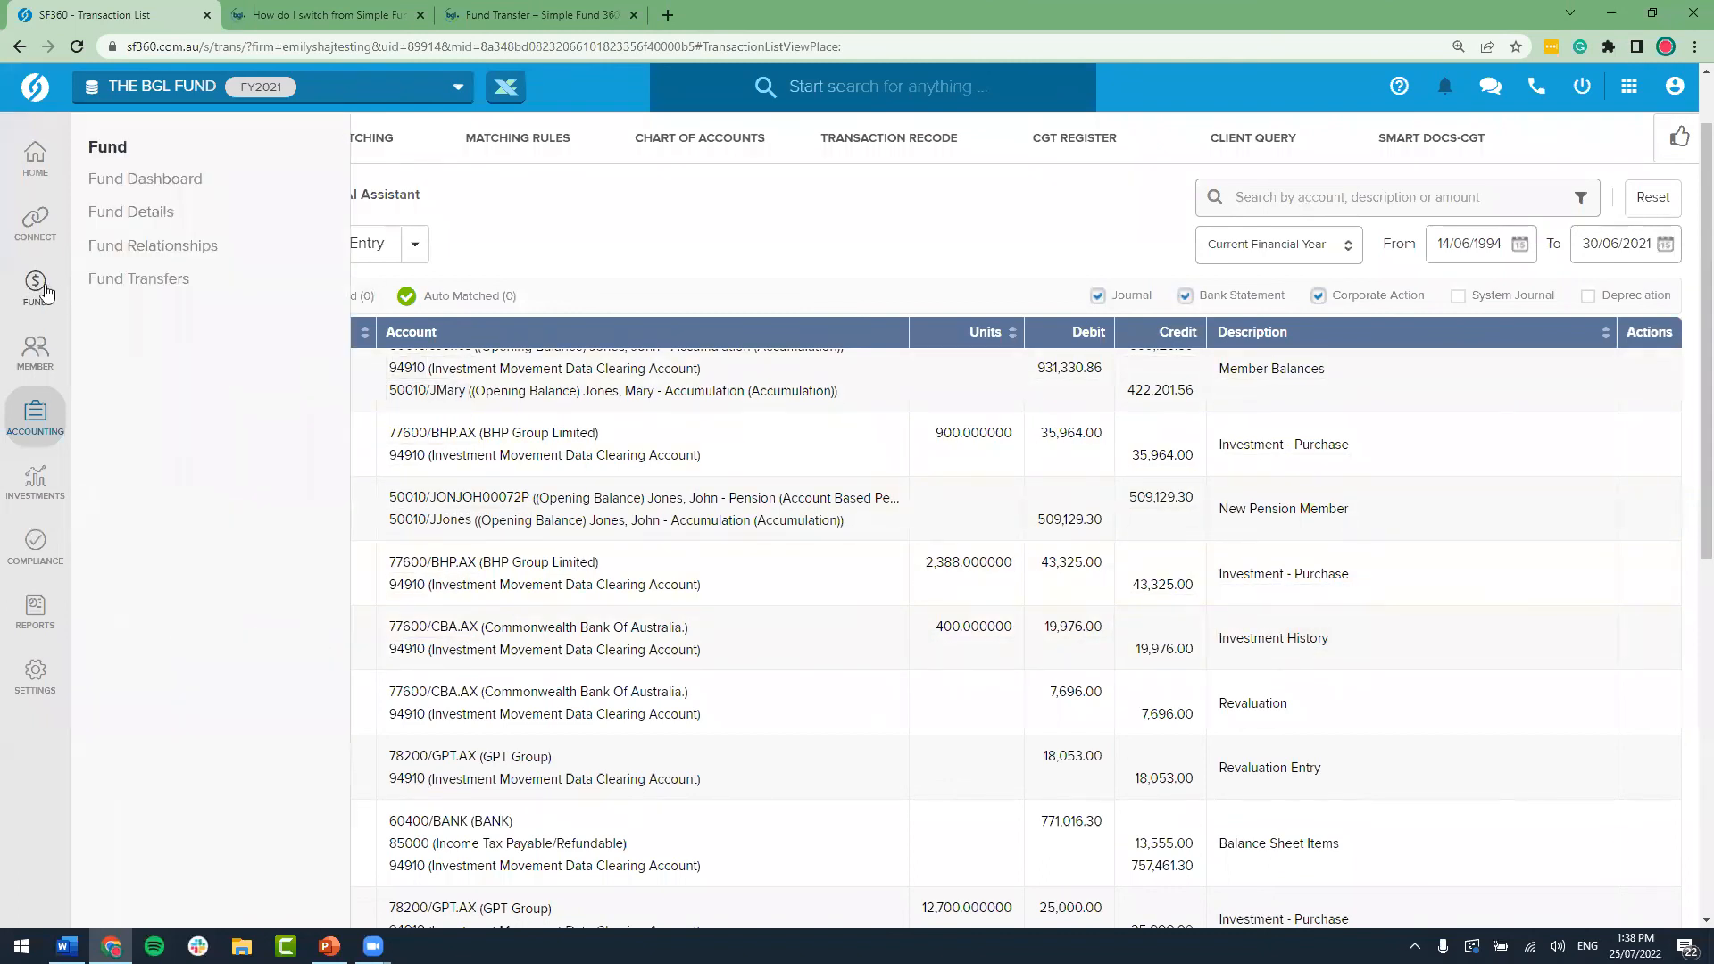
left_click(158, 221)
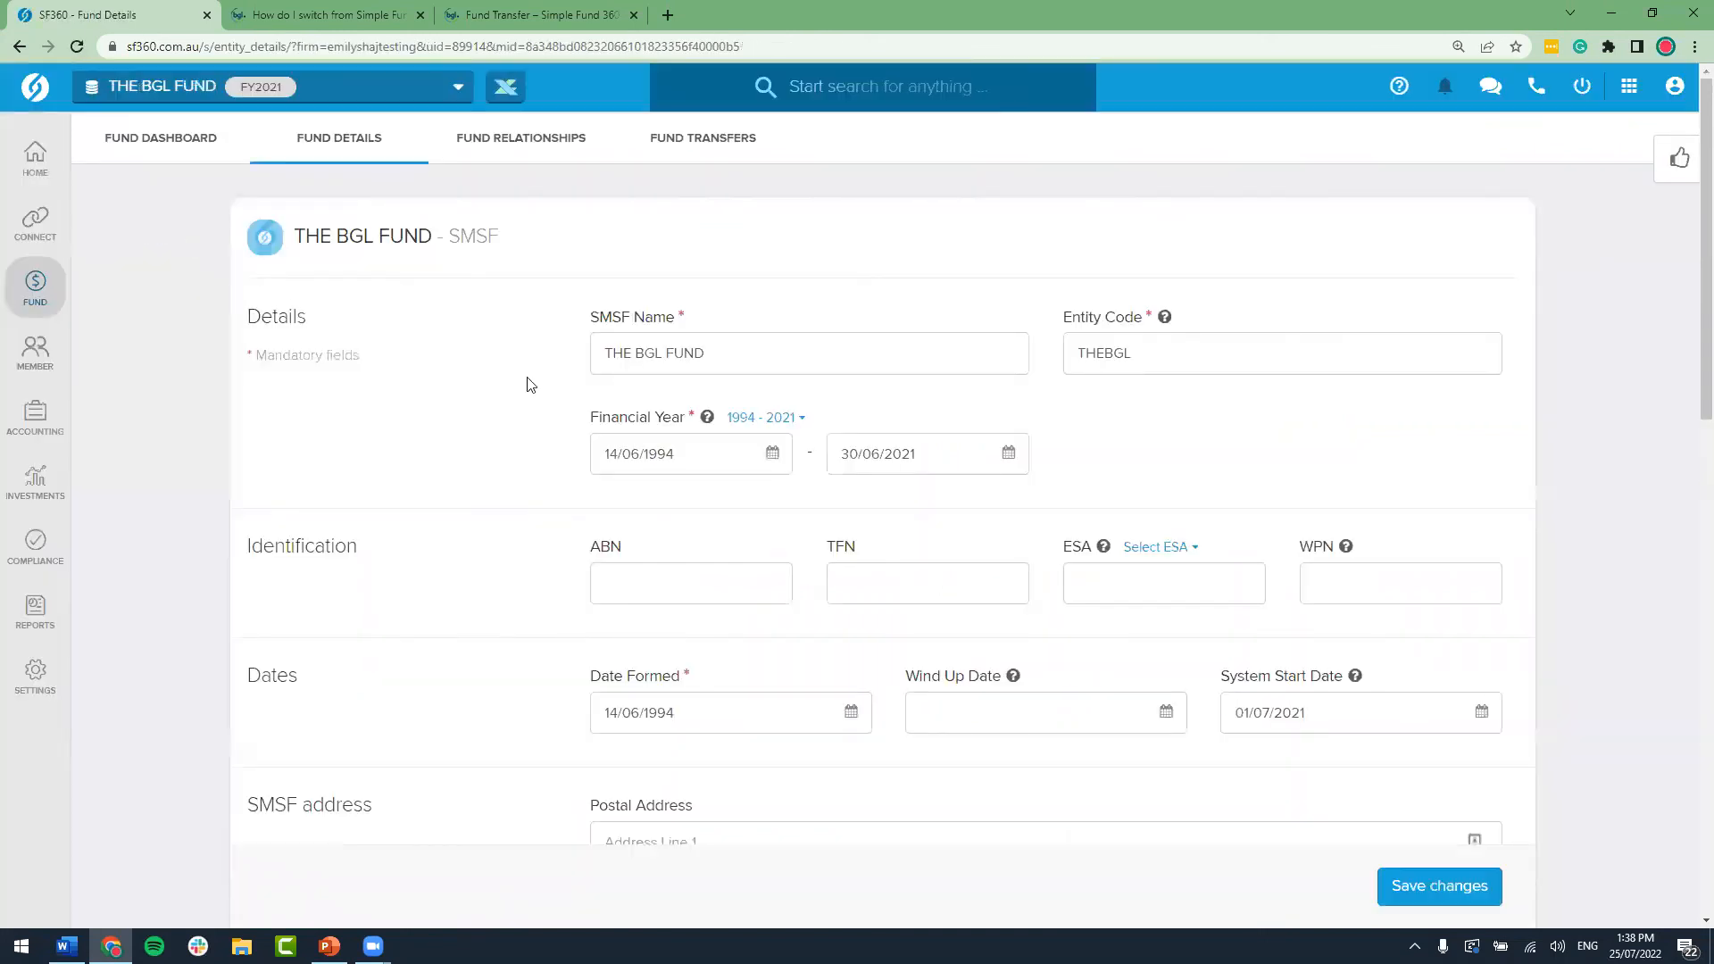
left_click_drag(711, 450, 597, 449)
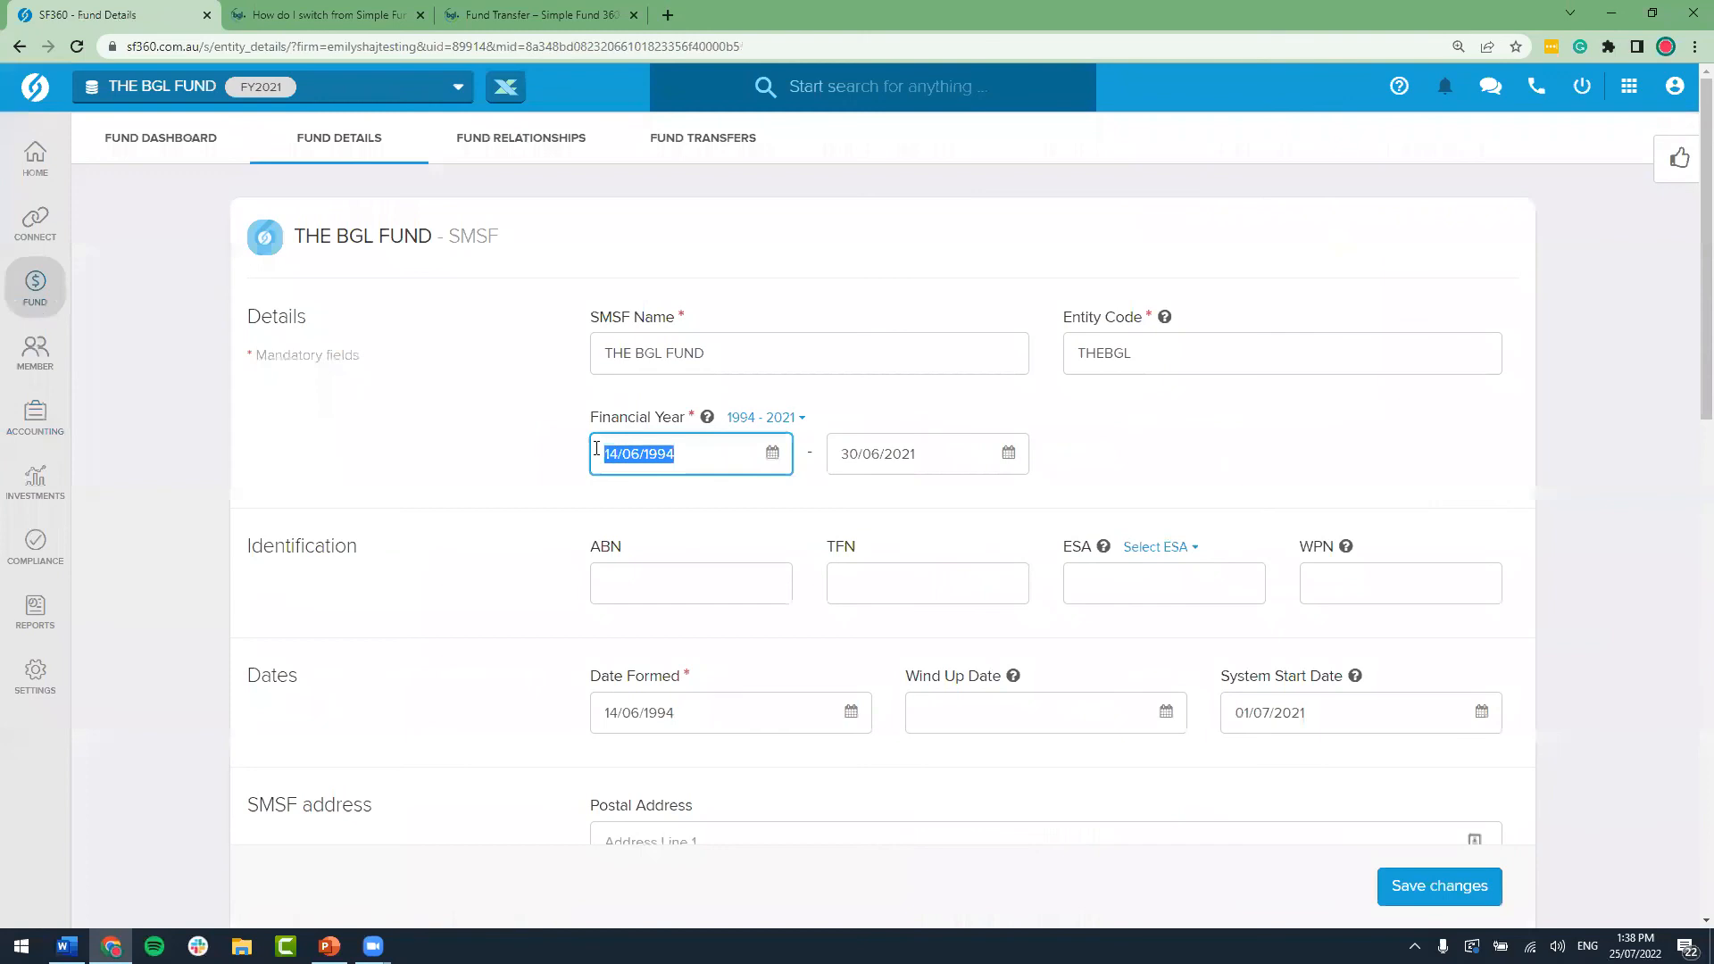
type("01072021")
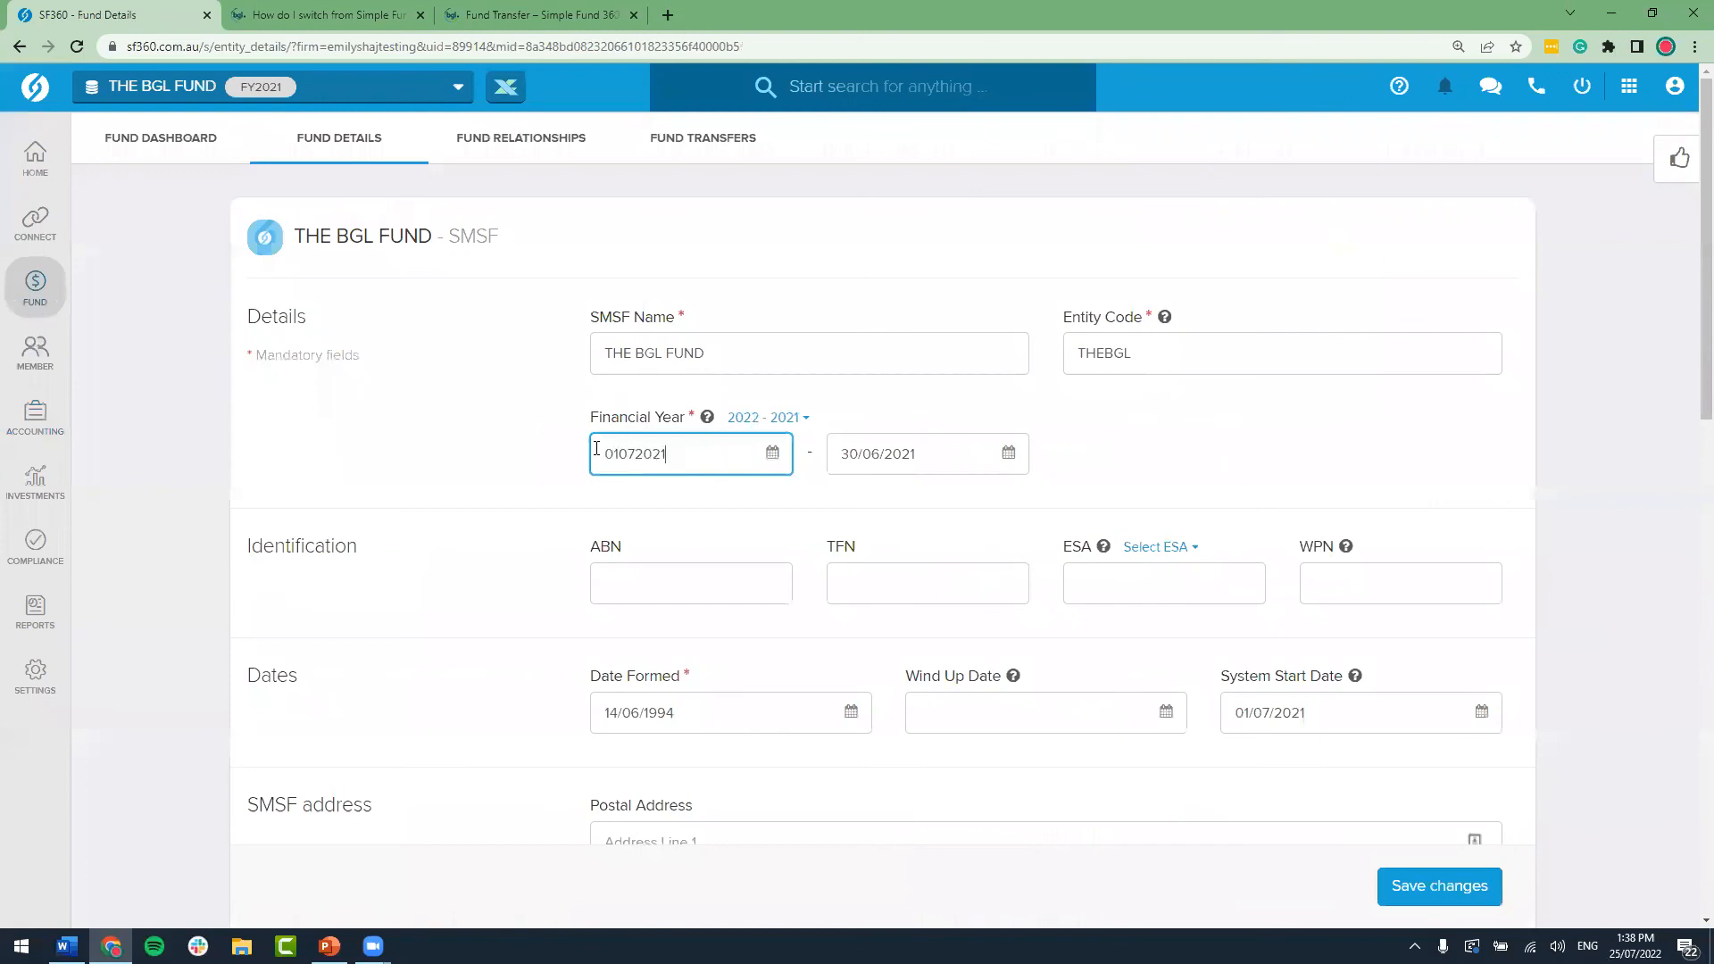
key("Tab")
type("30")
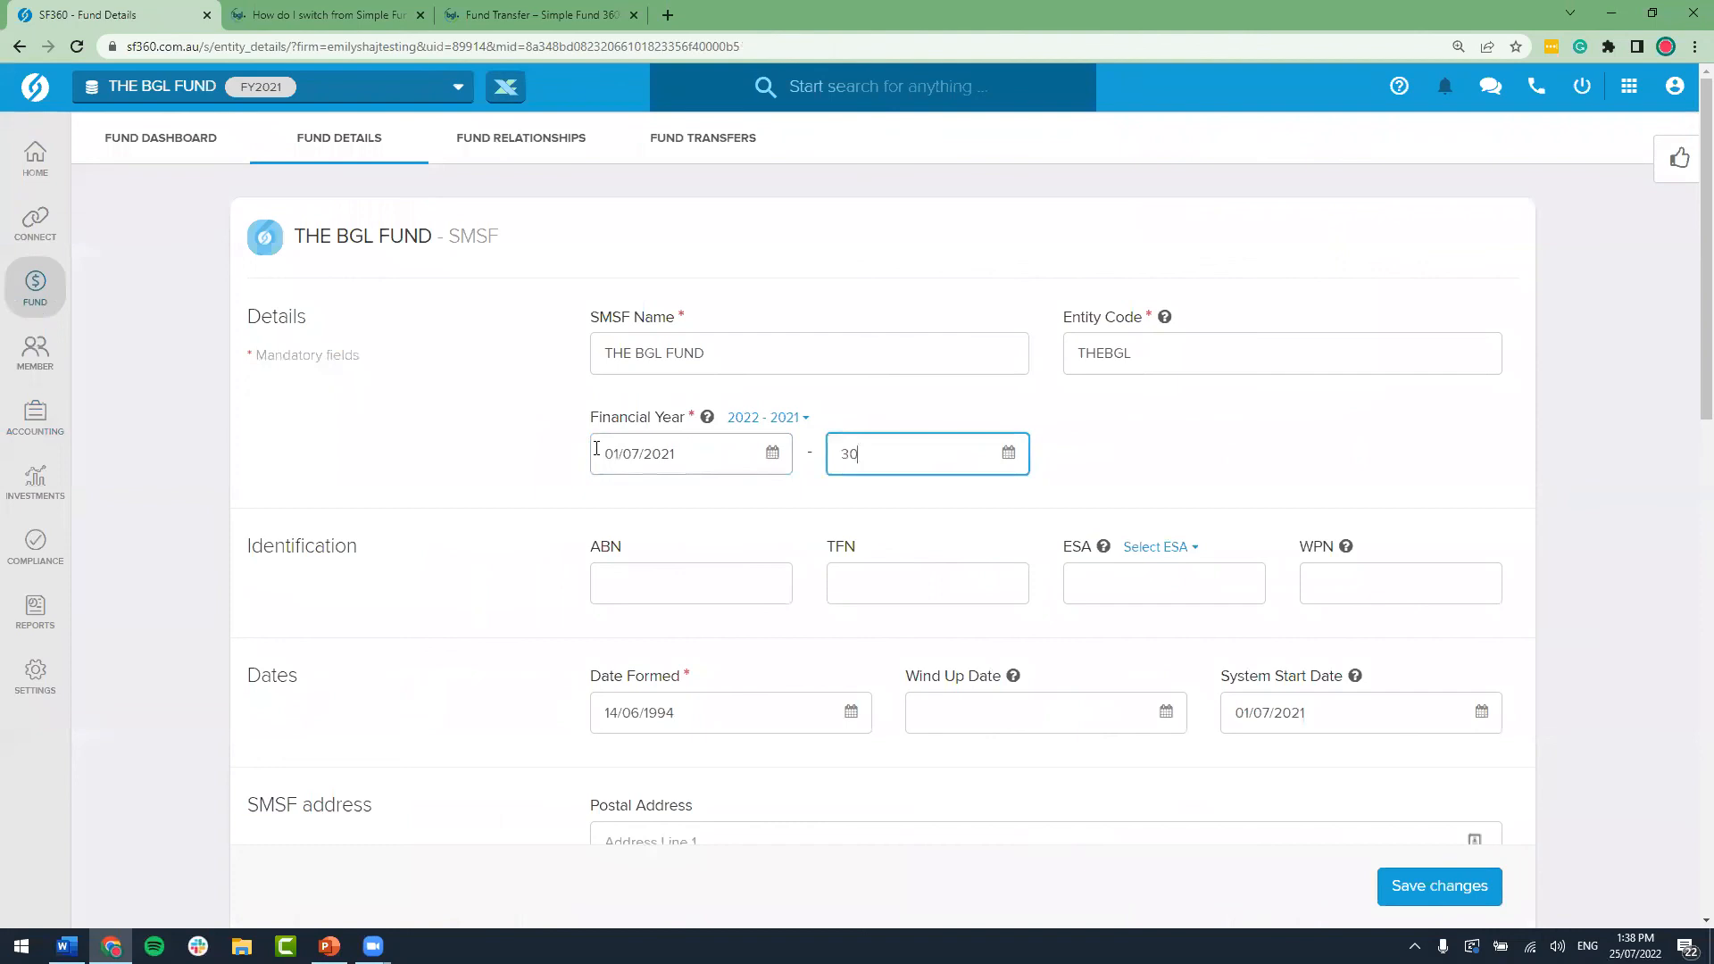
type("/06/2022")
key("Tab")
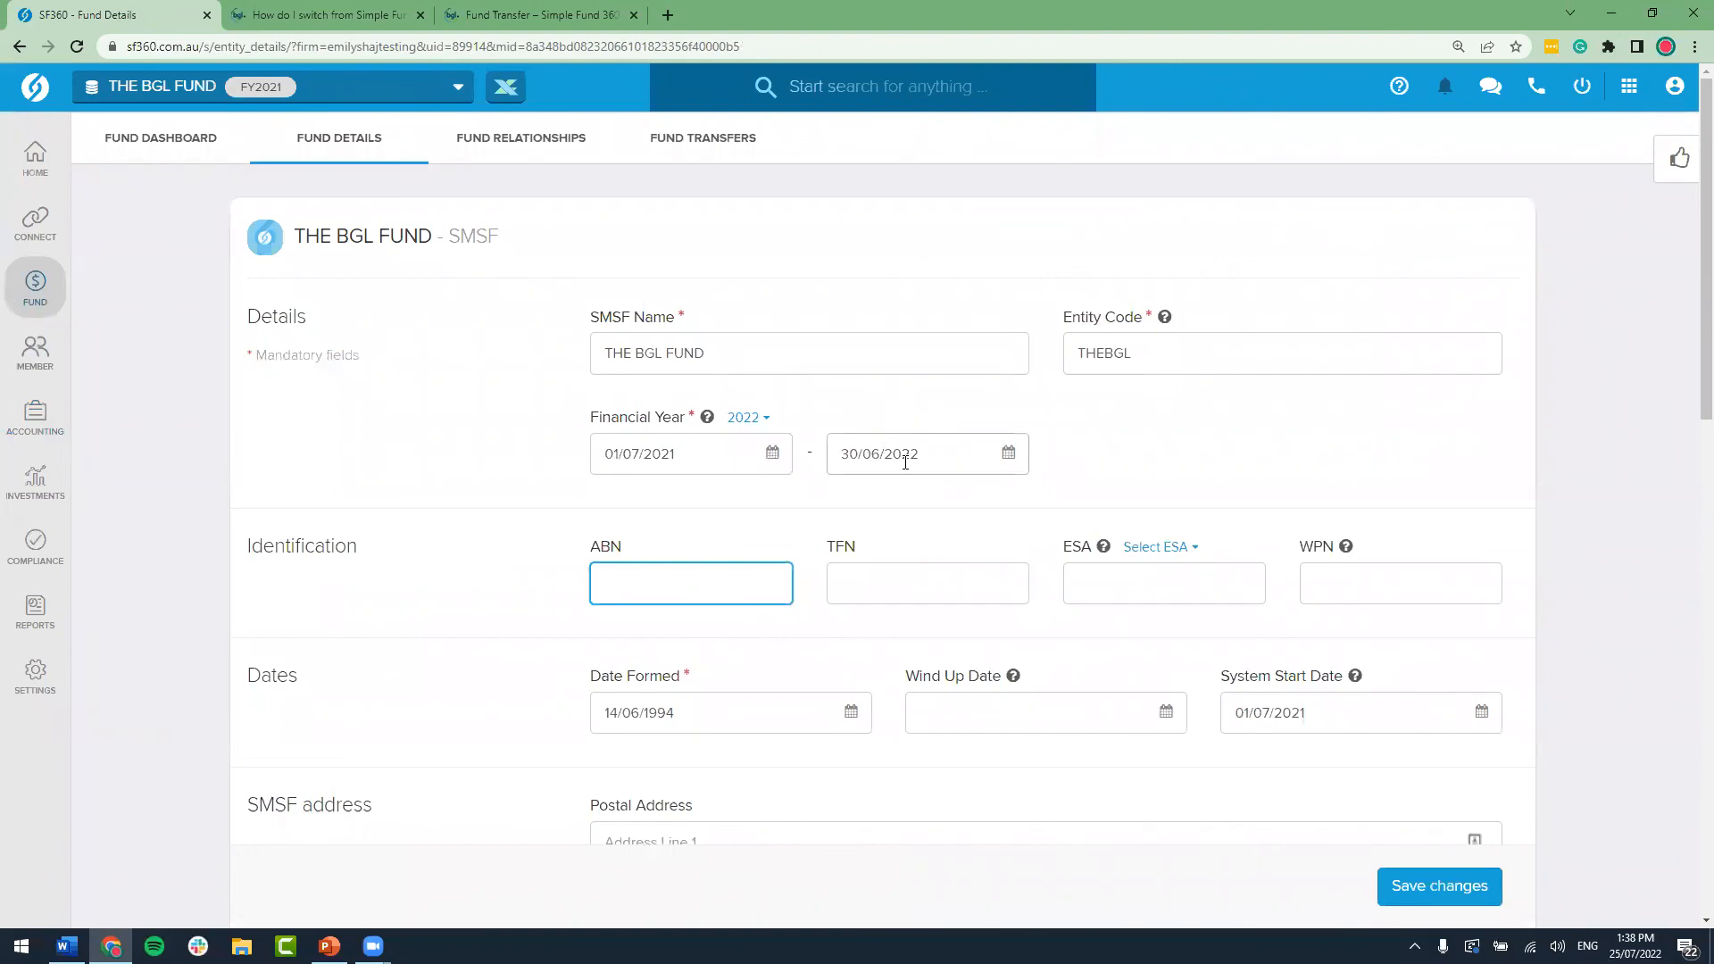
left_click(1451, 906)
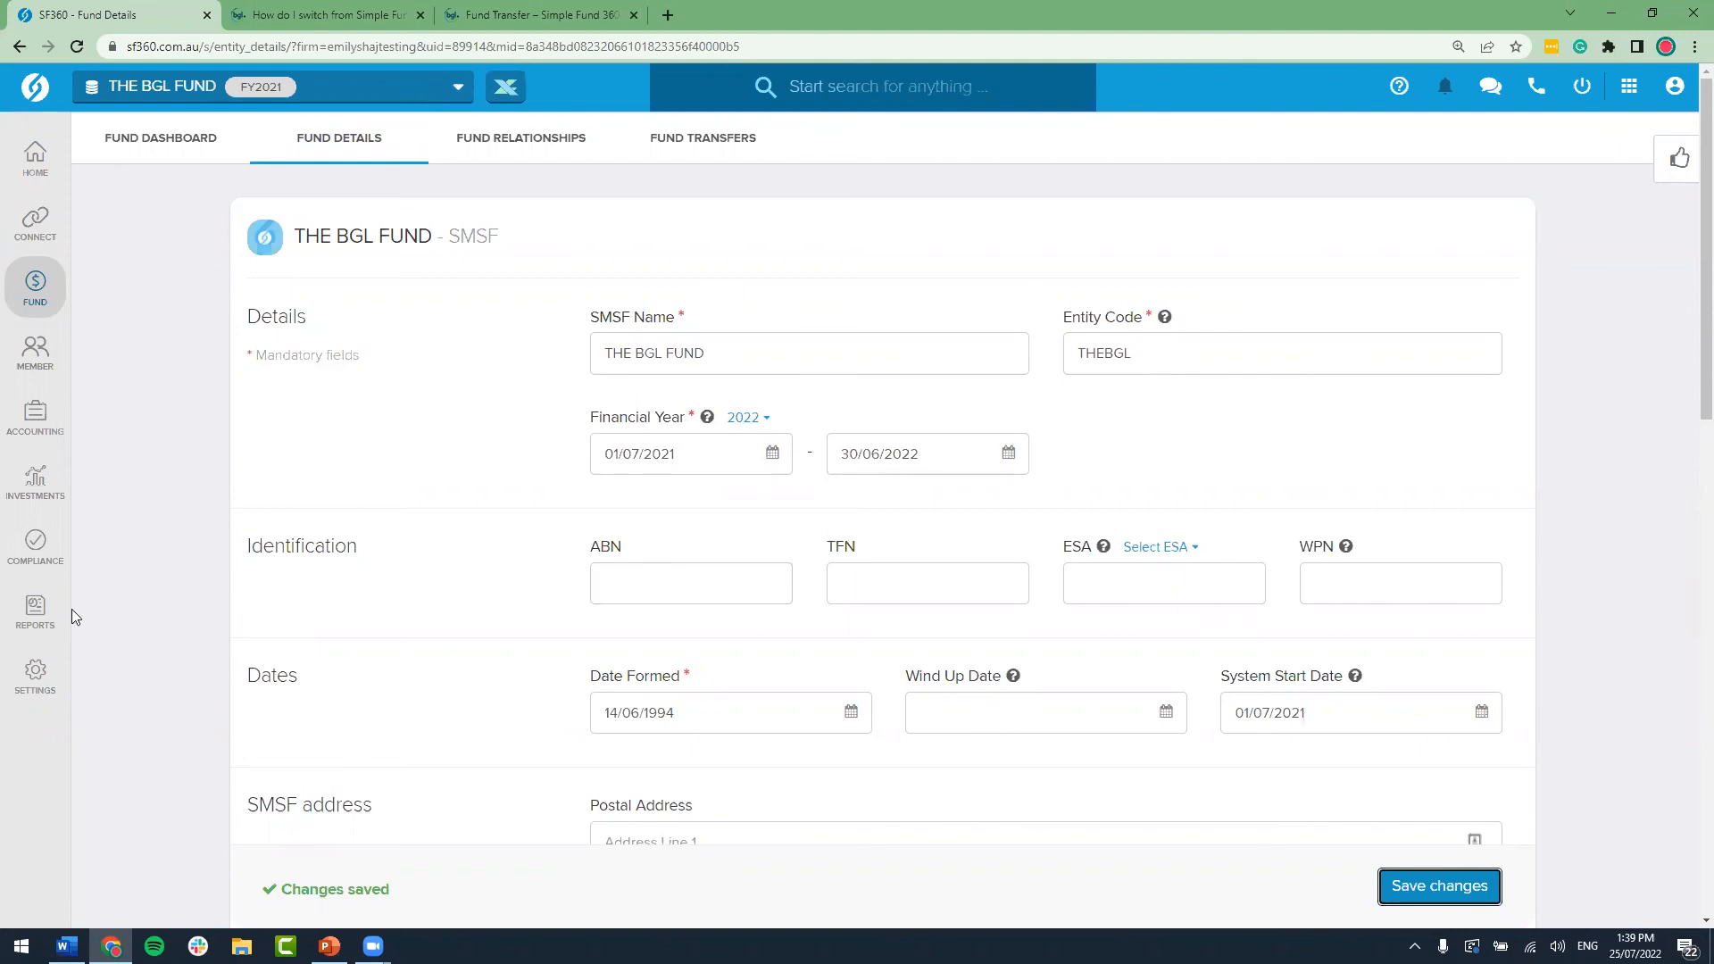
Step: Generate a preview of the Opening Balances report pack for the fund
left_click(39, 614)
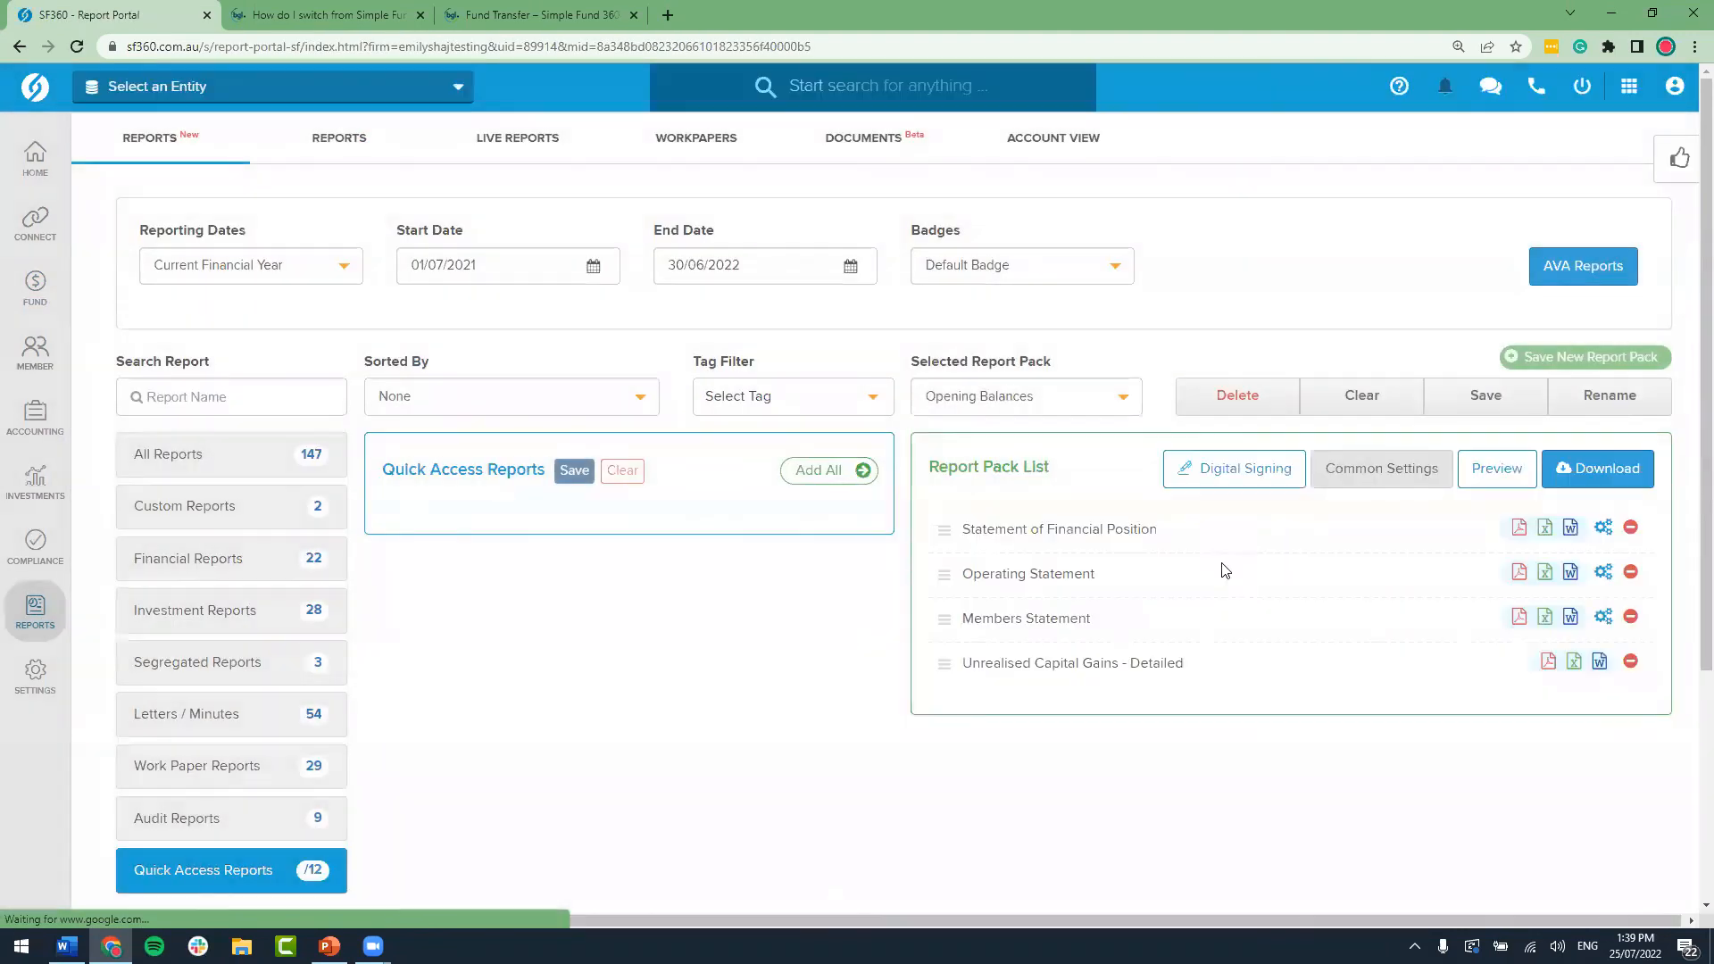
left_click(1495, 480)
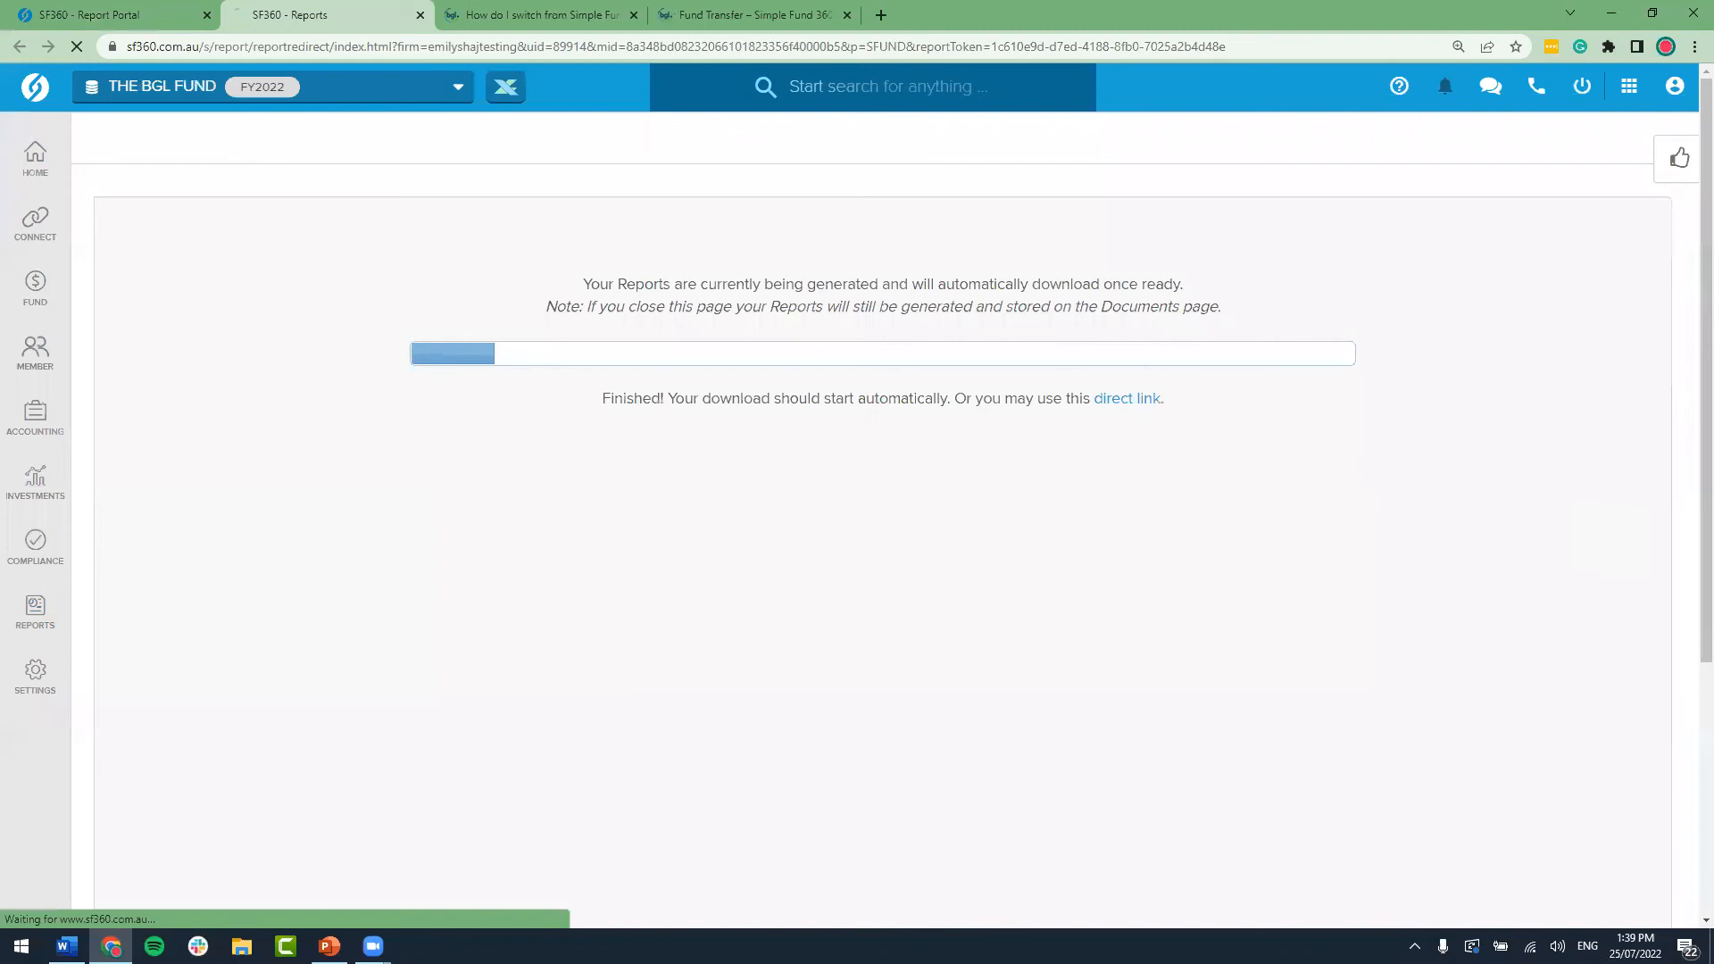
scroll(953, 483, "down", 1)
scroll(960, 494, "up", 1)
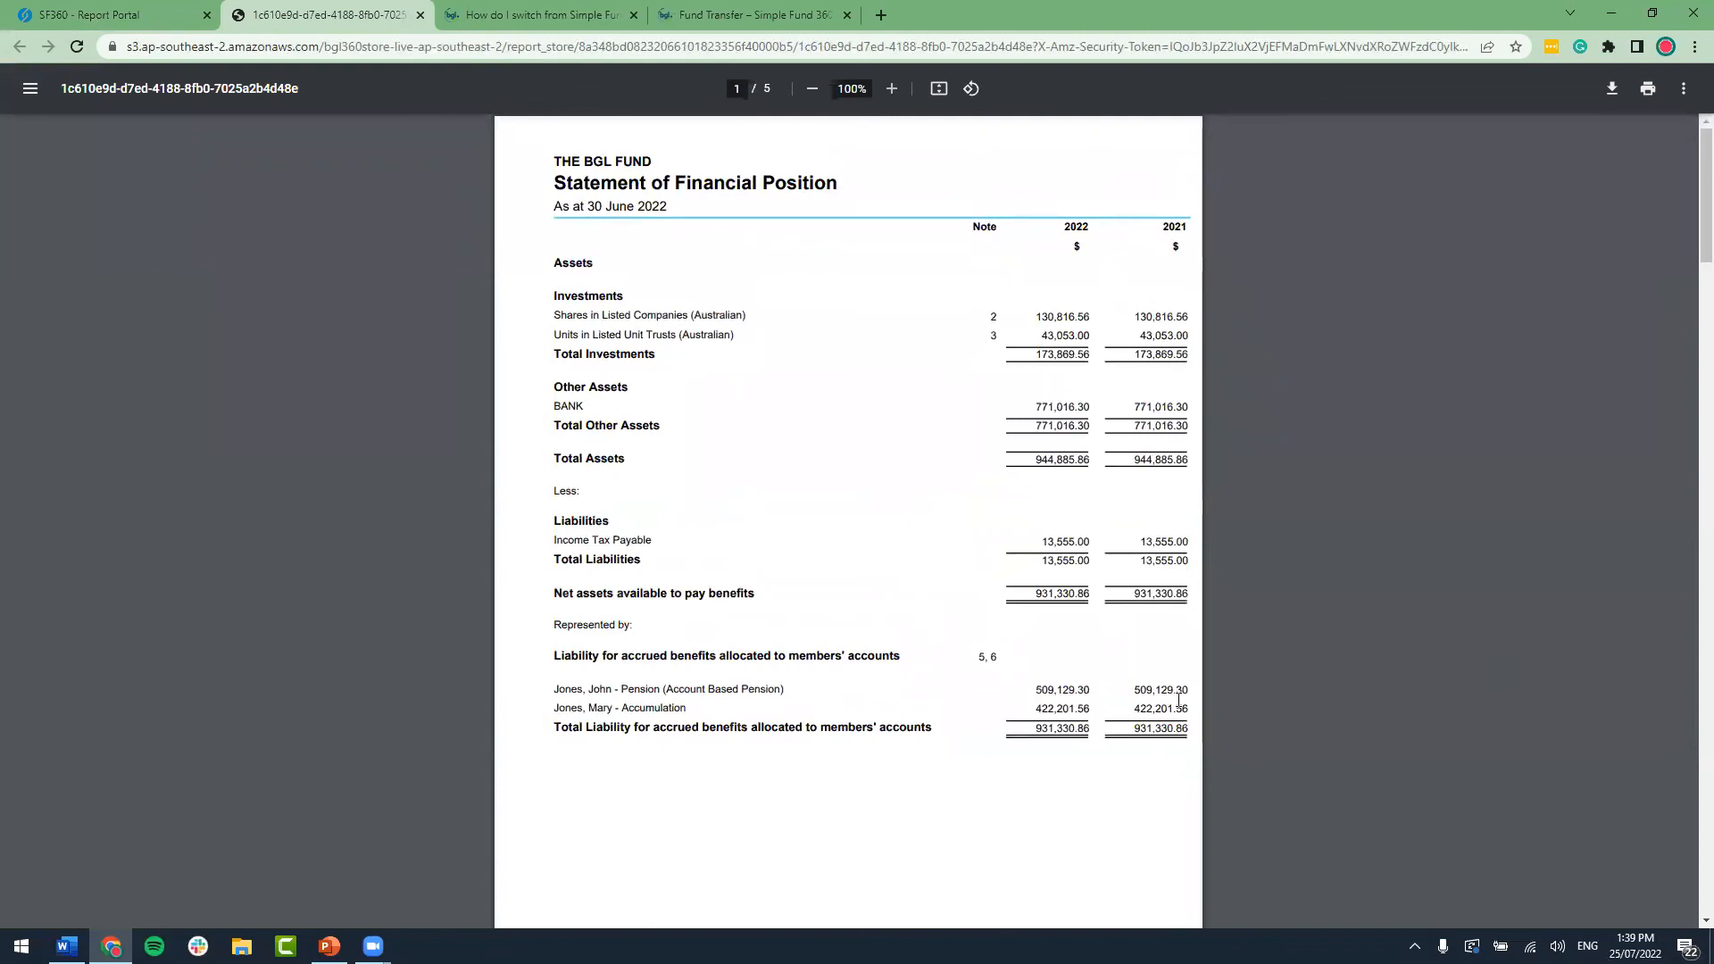
Step: Review the Statement of Financial Position, Operating Statement, Members Statements and Unrealised Capital Gains report for the opening balances
scroll(1107, 603, "down", 7)
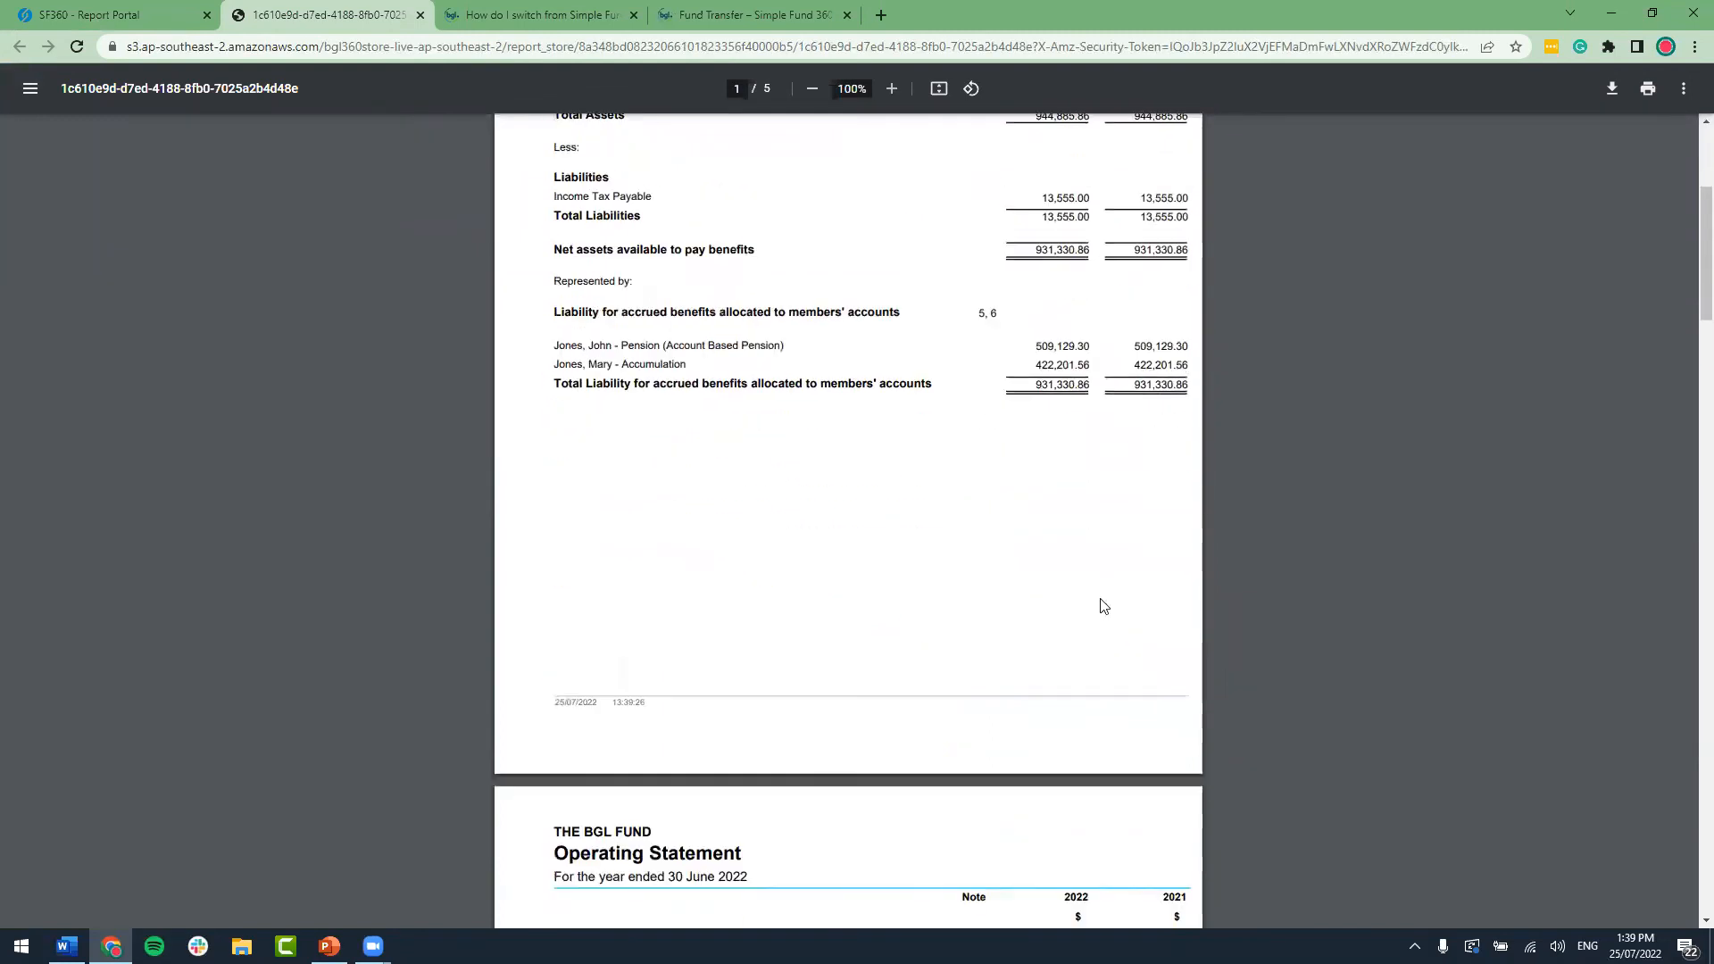
scroll(1103, 606, "down", 1)
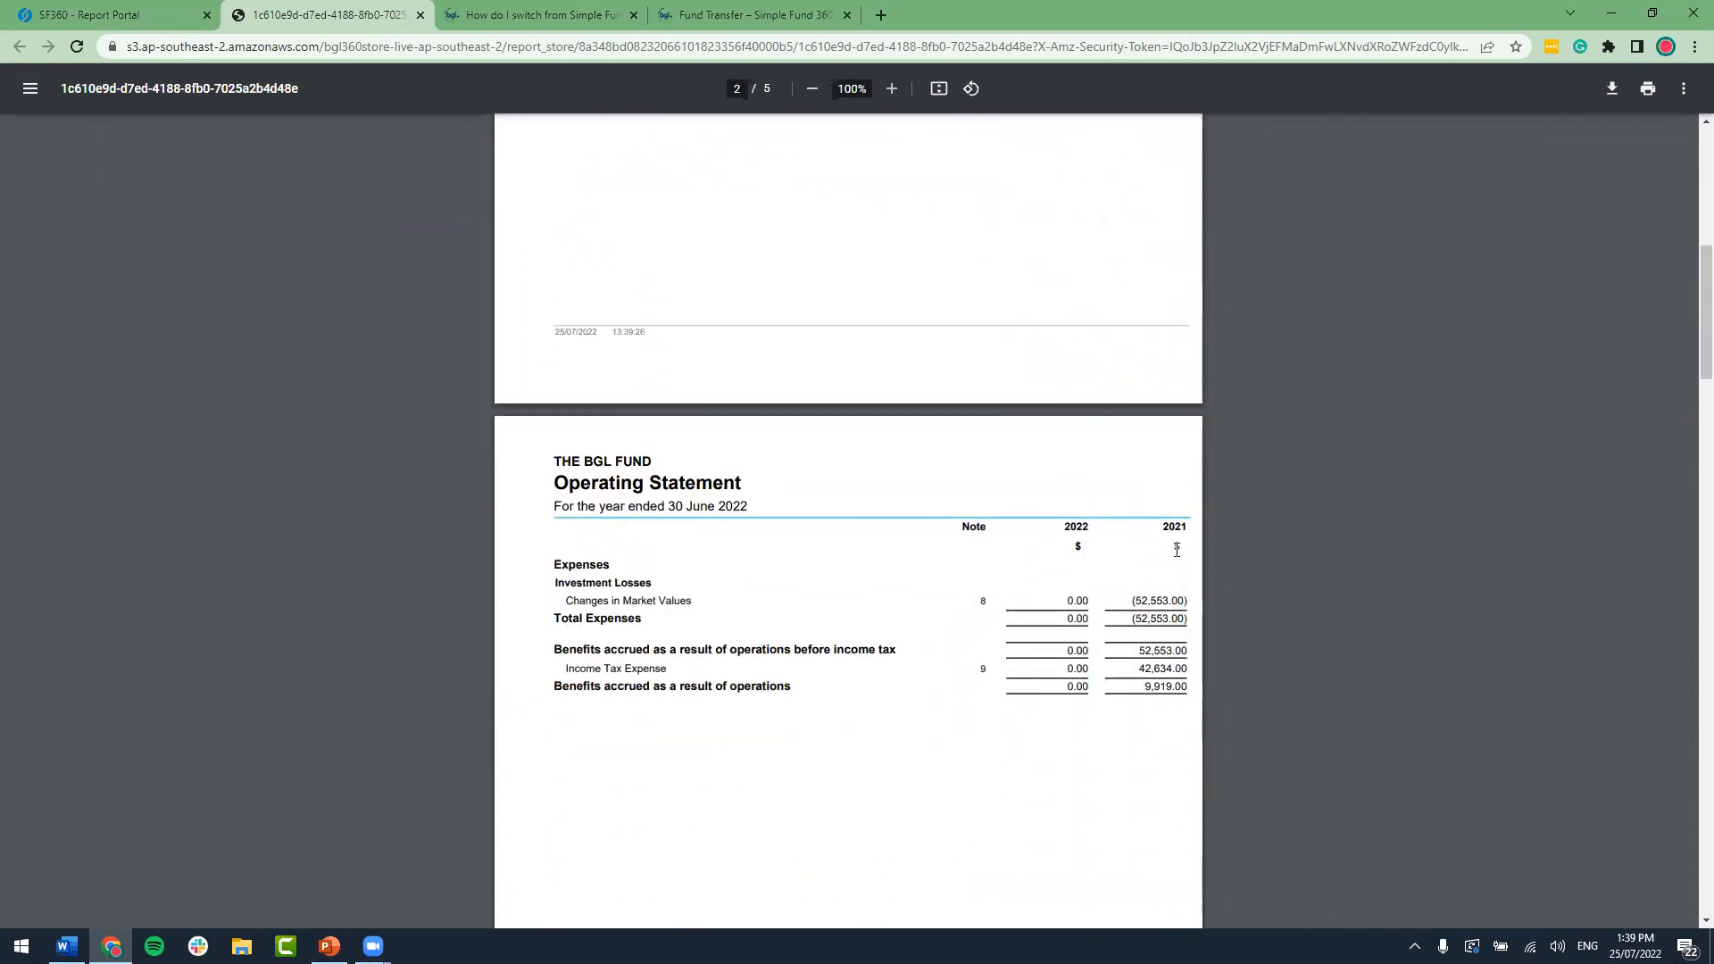
scroll(1021, 668, "down", 1)
scroll(1020, 668, "down", 12)
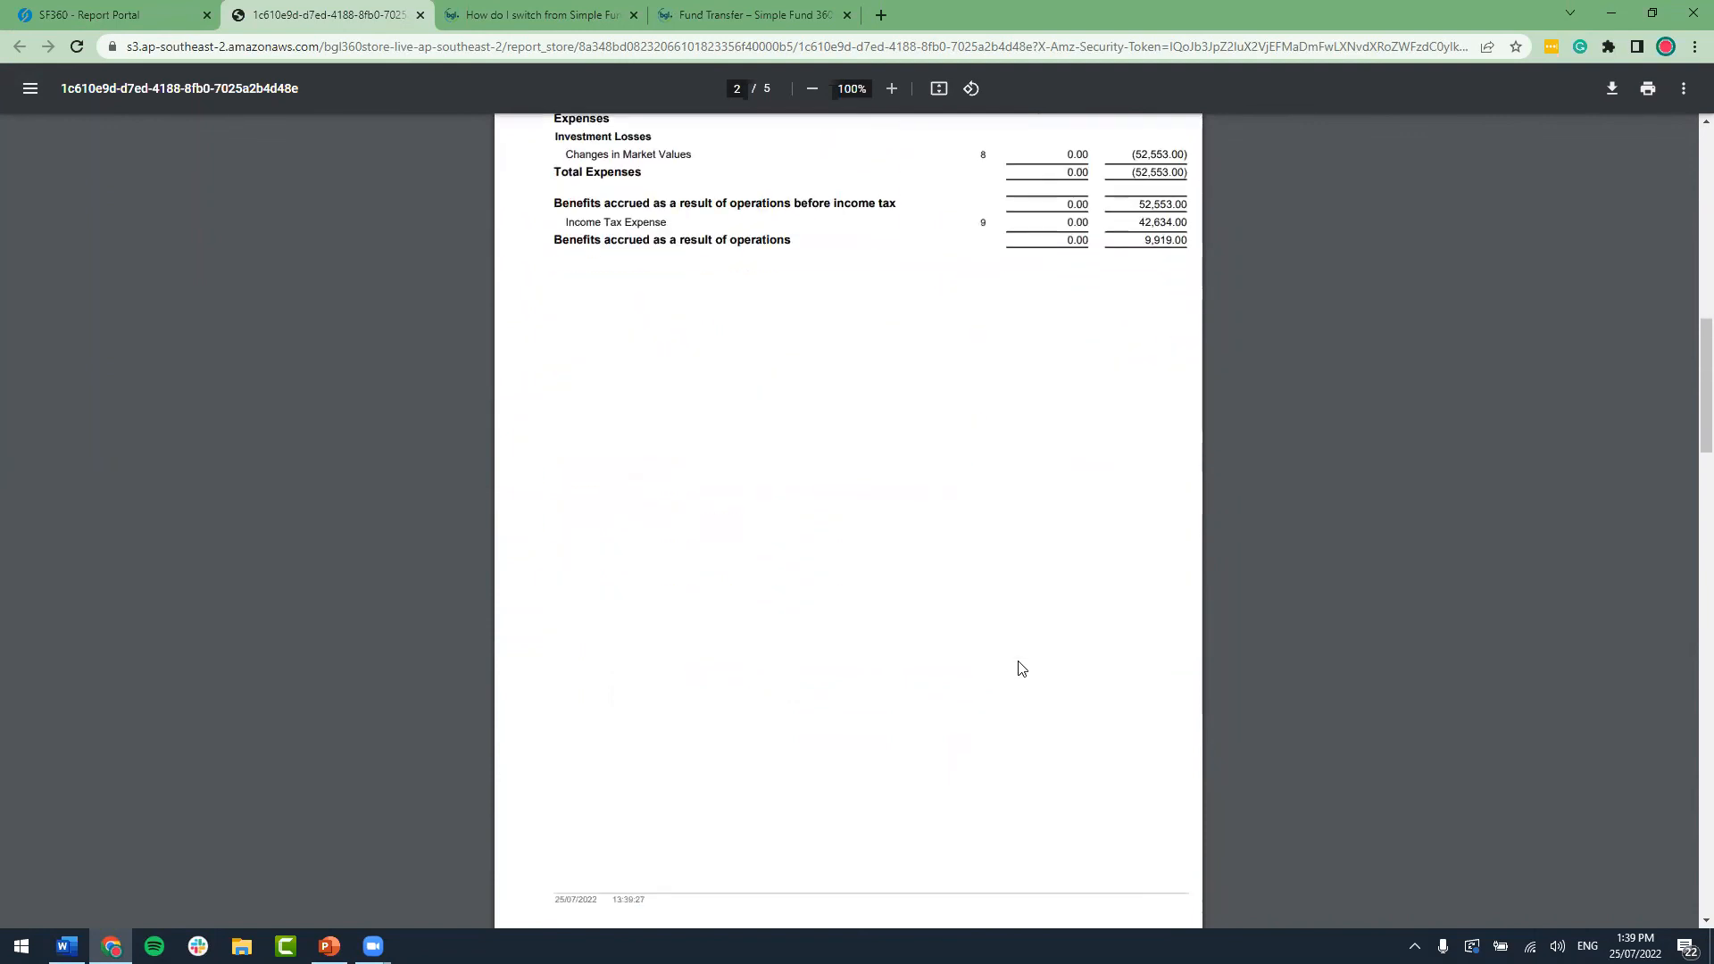
scroll(1018, 665, "down", 1)
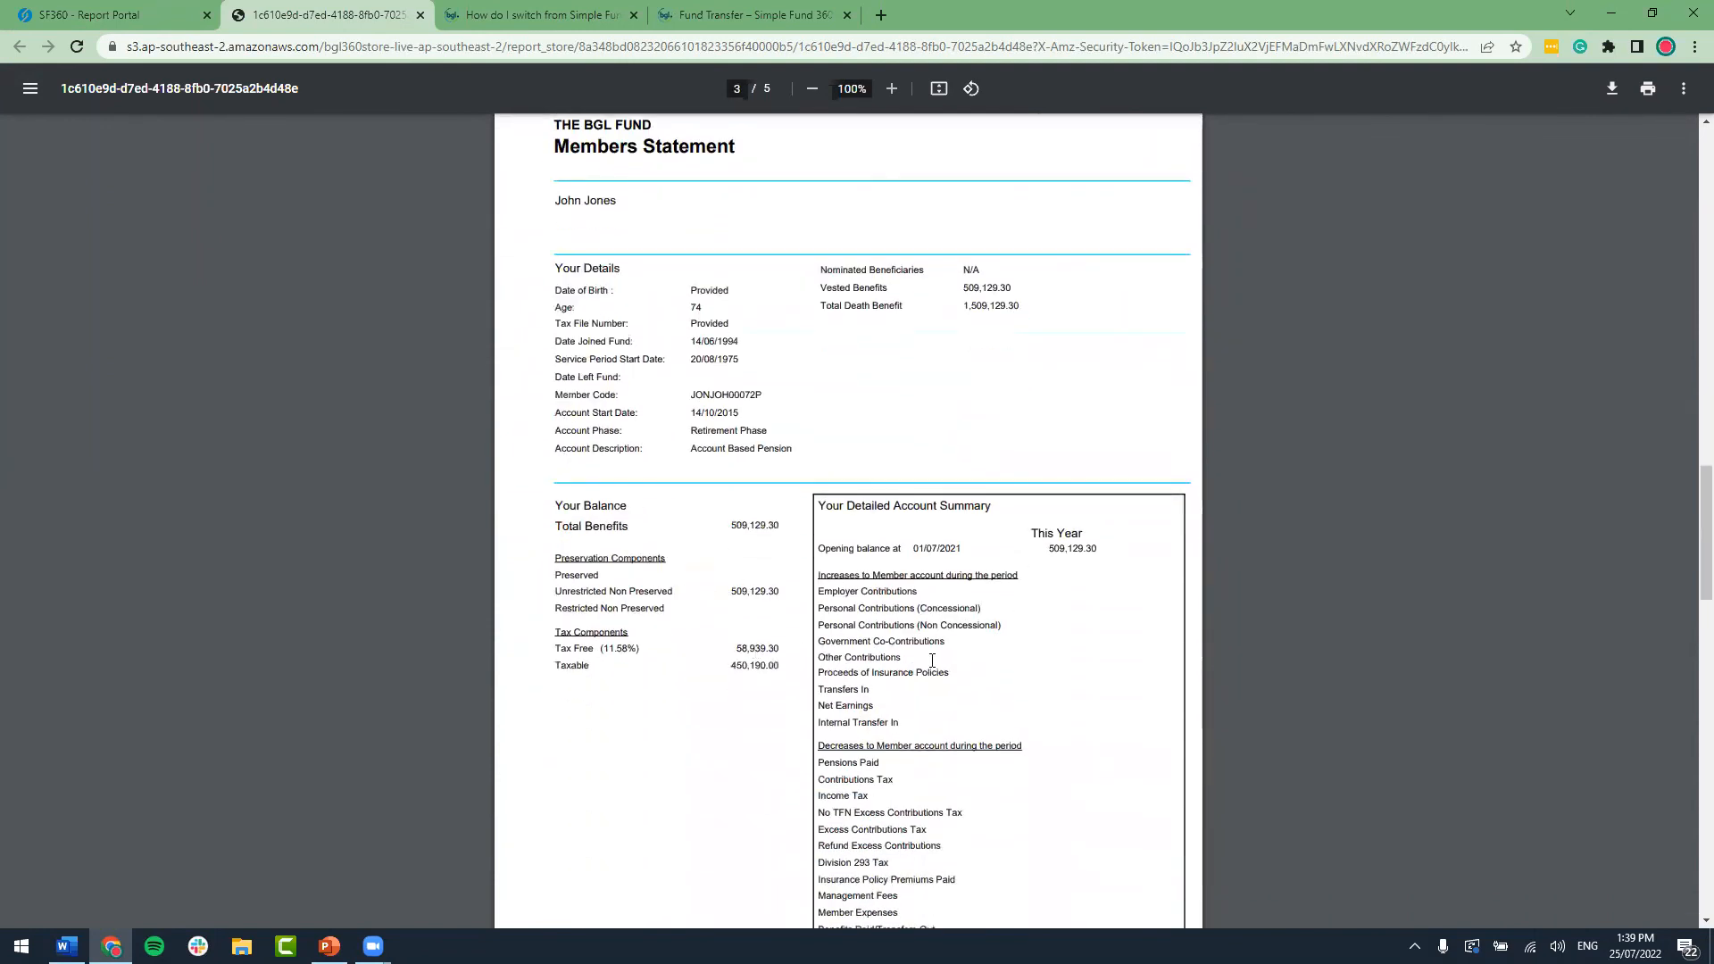
scroll(932, 661, "down", 20)
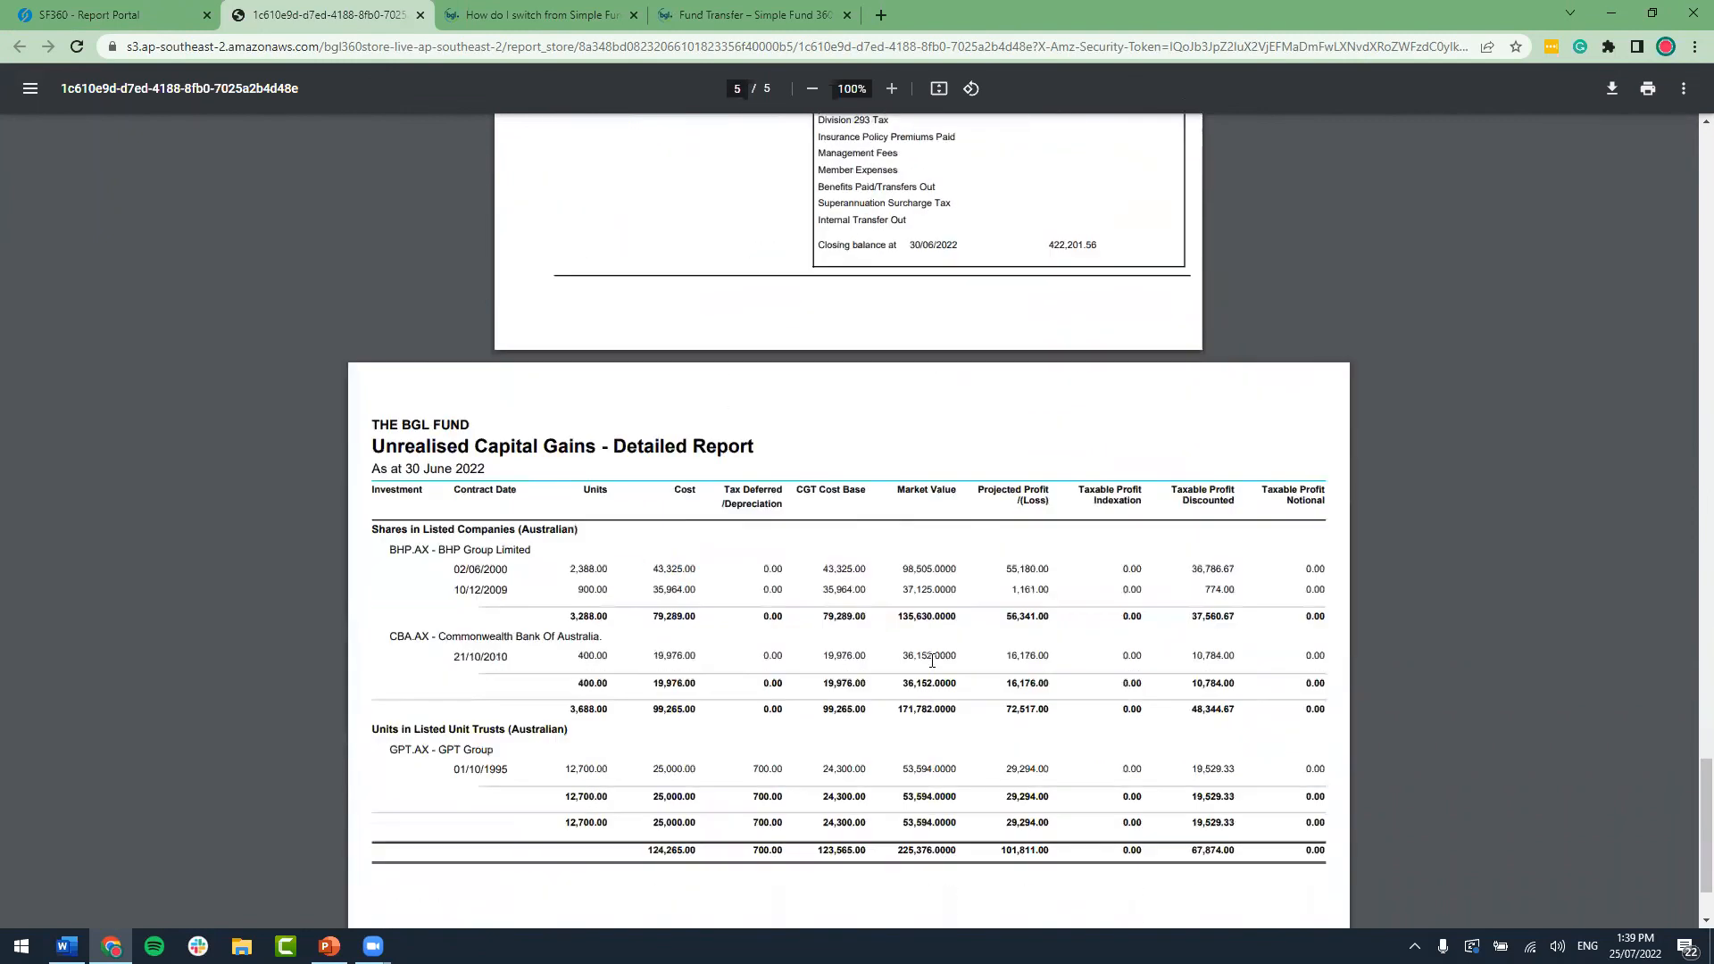
scroll(932, 660, "down", 1)
scroll(878, 461, "down", 1)
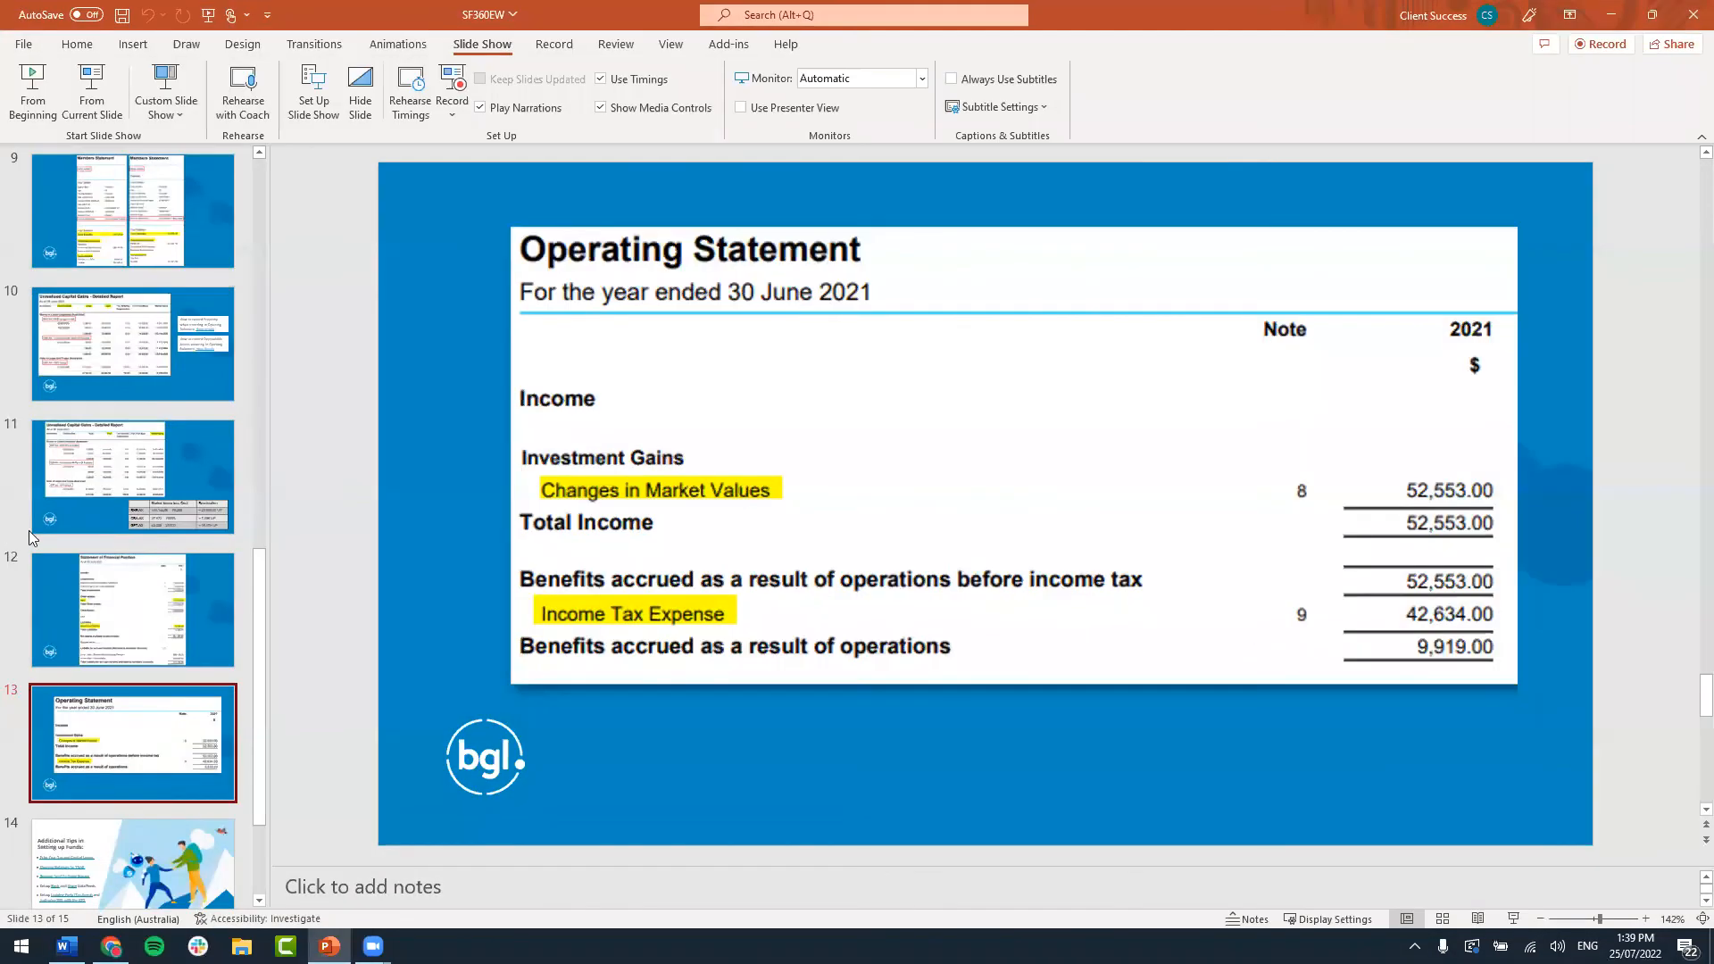
Step: Switch to the PowerPoint deck and present the Additional Tips in Setting up Funds slide
scroll(187, 754, "down", 1)
left_click(187, 754)
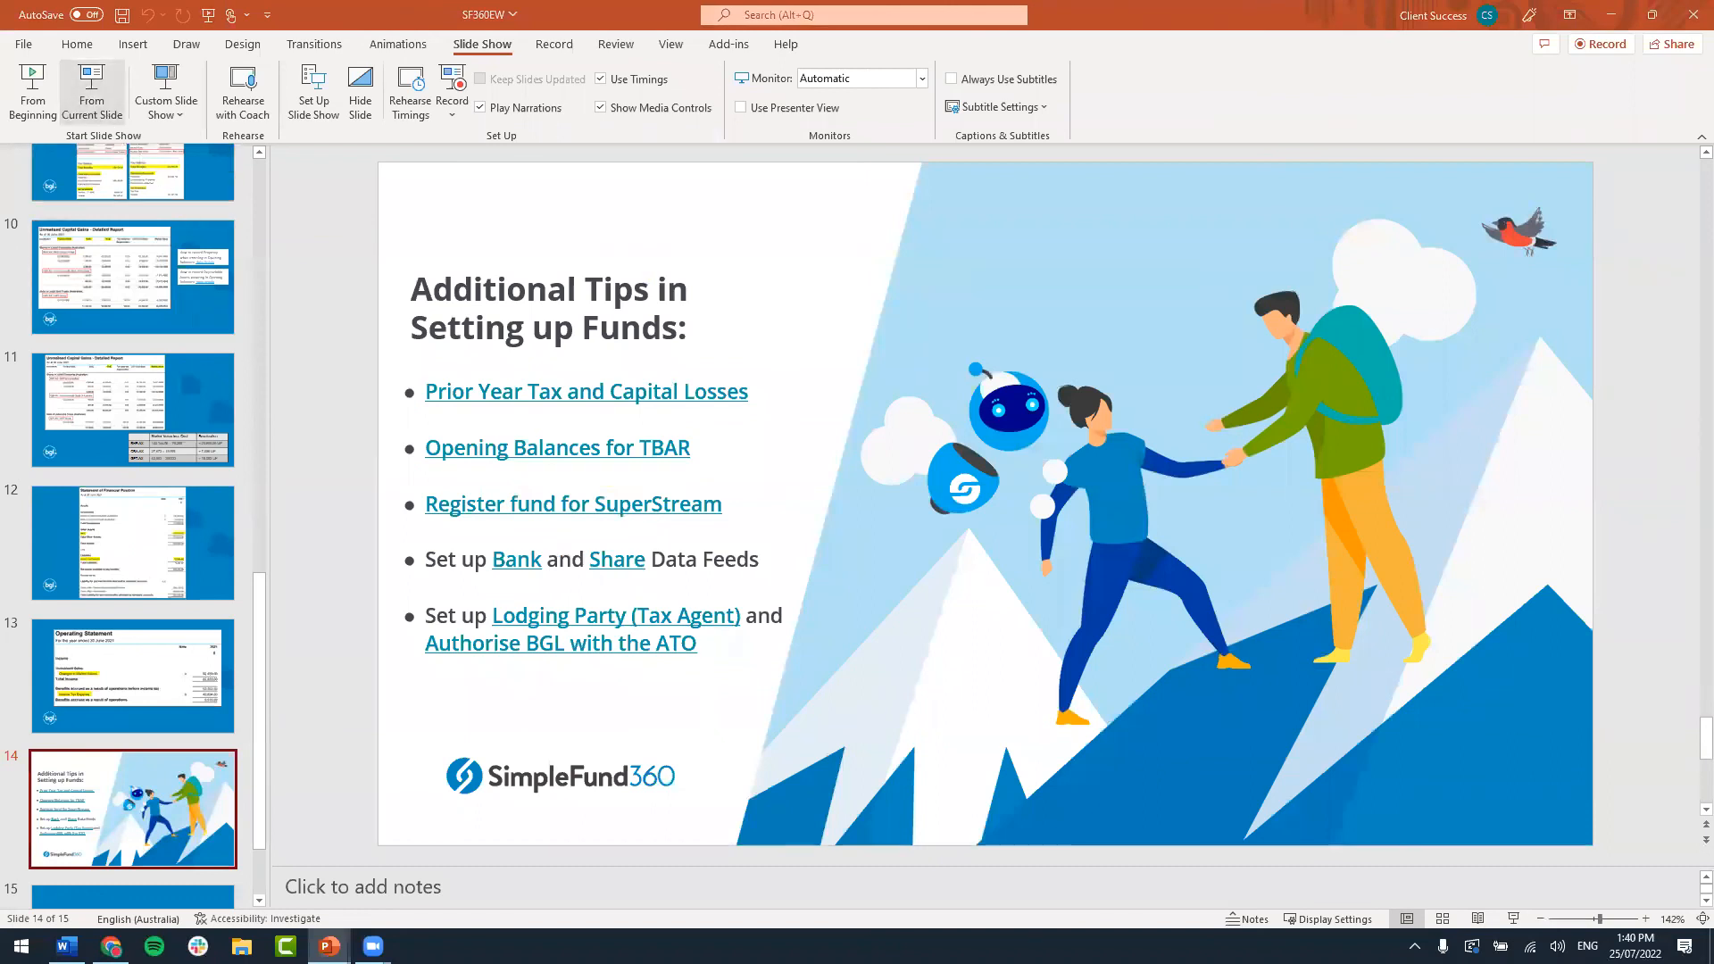
left_click(91, 89)
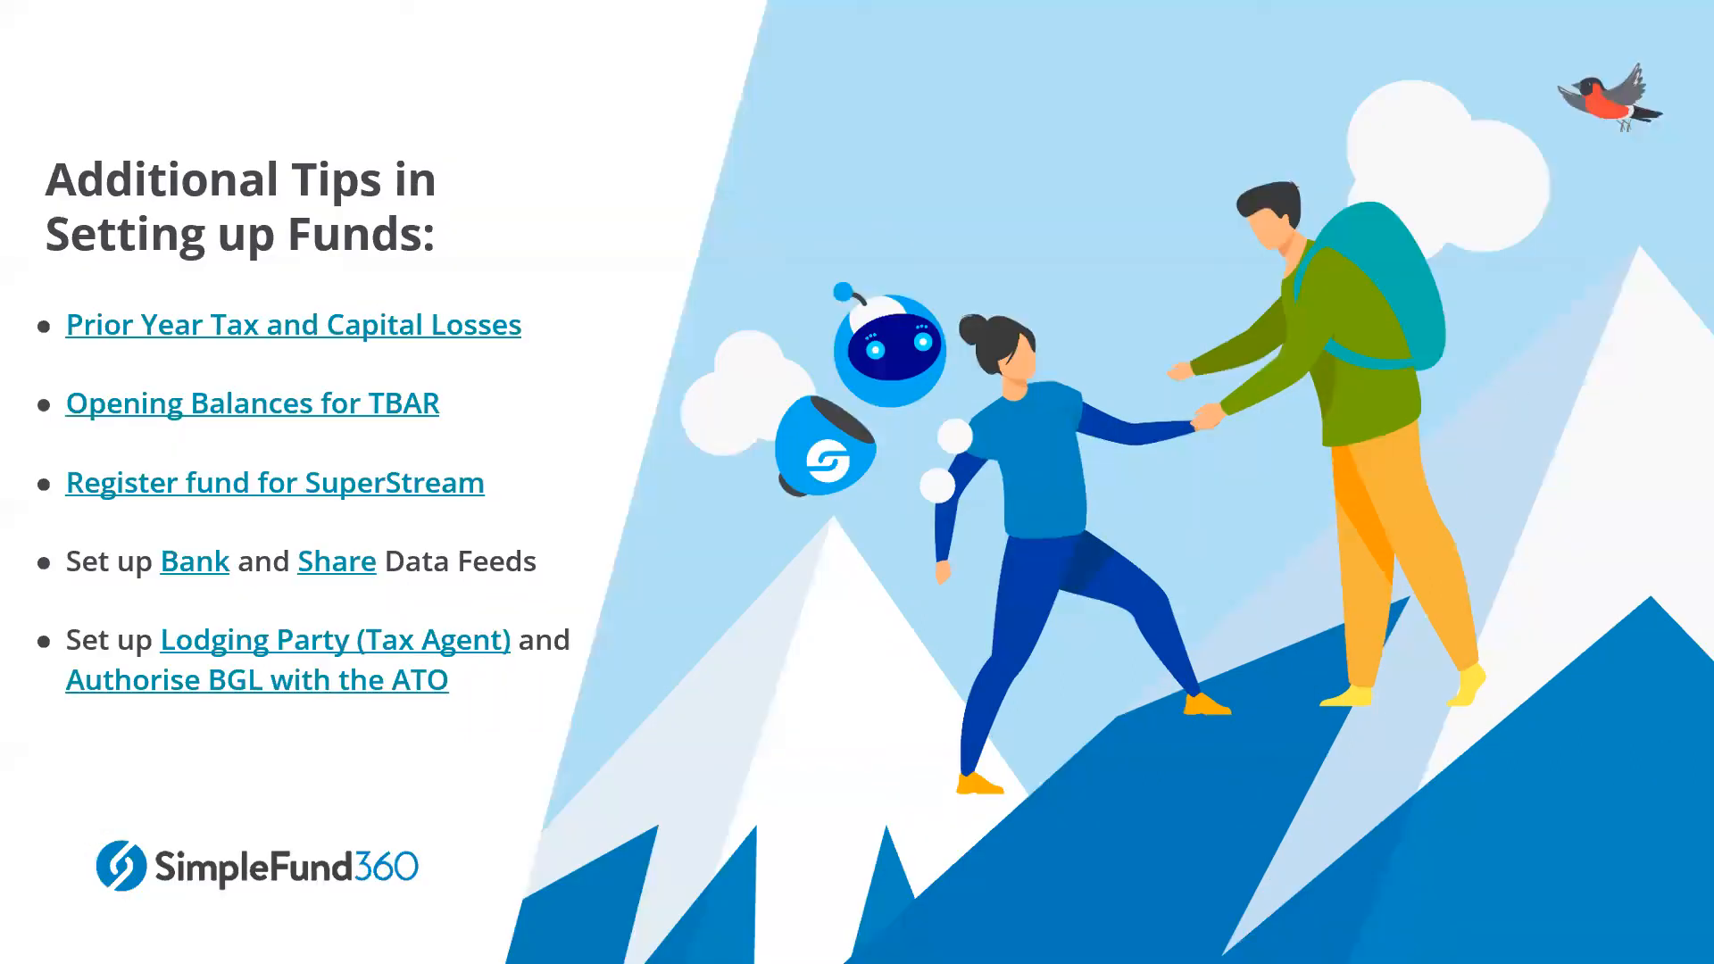